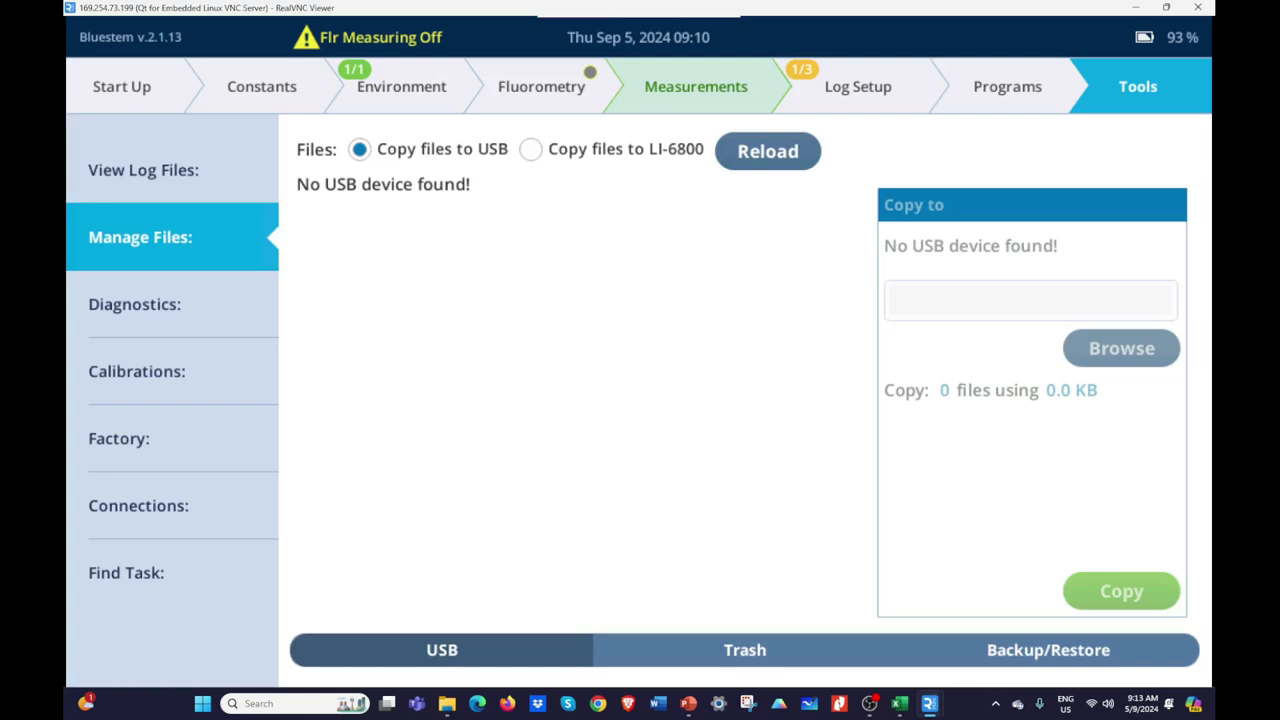
Step: Switch to File Explorer and rename the training folder on the LICORE6800A (E:) drive as 2024-09-04 training Magi
{"action": "key", "text": "alt+Tab"}
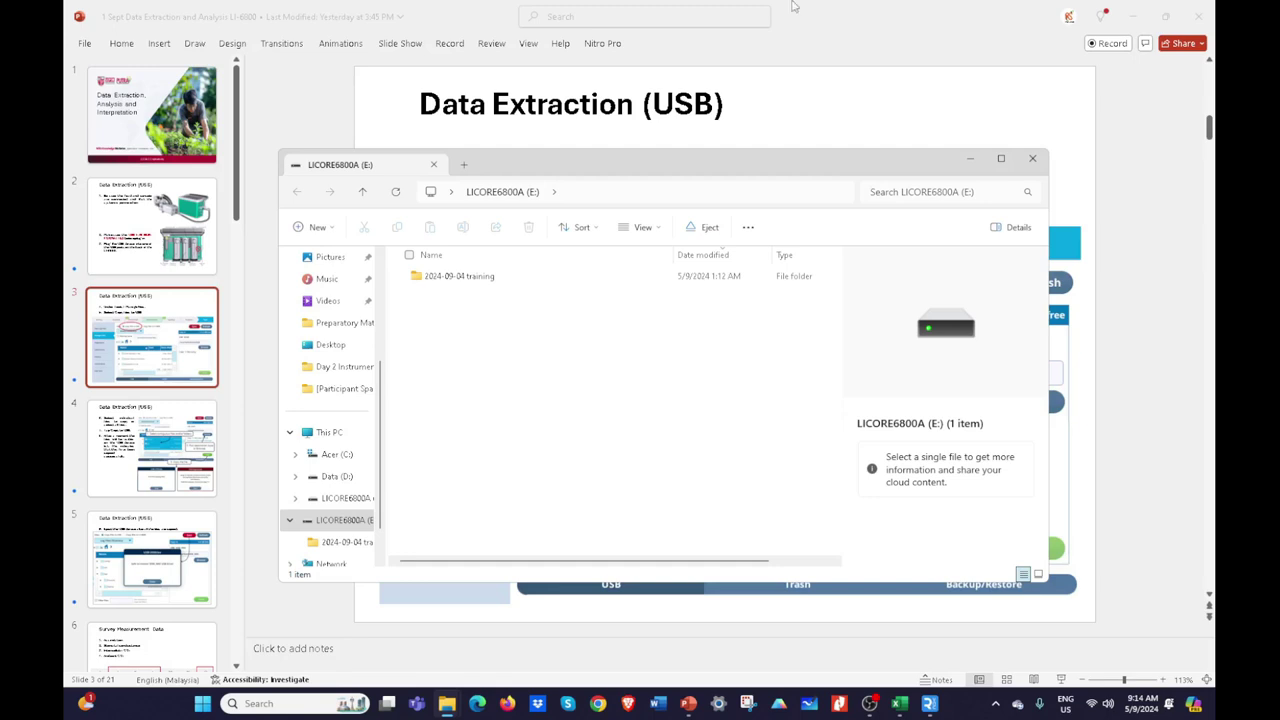
{"action": "left_click", "coordinate": [1001, 159]}
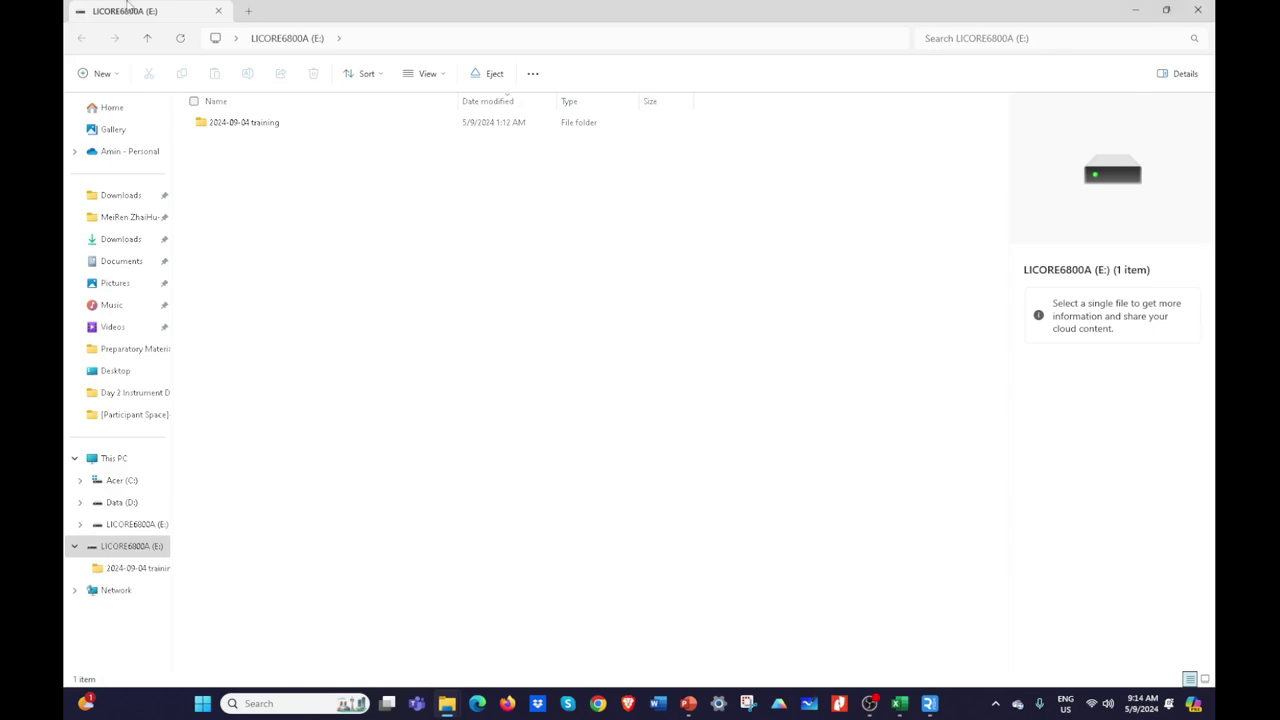
{"action": "left_click", "coordinate": [243, 126]}
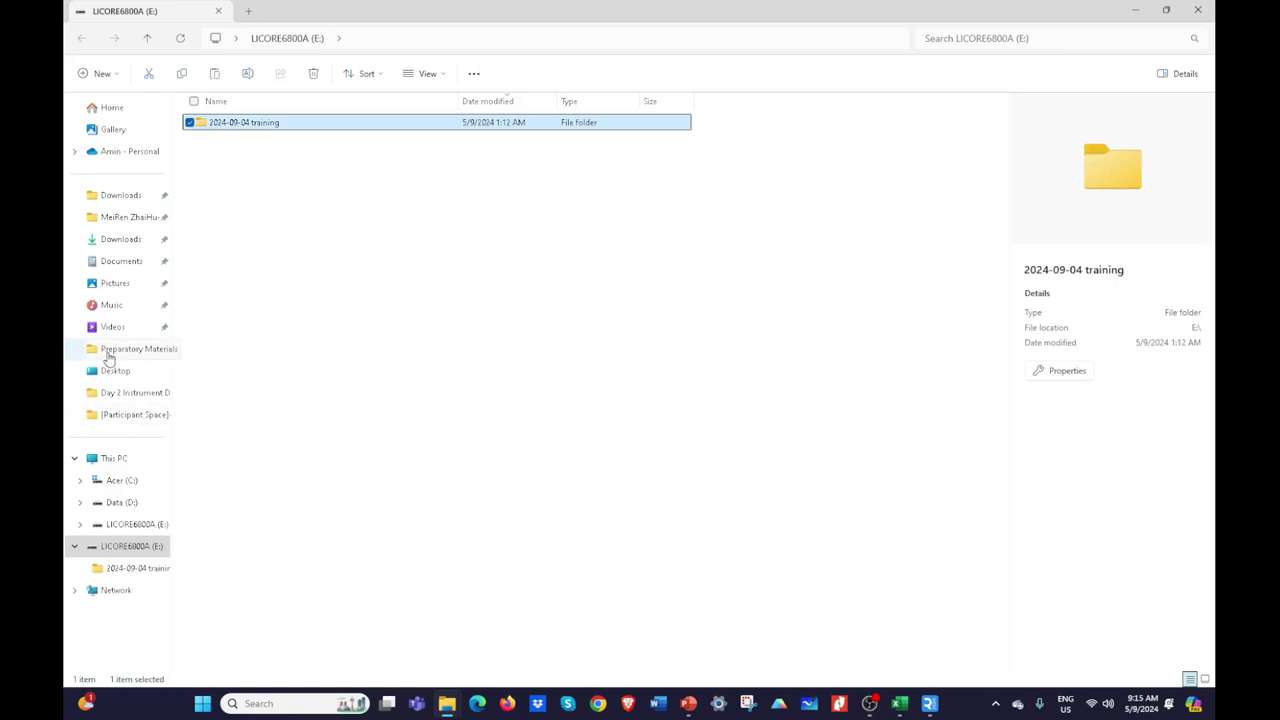
{"action": "left_click", "coordinate": [286, 126]}
{"action": "left_click", "coordinate": [290, 122]}
{"action": "type", "text": "Mag"}
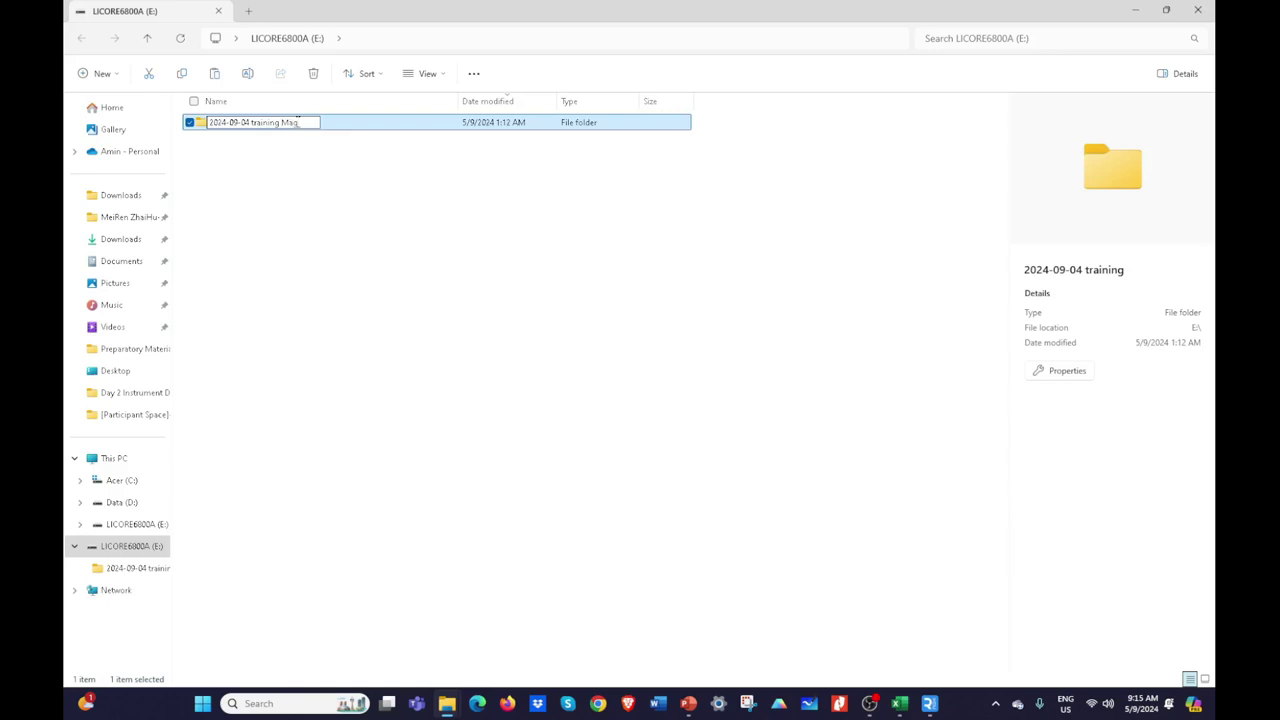
{"action": "type", "text": "ne"}
{"action": "key", "text": "Return"}
{"action": "left_click", "coordinate": [306, 125]}
{"action": "left_click", "coordinate": [312, 123]}
{"action": "key", "text": "BackSpace"}
{"action": "key", "text": "BackSpace"}
{"action": "type", "text": "i"}
{"action": "key", "text": "Return"}
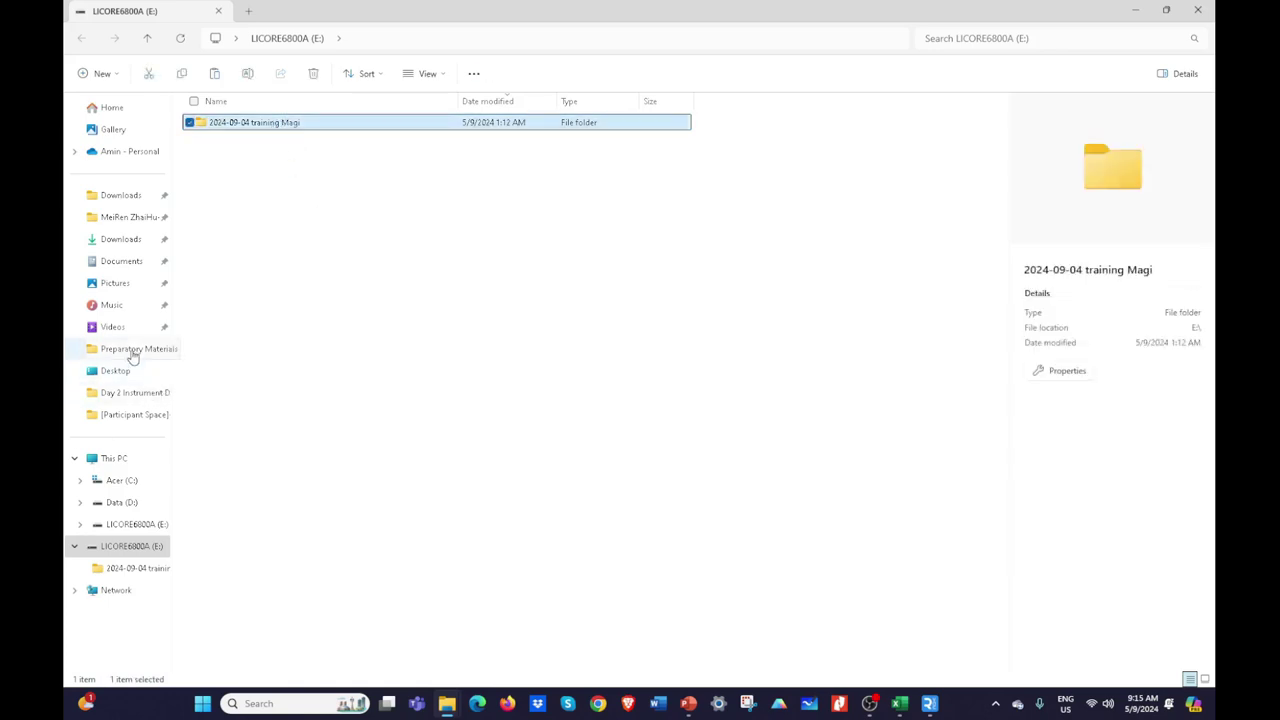
Step: Copy the 2024-09-04 training Magi folder from the USB drive into the OneDrive folder [Participant Space]- 3-5 Sept 2024
{"action": "mouse_move", "coordinate": [449, 706]}
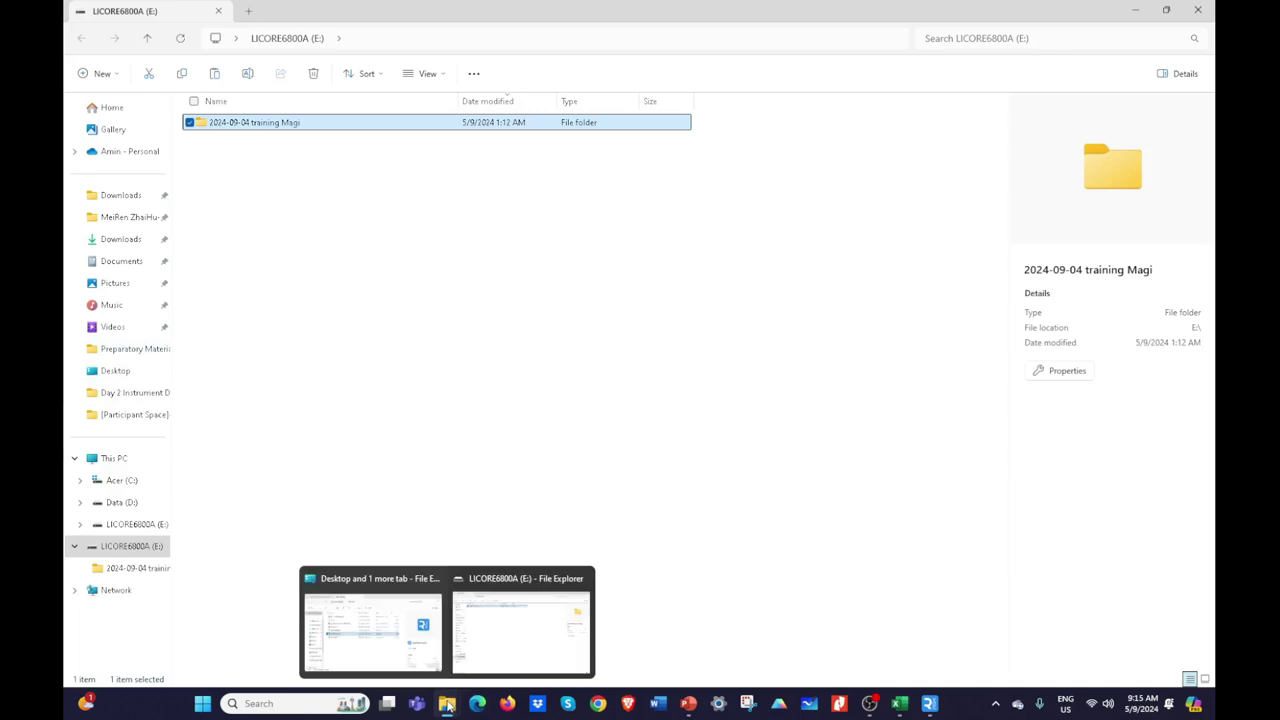
{"action": "left_click", "coordinate": [402, 640]}
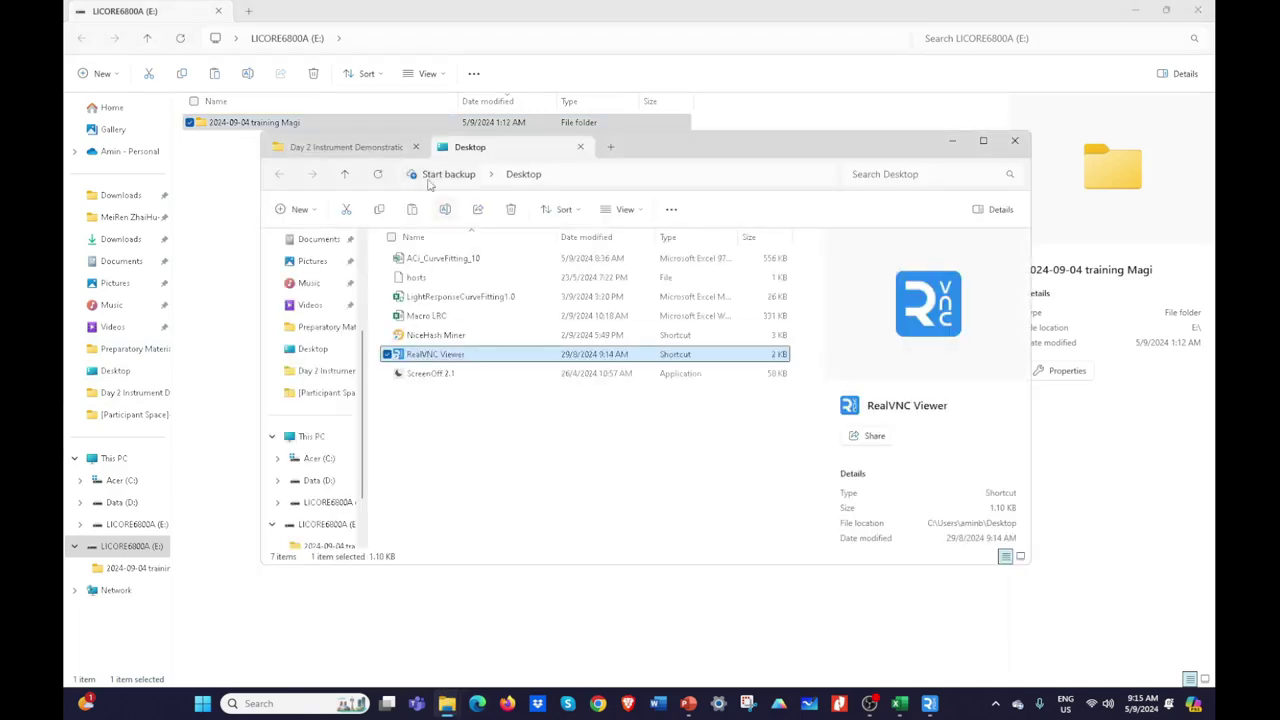
{"action": "key", "text": "ctrl+Tab"}
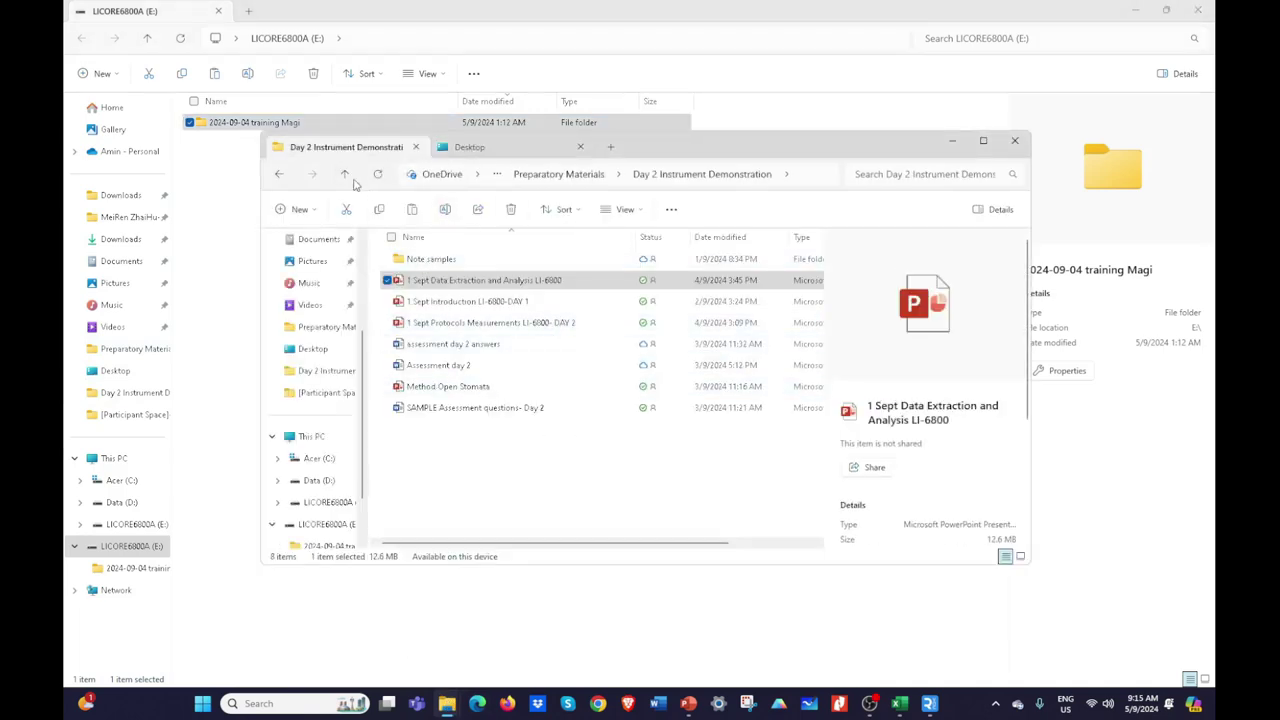
{"action": "left_click", "coordinate": [346, 176]}
{"action": "left_click", "coordinate": [447, 249]}
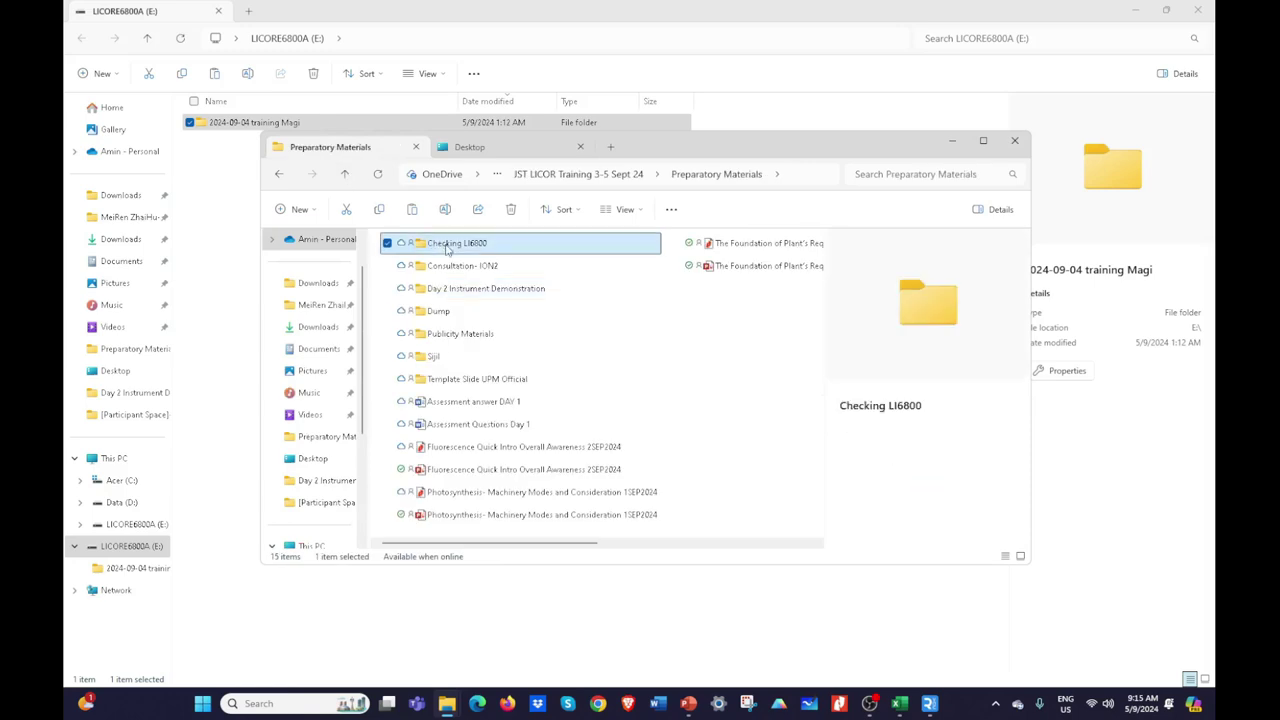
{"action": "double_click", "coordinate": [447, 249]}
{"action": "left_click", "coordinate": [345, 175]}
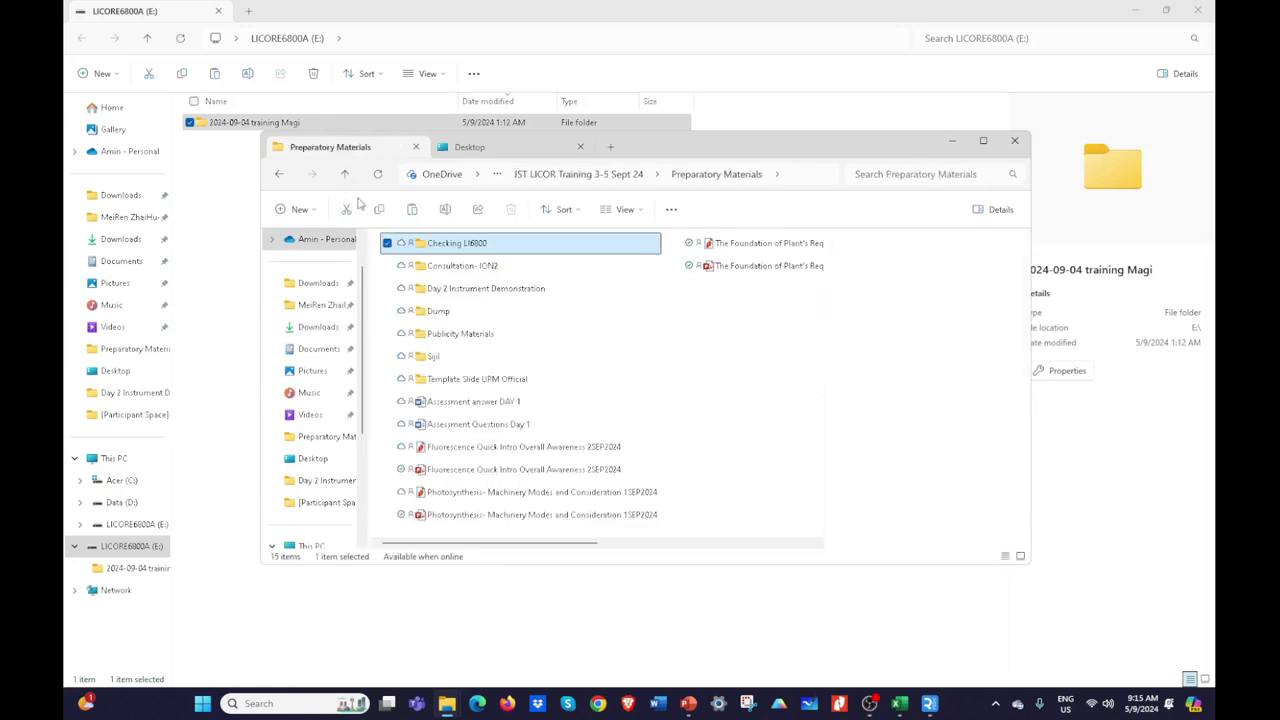
{"action": "left_click", "coordinate": [345, 175]}
{"action": "double_click", "coordinate": [457, 257]}
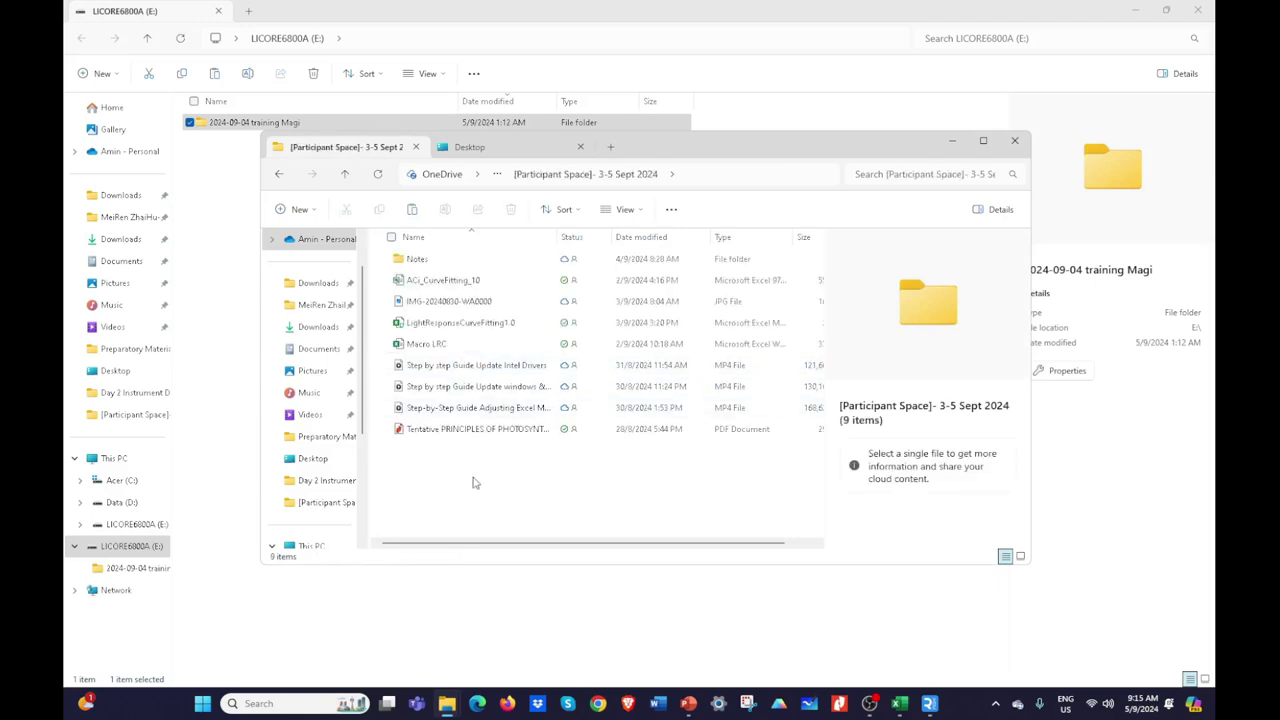
{"action": "key", "text": "ctrl+v"}
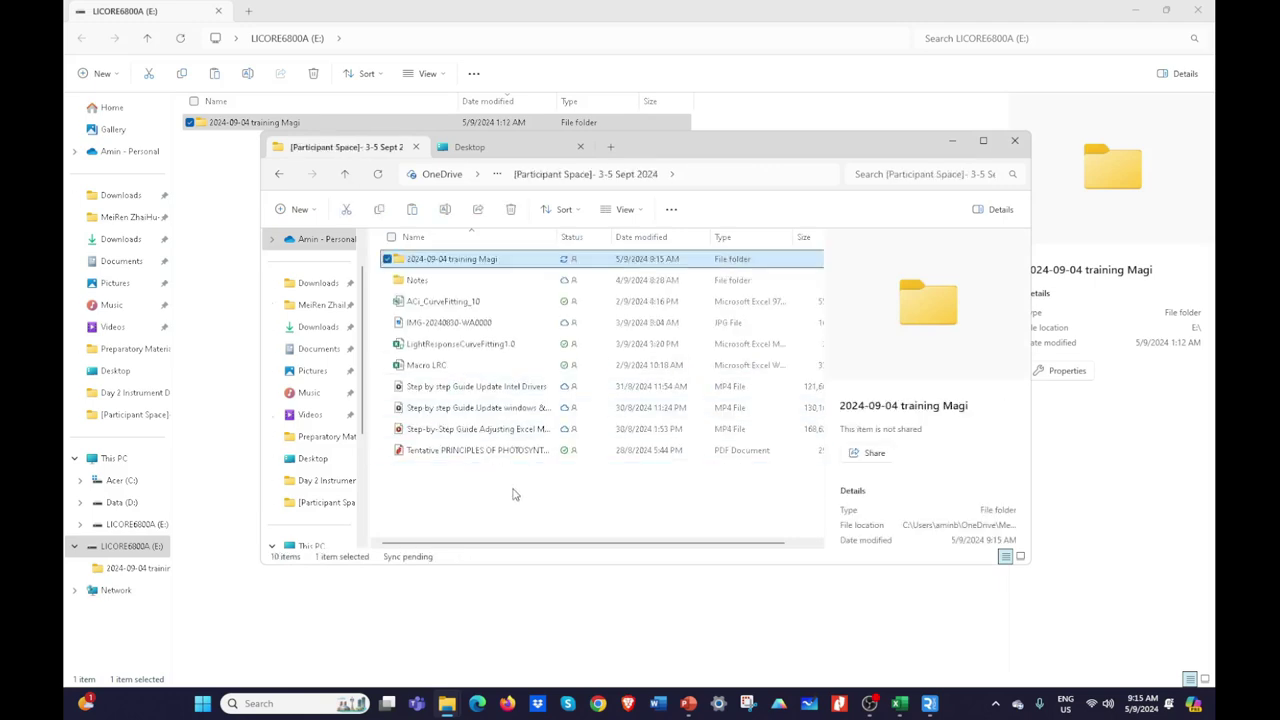
{"action": "left_click", "coordinate": [515, 490]}
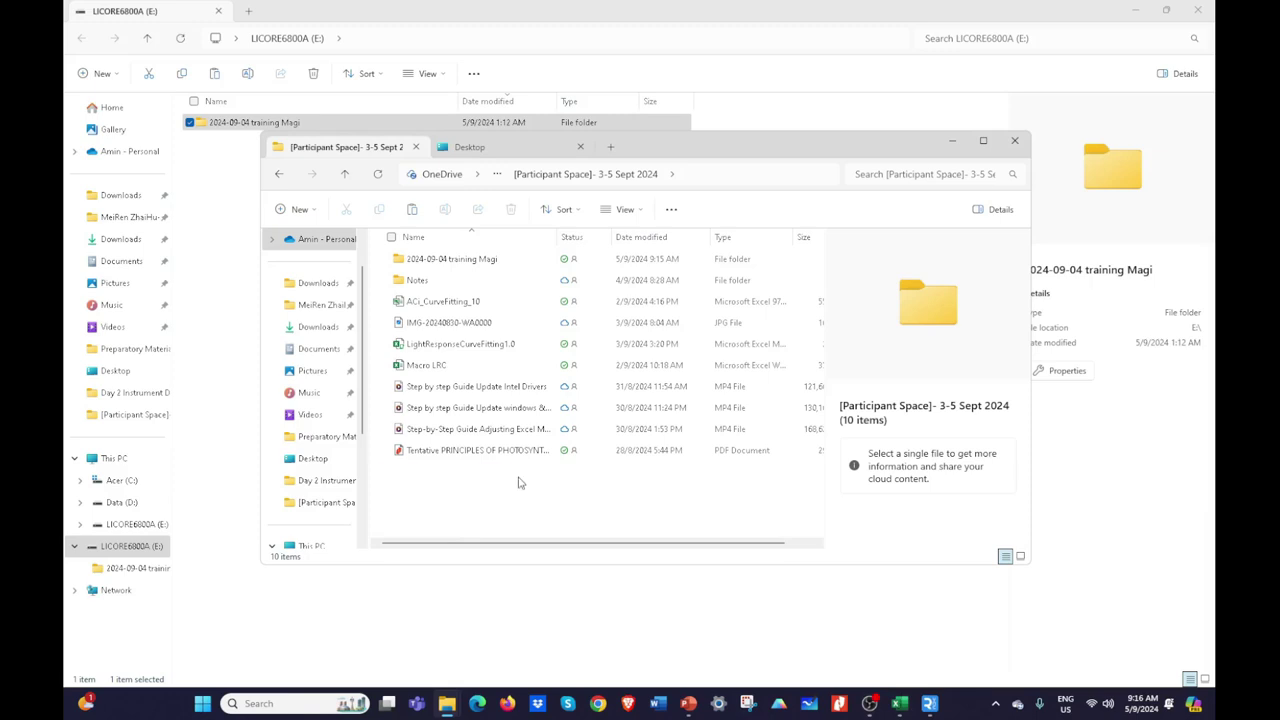
{"action": "left_click", "coordinate": [466, 261]}
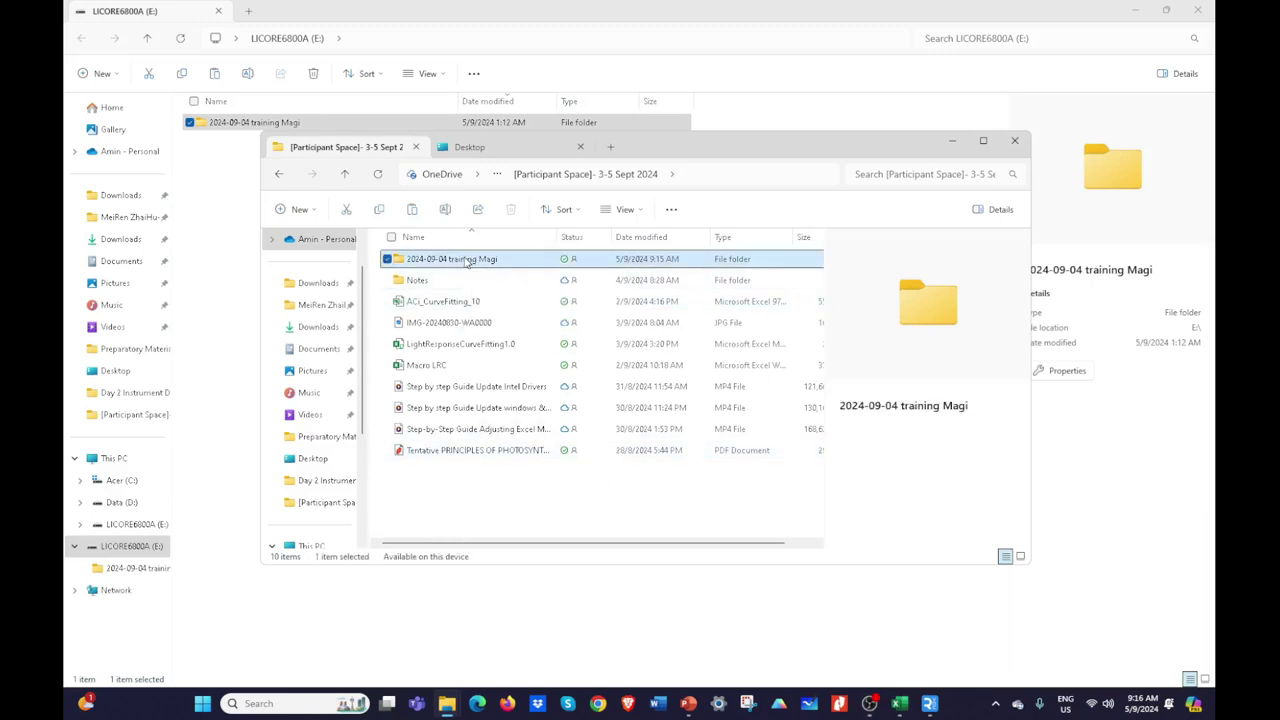
{"action": "right_click", "coordinate": [466, 261]}
{"action": "left_click", "coordinate": [532, 300]}
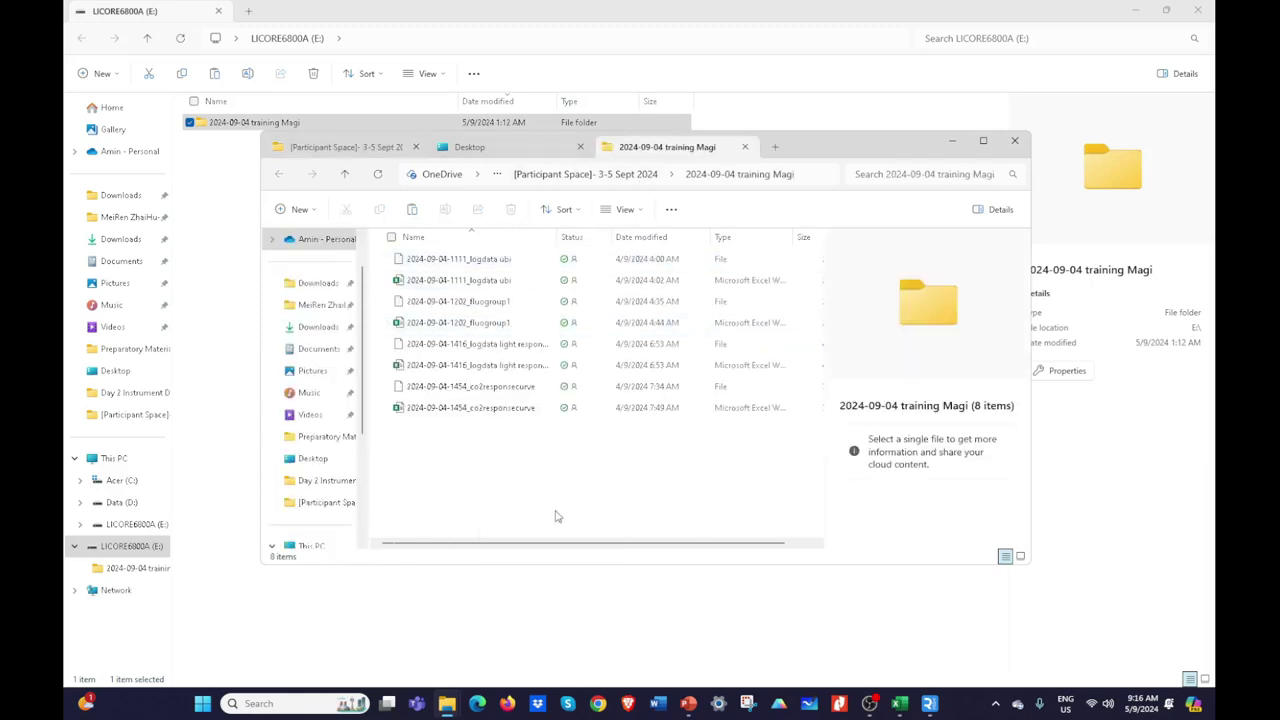
{"action": "double_click", "coordinate": [440, 282]}
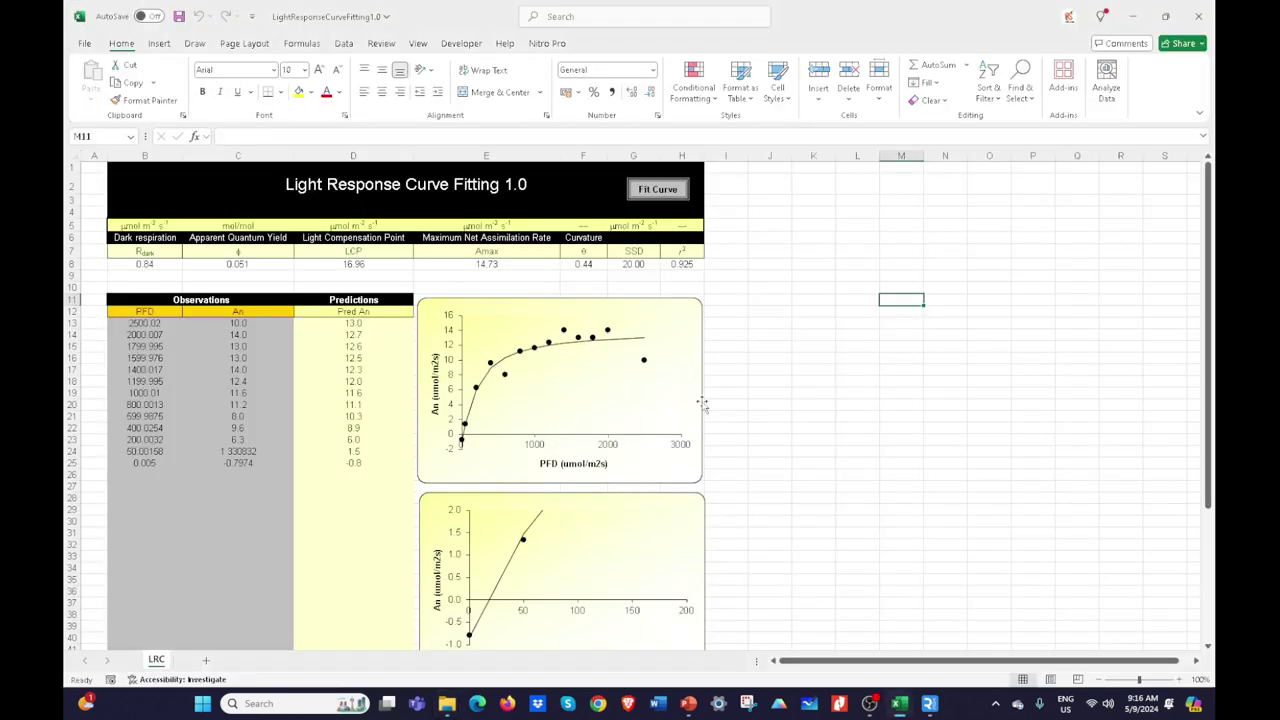
Step: Close the LightResponseCurveFitting1.0 and ACi_CurveFitting_10 workbooks without saving their changes
{"action": "mouse_move", "coordinate": [899, 703]}
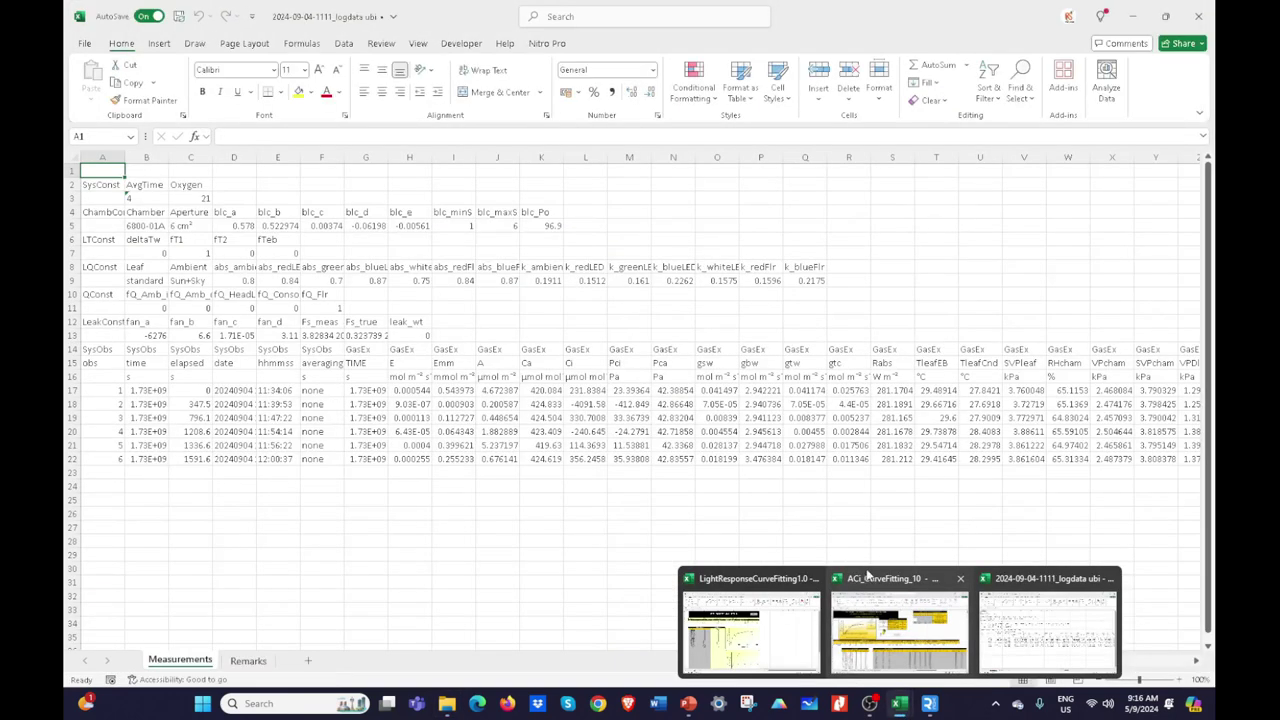
{"action": "left_click", "coordinate": [811, 579]}
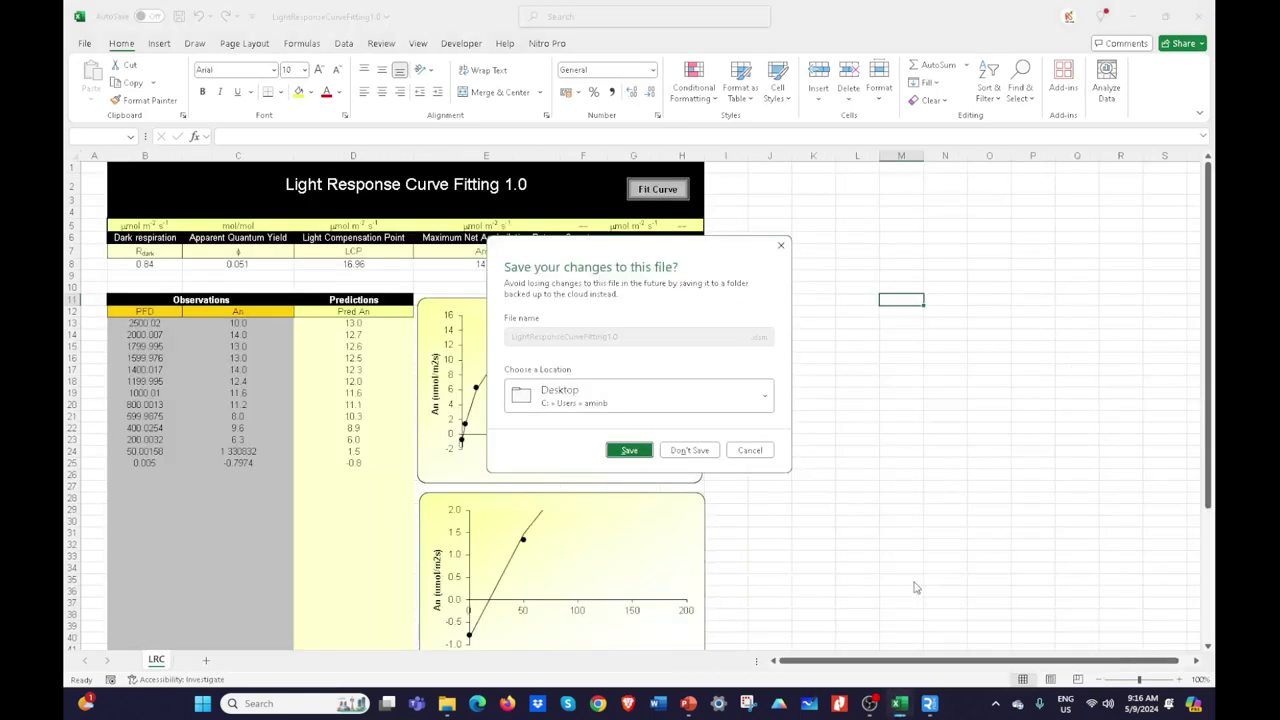
{"action": "left_click", "coordinate": [703, 451]}
{"action": "mouse_move", "coordinate": [898, 710]}
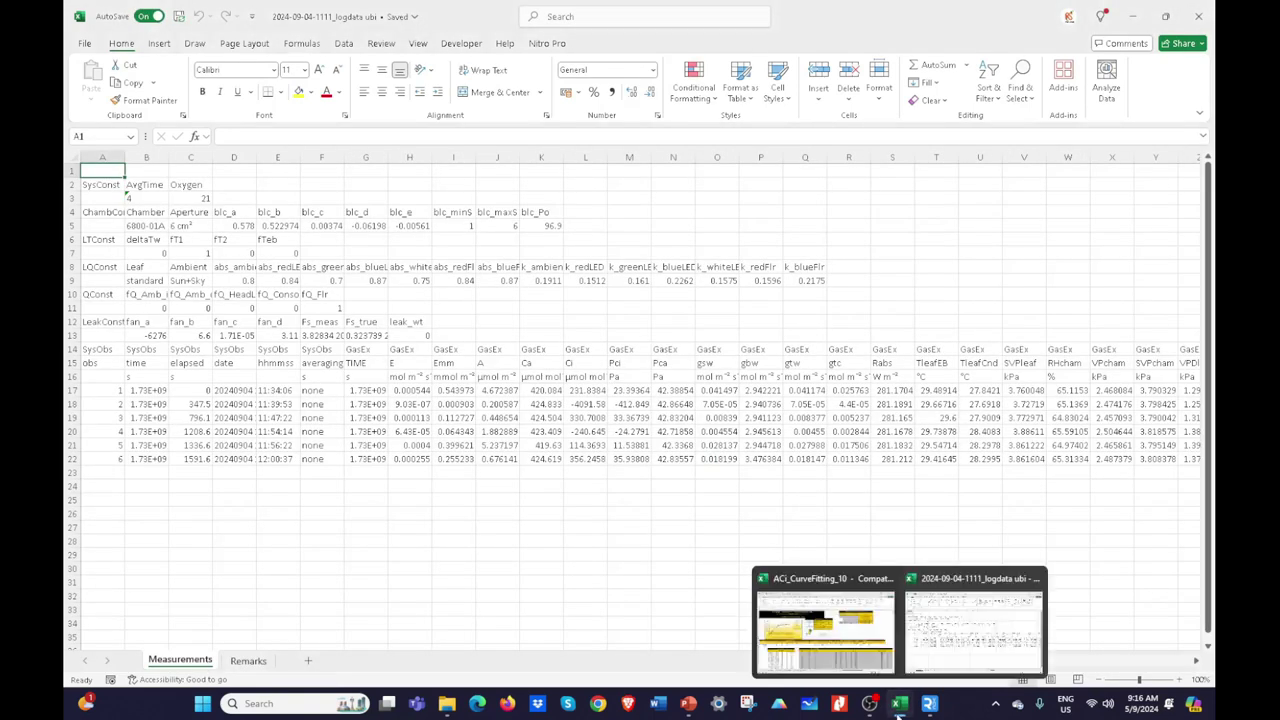
{"action": "left_click", "coordinate": [884, 578]}
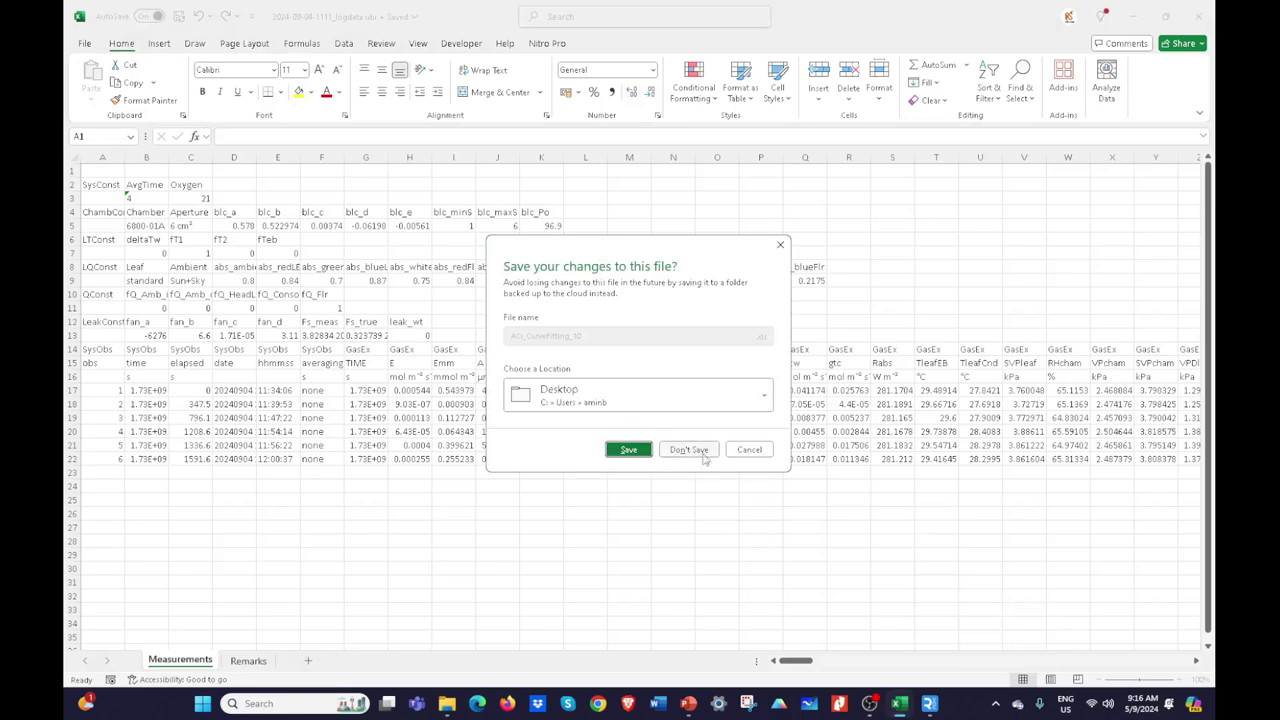
{"action": "left_click", "coordinate": [703, 452]}
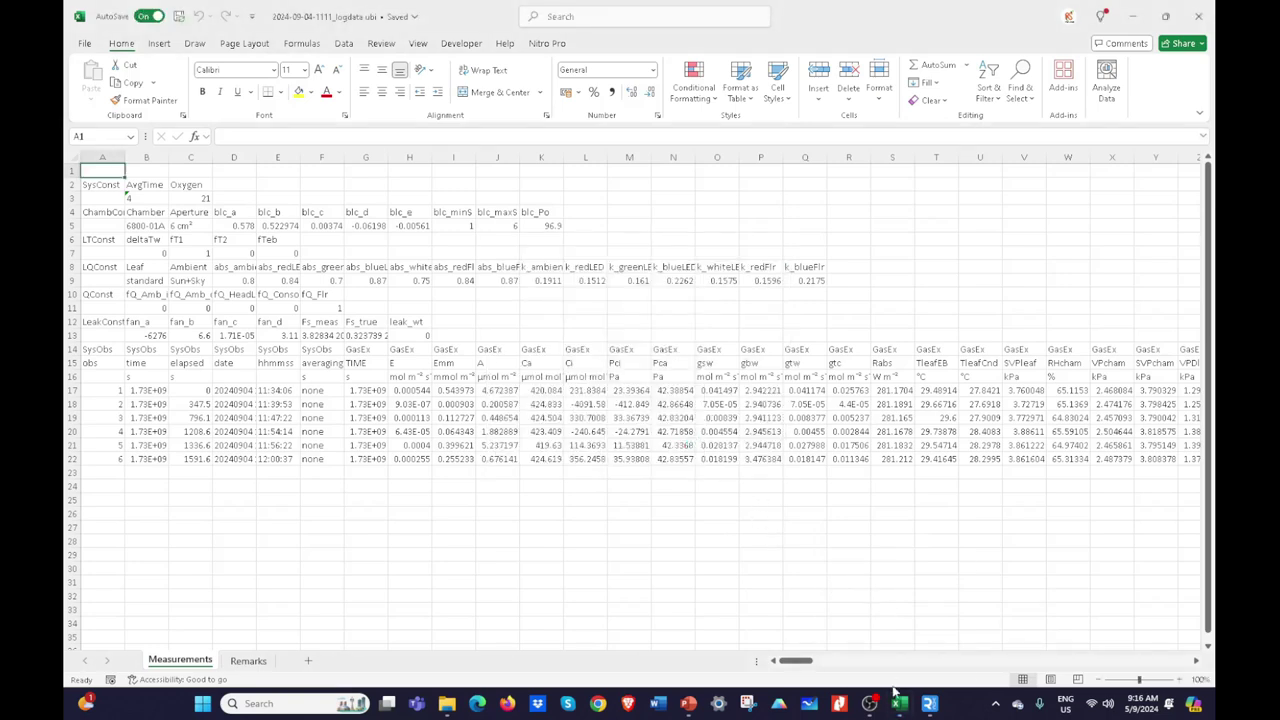
{"action": "left_click", "coordinate": [585, 527]}
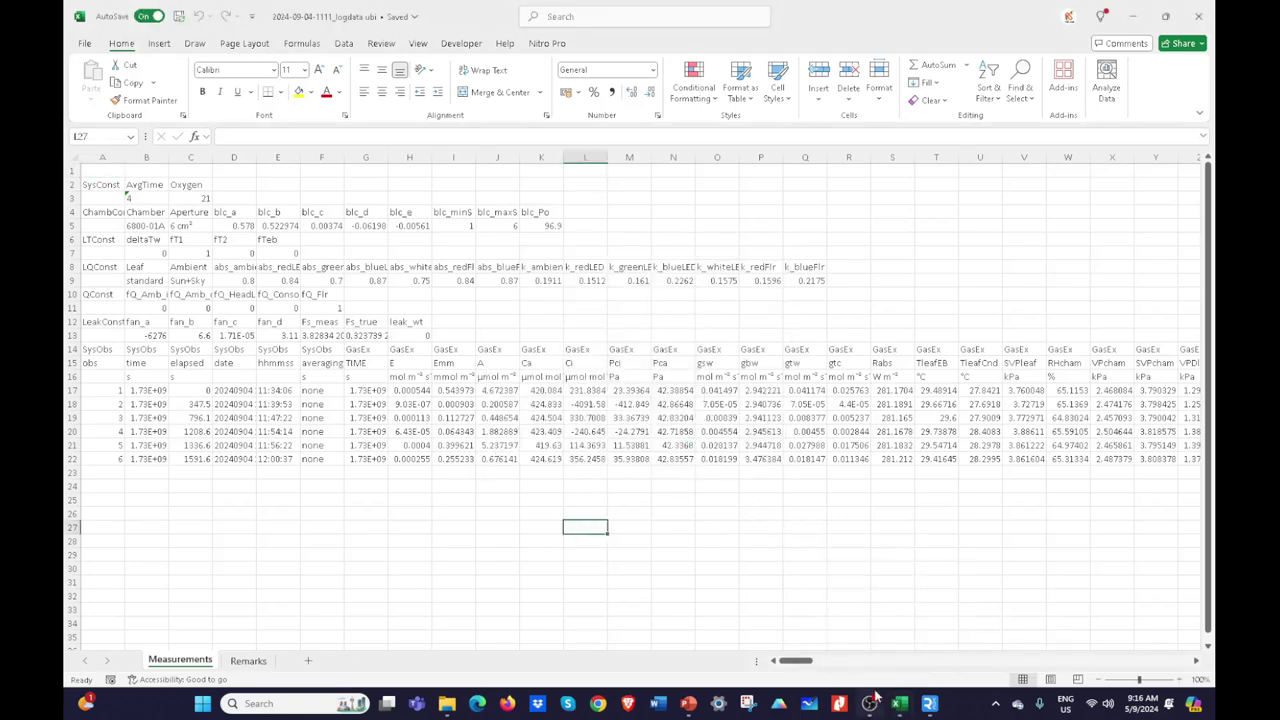
{"action": "mouse_move", "coordinate": [447, 703]}
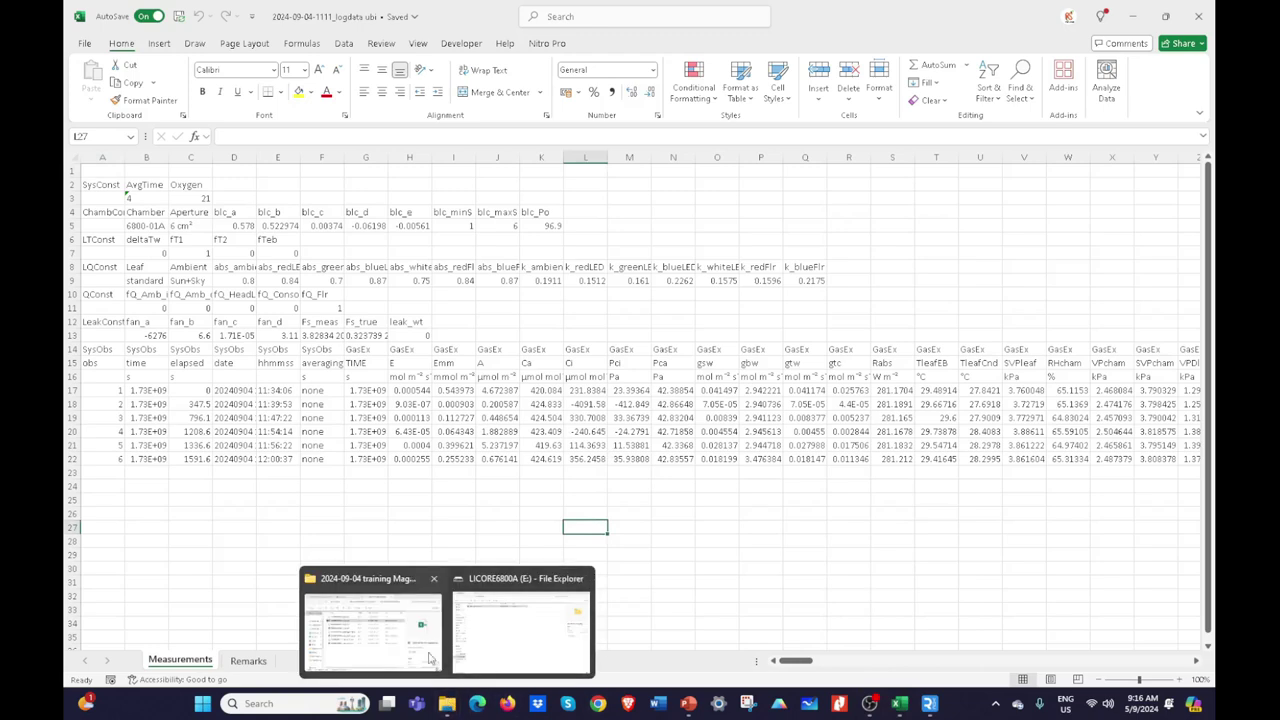
{"action": "left_click", "coordinate": [430, 655]}
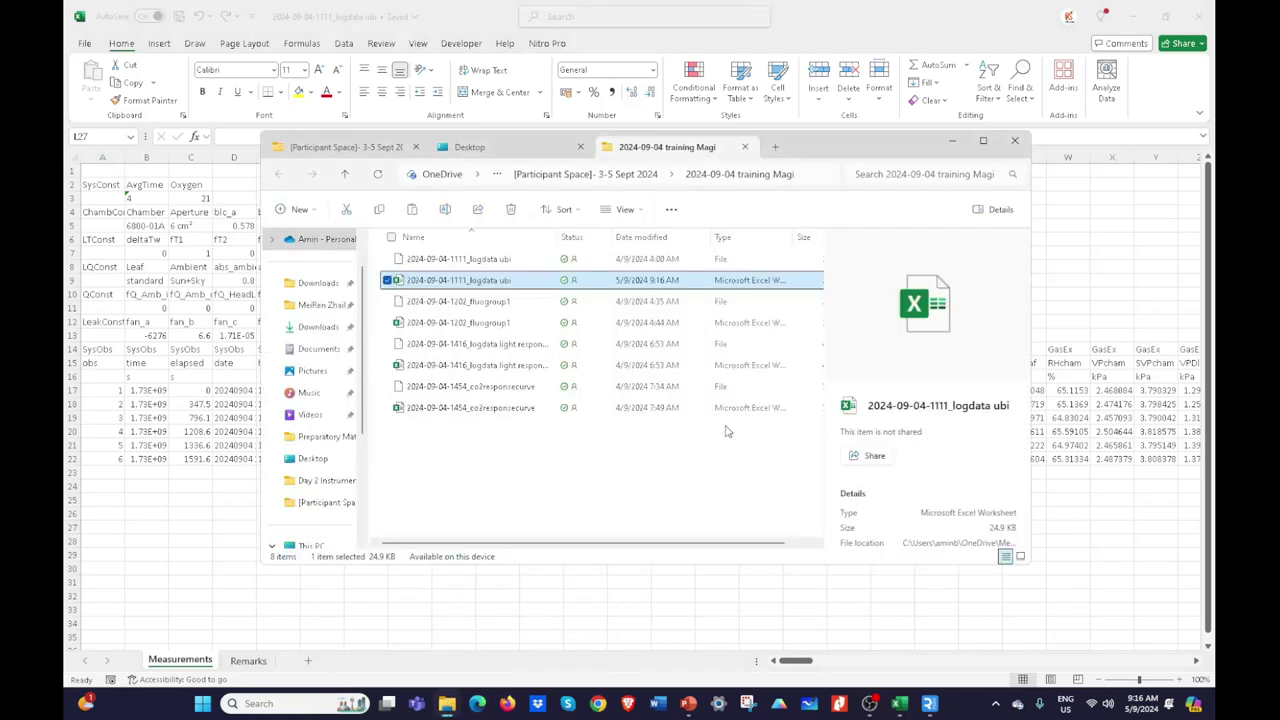
{"action": "left_click", "coordinate": [950, 143]}
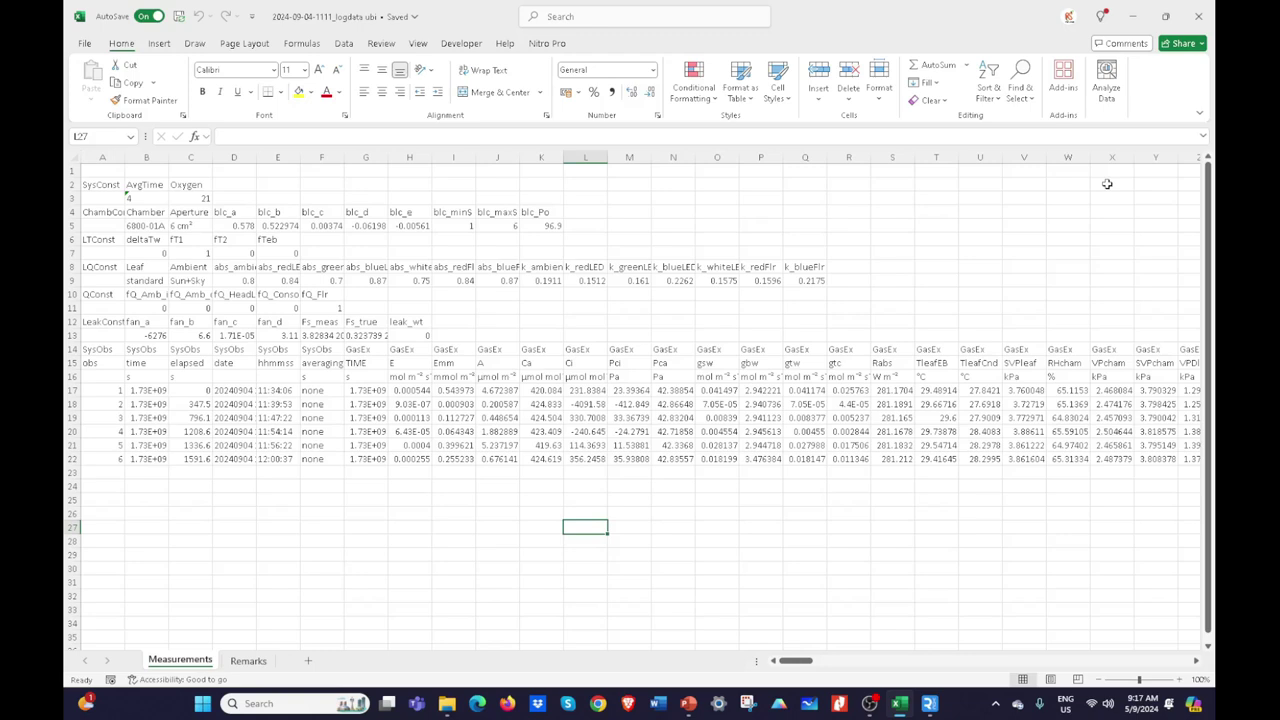
{"action": "left_click", "coordinate": [1198, 16]}
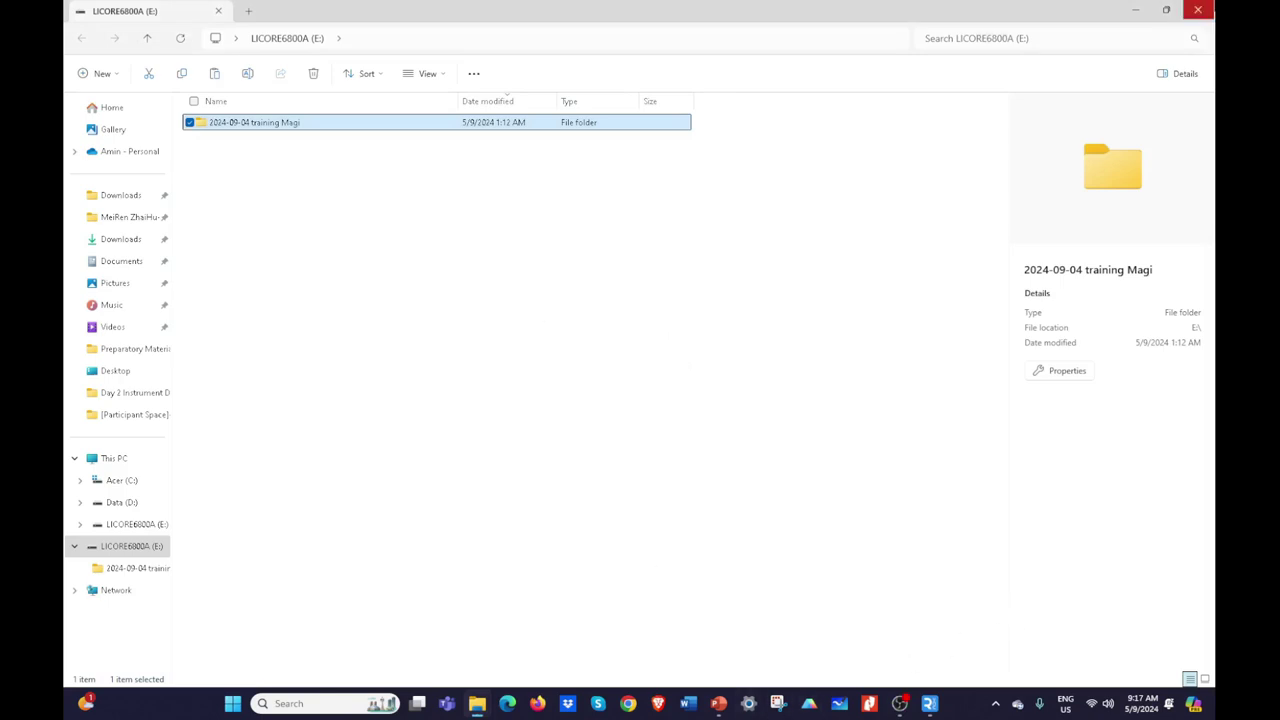
{"action": "key", "text": "alt+Tab"}
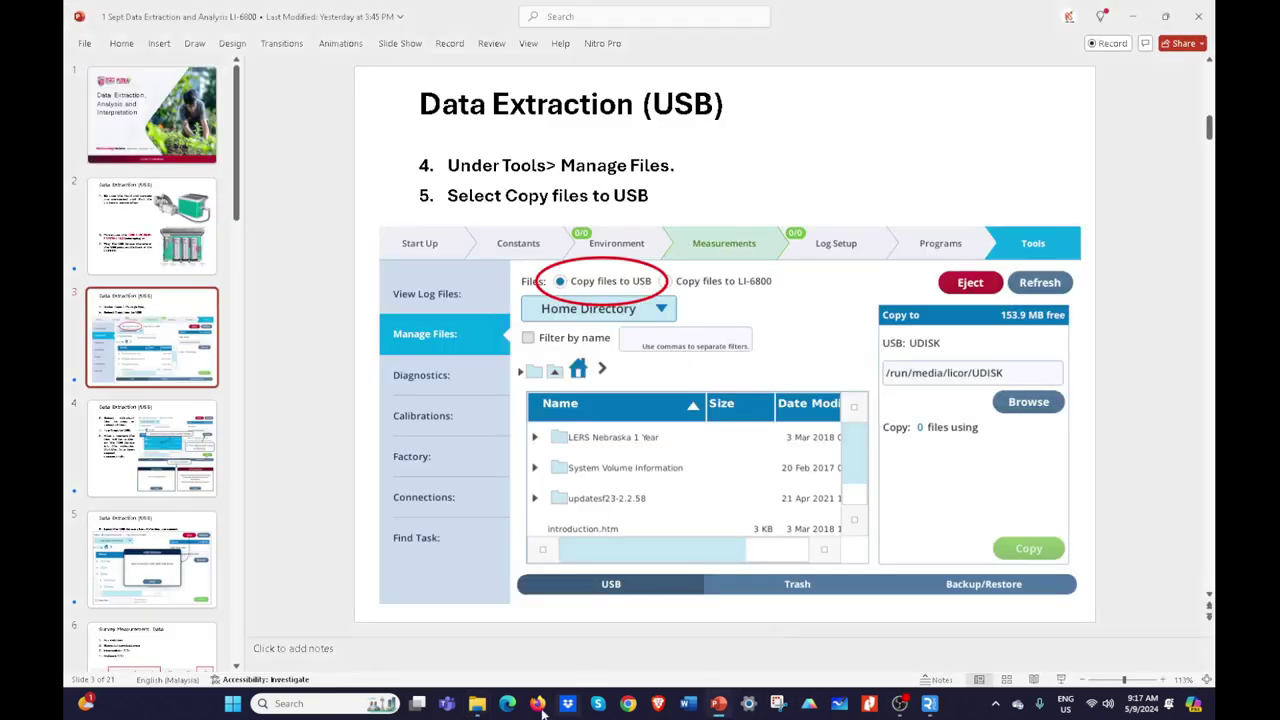
{"action": "left_click", "coordinate": [477, 703]}
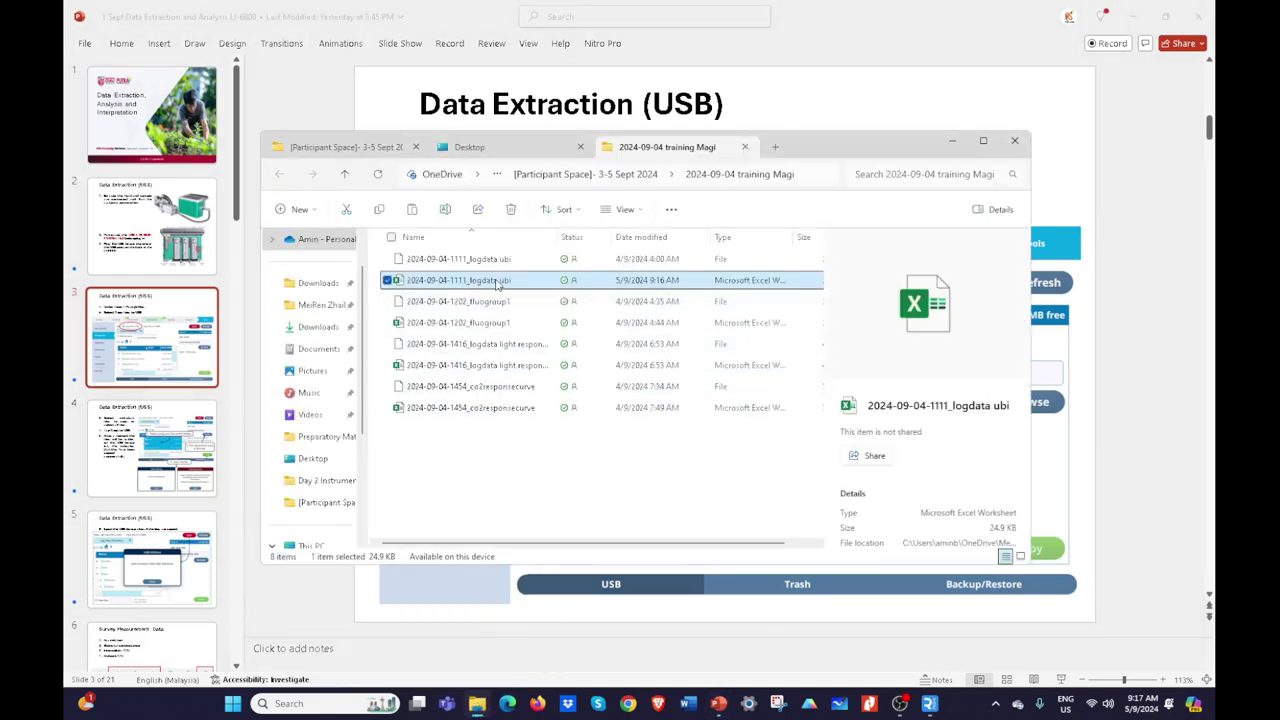
{"action": "left_click", "coordinate": [497, 284]}
{"action": "key", "text": "BackSpace"}
{"action": "key", "text": "BackSpace"}
{"action": "key", "text": "BackSpace"}
{"action": "key", "text": "BackSpace"}
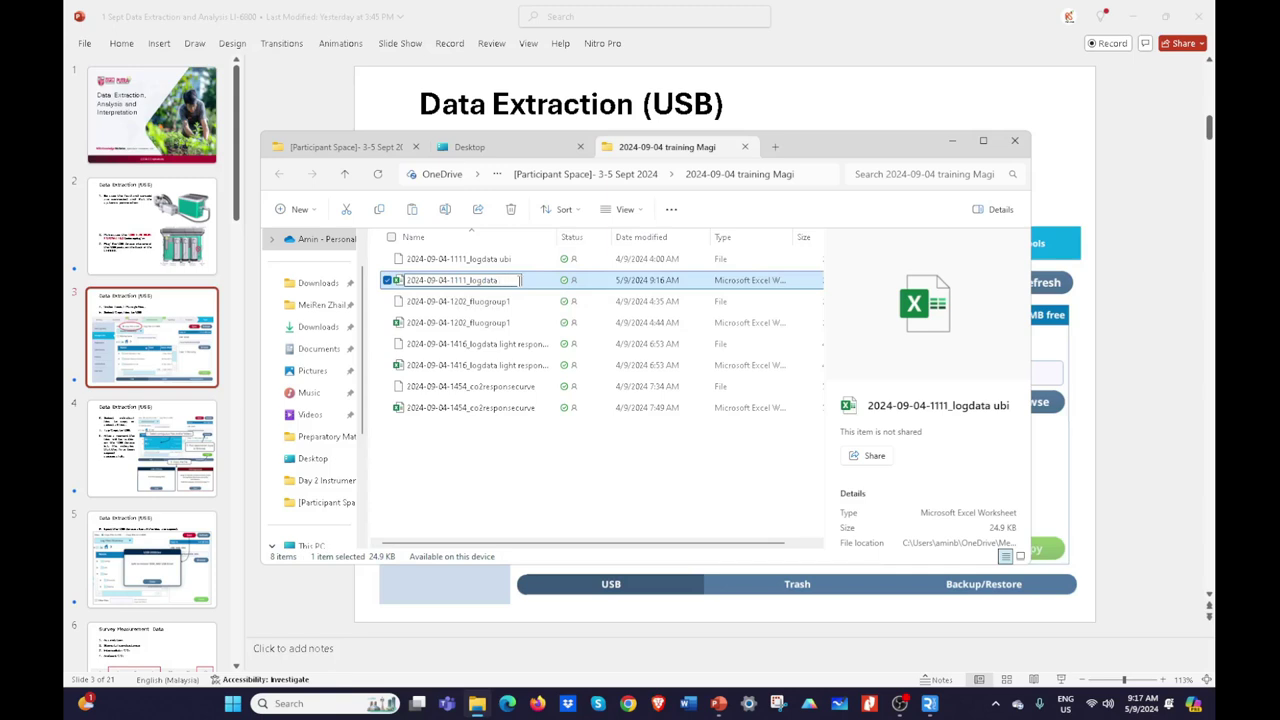
{"action": "type", "text": "Survey Ubi"}
{"action": "left_click", "coordinate": [519, 325]}
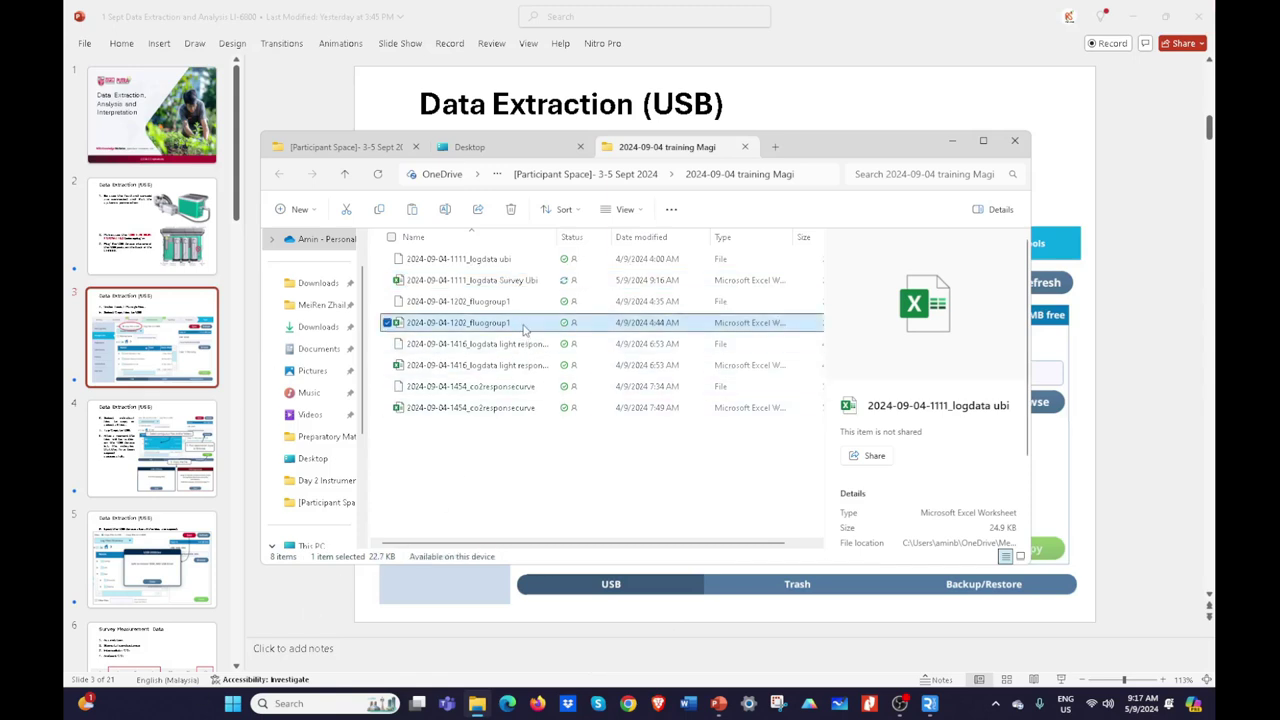
{"action": "left_click", "coordinate": [516, 323]}
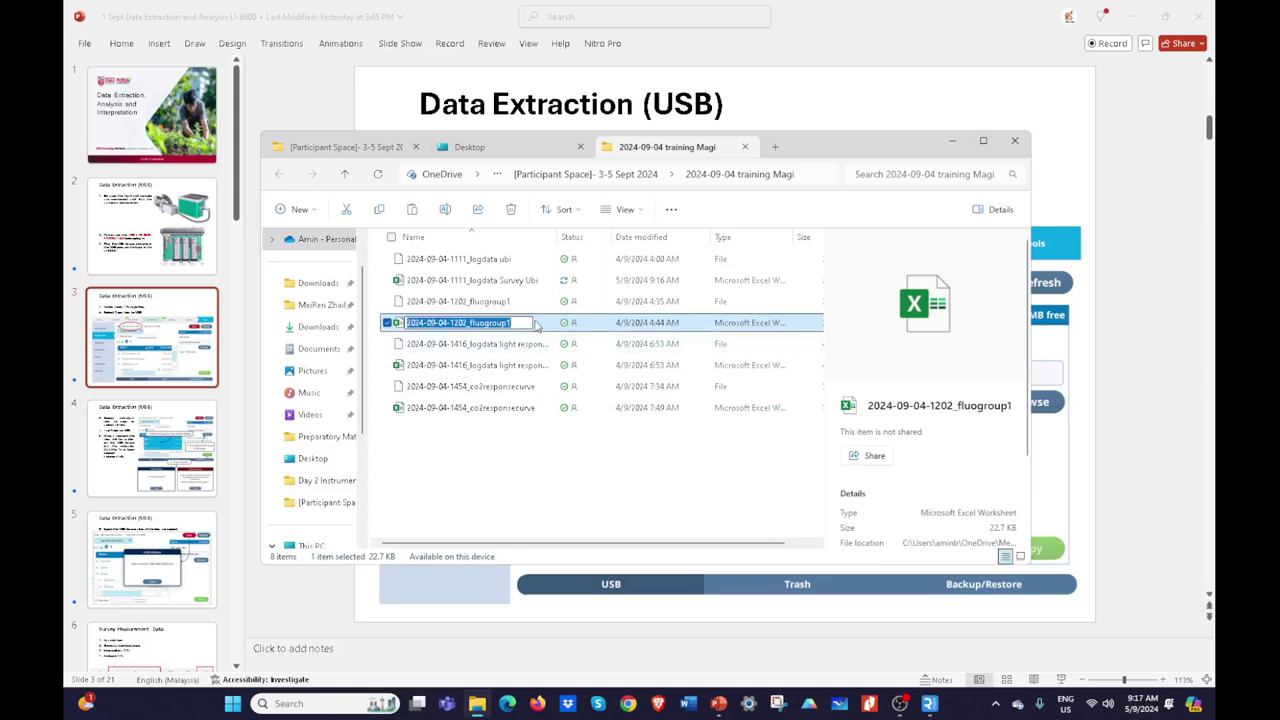
{"action": "key", "text": "Return"}
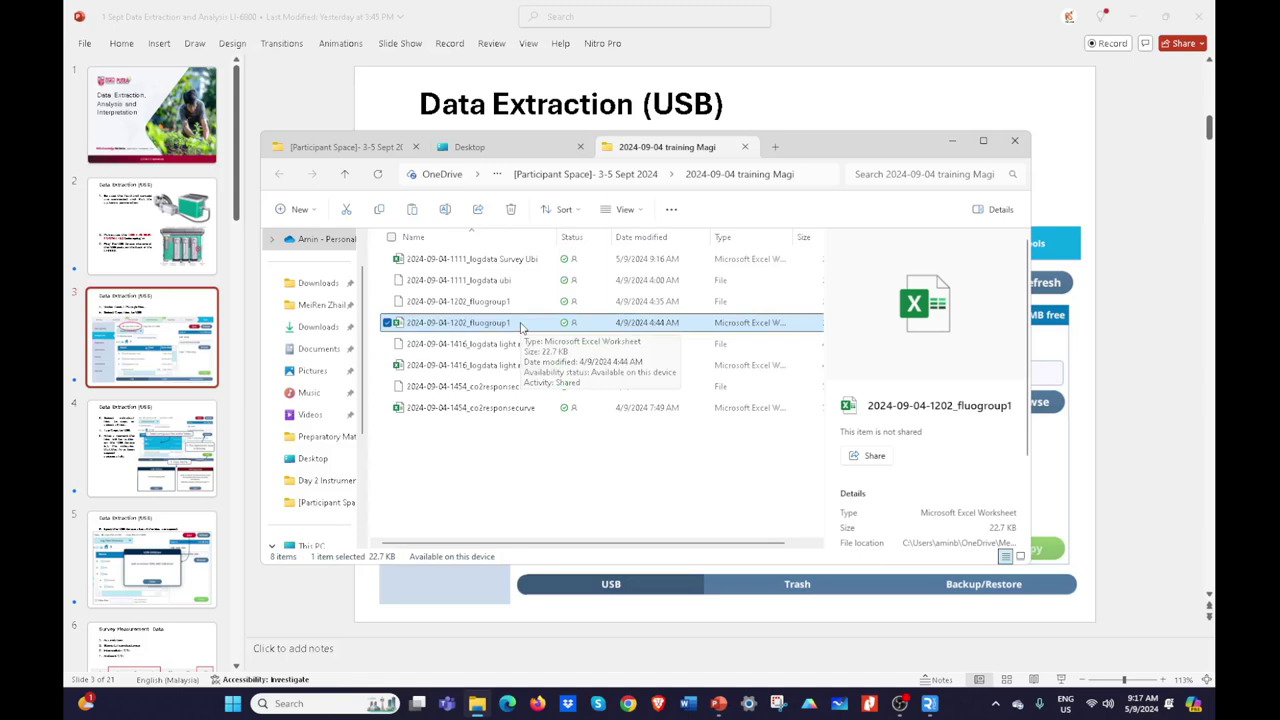
{"action": "left_click", "coordinate": [520, 325]}
{"action": "left_click", "coordinate": [521, 322]}
{"action": "key", "text": "BackSpace"}
{"action": "key", "text": "BackSpace"}
{"action": "key", "text": "BackSpace"}
{"action": "key", "text": "BackSpace"}
{"action": "key", "text": "BackSpace"}
{"action": "key", "text": "BackSpace"}
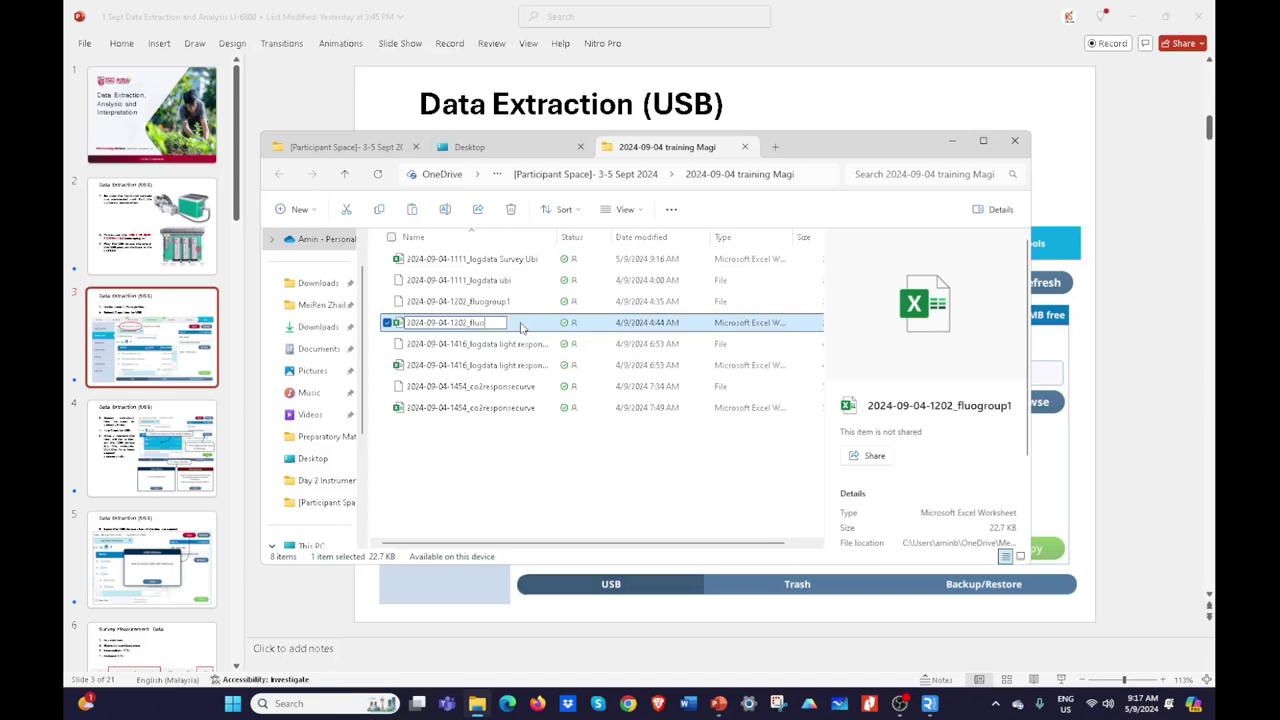
{"action": "type", "text": "rescence"}
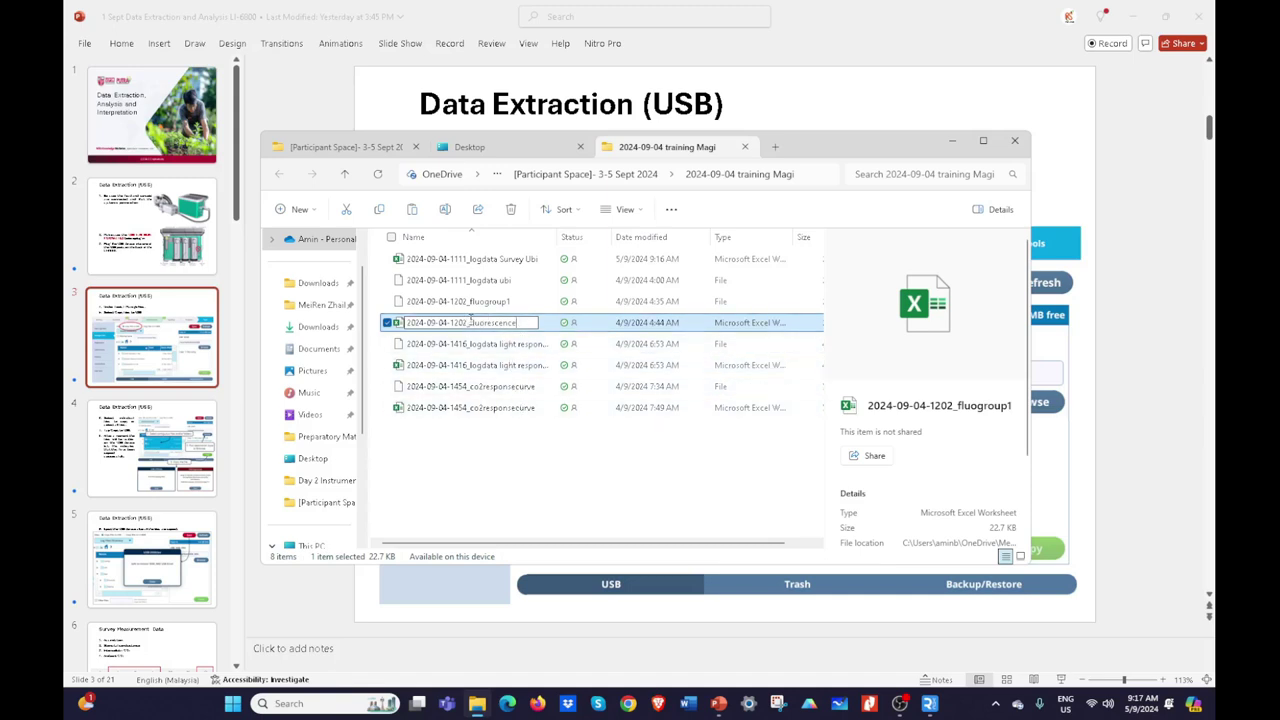
{"action": "type", "text": "li"}
{"action": "key", "text": "Delete"}
{"action": "key", "text": "Delete"}
{"action": "key", "text": "Delete"}
{"action": "type", "text": "ogdata"}
{"action": "key", "text": "Delete"}
{"action": "type", "text": "F"}
{"action": "left_click", "coordinate": [529, 370]}
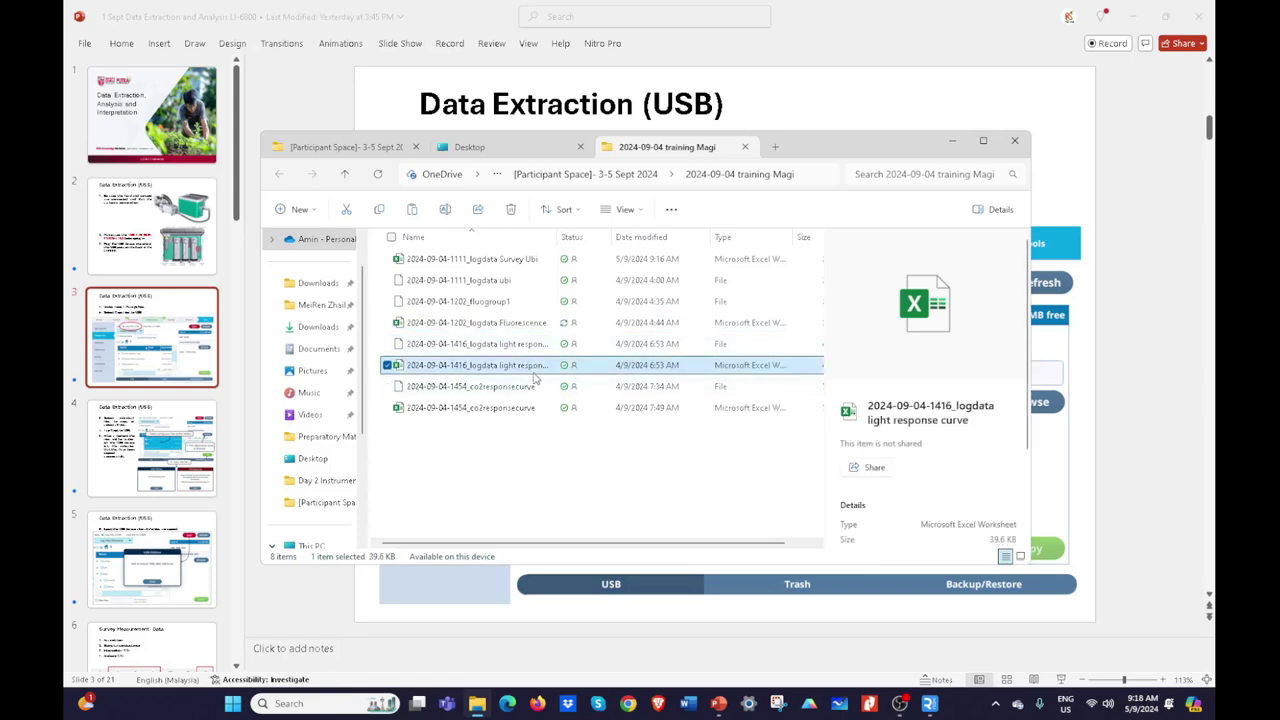
{"action": "key", "text": "F2"}
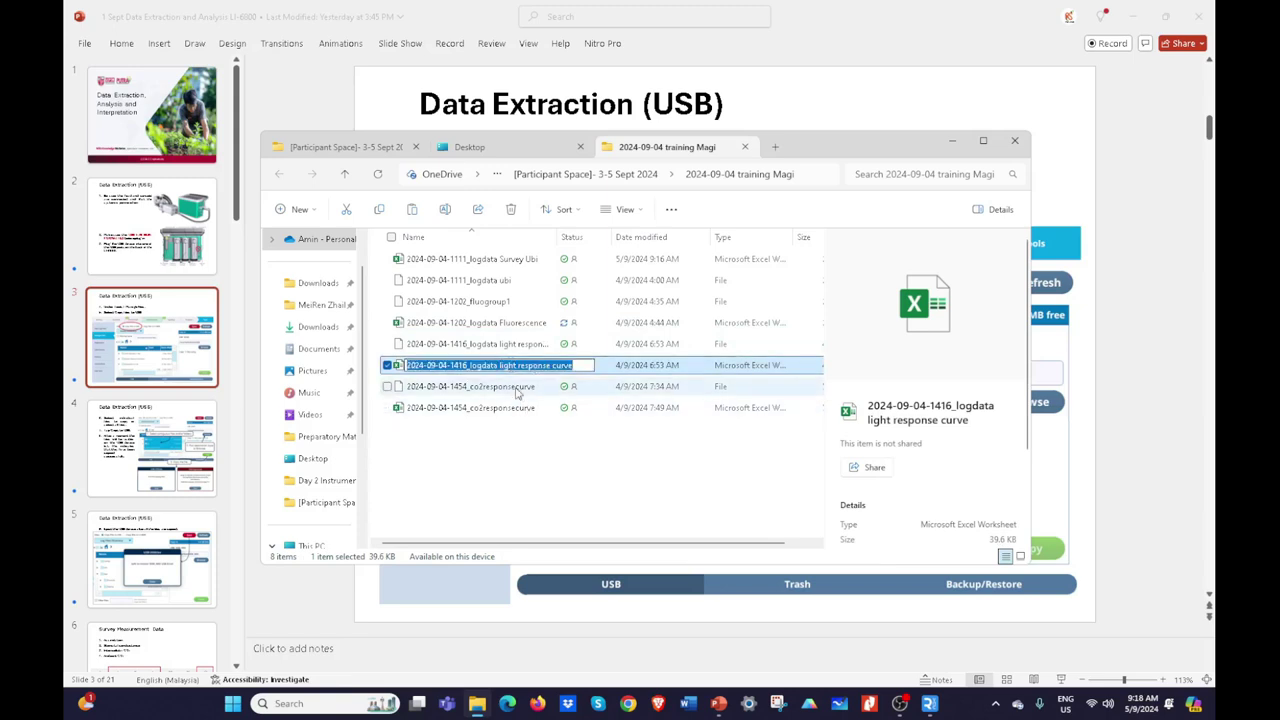
{"action": "left_click", "coordinate": [511, 484]}
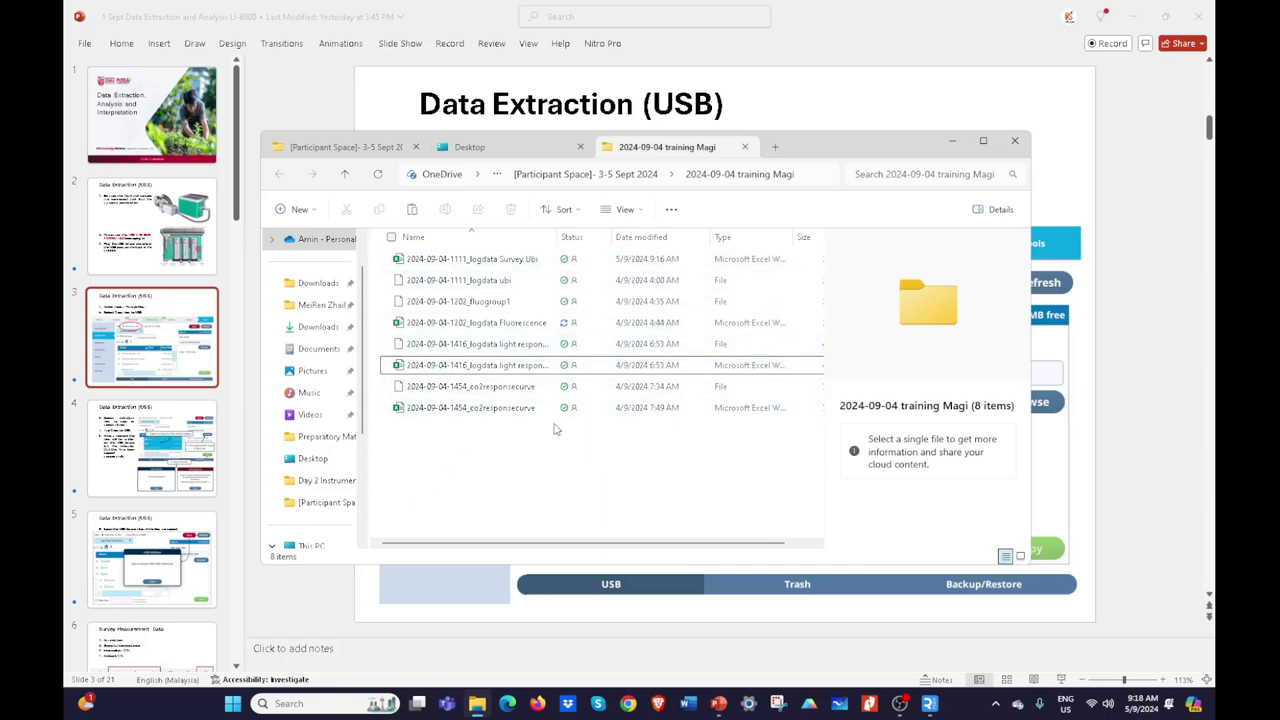
{"action": "left_click", "coordinate": [508, 346]}
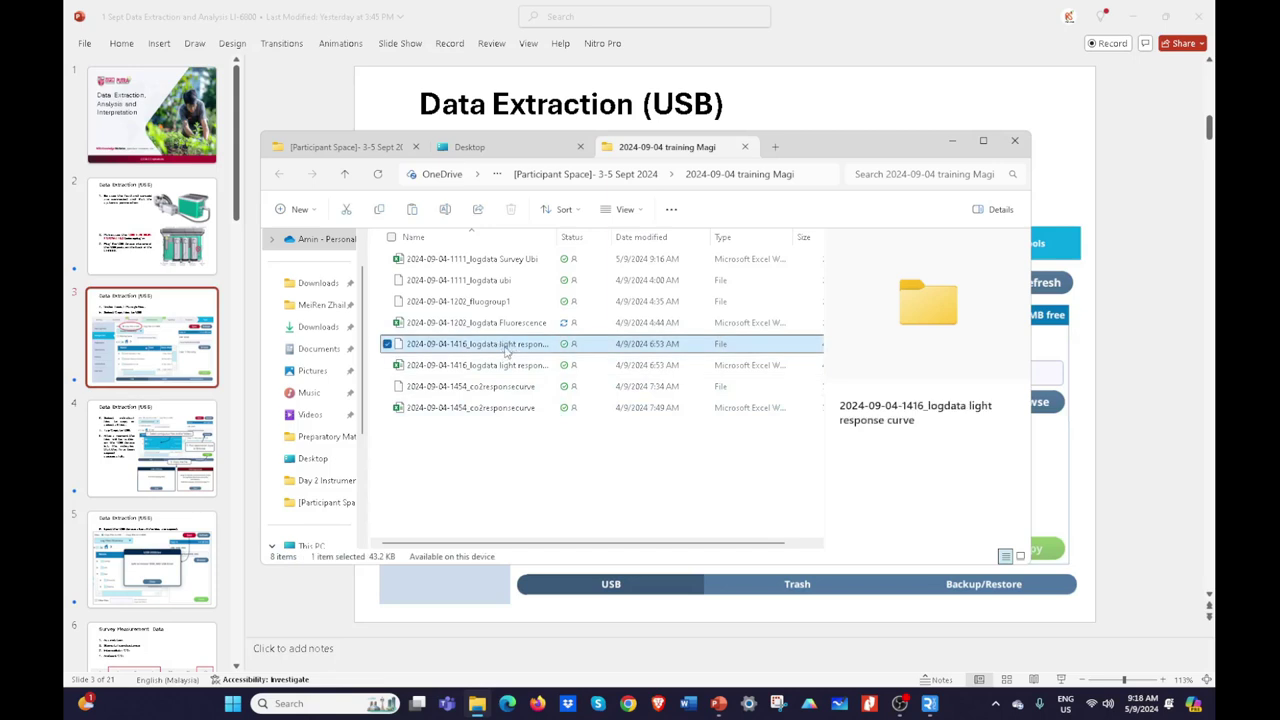
{"action": "left_click", "coordinate": [520, 344]}
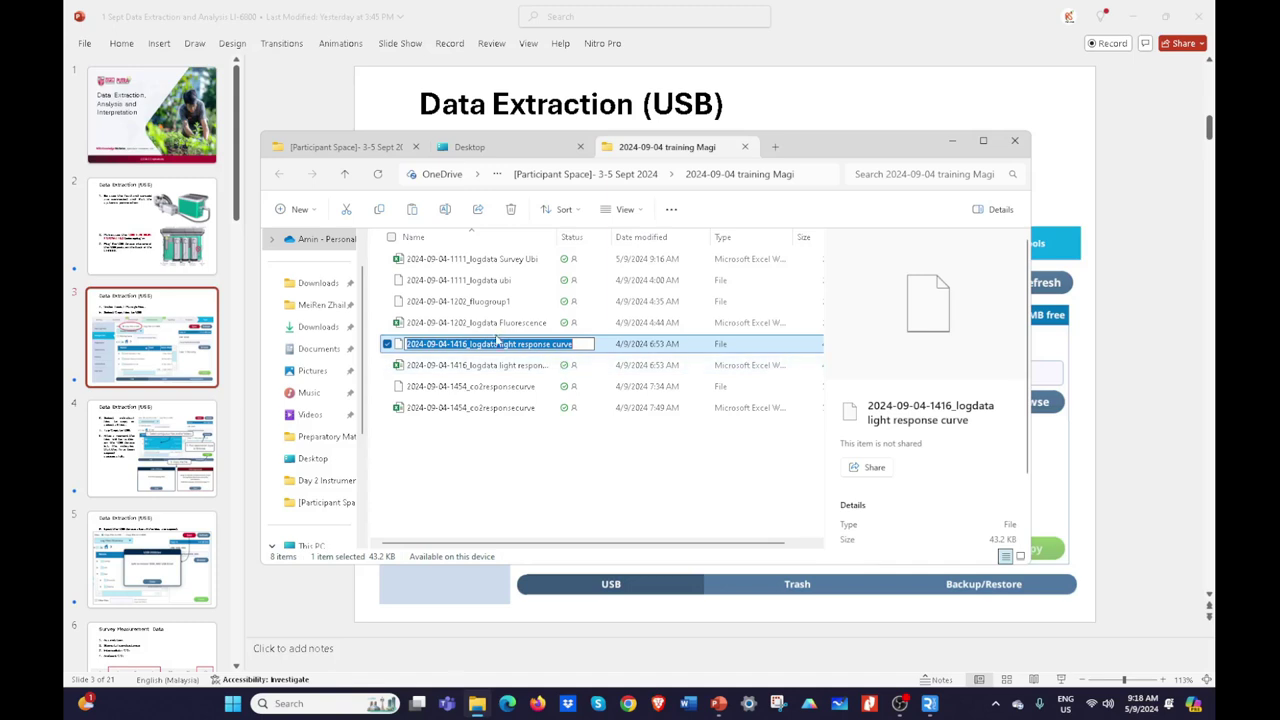
{"action": "left_click", "coordinate": [502, 344]}
{"action": "key", "text": "BackSpace"}
{"action": "type", "text": "L"}
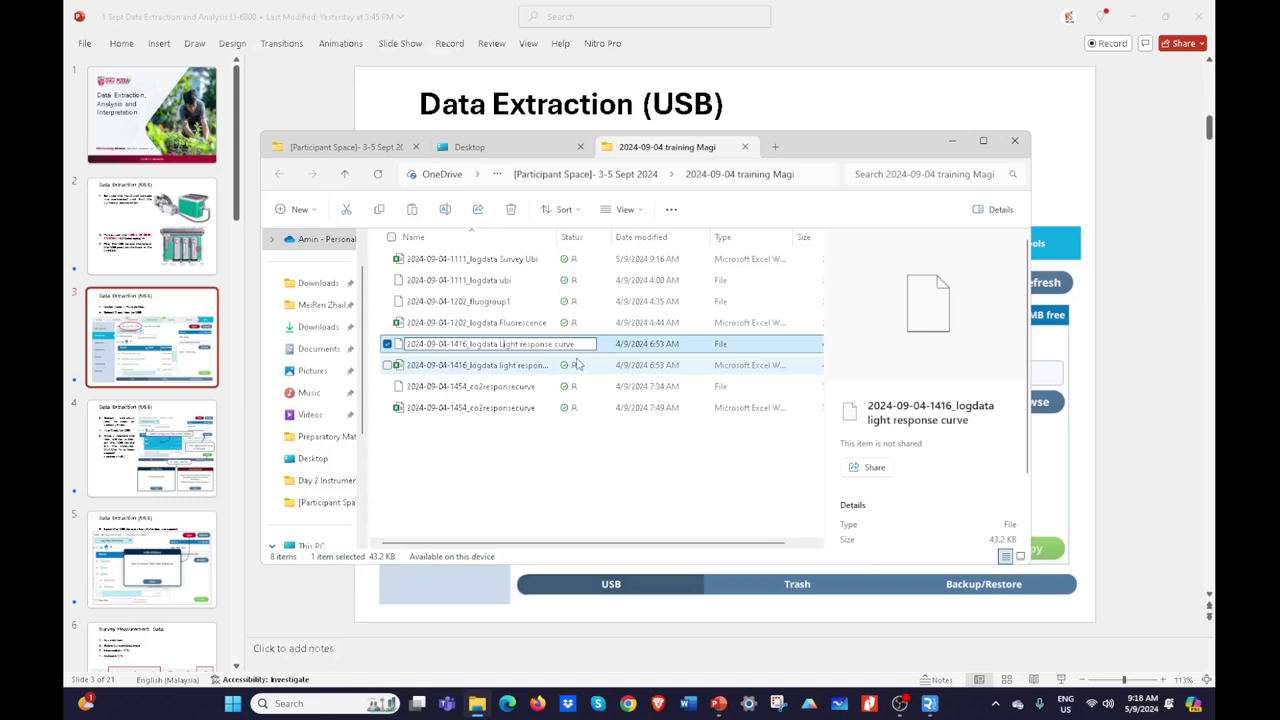
{"action": "left_click", "coordinate": [525, 470]}
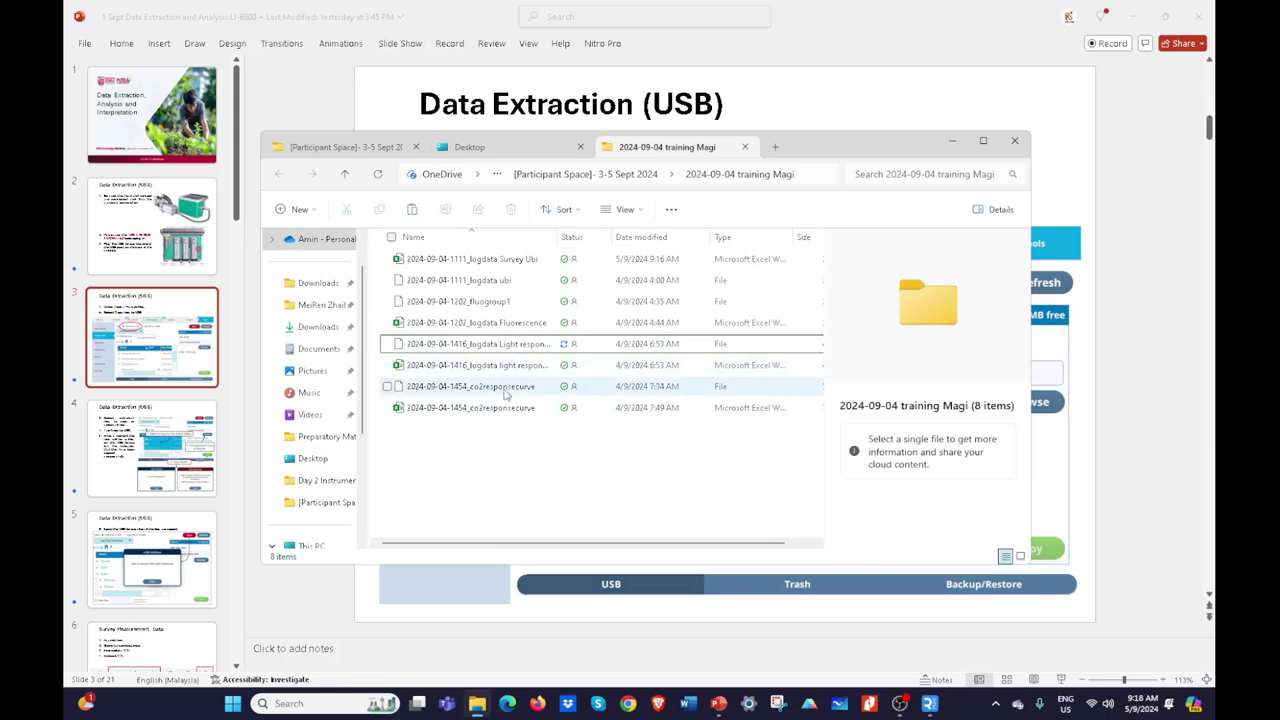
{"action": "left_click", "coordinate": [514, 368]}
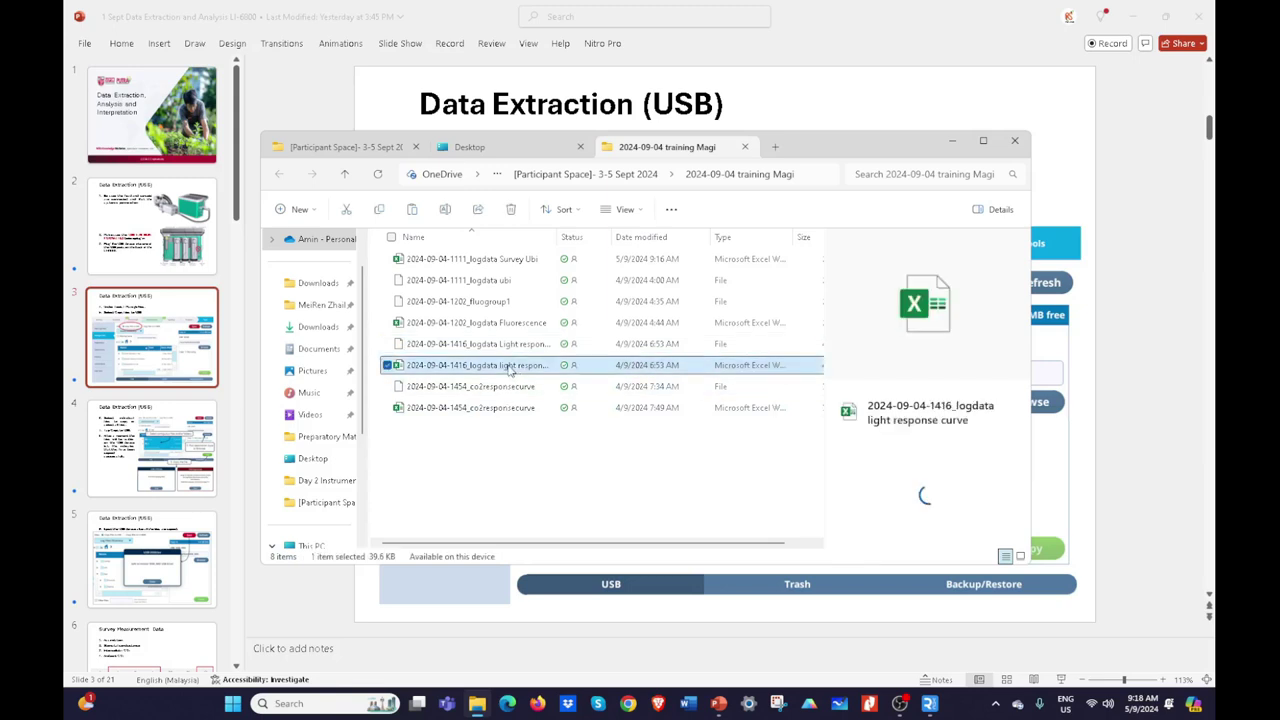
{"action": "key", "text": "F2"}
{"action": "left_click", "coordinate": [502, 365]}
{"action": "type", "text": "L"}
{"action": "key", "text": "Delete"}
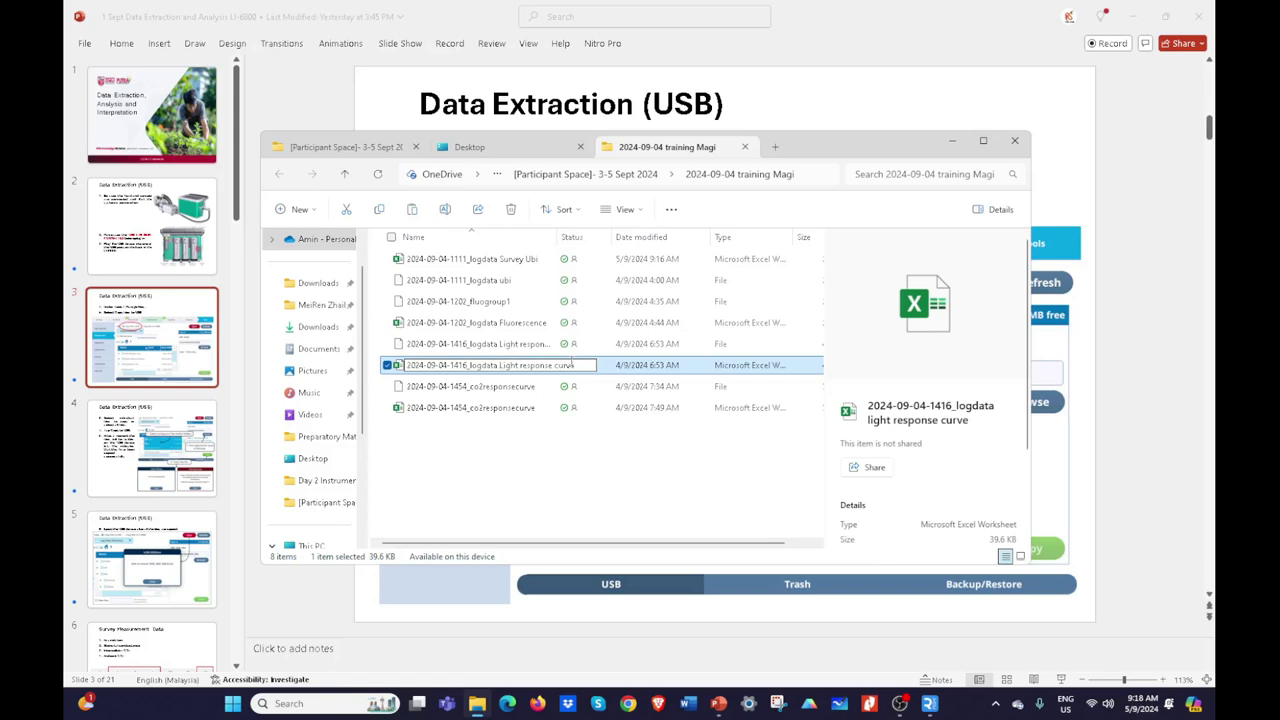
{"action": "left_click", "coordinate": [513, 391]}
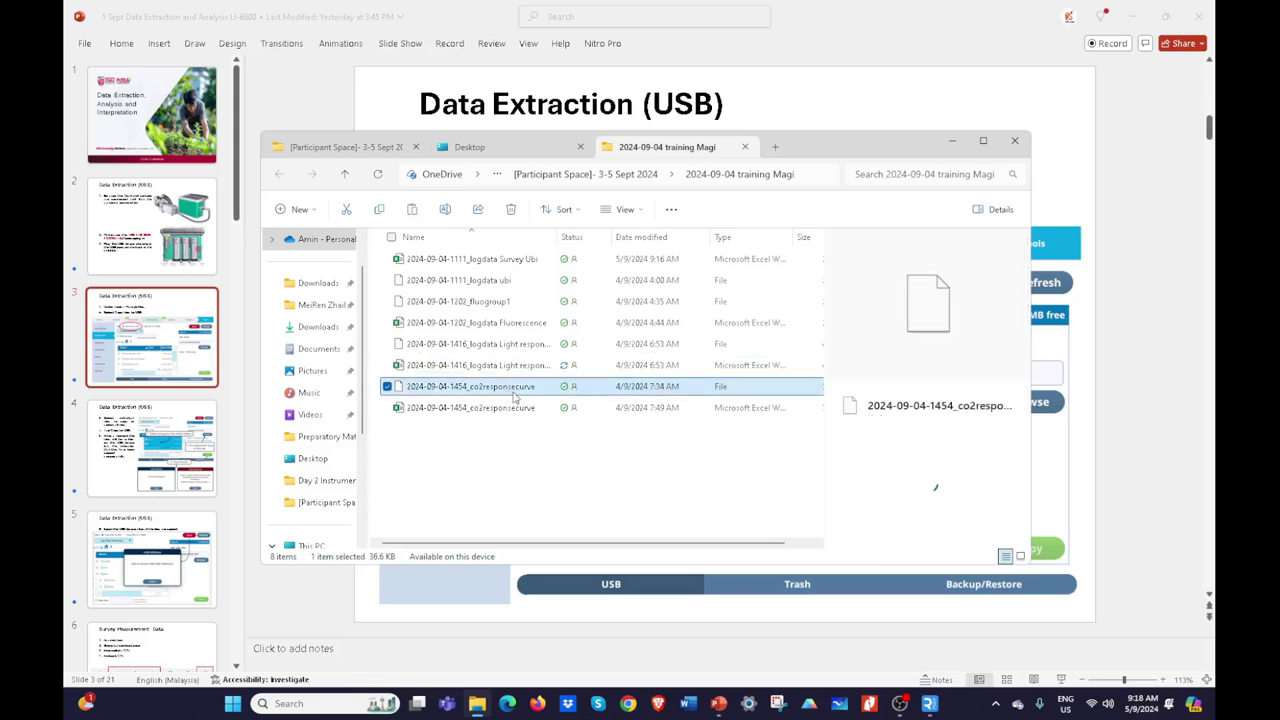
{"action": "left_click", "coordinate": [484, 410]}
{"action": "left_click", "coordinate": [484, 410]}
{"action": "left_click", "coordinate": [484, 410]}
{"action": "key", "text": "BackSpace"}
{"action": "key", "text": "BackSpace"}
{"action": "key", "text": "BackSpace"}
{"action": "type", "text": "CO2"}
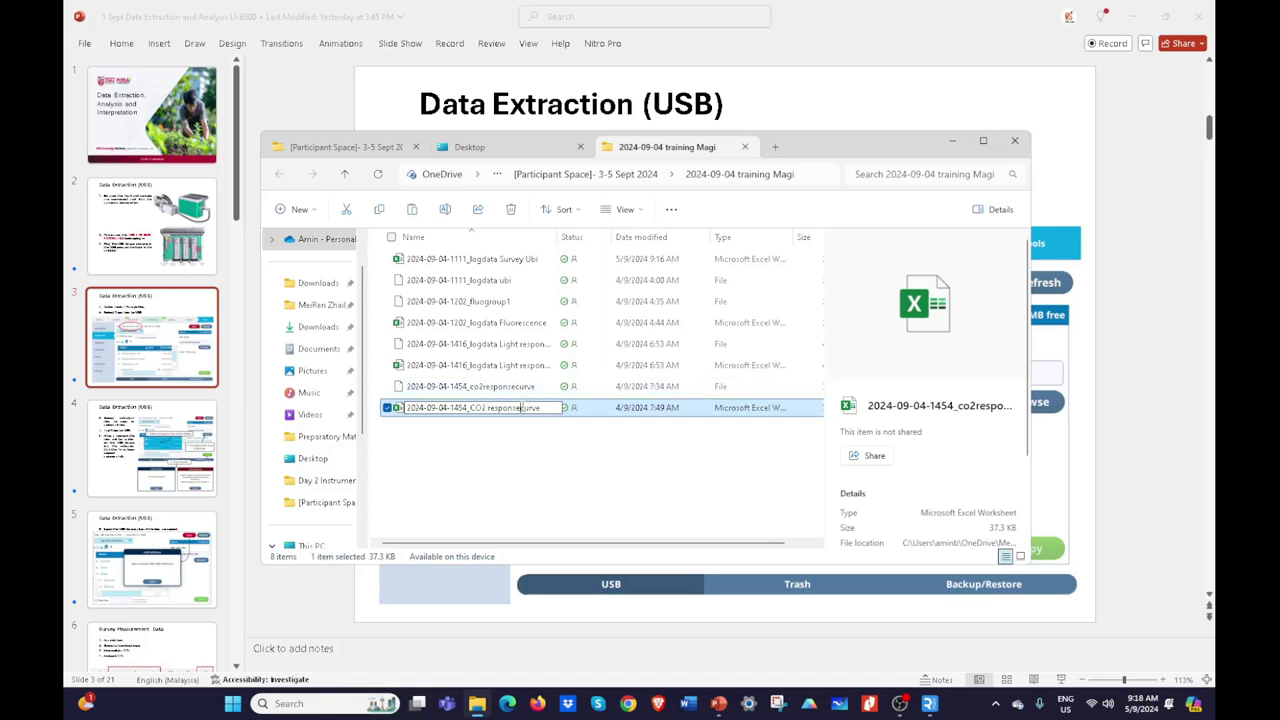
{"action": "left_click", "coordinate": [560, 493]}
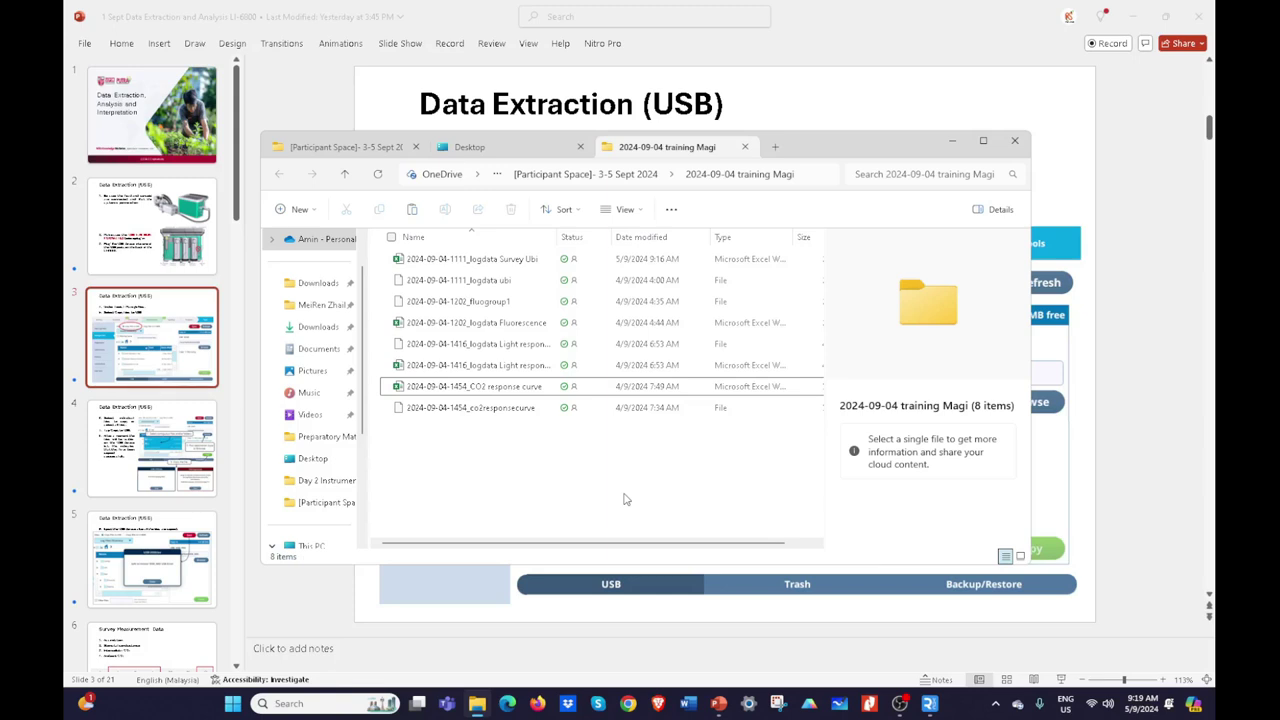
Step: Switch to the PowerPoint presentation and view slide 13, Summary of symbol (Fluorescence)
{"action": "left_click", "coordinate": [990, 148]}
{"action": "left_click", "coordinate": [1172, 18]}
{"action": "scroll", "coordinate": [170, 400], "scroll_direction": "down", "scroll_amount": 5}
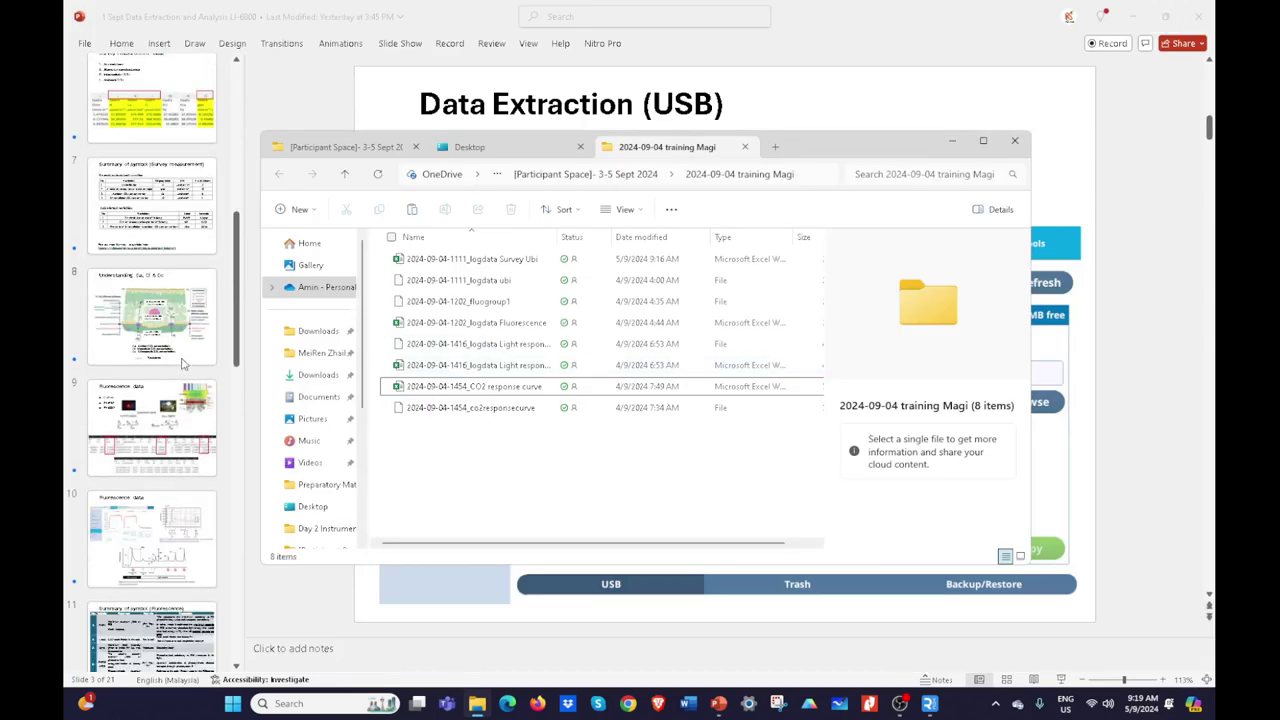
{"action": "scroll", "coordinate": [183, 365], "scroll_direction": "down", "scroll_amount": 5}
{"action": "left_click", "coordinate": [185, 323]}
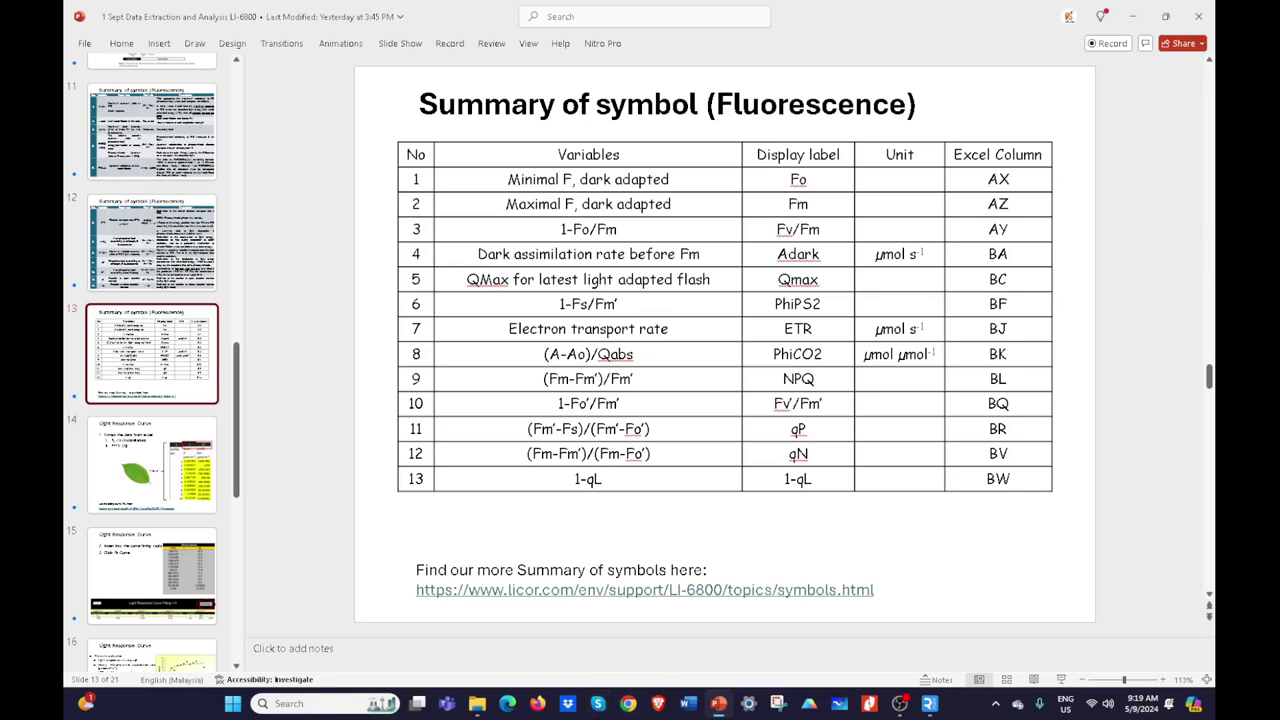
Step: Return to the training folder in File Explorer, maximize the window and display its files as icons
{"action": "left_click", "coordinate": [485, 706]}
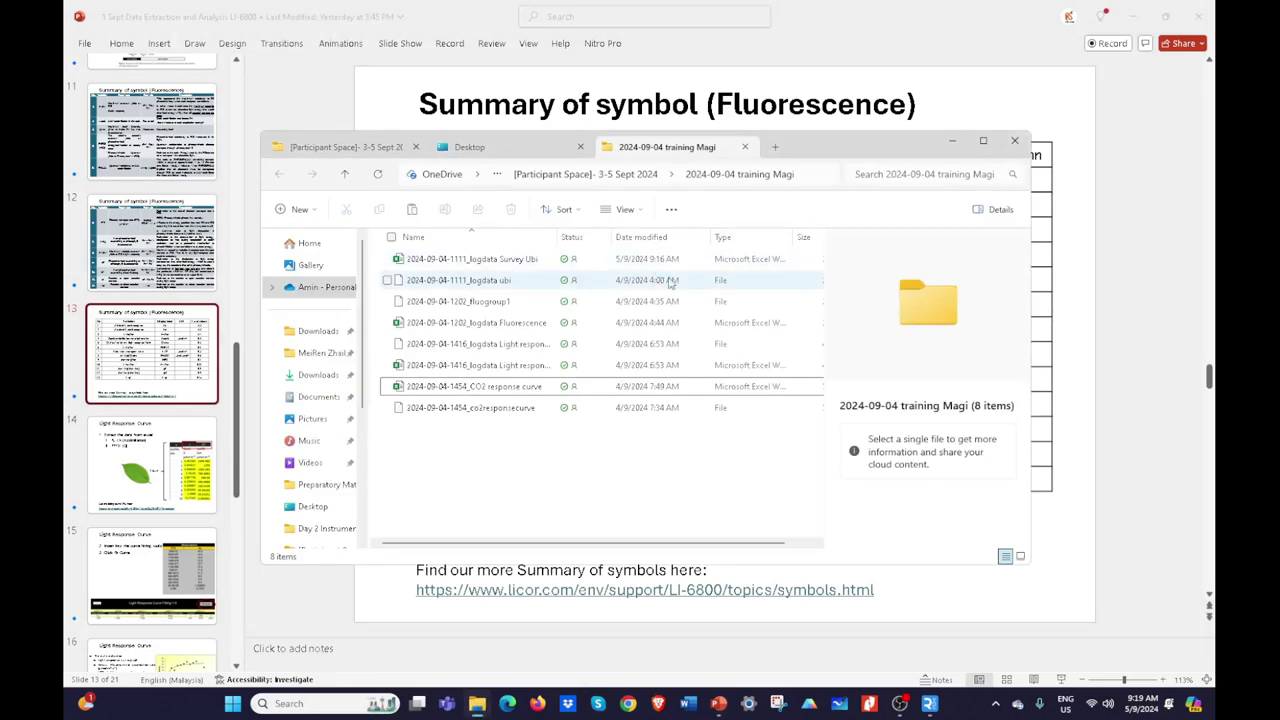
{"action": "left_click", "coordinate": [983, 141]}
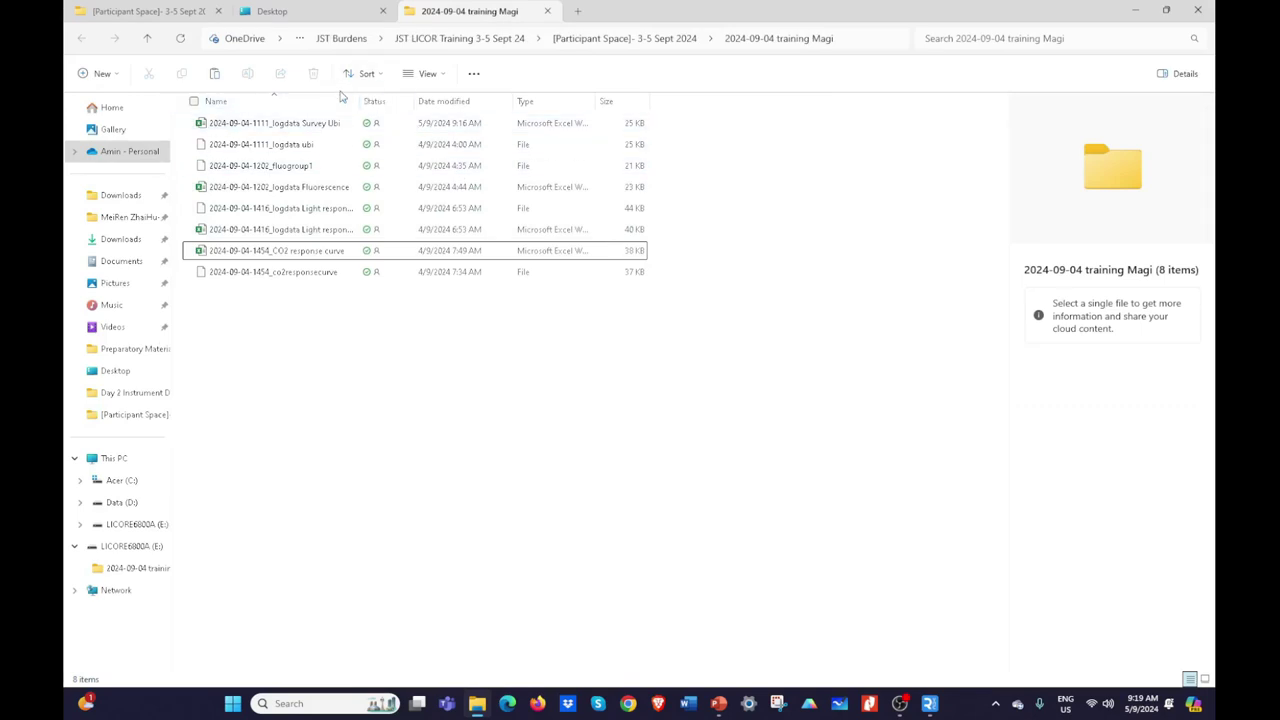
{"action": "left_click", "coordinate": [424, 75]}
{"action": "left_click", "coordinate": [376, 150]}
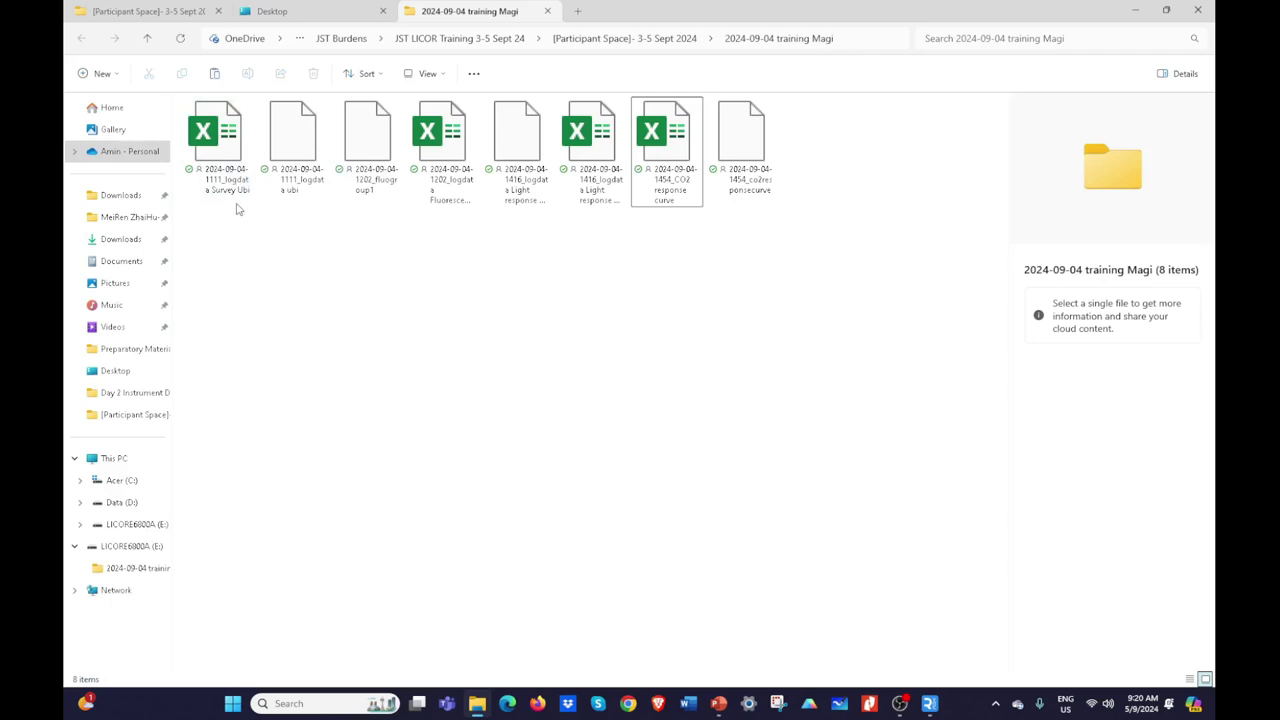
{"action": "left_click", "coordinate": [195, 150]}
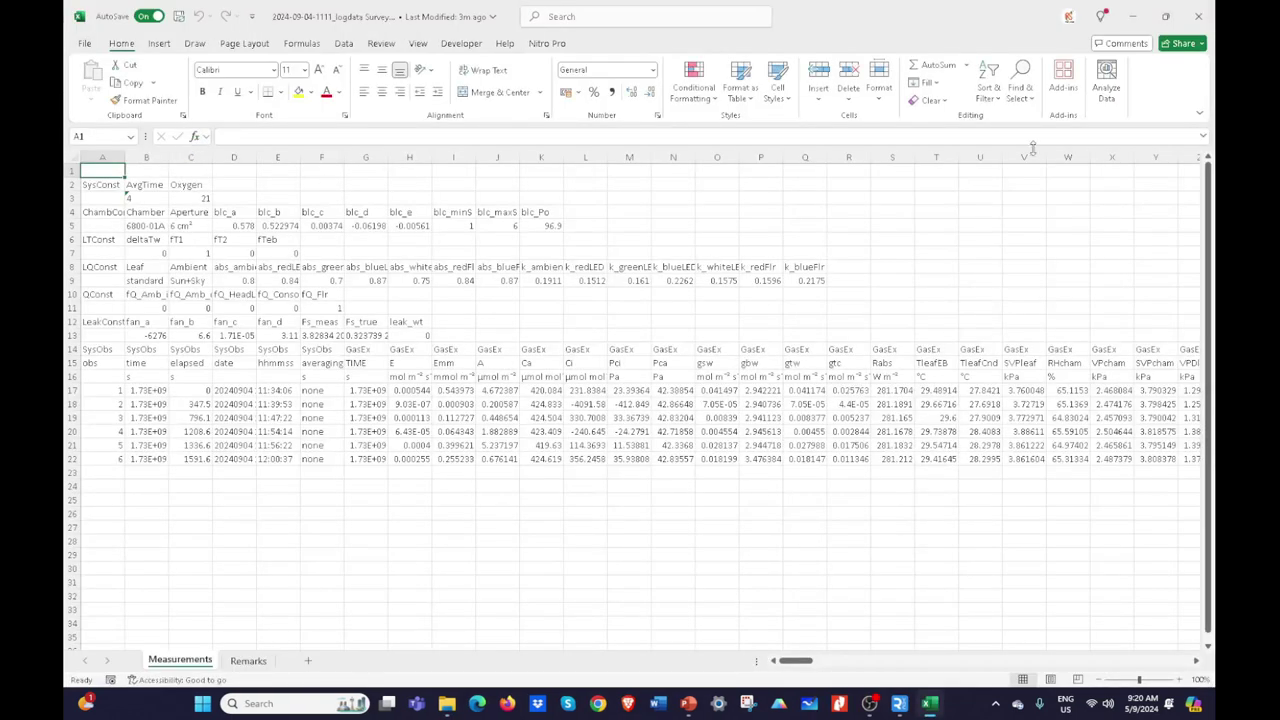
{"action": "right_click", "coordinate": [1184, 97]}
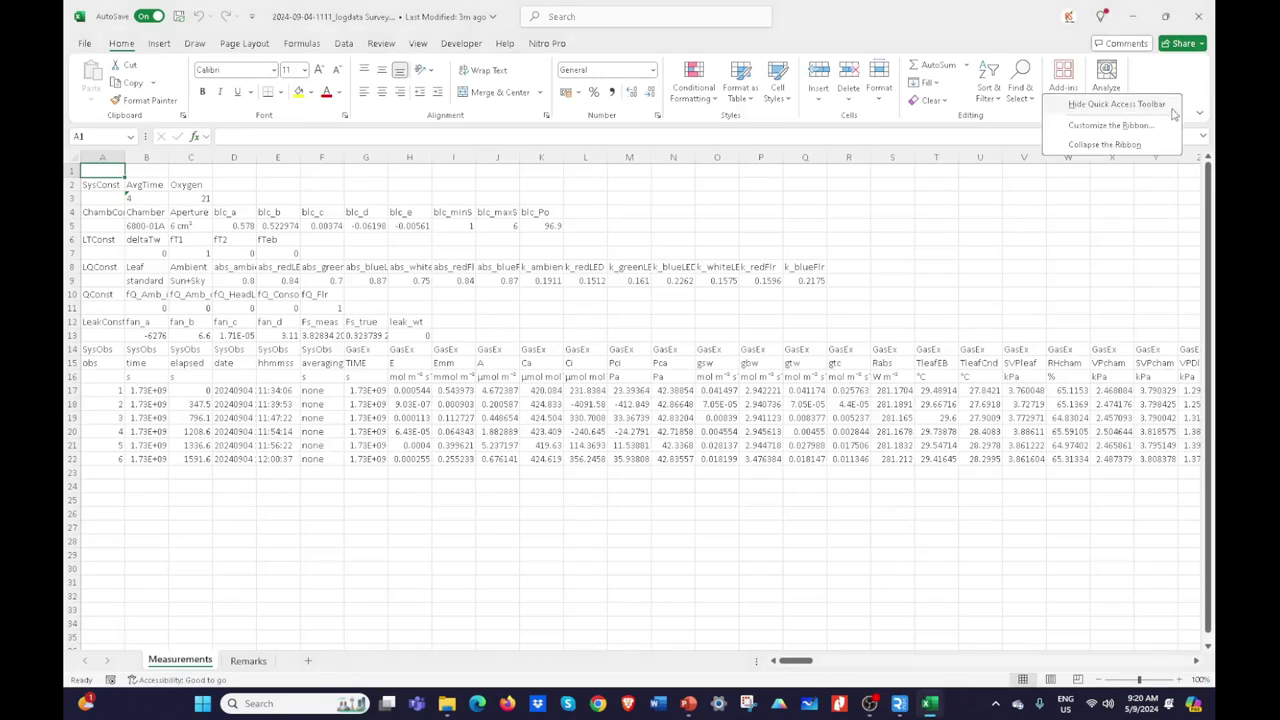
{"action": "left_click", "coordinate": [1105, 145]}
{"action": "scroll", "coordinate": [568, 265], "scroll_direction": "up", "scroll_amount": 1}
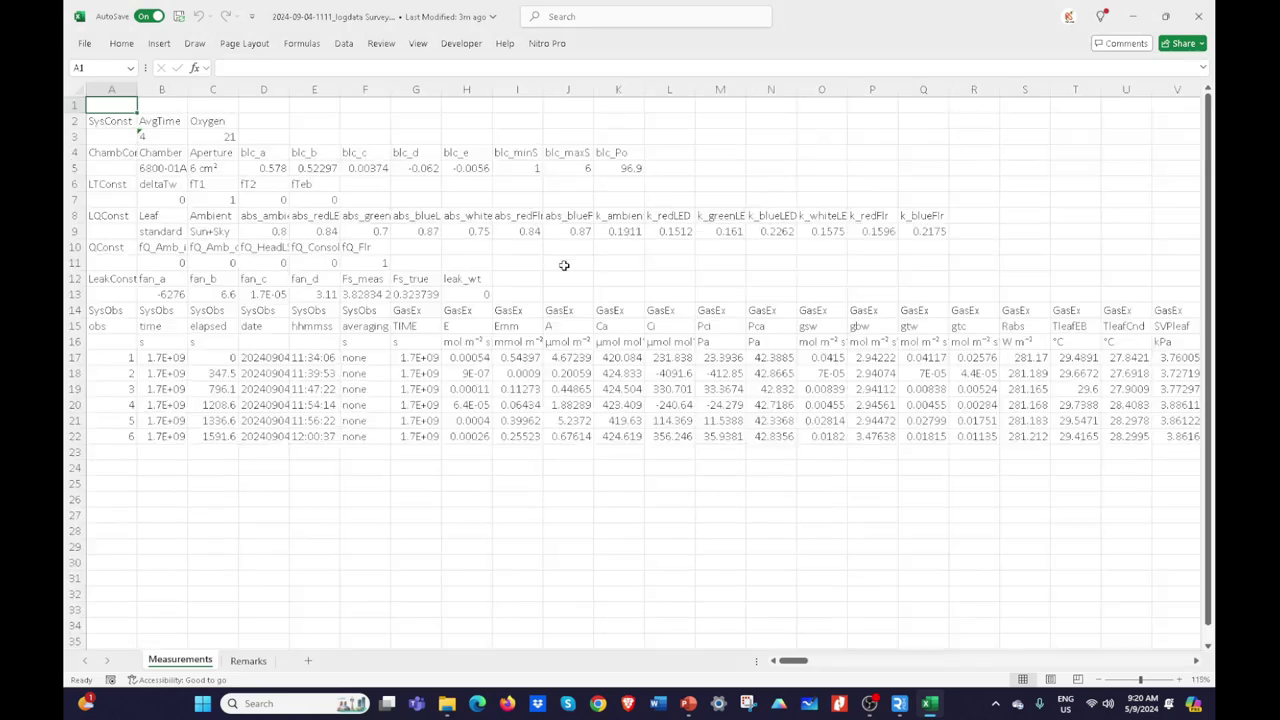
{"action": "scroll", "coordinate": [571, 262], "scroll_direction": "up", "scroll_amount": 1}
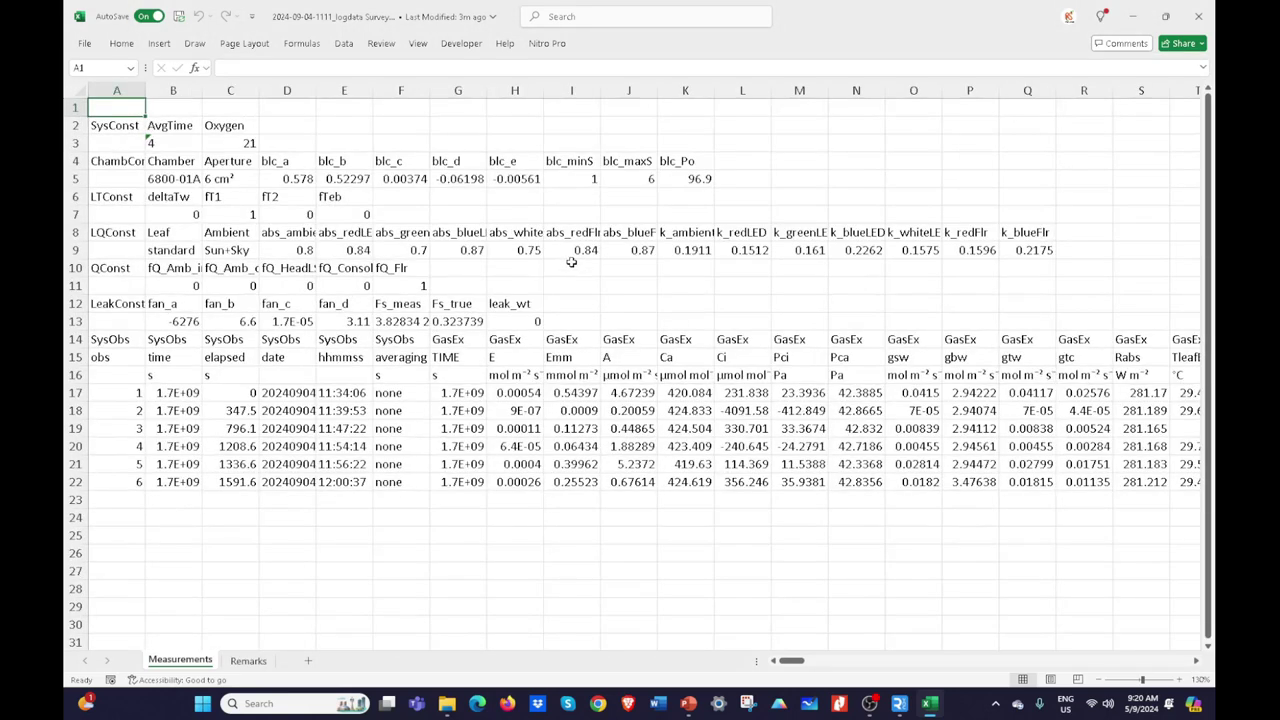
{"action": "scroll", "coordinate": [573, 260], "scroll_direction": "up", "scroll_amount": 1}
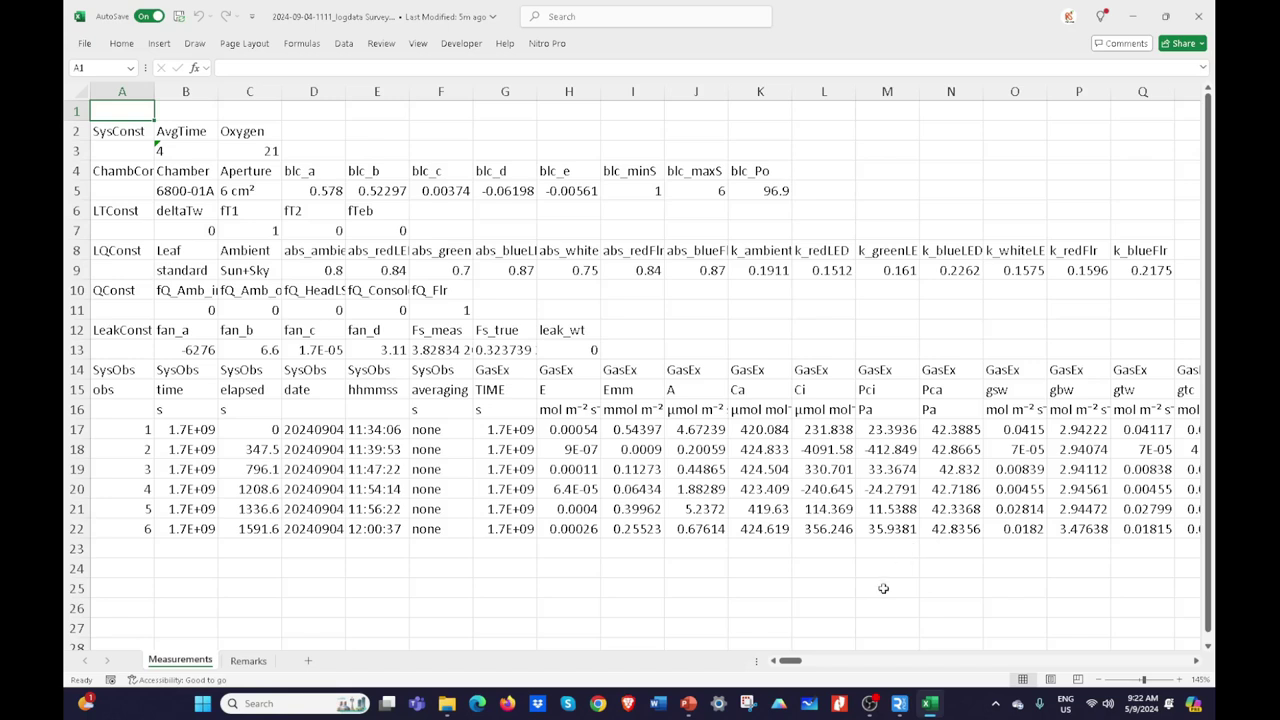
Step: Highlight the whole variable heading row 15 of the Measurements sheet with yellow fill
{"action": "mouse_move", "coordinate": [796, 666]}
{"action": "left_mouse_down"}
{"action": "mouse_move", "coordinate": [808, 673]}
{"action": "mouse_move", "coordinate": [797, 673]}
{"action": "left_mouse_up"}
{"action": "left_click", "coordinate": [72, 389]}
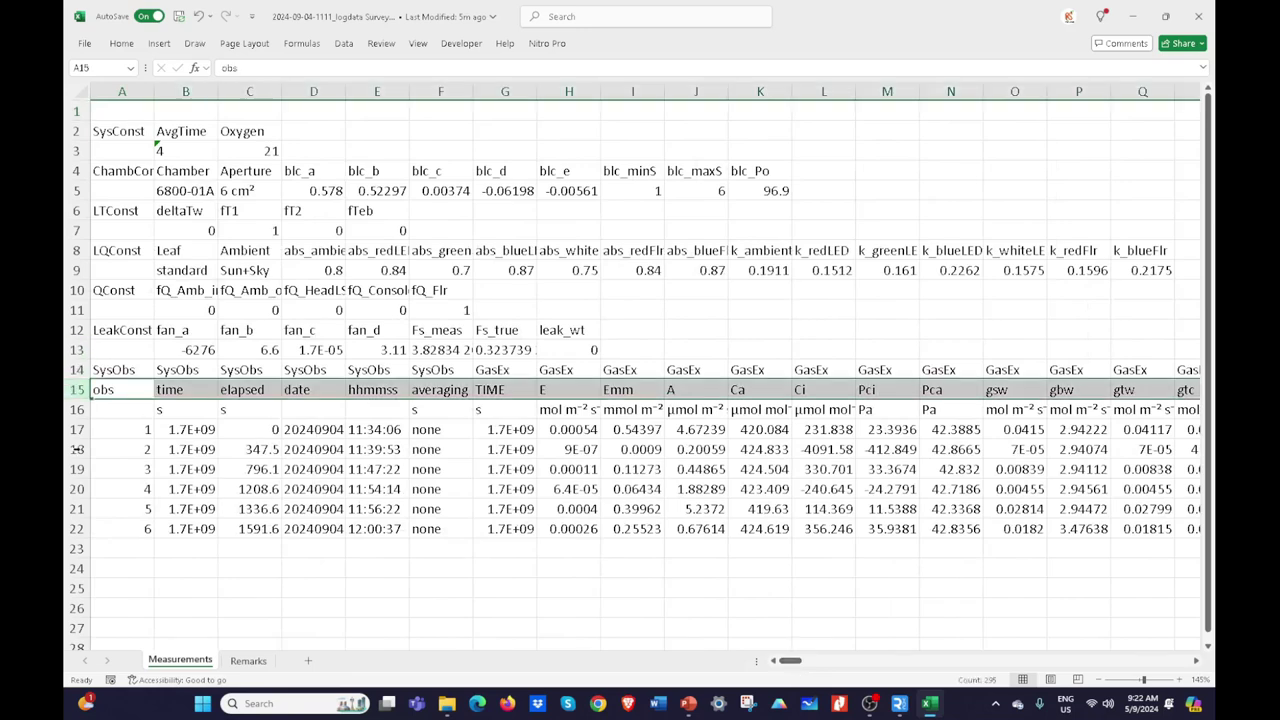
{"action": "left_click", "coordinate": [121, 43]}
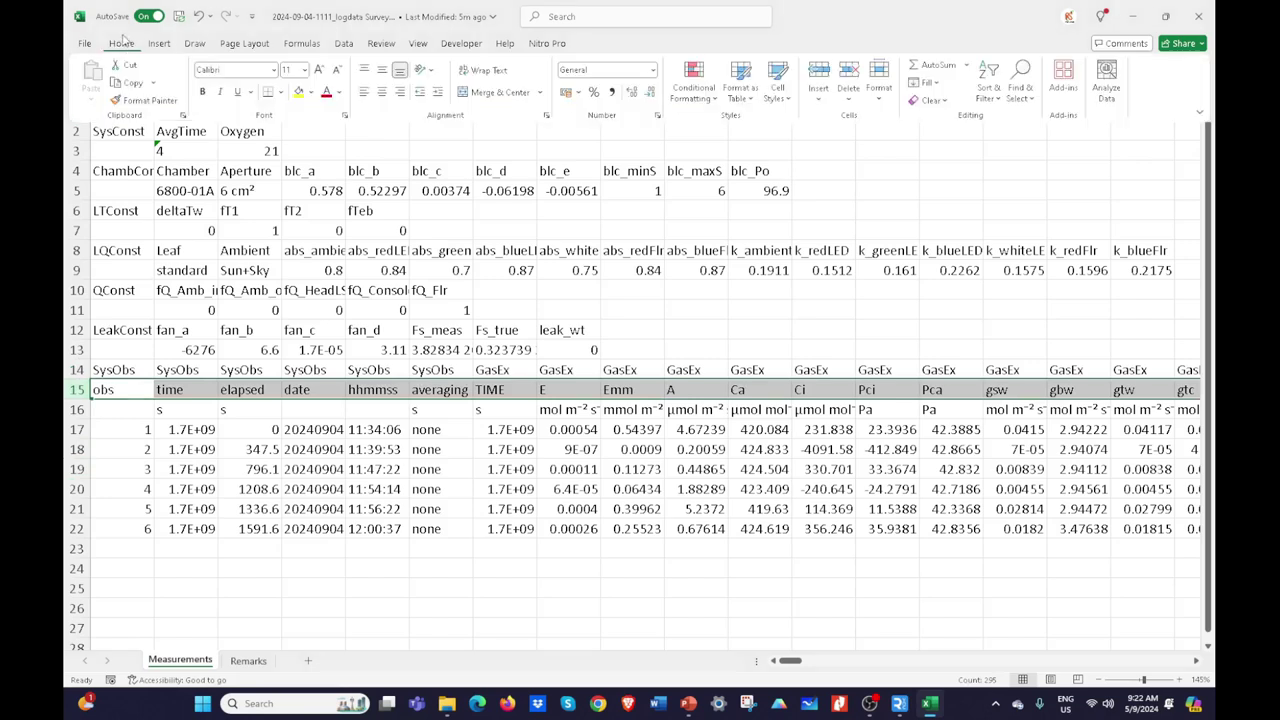
{"action": "left_click", "coordinate": [297, 91]}
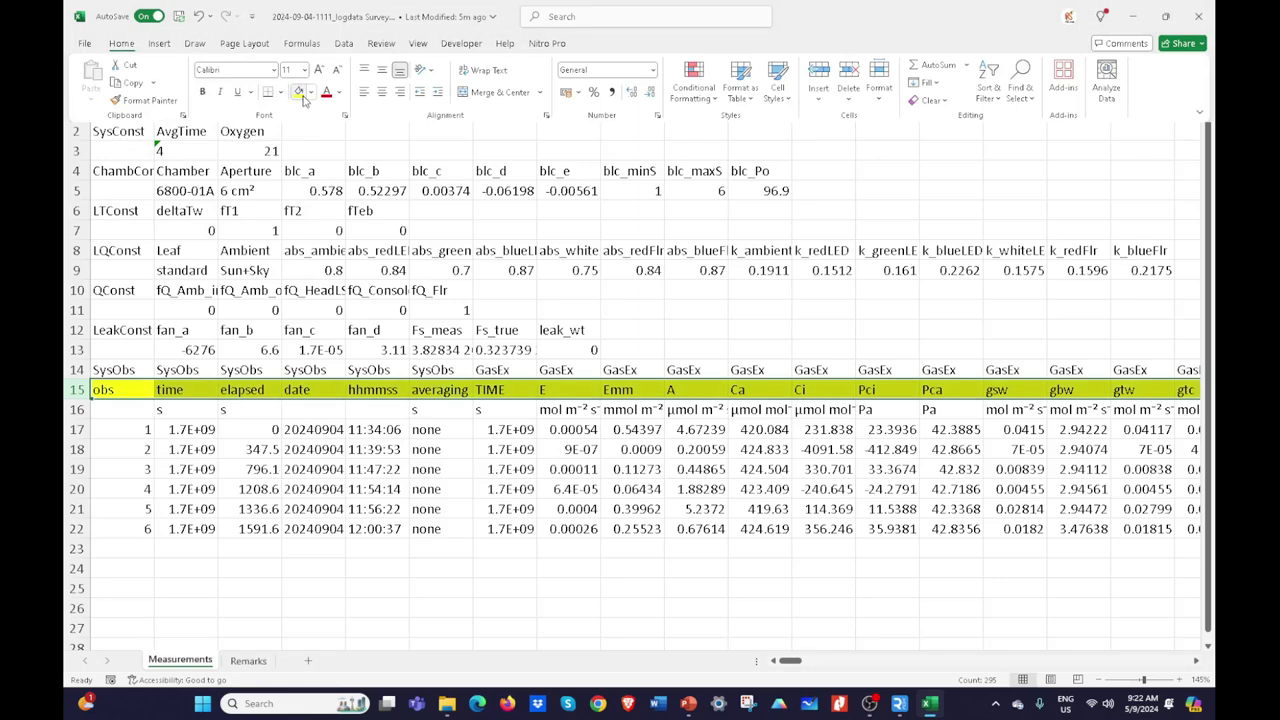
Step: Review the row 15 variable headings across to the last data column, and the observation numbers in A17:A22
{"action": "left_click_drag", "start_coordinate": [790, 661], "coordinate": [1192, 690]}
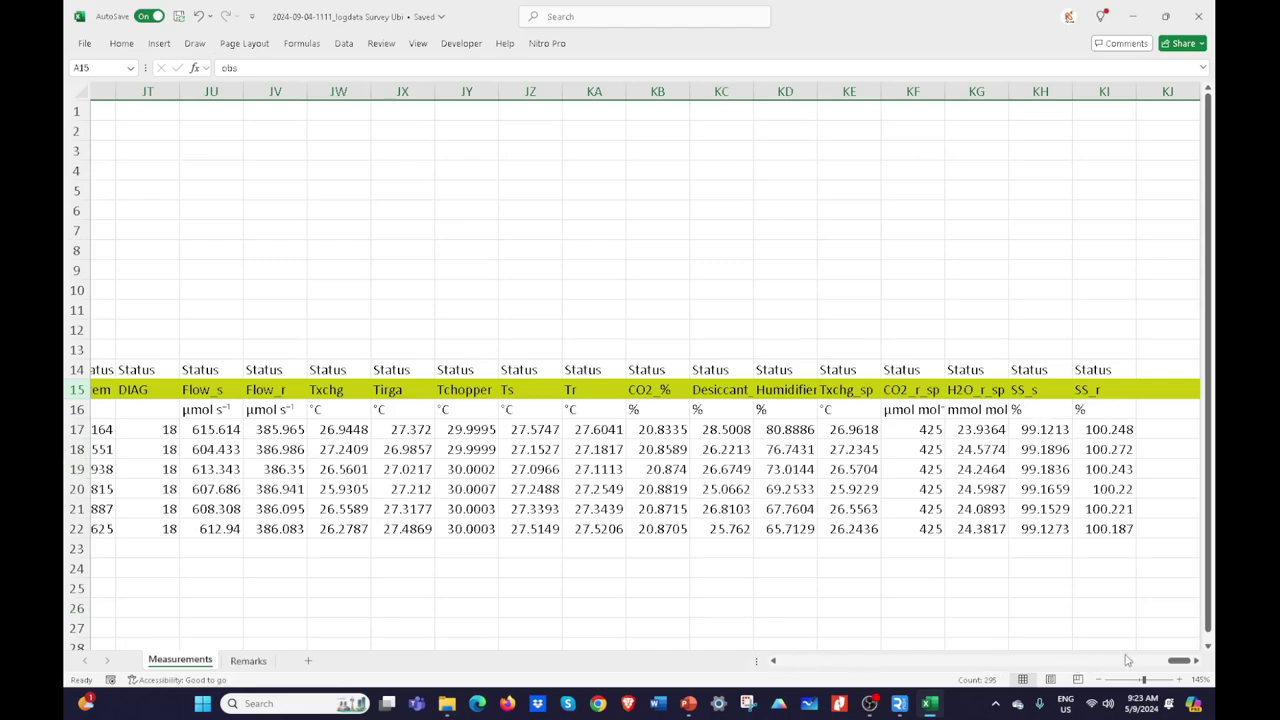
{"action": "left_click_drag", "start_coordinate": [1183, 664], "coordinate": [788, 665]}
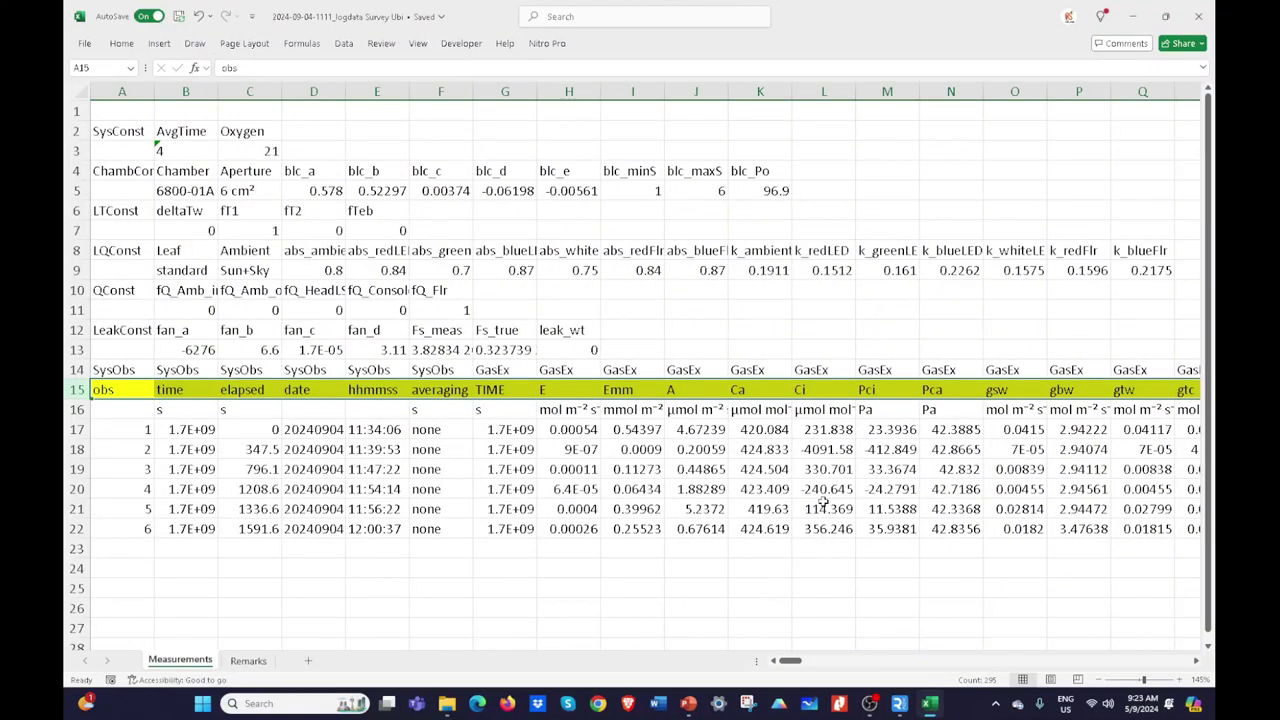
{"action": "left_click", "coordinate": [121, 427]}
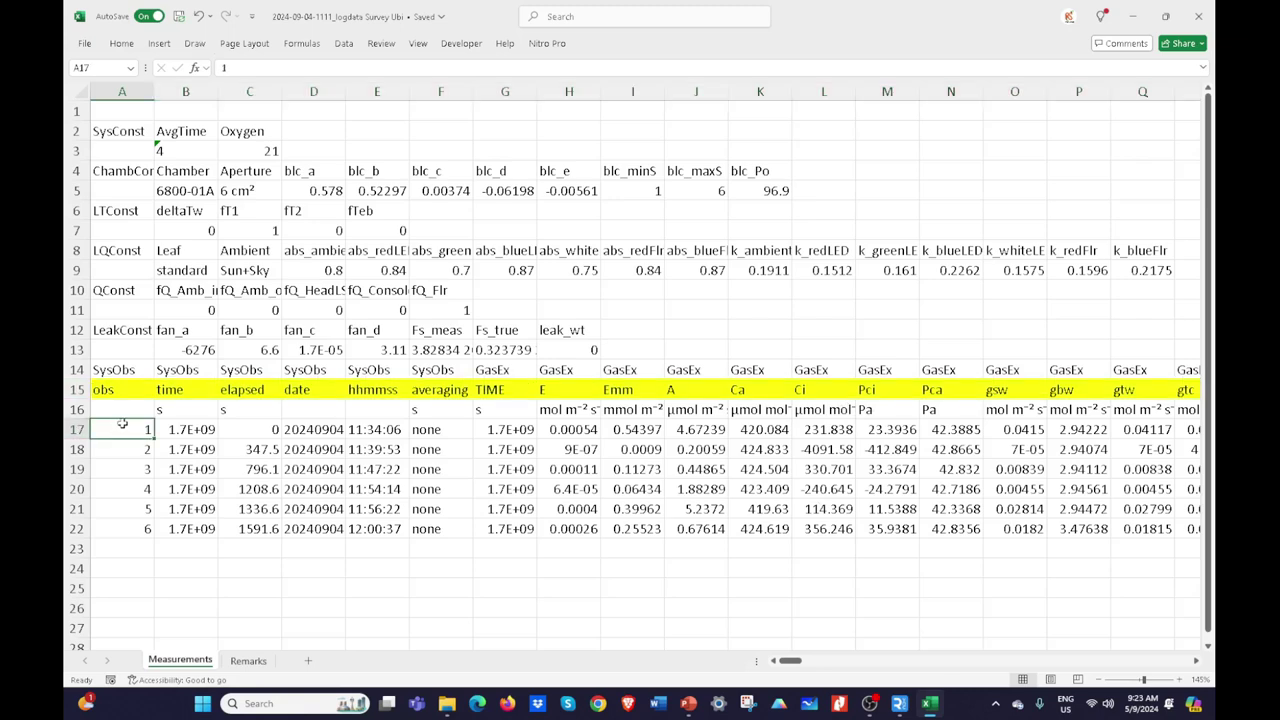
{"action": "left_click", "coordinate": [129, 462]}
{"action": "left_click", "coordinate": [130, 431]}
{"action": "left_click", "coordinate": [132, 450]}
{"action": "left_click", "coordinate": [124, 494]}
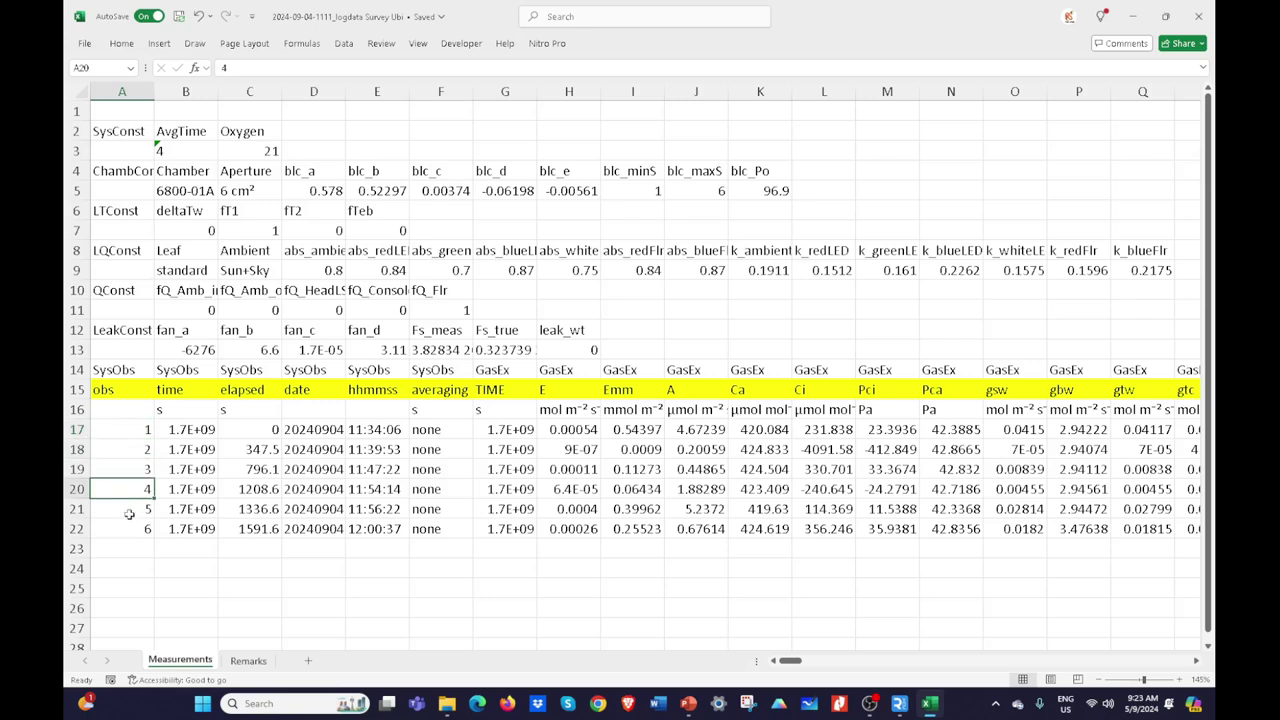
{"action": "left_click", "coordinate": [128, 532]}
{"action": "left_click", "coordinate": [124, 429]}
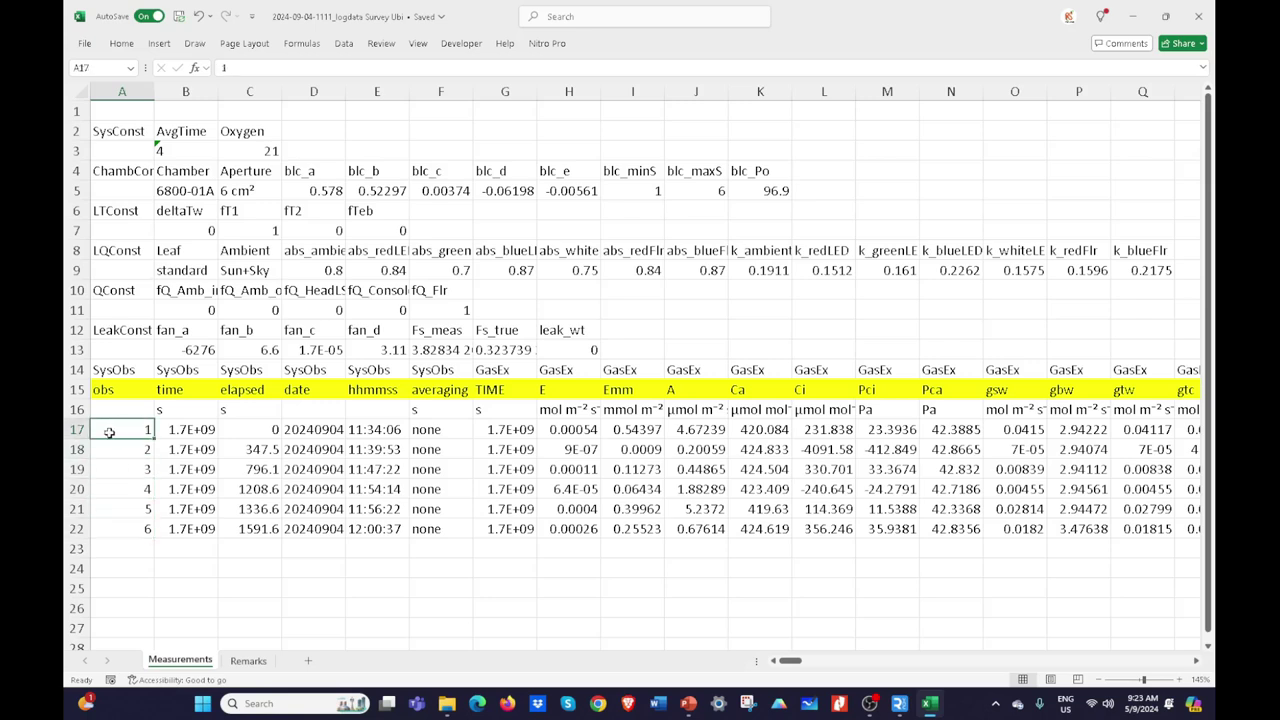
Step: Examine the first observation's row 17 and the Tair and Tleaf data in DY15:DZ22
{"action": "left_click", "coordinate": [77, 429]}
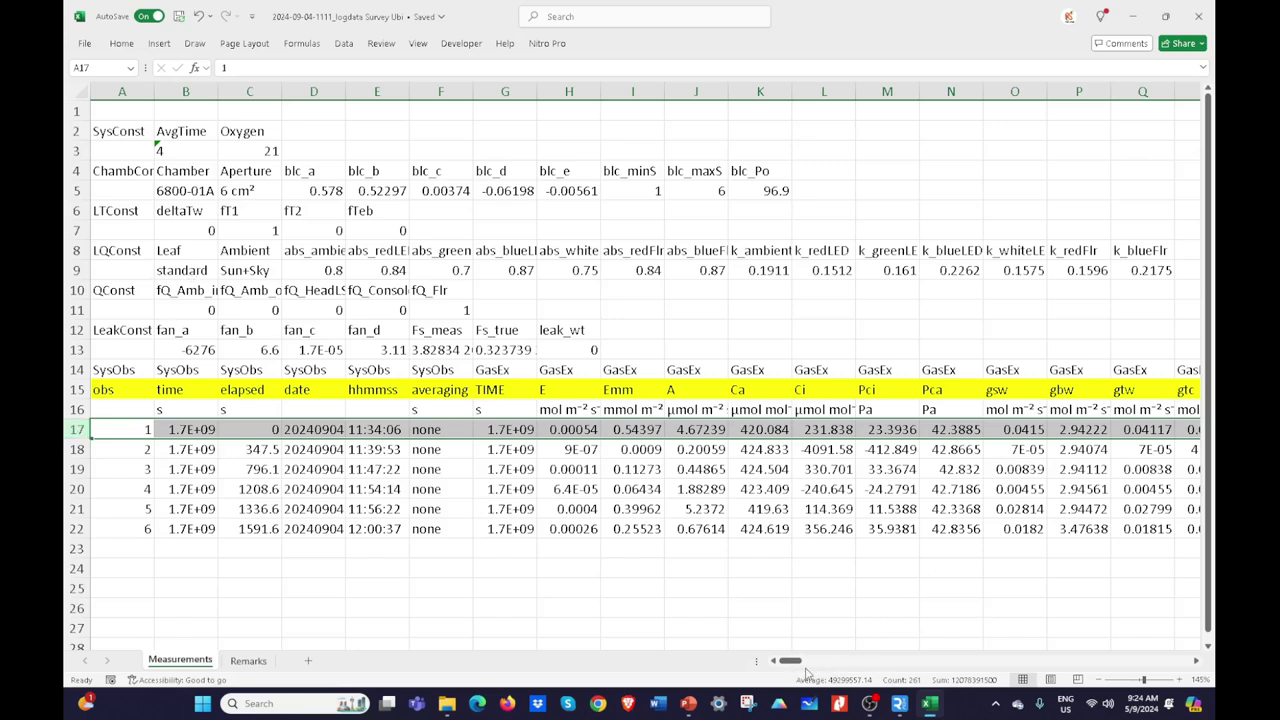
{"action": "left_click_drag", "start_coordinate": [793, 669], "coordinate": [954, 664]}
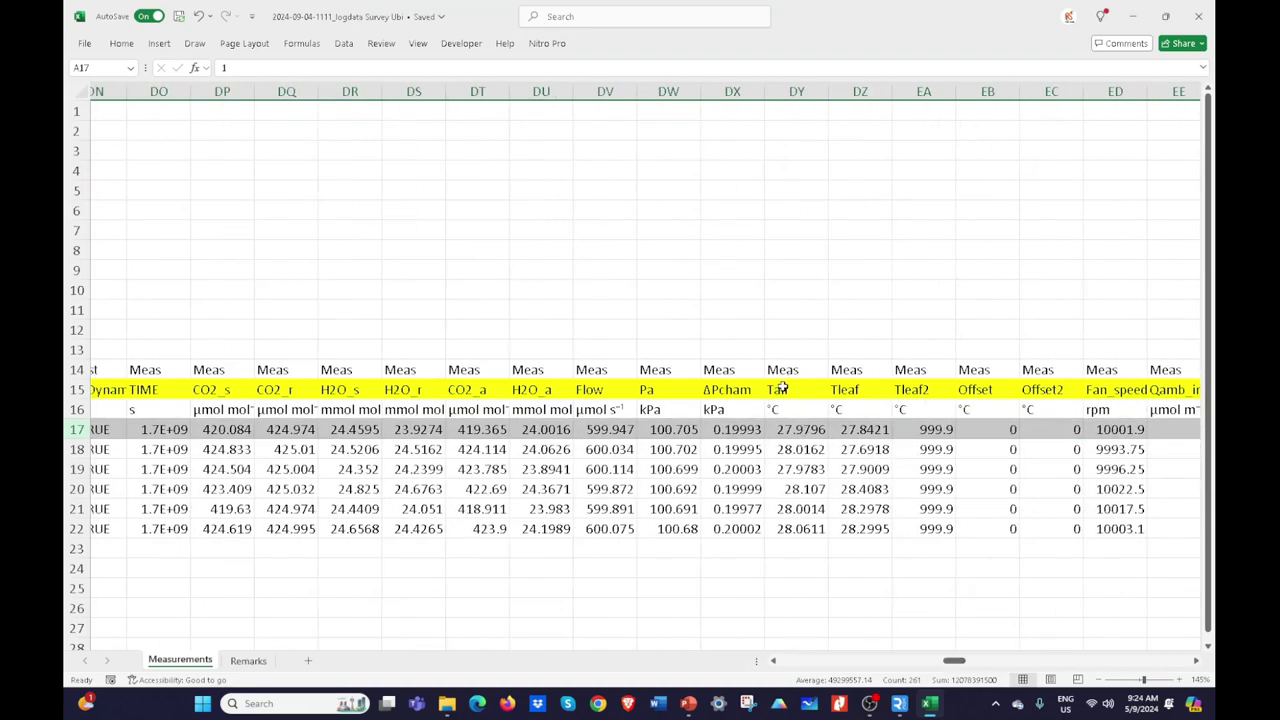
{"action": "left_click_drag", "start_coordinate": [786, 386], "coordinate": [906, 394]}
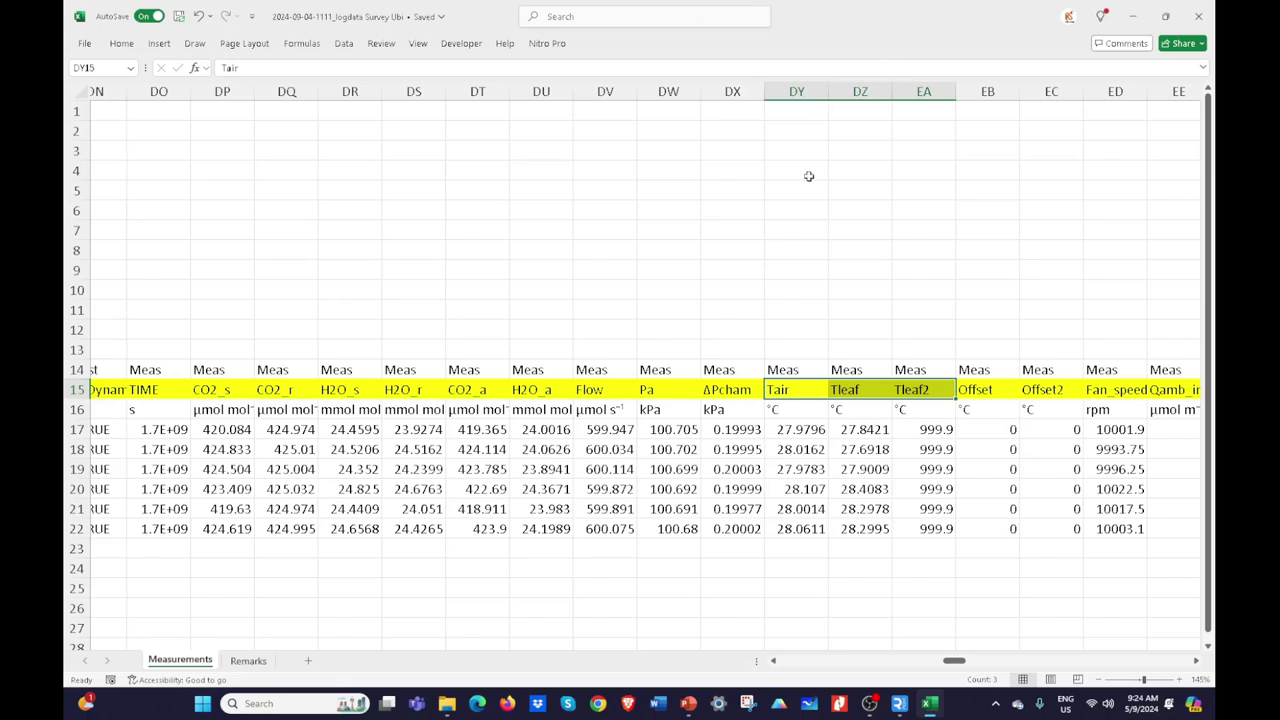
{"action": "left_click", "coordinate": [801, 429]}
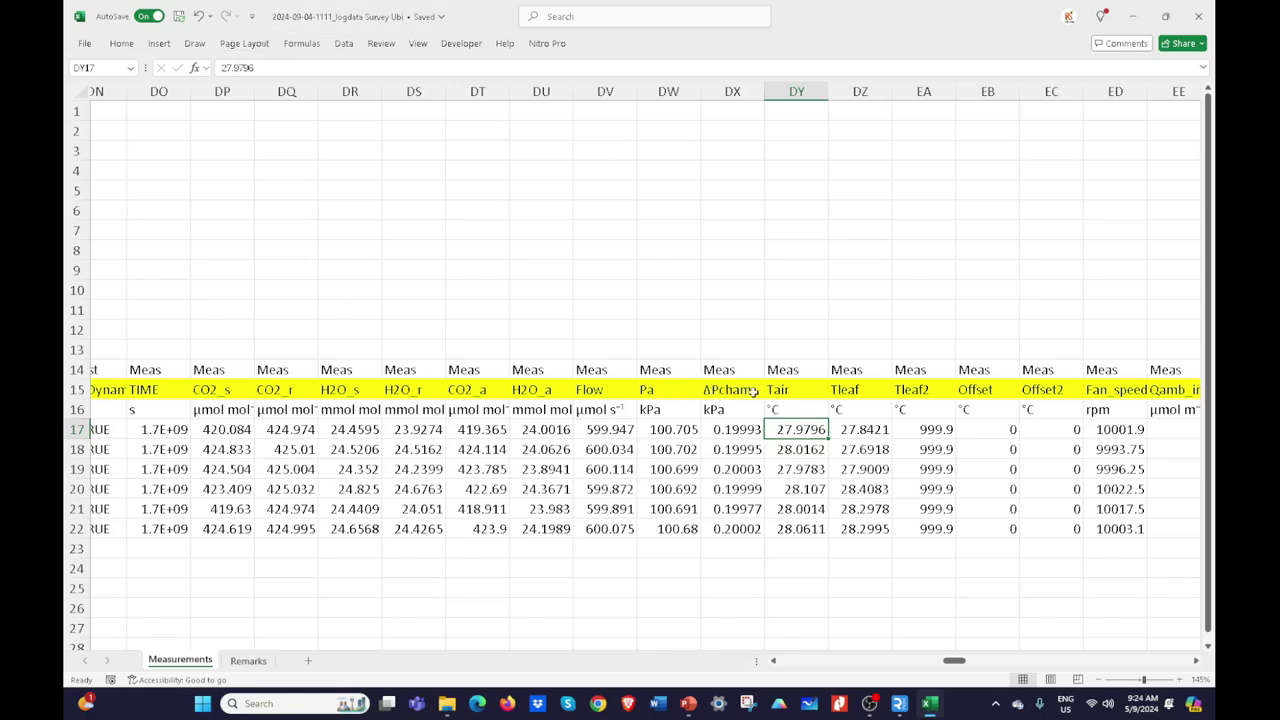
{"action": "left_click_drag", "start_coordinate": [775, 390], "coordinate": [840, 534]}
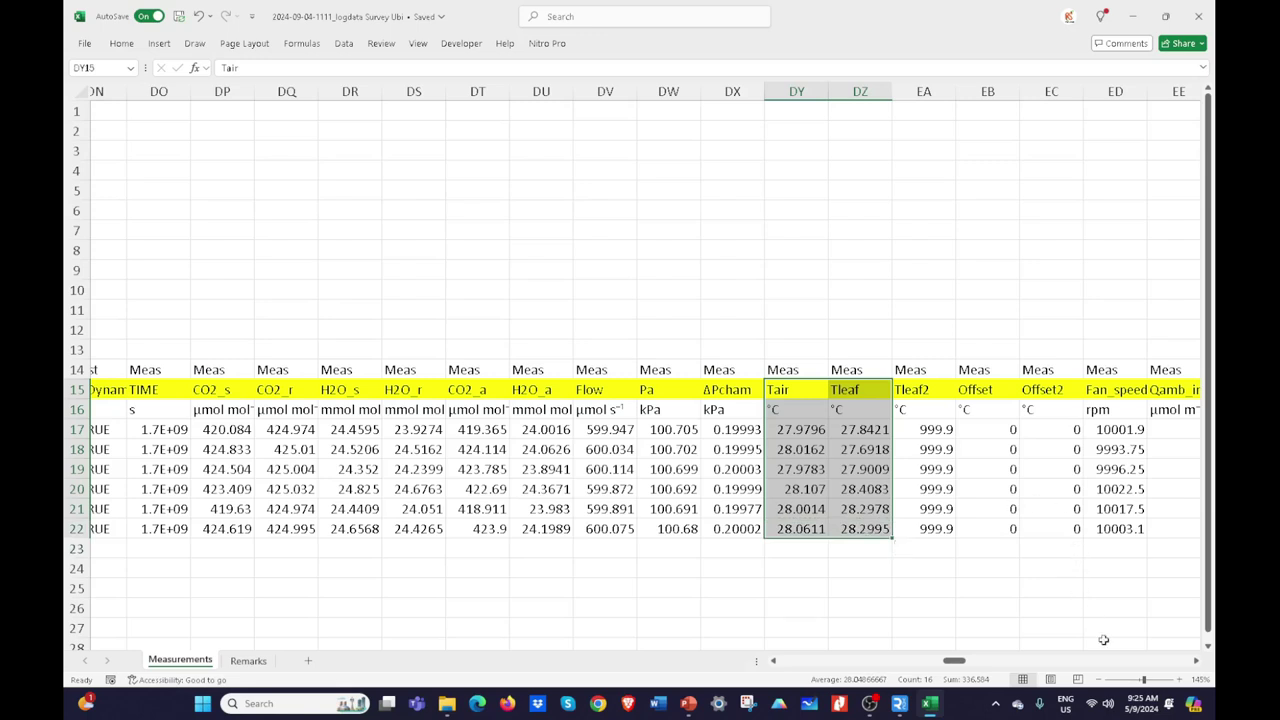
Step: Select the Meas group labels above Tair and Tleaf in DY14:DZ14 to check their category
{"action": "left_click", "coordinate": [797, 333]}
{"action": "left_click", "coordinate": [782, 370]}
{"action": "left_click_drag", "start_coordinate": [782, 370], "coordinate": [848, 371]}
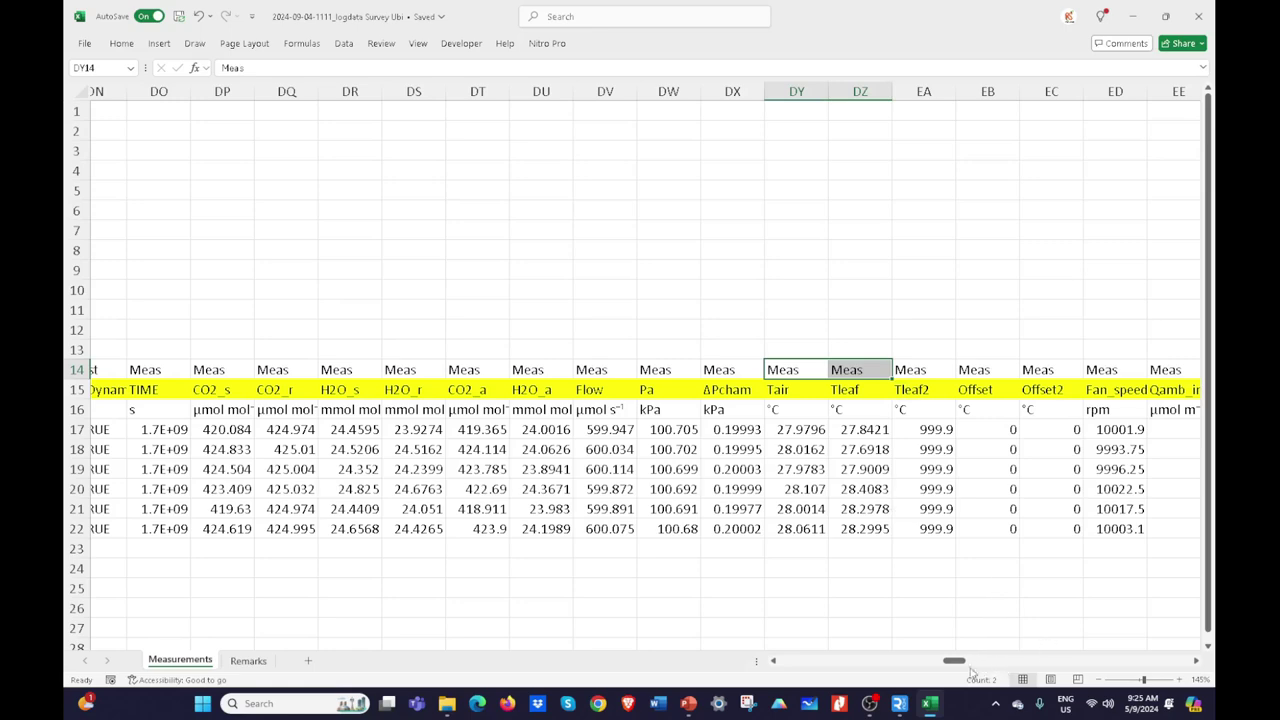
Step: Fill the whole assimilation rate column J, headed A, with light green
{"action": "left_click_drag", "start_coordinate": [960, 668], "coordinate": [758, 700]}
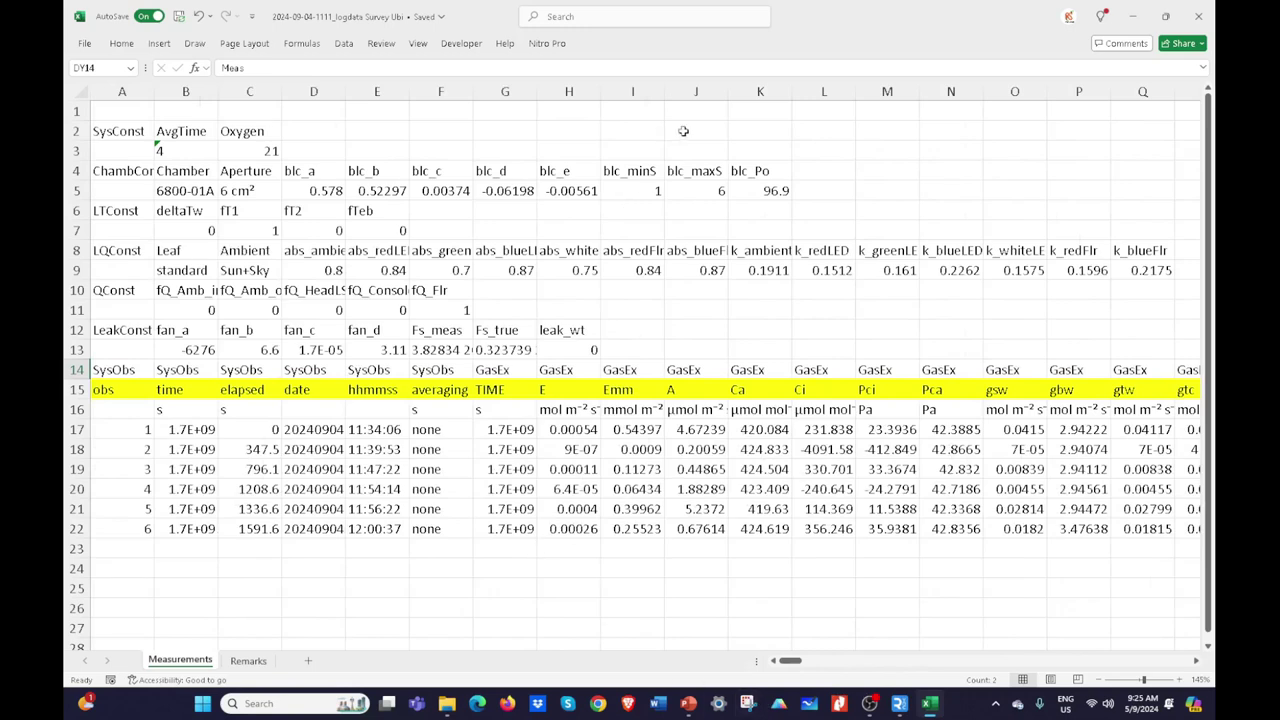
{"action": "left_click", "coordinate": [710, 70]}
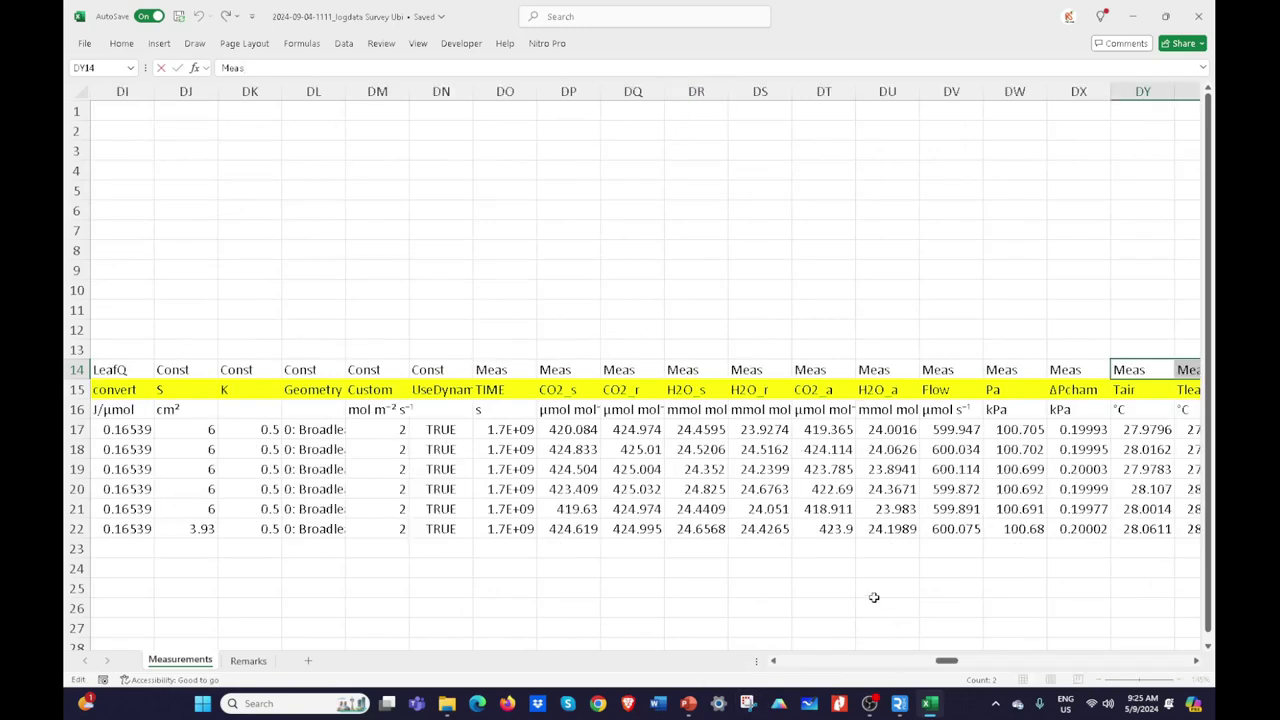
{"action": "left_click_drag", "start_coordinate": [938, 666], "coordinate": [788, 666]}
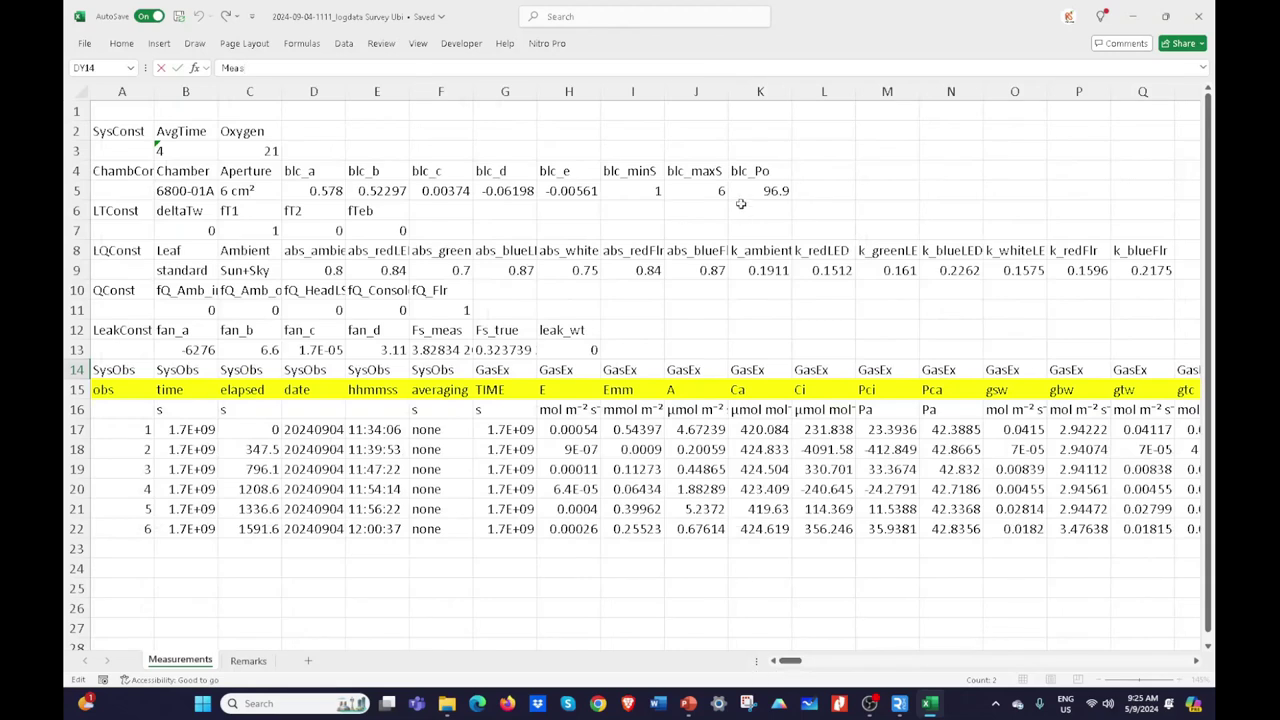
{"action": "left_click", "coordinate": [697, 90]}
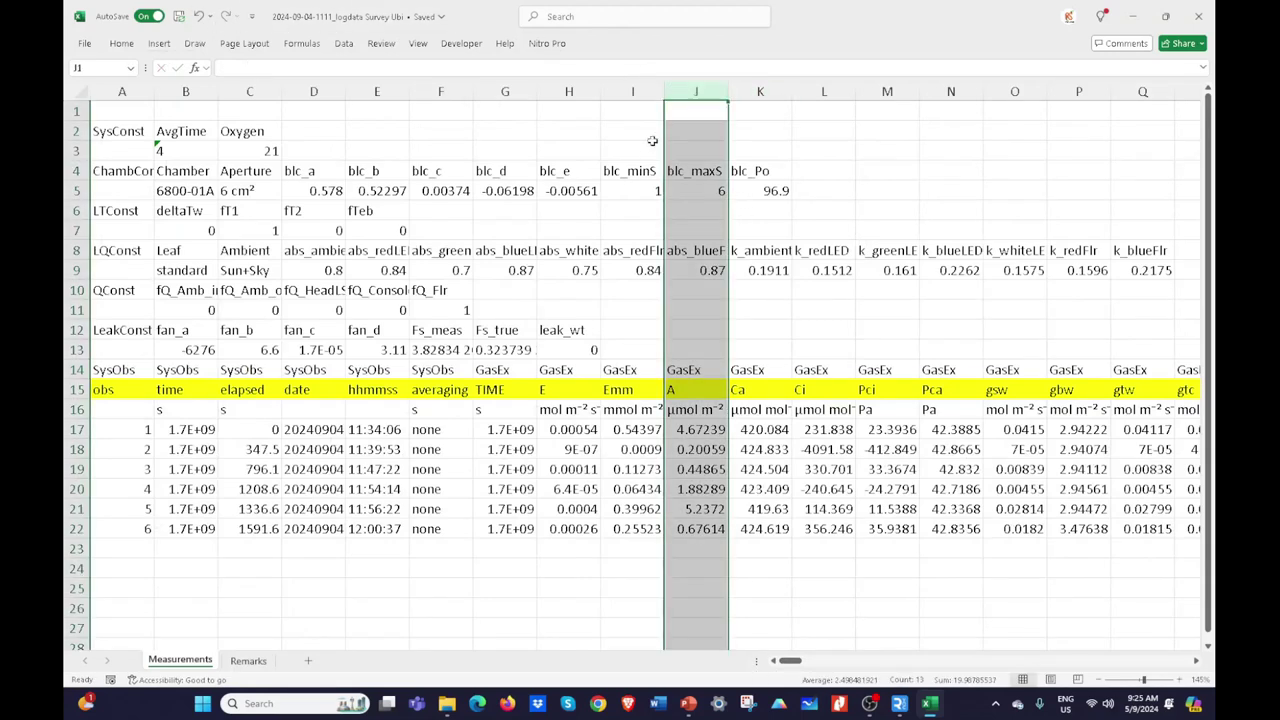
{"action": "right_click", "coordinate": [697, 86]}
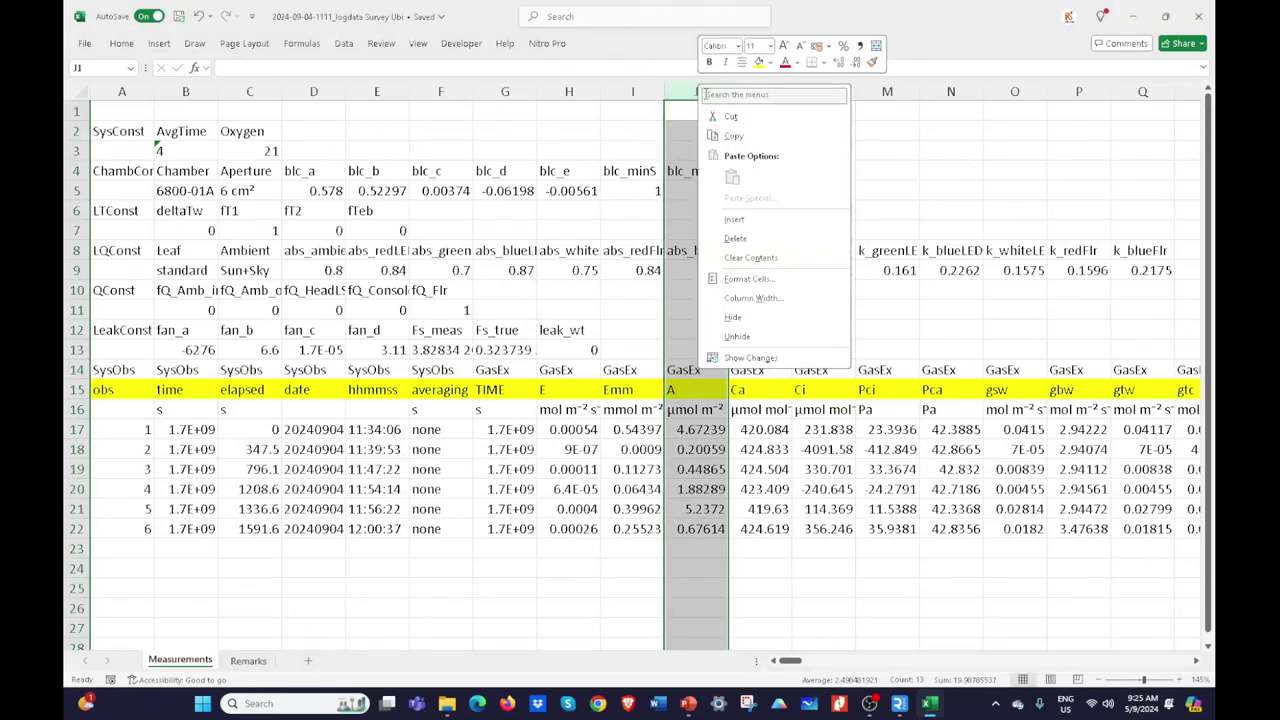
{"action": "left_click", "coordinate": [797, 63]}
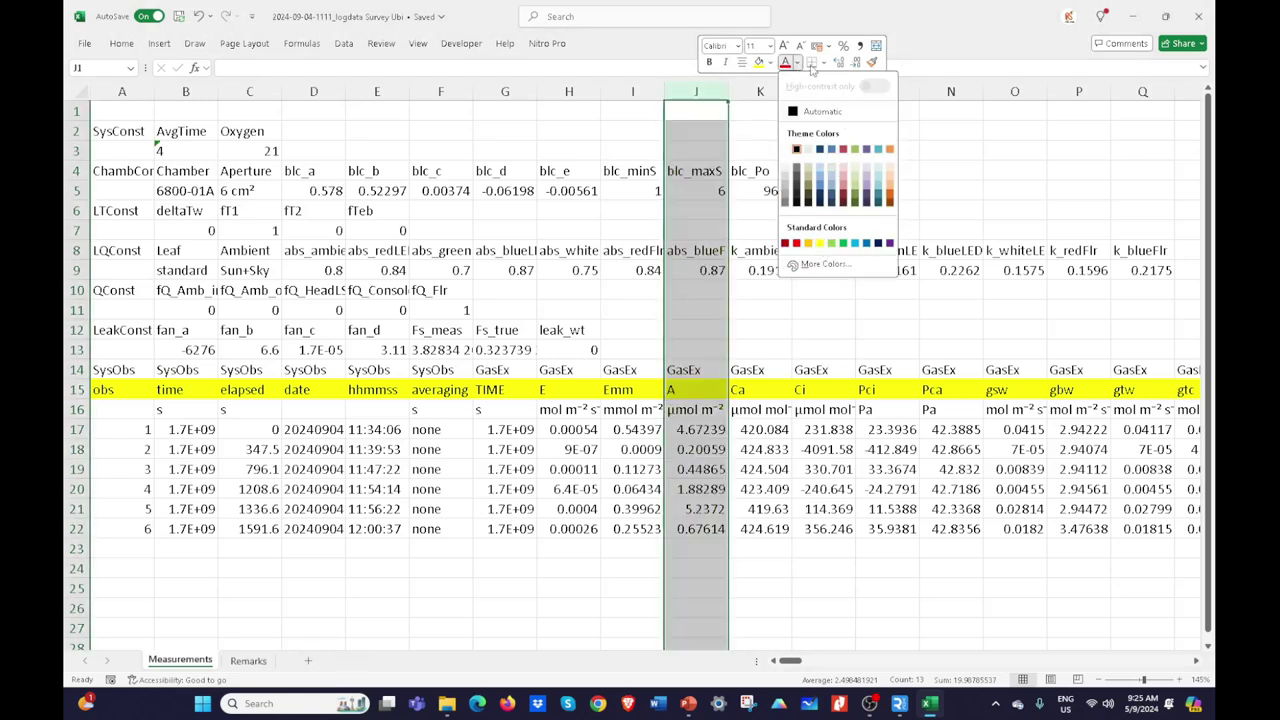
{"action": "left_click", "coordinate": [768, 62]}
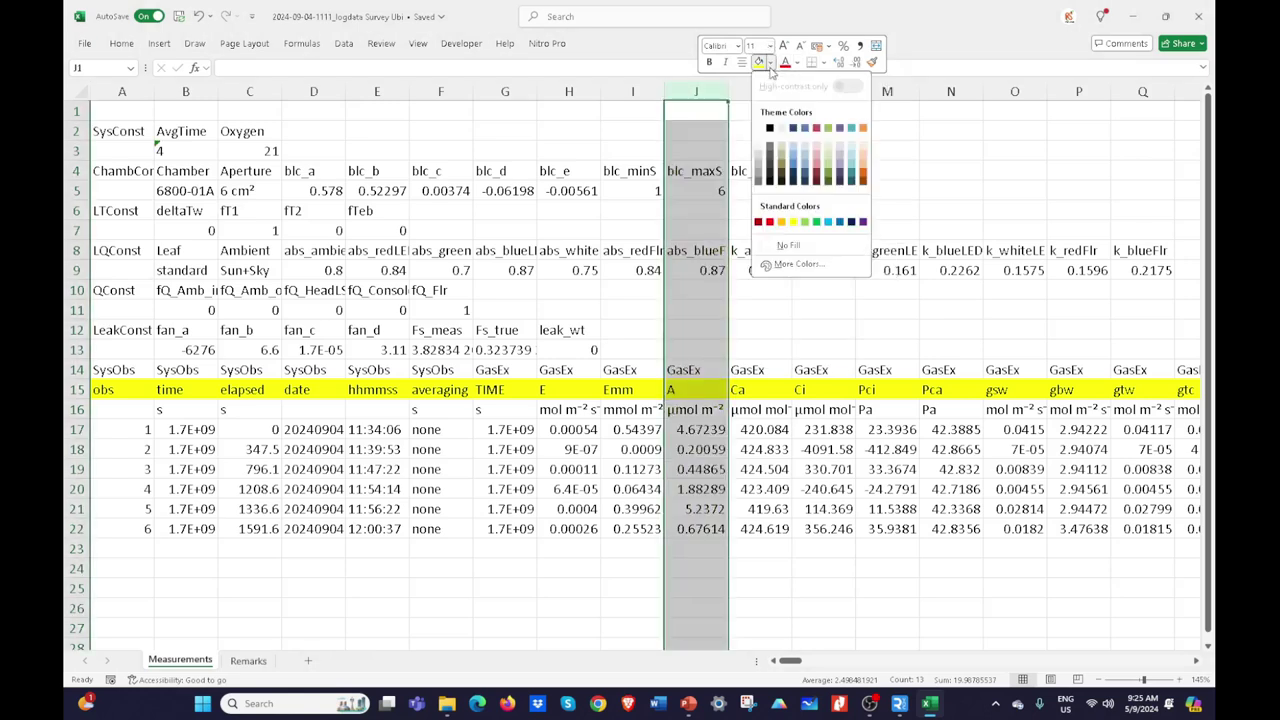
{"action": "left_click", "coordinate": [808, 226]}
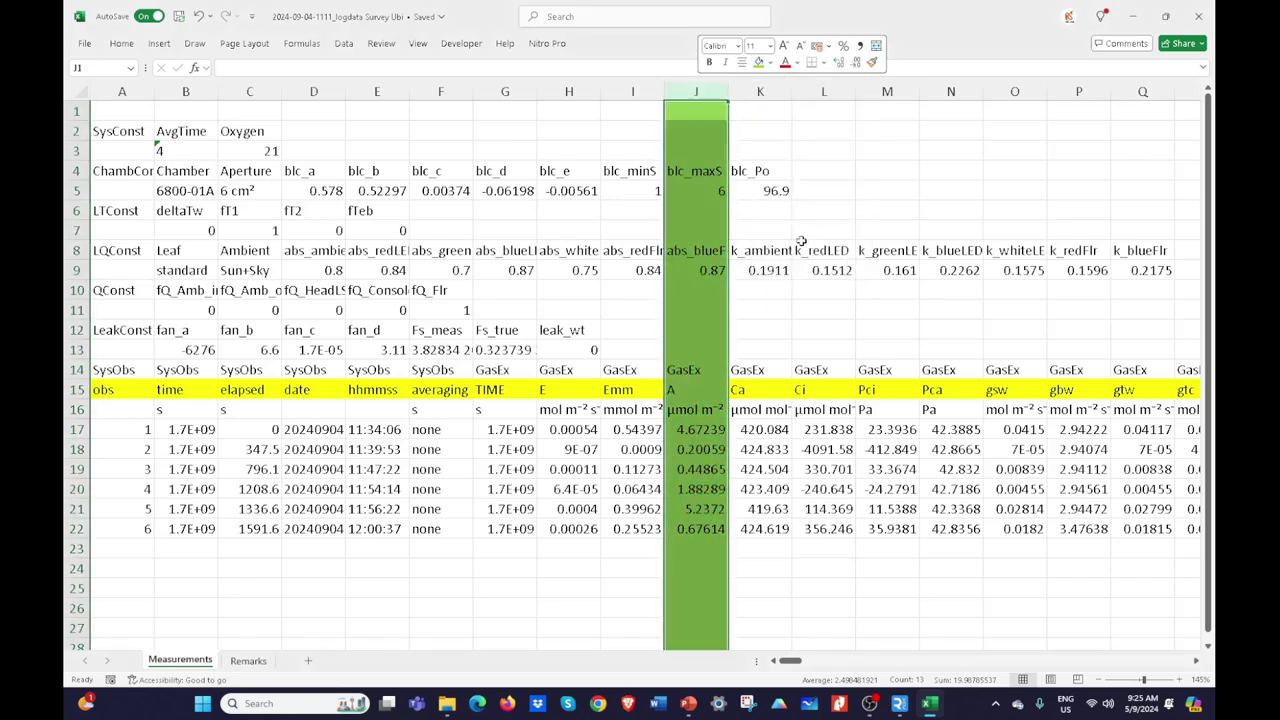
{"action": "left_click", "coordinate": [712, 506]}
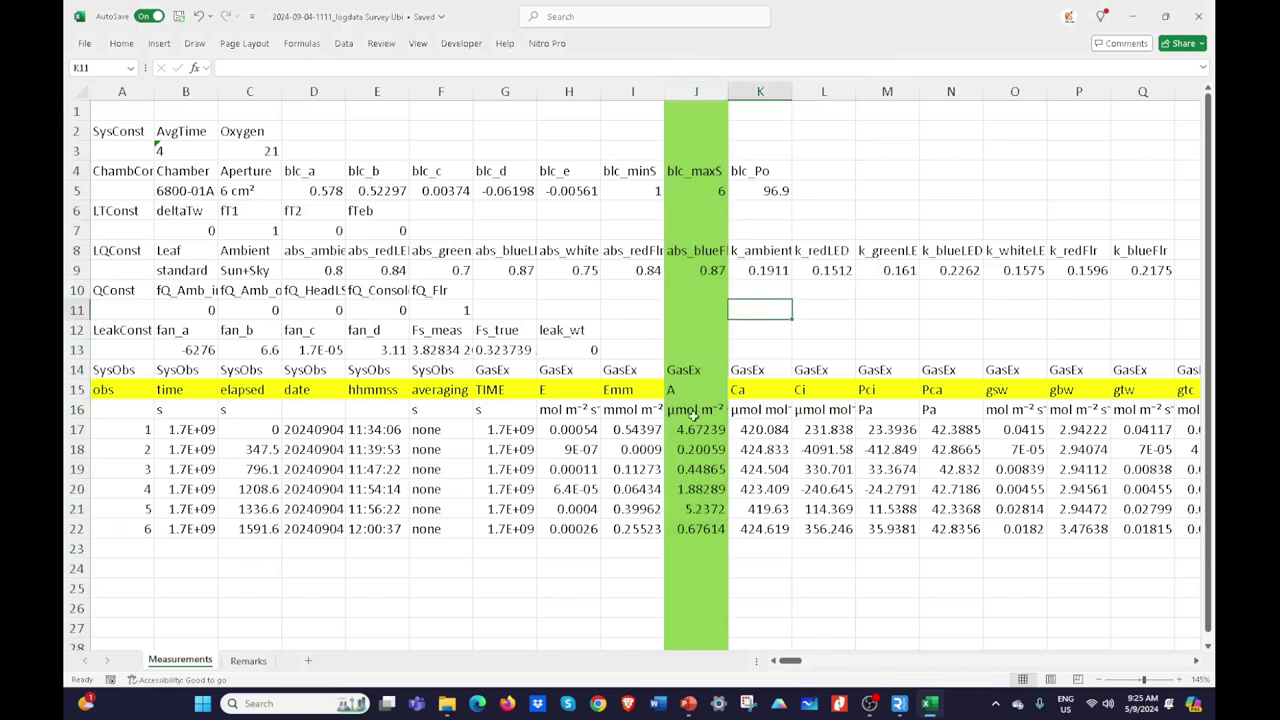
Step: Inspect the formula behind the first observation's A value in J17 and leave it as it is
{"action": "left_click", "coordinate": [692, 429]}
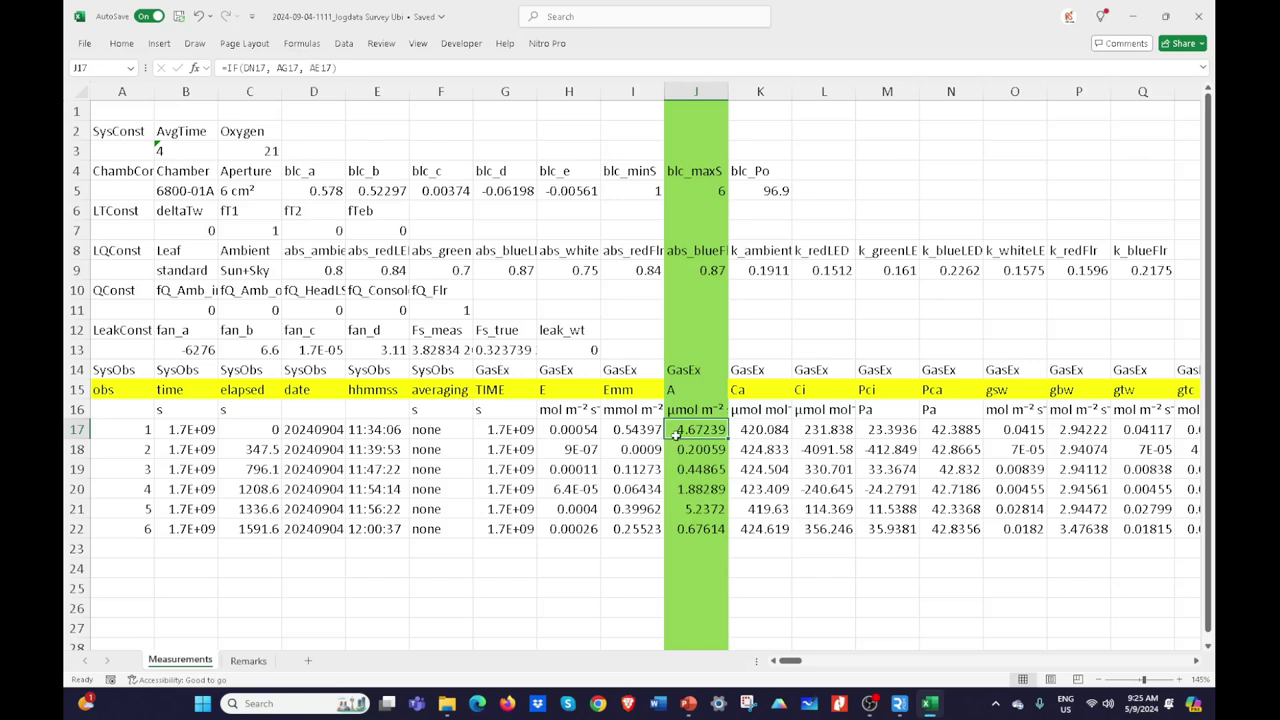
{"action": "double_click", "coordinate": [678, 432]}
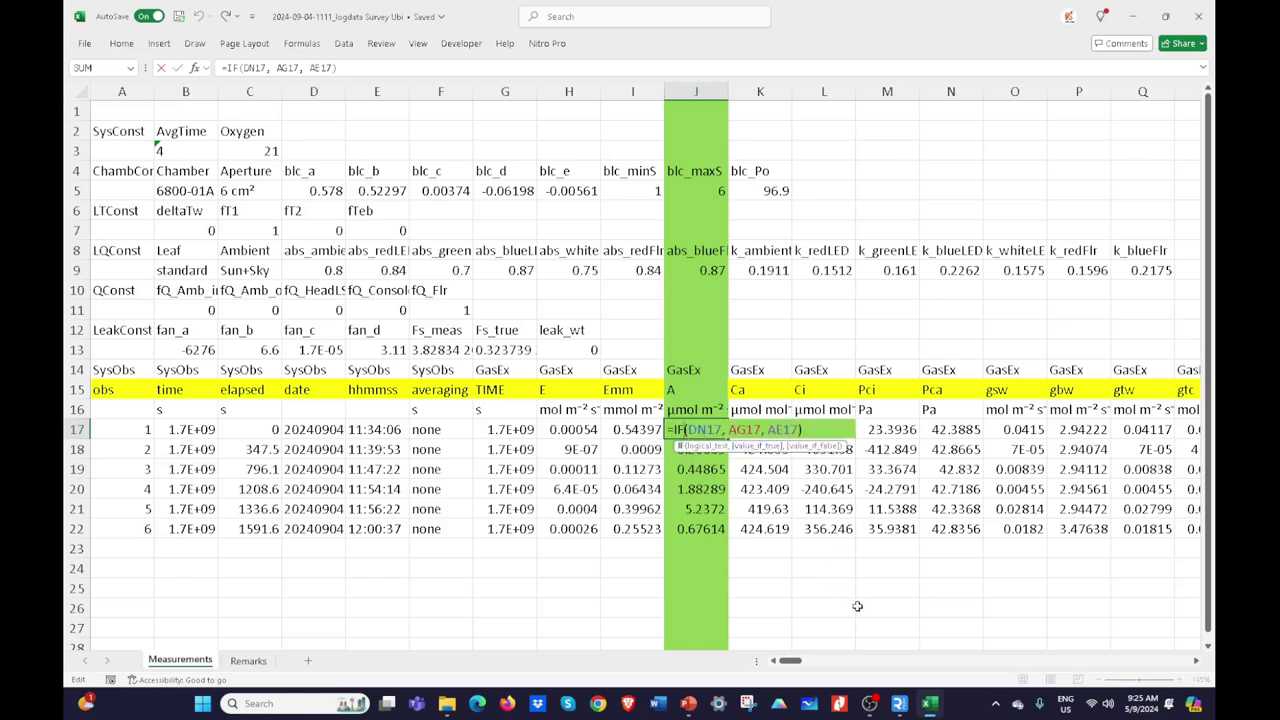
{"action": "left_click_drag", "start_coordinate": [794, 661], "coordinate": [737, 661]}
{"action": "key", "text": "ctrl+Return"}
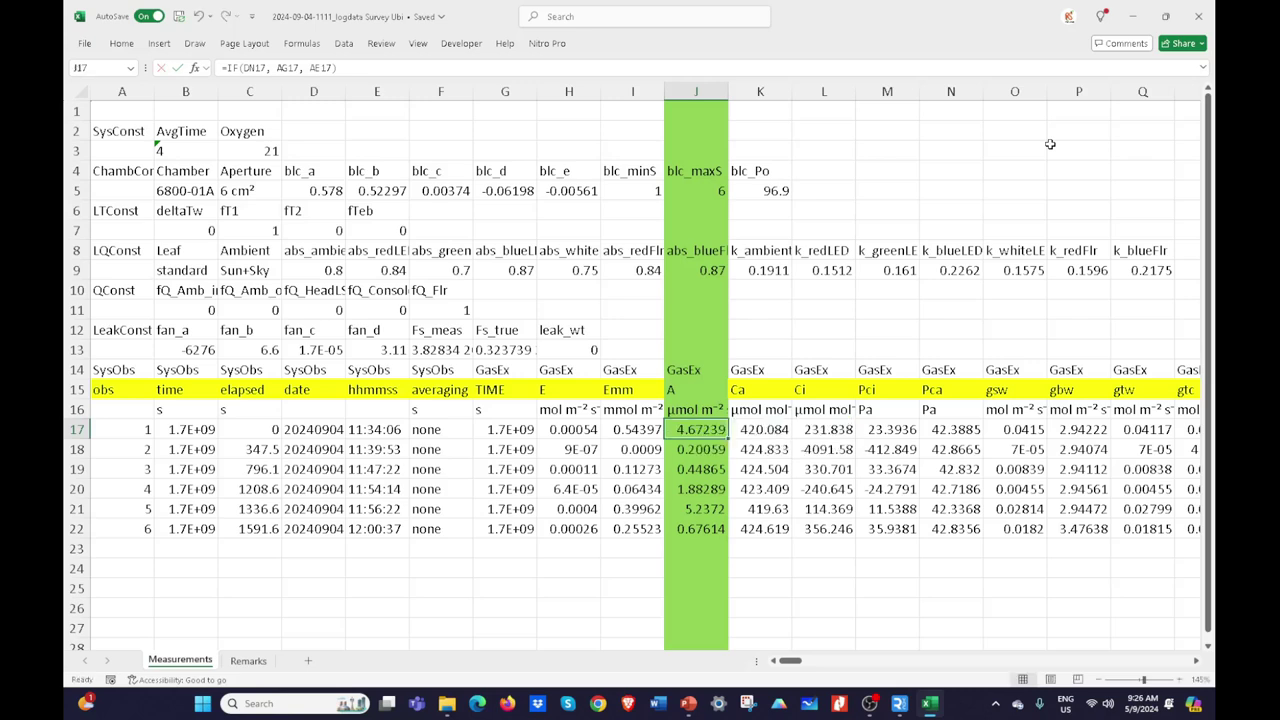
{"action": "left_click", "coordinate": [838, 330]}
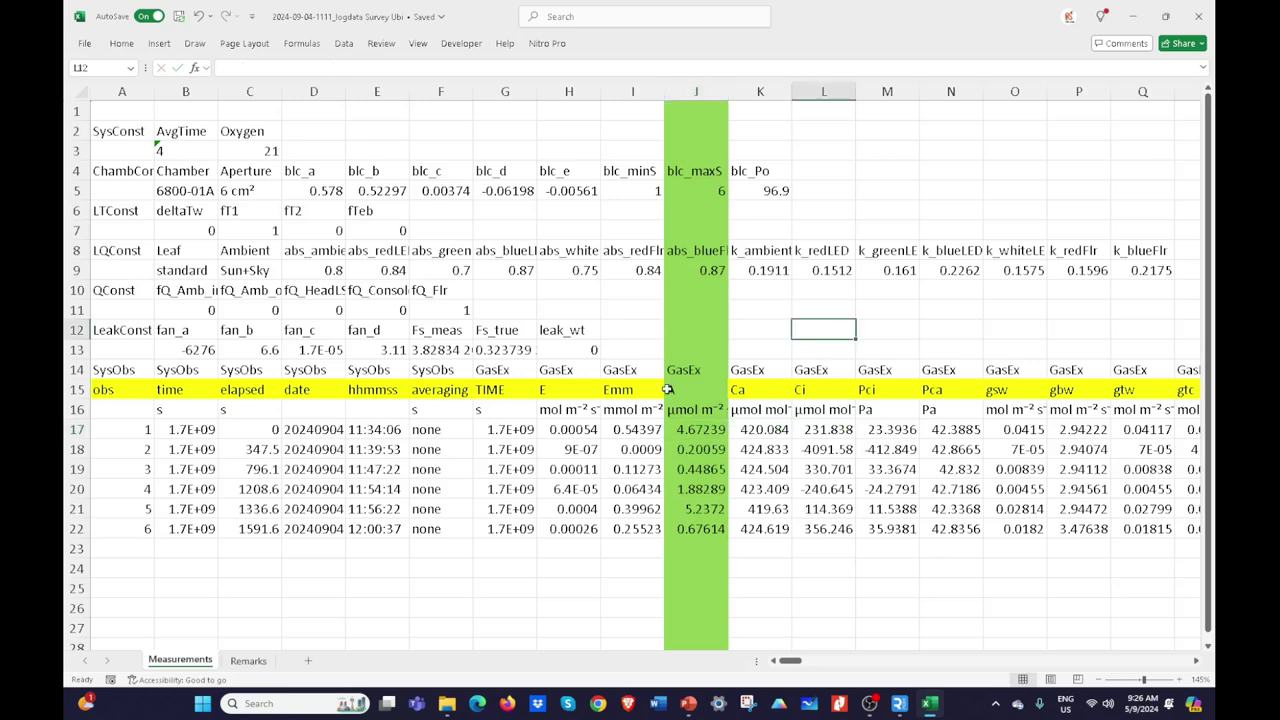
Step: Review the gas-exchange variable headings in row 15 from E to Pca, ending on the A heading in J15
{"action": "left_click", "coordinate": [568, 388]}
{"action": "left_click", "coordinate": [610, 386]}
{"action": "left_click", "coordinate": [682, 383]}
{"action": "left_click", "coordinate": [772, 391]}
{"action": "left_click", "coordinate": [864, 381]}
{"action": "left_click", "coordinate": [947, 390]}
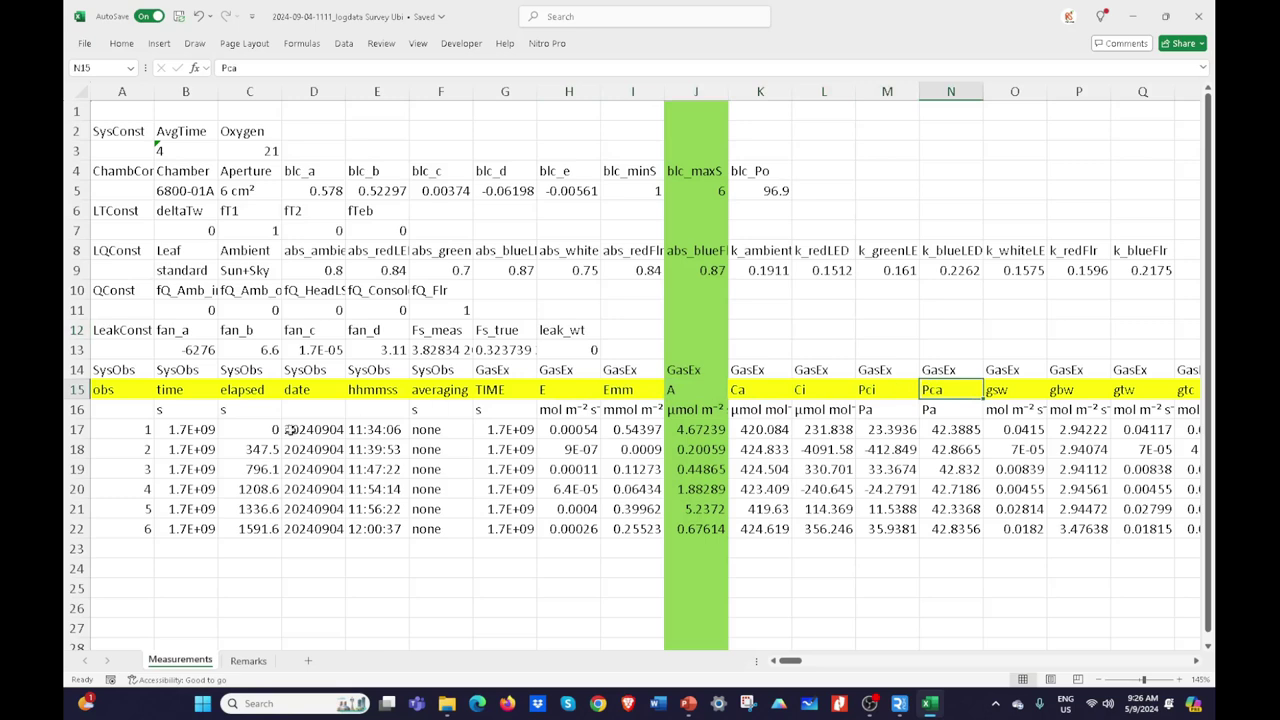
{"action": "left_click", "coordinate": [77, 389]}
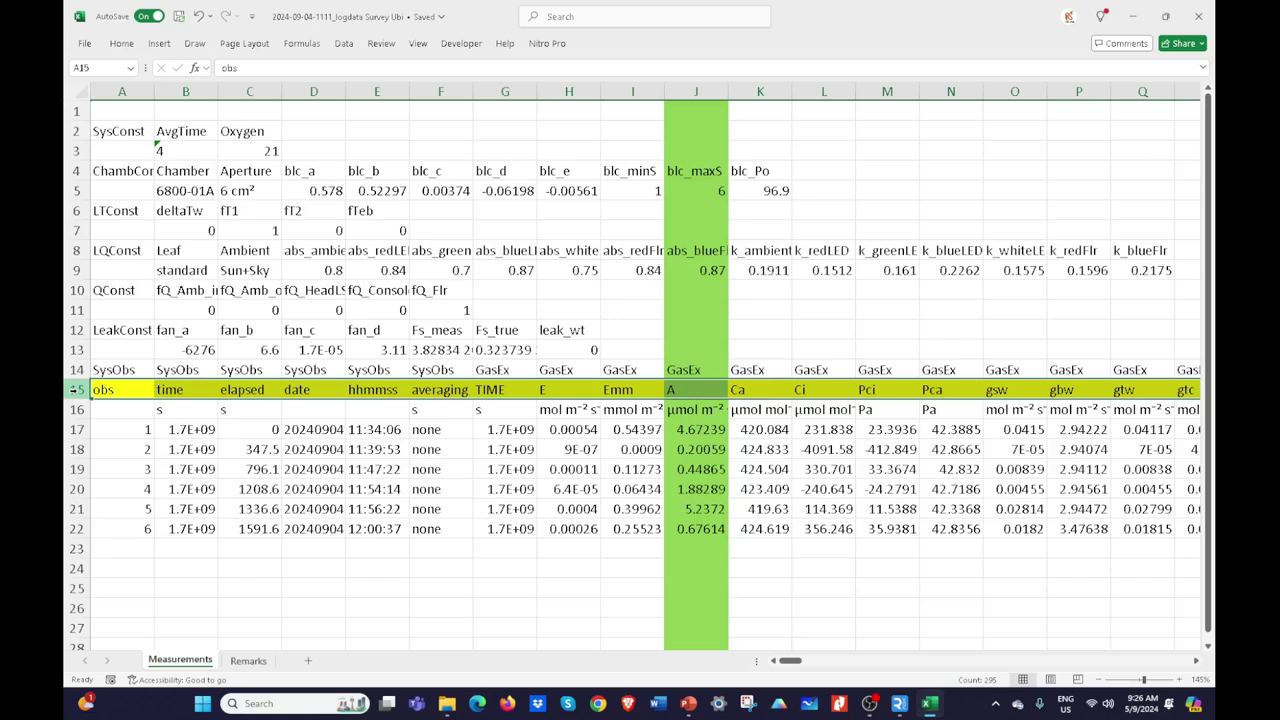
{"action": "left_click", "coordinate": [693, 389]}
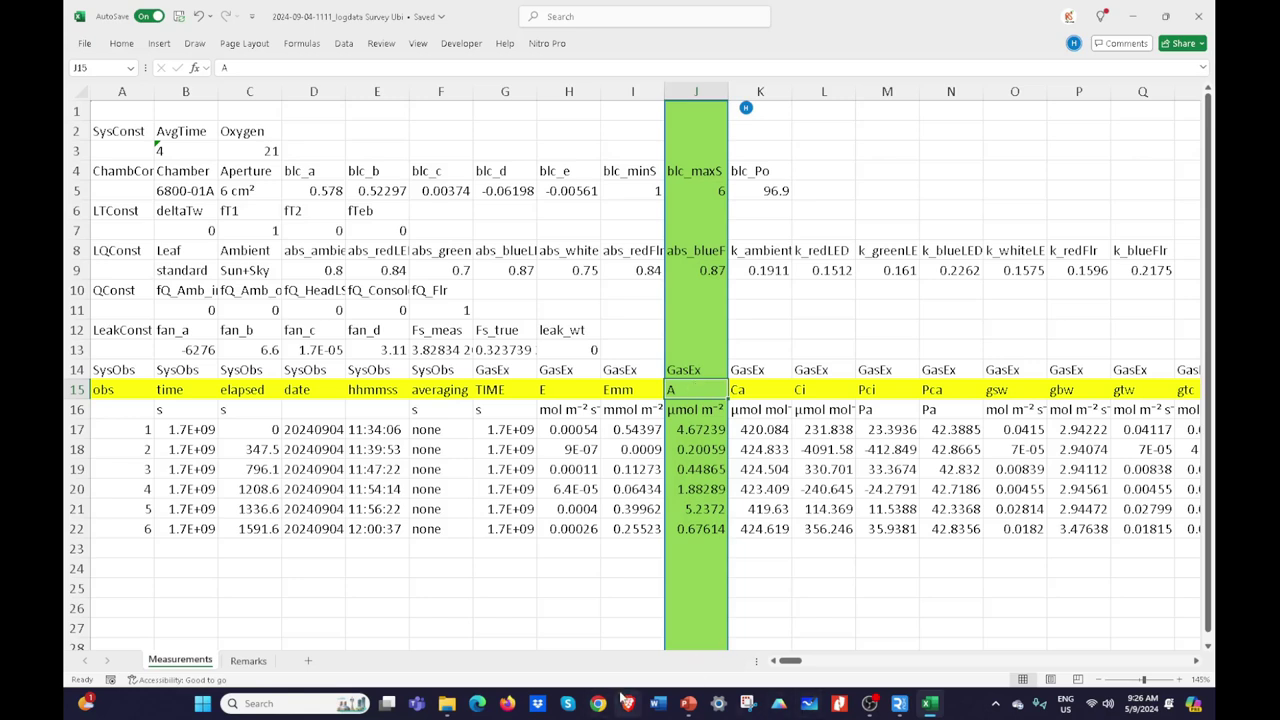
Step: Switch to the PowerPoint slides, follow the LI-COR symbols link, and browse the Summary of Symbols page to the FLR table
{"action": "left_click", "coordinate": [688, 703]}
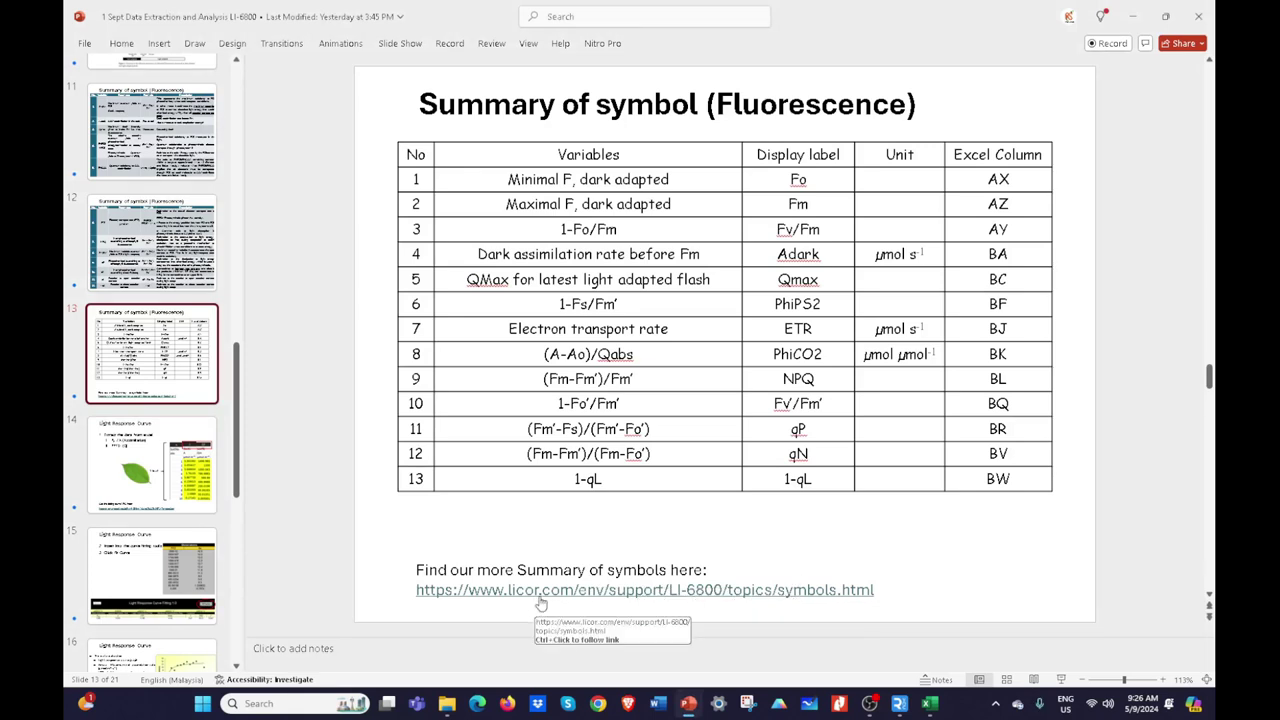
{"action": "left_click", "coordinate": [784, 595], "text": "ctrl"}
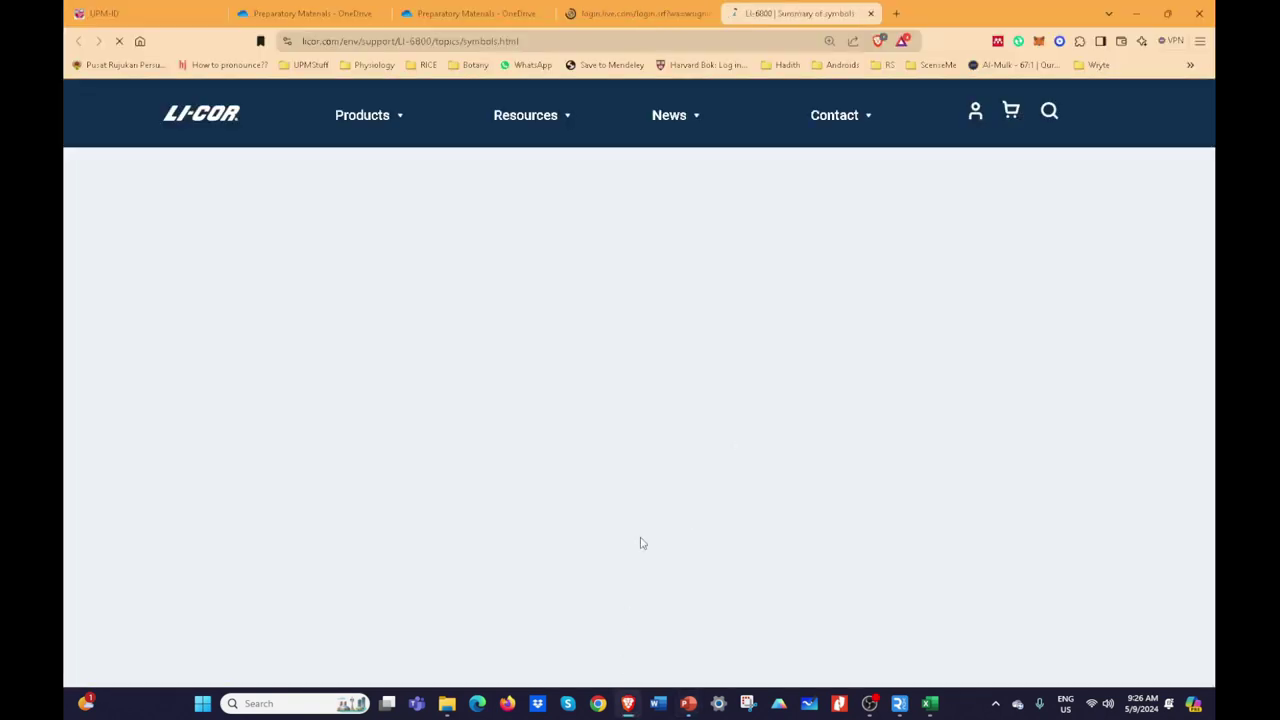
{"action": "scroll", "coordinate": [642, 450], "scroll_direction": "down", "scroll_amount": 10}
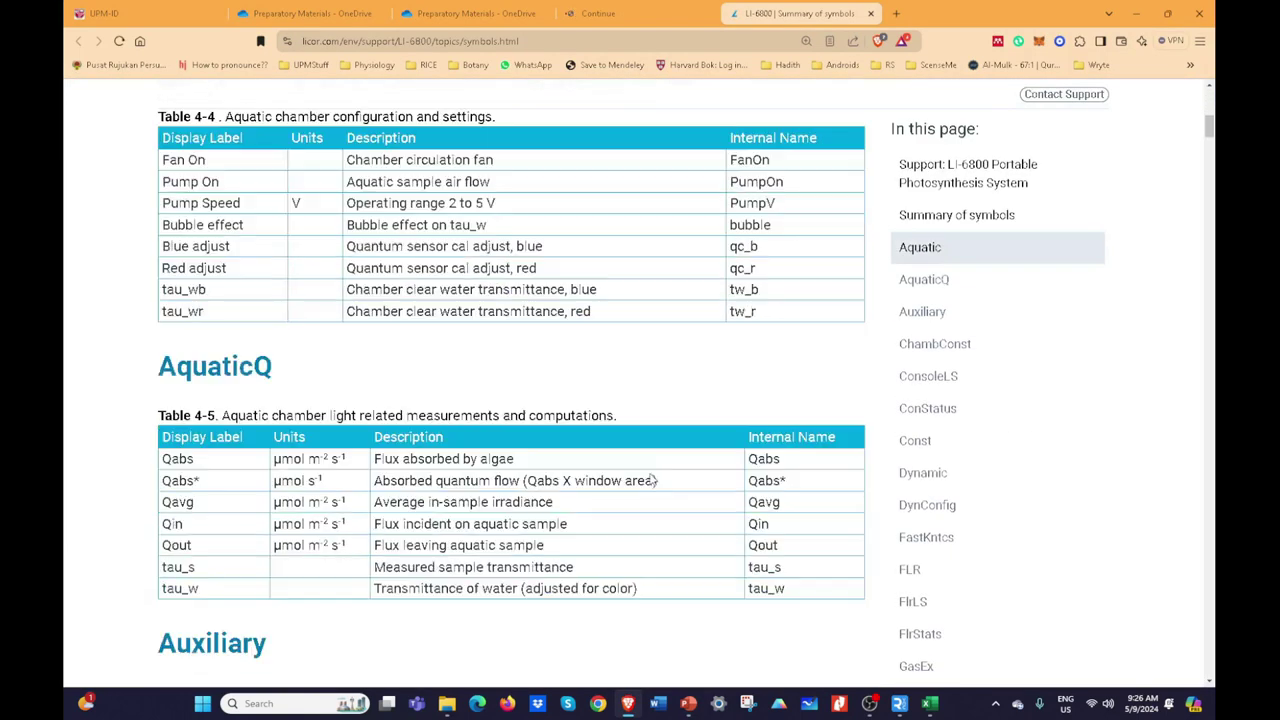
{"action": "scroll", "coordinate": [652, 478], "scroll_direction": "down", "scroll_amount": 2}
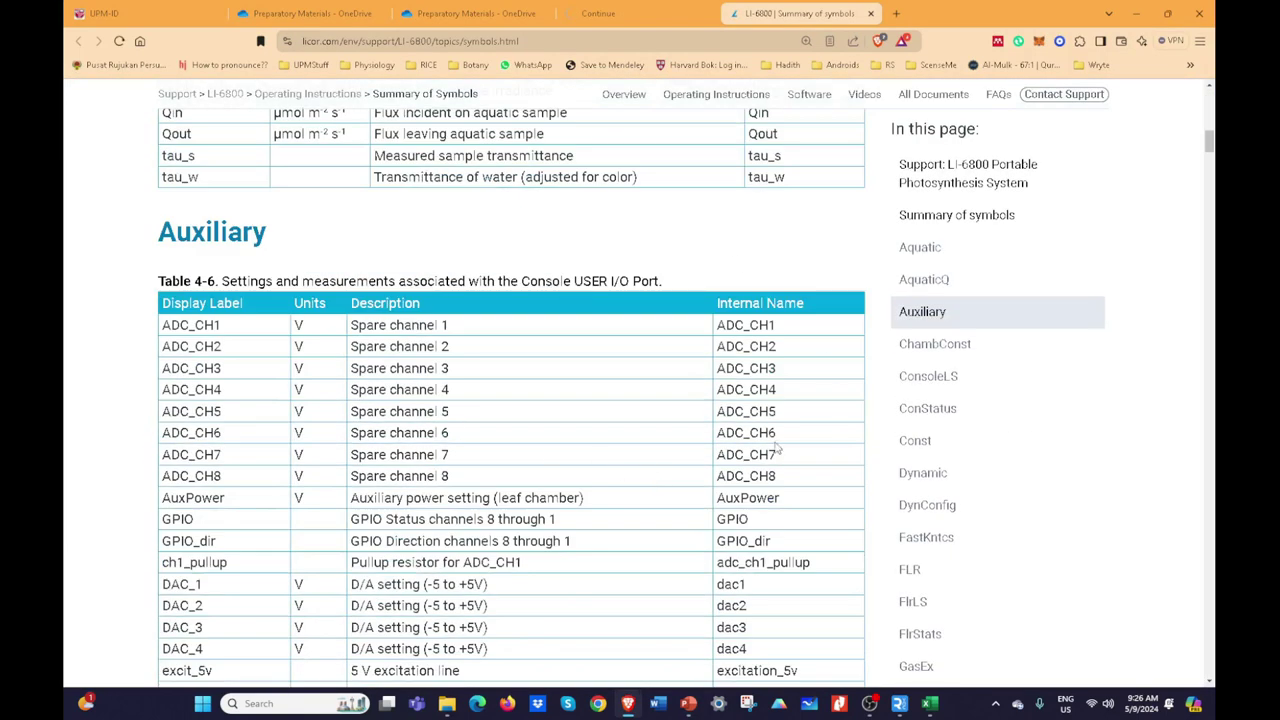
{"action": "scroll", "coordinate": [540, 505], "scroll_direction": "down", "scroll_amount": 10}
{"action": "scroll", "coordinate": [461, 486], "scroll_direction": "down", "scroll_amount": 20}
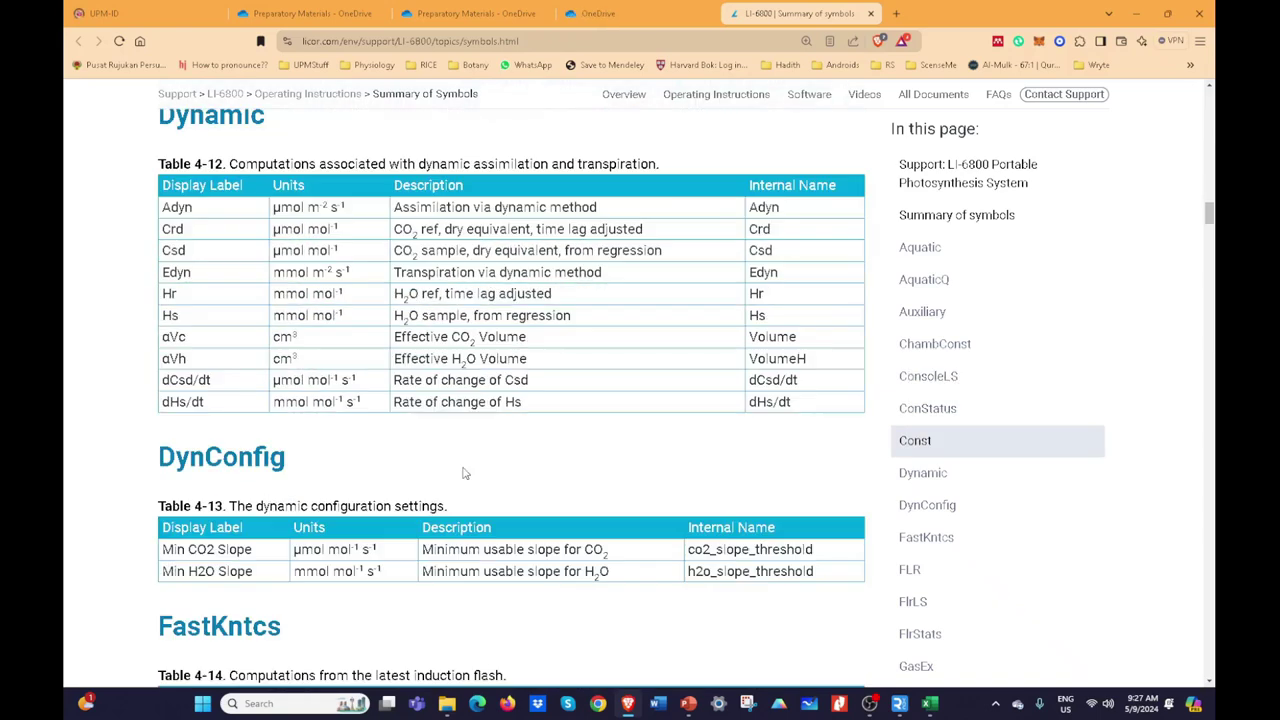
{"action": "scroll", "coordinate": [467, 466], "scroll_direction": "down", "scroll_amount": 4}
{"action": "scroll", "coordinate": [360, 470], "scroll_direction": "up", "scroll_amount": 2}
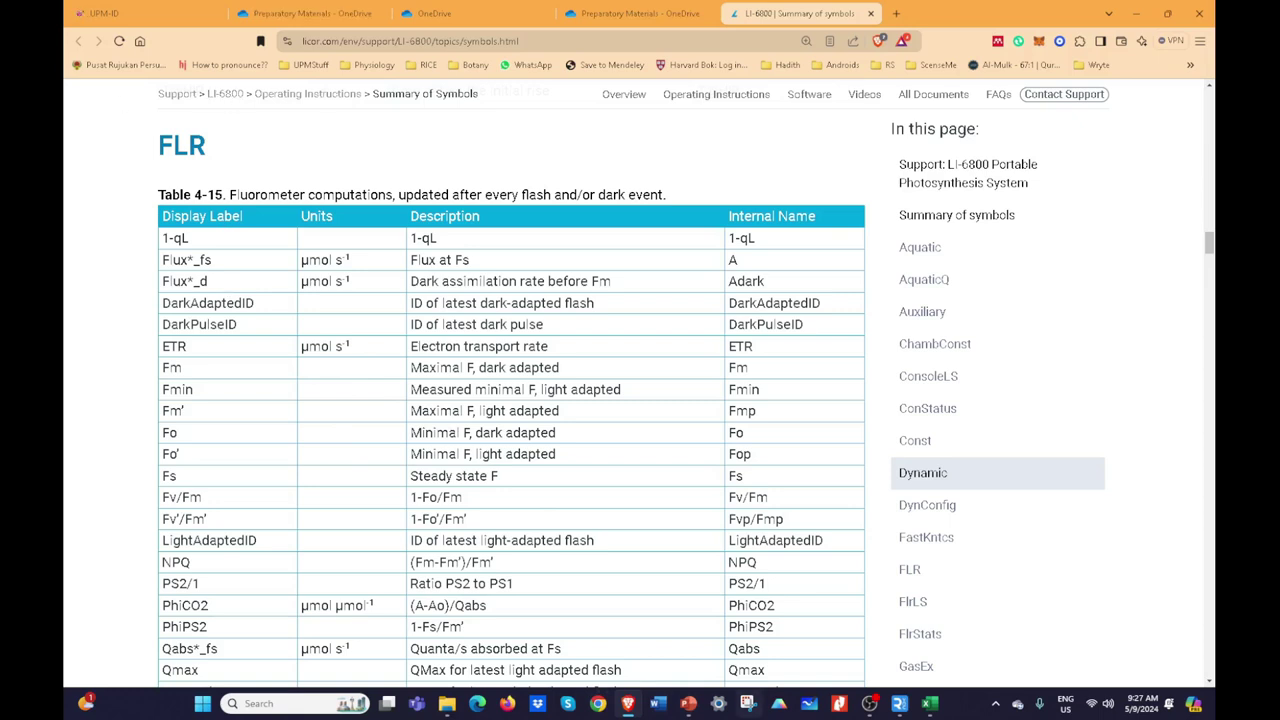
Step: Return to the Excel survey workbook and select the GasEx group labels in G14:L14 to identify the variables' category
{"action": "left_click", "coordinate": [926, 703]}
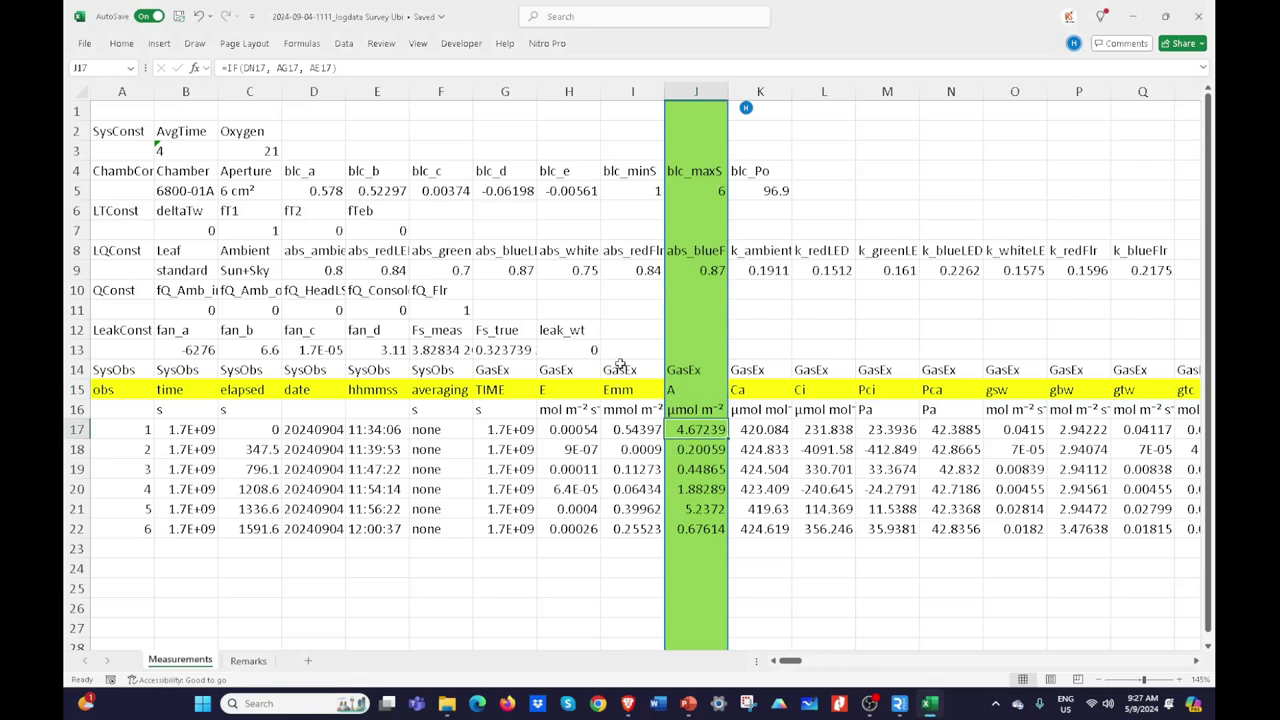
{"action": "left_click_drag", "start_coordinate": [491, 370], "coordinate": [766, 385]}
{"action": "left_click", "coordinate": [748, 382]}
{"action": "left_click_drag", "start_coordinate": [516, 370], "coordinate": [800, 370]}
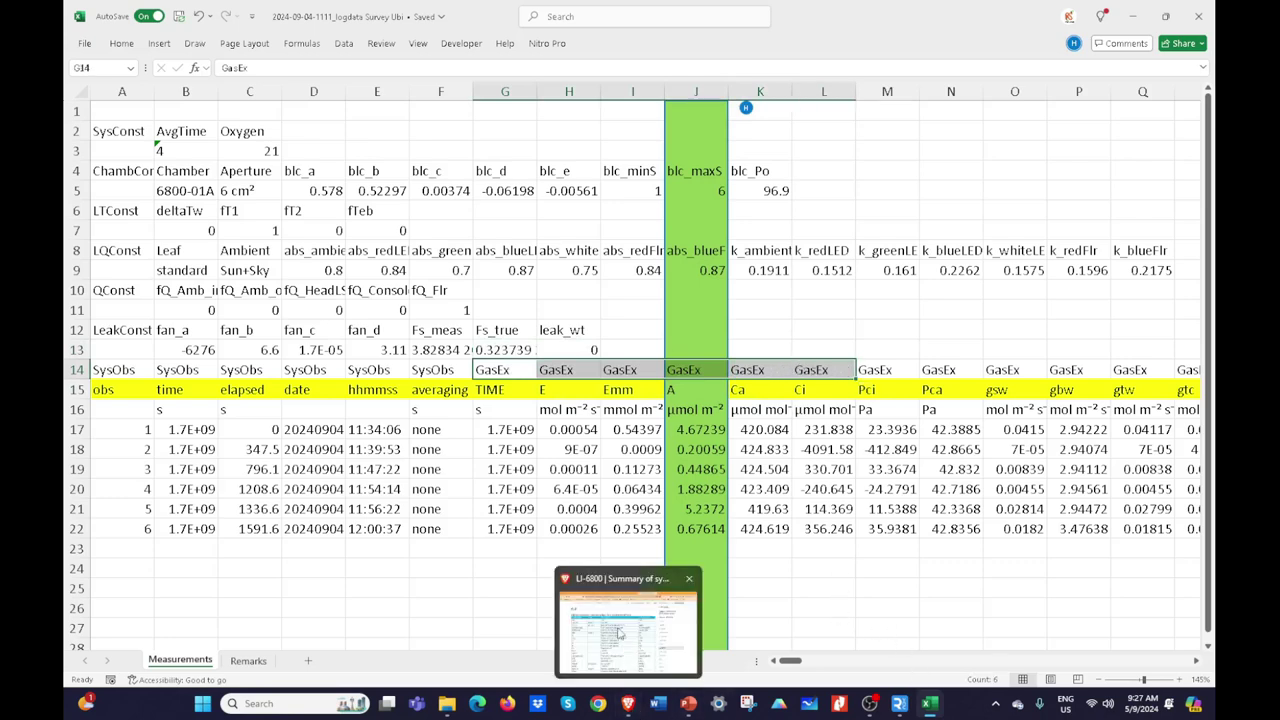
Step: Switch to the browser and look up the description of symbol A in the GasEx table of the Summary of Symbols page
{"action": "left_click", "coordinate": [630, 710]}
{"action": "scroll", "coordinate": [385, 400], "scroll_direction": "down", "scroll_amount": 6}
{"action": "scroll", "coordinate": [223, 423], "scroll_direction": "down", "scroll_amount": 5}
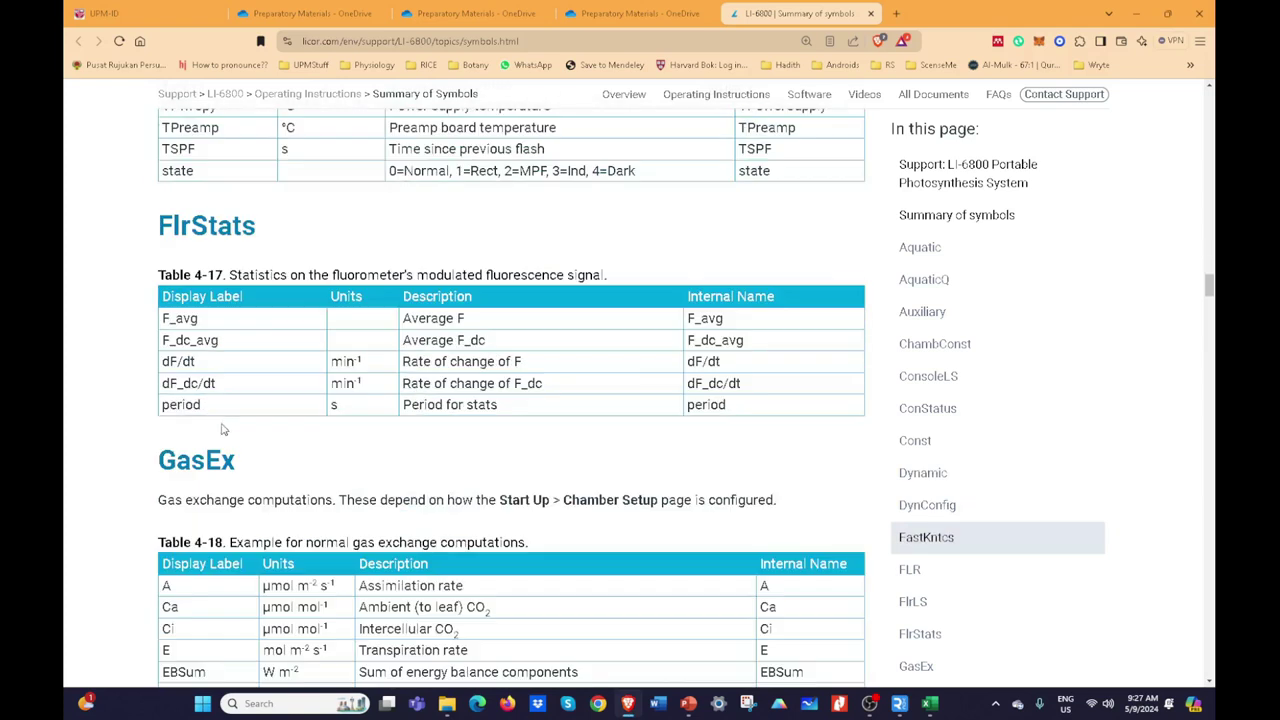
{"action": "scroll", "coordinate": [245, 424], "scroll_direction": "down", "scroll_amount": 2}
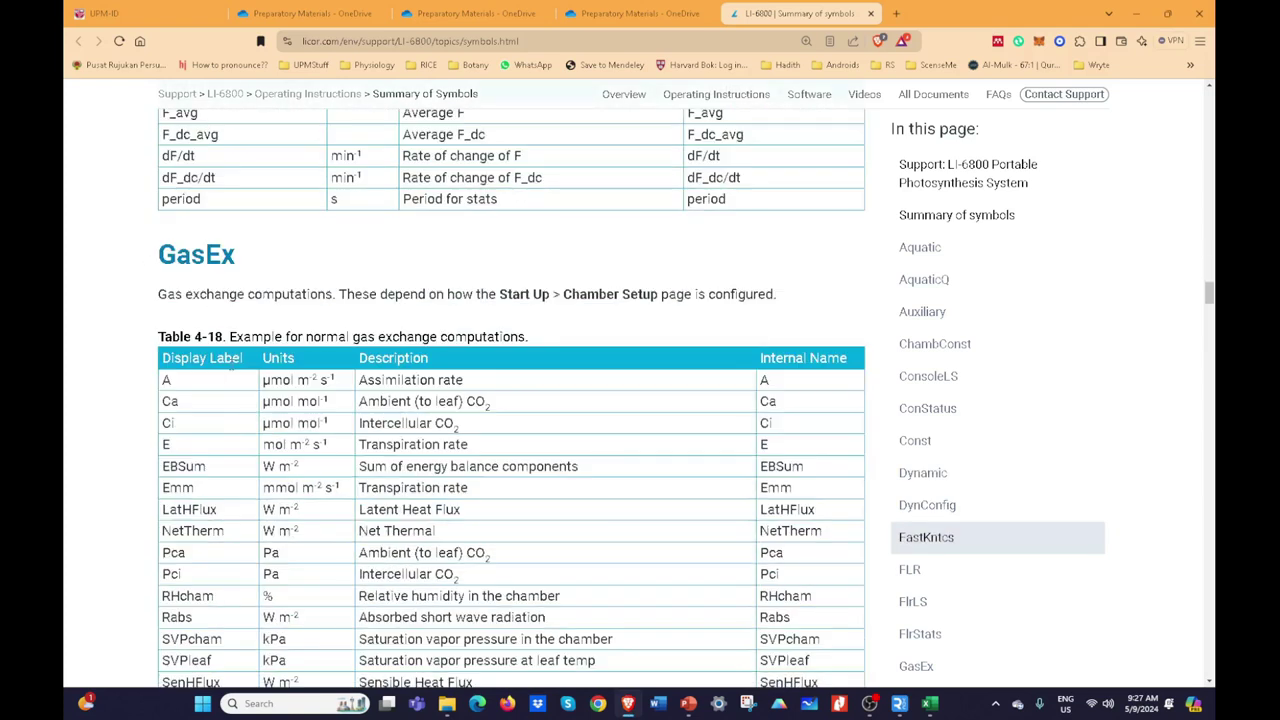
{"action": "scroll", "coordinate": [231, 381], "scroll_direction": "down", "scroll_amount": 1}
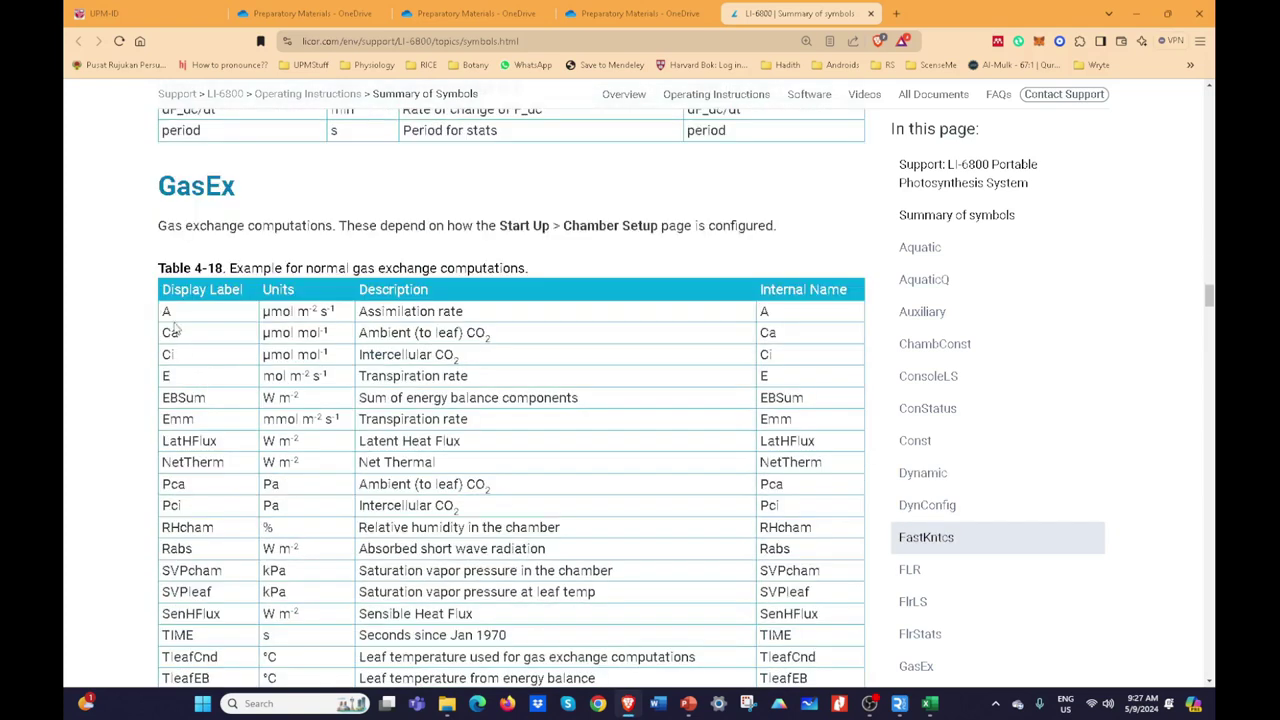
{"action": "left_click_drag", "start_coordinate": [162, 311], "coordinate": [475, 310]}
{"action": "left_click", "coordinate": [366, 311]}
Step: Return to the Excel survey workbook and fill the whole Ci column L with light green
{"action": "left_click", "coordinate": [899, 703]}
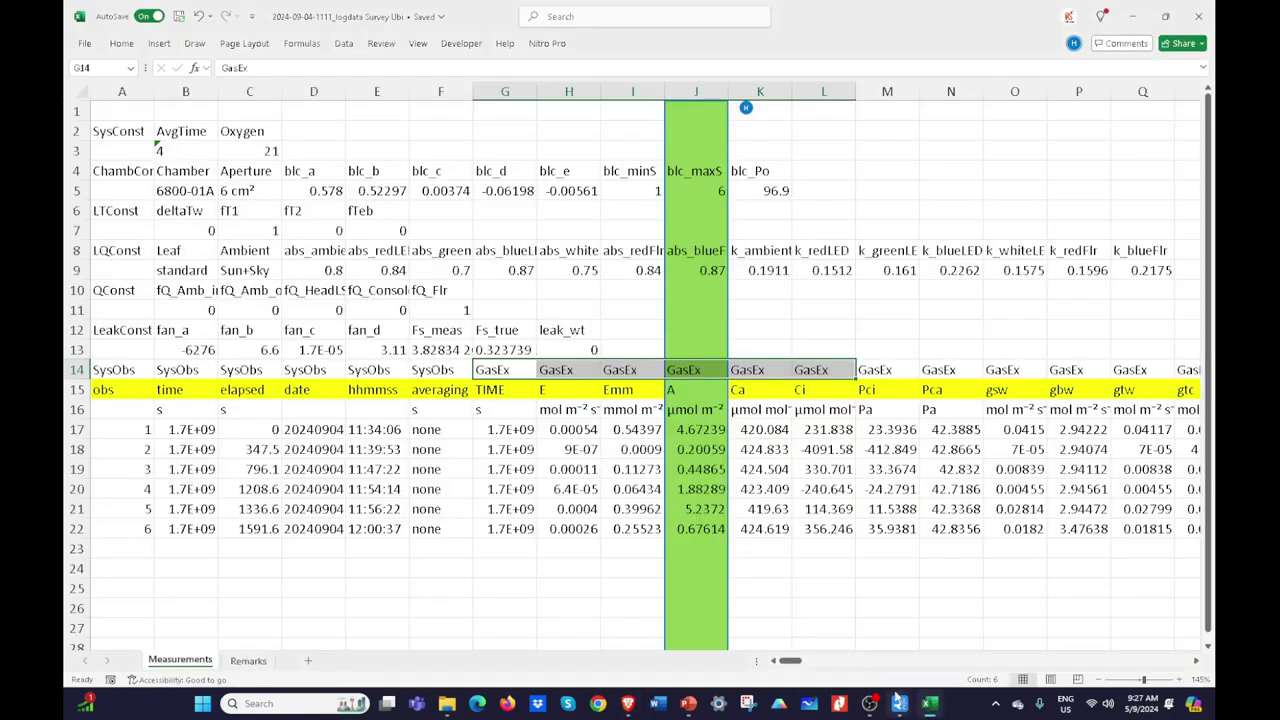
{"action": "left_click", "coordinate": [840, 588]}
{"action": "mouse_move", "coordinate": [794, 662]}
{"action": "left_mouse_down"}
{"action": "mouse_move", "coordinate": [888, 650]}
{"action": "mouse_move", "coordinate": [858, 640]}
{"action": "mouse_move", "coordinate": [882, 665]}
{"action": "mouse_move", "coordinate": [905, 662]}
{"action": "mouse_move", "coordinate": [780, 661]}
{"action": "left_mouse_up"}
{"action": "left_click", "coordinate": [880, 586]}
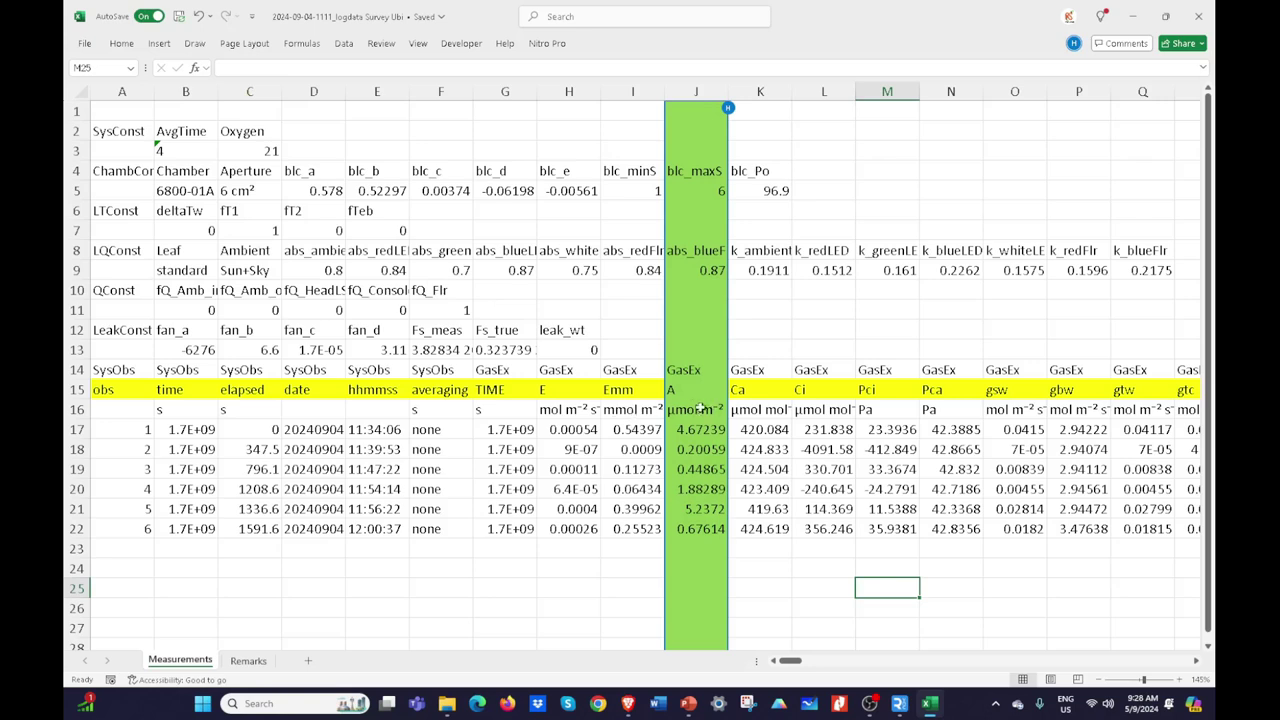
{"action": "left_click", "coordinate": [820, 88]}
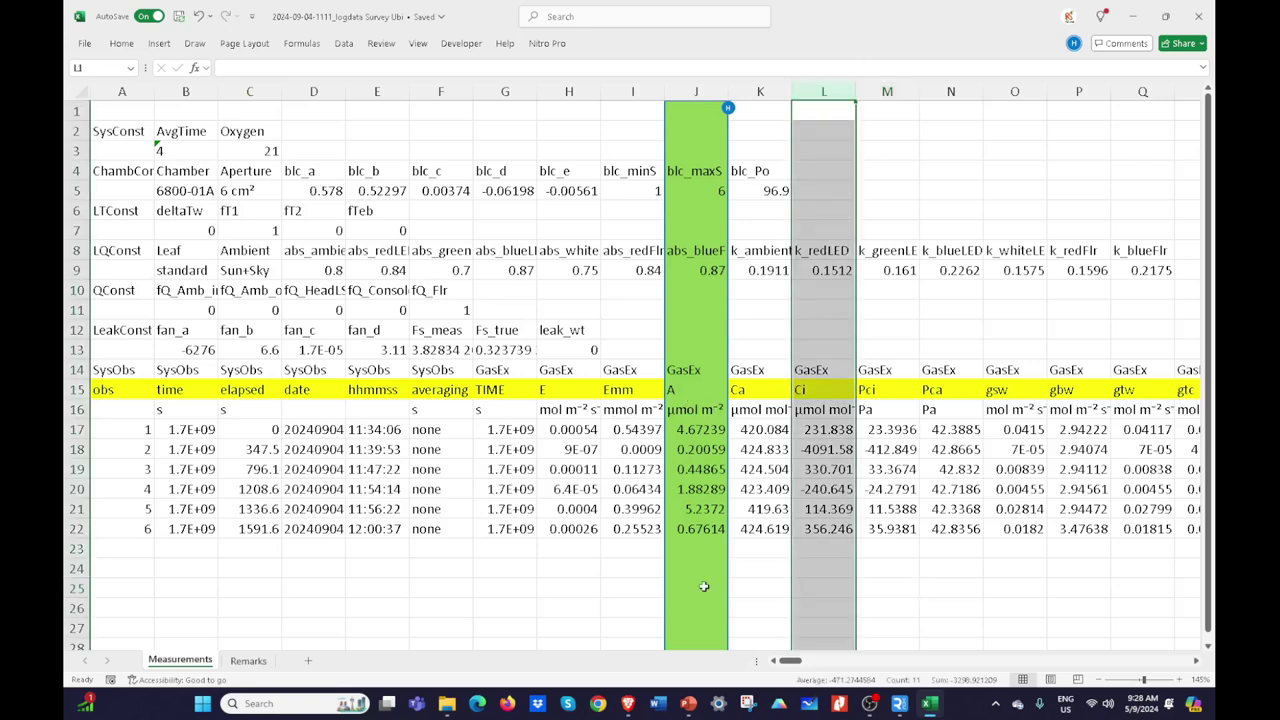
{"action": "right_click", "coordinate": [832, 90]}
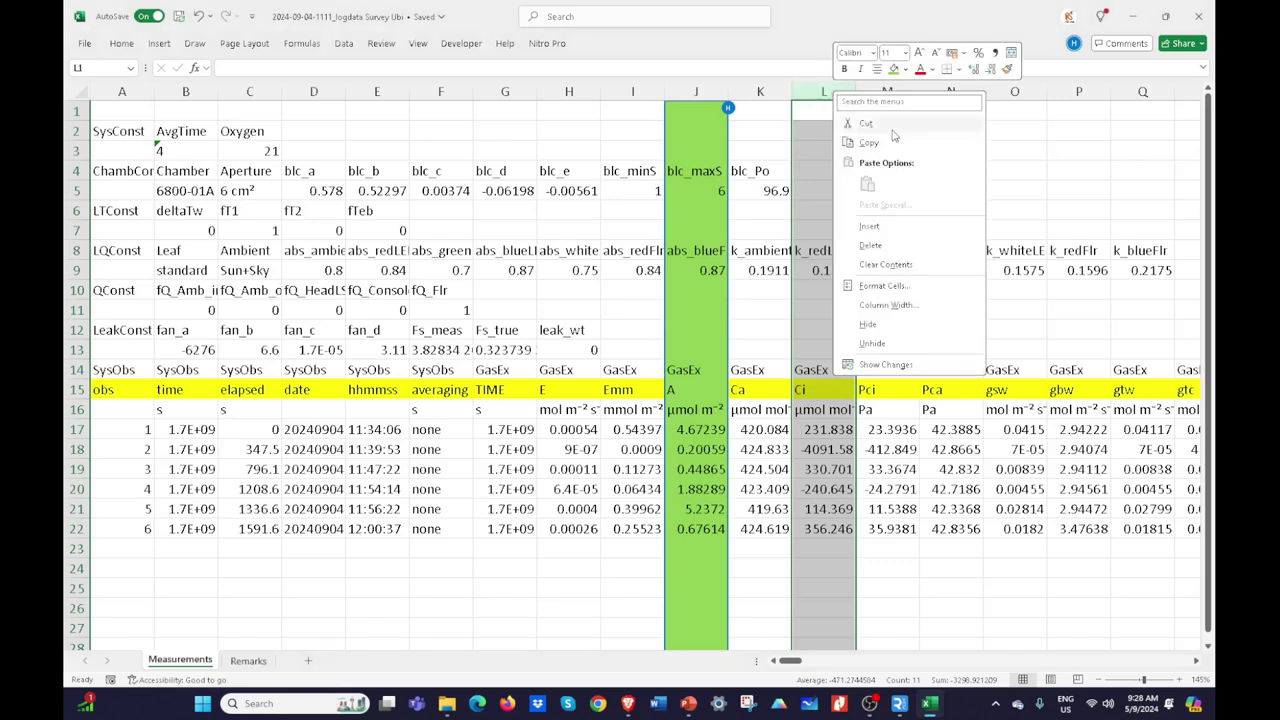
{"action": "left_click", "coordinate": [893, 68]}
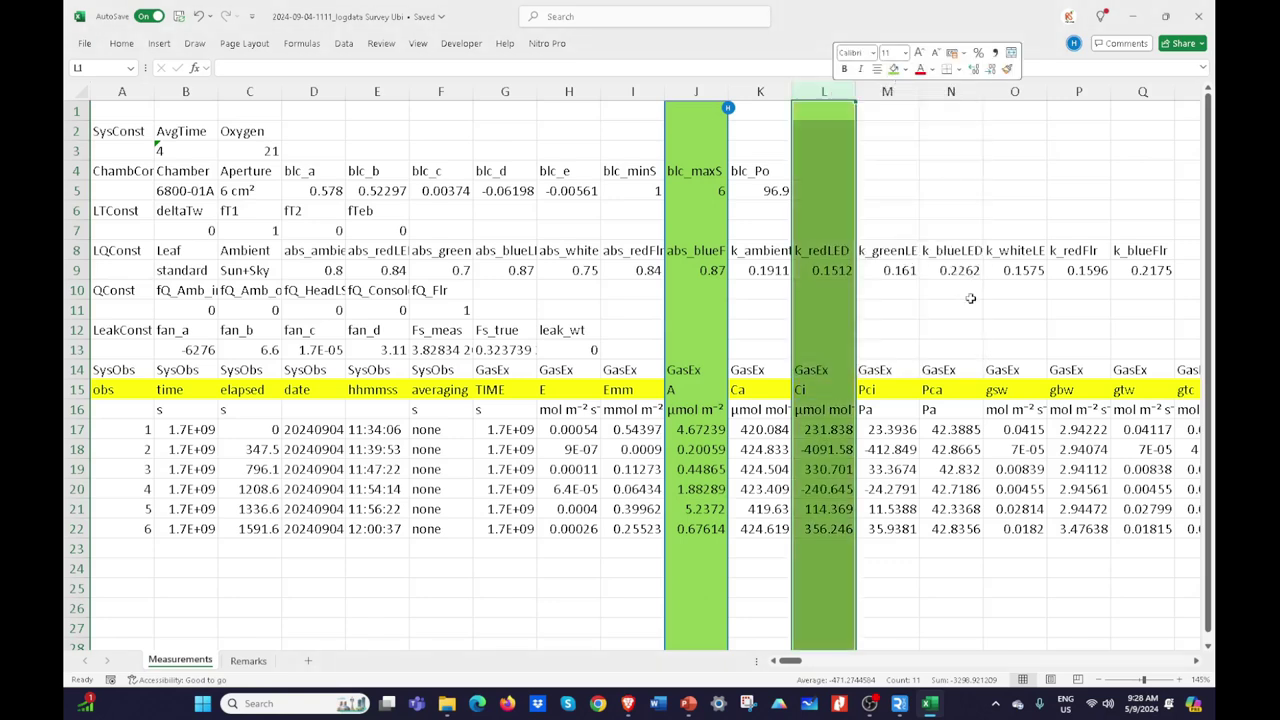
Step: Fill the whole gsw column O with light green
{"action": "left_click", "coordinate": [848, 446]}
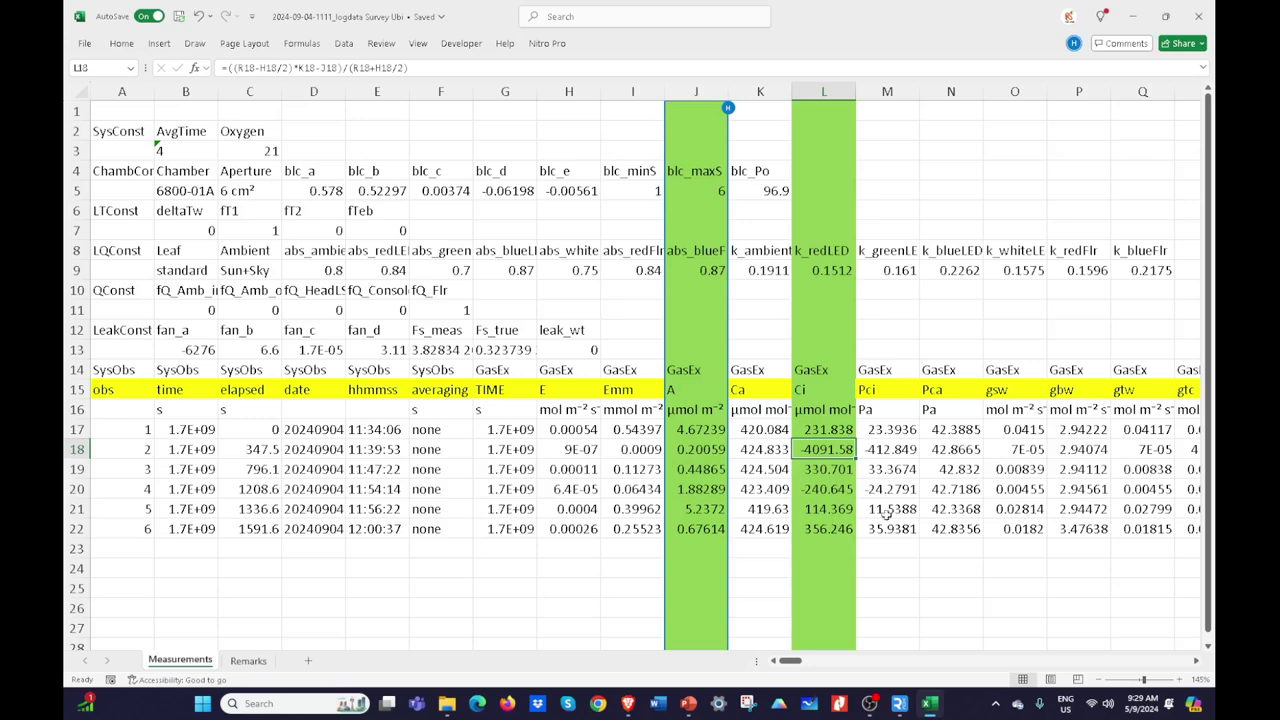
{"action": "left_click", "coordinate": [926, 512]}
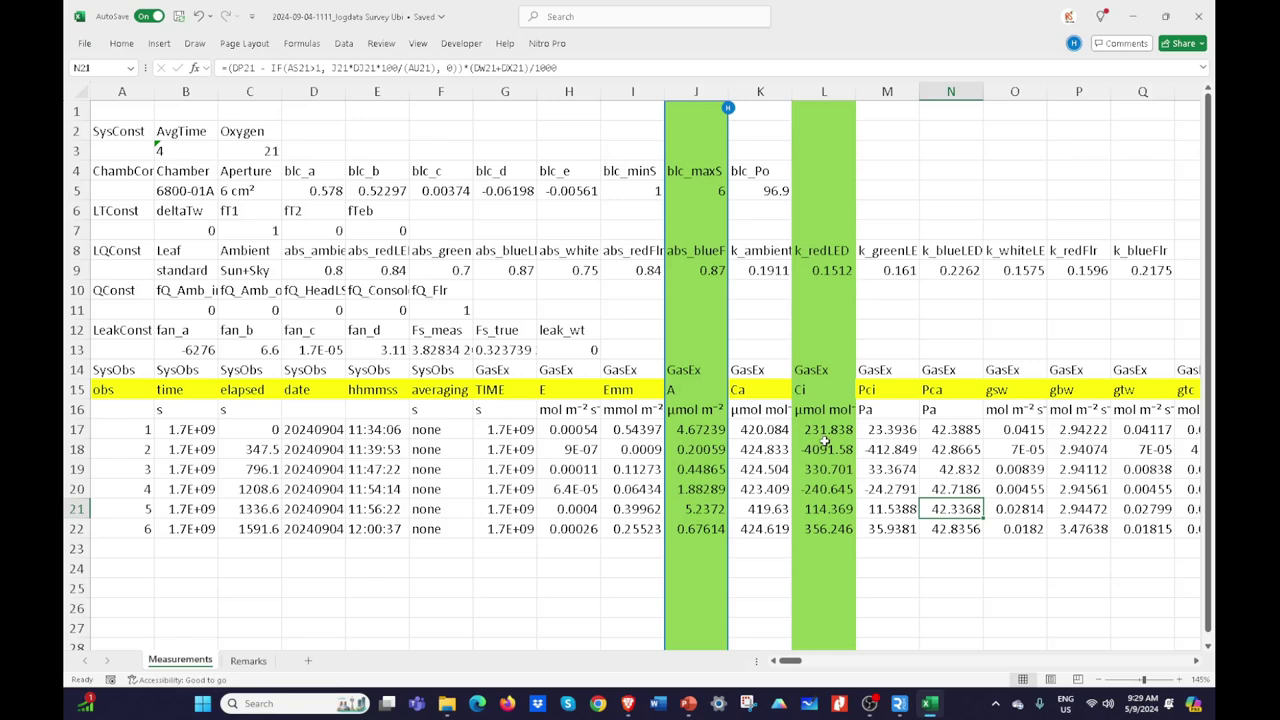
{"action": "left_click_drag", "start_coordinate": [800, 664], "coordinate": [817, 668]}
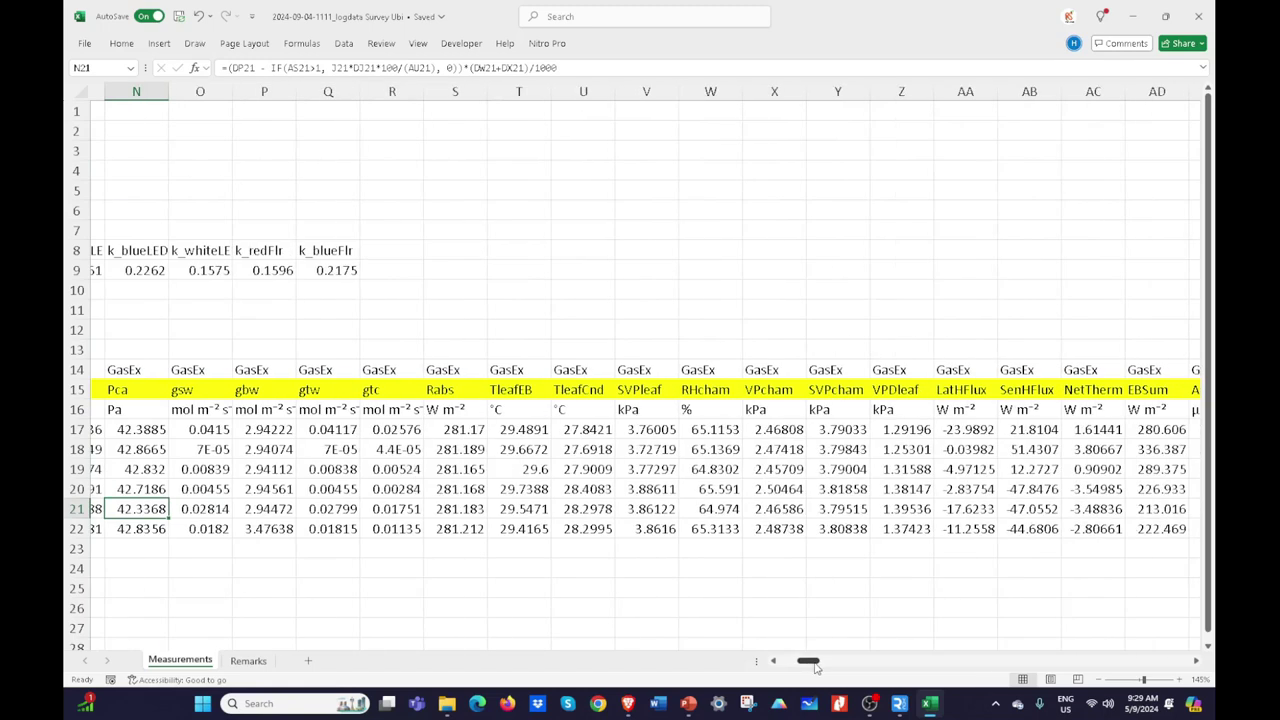
{"action": "left_click", "coordinate": [428, 609]}
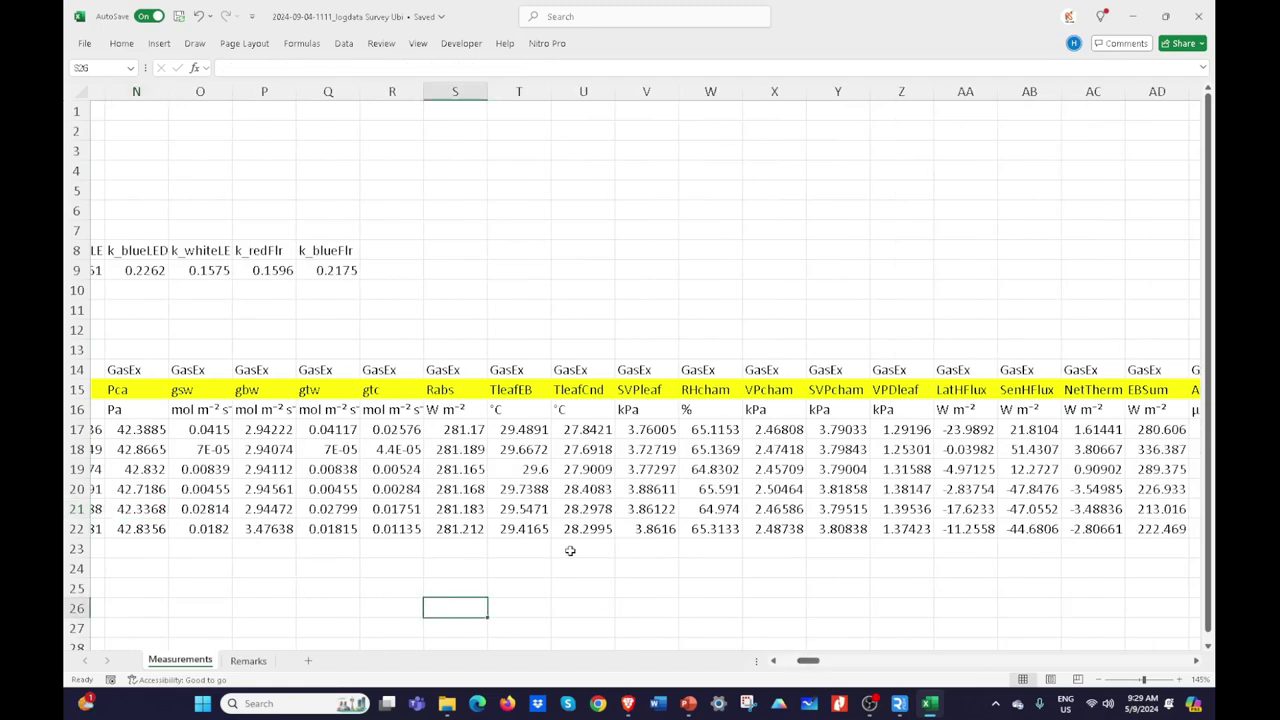
{"action": "left_click", "coordinate": [200, 397]}
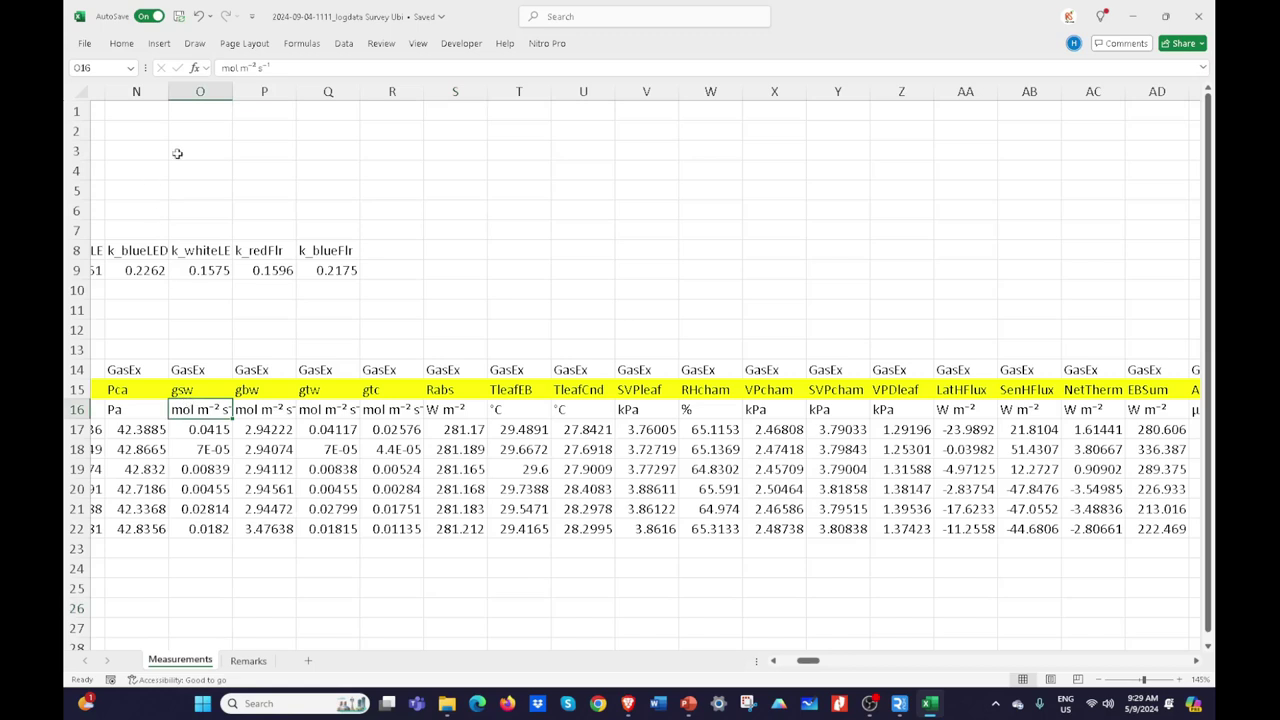
{"action": "left_click", "coordinate": [193, 90]}
{"action": "right_click", "coordinate": [195, 90]}
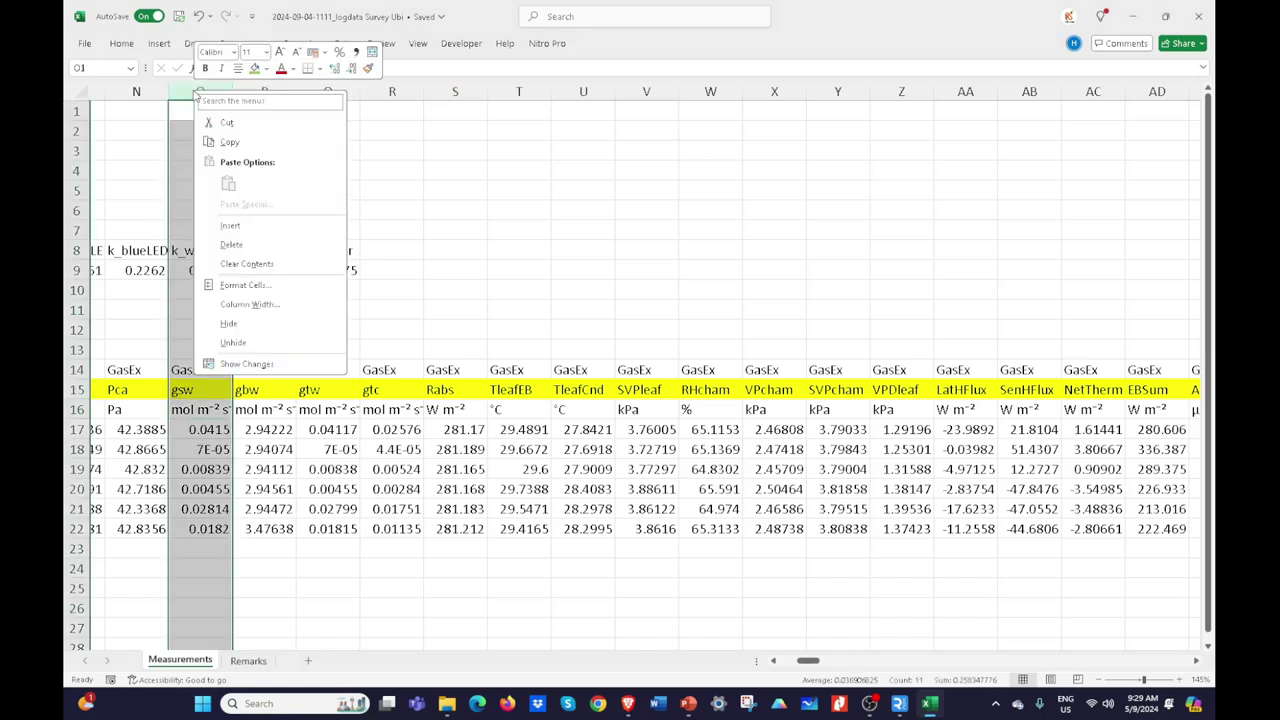
{"action": "left_click", "coordinate": [255, 69]}
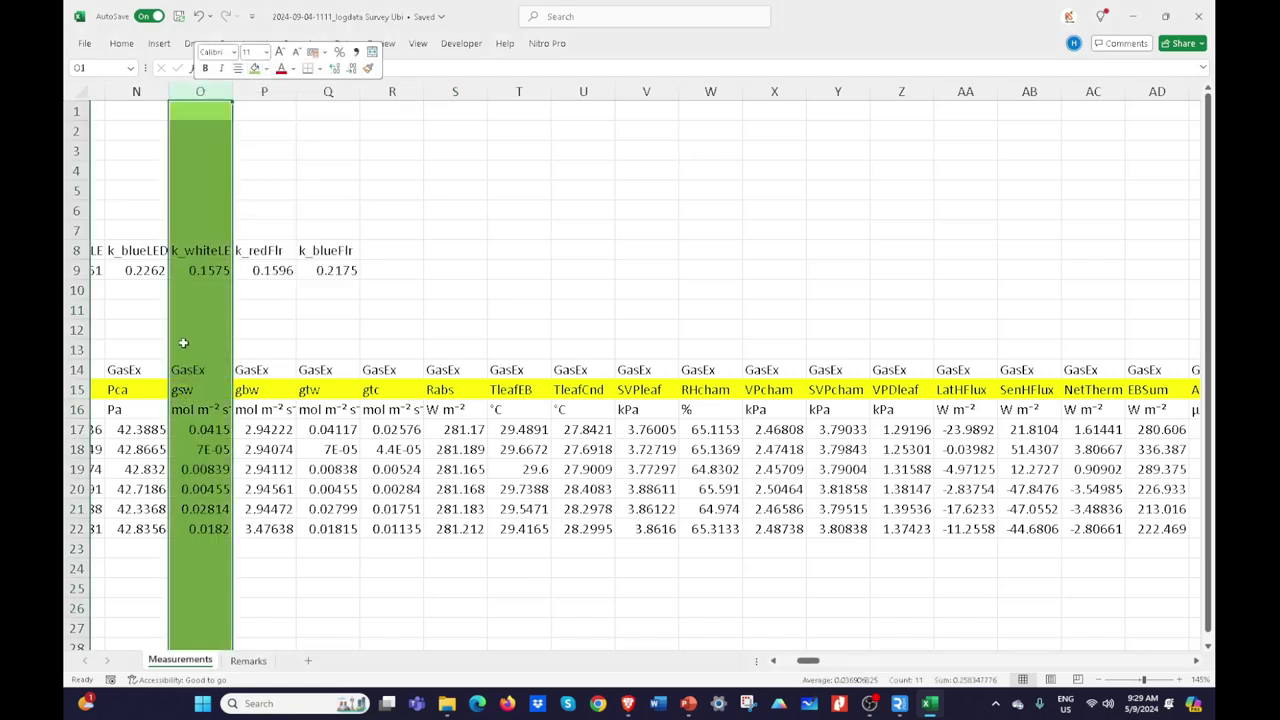
{"action": "left_click", "coordinate": [220, 418]}
{"action": "left_click", "coordinate": [194, 384]}
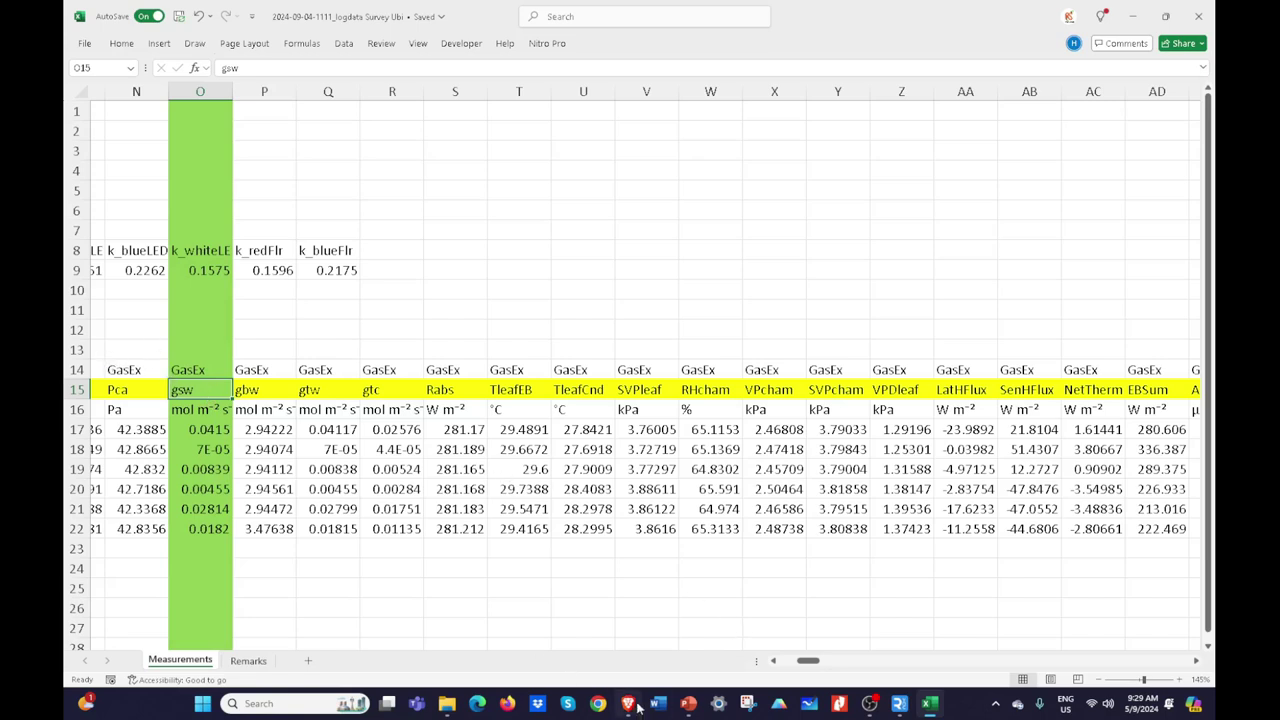
Step: Switch to the browser and look up the gsw row in the GasEx table of the Summary of Symbols page
{"action": "mouse_move", "coordinate": [634, 710]}
{"action": "left_click", "coordinate": [632, 652]}
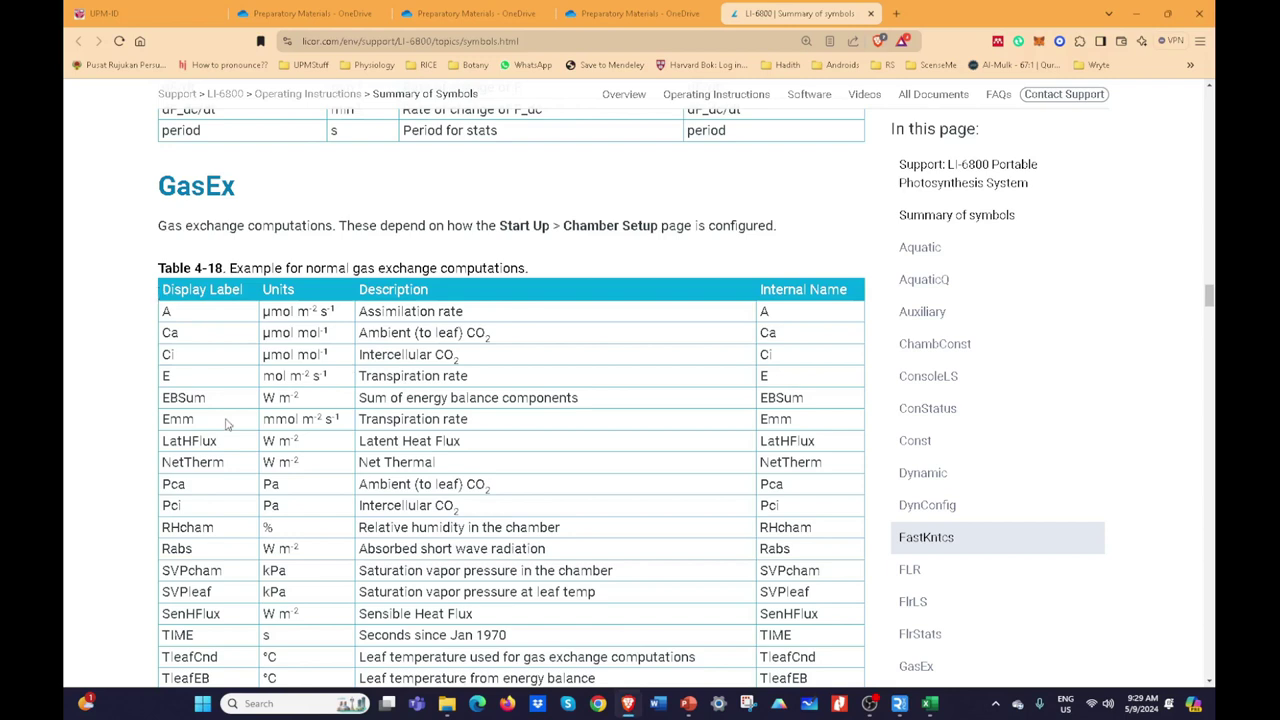
{"action": "scroll", "coordinate": [230, 427], "scroll_direction": "down", "scroll_amount": 2}
{"action": "scroll", "coordinate": [230, 427], "scroll_direction": "down", "scroll_amount": 1}
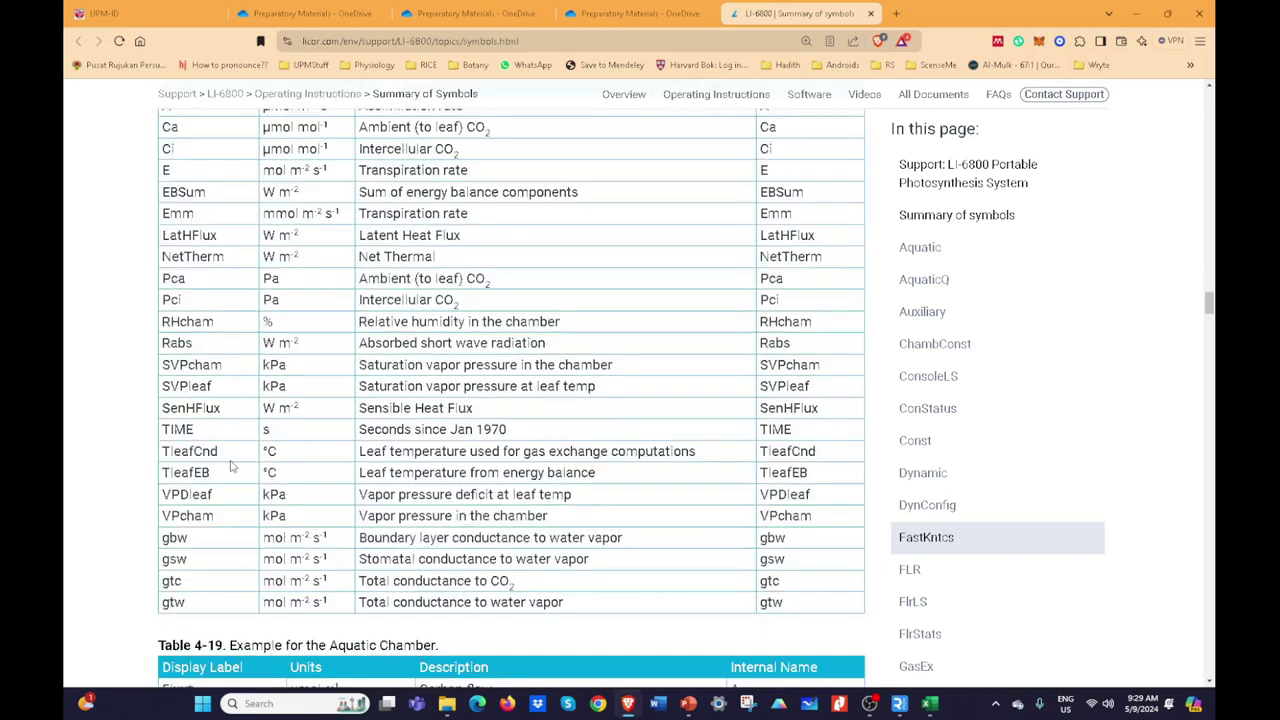
{"action": "left_click_drag", "start_coordinate": [162, 562], "coordinate": [830, 566]}
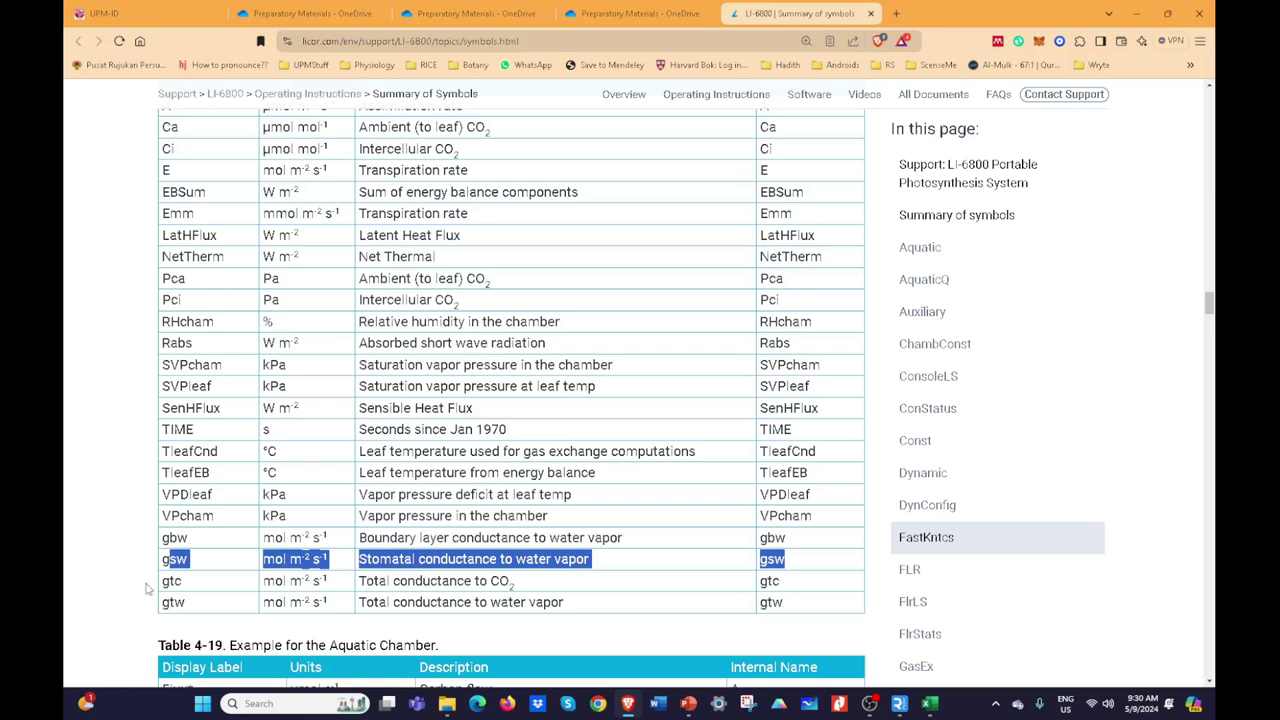
Step: Read the gtc and gtw descriptions in the GasEx table and compare their conductance definitions
{"action": "left_click_drag", "start_coordinate": [163, 582], "coordinate": [535, 588]}
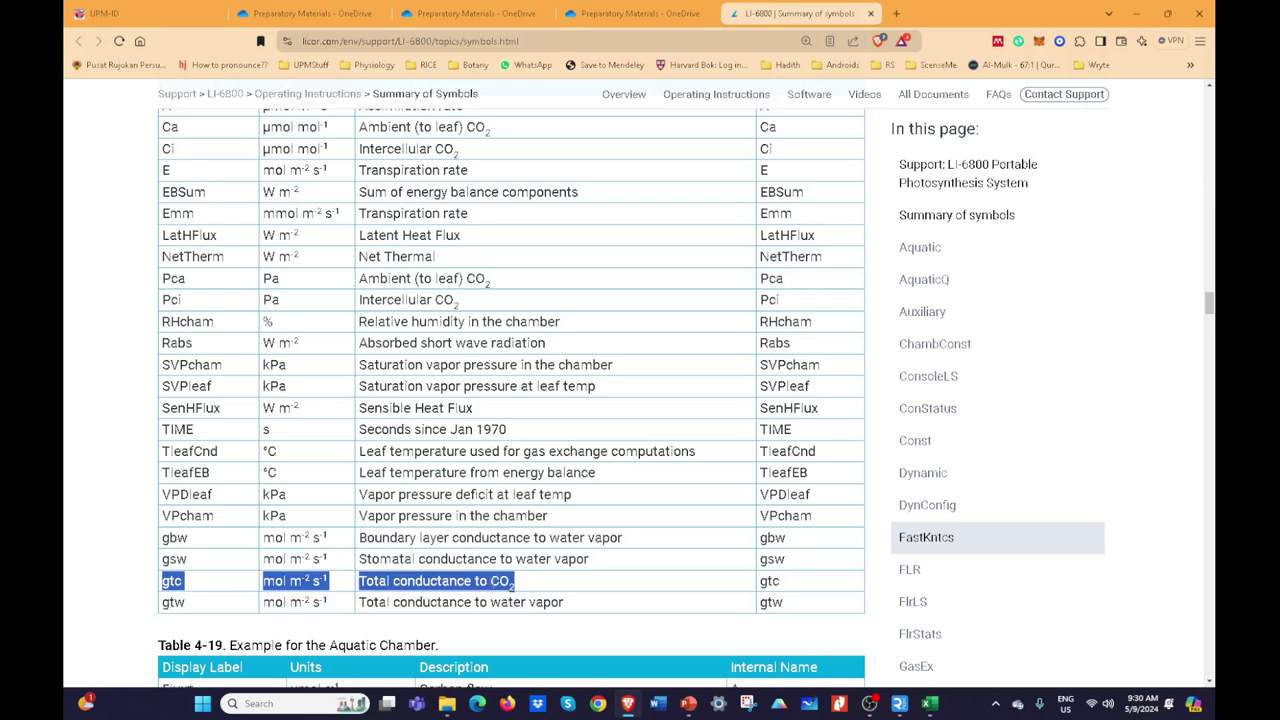
{"action": "left_click", "coordinate": [495, 581]}
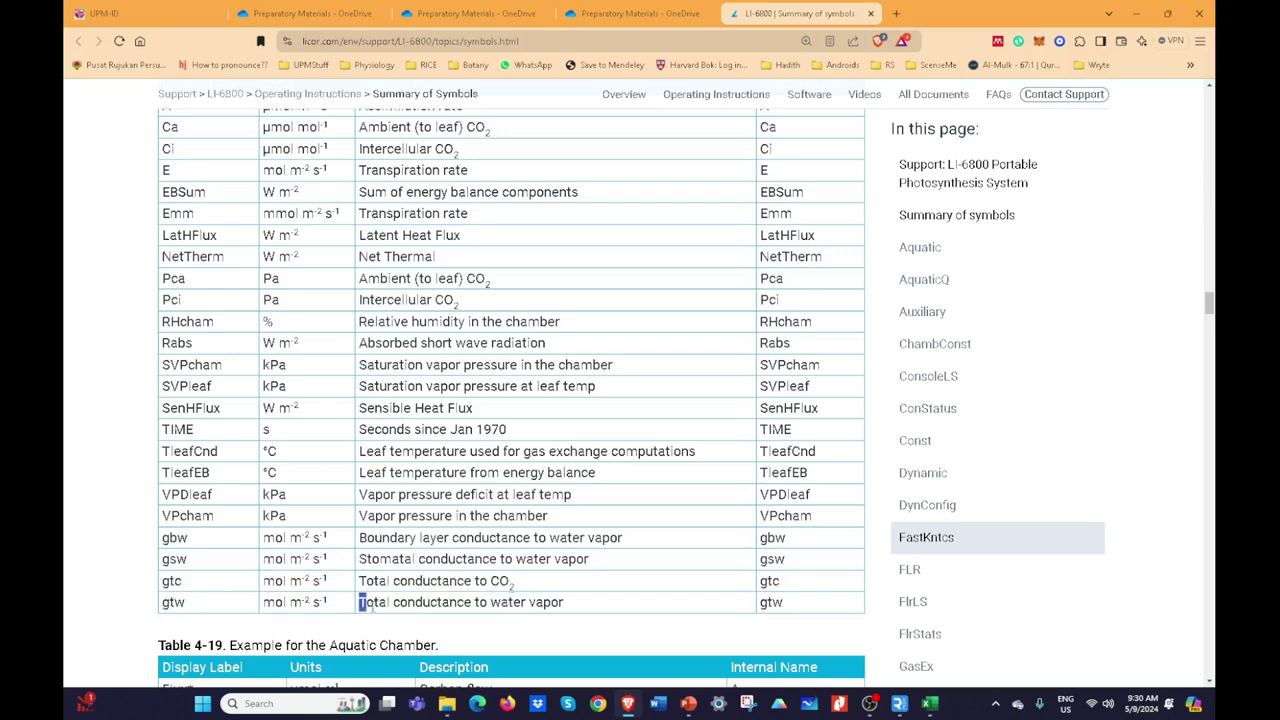
{"action": "left_click_drag", "start_coordinate": [359, 603], "coordinate": [566, 604]}
{"action": "left_click", "coordinate": [534, 616]}
{"action": "left_click_drag", "start_coordinate": [474, 580], "coordinate": [515, 588]}
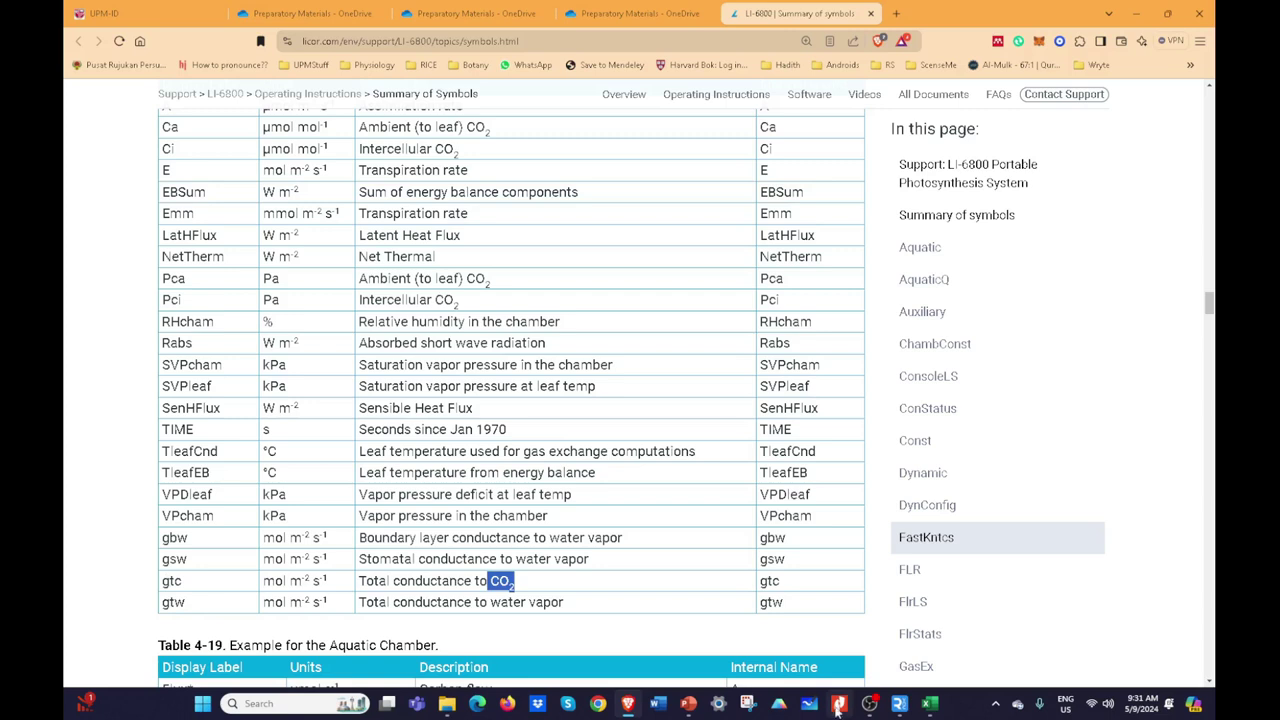
Step: Return to the Excel survey workbook and fill the whole gtc column R with light blue
{"action": "left_click", "coordinate": [929, 703]}
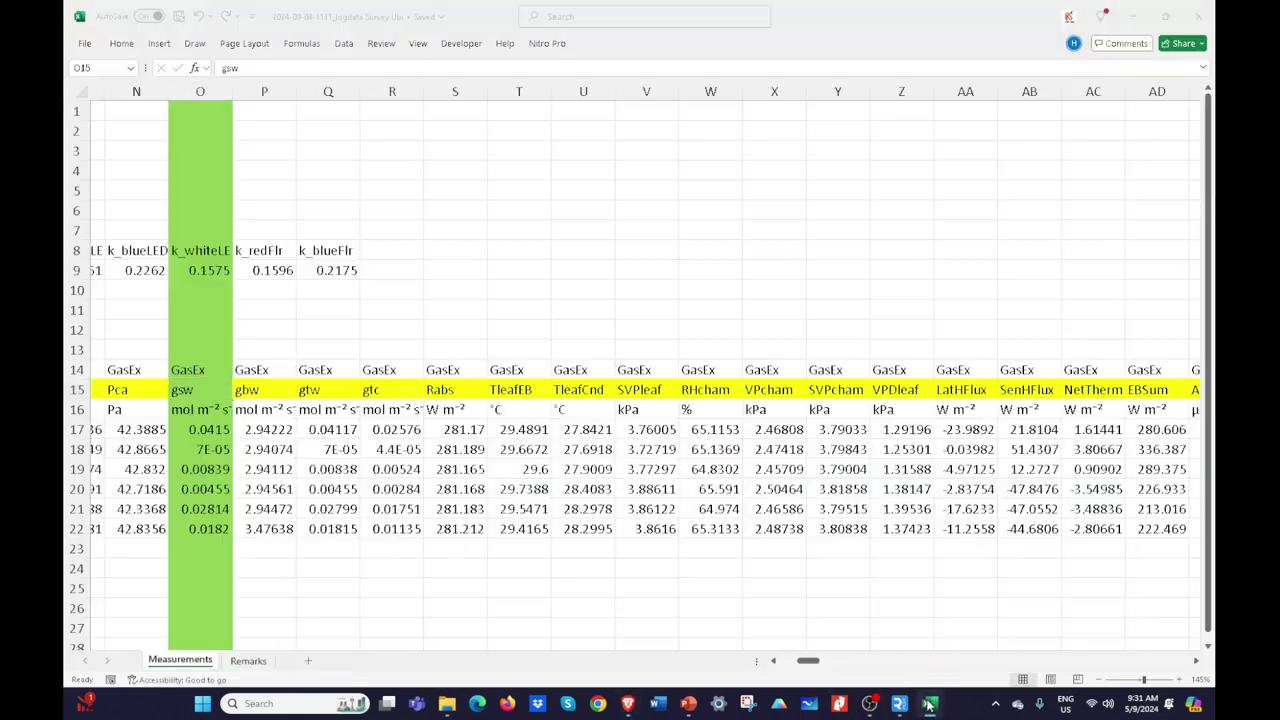
{"action": "left_click", "coordinate": [547, 604]}
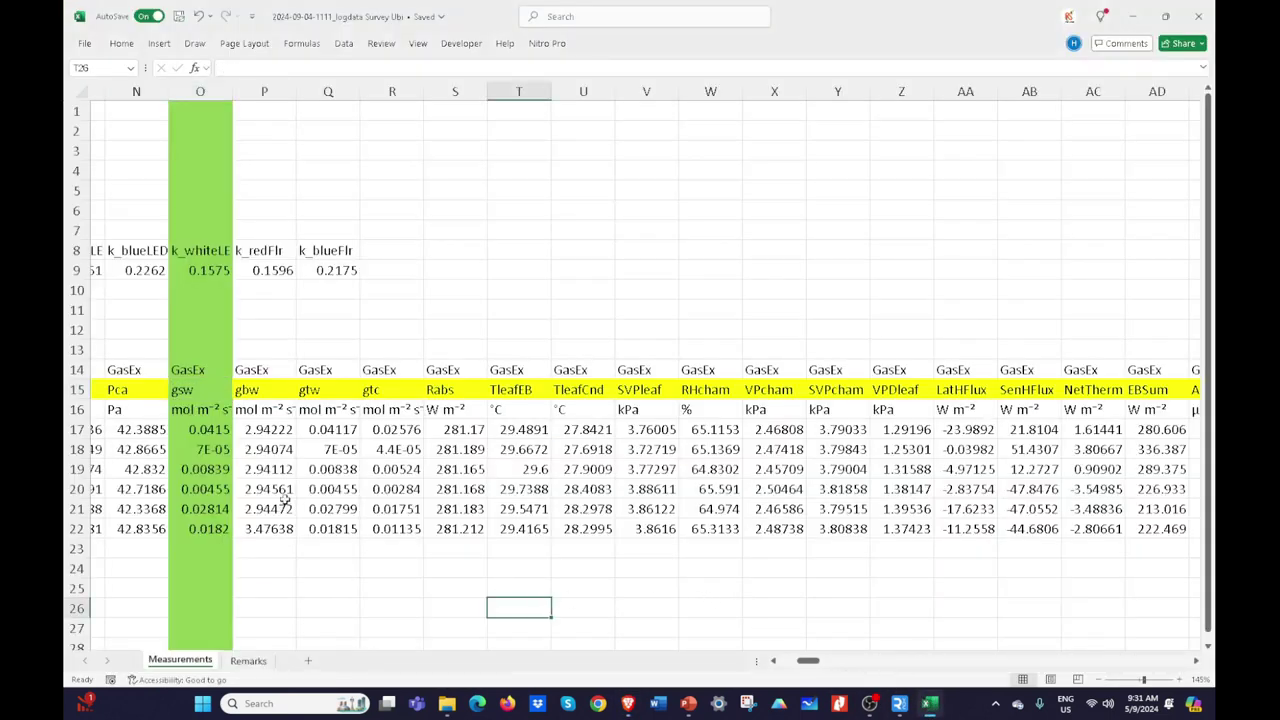
{"action": "left_click", "coordinate": [210, 430]}
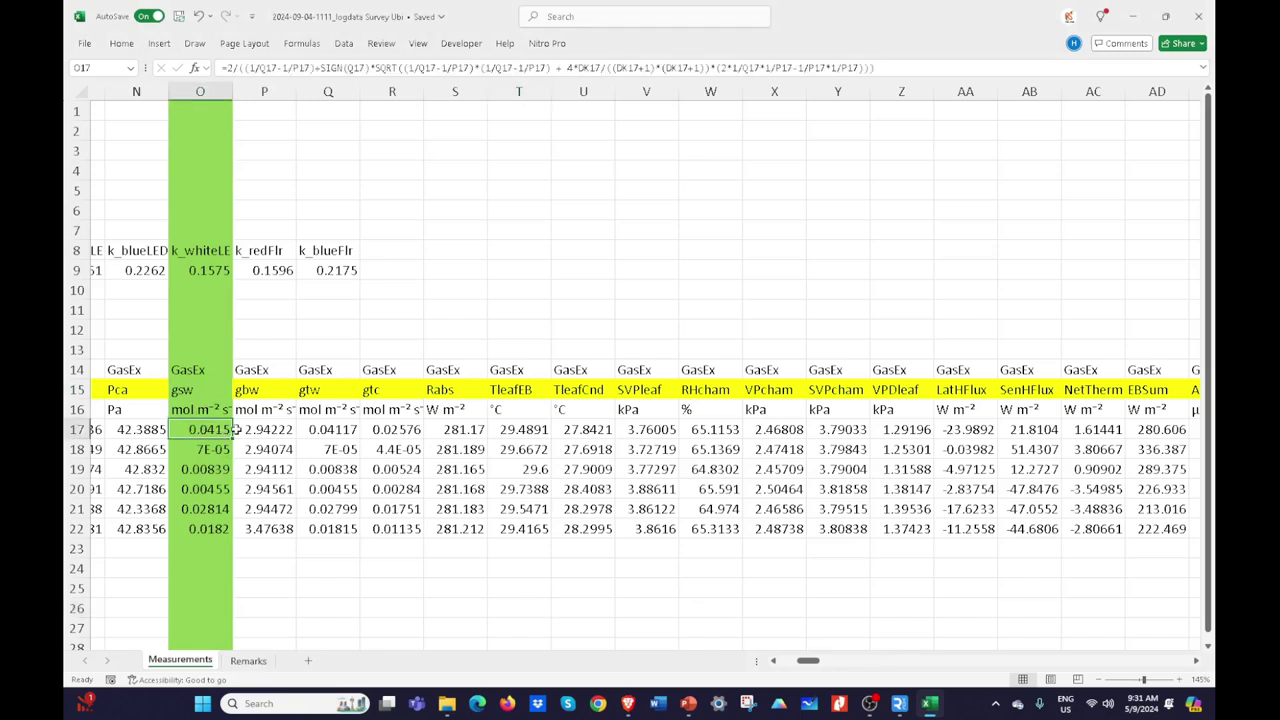
{"action": "left_click", "coordinate": [382, 431]}
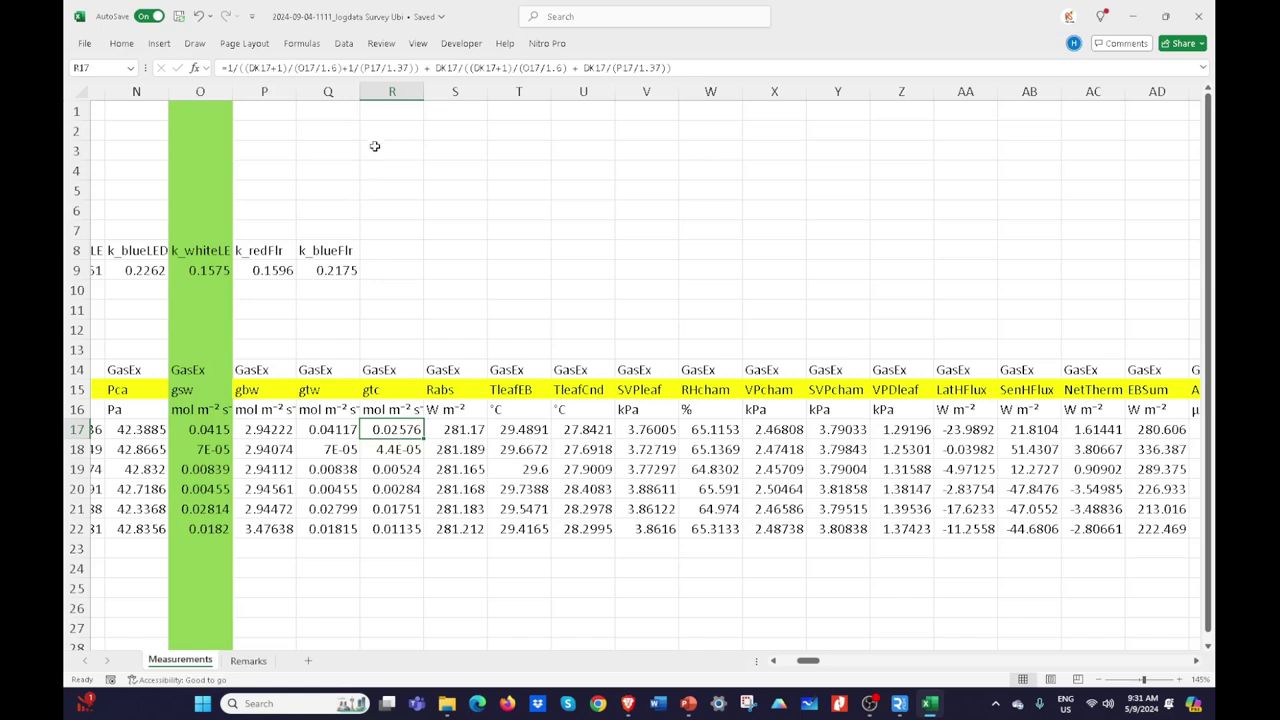
{"action": "left_click", "coordinate": [391, 91]}
{"action": "right_click", "coordinate": [391, 92]}
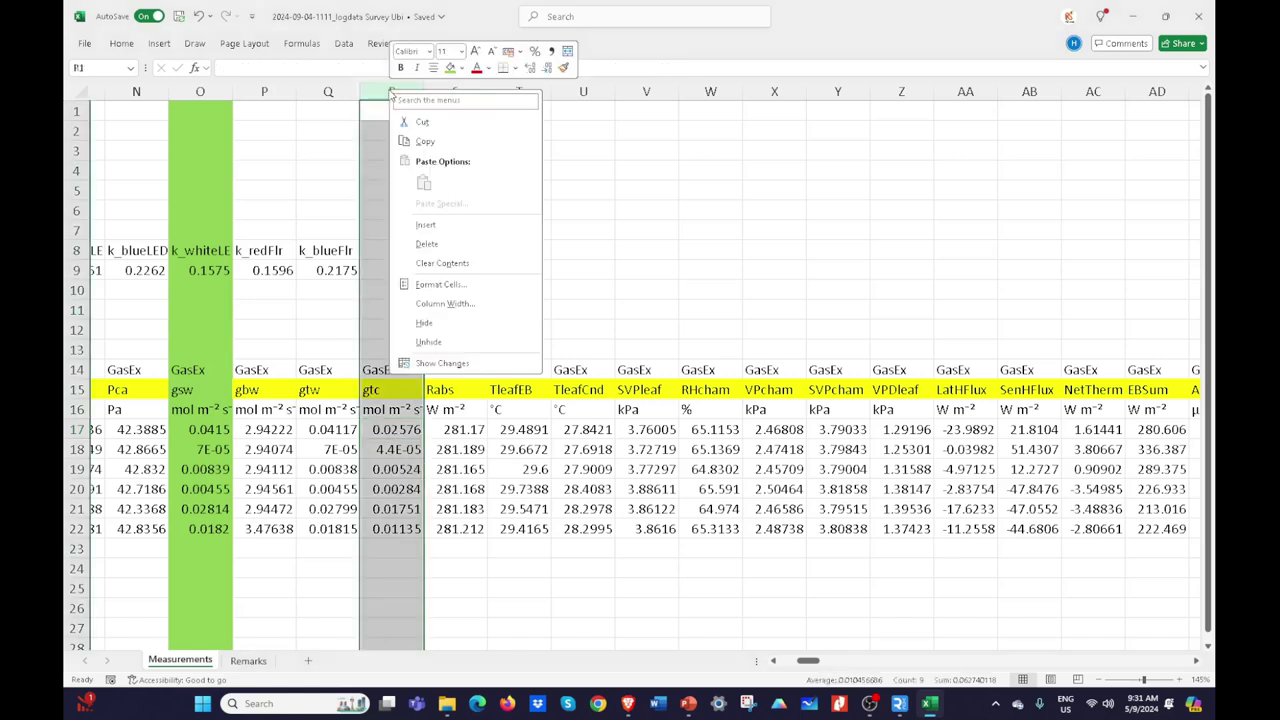
{"action": "left_click", "coordinate": [462, 68]}
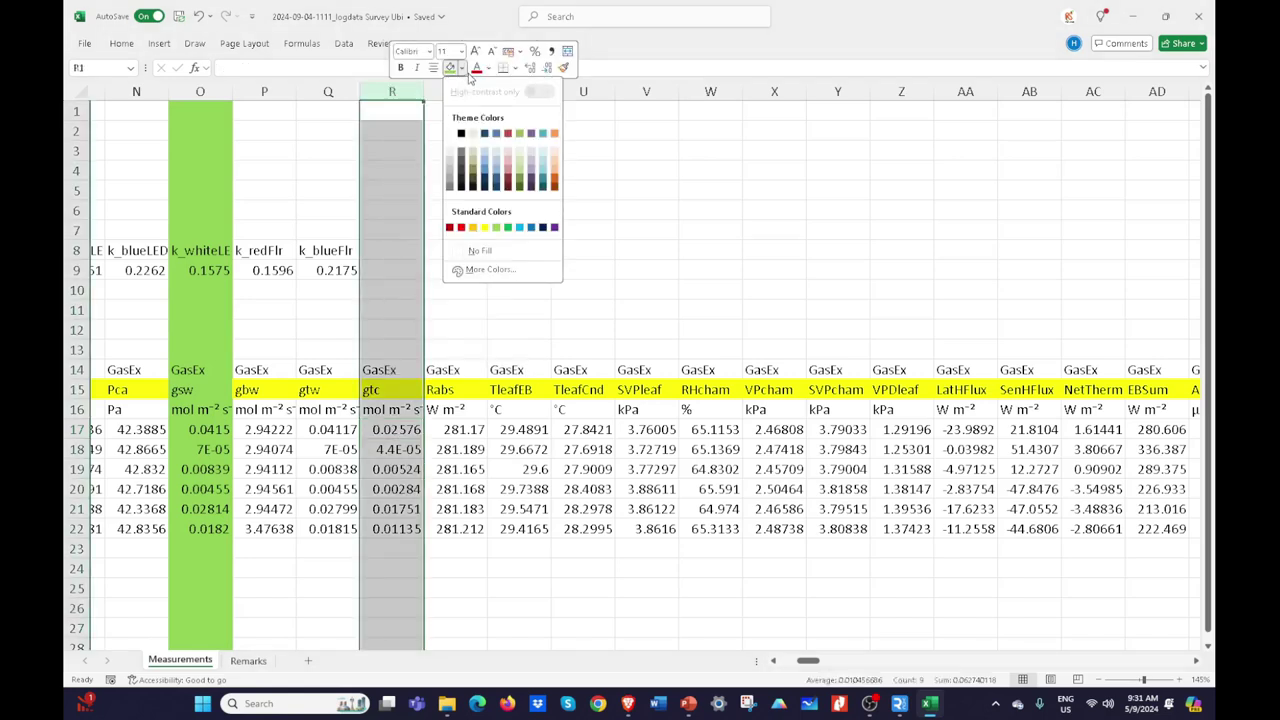
{"action": "left_click", "coordinate": [501, 174]}
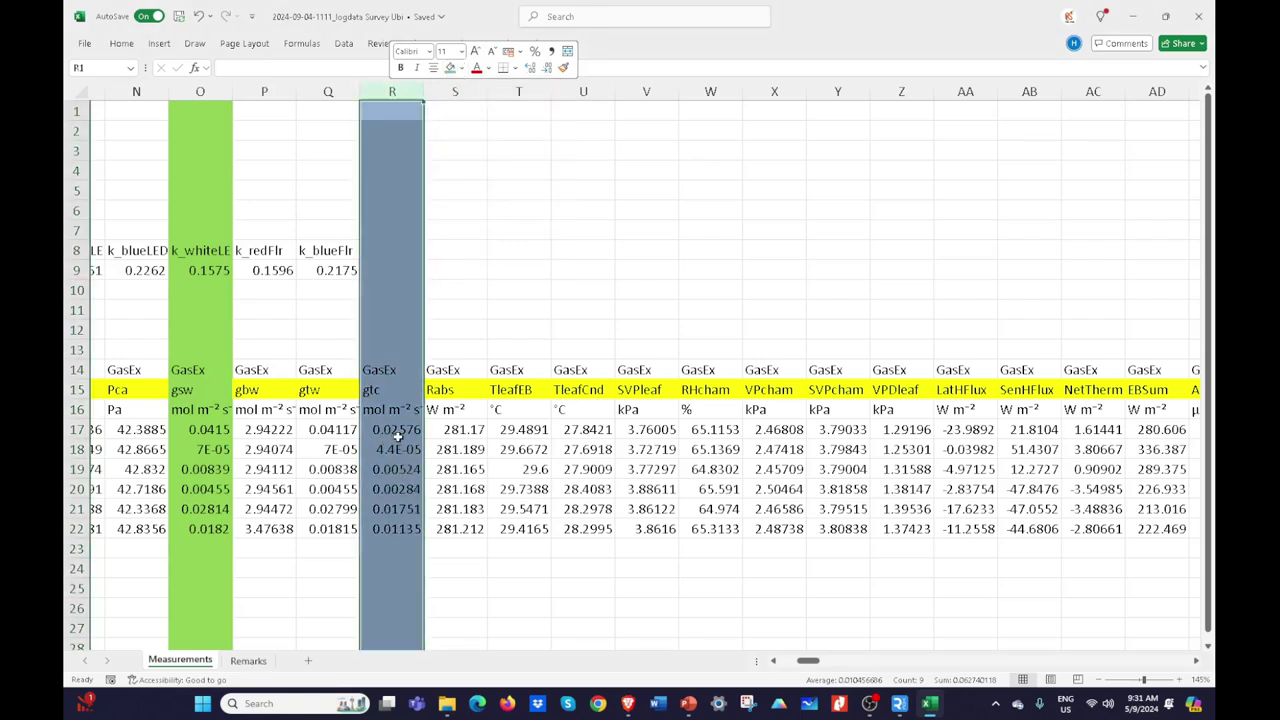
Step: Compare the gsw and gtc values in O17 and R17, and recheck the gtc description on the browser's symbols page
{"action": "left_click", "coordinate": [206, 430]}
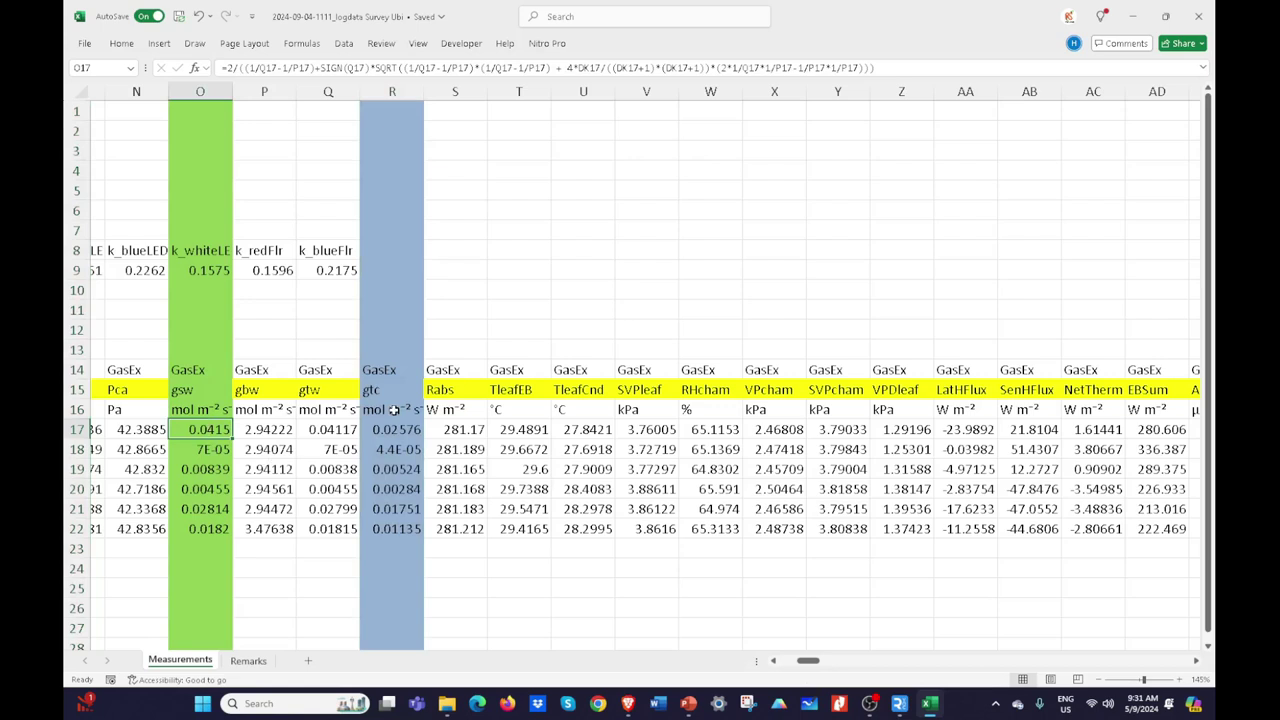
{"action": "left_click", "coordinate": [405, 430], "text": "ctrl"}
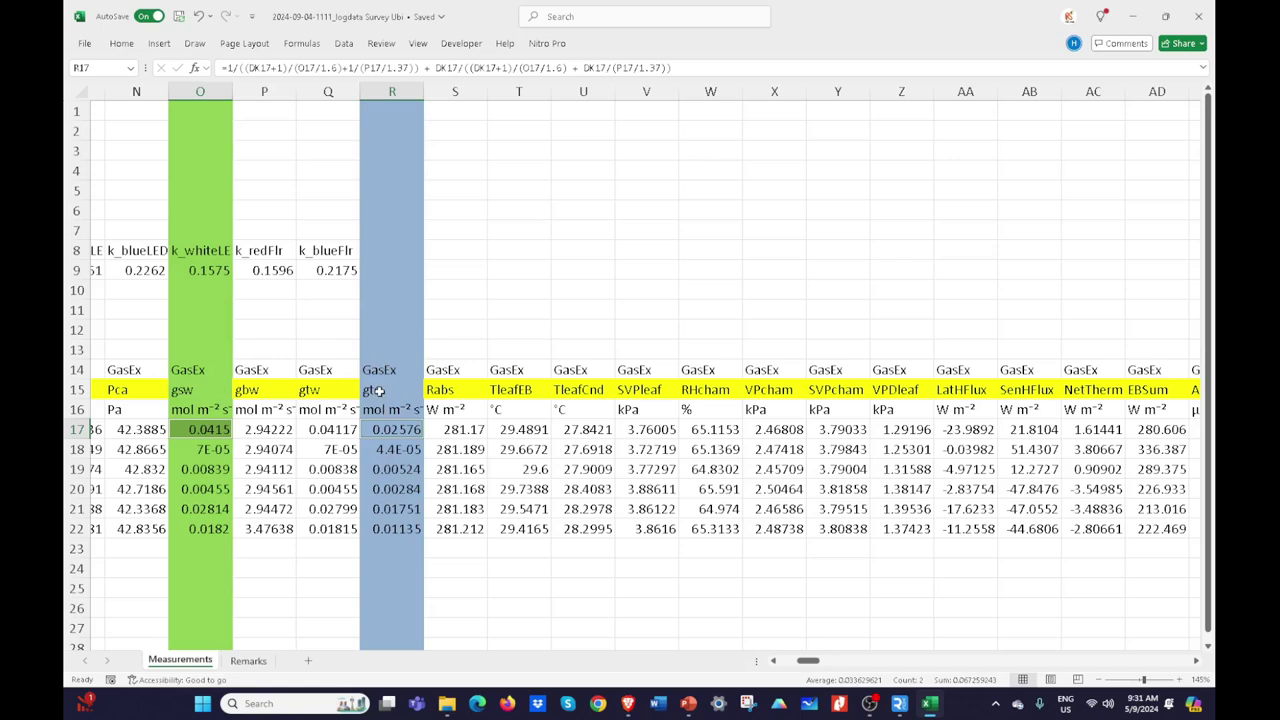
{"action": "left_click", "coordinate": [628, 703]}
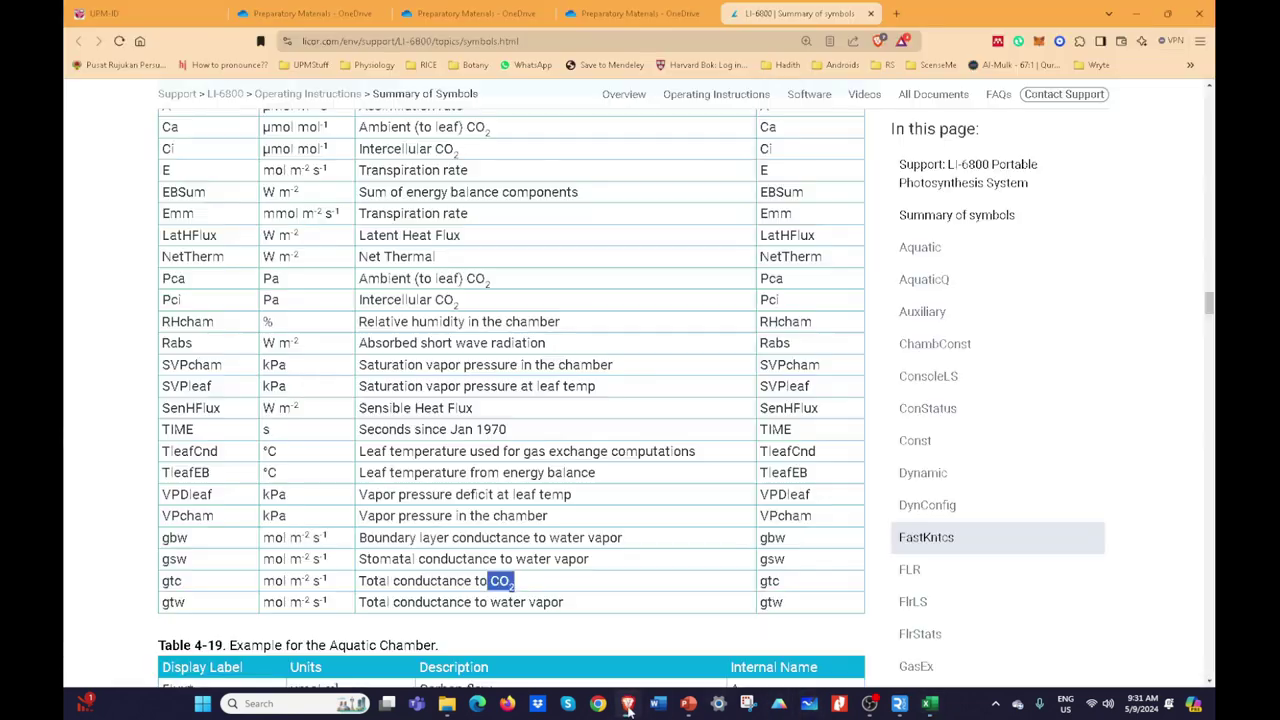
{"action": "left_click_drag", "start_coordinate": [356, 583], "coordinate": [519, 588]}
{"action": "left_click", "coordinate": [1138, 13]}
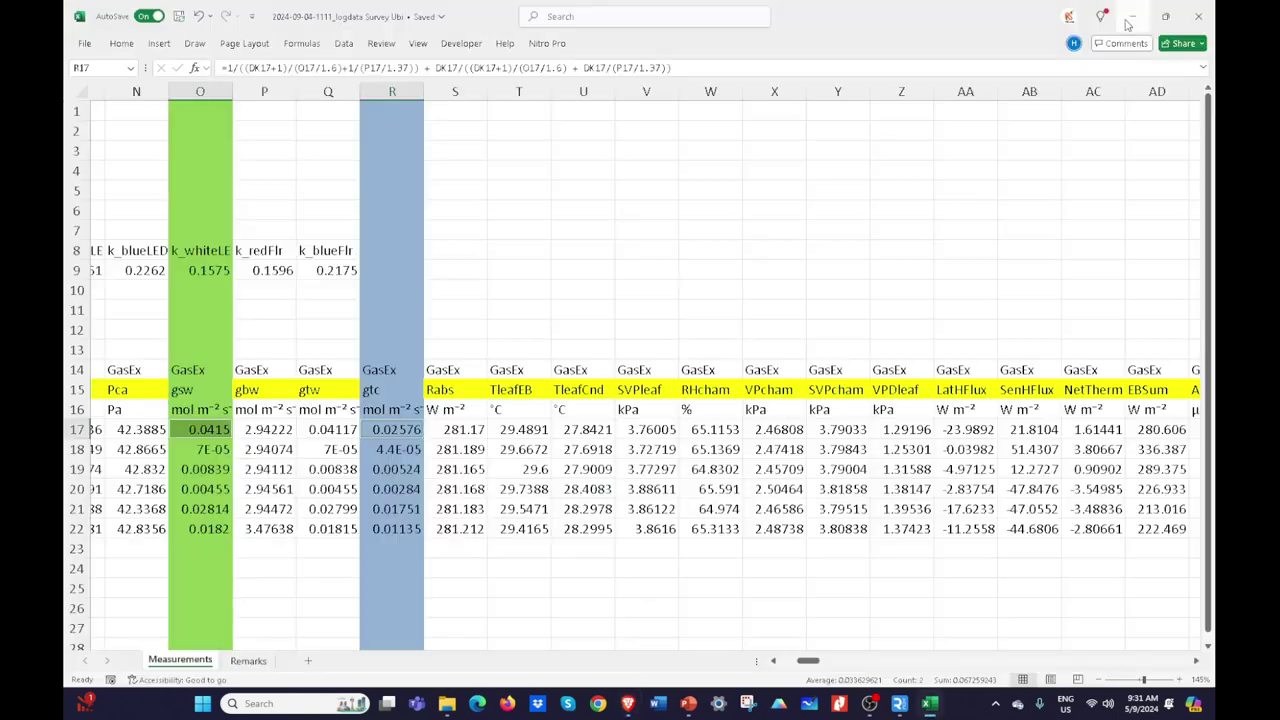
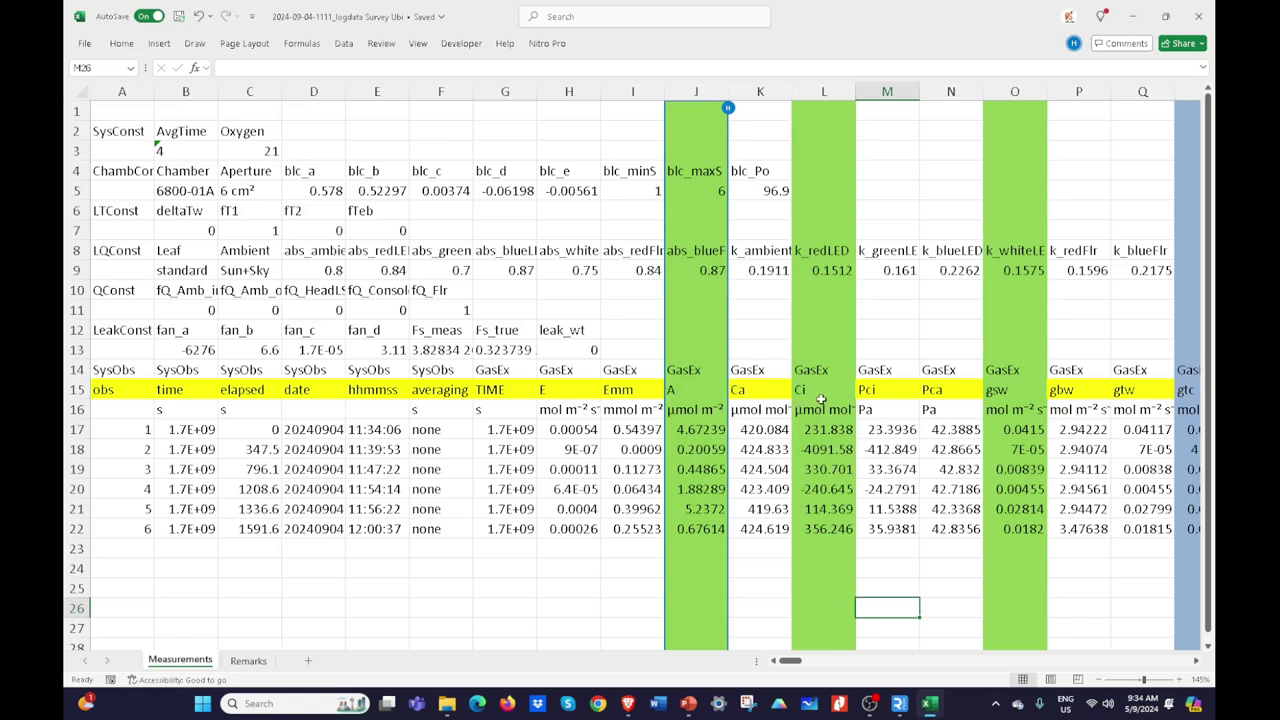
Step: Insert a blank column between the Ci column L and the Pci column
{"action": "left_click", "coordinate": [878, 89]}
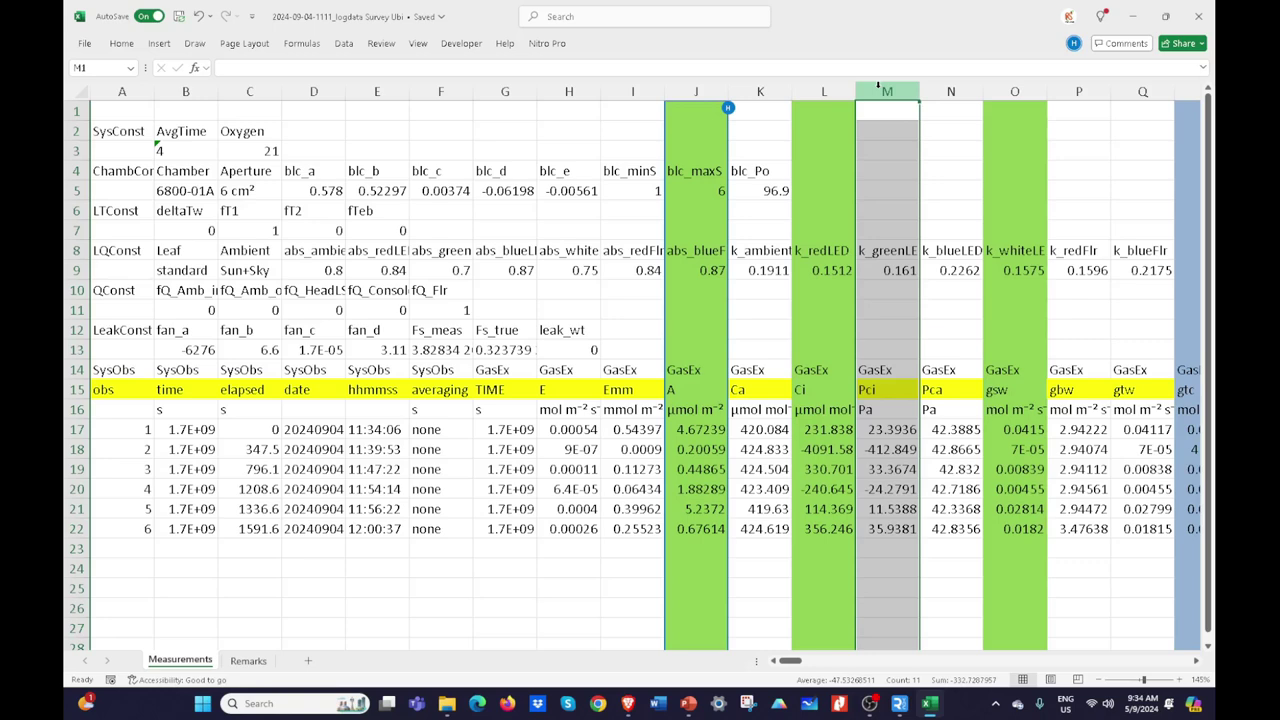
{"action": "left_click", "coordinate": [122, 310]}
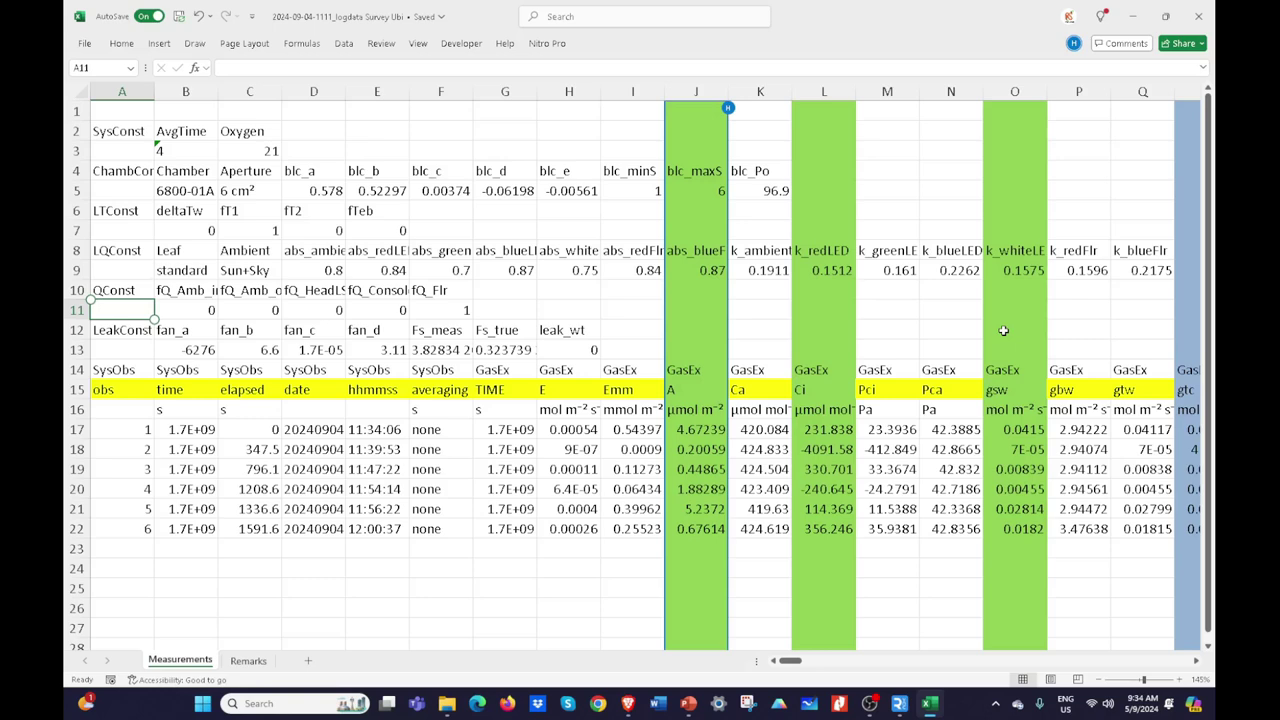
{"action": "left_click", "coordinate": [887, 90]}
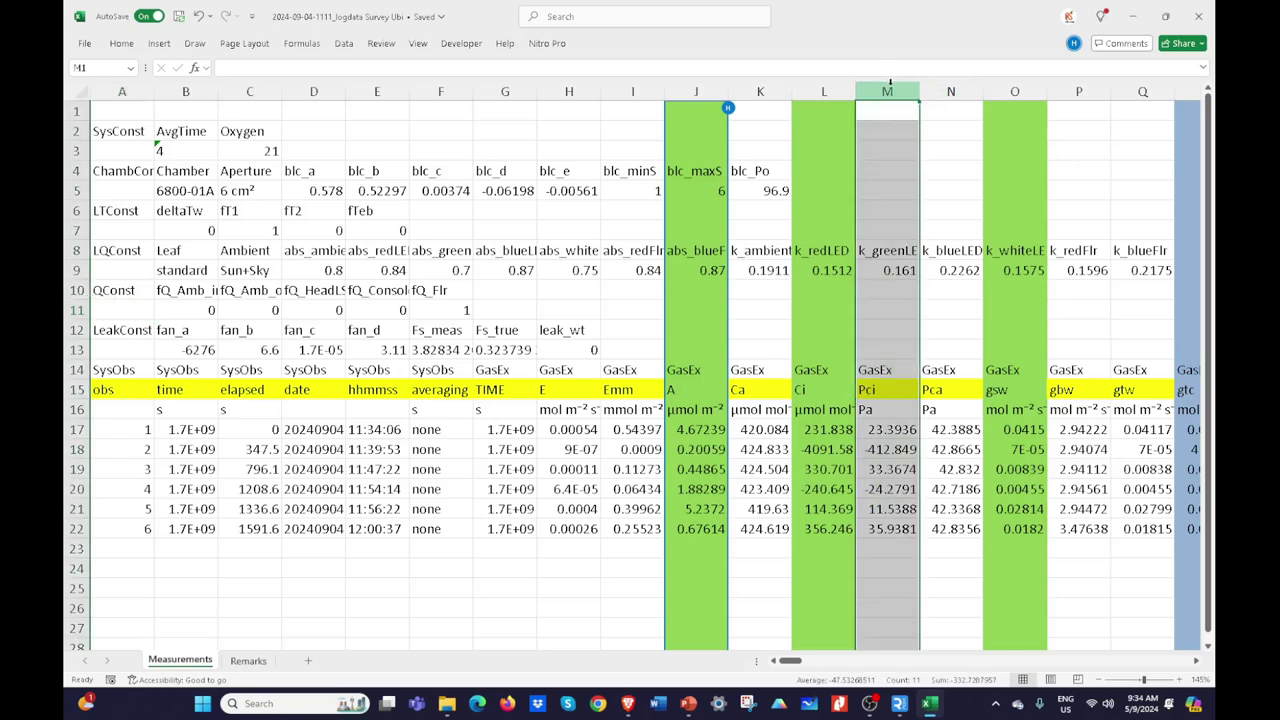
{"action": "right_click", "coordinate": [889, 86]}
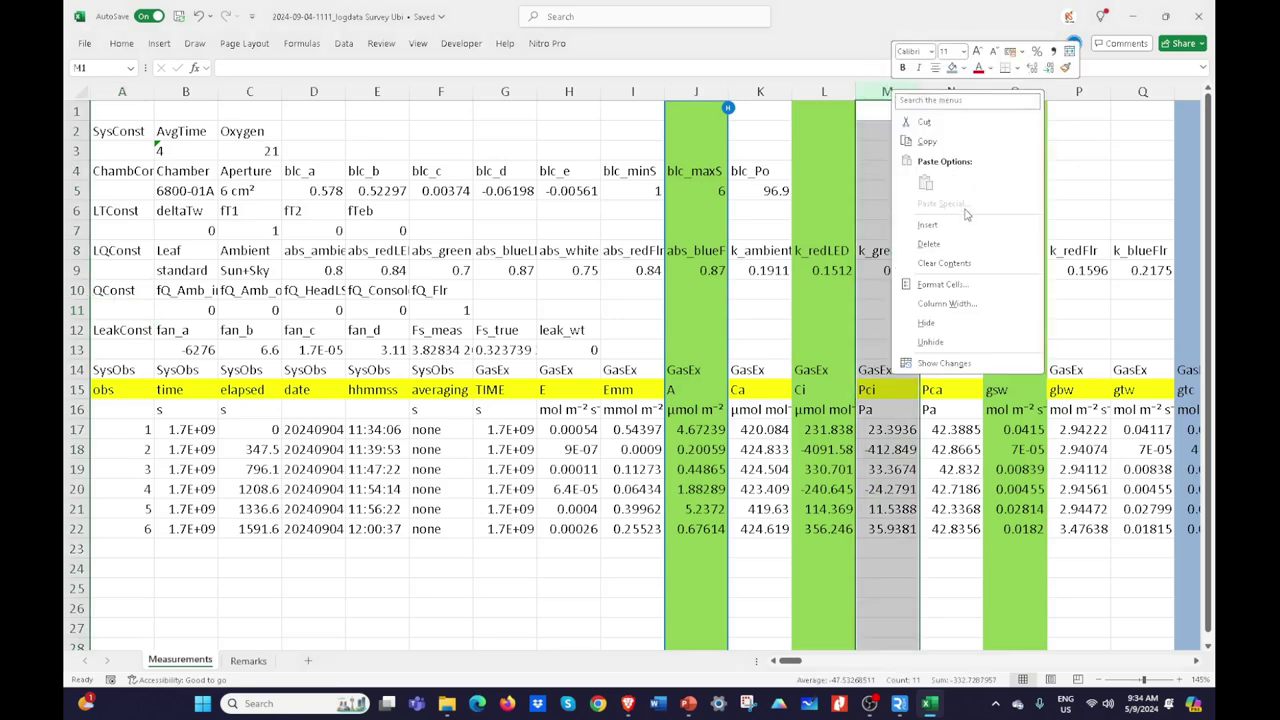
{"action": "left_click", "coordinate": [928, 225]}
{"action": "left_click", "coordinate": [866, 442]}
Step: Enter the header Ci/Ca in cell M15 of the blank column
{"action": "left_click", "coordinate": [881, 391]}
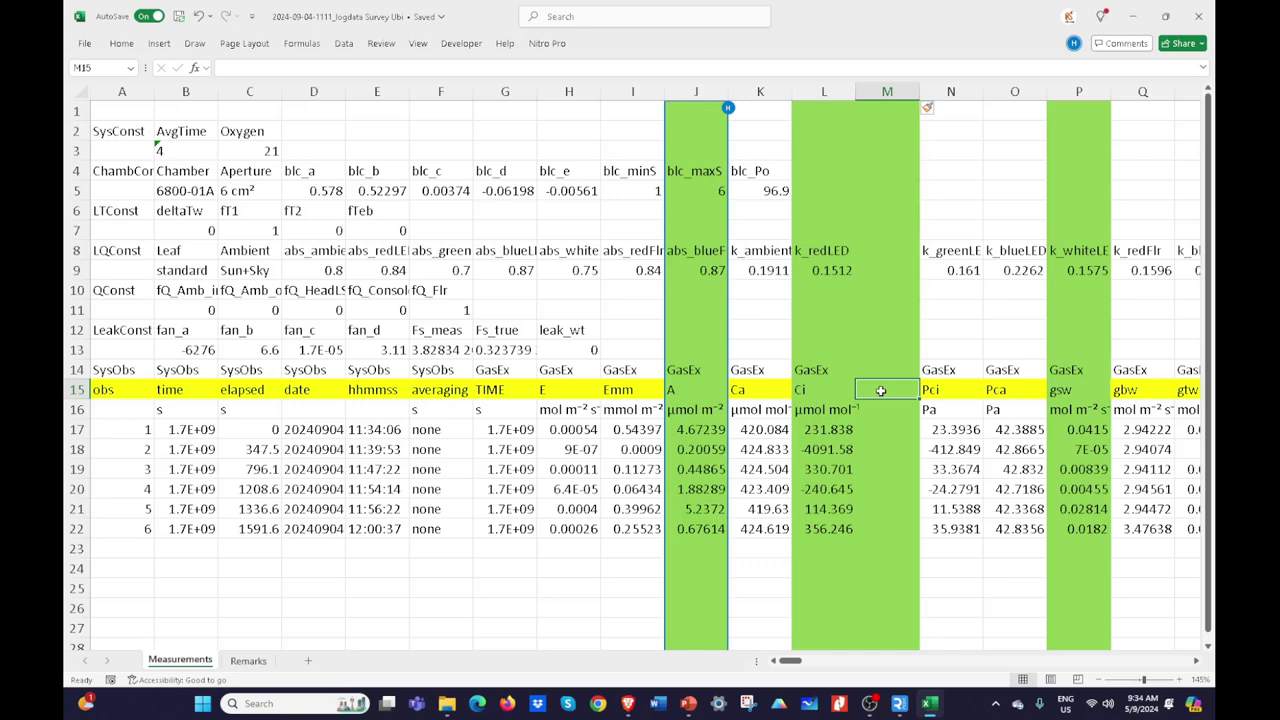
{"action": "type", "text": "C"}
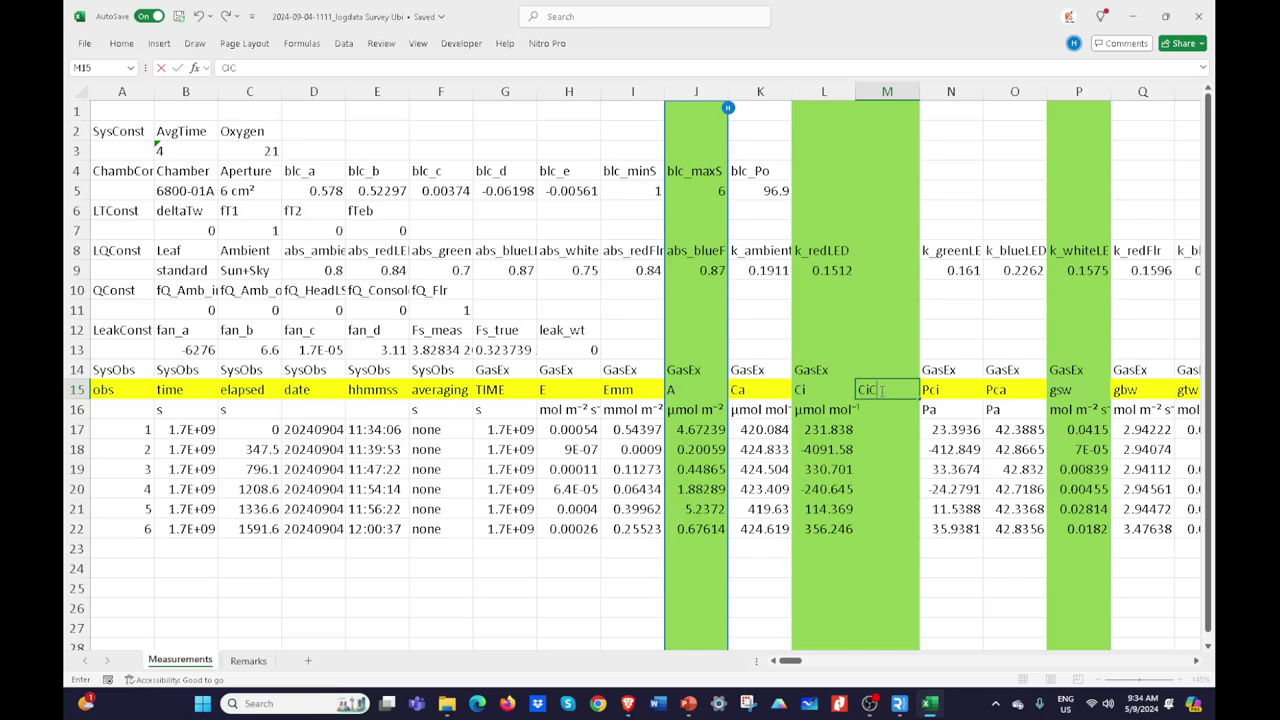
{"action": "type", "text": "i/Ca"}
{"action": "key", "text": "Return"}
Step: Enter a formula in M17, under the Ci/Ca header, that divides L17 by J17
{"action": "left_click", "coordinate": [886, 428]}
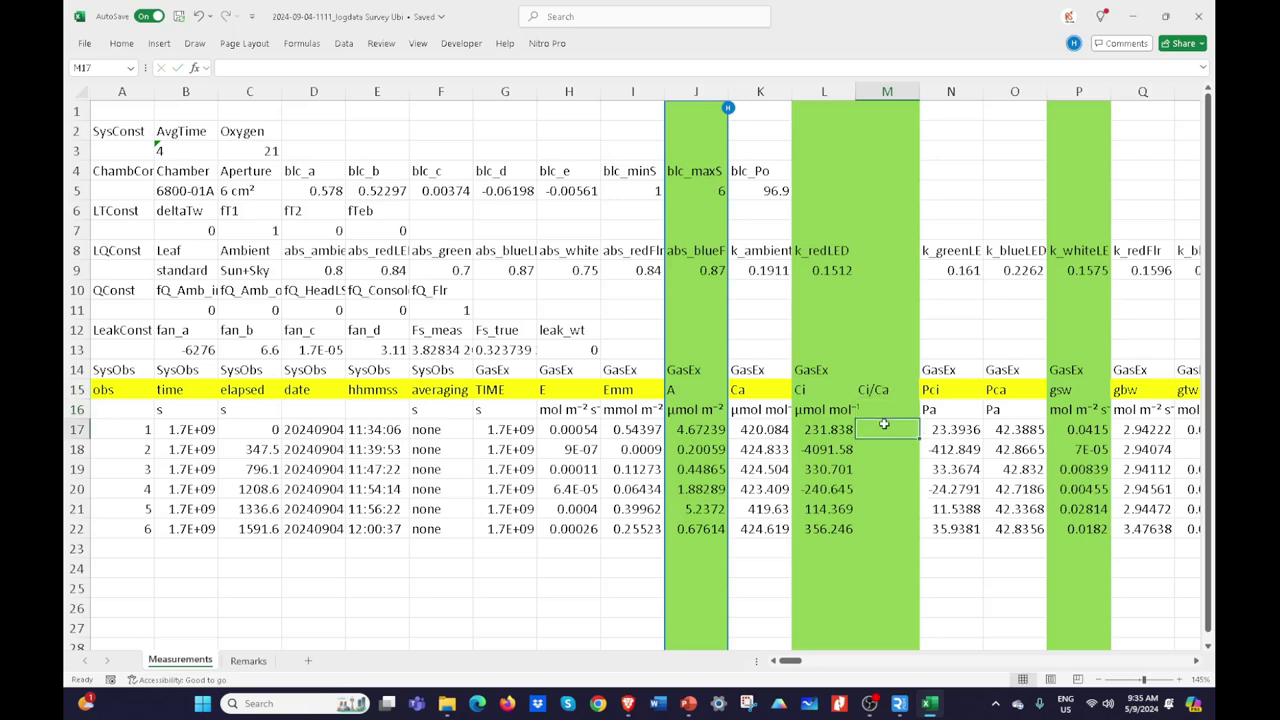
{"action": "type", "text": "="}
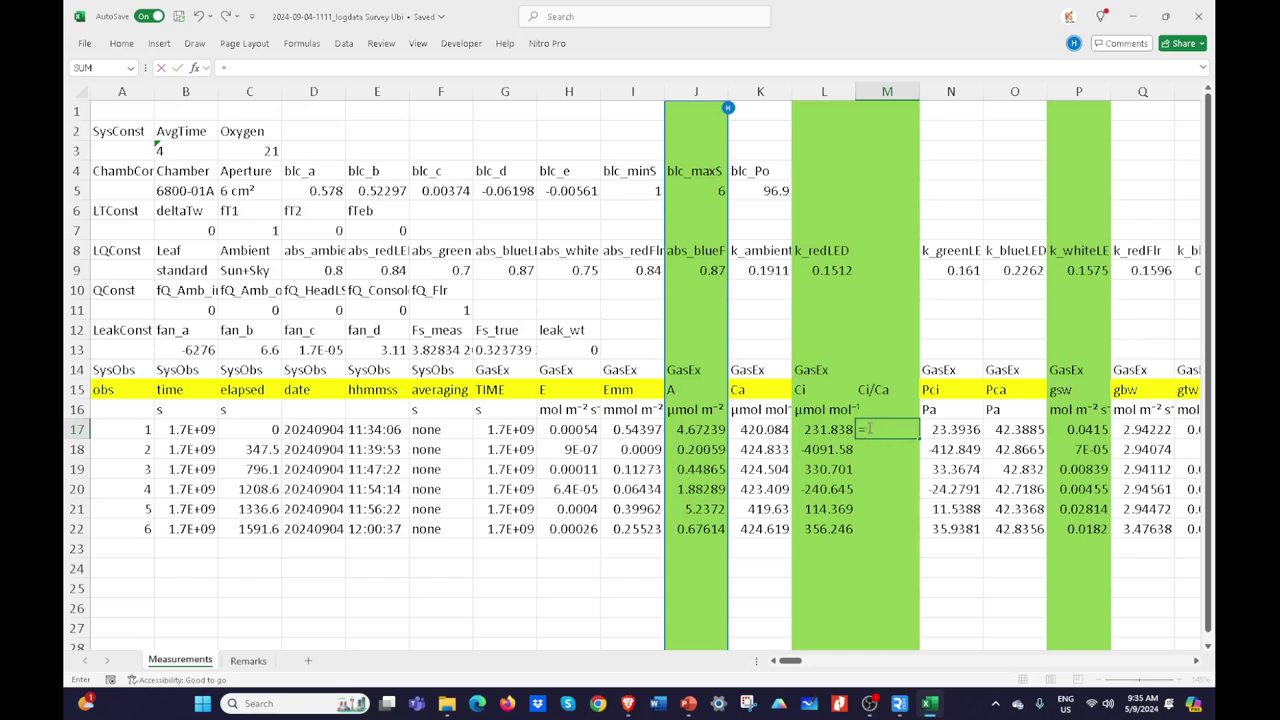
{"action": "left_click", "coordinate": [818, 429]}
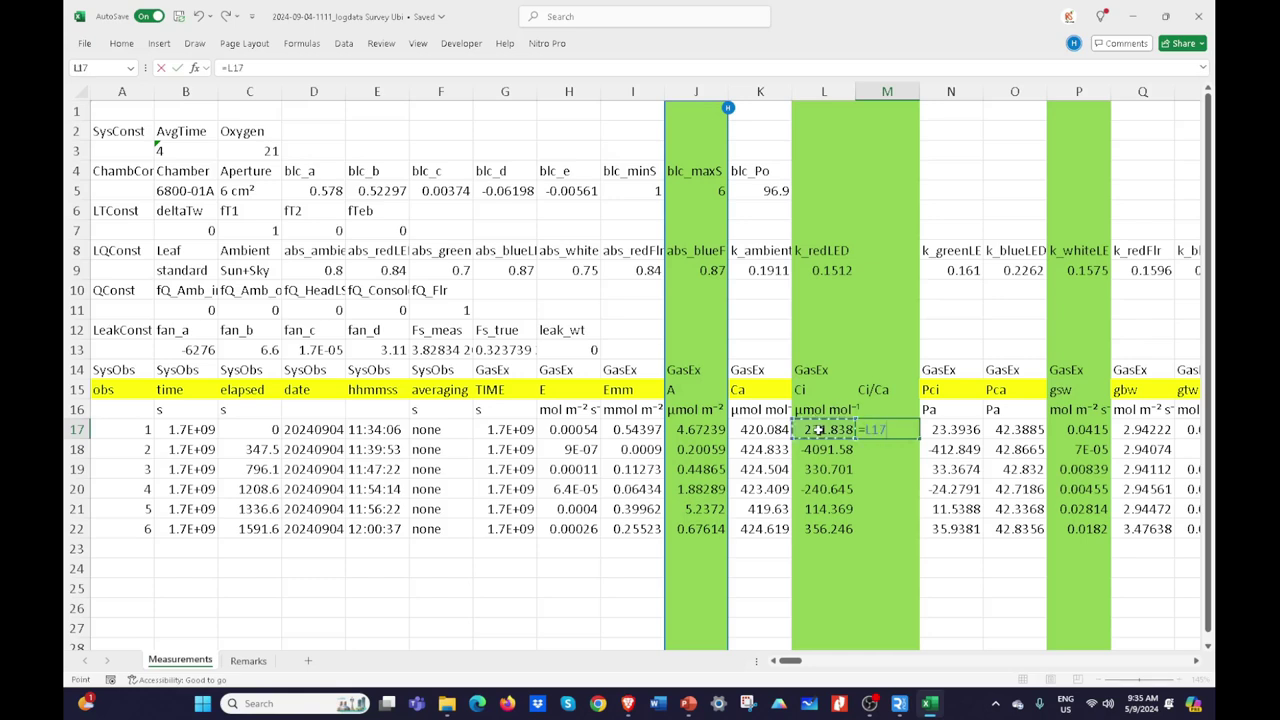
{"action": "type", "text": "/"}
{"action": "left_click", "coordinate": [714, 425]}
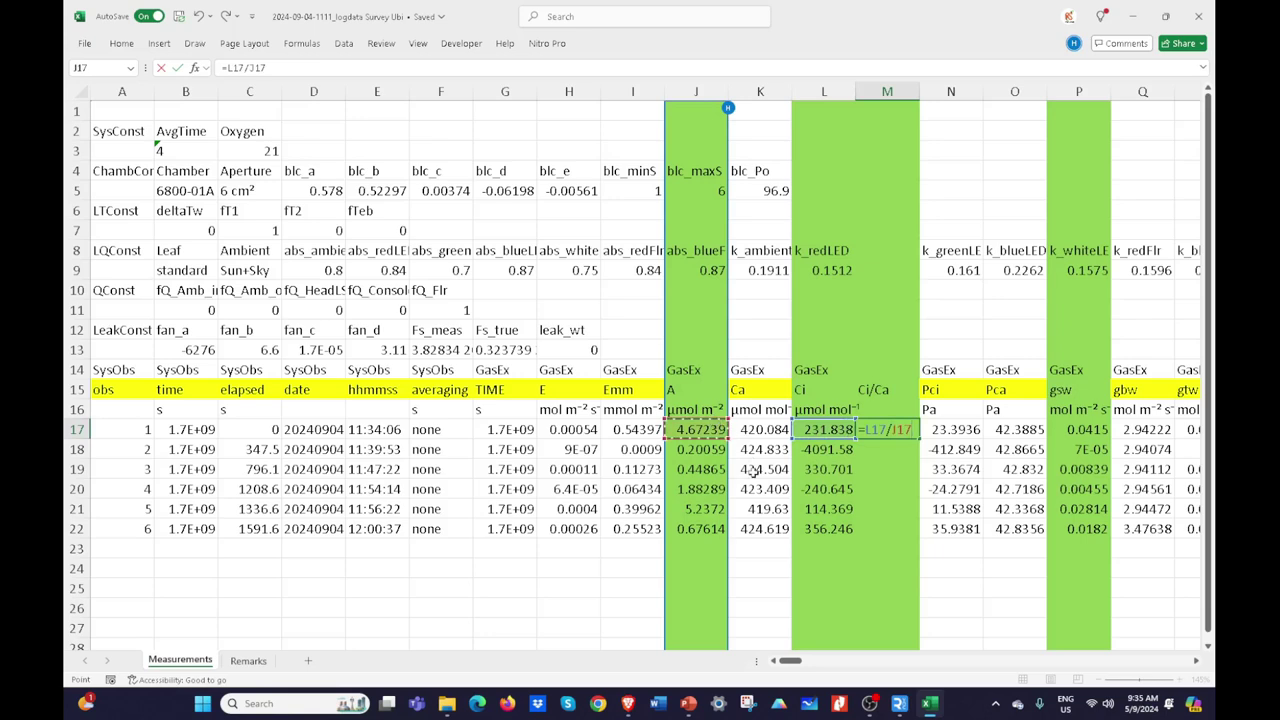
{"action": "key", "text": "Return"}
Step: Check the Ci formula in L17, and correct the Ci/Ca formula in M17 to =L17/K17
{"action": "left_click", "coordinate": [916, 436]}
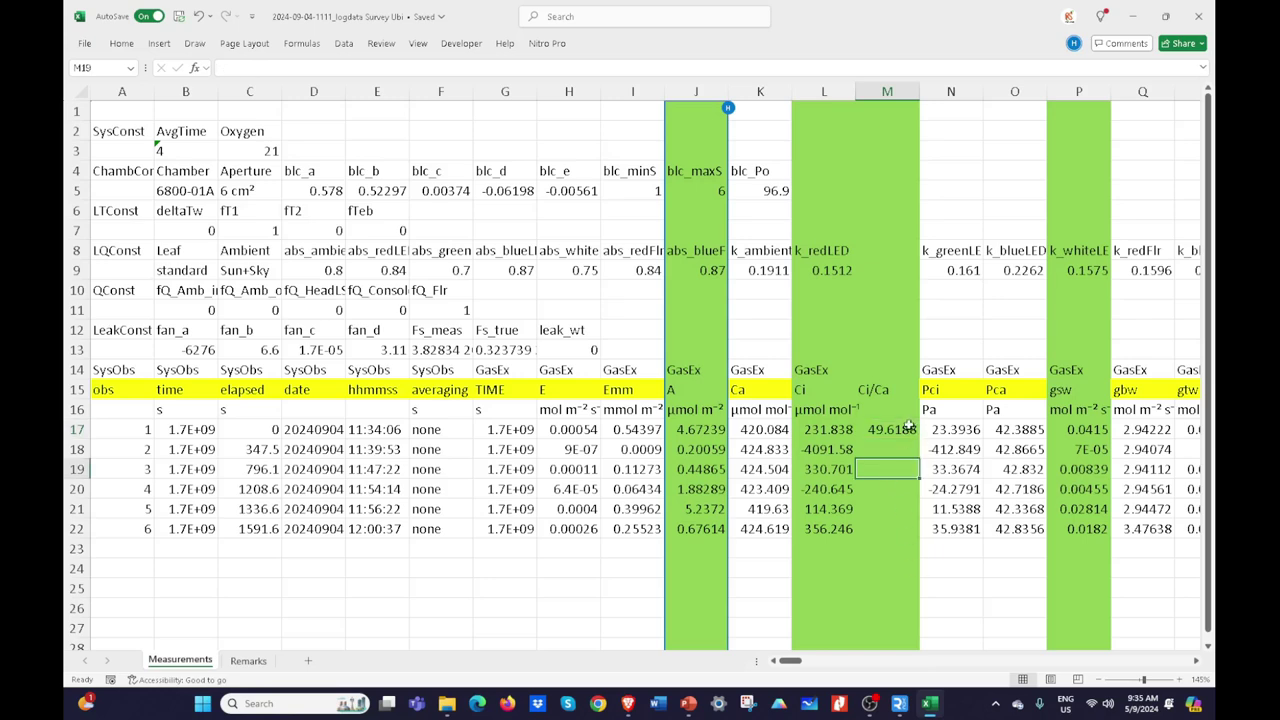
{"action": "left_click", "coordinate": [907, 451]}
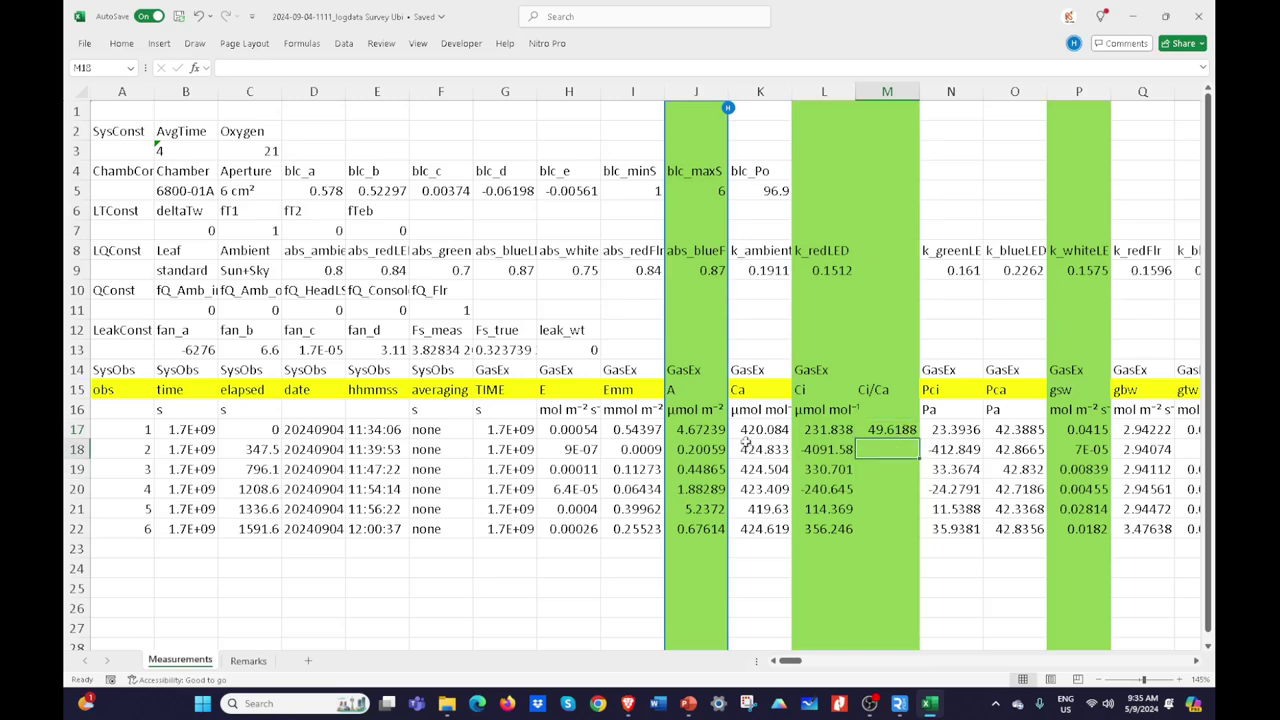
{"action": "double_click", "coordinate": [829, 437]}
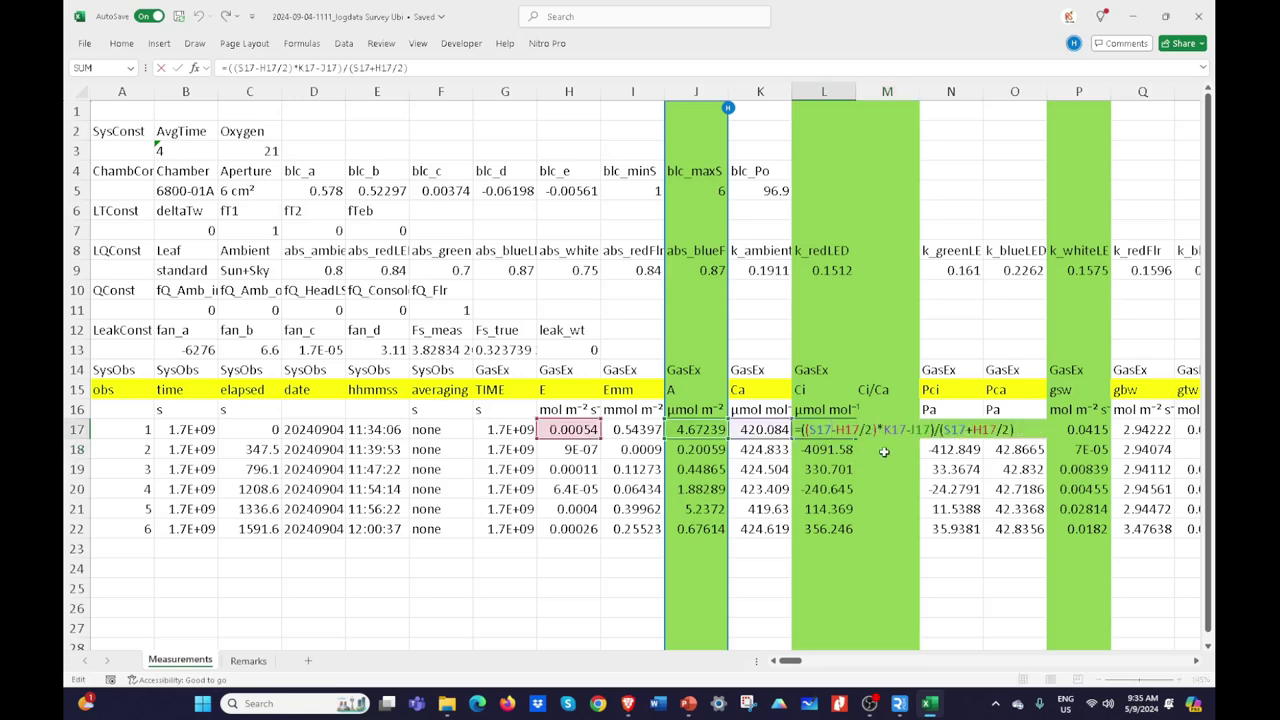
{"action": "key", "text": "Escape"}
{"action": "left_click", "coordinate": [889, 429]}
{"action": "type", "text": "=L17/J17"}
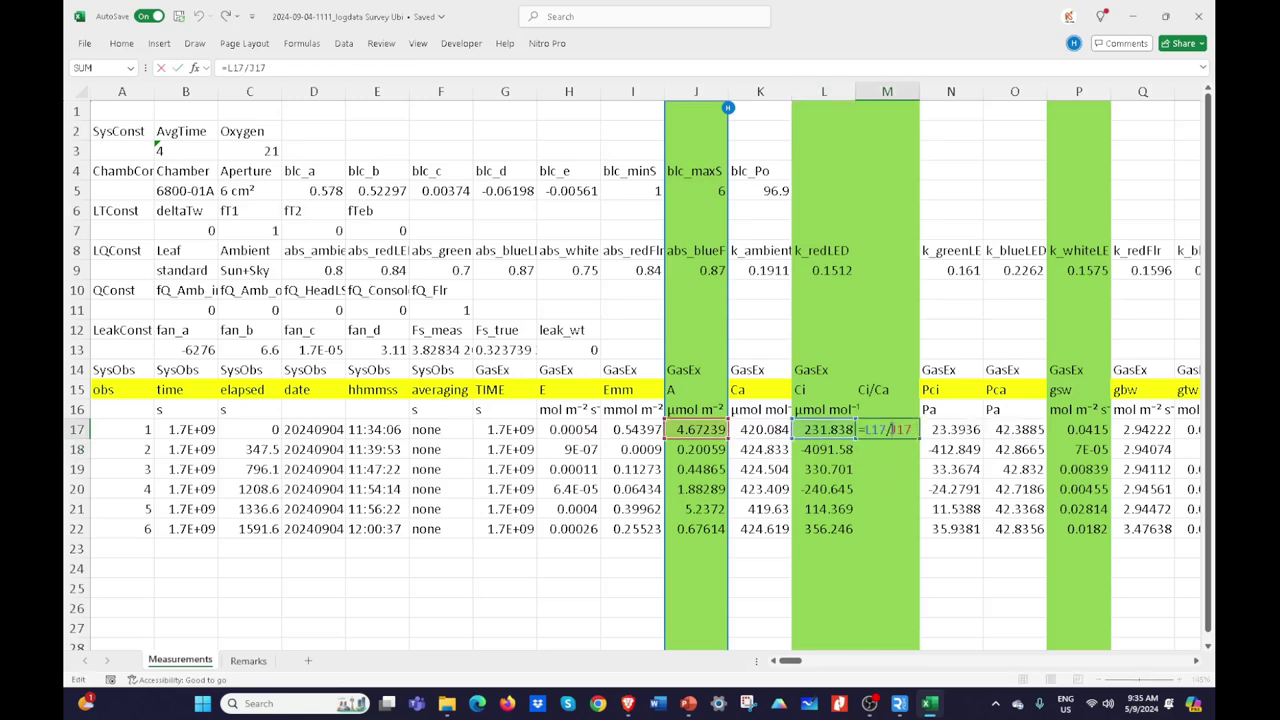
{"action": "left_click", "coordinate": [738, 432]}
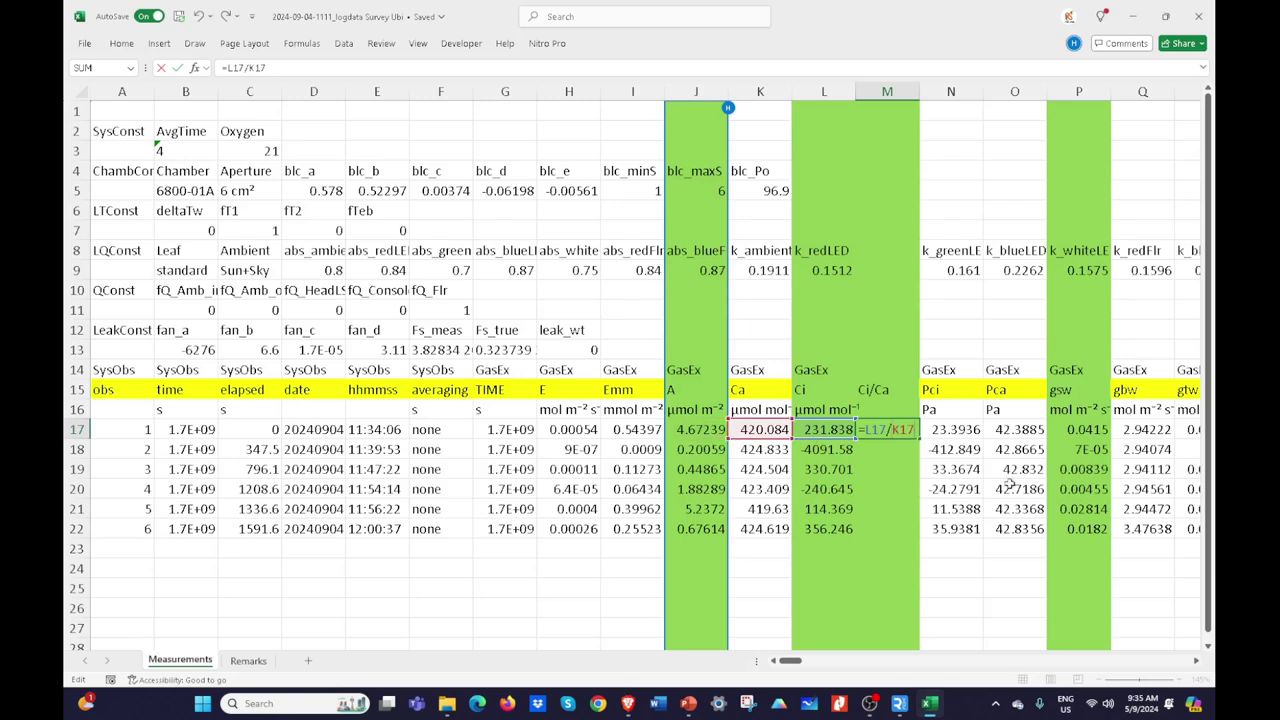
{"action": "key", "text": "Return"}
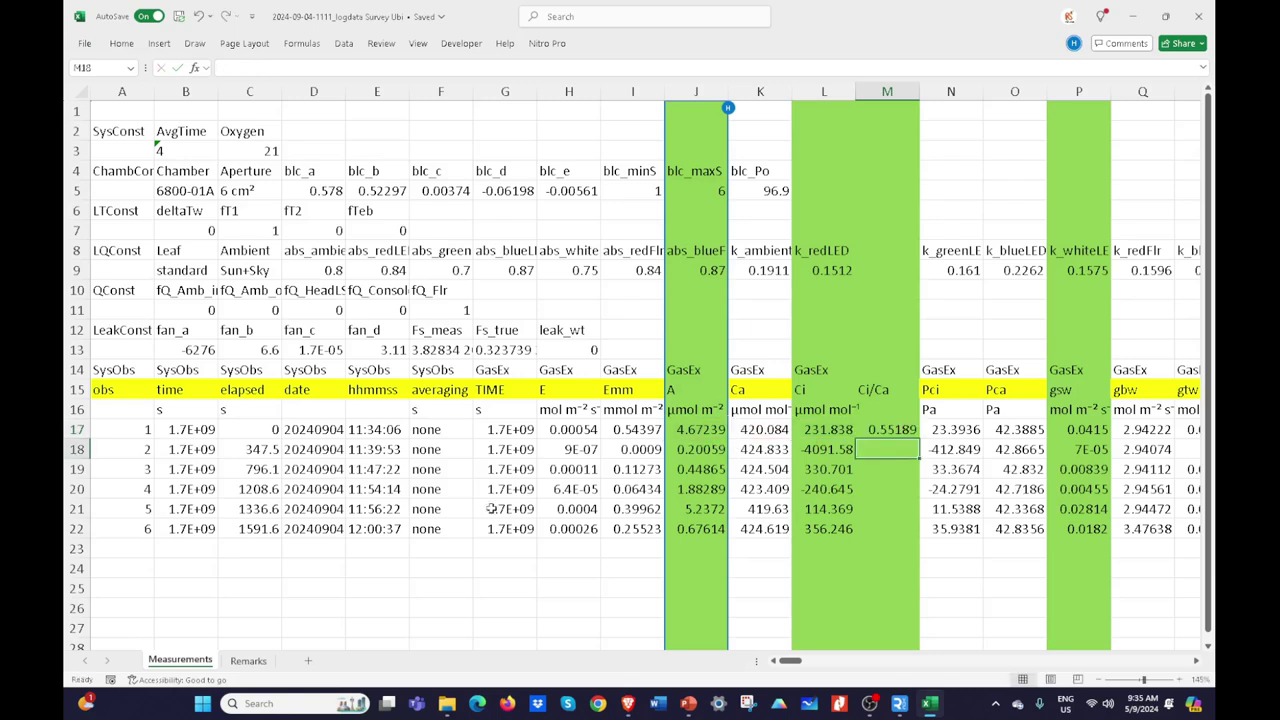
Step: Copy the Ci/Ca formula from M17 down through M22
{"action": "left_click", "coordinate": [880, 432]}
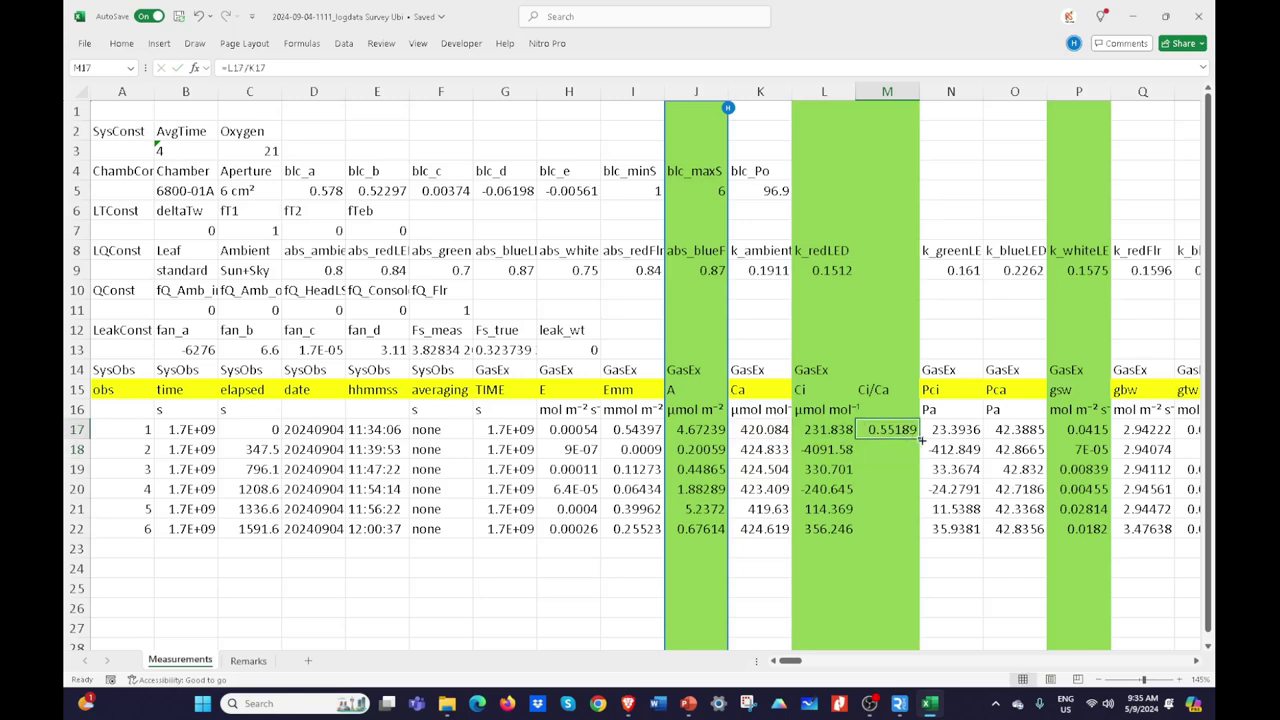
{"action": "double_click", "coordinate": [916, 438]}
{"action": "left_click", "coordinate": [838, 592]}
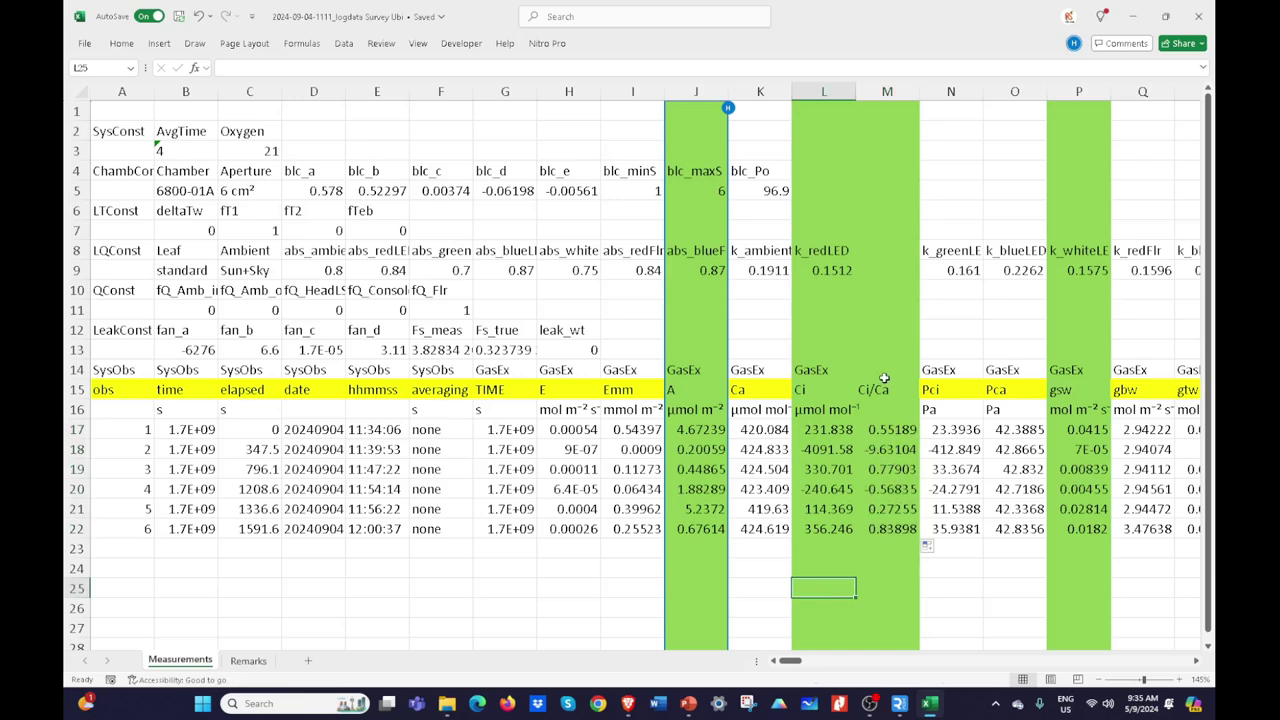
Step: Fill the whole Ci/Ca column M with light pink
{"action": "left_click", "coordinate": [878, 92]}
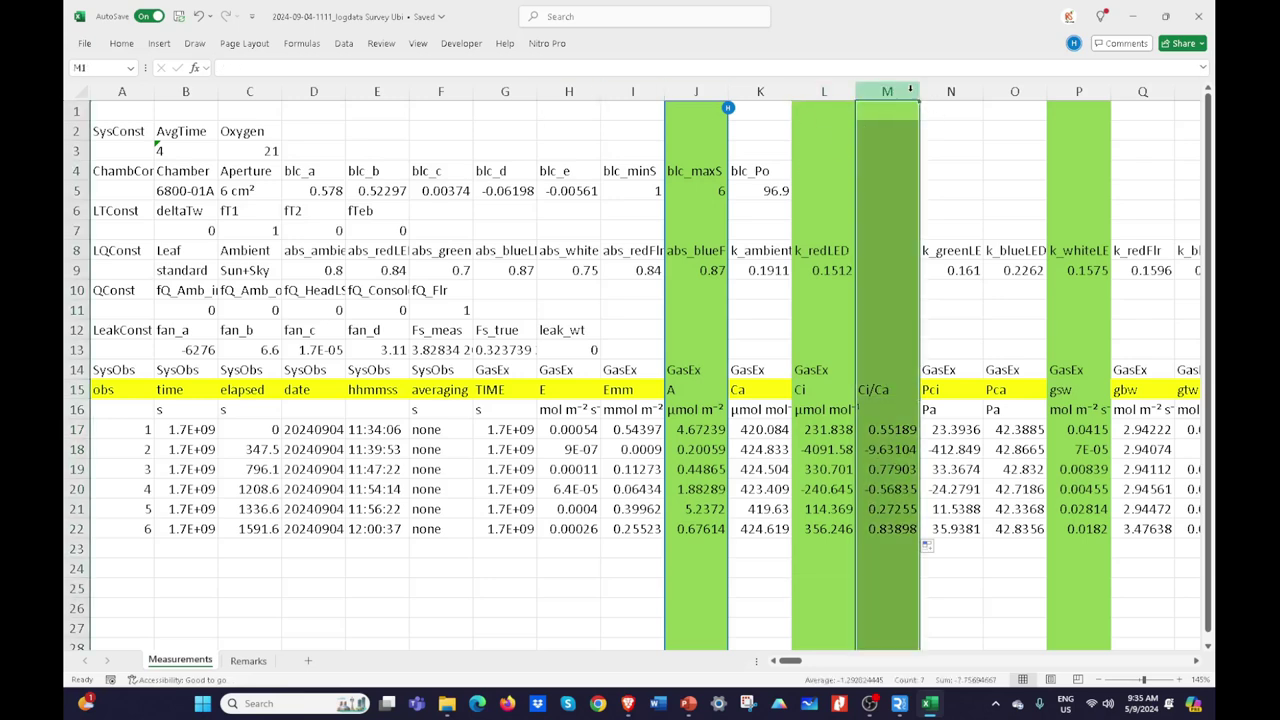
{"action": "right_click", "coordinate": [910, 90]}
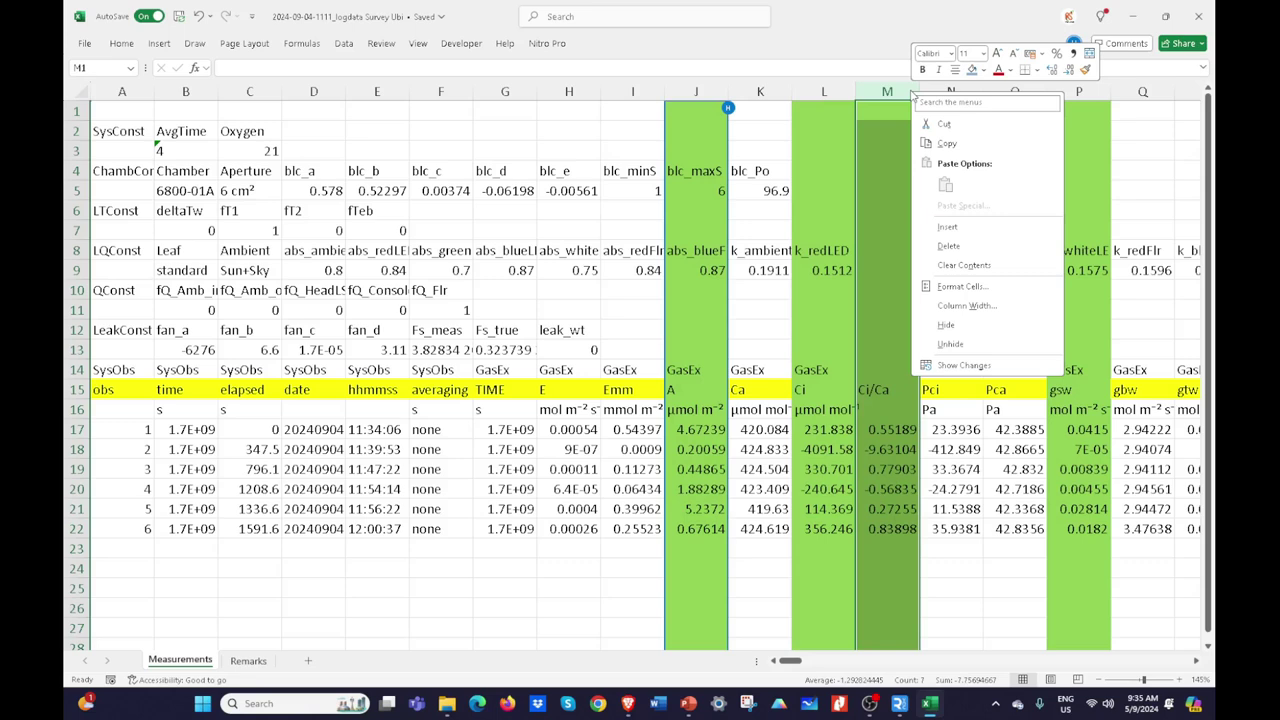
{"action": "left_click", "coordinate": [987, 72]}
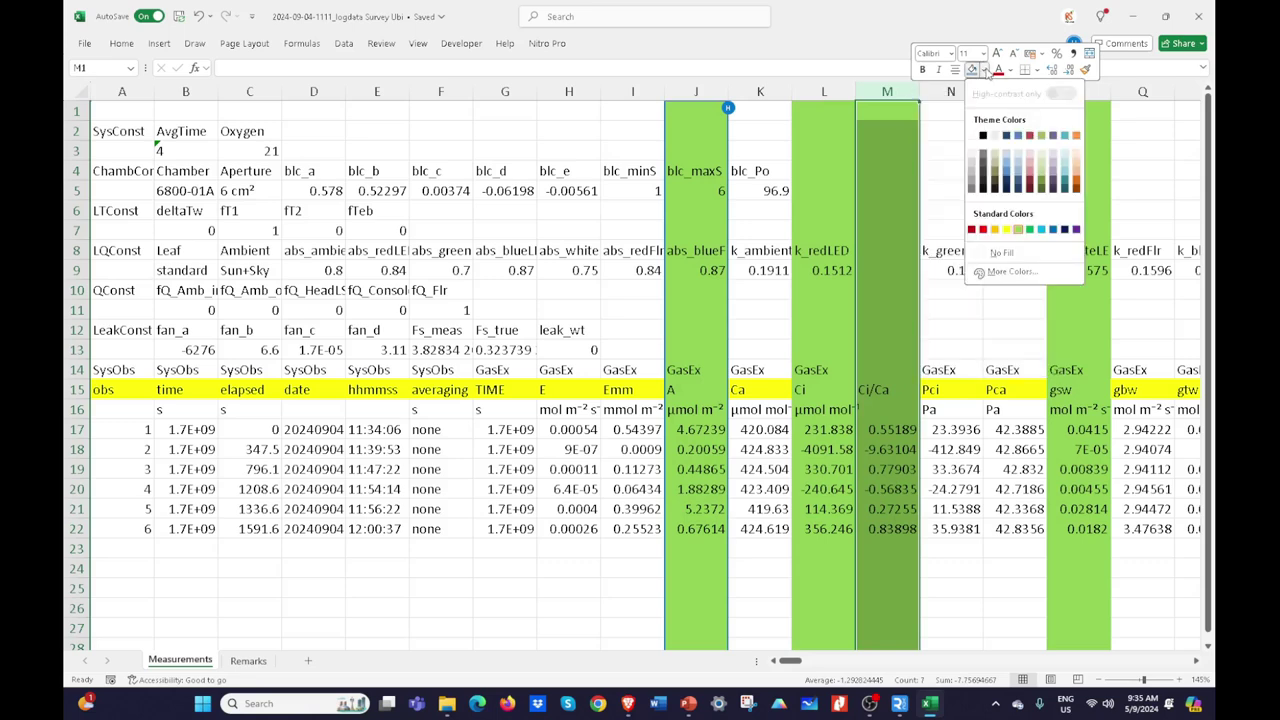
{"action": "left_click", "coordinate": [1032, 174]}
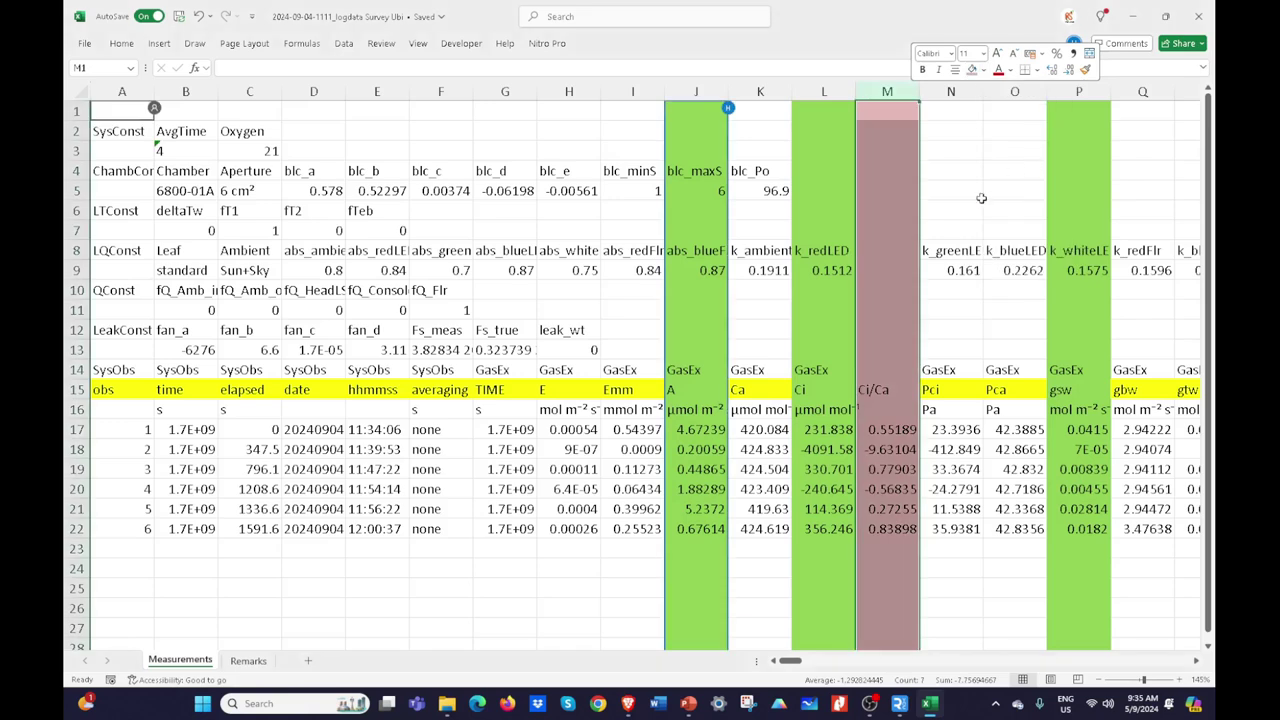
{"action": "left_click", "coordinate": [910, 118]}
{"action": "left_click", "coordinate": [921, 124]}
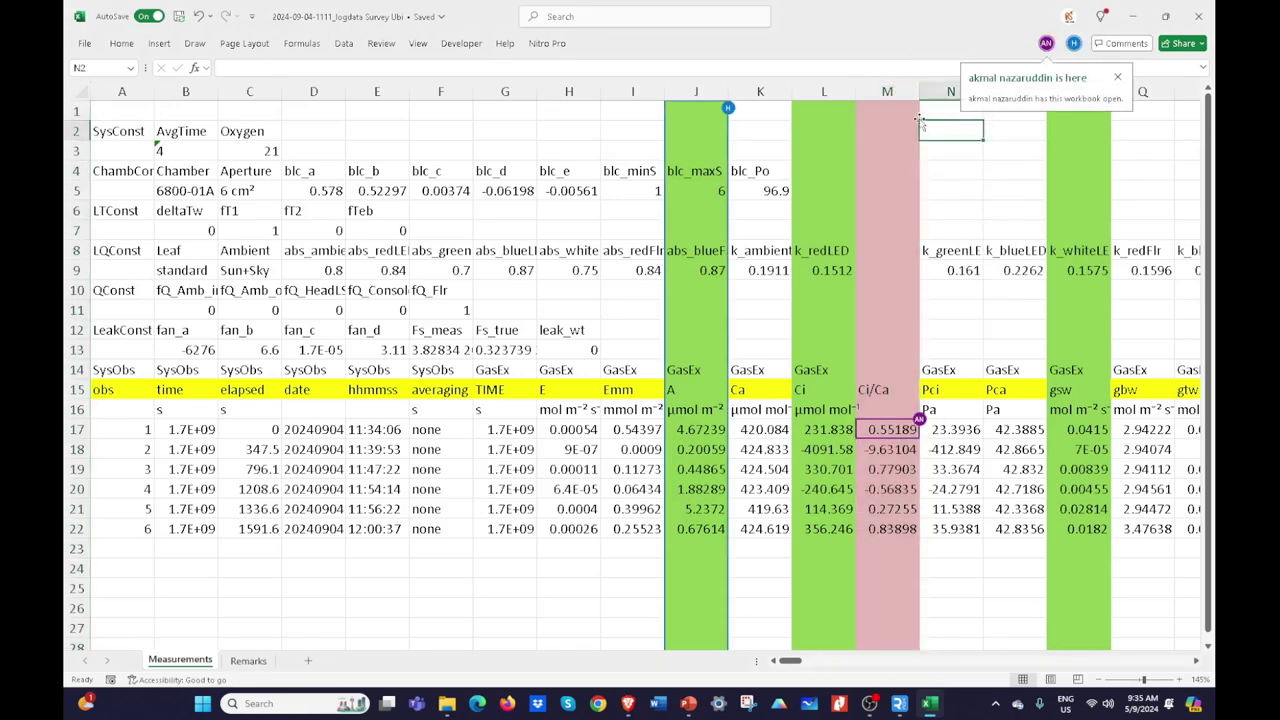
{"action": "left_click", "coordinate": [903, 183]}
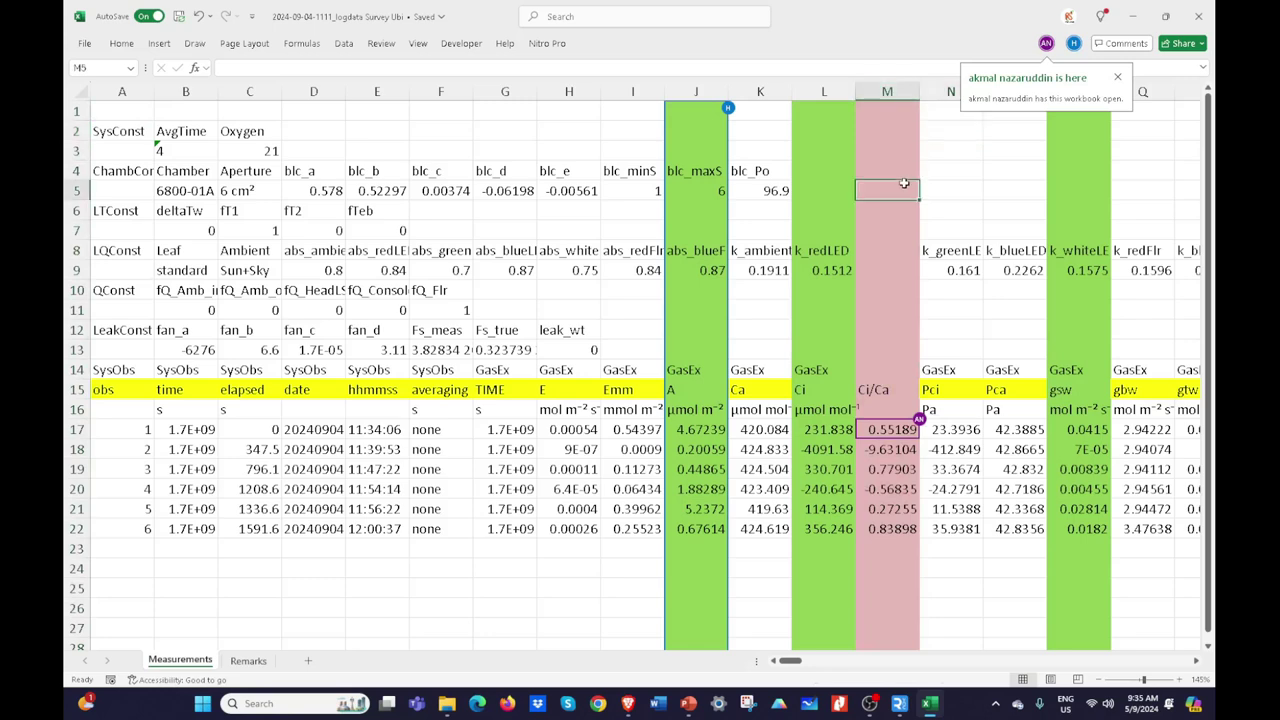
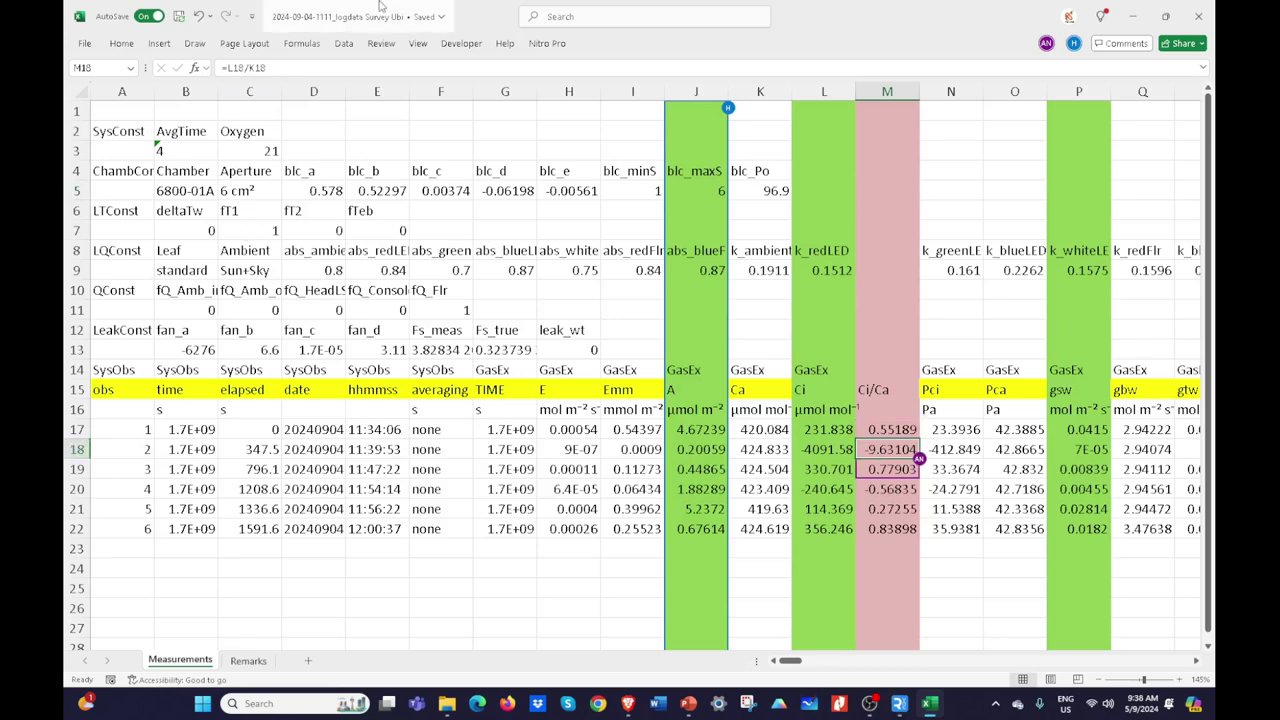
Step: Change the font colour of rows 18, 20 and 21 to red
{"action": "left_click", "coordinate": [77, 449]}
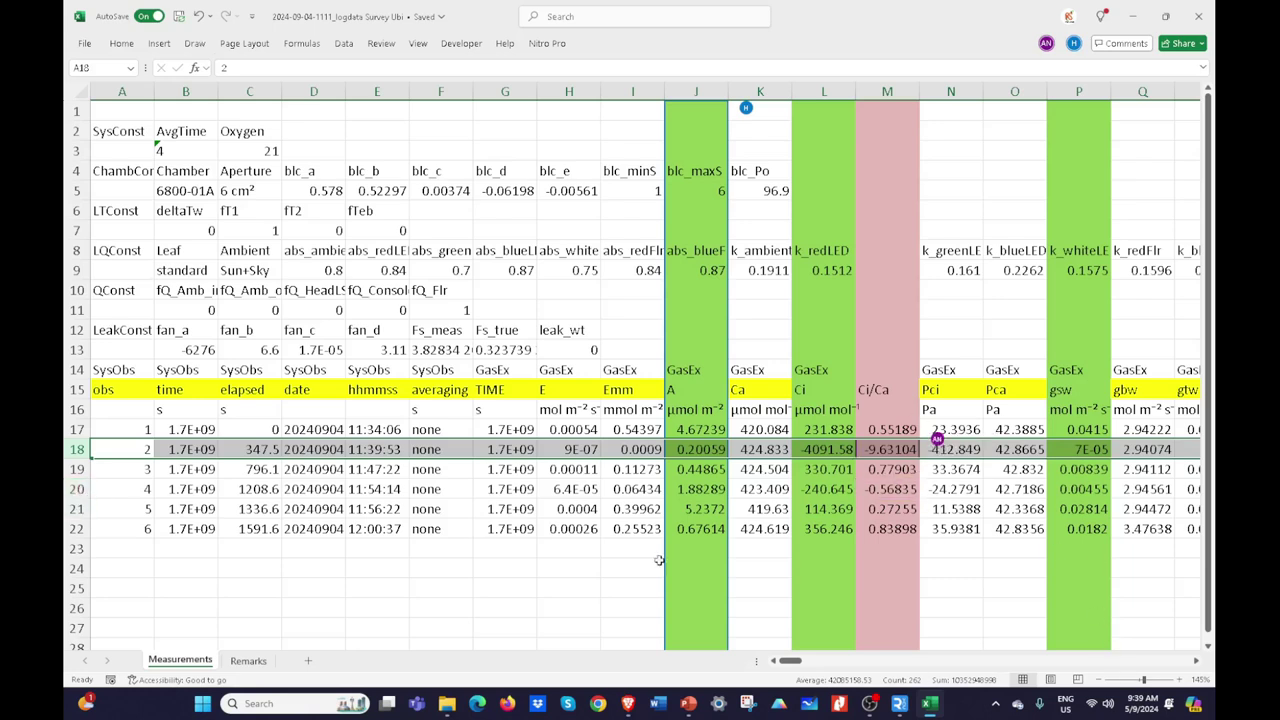
{"action": "left_click", "coordinate": [76, 489], "text": "ctrl"}
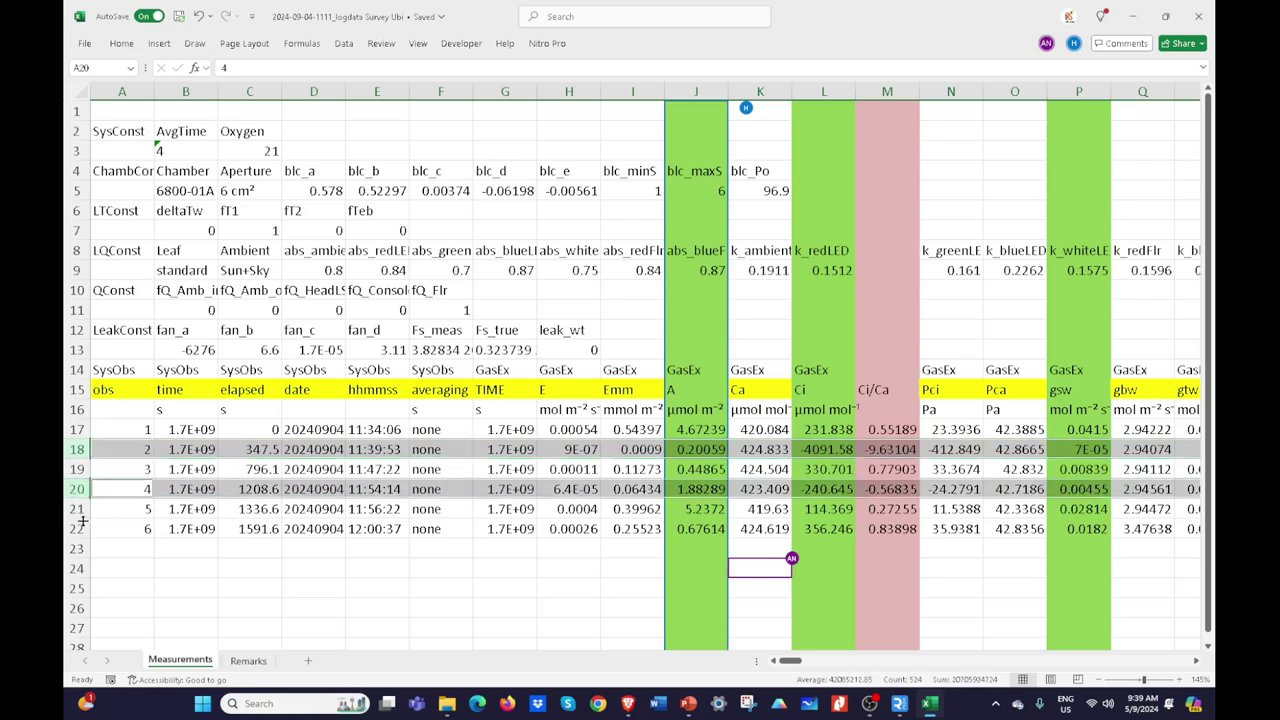
{"action": "left_click", "coordinate": [74, 509], "text": "ctrl"}
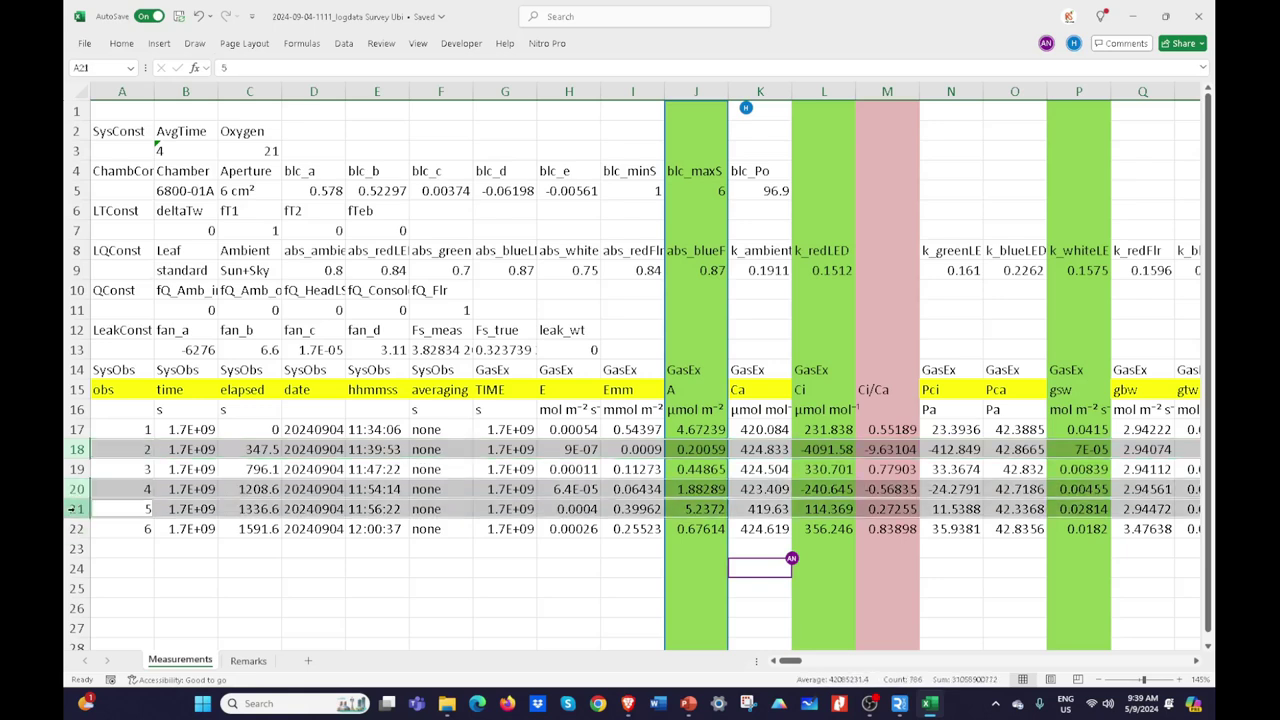
{"action": "right_click", "coordinate": [72, 449]}
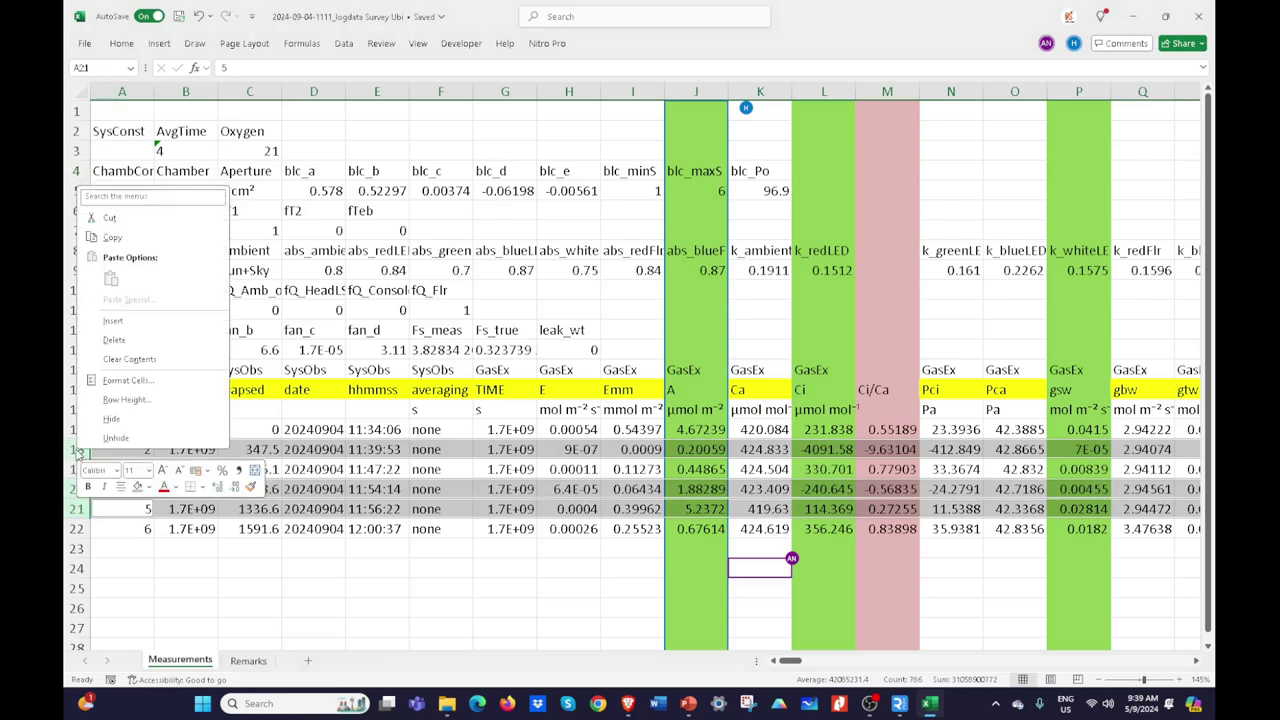
{"action": "left_click", "coordinate": [164, 487]}
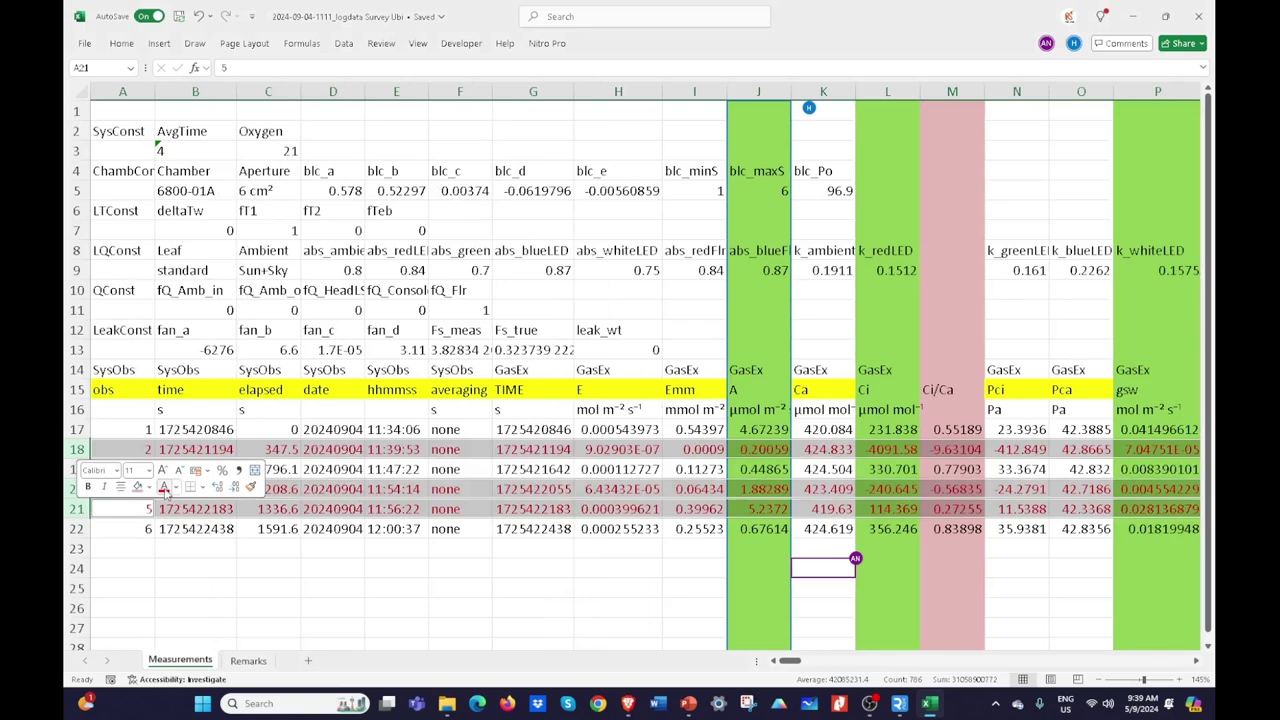
{"action": "left_click", "coordinate": [540, 586]}
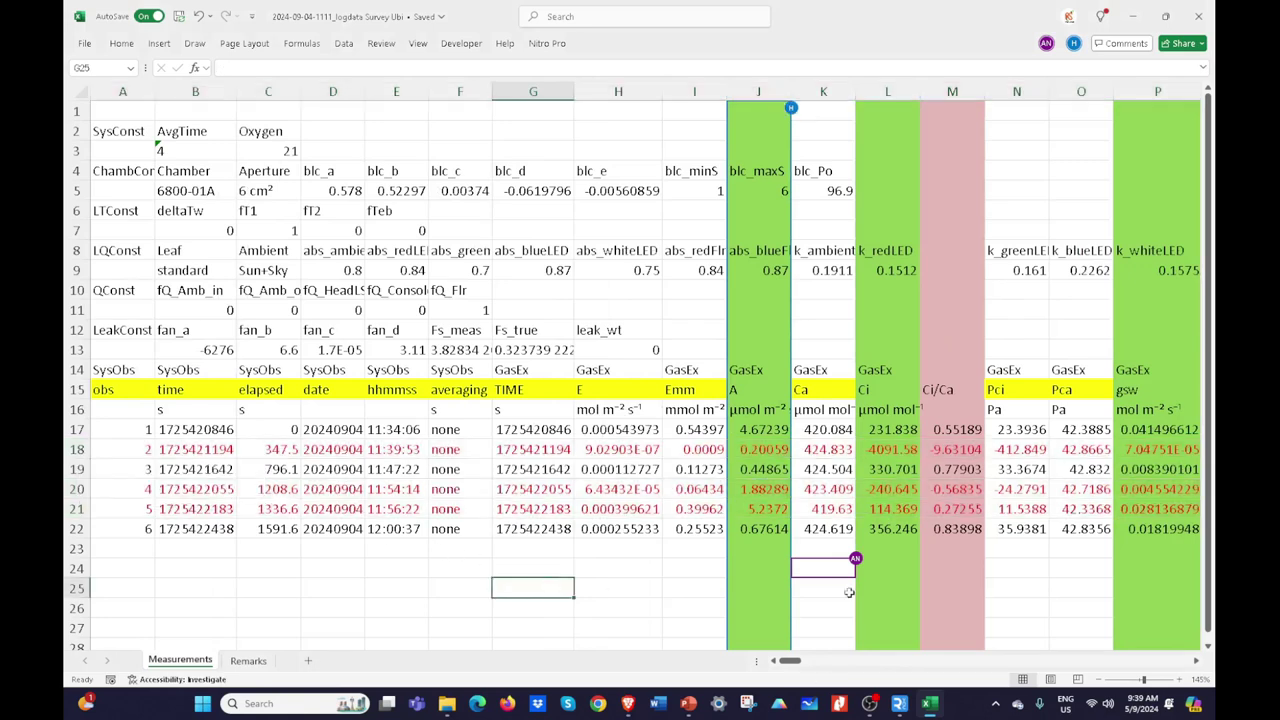
Step: Review the Ci/Ca ratios in column M and the Ci values in L18 and L20
{"action": "left_click", "coordinate": [960, 368]}
{"action": "left_click", "coordinate": [958, 428]}
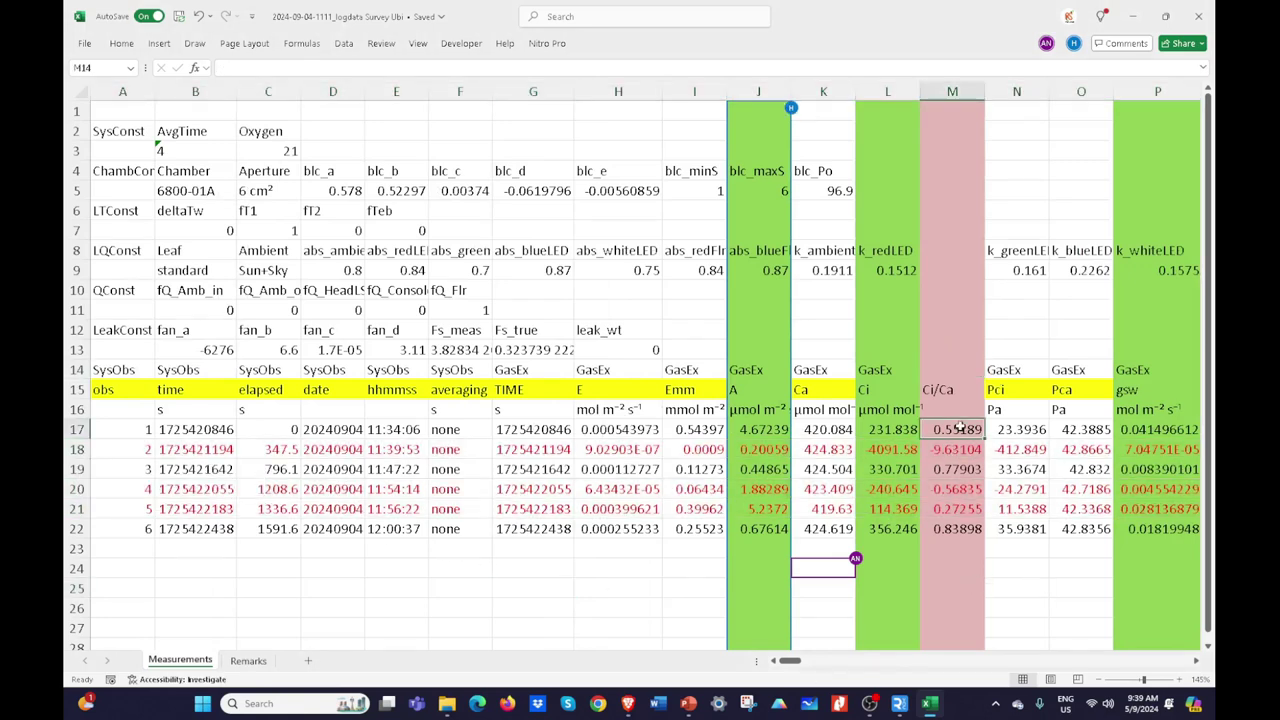
{"action": "left_click", "coordinate": [960, 91]}
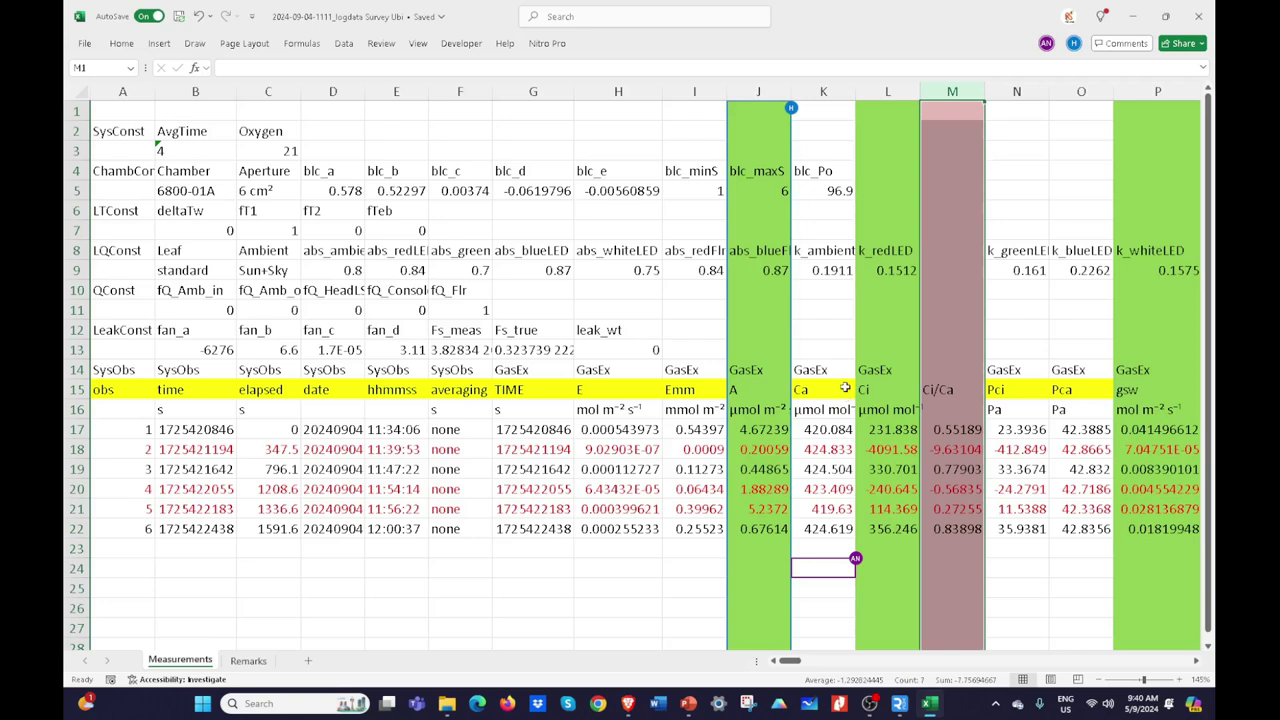
{"action": "left_click", "coordinate": [897, 450]}
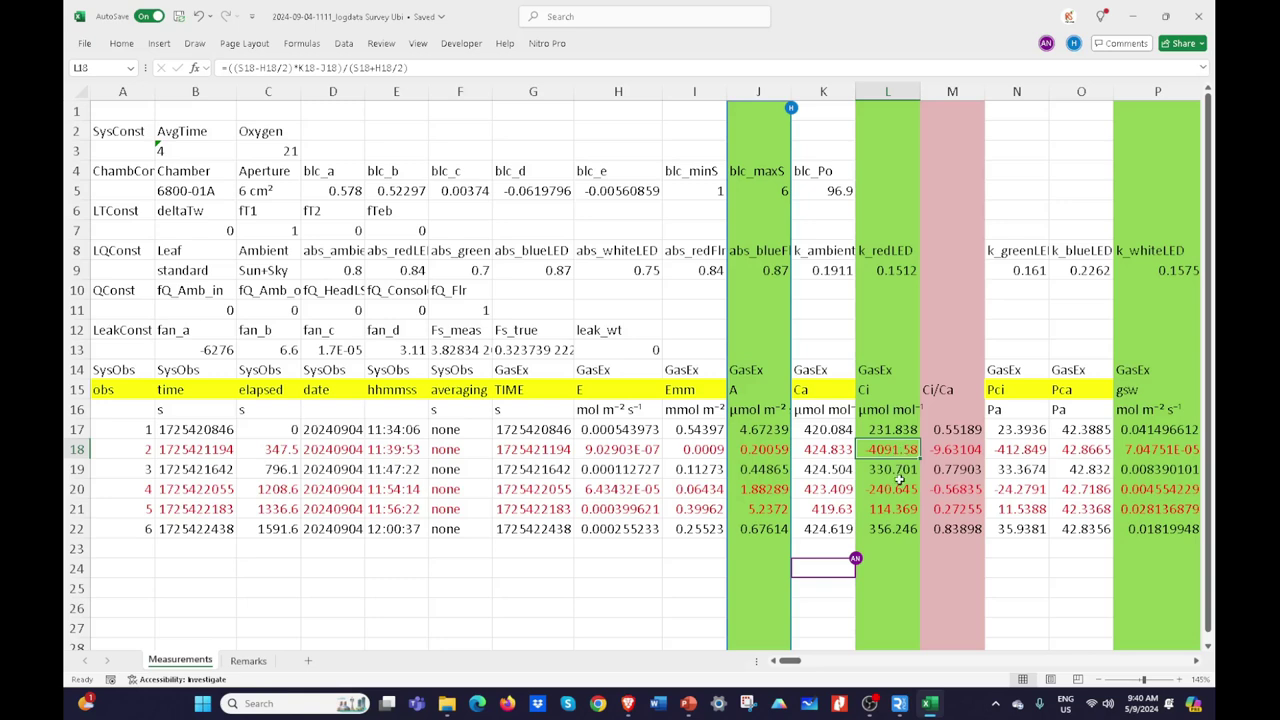
{"action": "left_click", "coordinate": [897, 491]}
{"action": "left_click", "coordinate": [878, 450]}
Step: Examine the gsw values in column P for the red observation rows 18, 20 and 21
{"action": "scroll", "coordinate": [1198, 664], "scroll_direction": "right", "scroll_amount": 5}
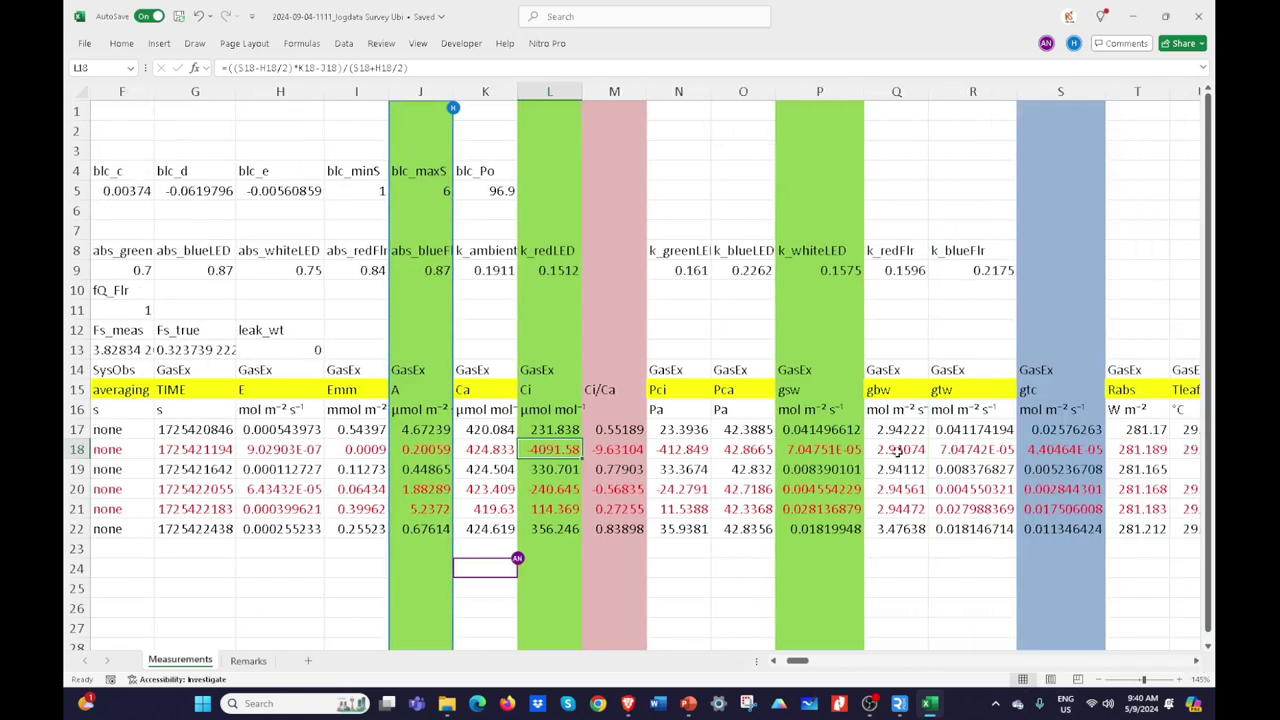
{"action": "left_click", "coordinate": [822, 471]}
{"action": "left_click", "coordinate": [818, 449]}
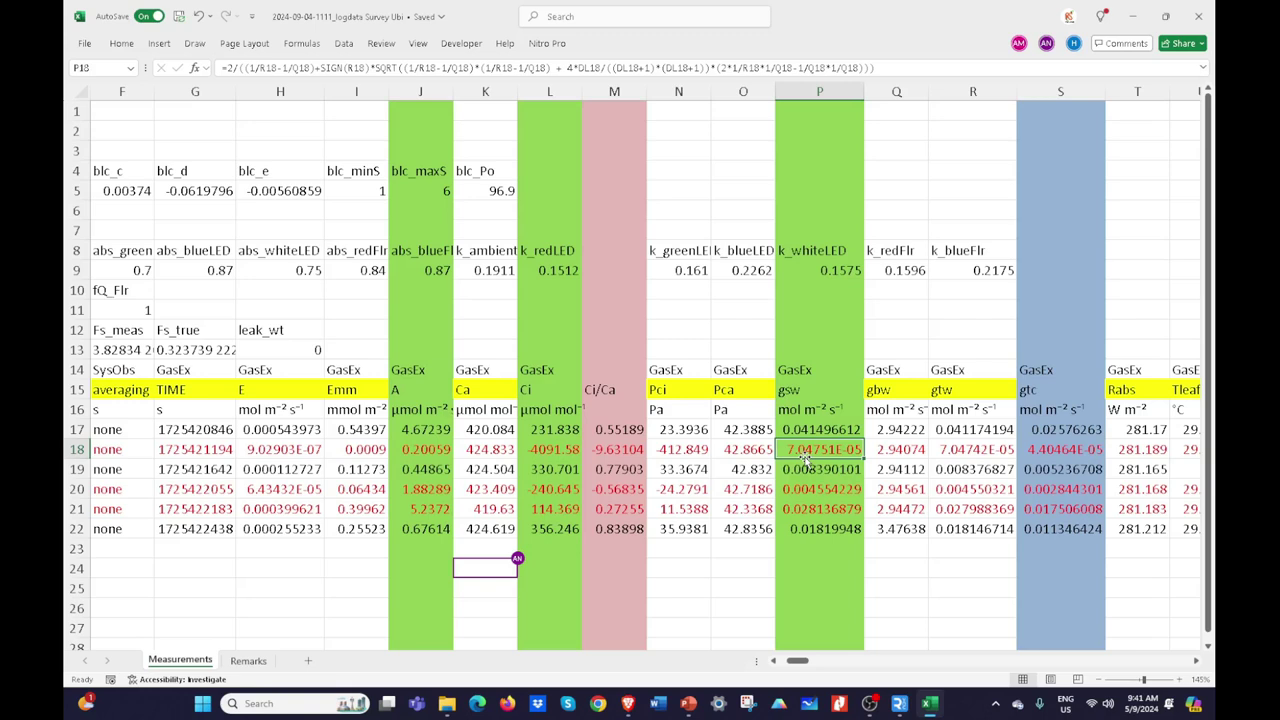
{"action": "left_click", "coordinate": [834, 494]}
{"action": "left_click", "coordinate": [832, 512]}
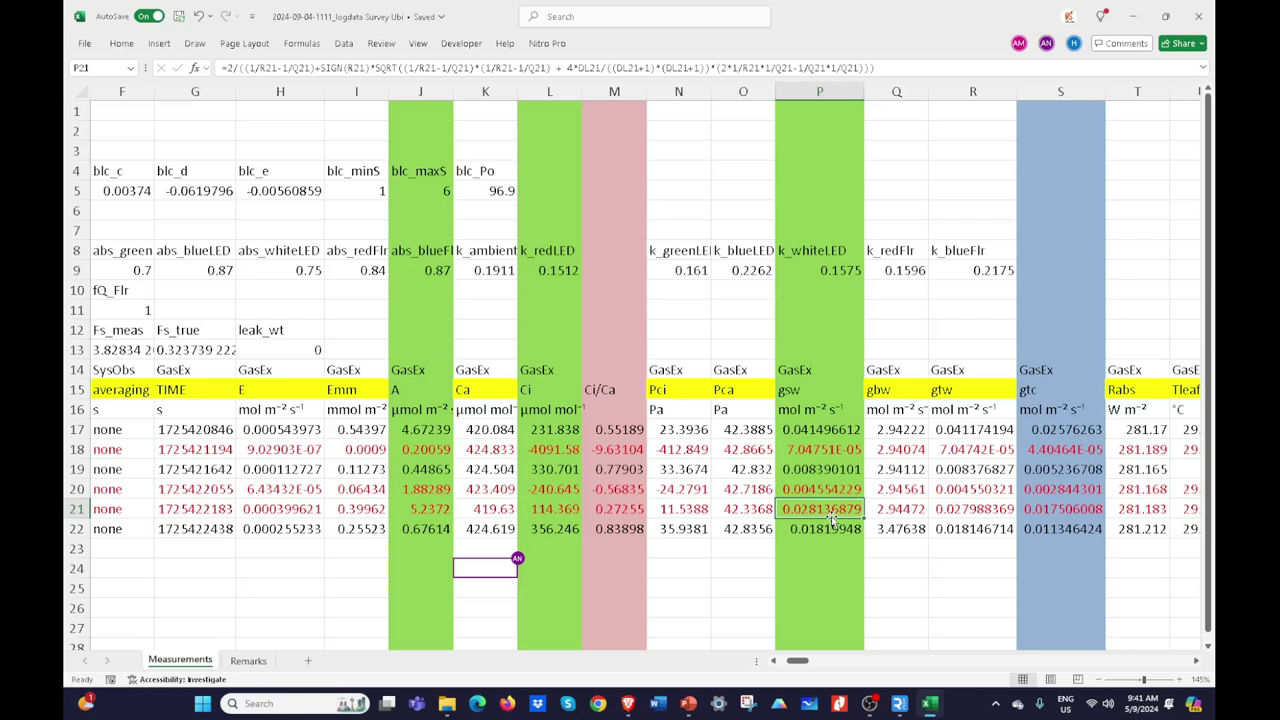
Step: Return to the start of the sheet, check observation numbers in A17 and A18, and select the whole obs column A
{"action": "left_click", "coordinate": [775, 663]}
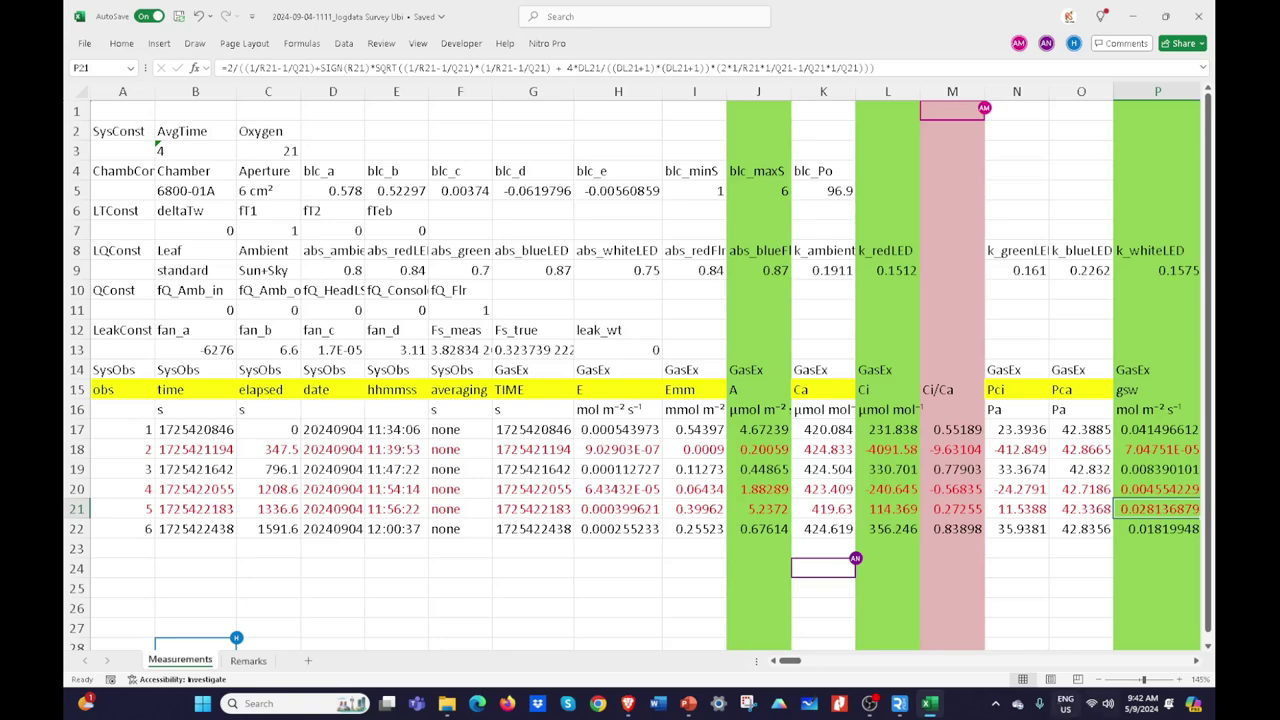
{"action": "left_click", "coordinate": [124, 431]}
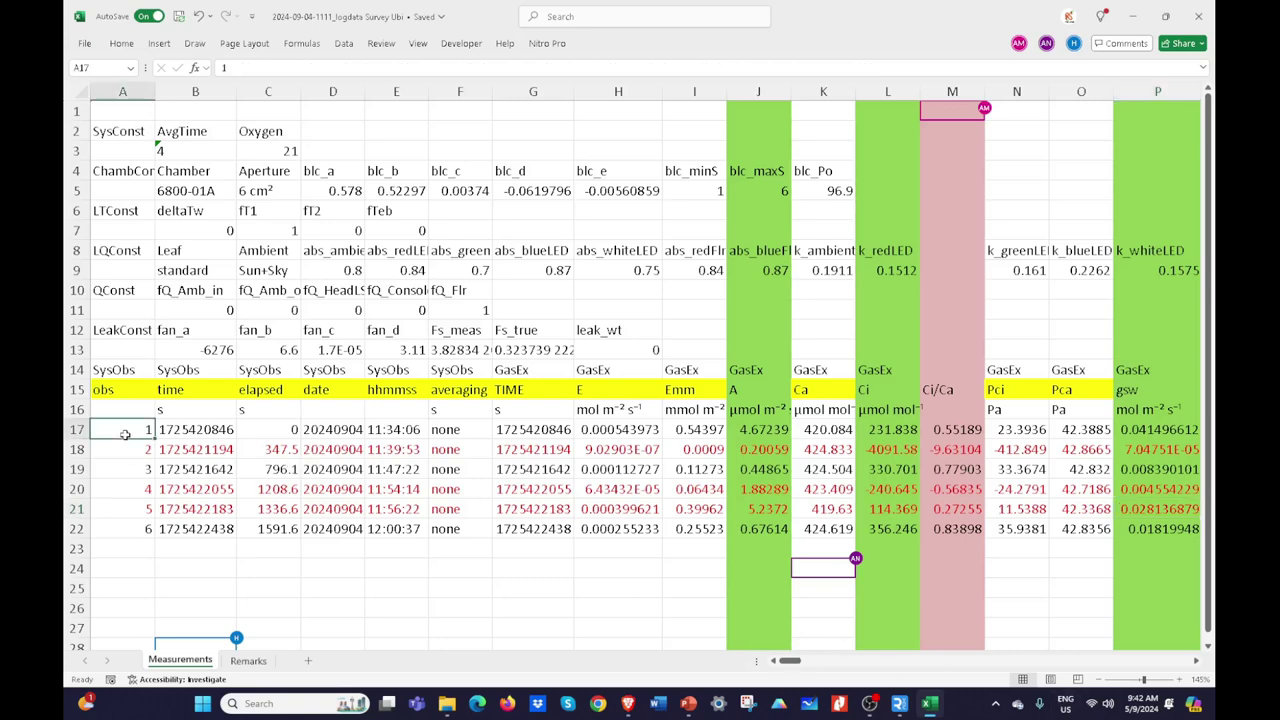
{"action": "left_click", "coordinate": [124, 449]}
{"action": "left_click", "coordinate": [123, 431]}
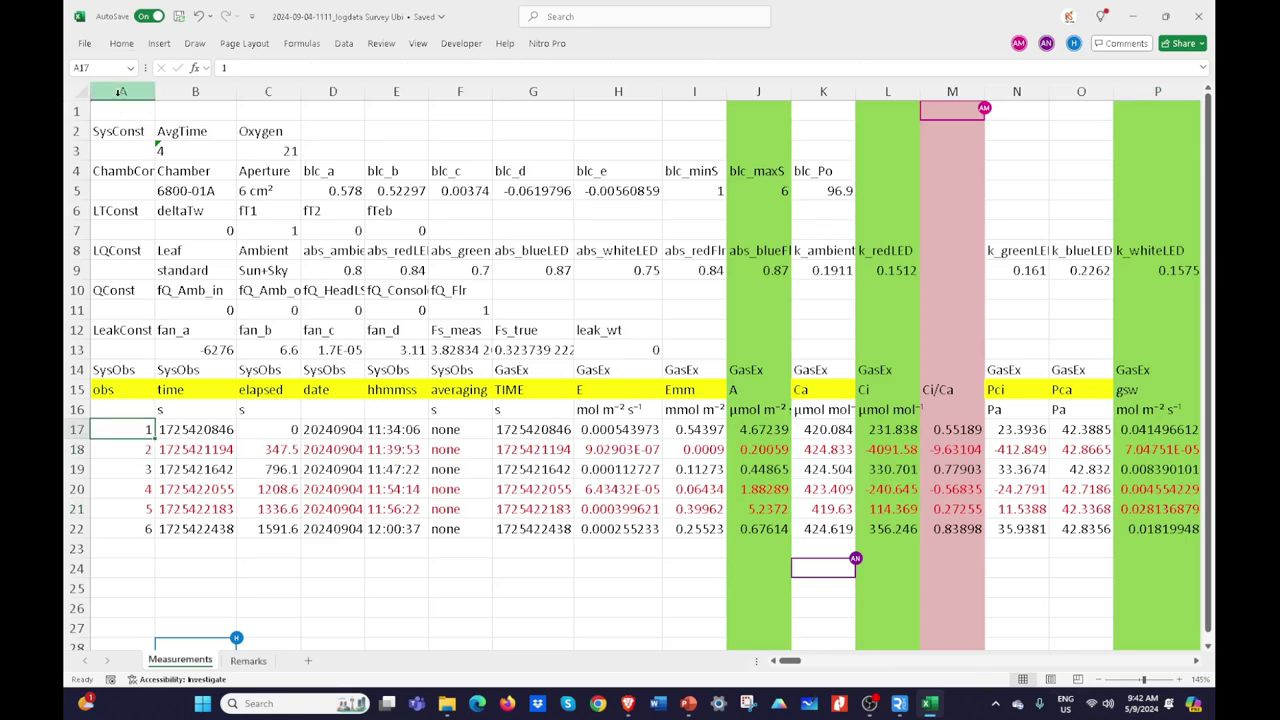
{"action": "left_click", "coordinate": [121, 91]}
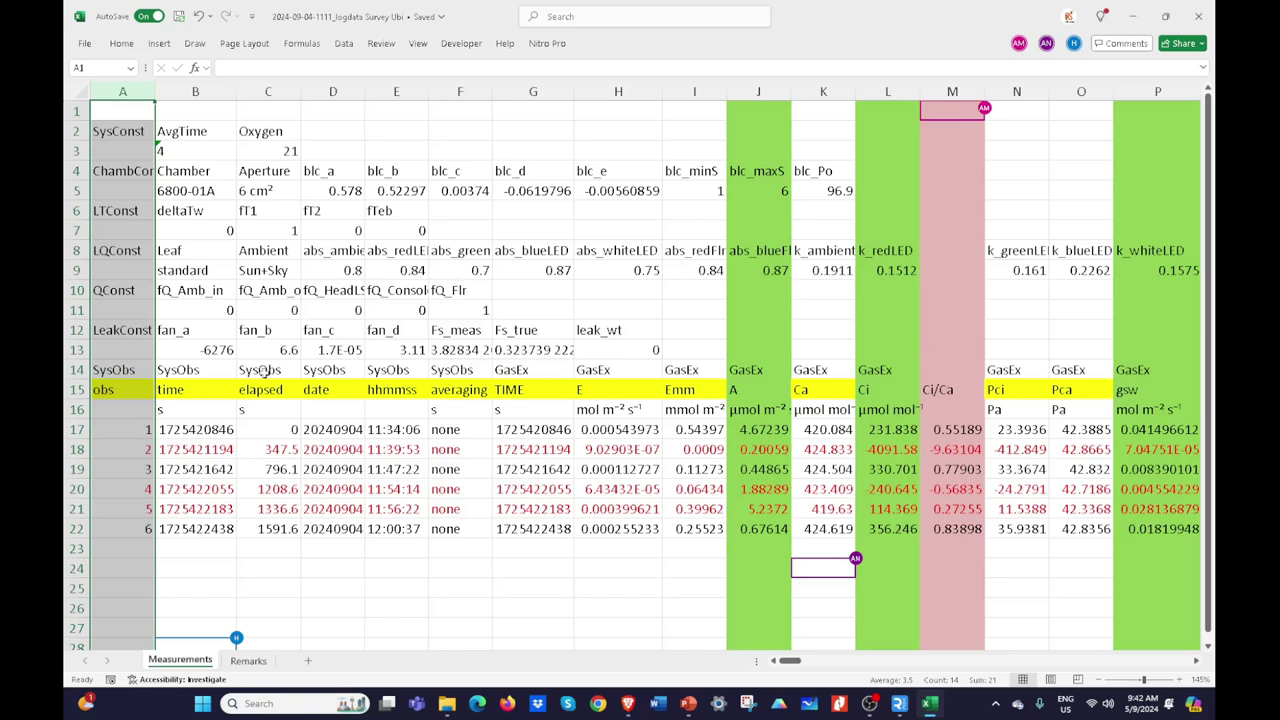
Step: Change the font colour of observation number 1 in A17 to green and select rows 17 and 18
{"action": "right_click", "coordinate": [145, 433]}
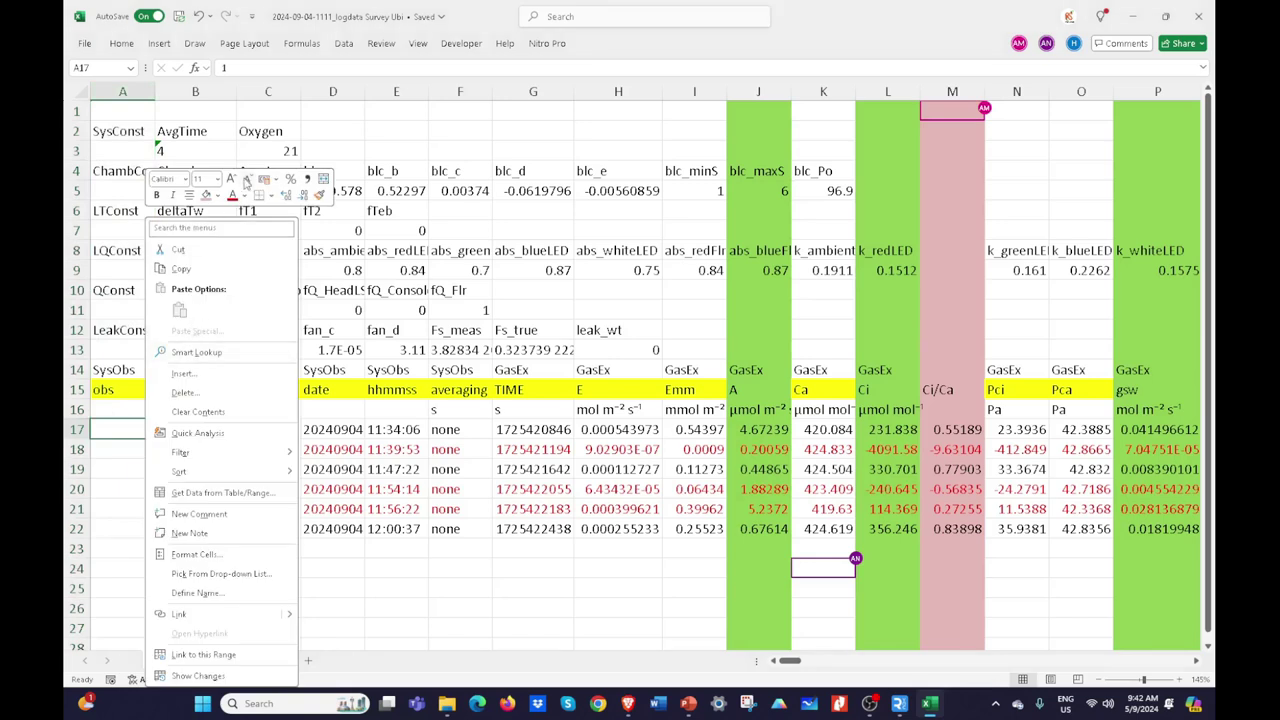
{"action": "left_click", "coordinate": [243, 195]}
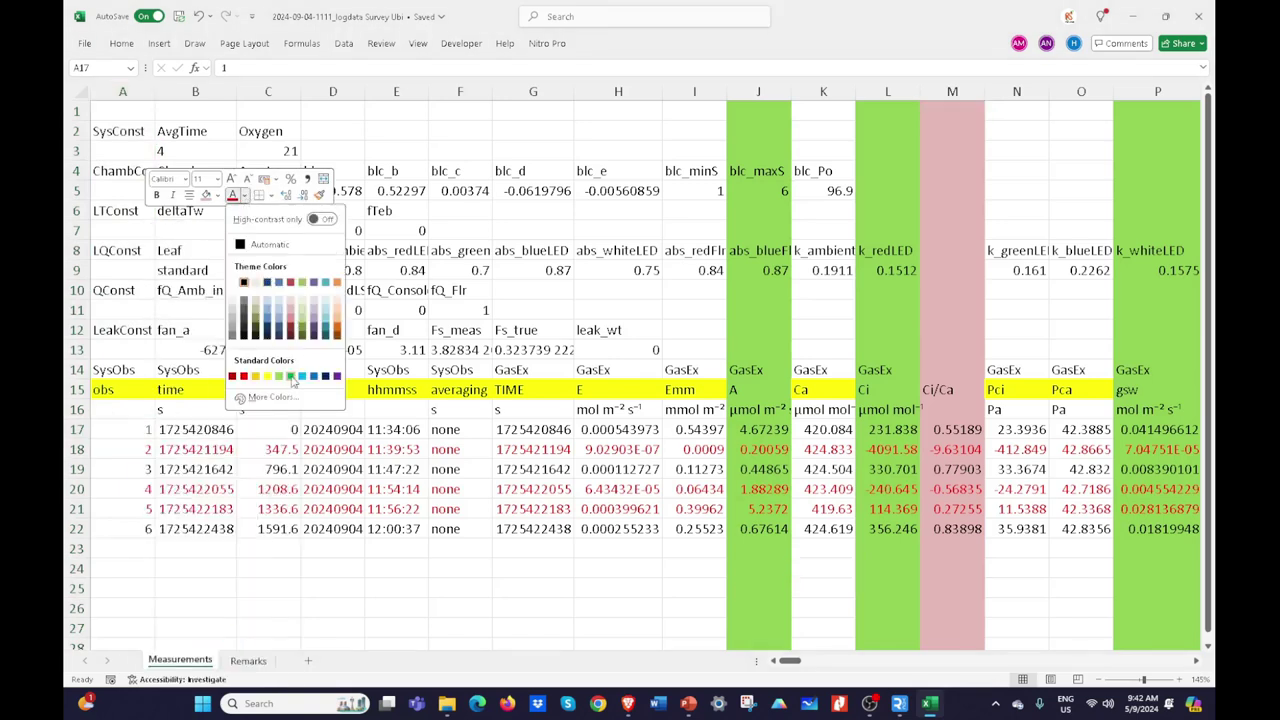
{"action": "left_click", "coordinate": [238, 414]}
{"action": "right_click", "coordinate": [128, 458]}
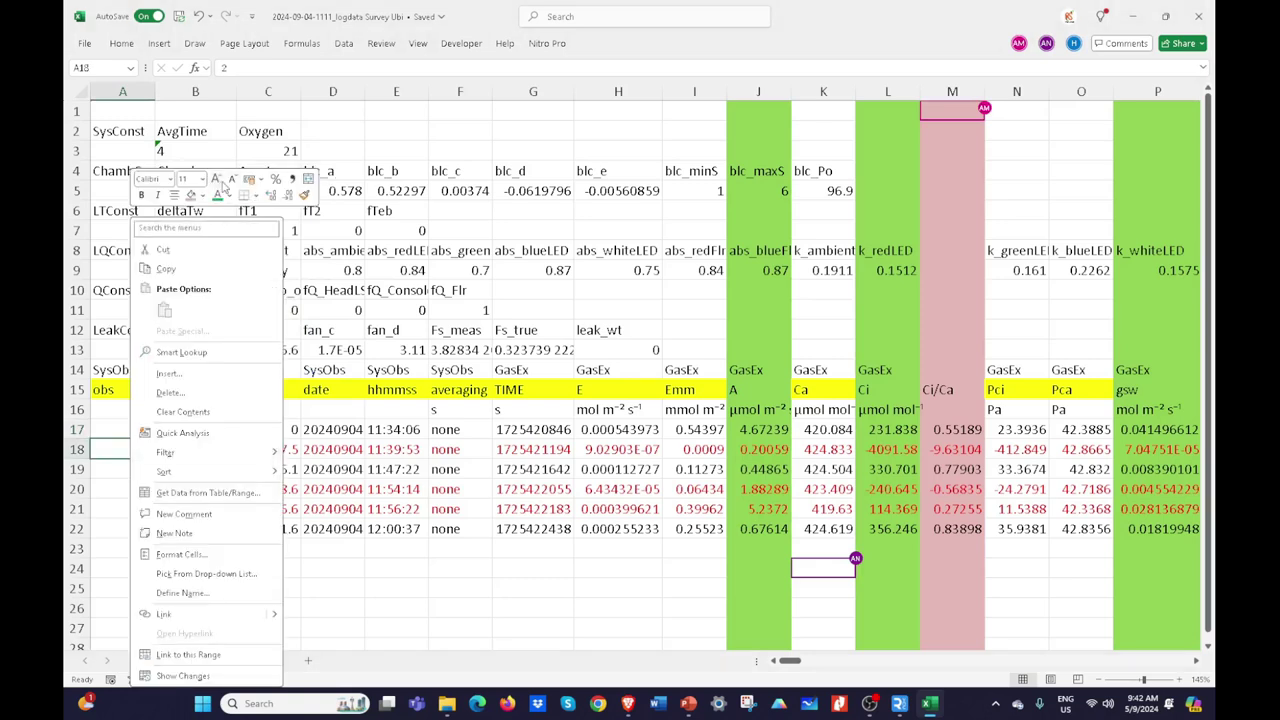
{"action": "left_click", "coordinate": [512, 607]}
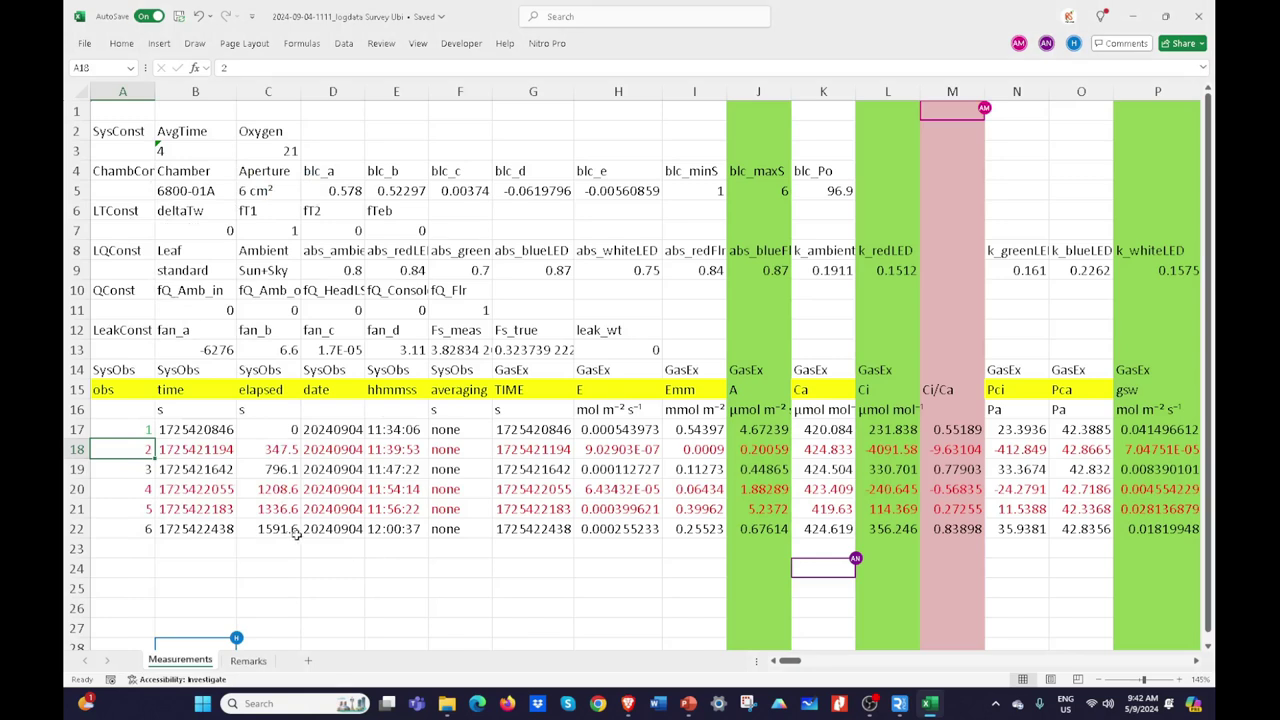
{"action": "left_click_drag", "start_coordinate": [76, 430], "coordinate": [81, 450]}
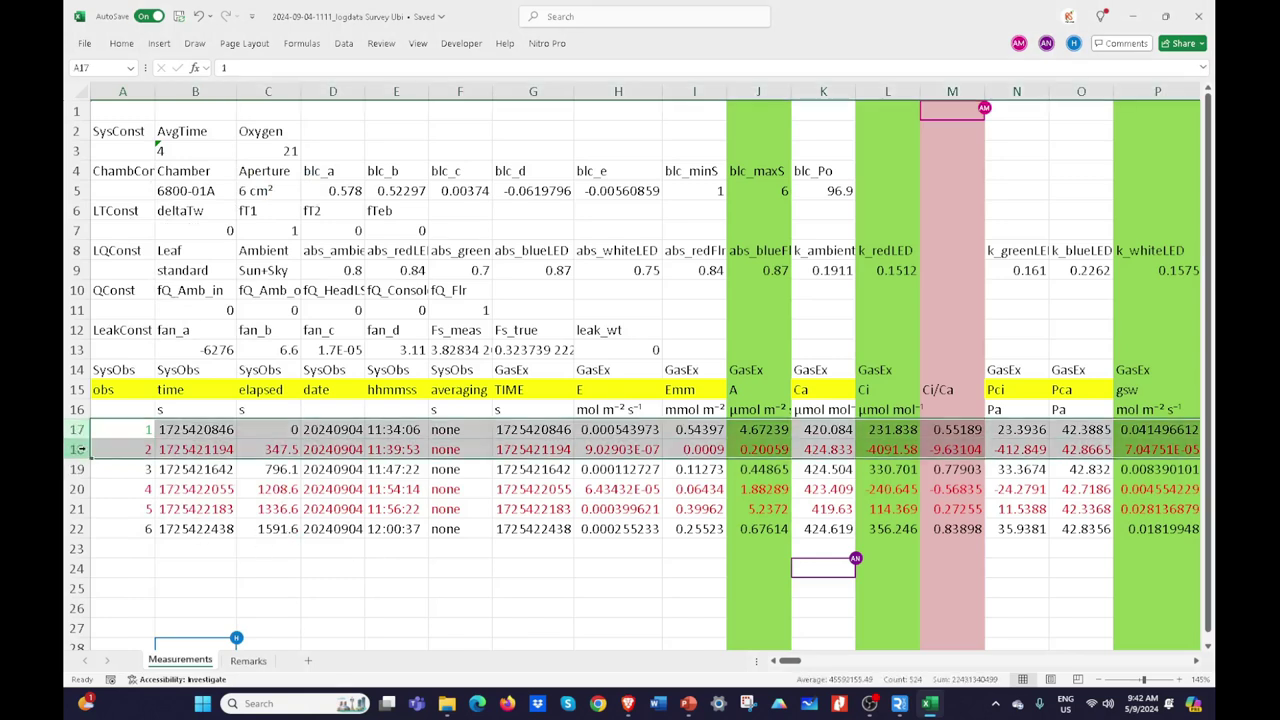
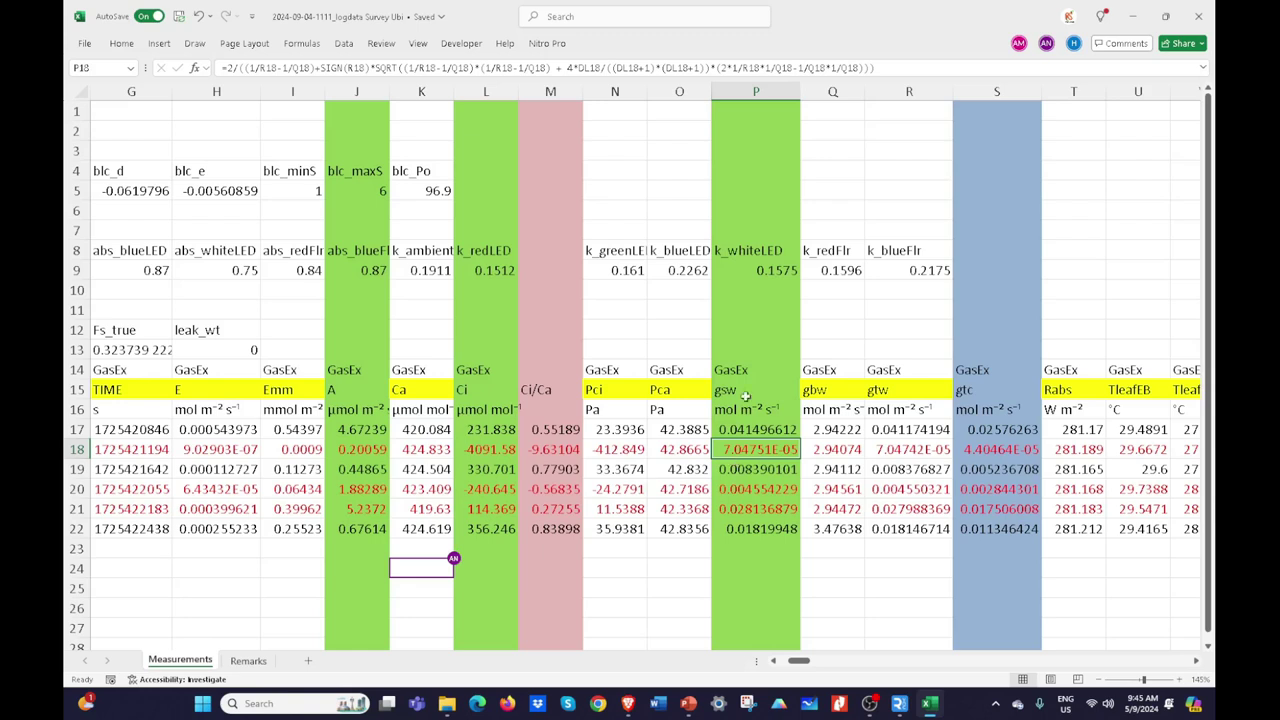
Step: Fill the Tair, Tleaf and Tleaf2 columns, DZ to EB, with Purple, Accent 4, Lighter 60%
{"action": "double_click", "coordinate": [1196, 661]}
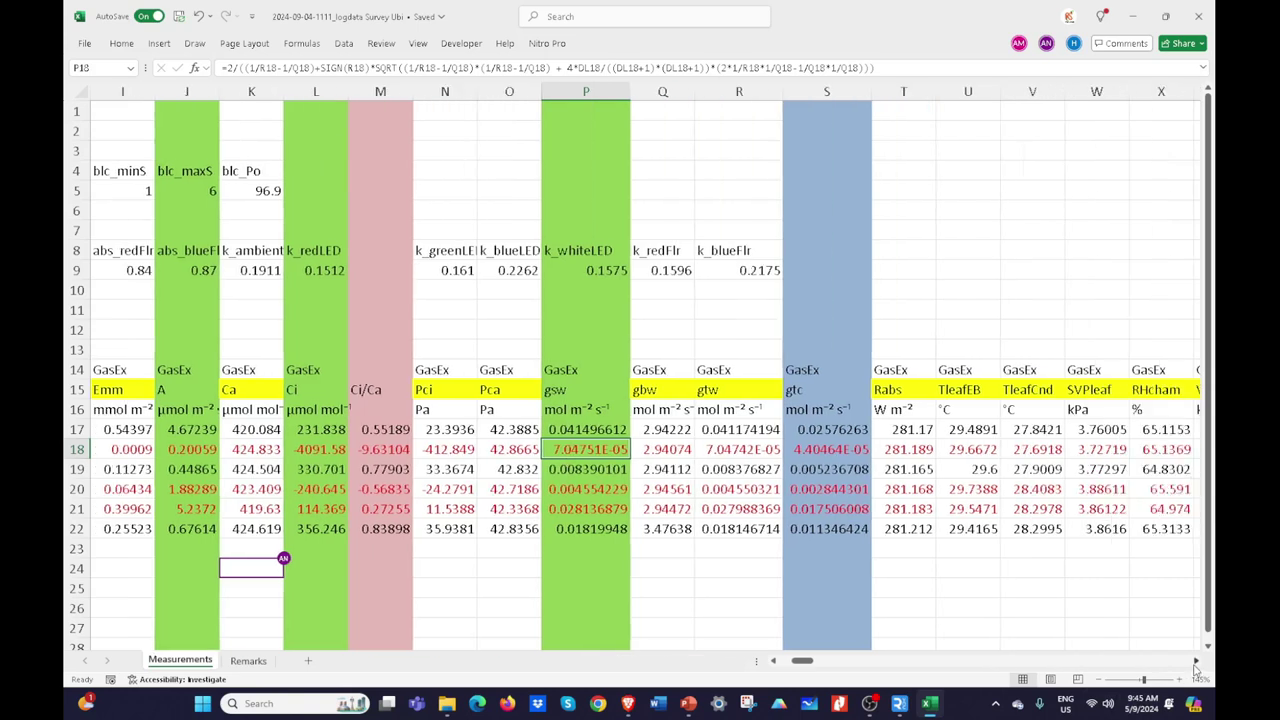
{"action": "double_click", "coordinate": [1196, 661]}
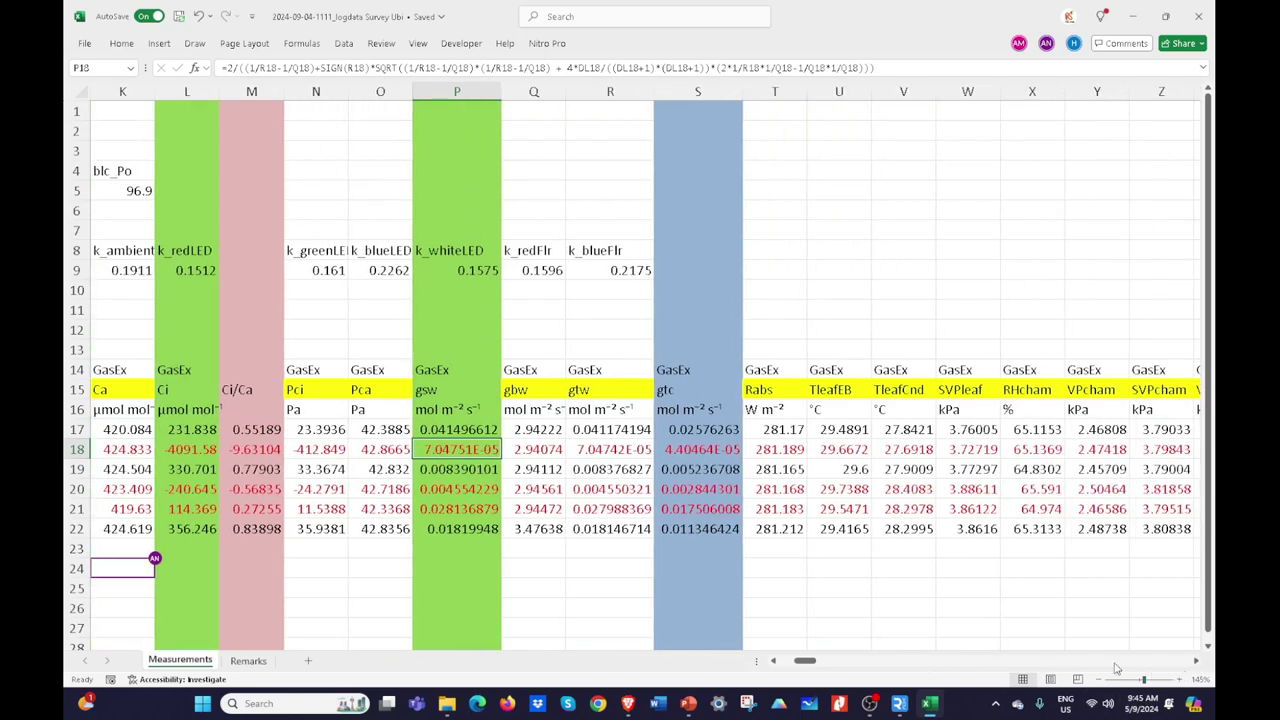
{"action": "left_click", "coordinate": [1196, 663]}
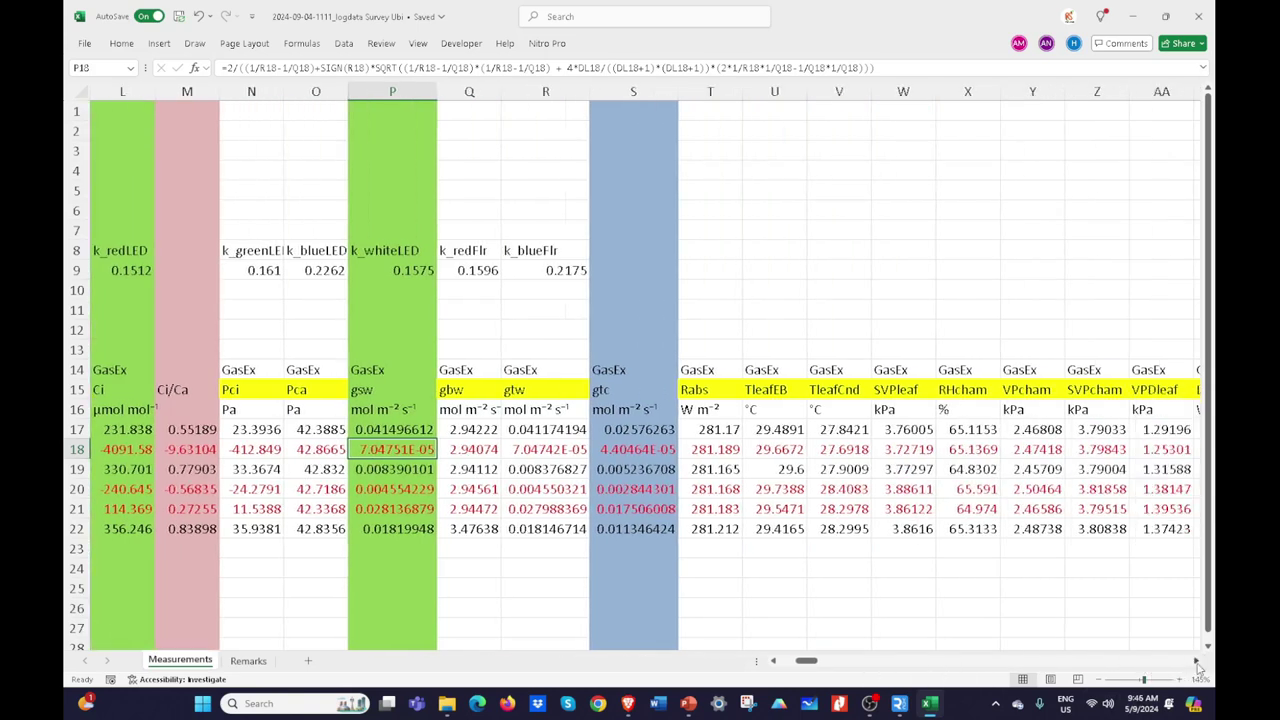
{"action": "double_click", "coordinate": [1196, 663]}
{"action": "double_click", "coordinate": [1196, 663]}
{"action": "double_click", "coordinate": [1196, 663]}
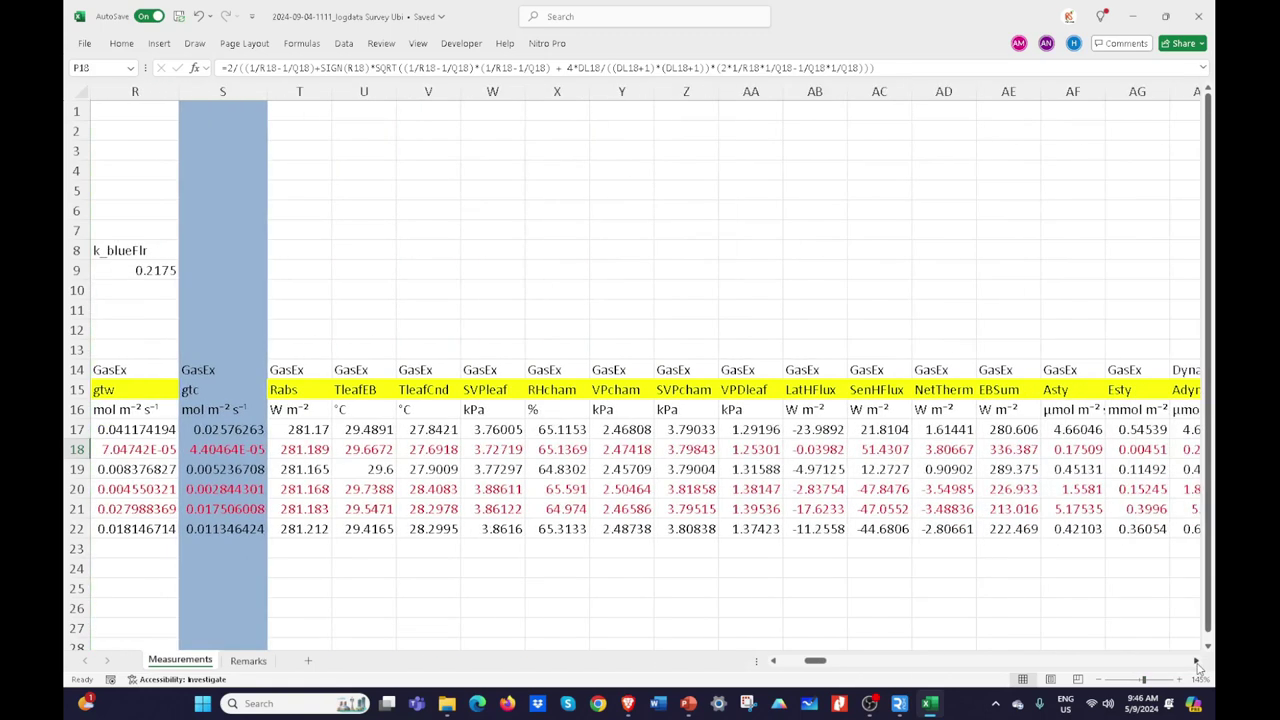
{"action": "left_click", "coordinate": [1196, 663]}
{"action": "triple_click", "coordinate": [1196, 663]}
{"action": "triple_click", "coordinate": [1196, 663]}
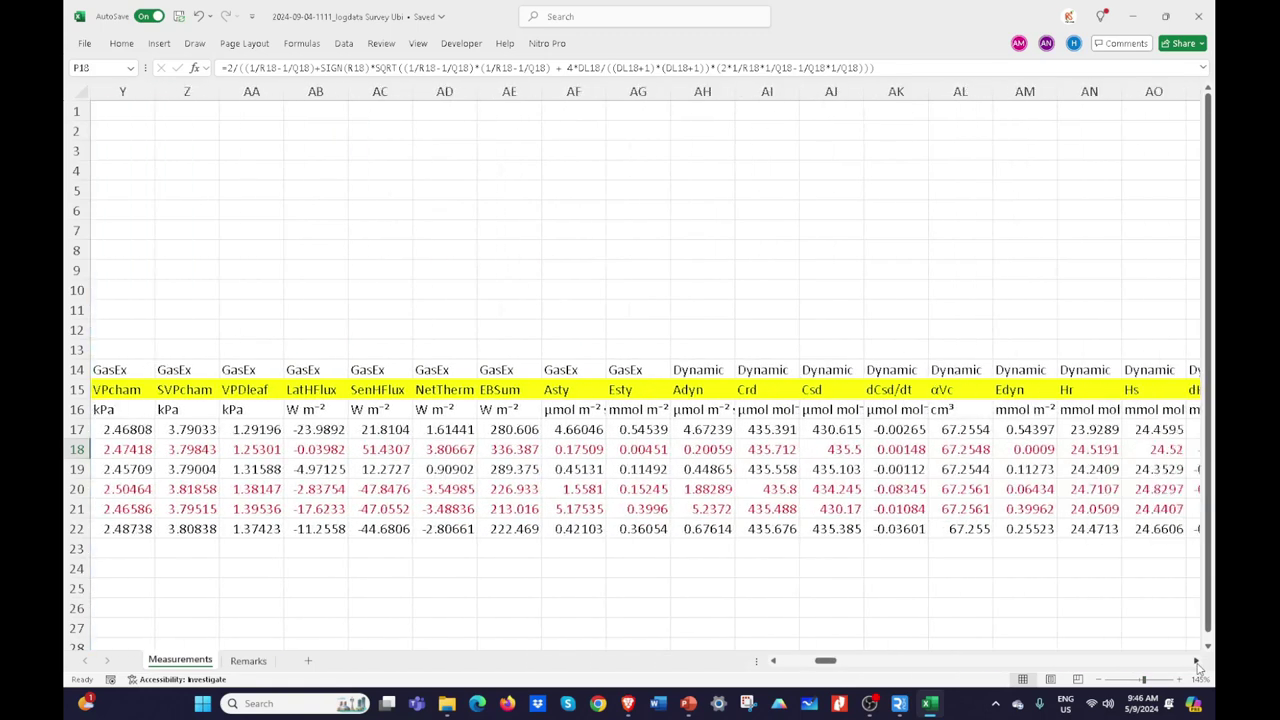
{"action": "left_click", "coordinate": [1196, 663]}
{"action": "left_click_drag", "start_coordinate": [825, 664], "coordinate": [935, 647]}
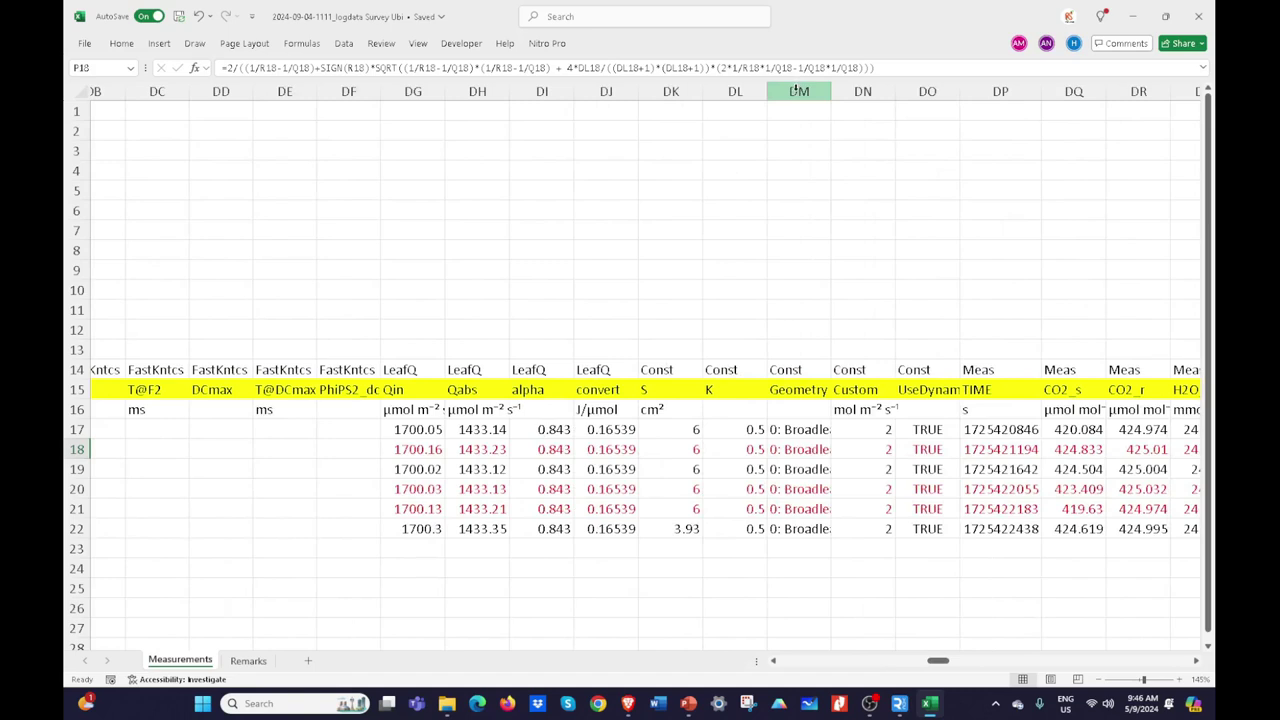
{"action": "left_click_drag", "start_coordinate": [936, 668], "coordinate": [966, 668]}
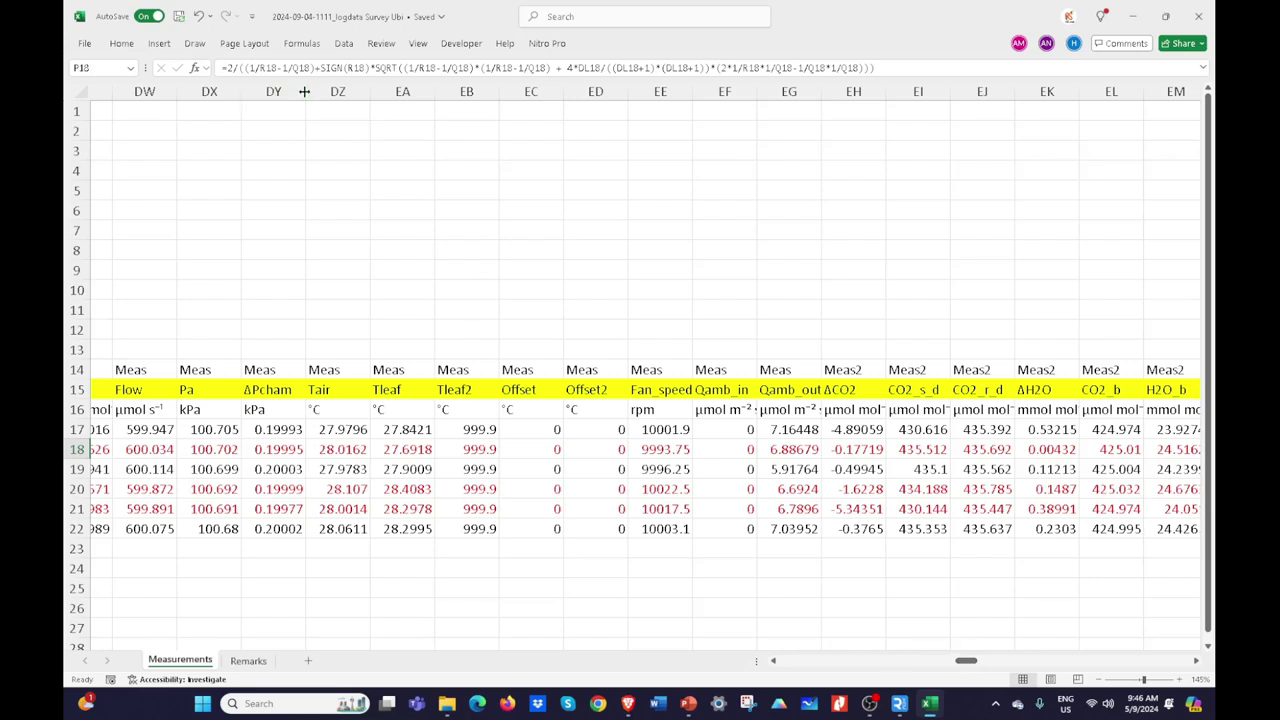
{"action": "left_click_drag", "start_coordinate": [337, 91], "coordinate": [445, 95]}
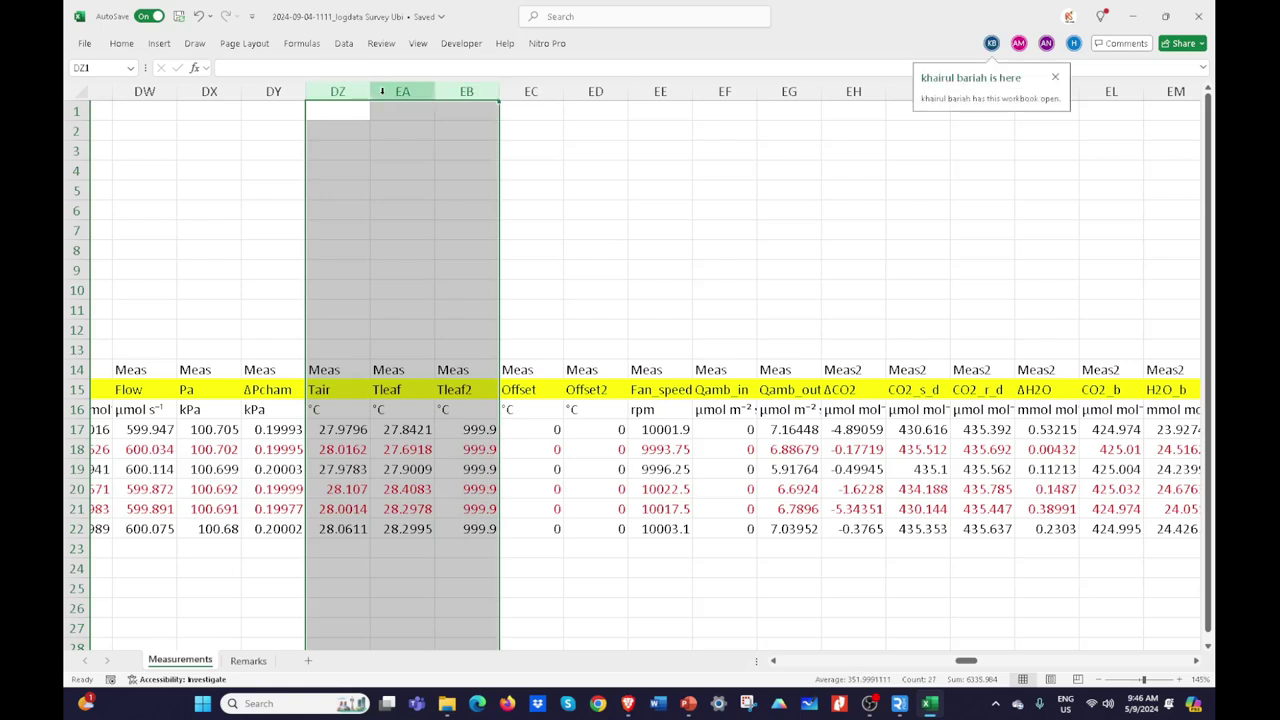
{"action": "right_click", "coordinate": [408, 85]}
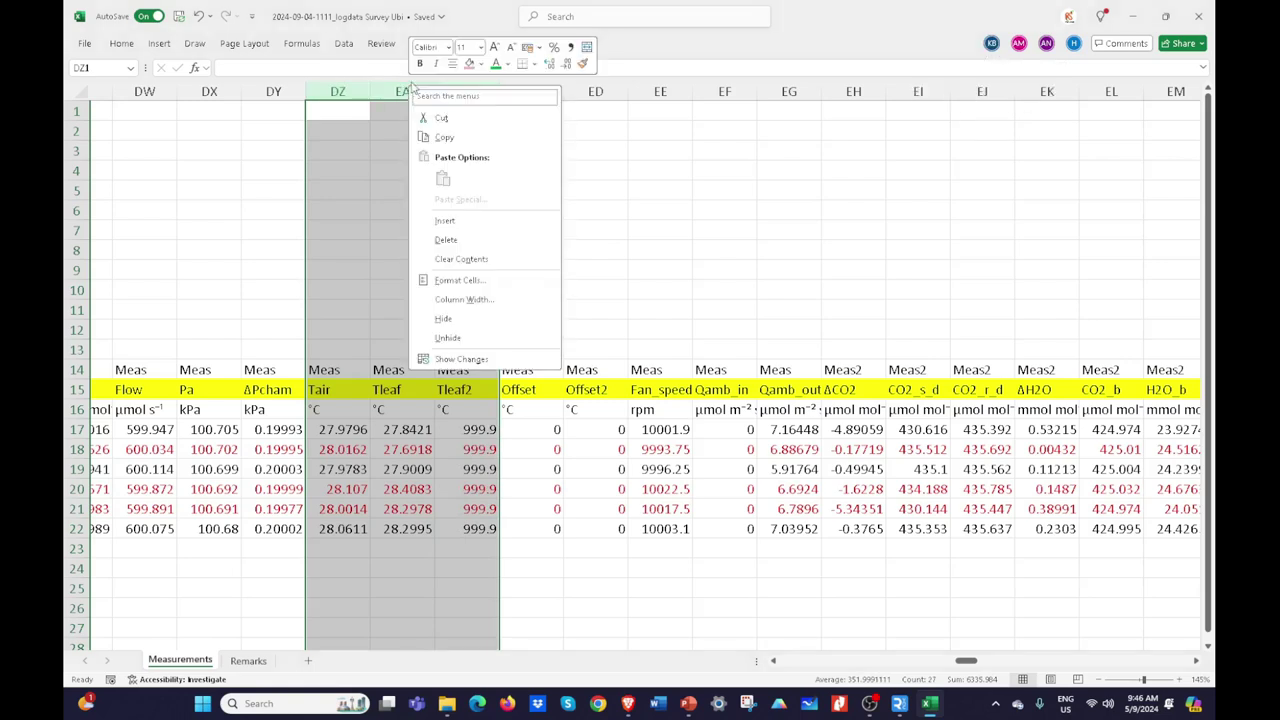
{"action": "left_click", "coordinate": [481, 64]}
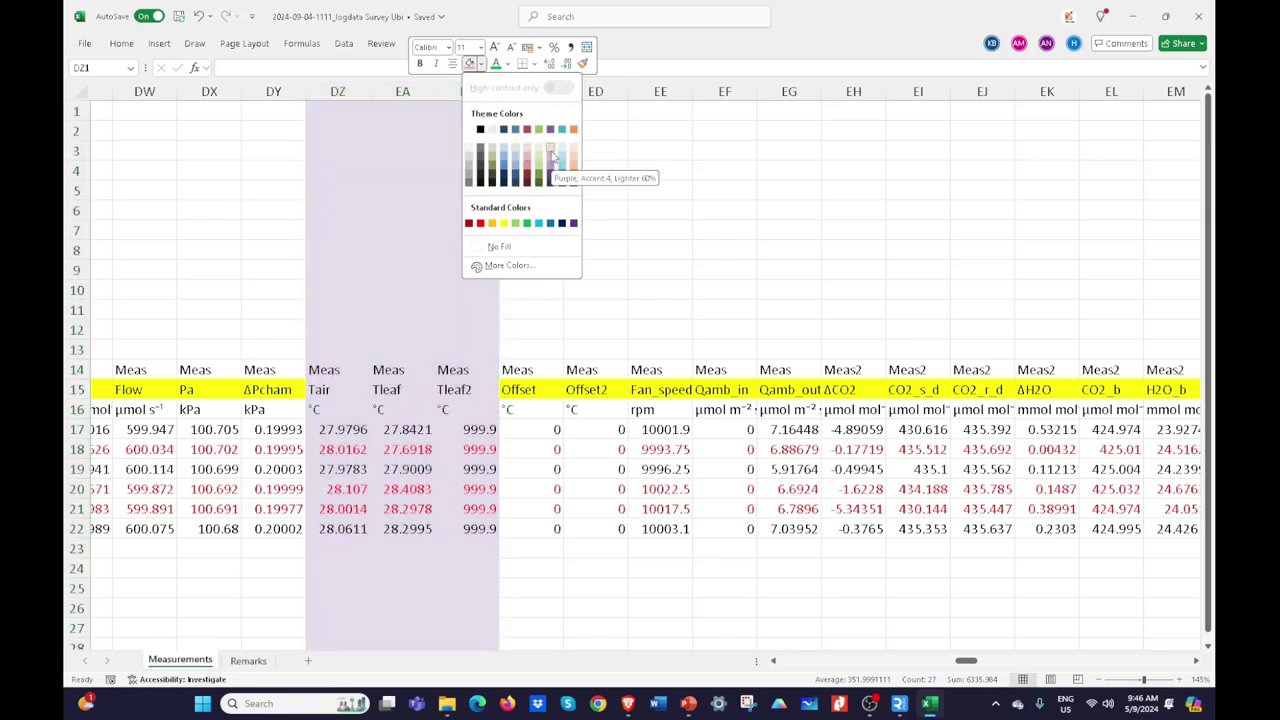
{"action": "left_click", "coordinate": [552, 162]}
{"action": "left_click", "coordinate": [635, 227]}
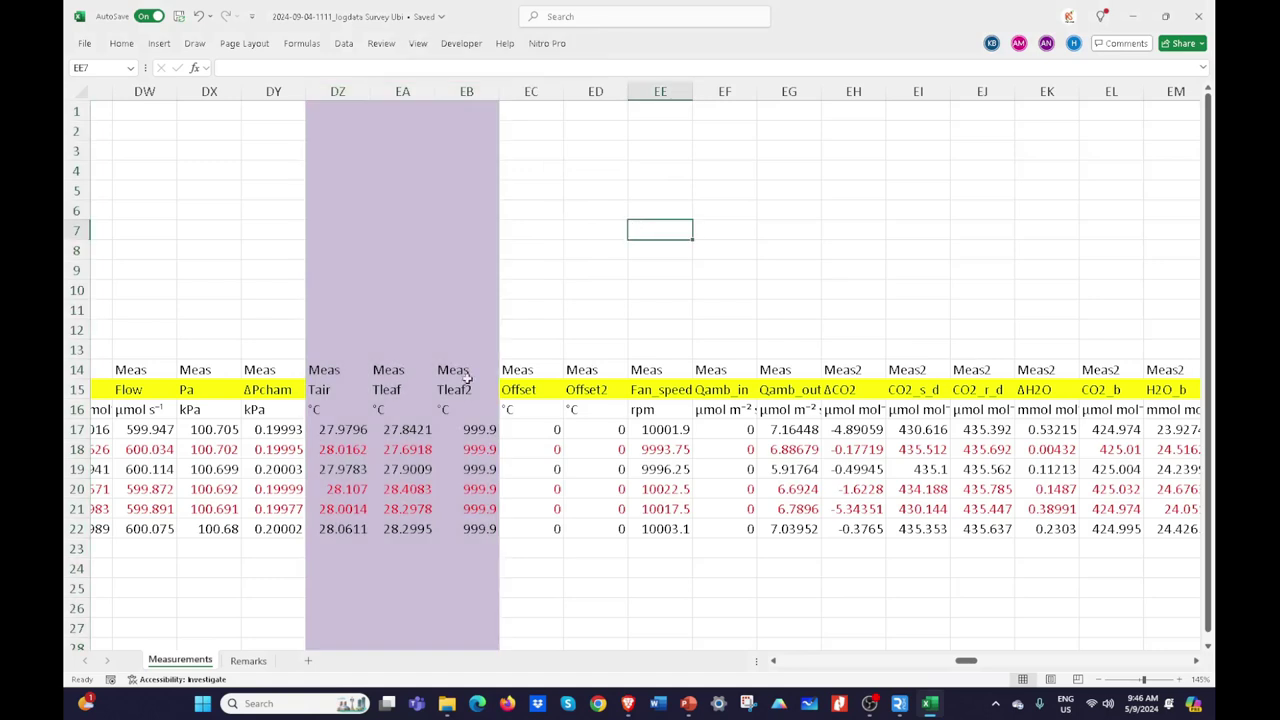
Step: Compare the Tair values in DZ17:DZ22 with the Tleaf values in EA17:EA22
{"action": "left_click", "coordinate": [522, 586]}
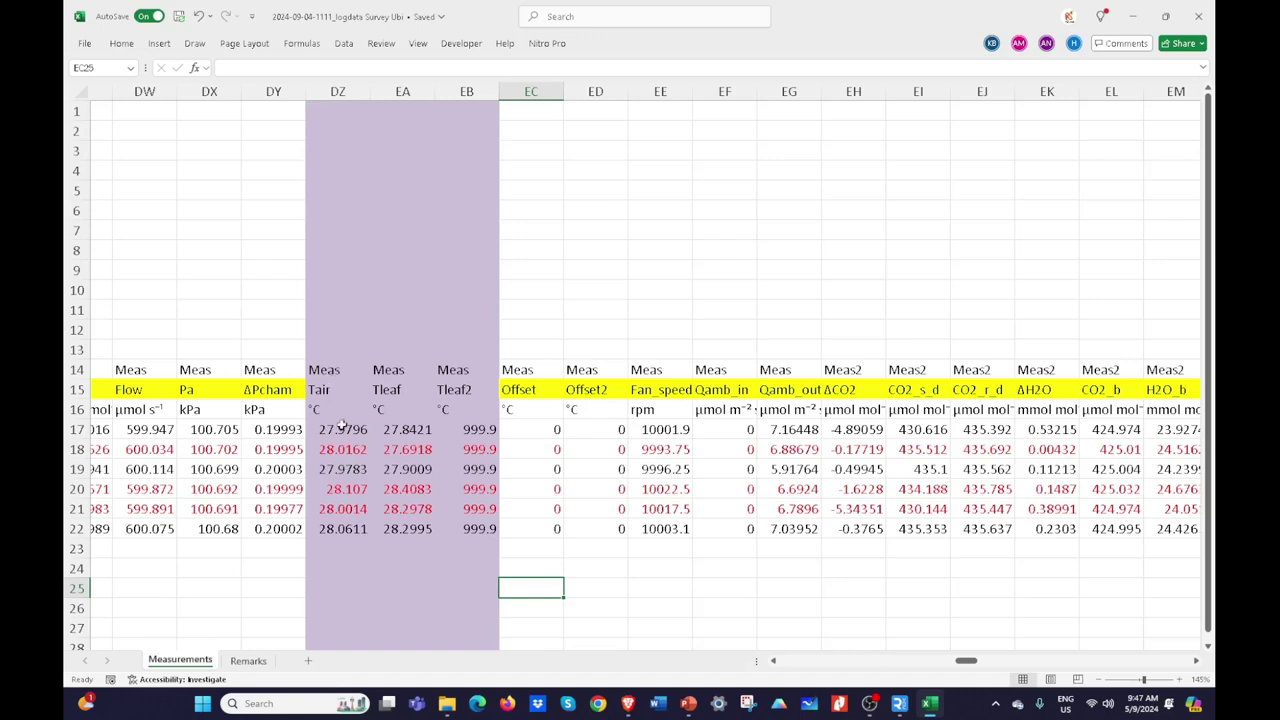
{"action": "left_click", "coordinate": [345, 430]}
{"action": "left_click_drag", "start_coordinate": [352, 430], "coordinate": [406, 530]}
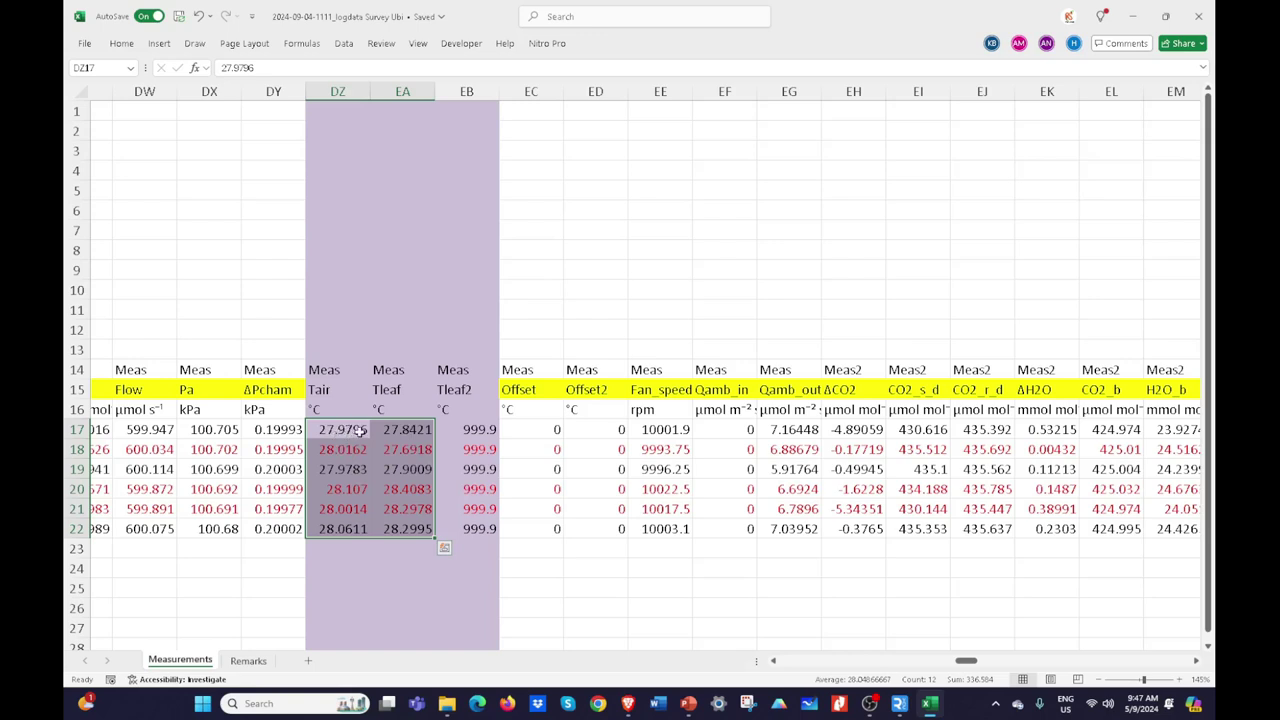
{"action": "left_click_drag", "start_coordinate": [360, 431], "coordinate": [360, 528]}
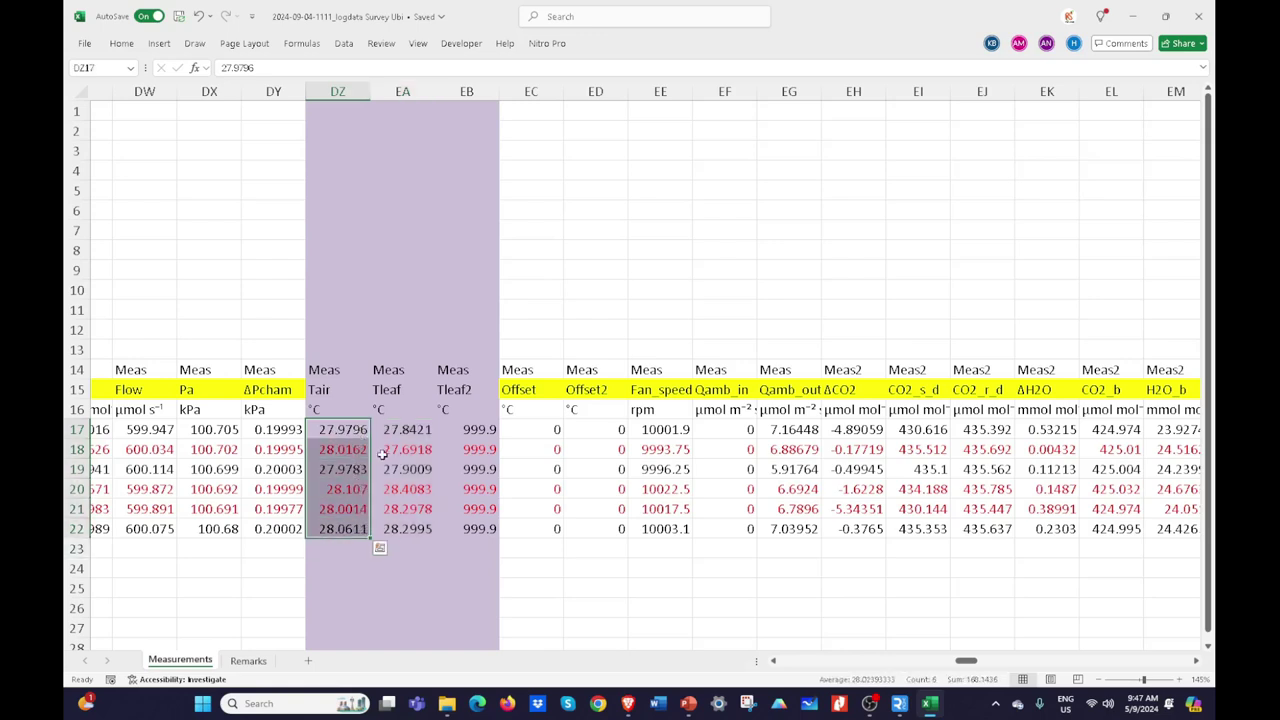
{"action": "left_click_drag", "start_coordinate": [398, 429], "coordinate": [404, 528]}
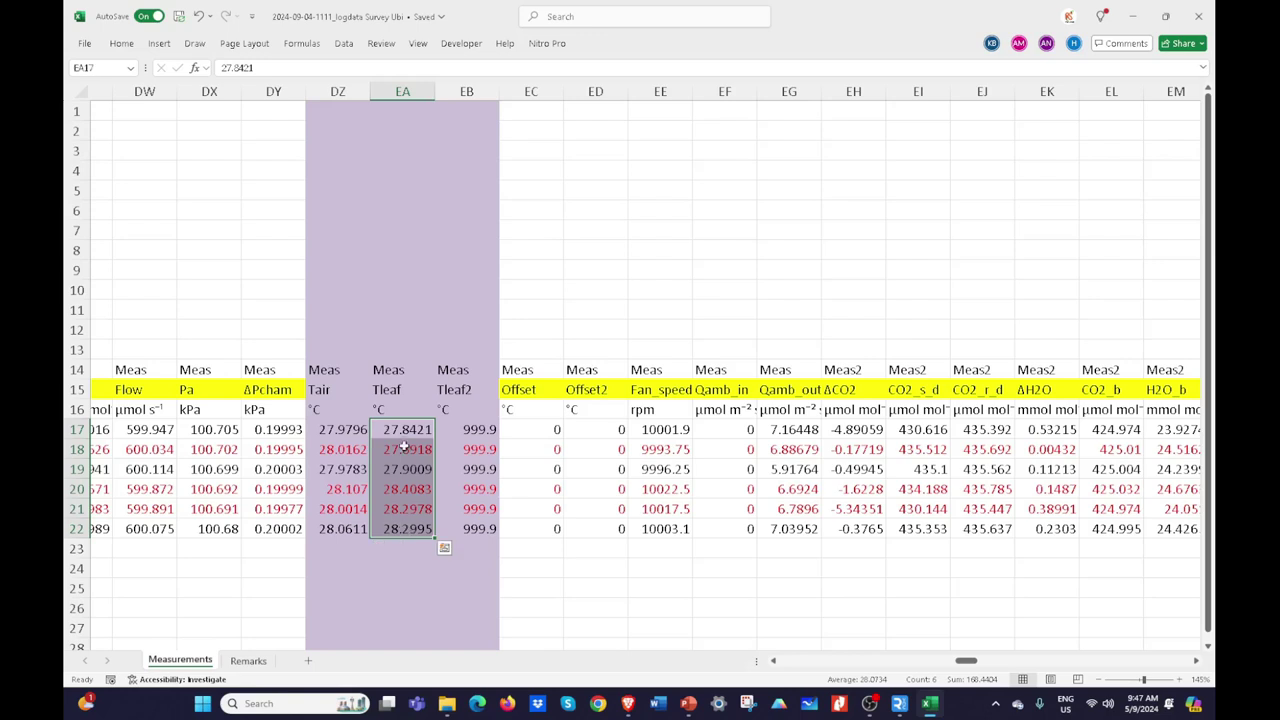
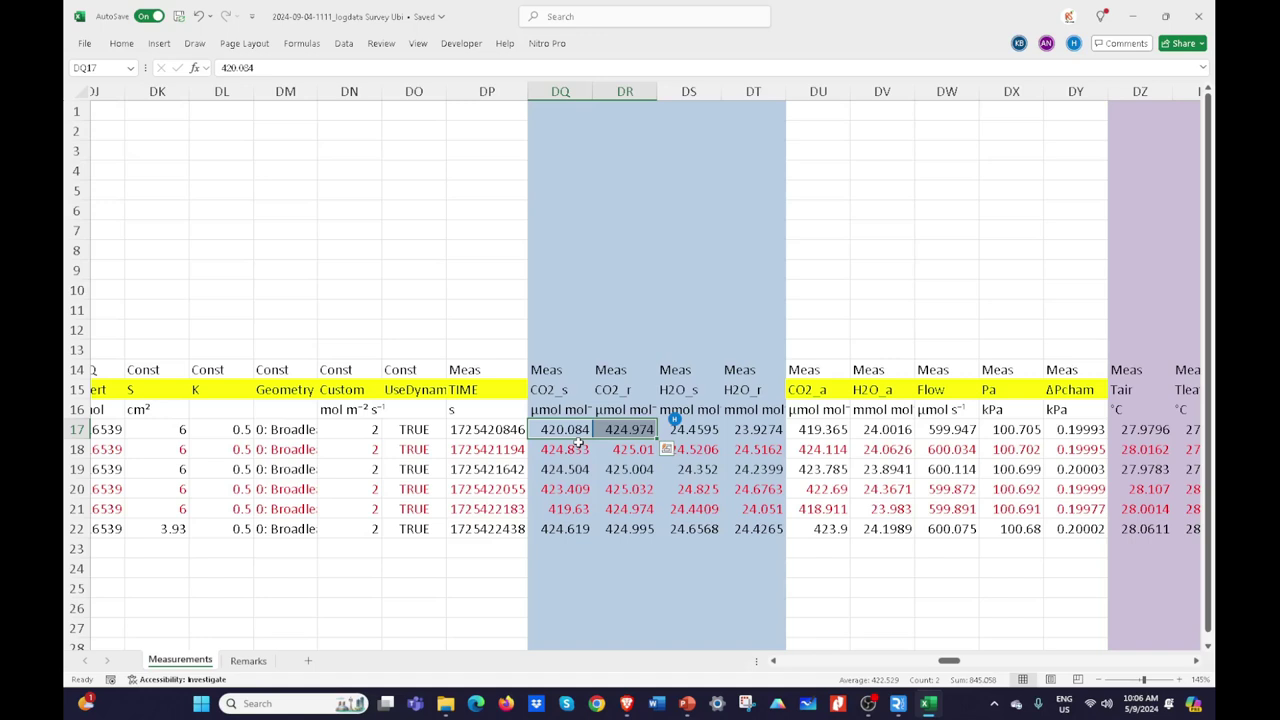
Step: Check the H2O_s and H2O_r values in DS17:DT22 and fill the RHcham column X with the same light blue
{"action": "left_click_drag", "start_coordinate": [690, 422], "coordinate": [755, 528]}
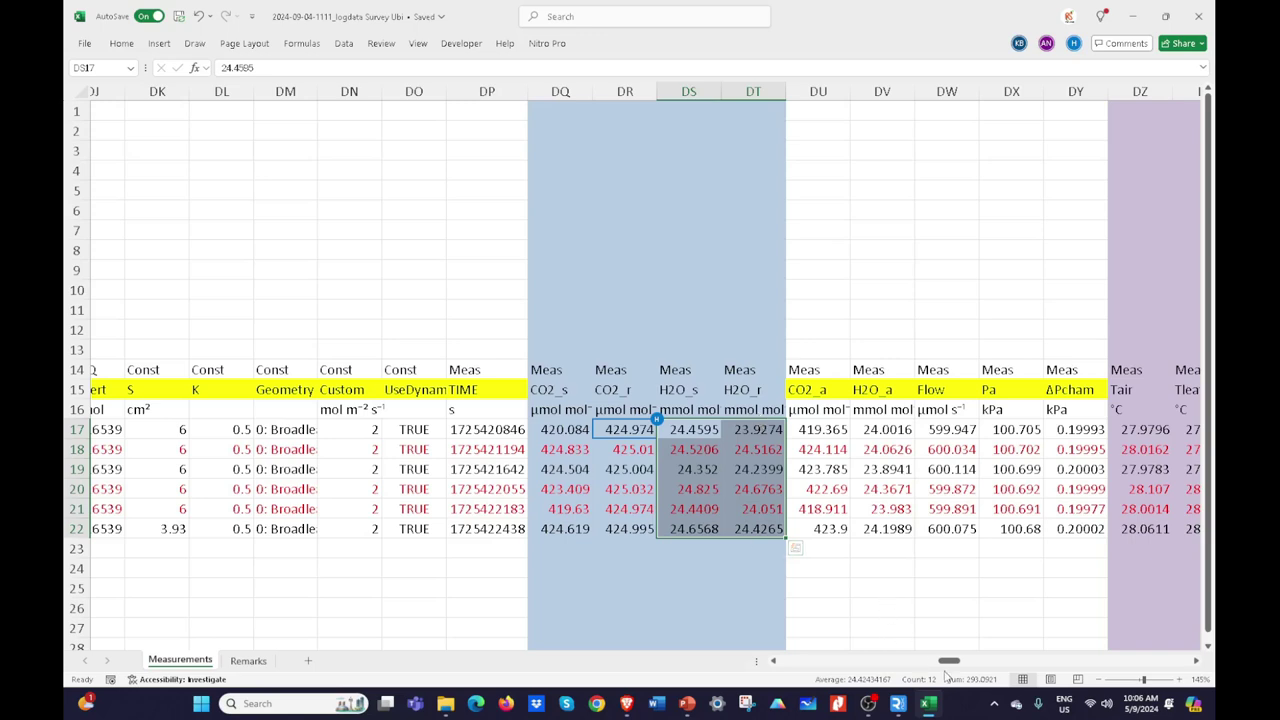
{"action": "left_click", "coordinate": [775, 664]}
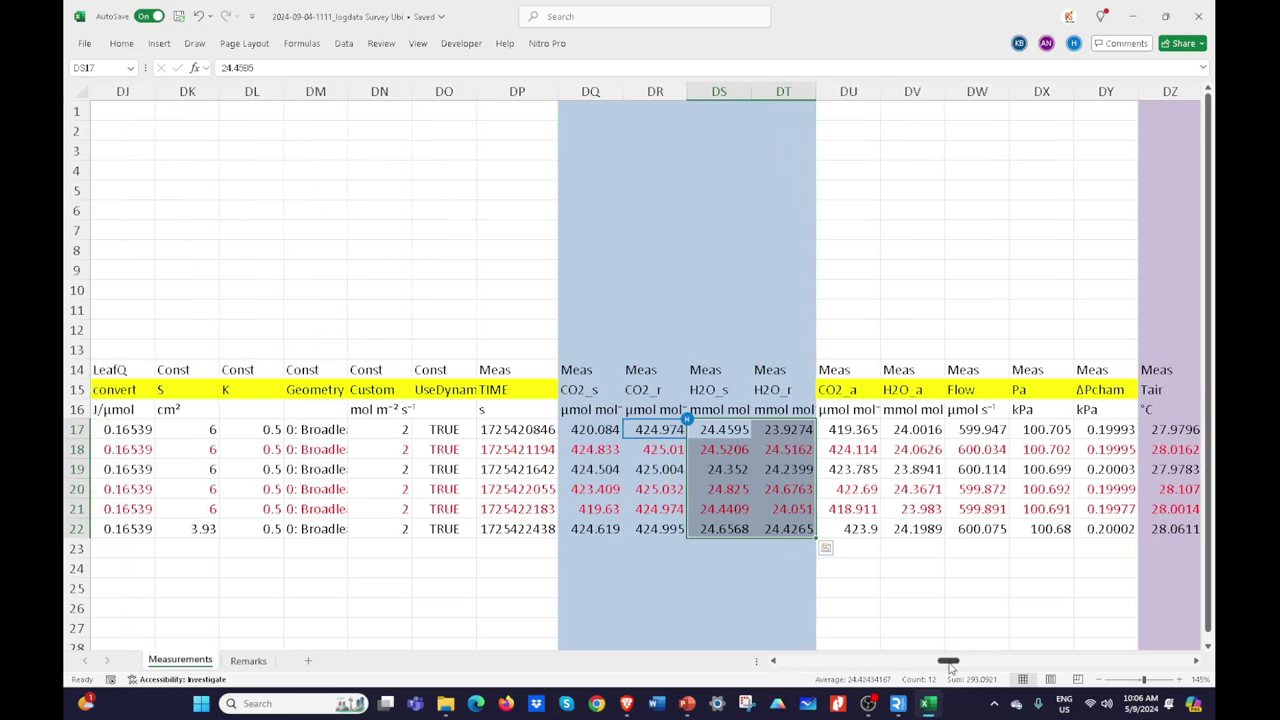
{"action": "left_click_drag", "start_coordinate": [950, 665], "coordinate": [811, 677]}
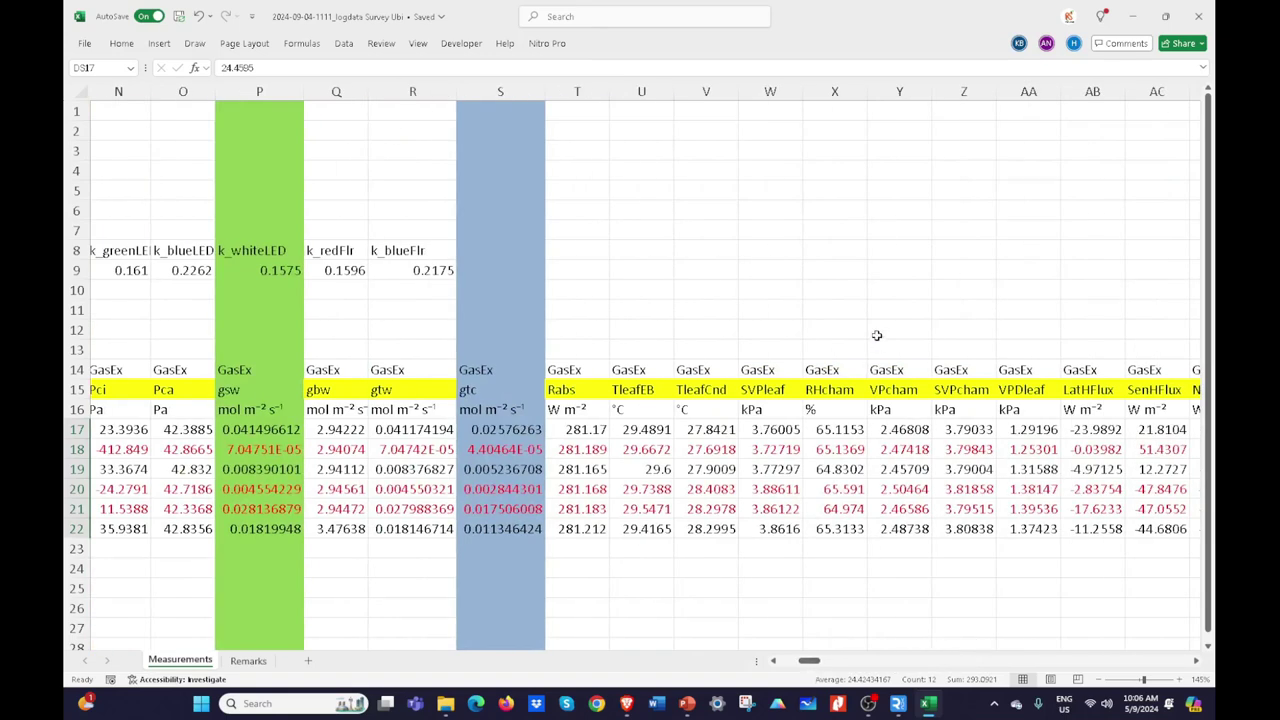
{"action": "left_click", "coordinate": [834, 88]}
{"action": "right_click", "coordinate": [834, 88]}
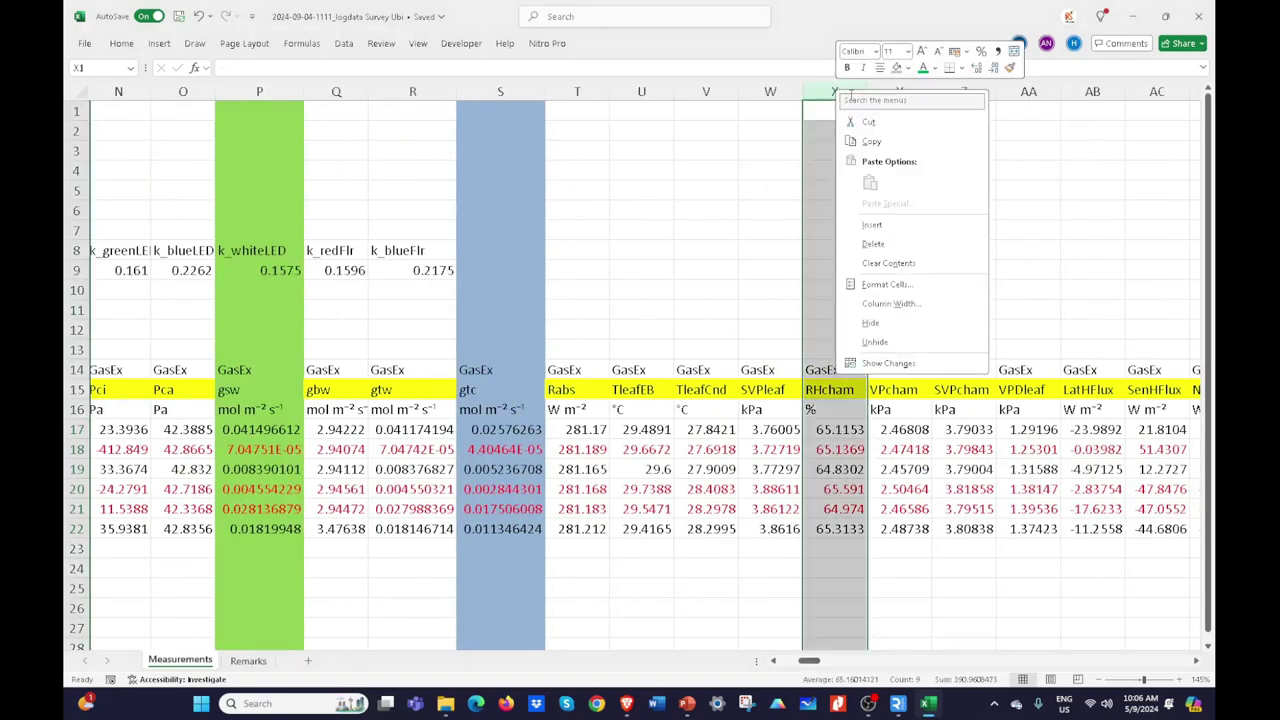
{"action": "left_click", "coordinate": [897, 68]}
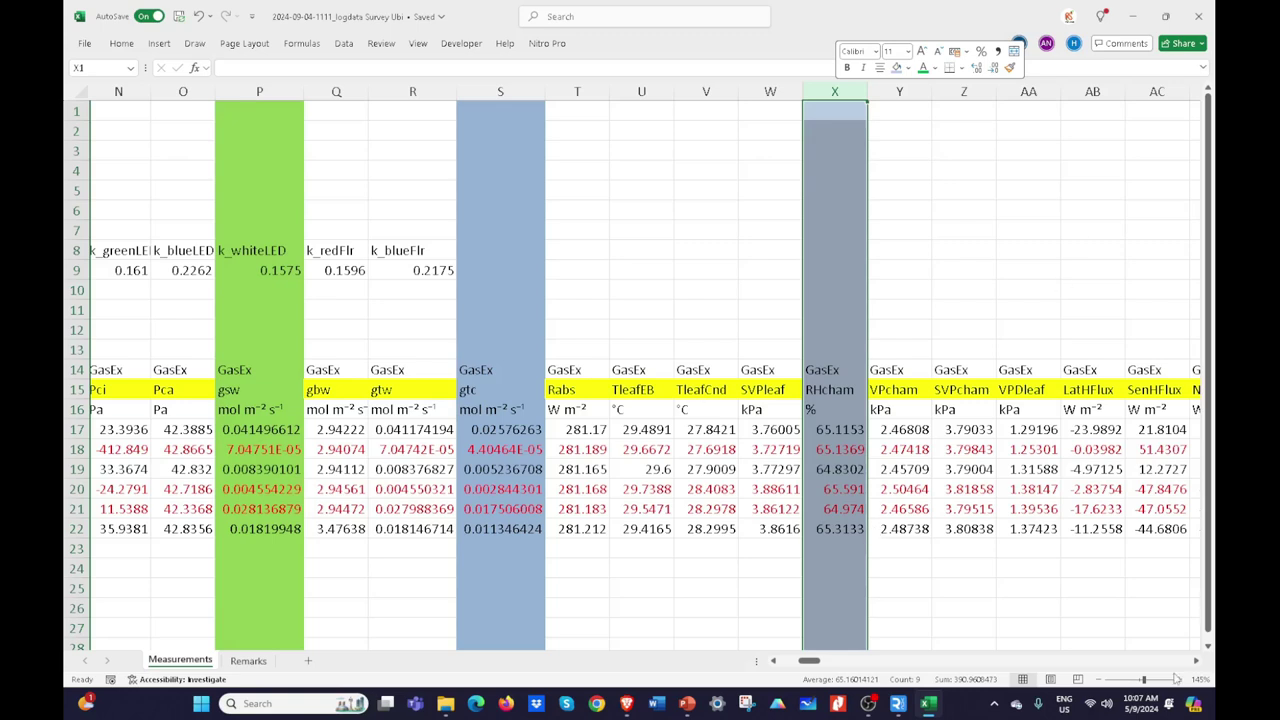
Step: Examine the H2O_r and H2O_s readings for all six observations, then select both columns' headers and values in DS14:DT22
{"action": "left_click_drag", "start_coordinate": [1196, 664], "coordinate": [1196, 664]}
{"action": "left_click_drag", "start_coordinate": [890, 660], "coordinate": [958, 659]}
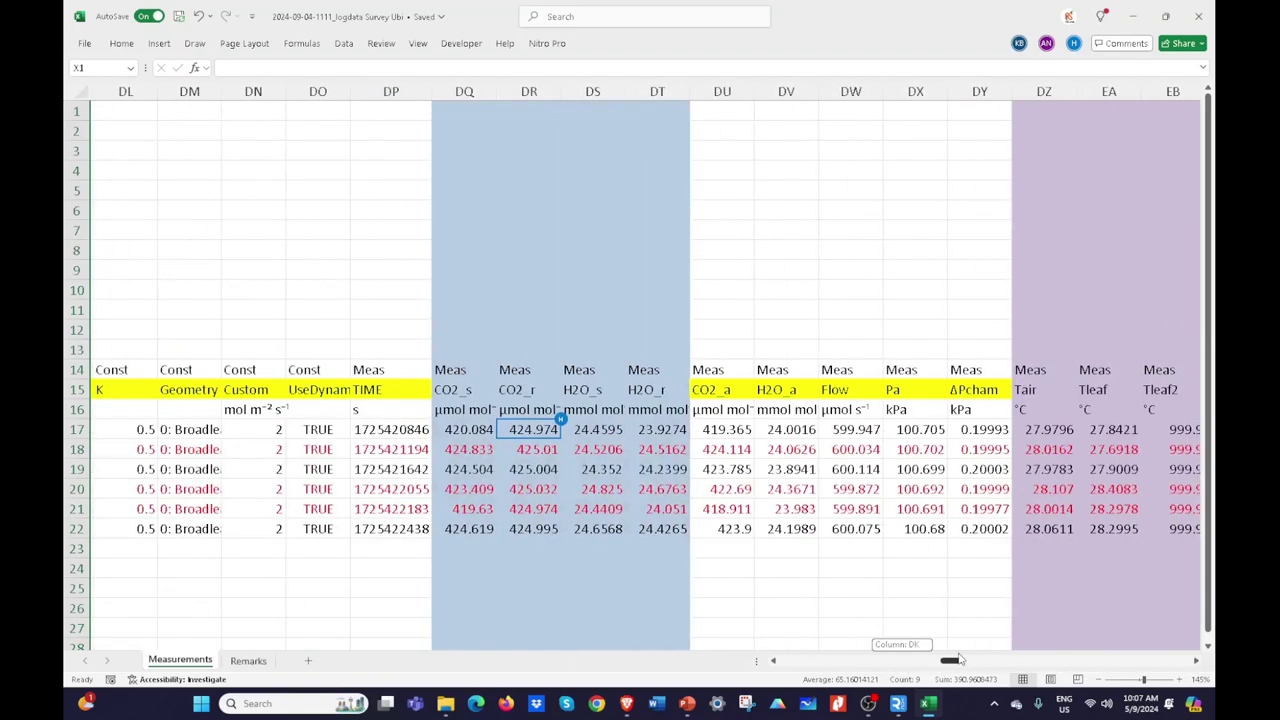
{"action": "left_click", "coordinate": [712, 489]}
{"action": "mouse_move", "coordinate": [658, 430]}
{"action": "left_mouse_down"}
{"action": "mouse_move", "coordinate": [668, 492]}
{"action": "mouse_move", "coordinate": [672, 434]}
{"action": "left_mouse_up"}
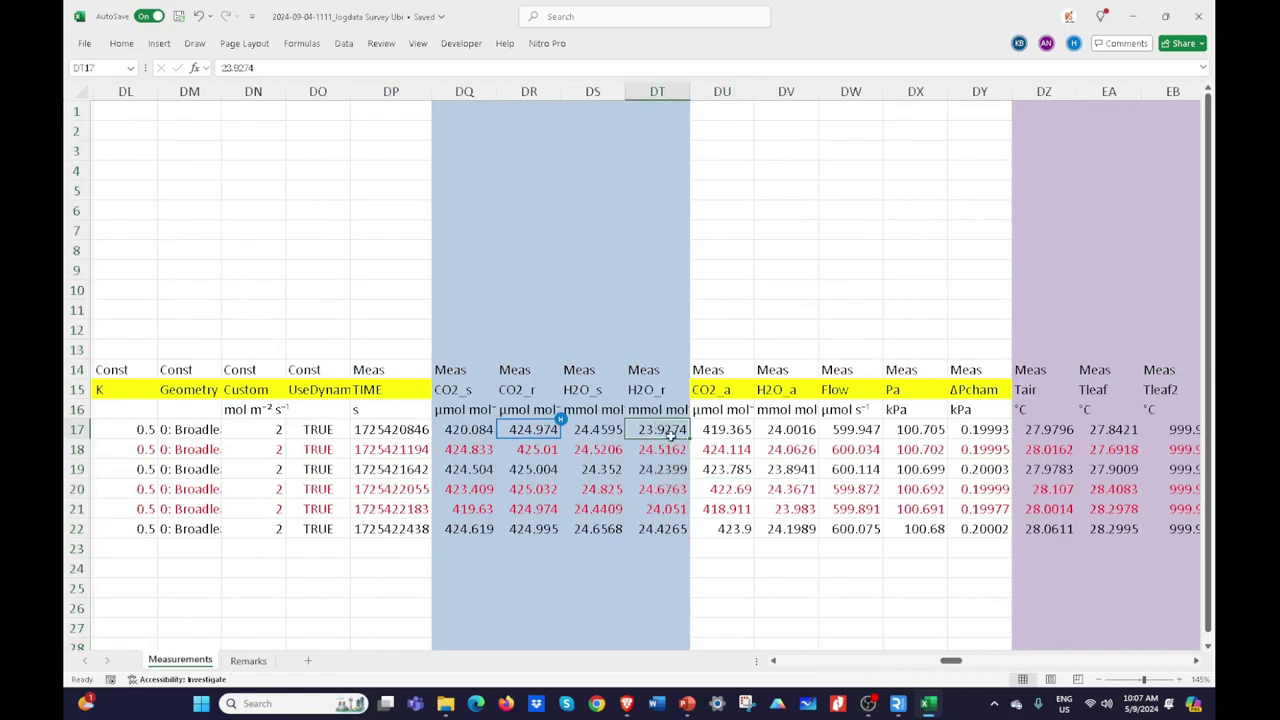
{"action": "left_click", "coordinate": [674, 469]}
{"action": "left_click", "coordinate": [670, 428]}
{"action": "left_click", "coordinate": [718, 534]}
{"action": "left_click_drag", "start_coordinate": [670, 432], "coordinate": [680, 524]}
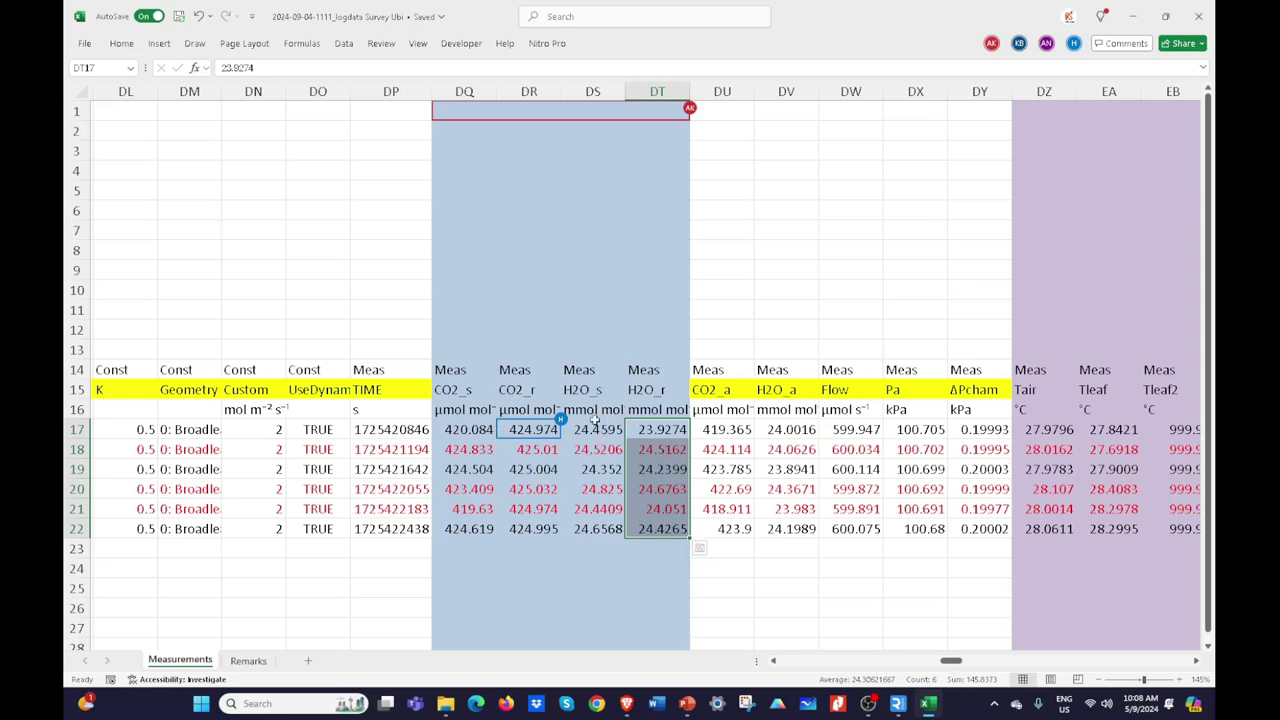
{"action": "left_click_drag", "start_coordinate": [597, 430], "coordinate": [606, 534]}
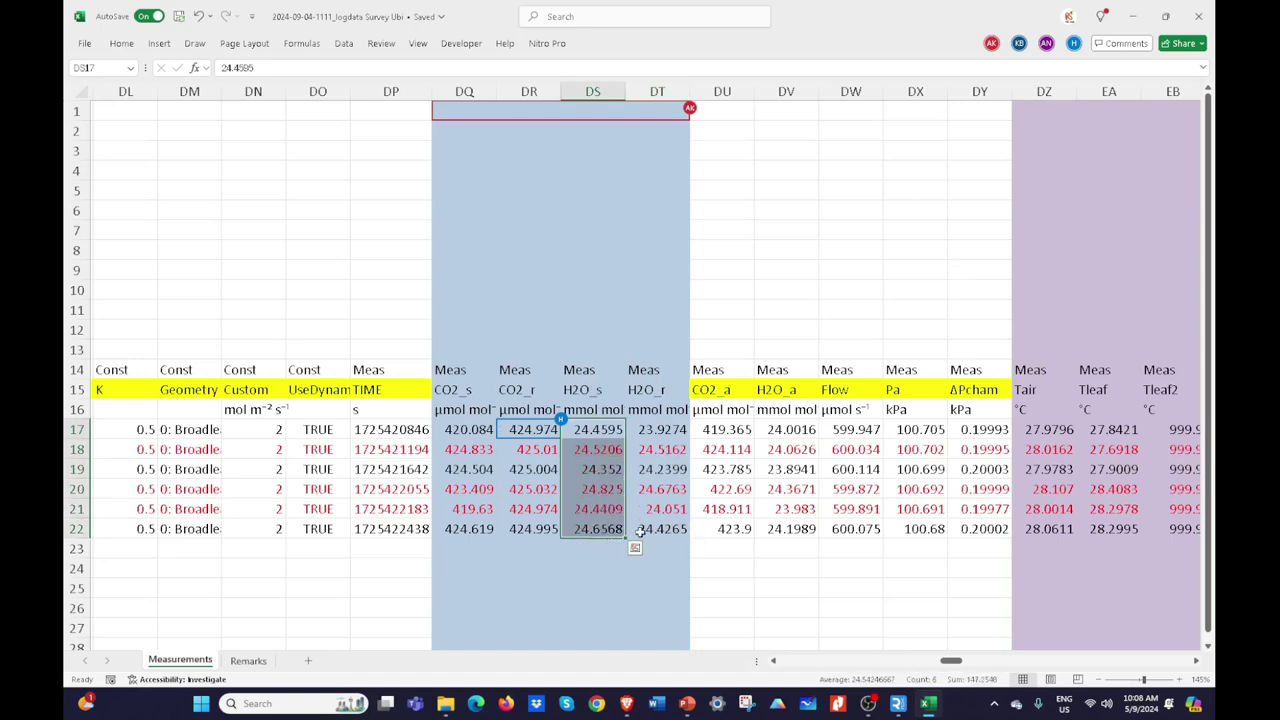
{"action": "left_click_drag", "start_coordinate": [590, 370], "coordinate": [672, 532]}
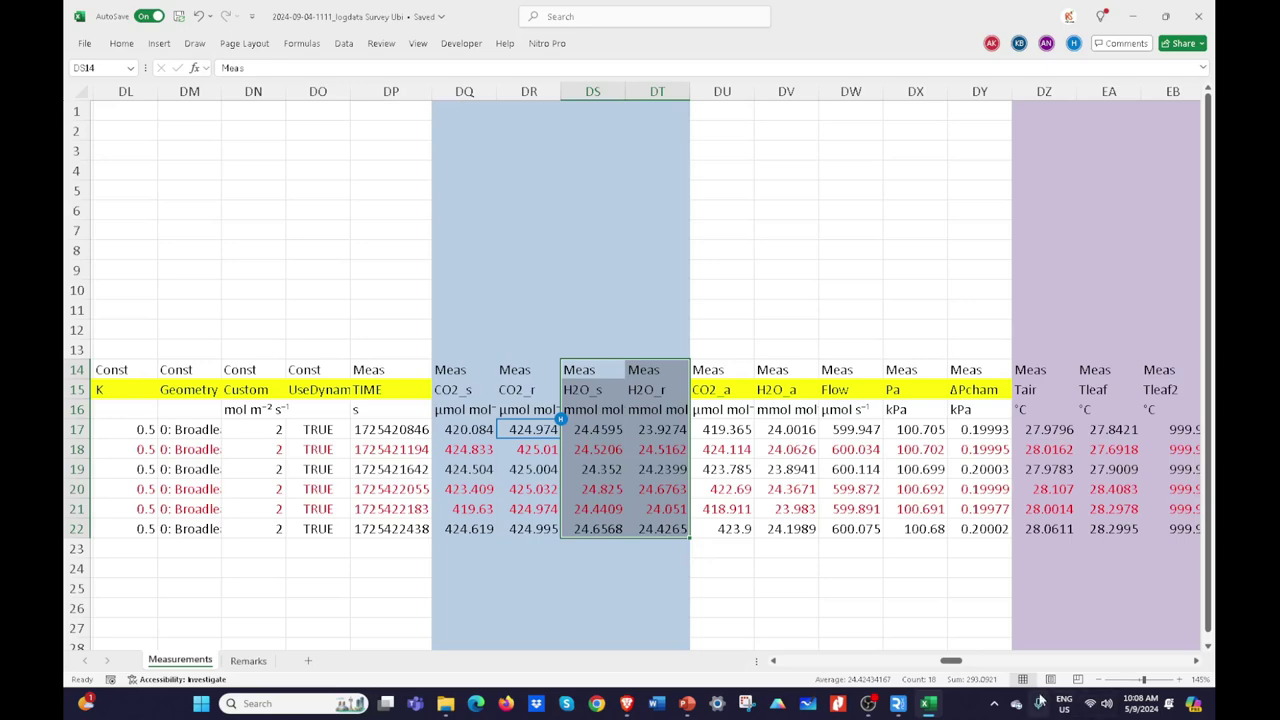
Step: Insert an empty column between the Ci/Ca and Pci columns
{"action": "left_click_drag", "start_coordinate": [951, 663], "coordinate": [797, 687]}
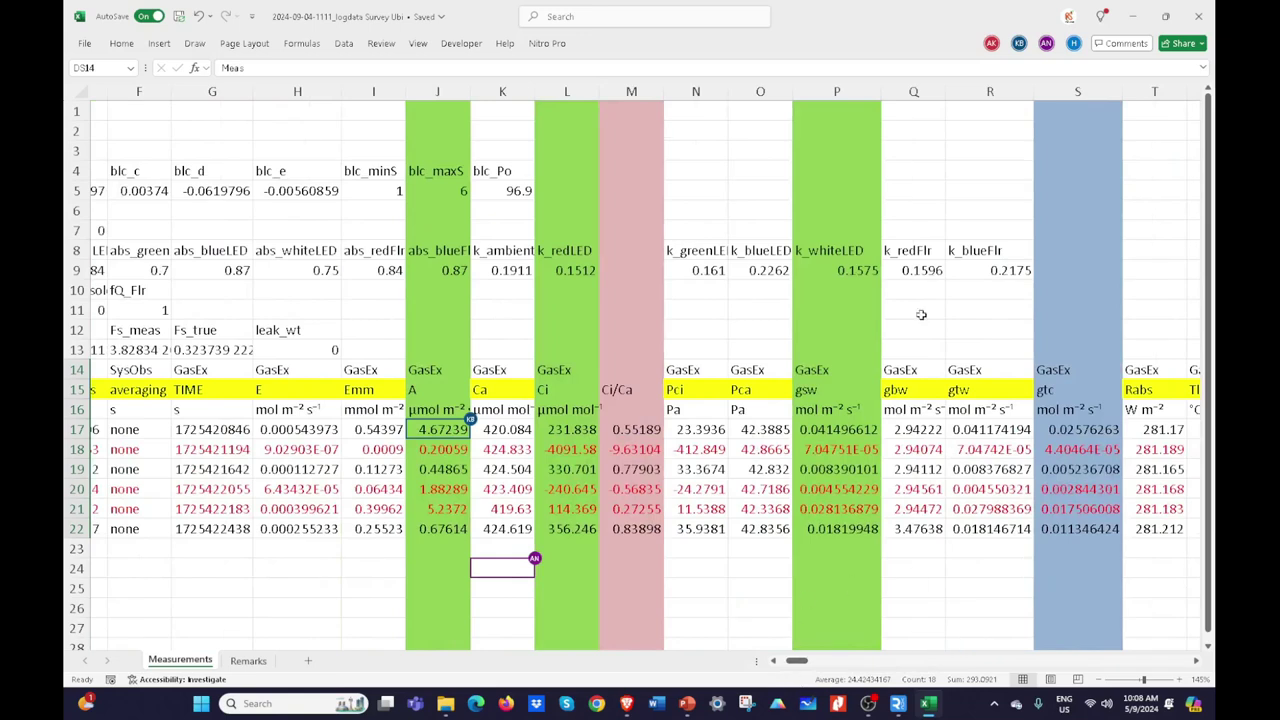
{"action": "left_click", "coordinate": [1196, 662]}
{"action": "left_click", "coordinate": [1196, 662]}
{"action": "left_click", "coordinate": [1196, 662]}
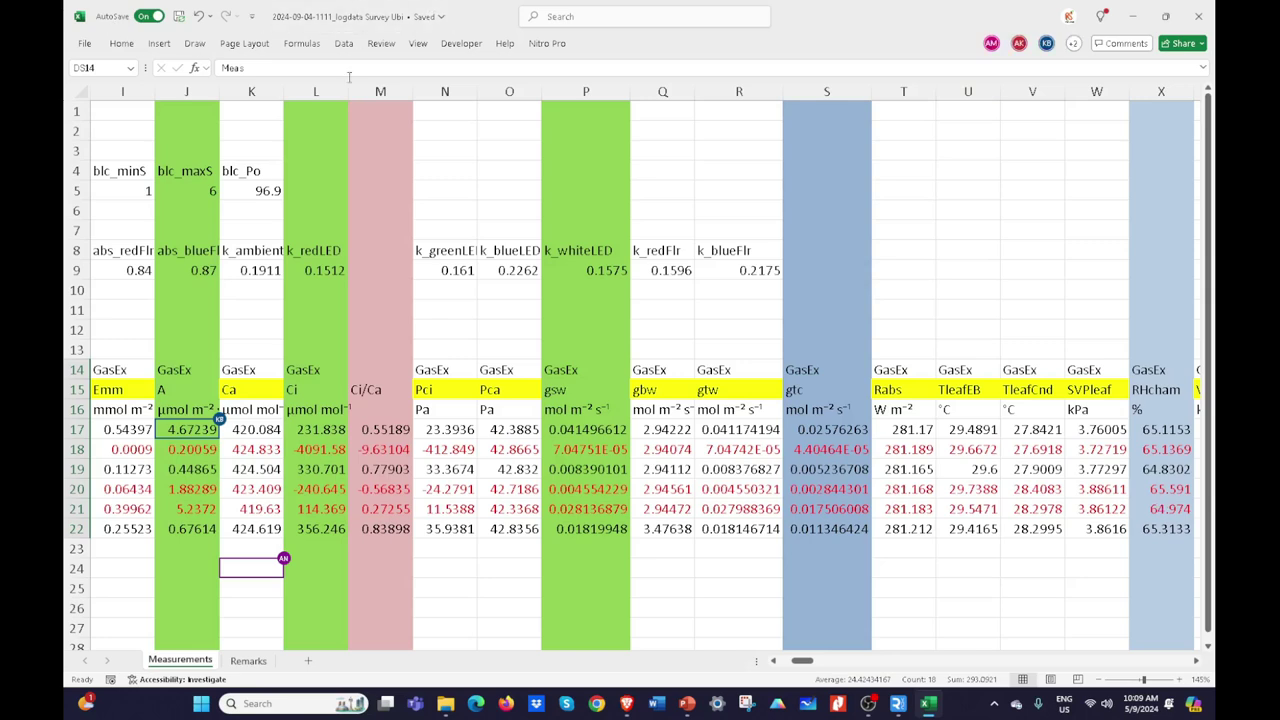
{"action": "left_click", "coordinate": [442, 91]}
{"action": "right_click", "coordinate": [442, 91]}
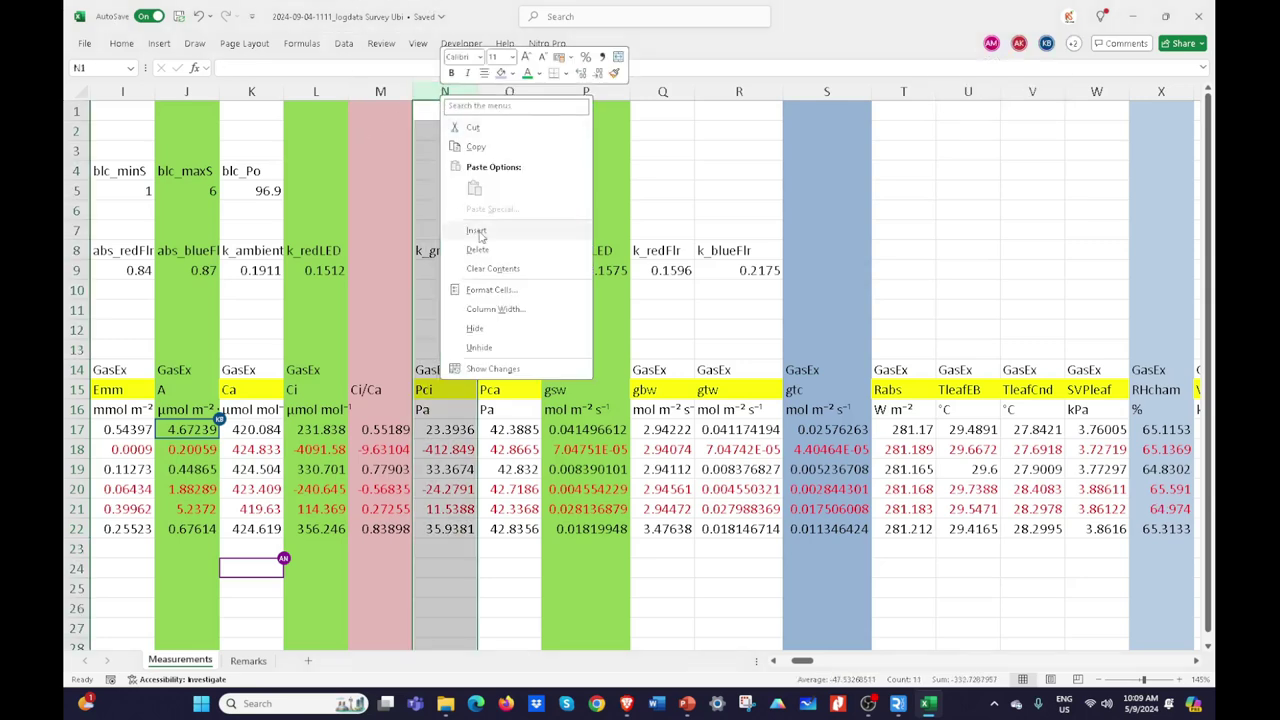
{"action": "left_click", "coordinate": [476, 231]}
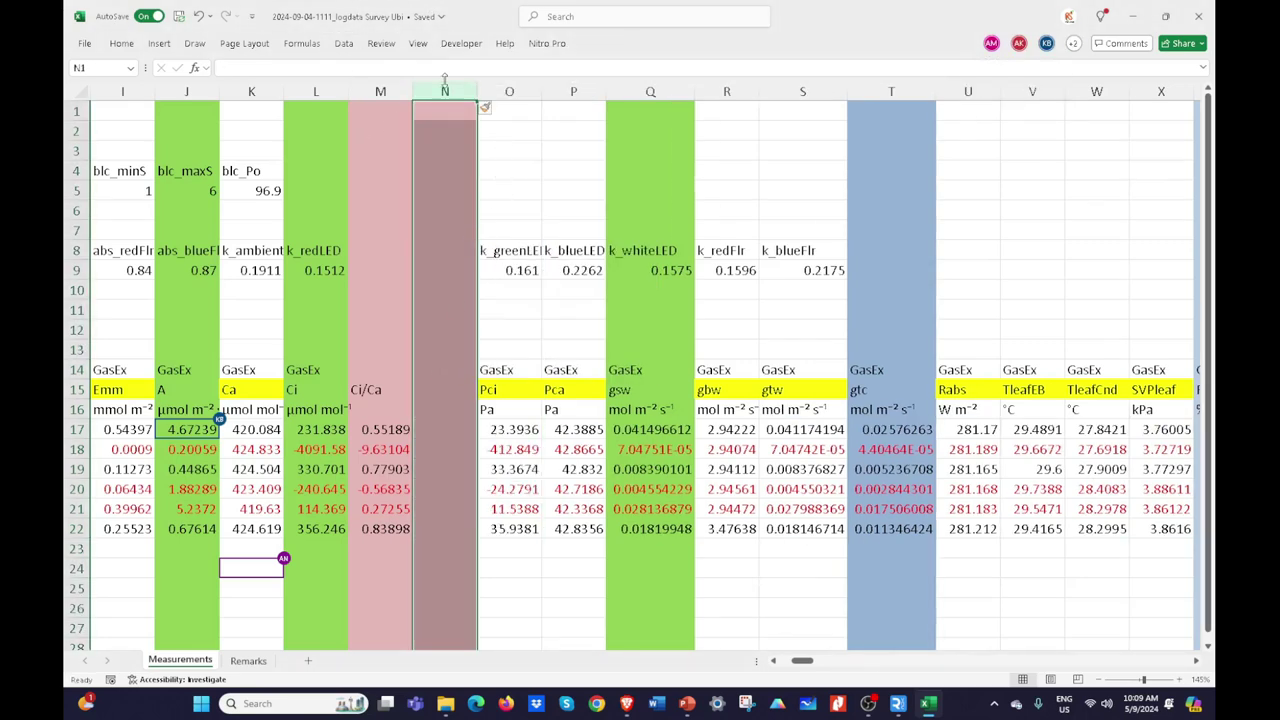
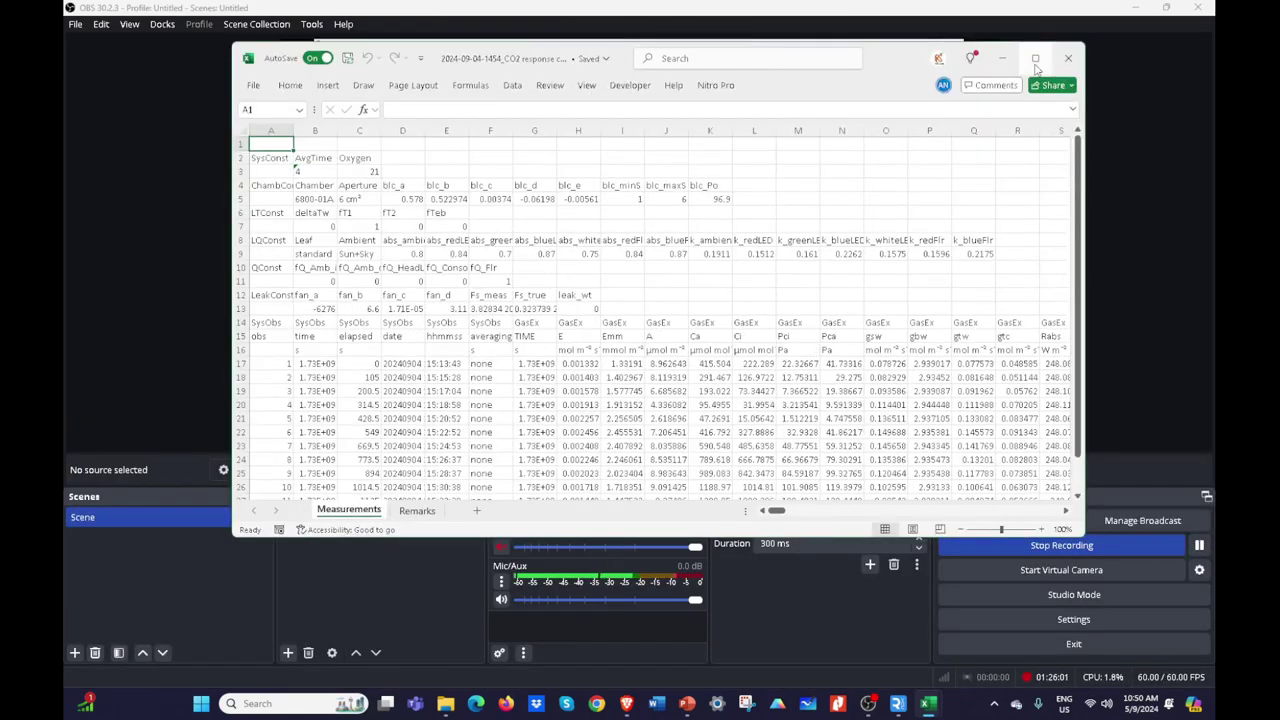
{"action": "left_click", "coordinate": [1035, 58]}
{"action": "mouse_move", "coordinate": [928, 703]}
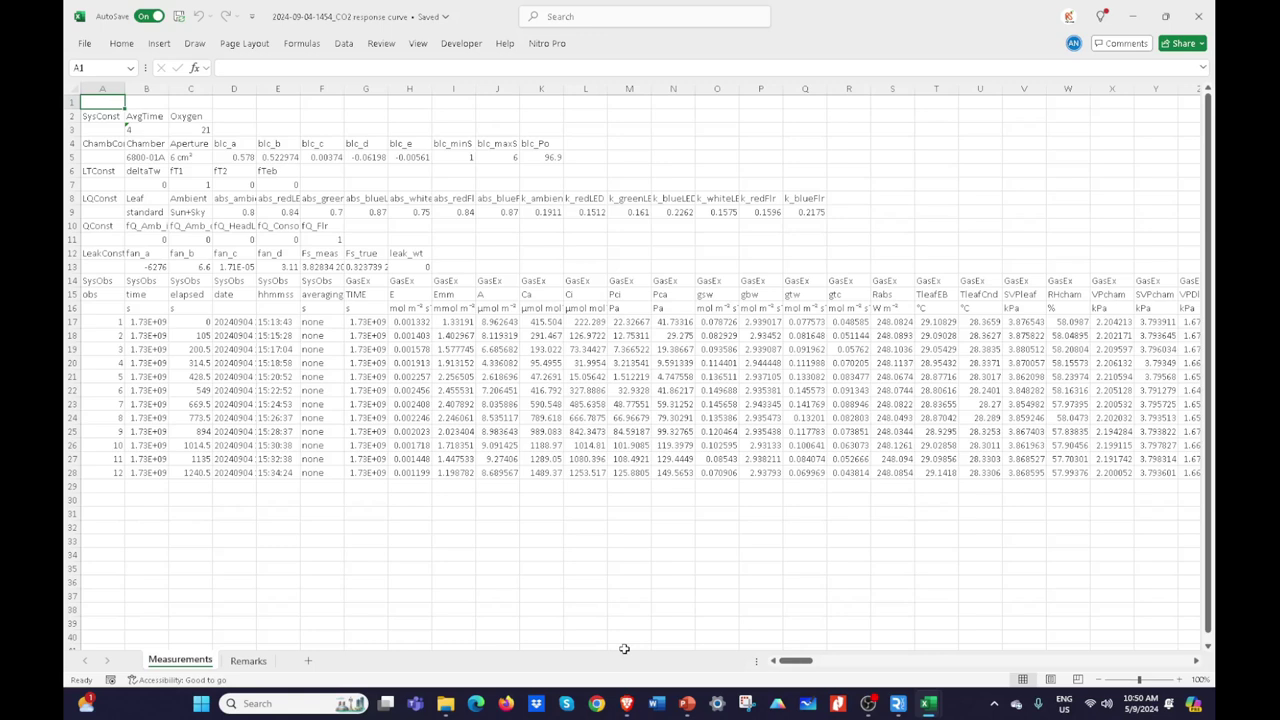
{"action": "left_click", "coordinate": [1199, 14]}
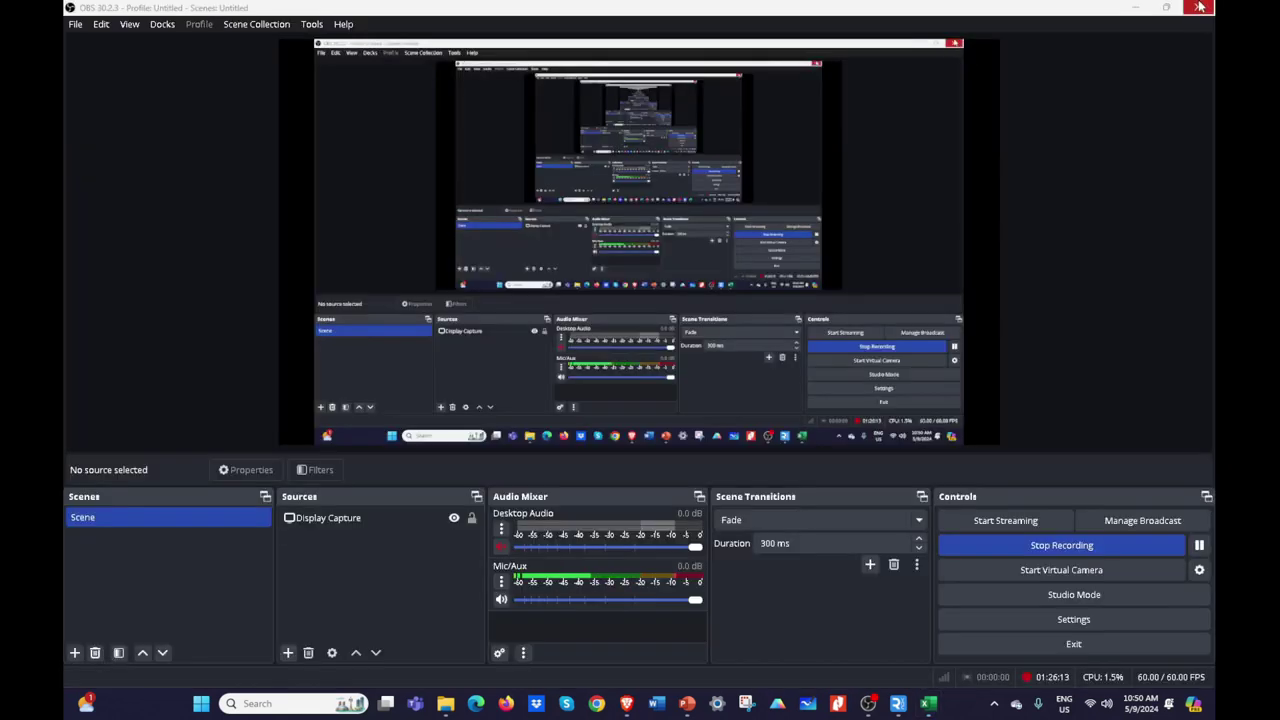
{"action": "left_click", "coordinate": [929, 704]}
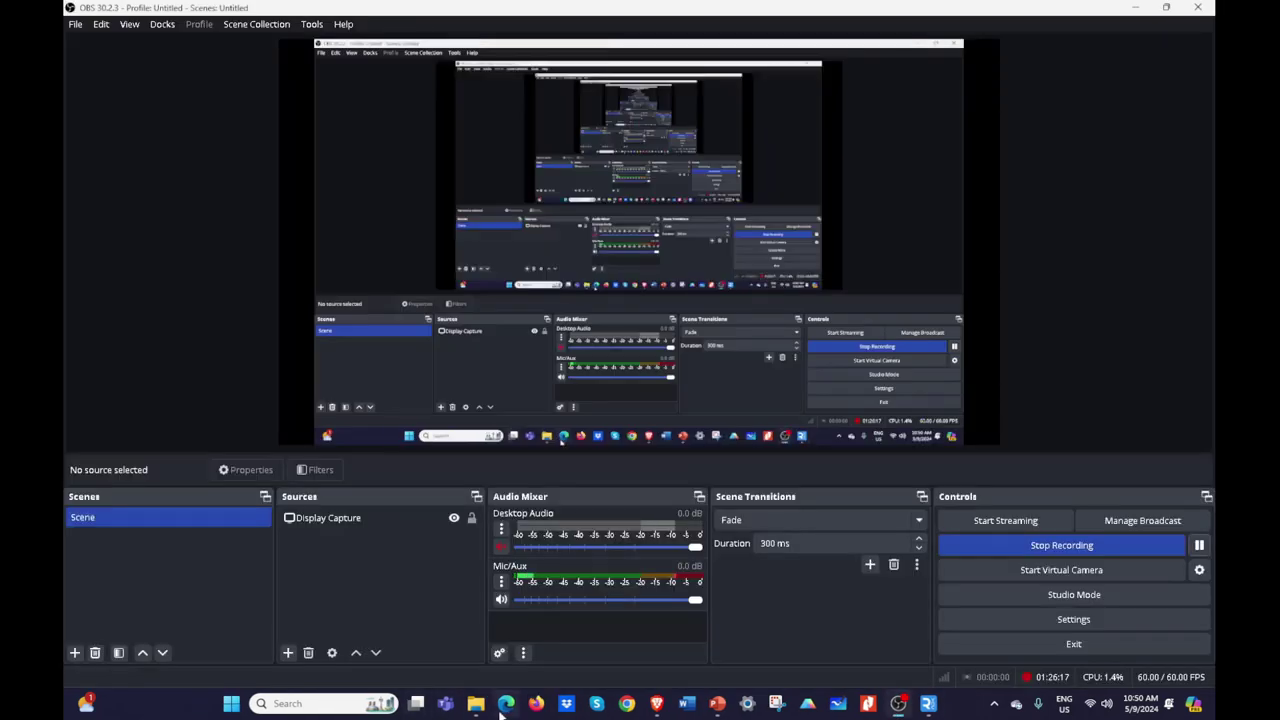
{"action": "left_click", "coordinate": [476, 703]}
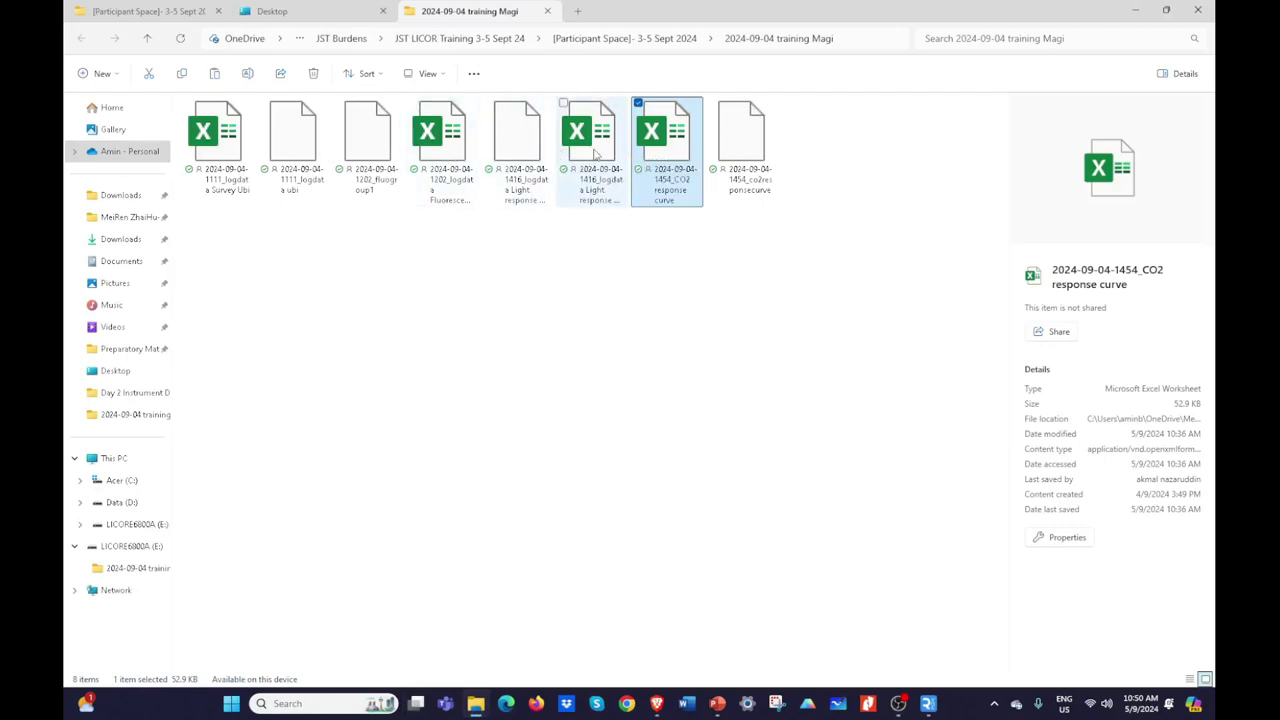
{"action": "double_click", "coordinate": [596, 152]}
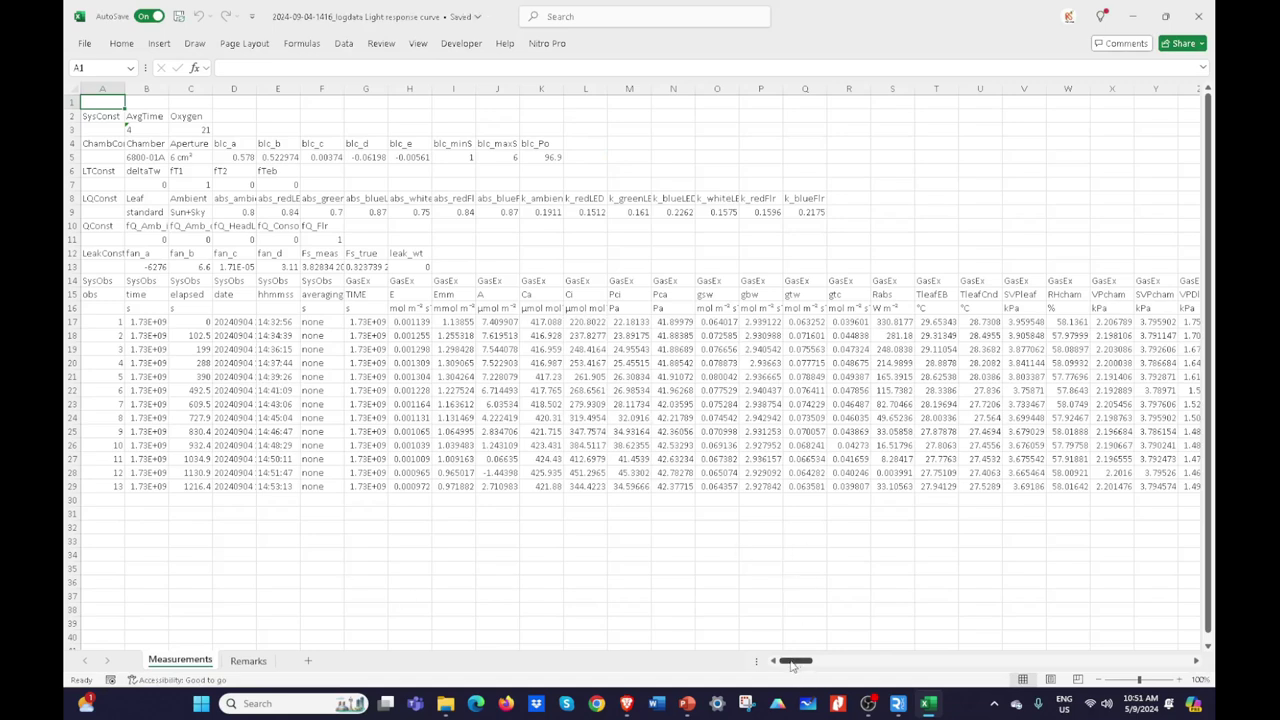
Step: Delete row 29 containing observation 13 from the light response measurements
{"action": "left_click", "coordinate": [70, 486]}
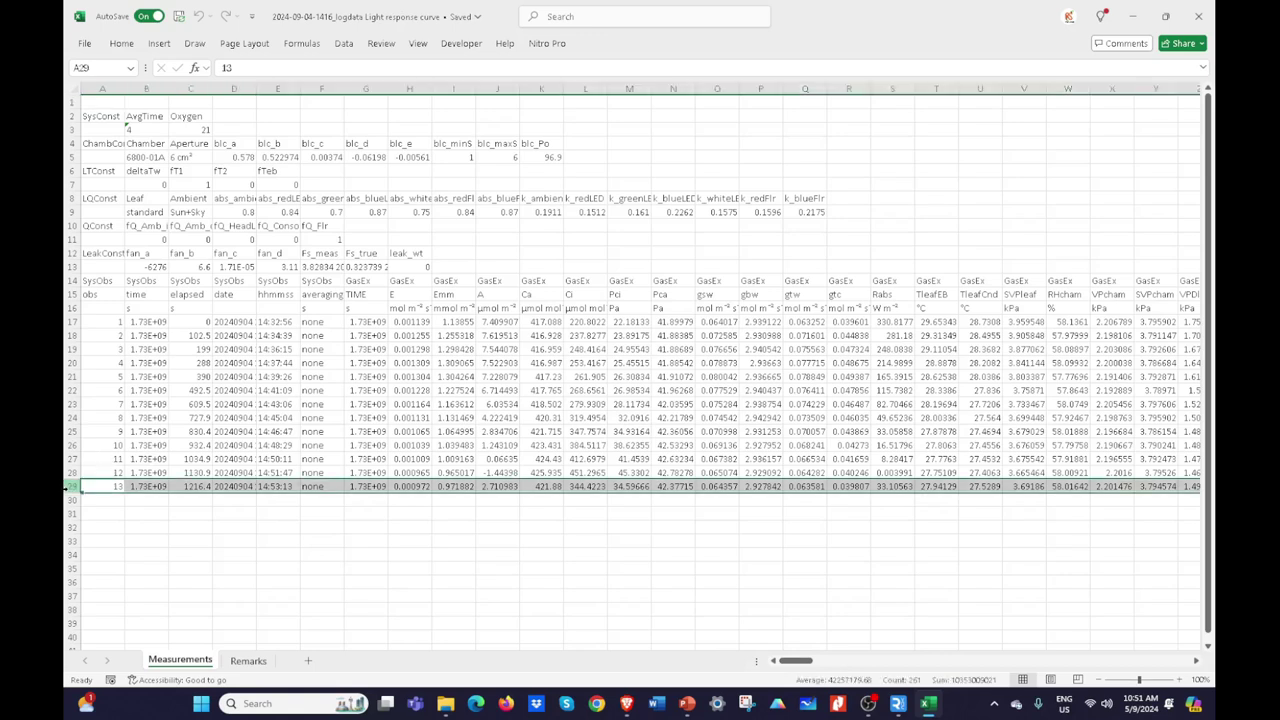
{"action": "right_click", "coordinate": [70, 486]}
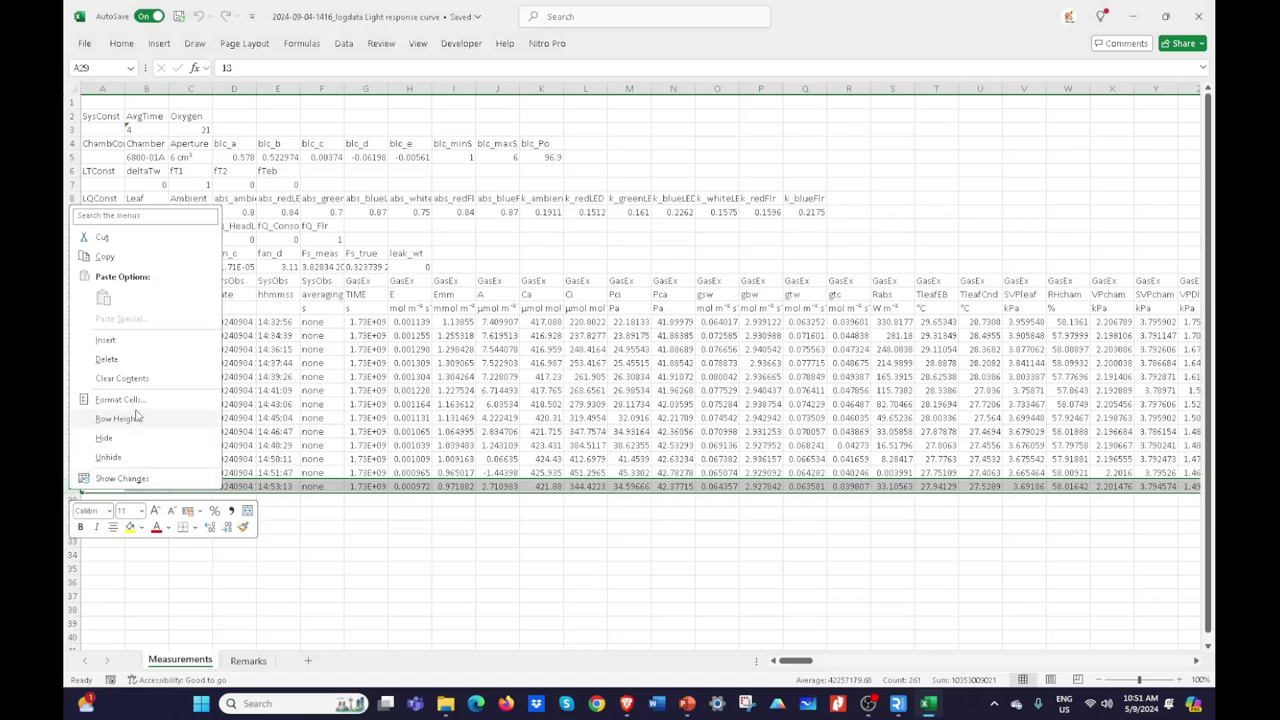
{"action": "left_click", "coordinate": [120, 362]}
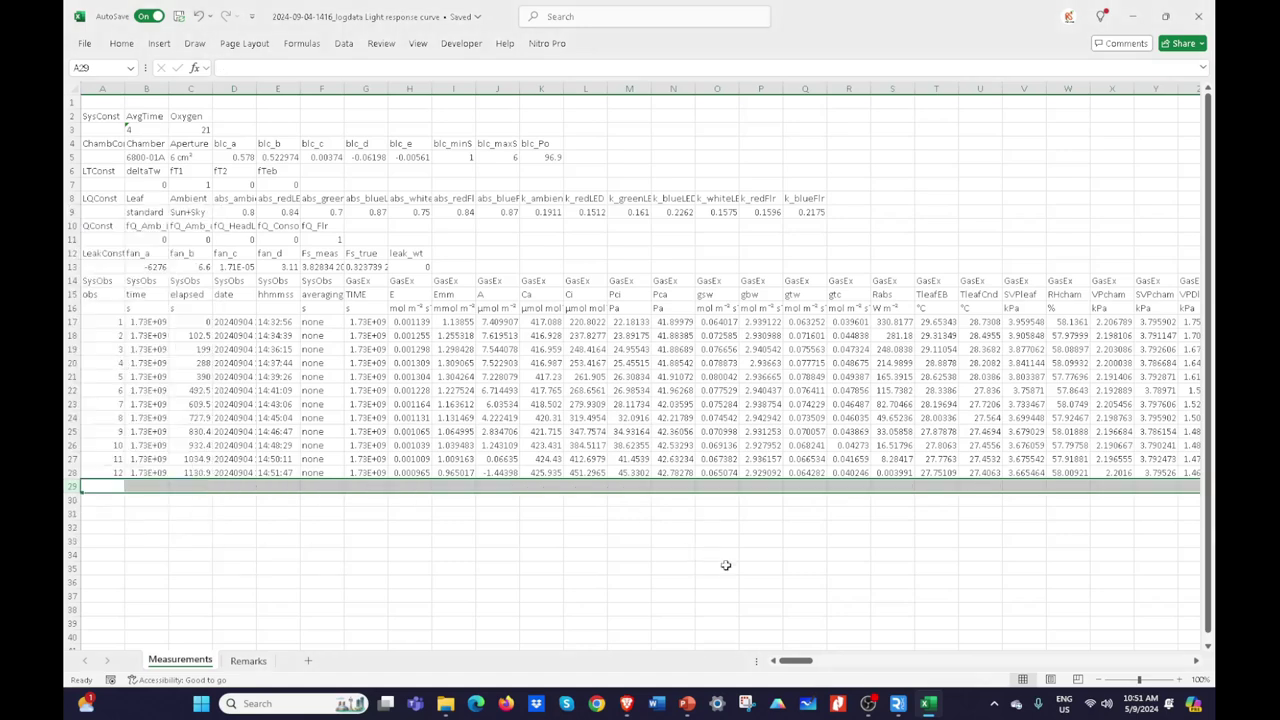
{"action": "left_click", "coordinate": [726, 566]}
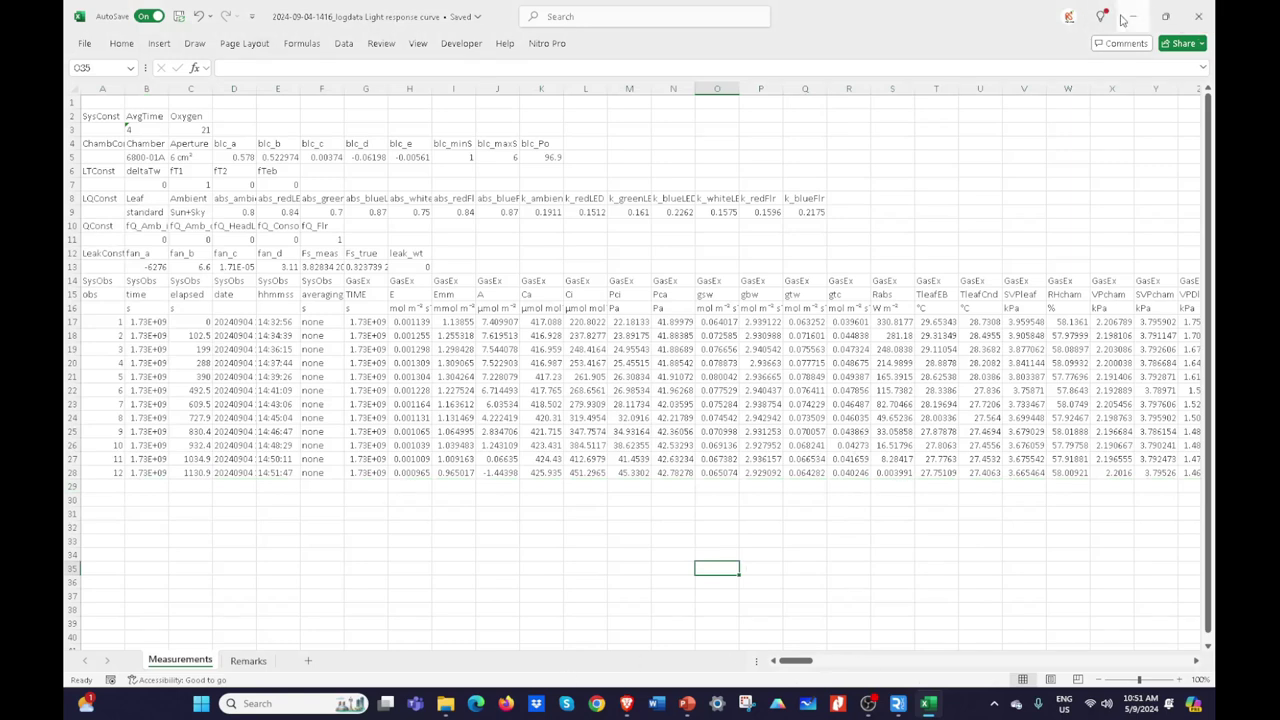
Step: Open LightResponseCurveFitting1.0 from the Desktop folder and return to the first columns of the light response log data
{"action": "left_click", "coordinate": [448, 703]}
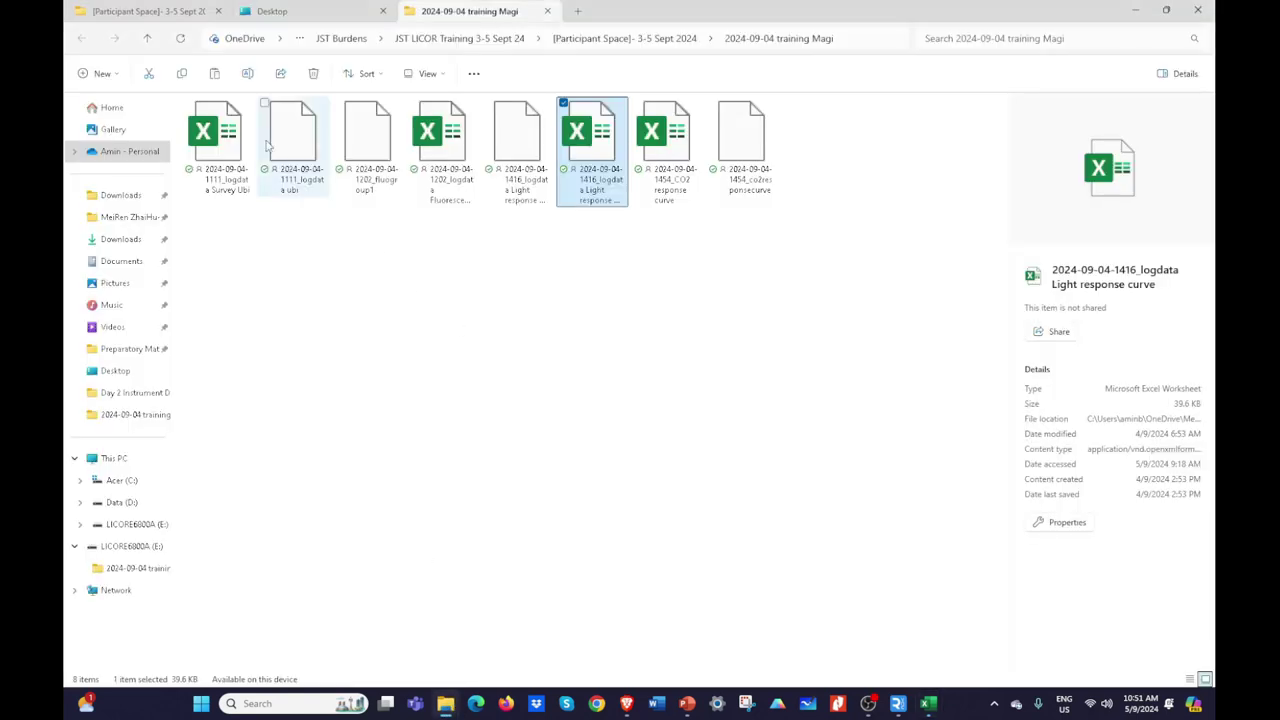
{"action": "left_click", "coordinate": [330, 26]}
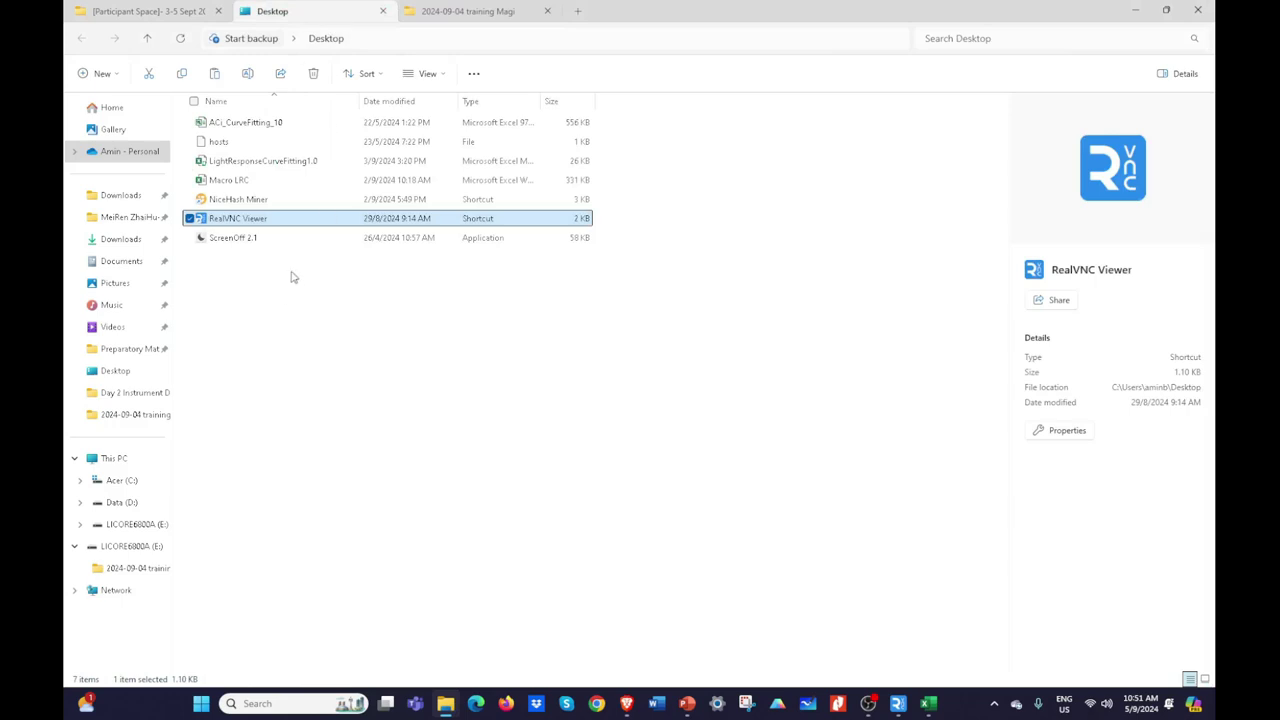
{"action": "double_click", "coordinate": [238, 163]}
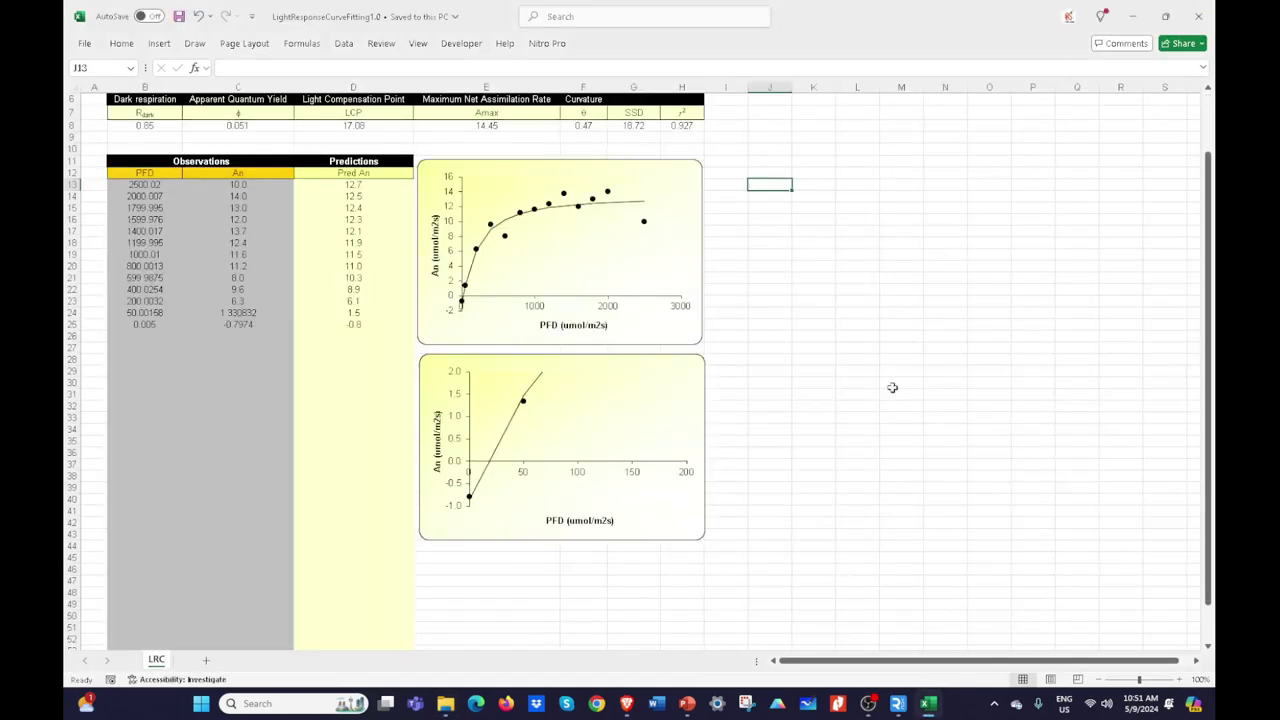
{"action": "left_click", "coordinate": [1132, 16]}
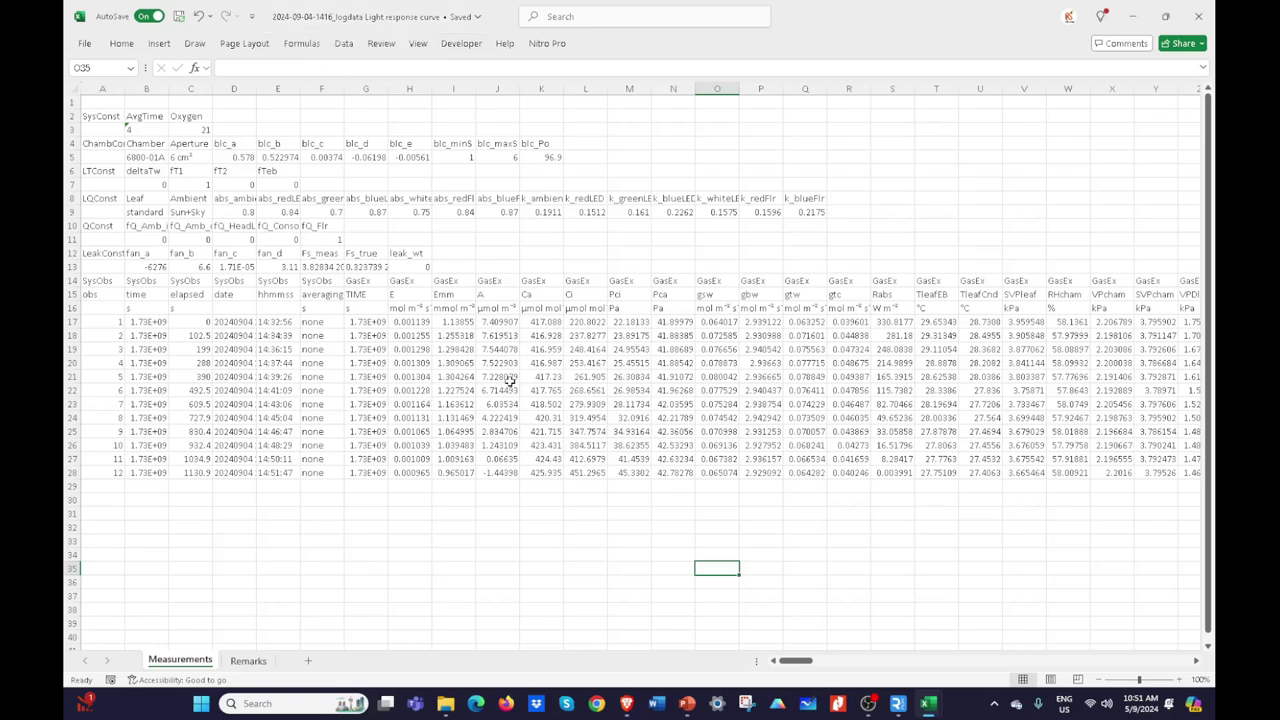
{"action": "scroll", "coordinate": [521, 378], "scroll_direction": "up", "scroll_amount": 1, "text": "ctrl"}
{"action": "scroll", "coordinate": [575, 431], "scroll_direction": "up", "scroll_amount": 1, "text": "ctrl"}
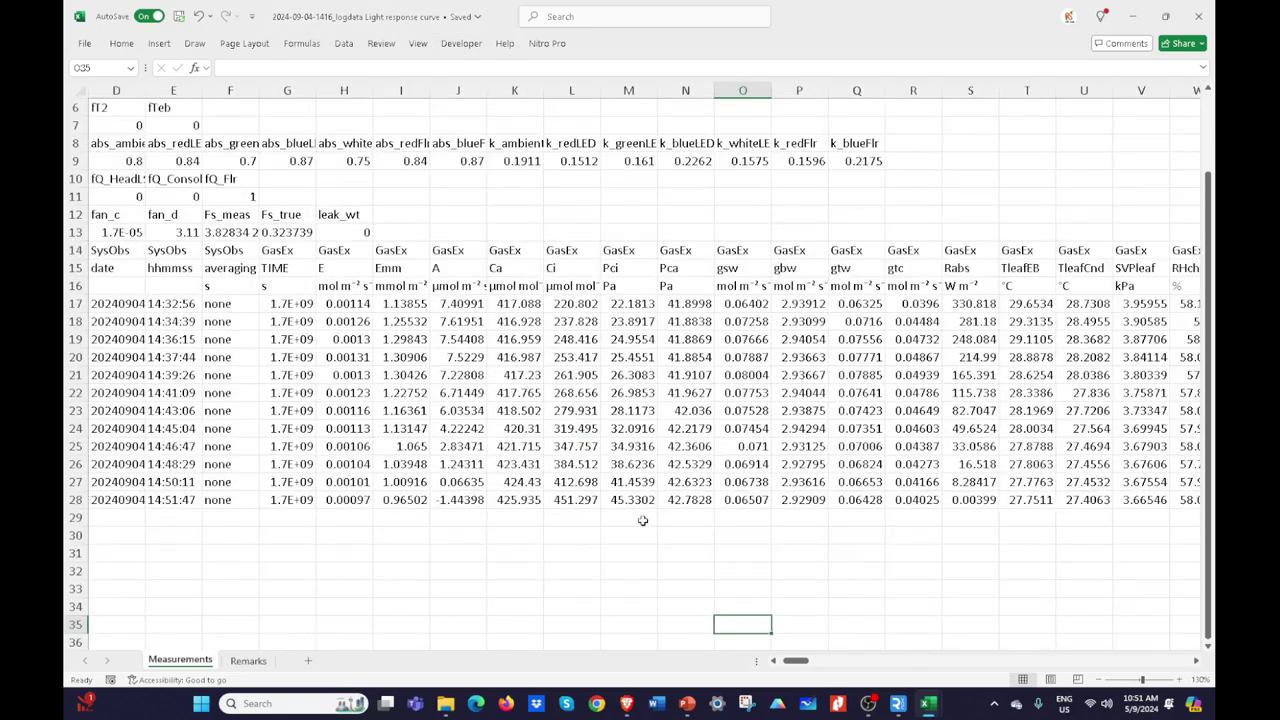
{"action": "left_click_drag", "start_coordinate": [796, 661], "coordinate": [779, 662]}
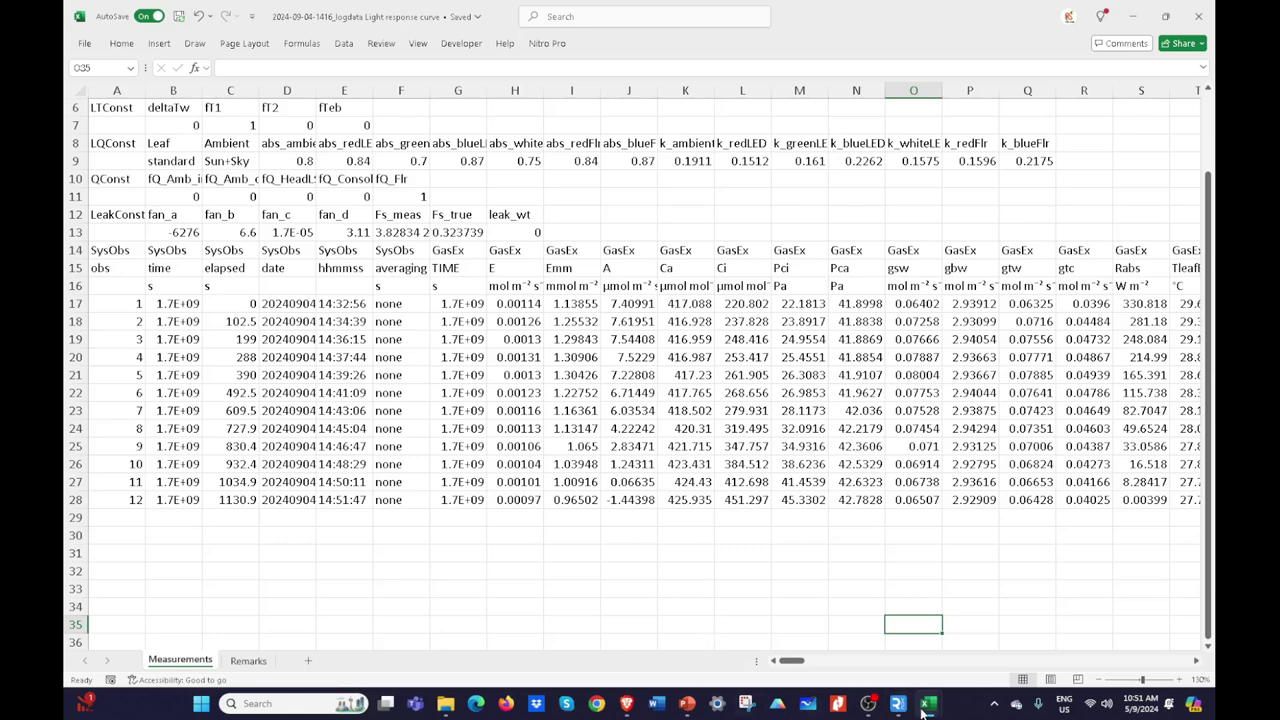
Step: Examine the PFD and An observation columns in B12:C25 of the LightResponseCurveFitting1.0 workbook
{"action": "mouse_move", "coordinate": [928, 703]}
{"action": "left_click", "coordinate": [975, 628]}
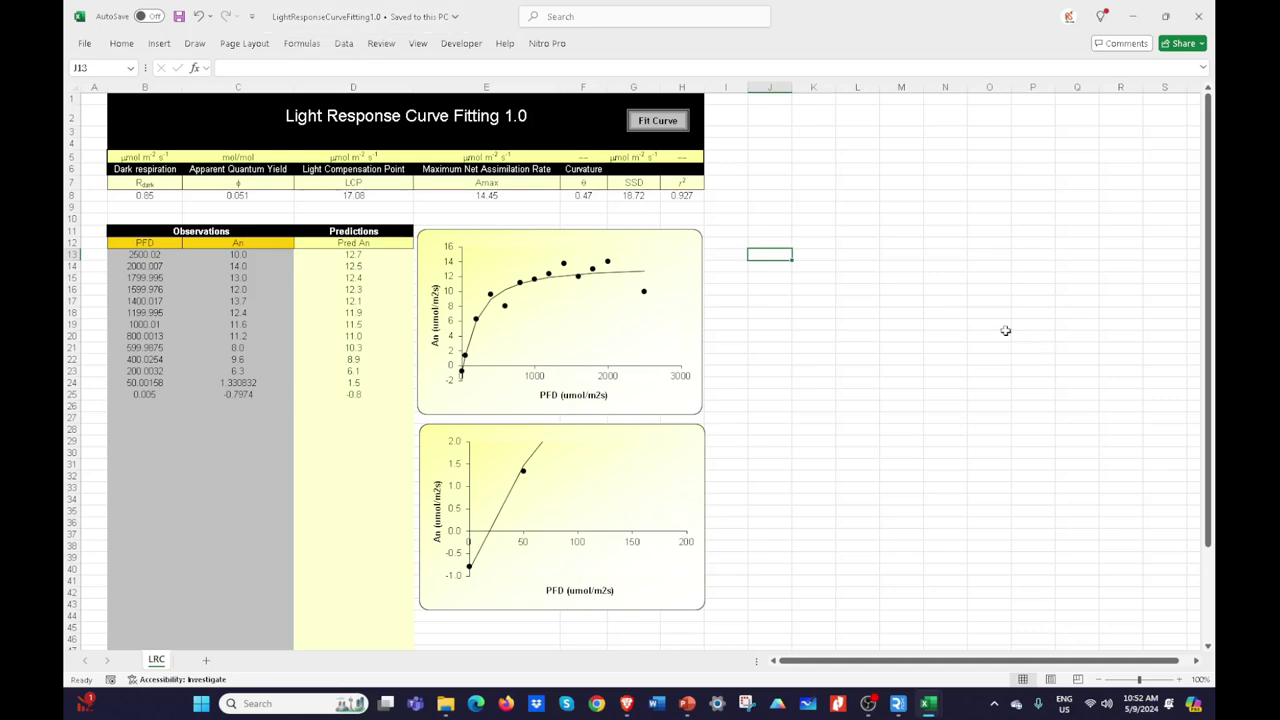
{"action": "left_click", "coordinate": [945, 349]}
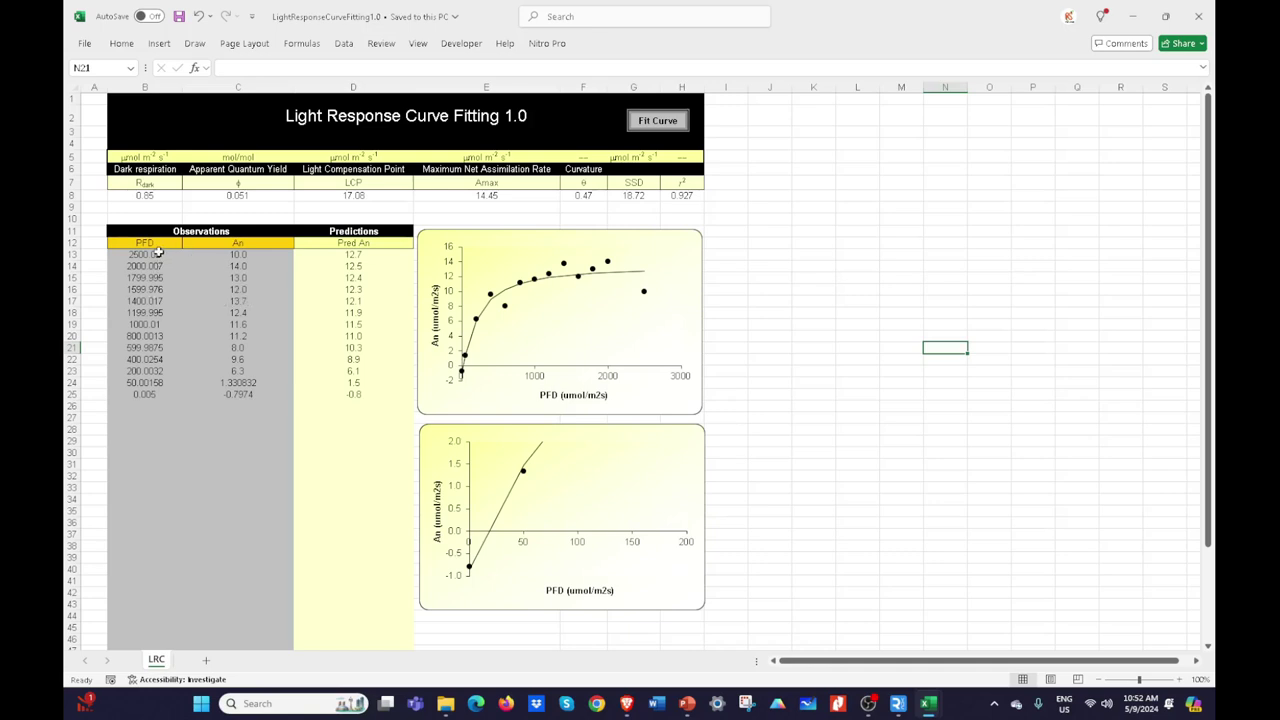
{"action": "left_click_drag", "start_coordinate": [145, 254], "coordinate": [240, 391]}
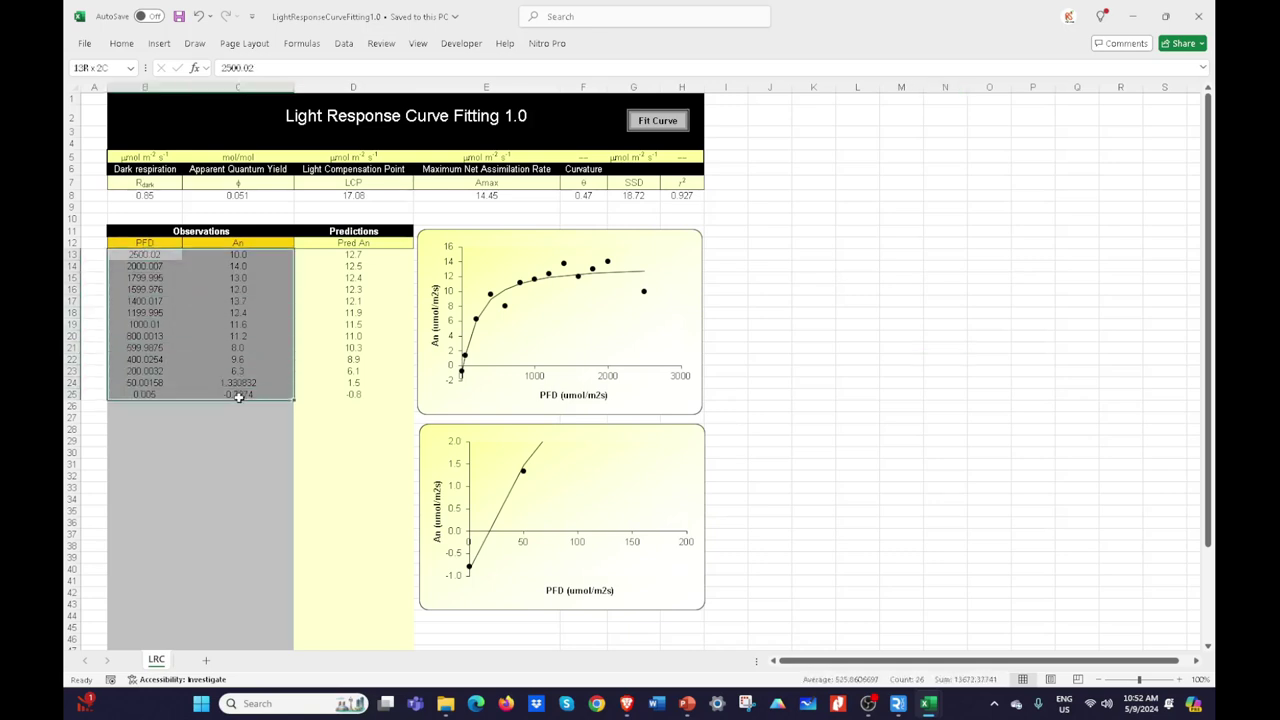
{"action": "left_click", "coordinate": [250, 437]}
{"action": "left_click_drag", "start_coordinate": [158, 244], "coordinate": [168, 386]}
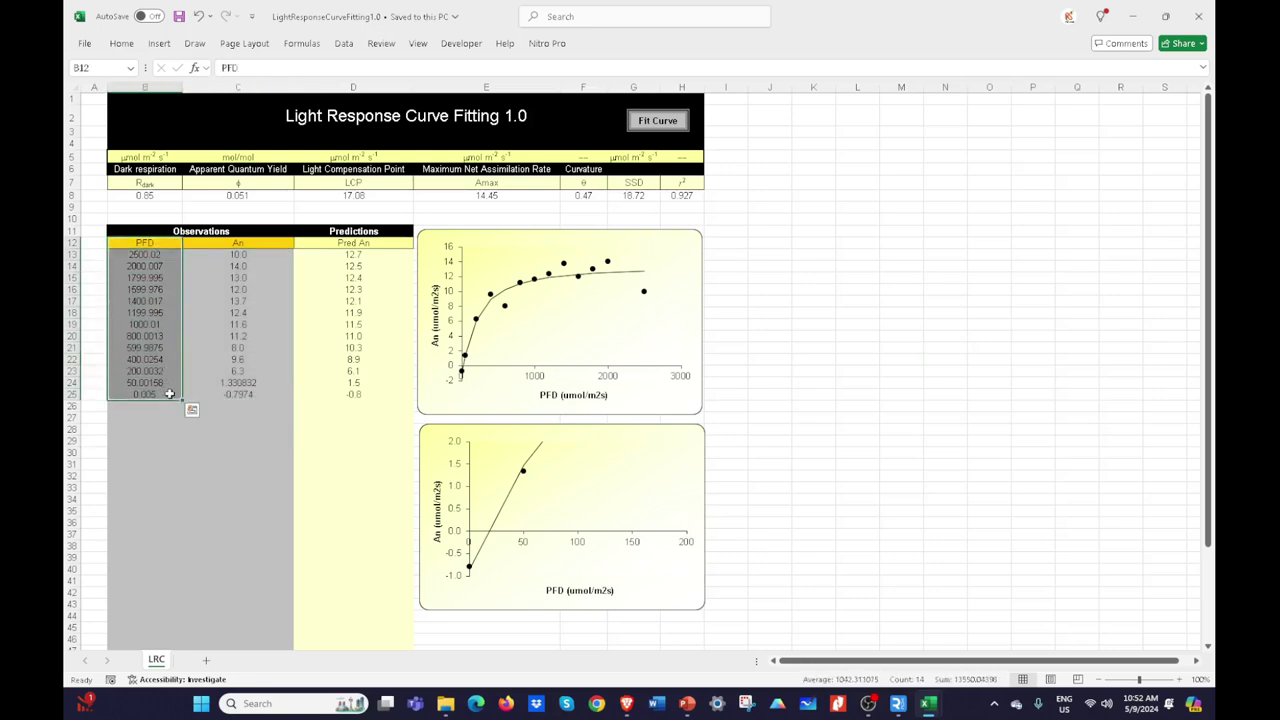
{"action": "left_click_drag", "start_coordinate": [246, 254], "coordinate": [266, 400]}
{"action": "left_click", "coordinate": [148, 216]}
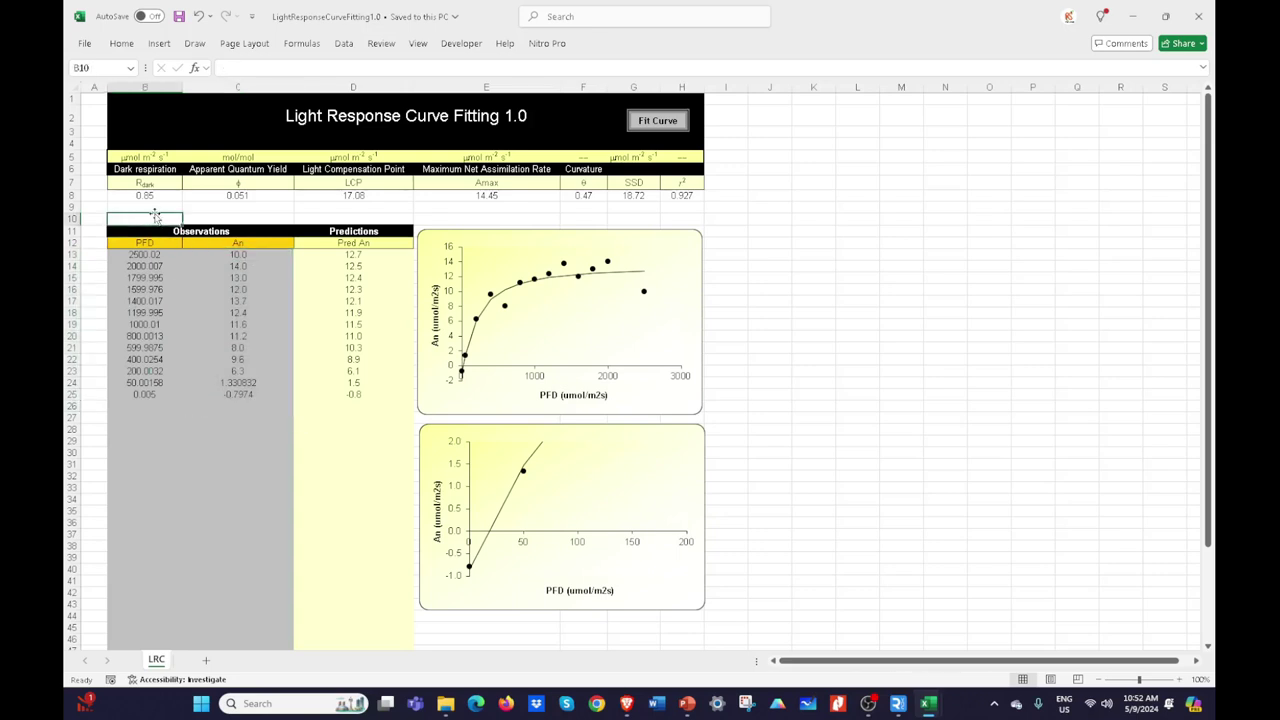
{"action": "left_click", "coordinate": [244, 216]}
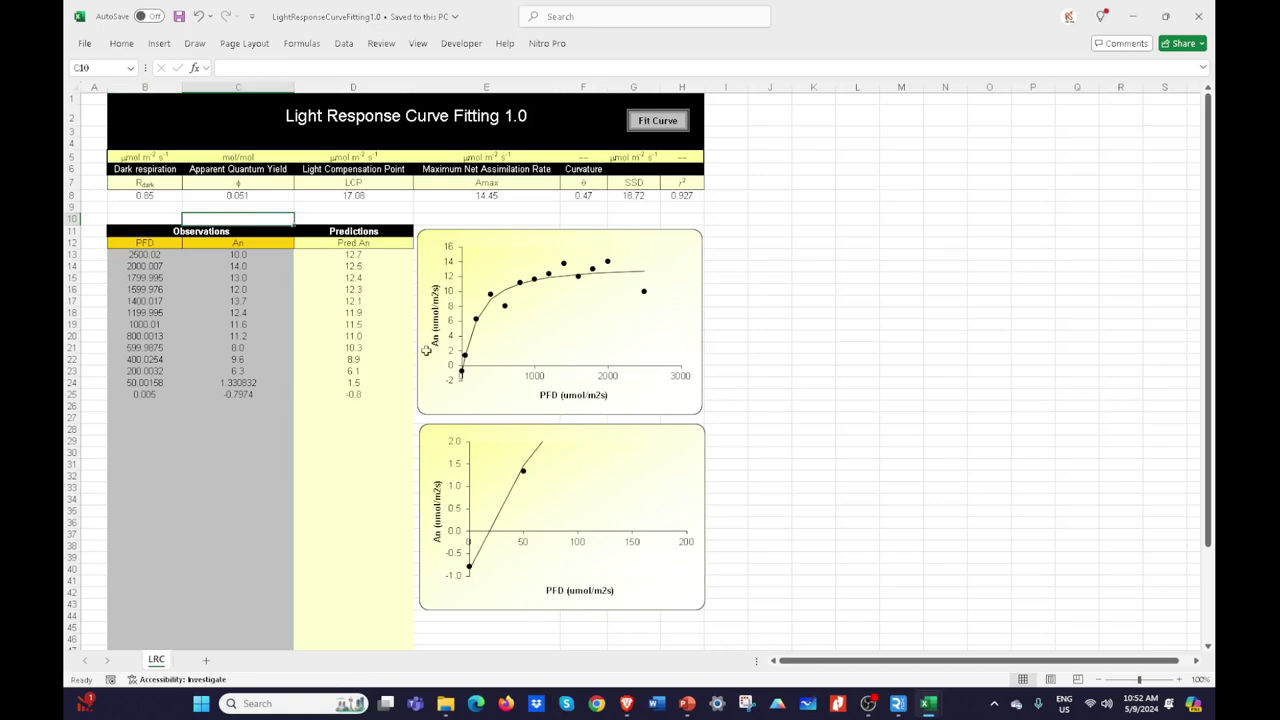
Step: Switch to the light response log data workbook and fill the LeafQ Qin column, DF, with yellow
{"action": "mouse_move", "coordinate": [931, 706]}
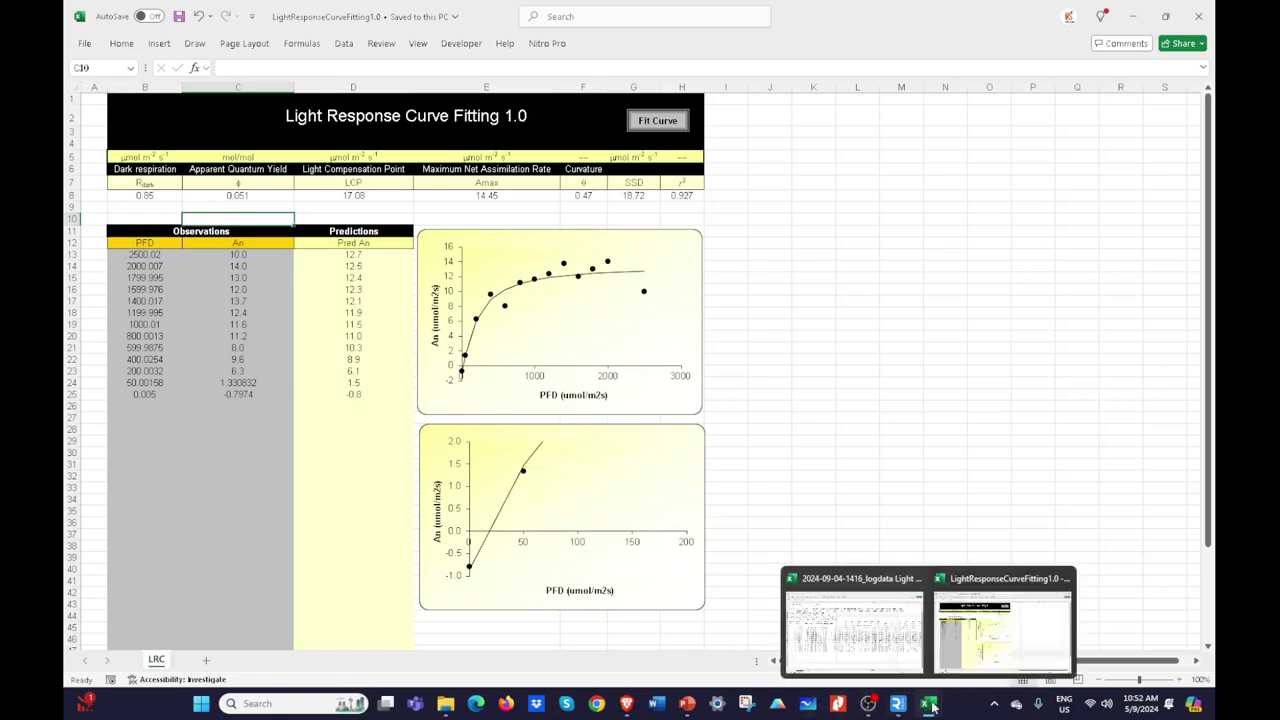
{"action": "left_click", "coordinate": [858, 636]}
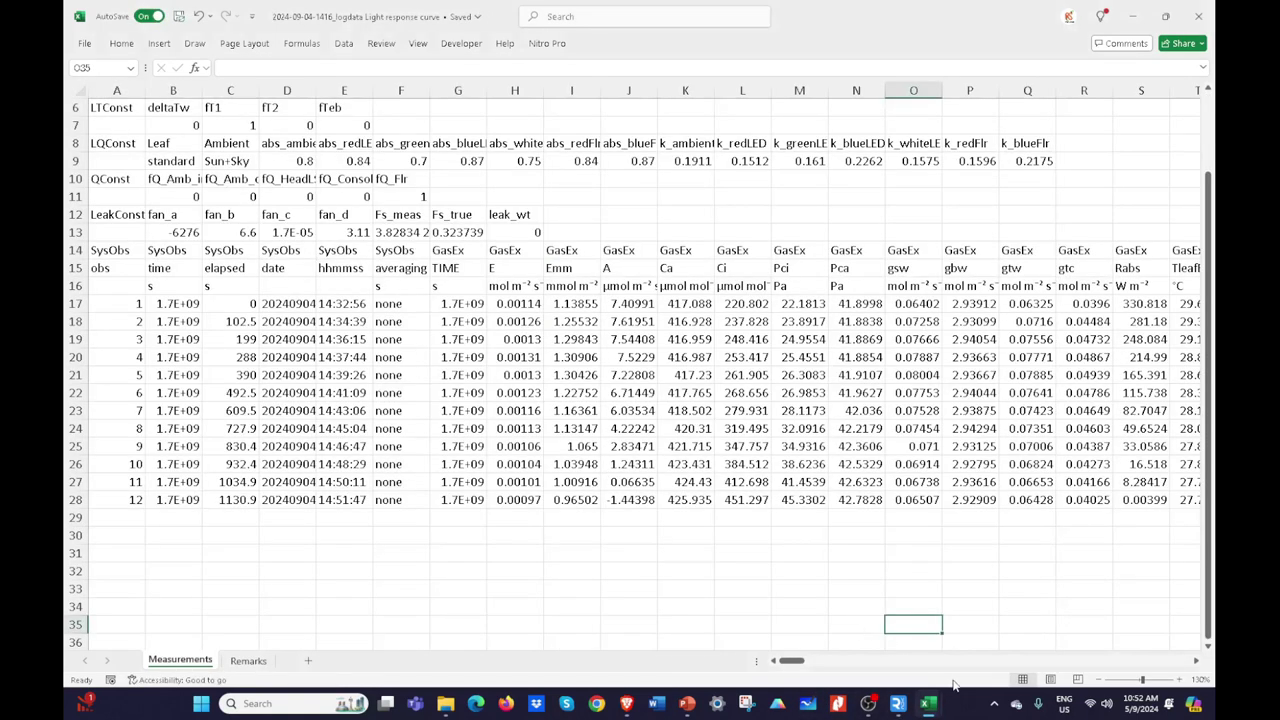
{"action": "left_click_drag", "start_coordinate": [796, 662], "coordinate": [1006, 660]}
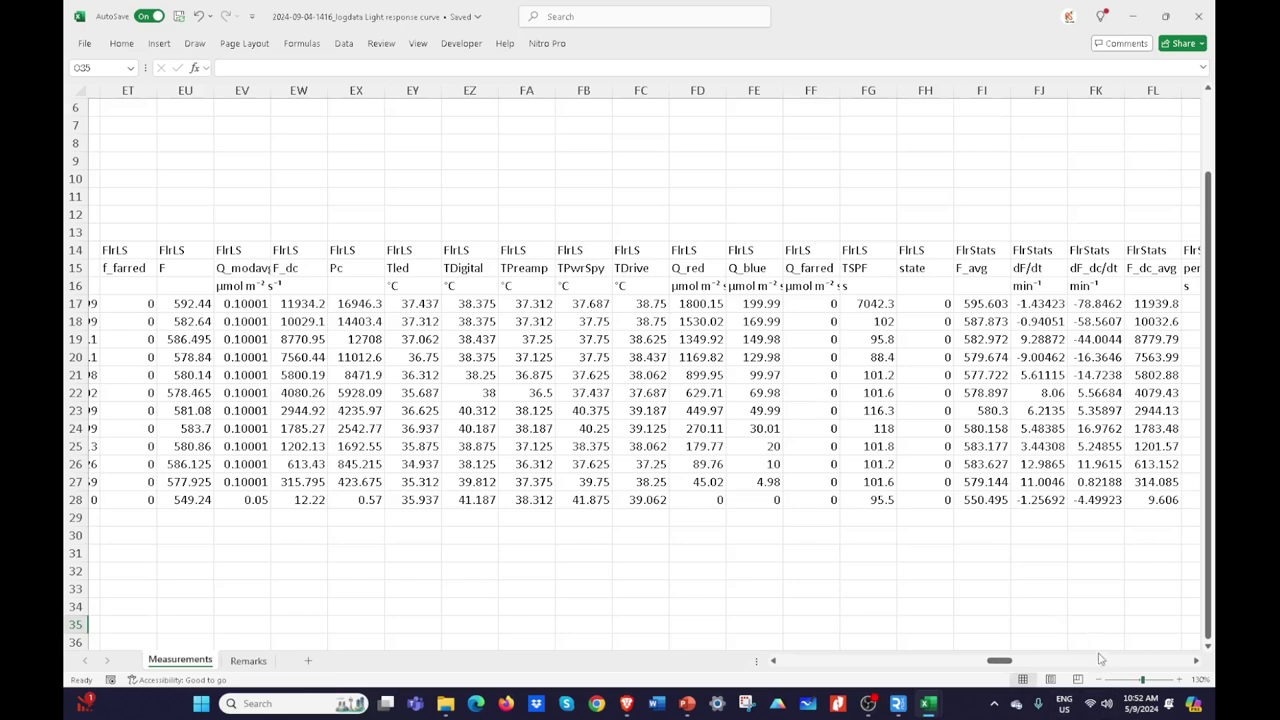
{"action": "left_click", "coordinate": [1196, 661]}
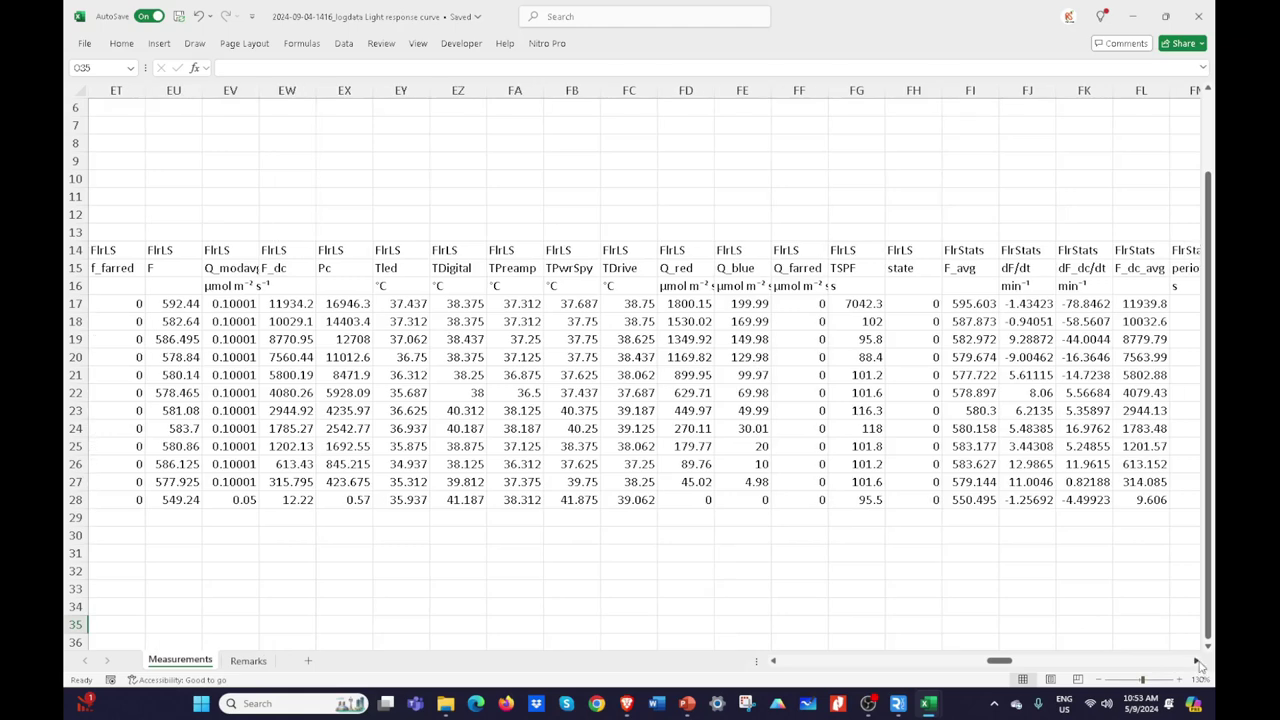
{"action": "left_click", "coordinate": [1196, 661]}
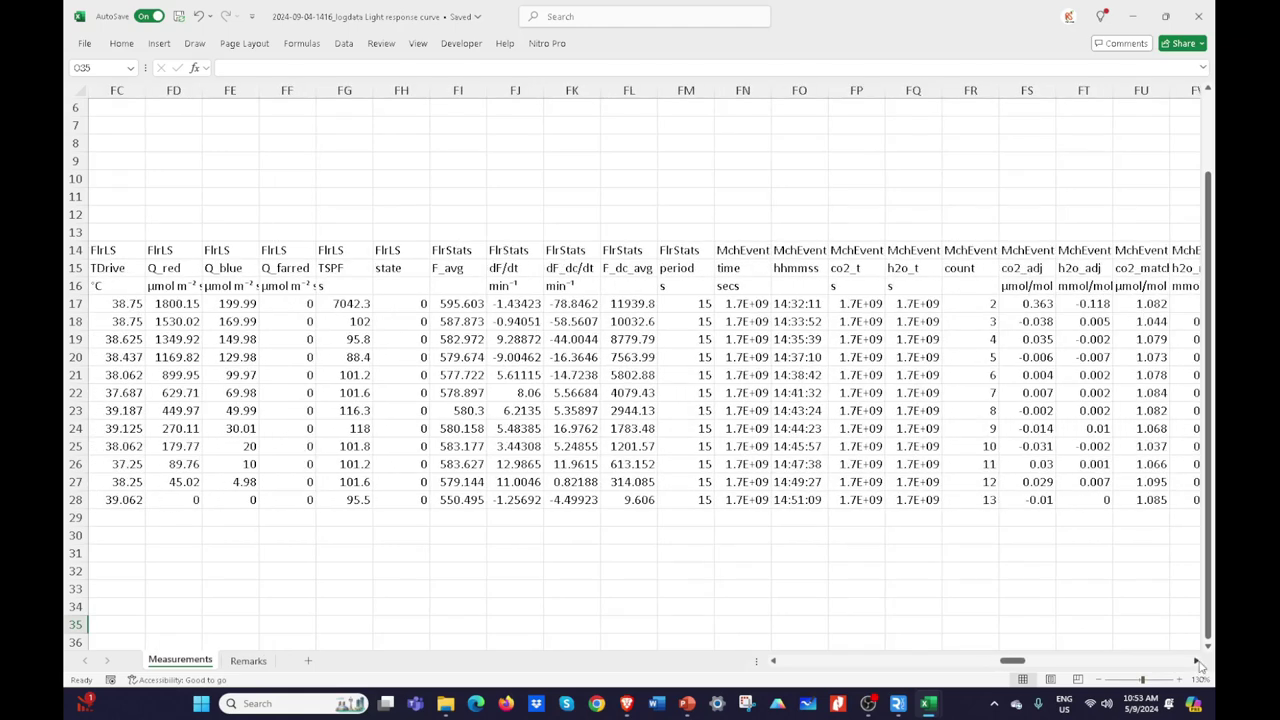
{"action": "left_click_drag", "start_coordinate": [1030, 667], "coordinate": [951, 686]}
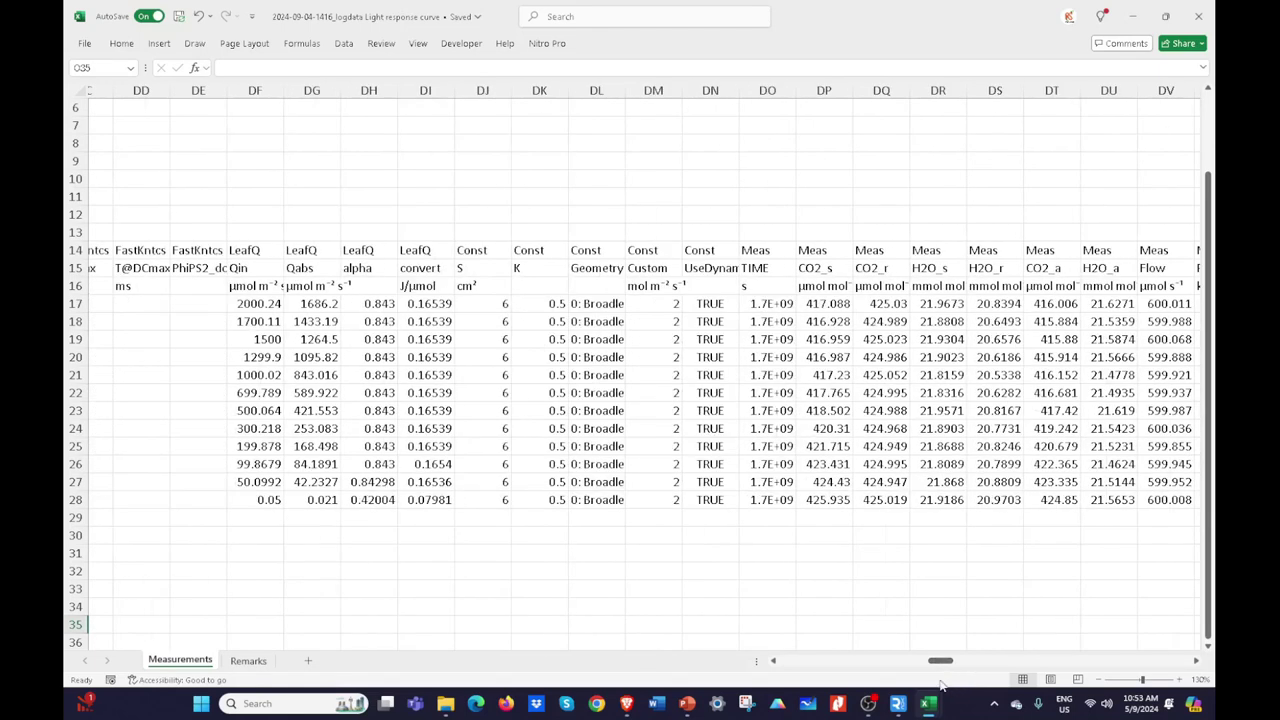
{"action": "left_click", "coordinate": [258, 306]}
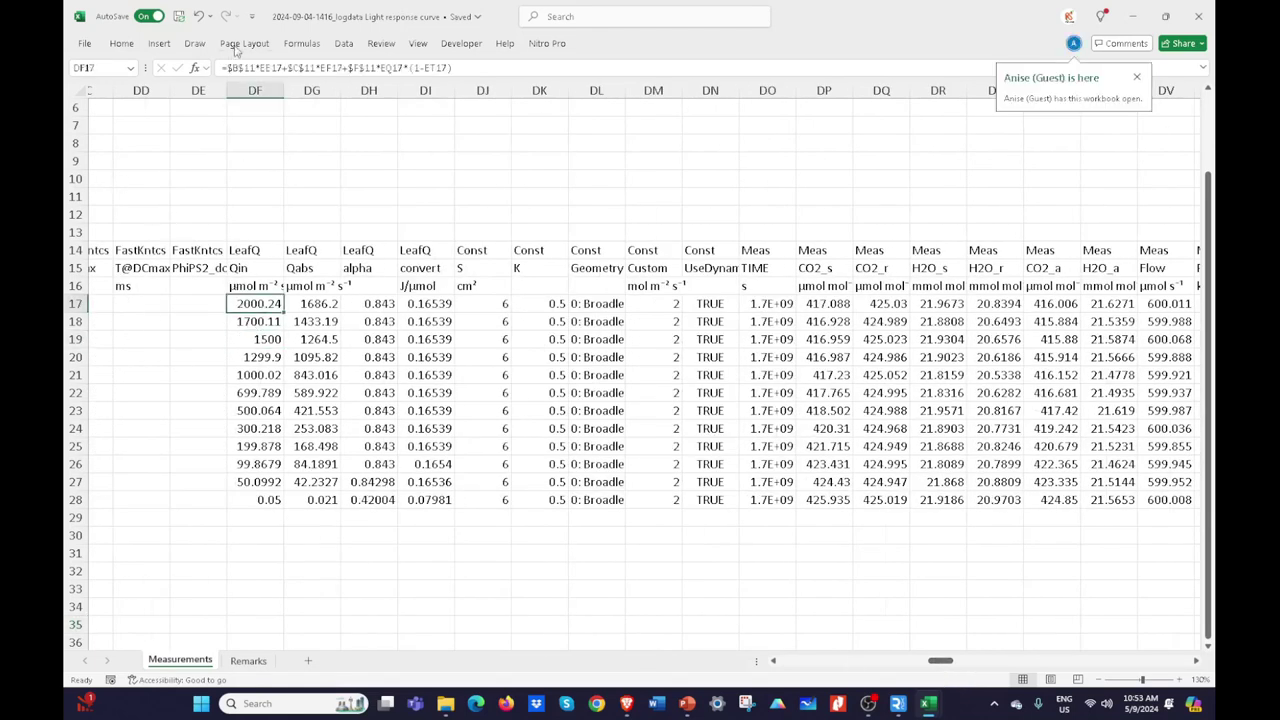
{"action": "left_click", "coordinate": [255, 89]}
{"action": "right_click", "coordinate": [256, 89]}
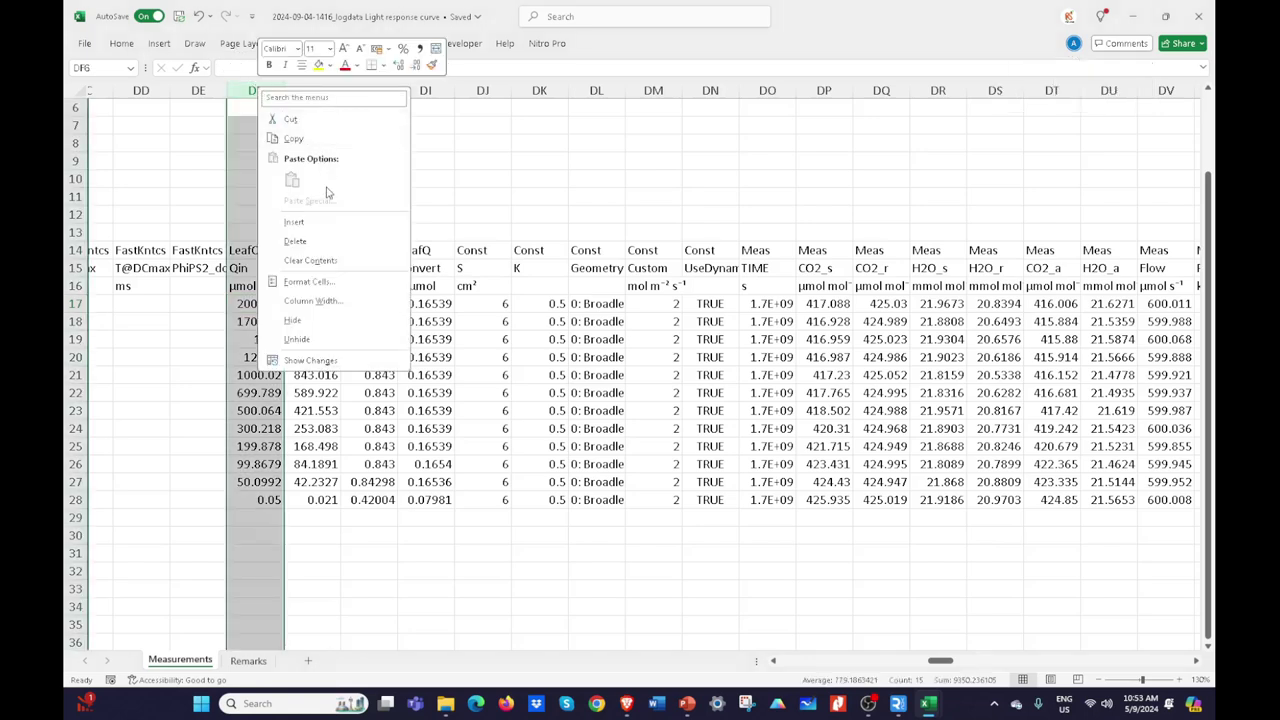
{"action": "left_click", "coordinate": [318, 64]}
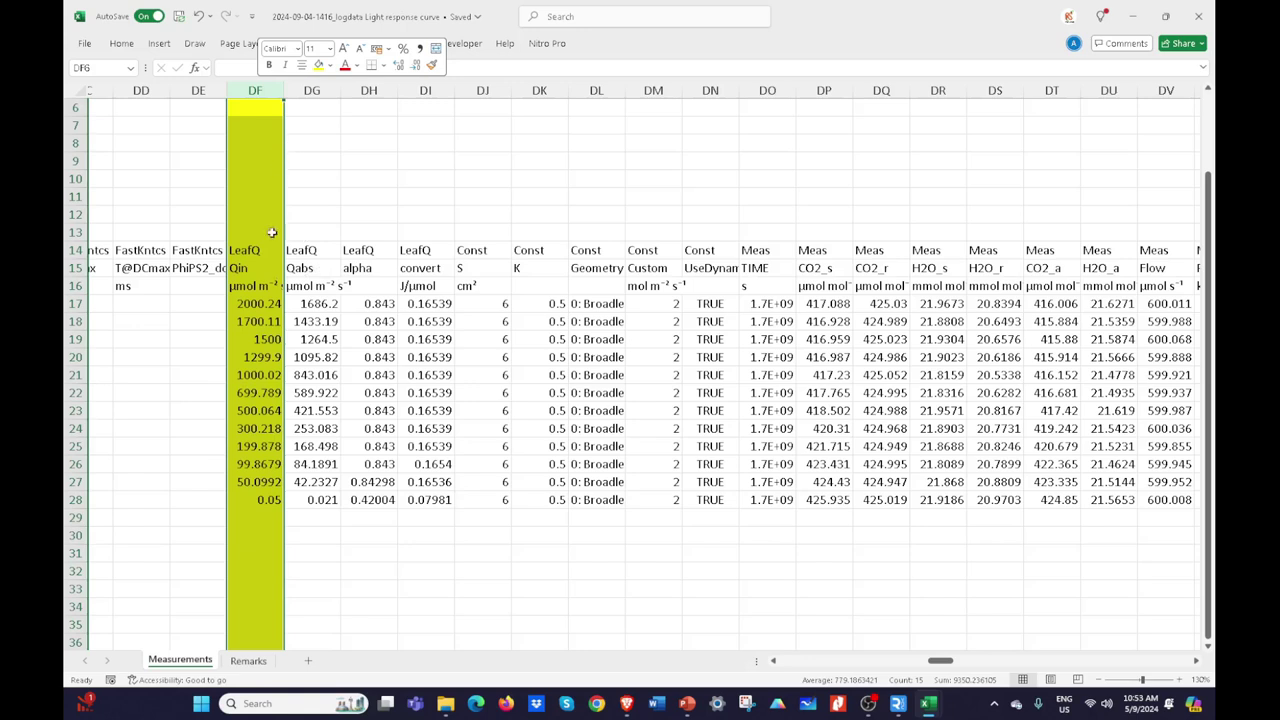
Step: Switch to the LightResponseCurveFitting1.0 workbook and label cell B10 above the PFD observations as Qin
{"action": "mouse_move", "coordinate": [928, 703]}
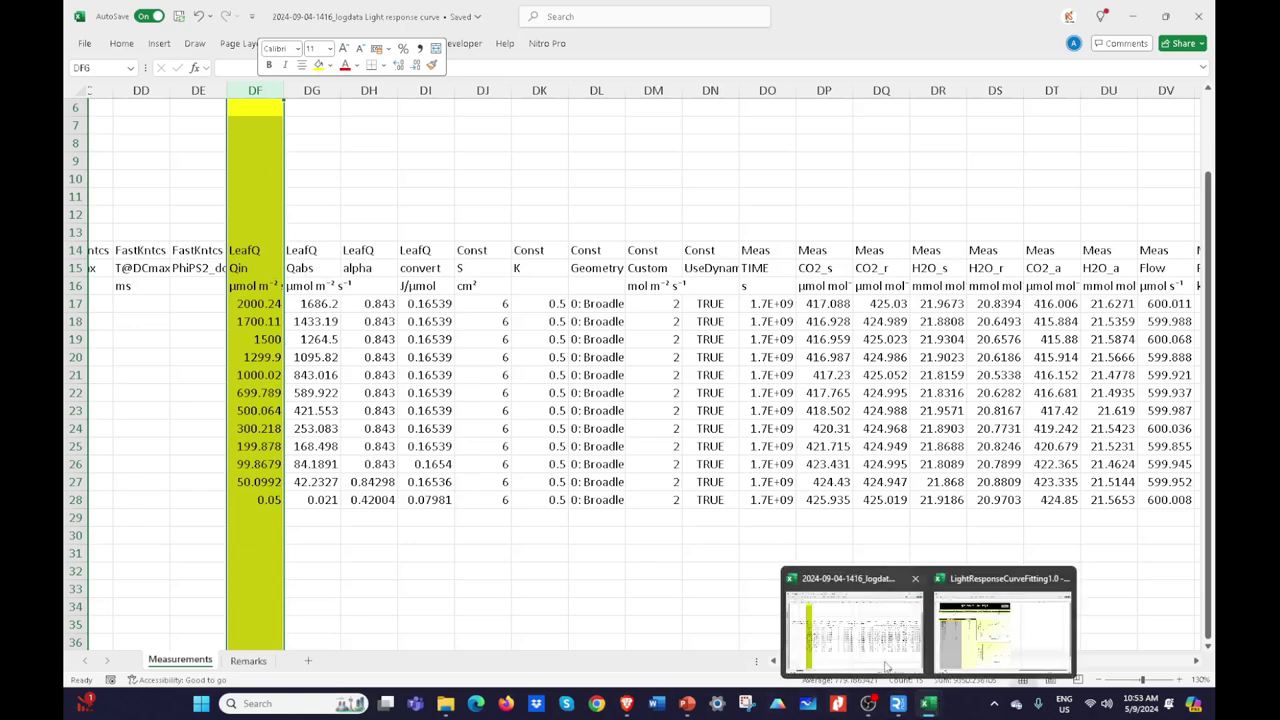
{"action": "left_click", "coordinate": [951, 633]}
{"action": "left_click", "coordinate": [150, 217]}
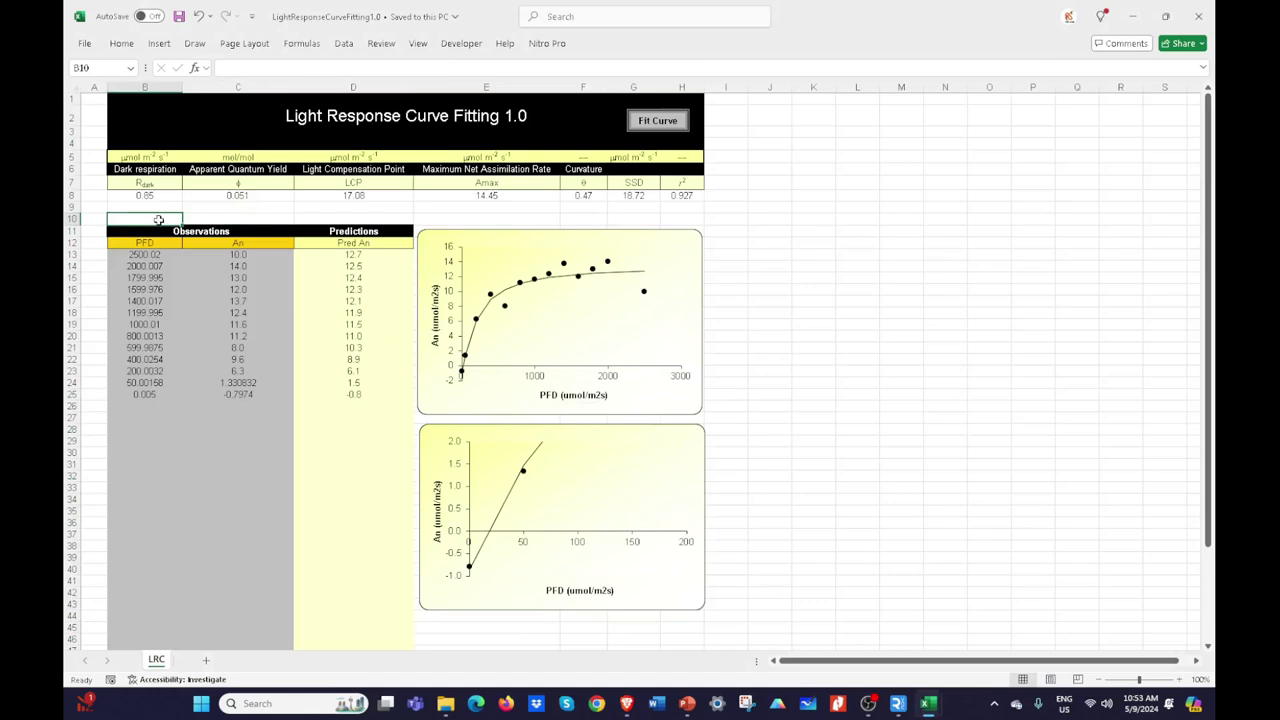
{"action": "type", "text": "Qin"}
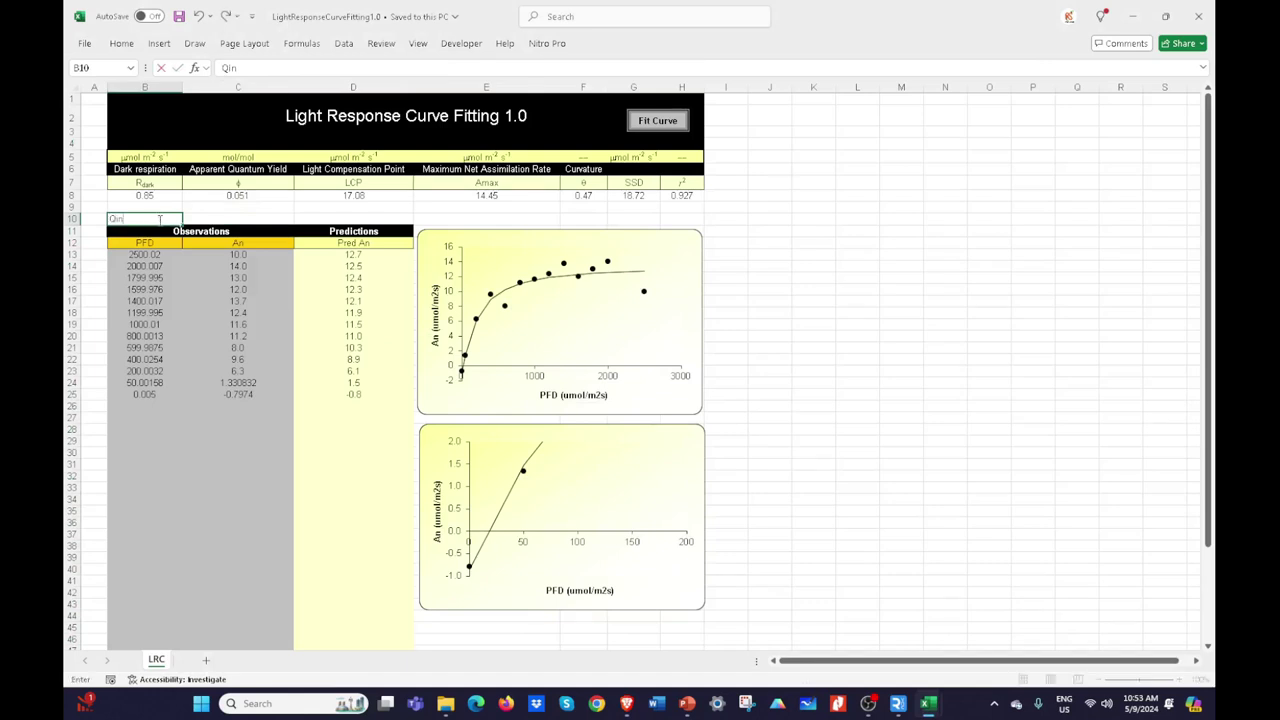
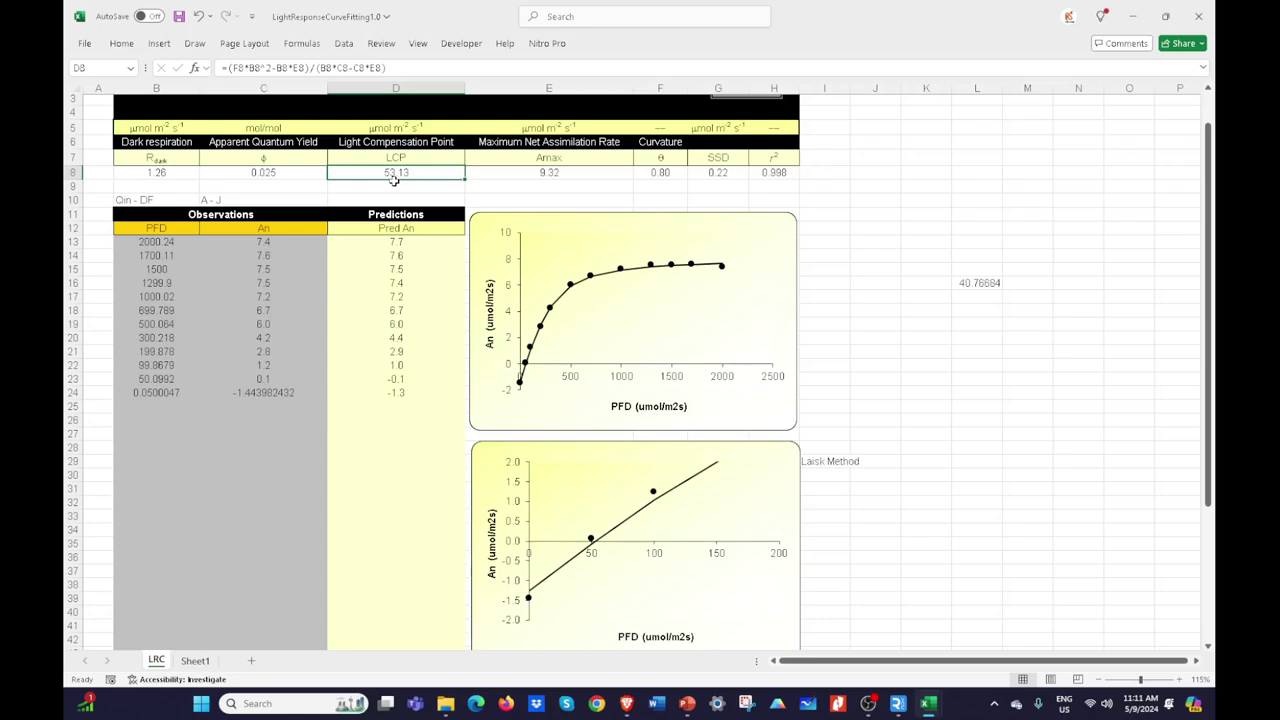
{"action": "left_click", "coordinate": [543, 173]}
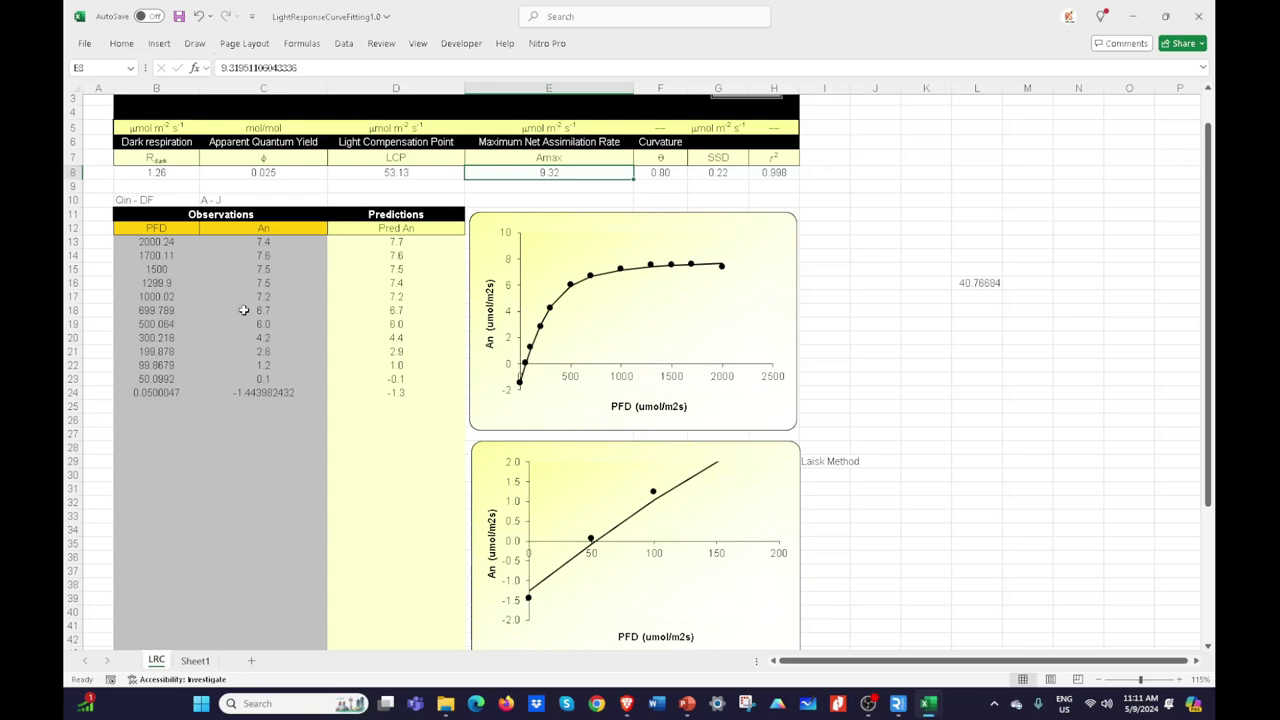
{"action": "left_click", "coordinate": [272, 255]}
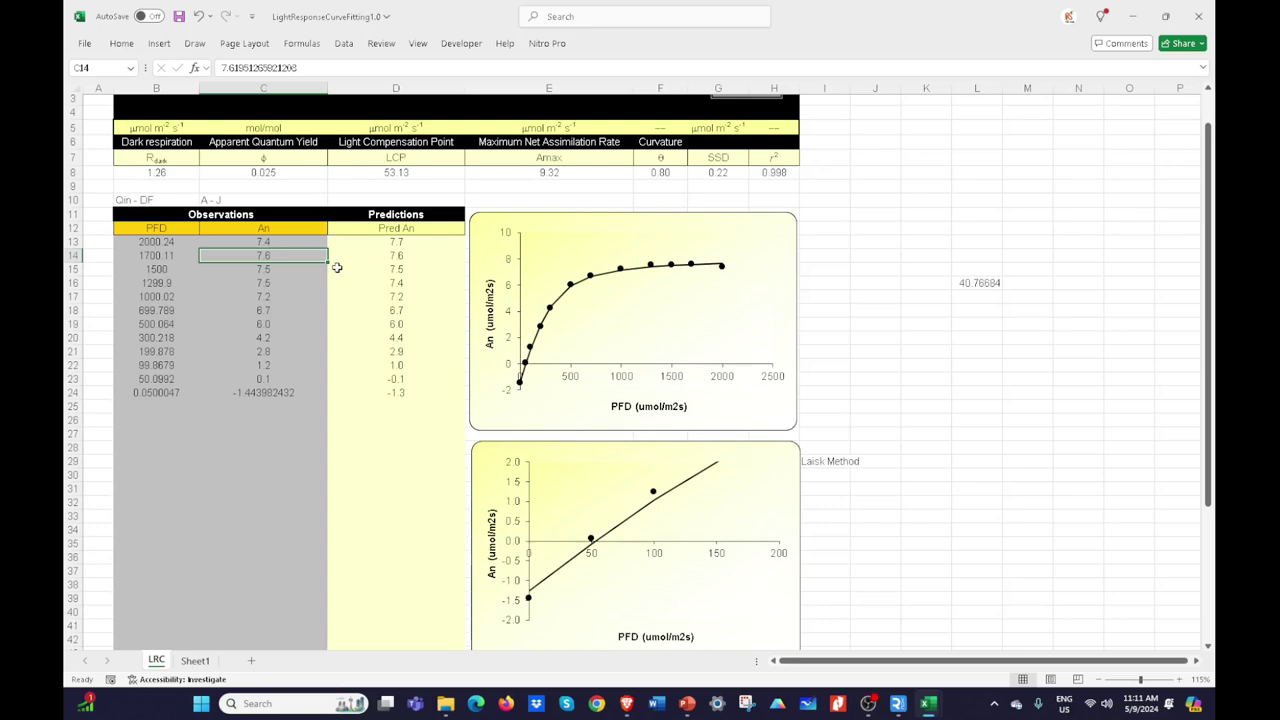
{"action": "type", "text": "."}
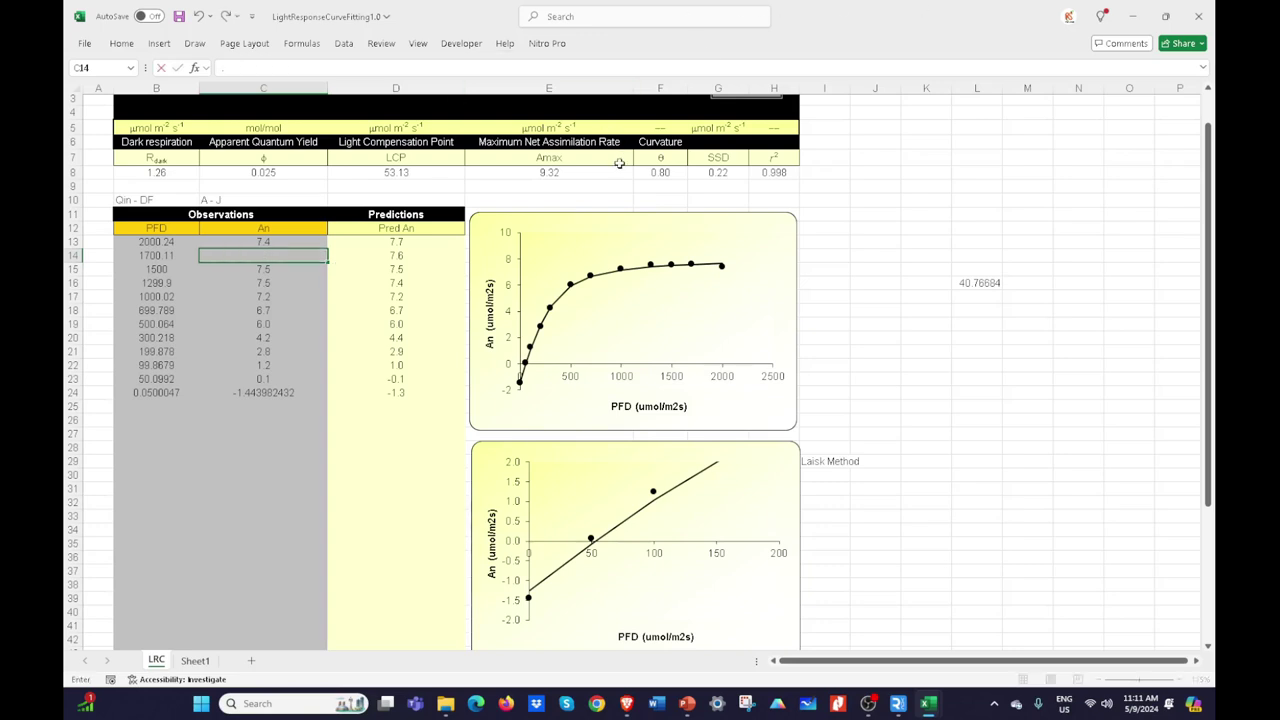
{"action": "key", "text": "Escape"}
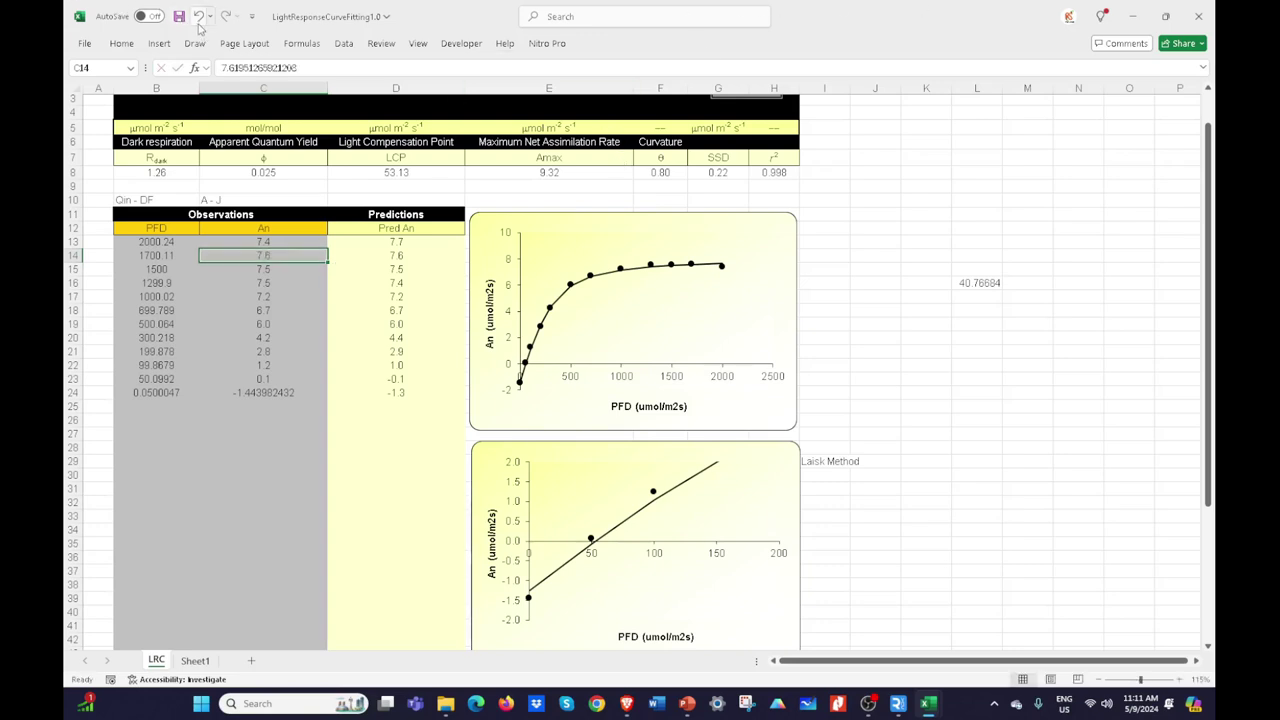
{"action": "left_click", "coordinate": [199, 20]}
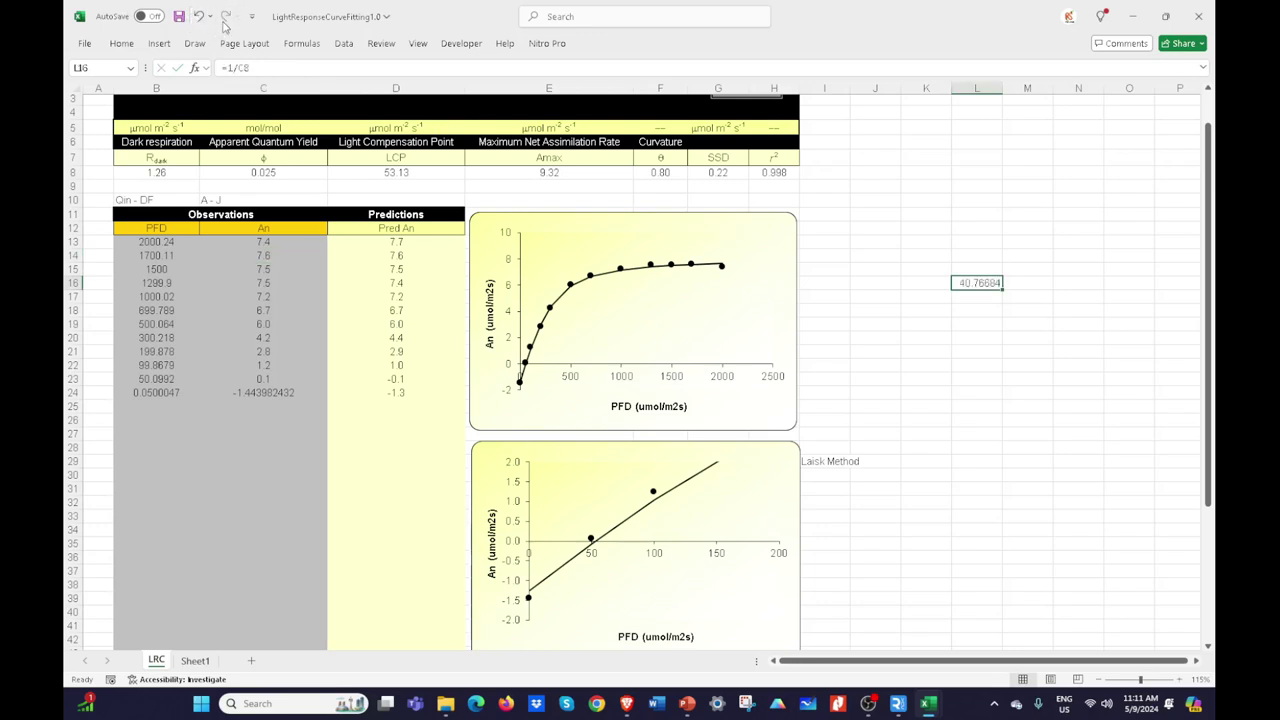
{"action": "left_click", "coordinate": [956, 294]}
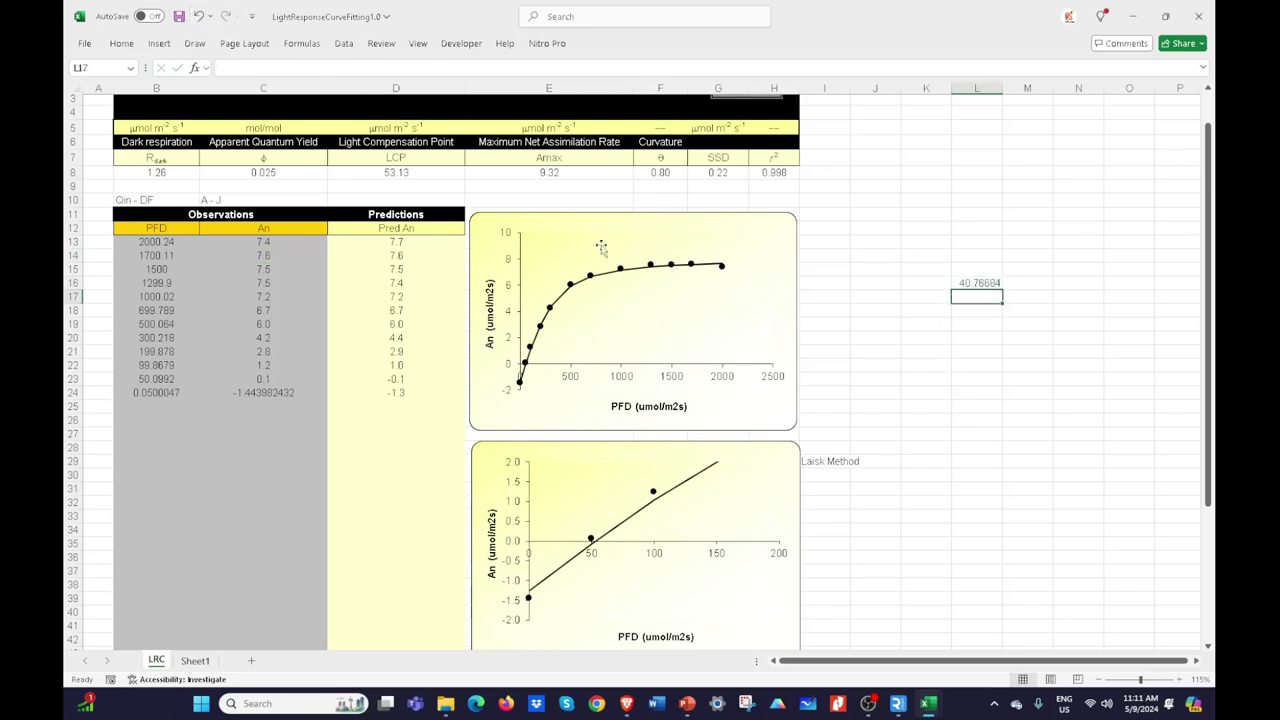
Step: Examine the fitted Amax in E8 against the light response charts on the LRC sheet, and view the chart on Sheet1
{"action": "left_click", "coordinate": [564, 173]}
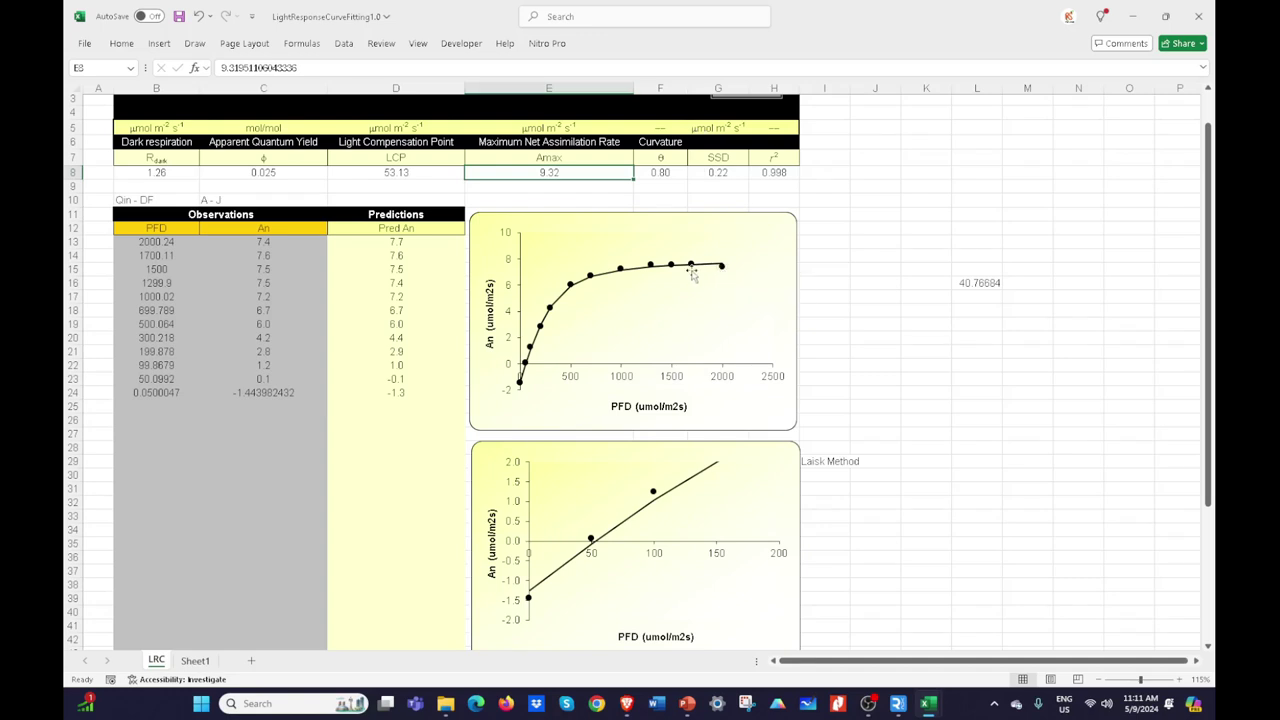
{"action": "mouse_move", "coordinate": [727, 266]}
{"action": "left_click", "coordinate": [924, 367]}
{"action": "scroll", "coordinate": [926, 549], "scroll_direction": "up", "scroll_amount": 1}
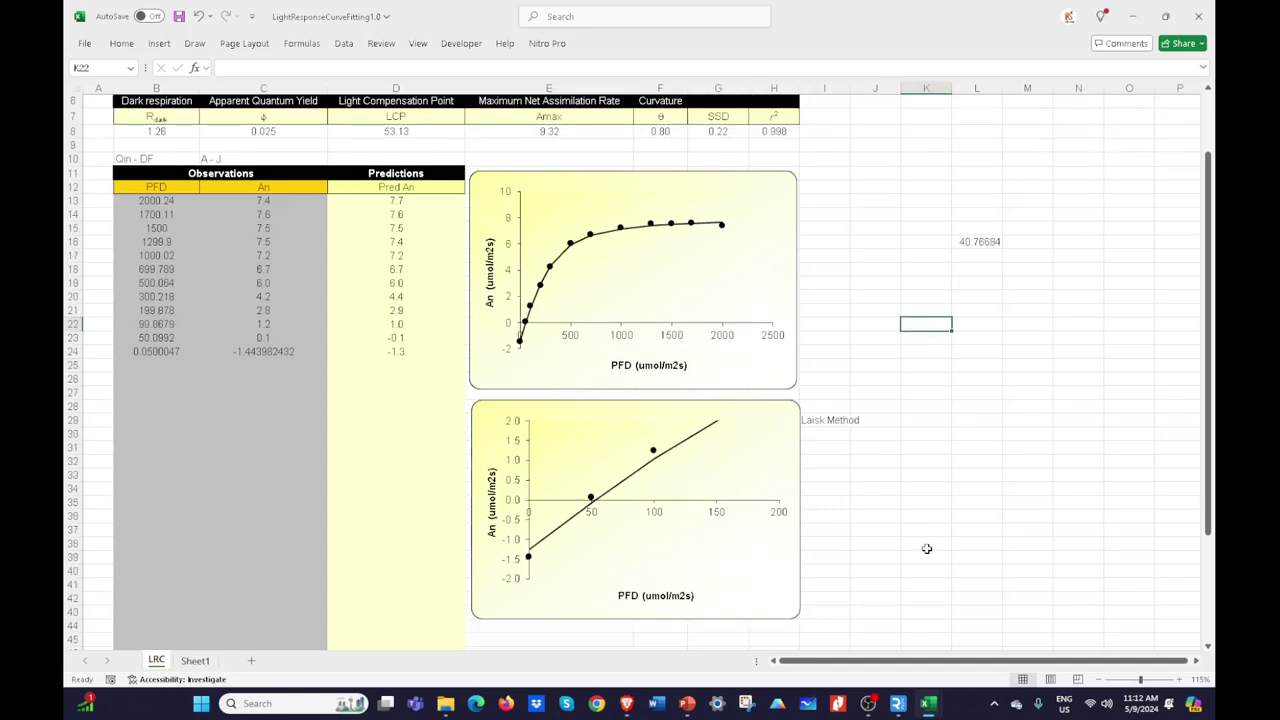
{"action": "left_click", "coordinate": [925, 450]}
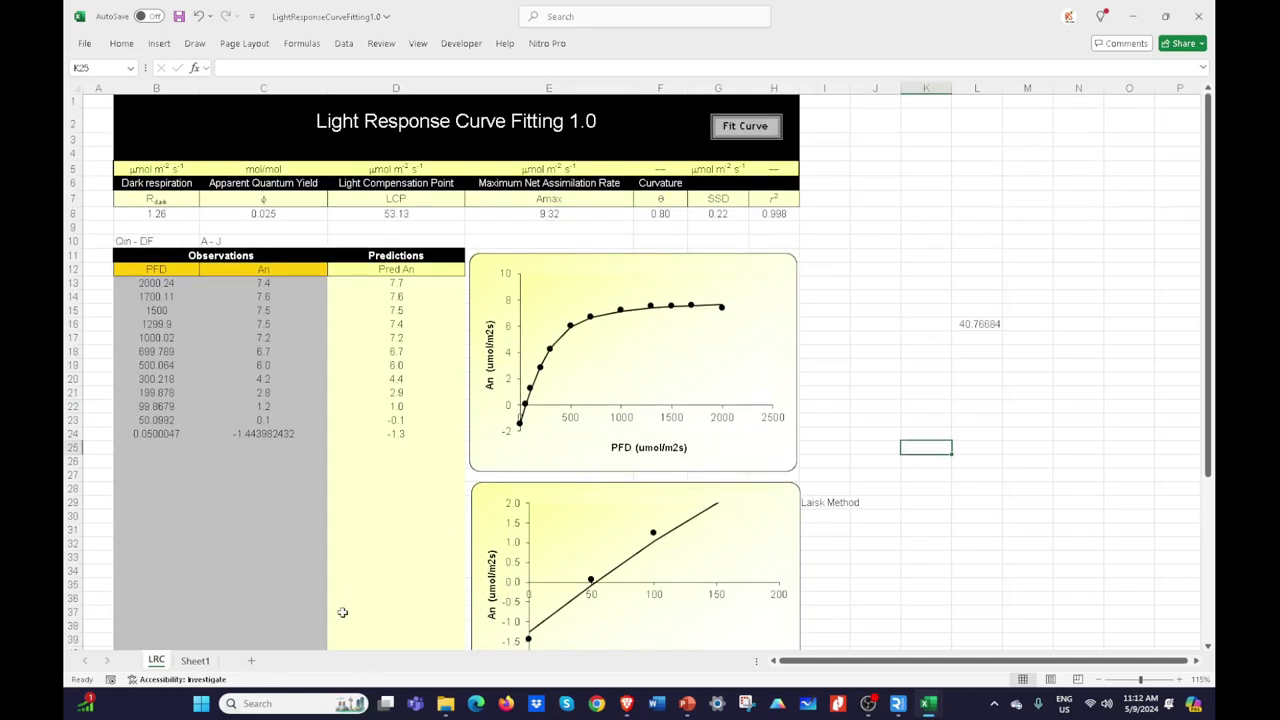
{"action": "left_click", "coordinate": [195, 662]}
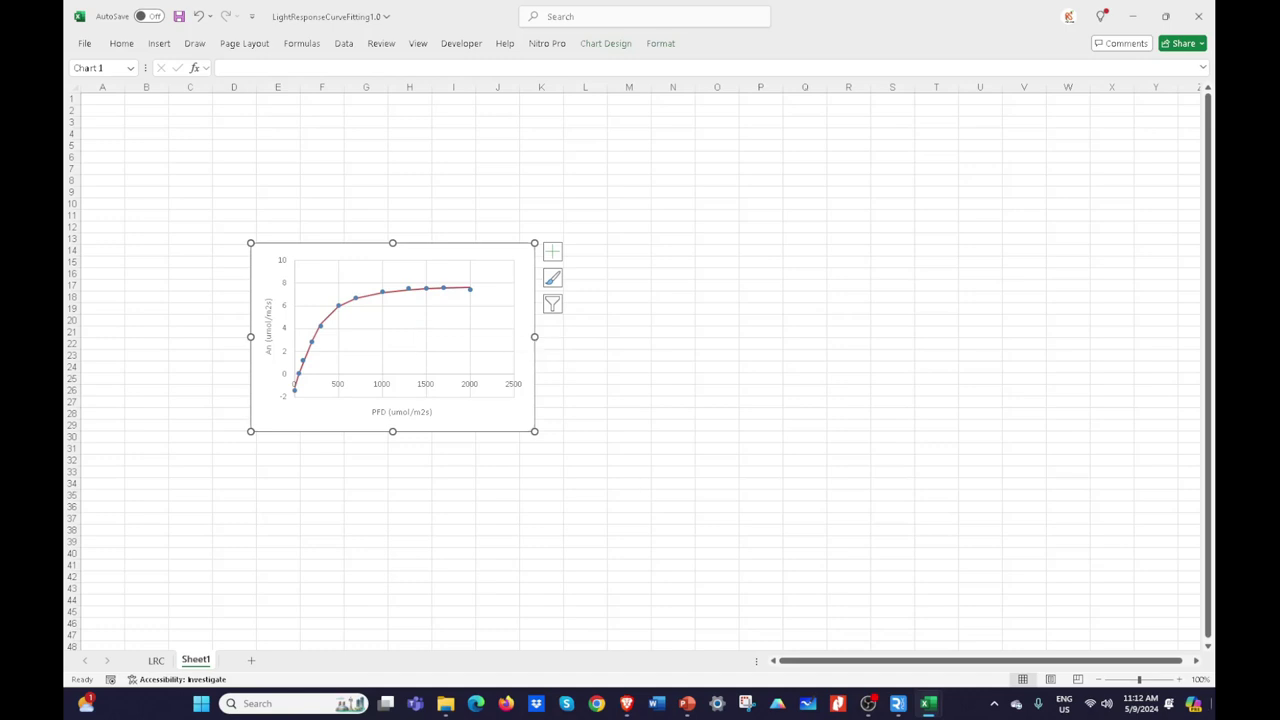
{"action": "left_click", "coordinate": [572, 623]}
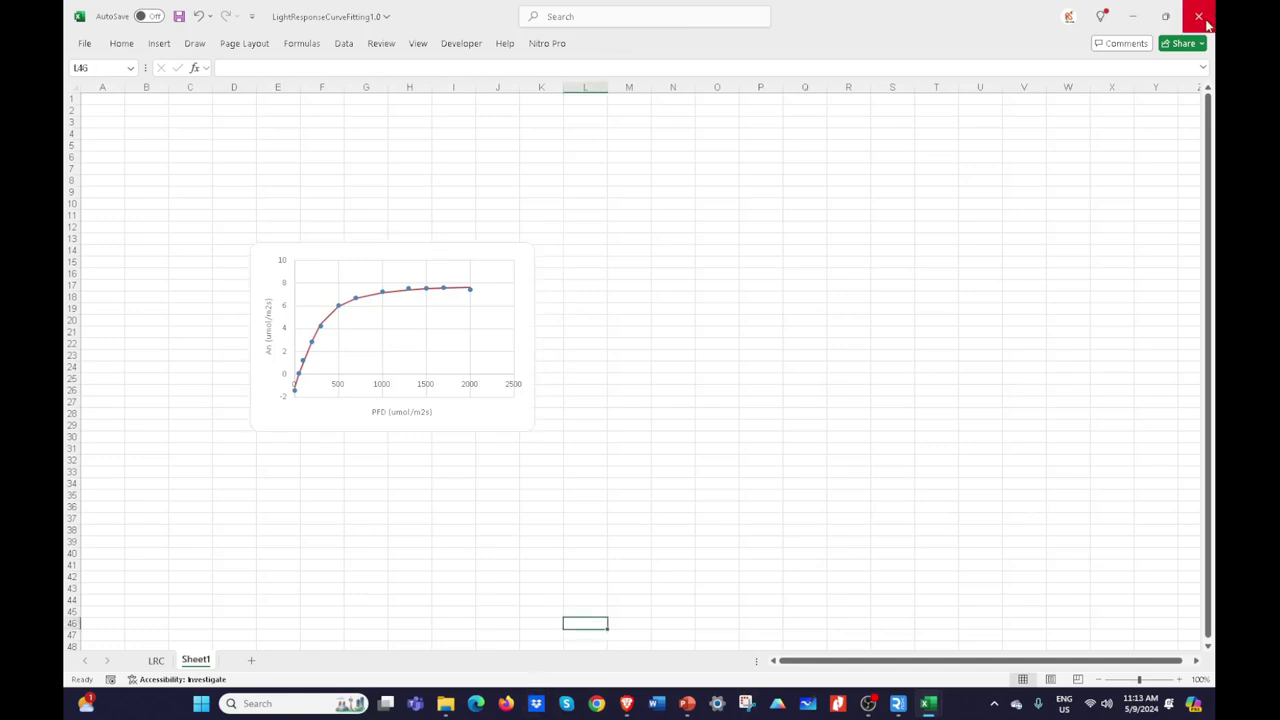
Step: Close LightResponseCurveFitting1.0 without saving its changes, and close the light response log data workbook
{"action": "left_click", "coordinate": [1141, 20]}
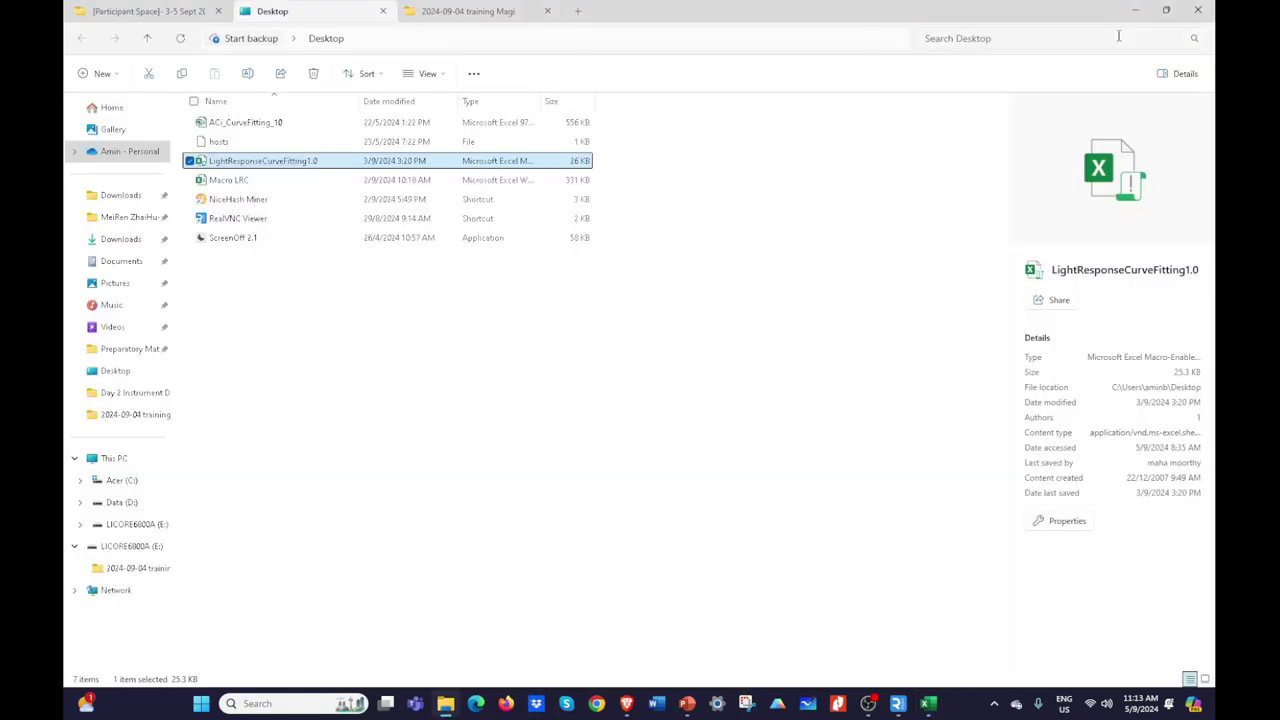
{"action": "mouse_move", "coordinate": [931, 708]}
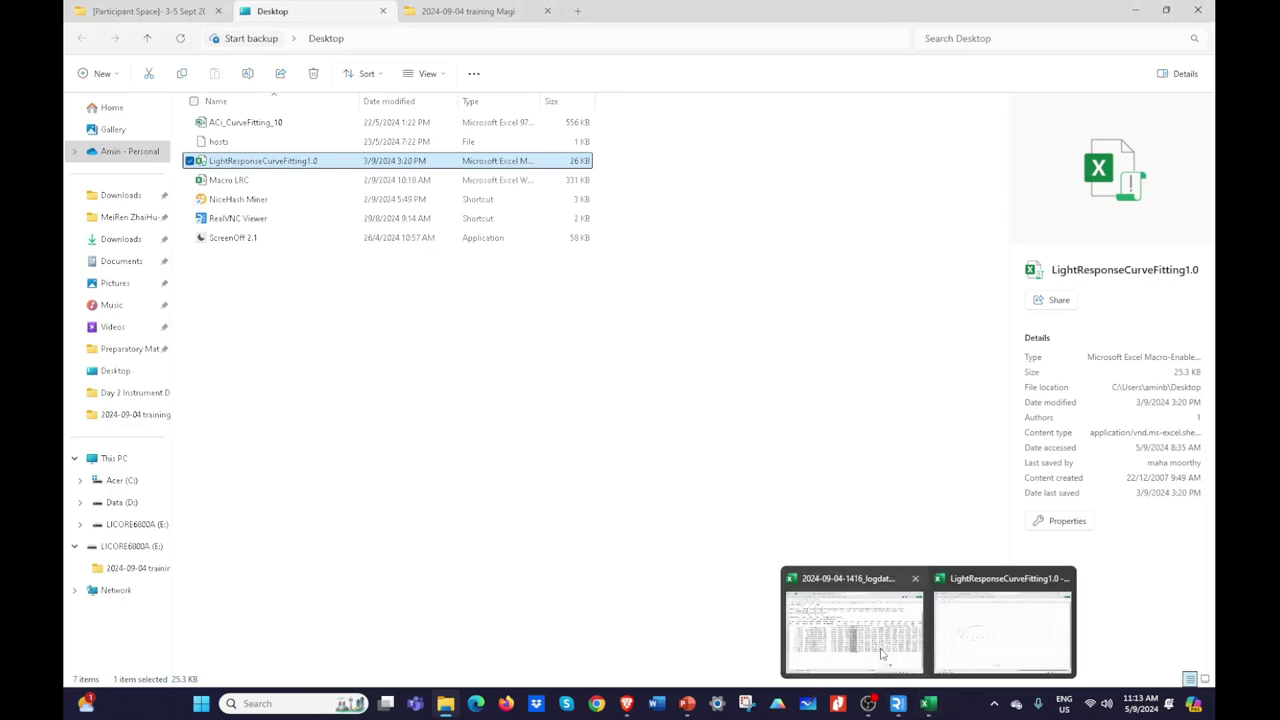
{"action": "left_click", "coordinate": [911, 648]}
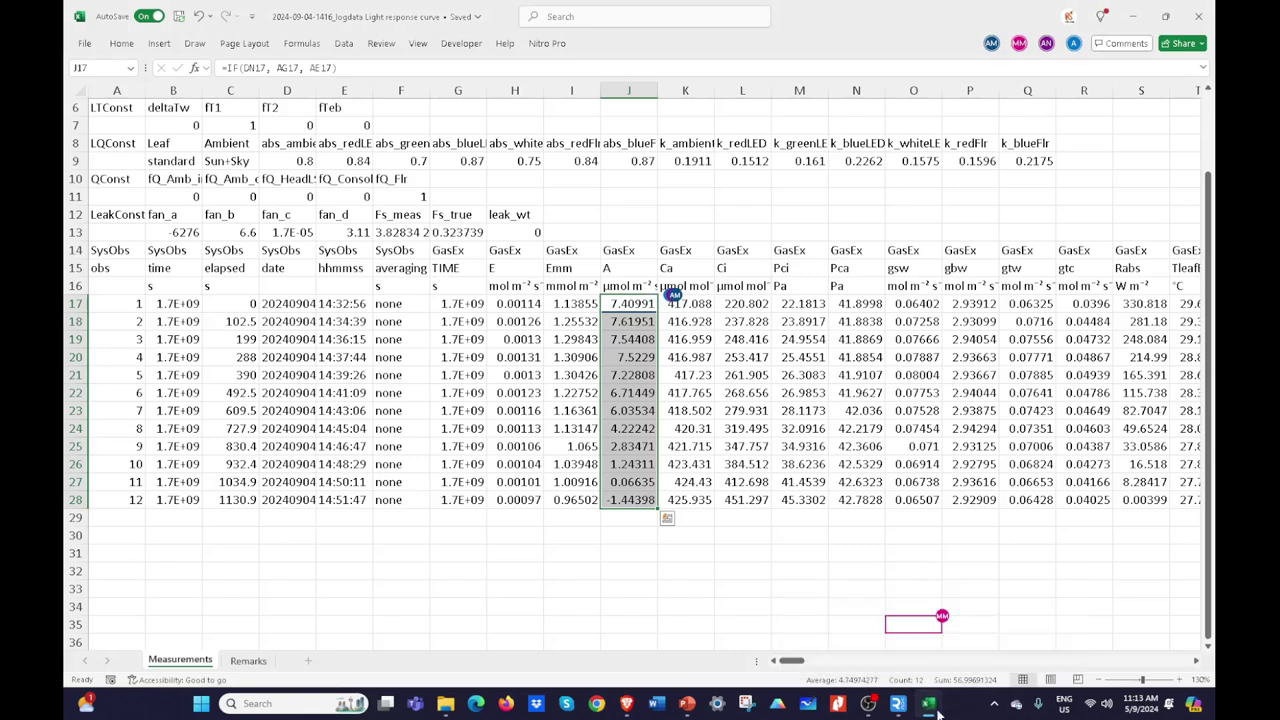
{"action": "left_click", "coordinate": [1035, 630]}
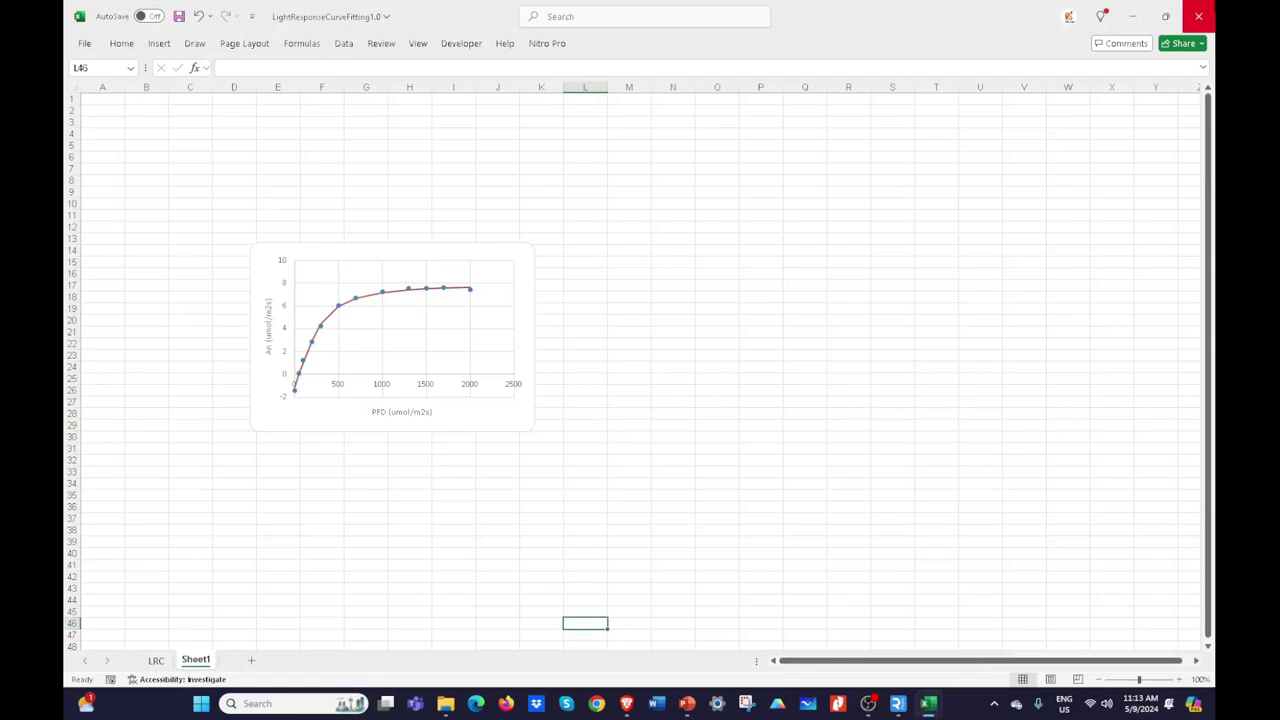
{"action": "left_click", "coordinate": [1199, 16]}
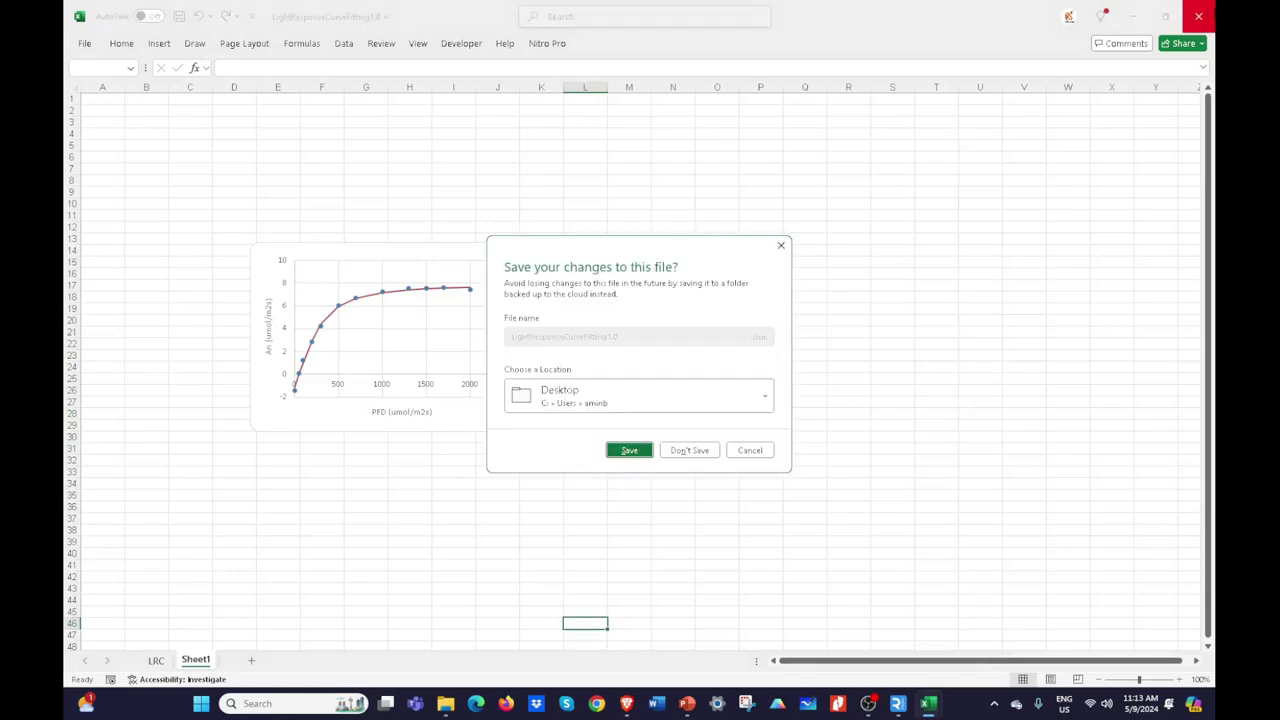
{"action": "left_click", "coordinate": [701, 452]}
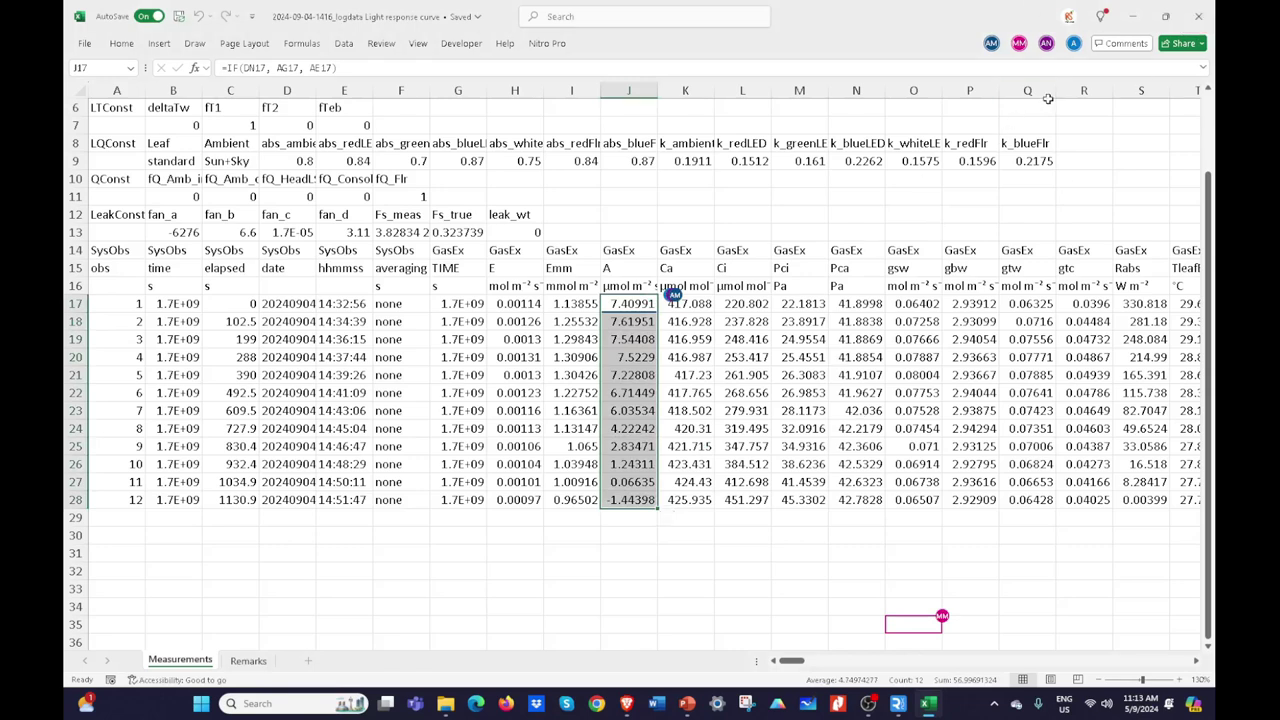
{"action": "left_click", "coordinate": [1199, 16]}
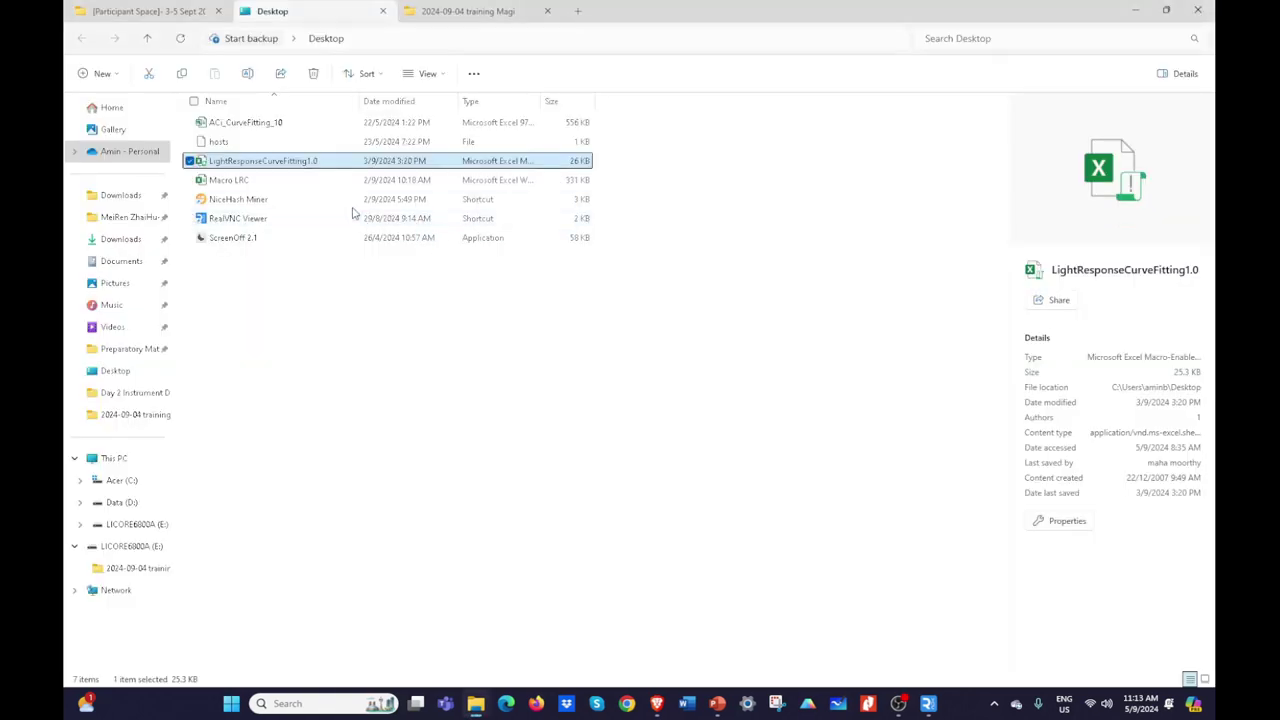
Step: Open ACi_CurveFitting_10 from the Desktop folder and switch to the 2024-09-04 training folder
{"action": "double_click", "coordinate": [272, 121]}
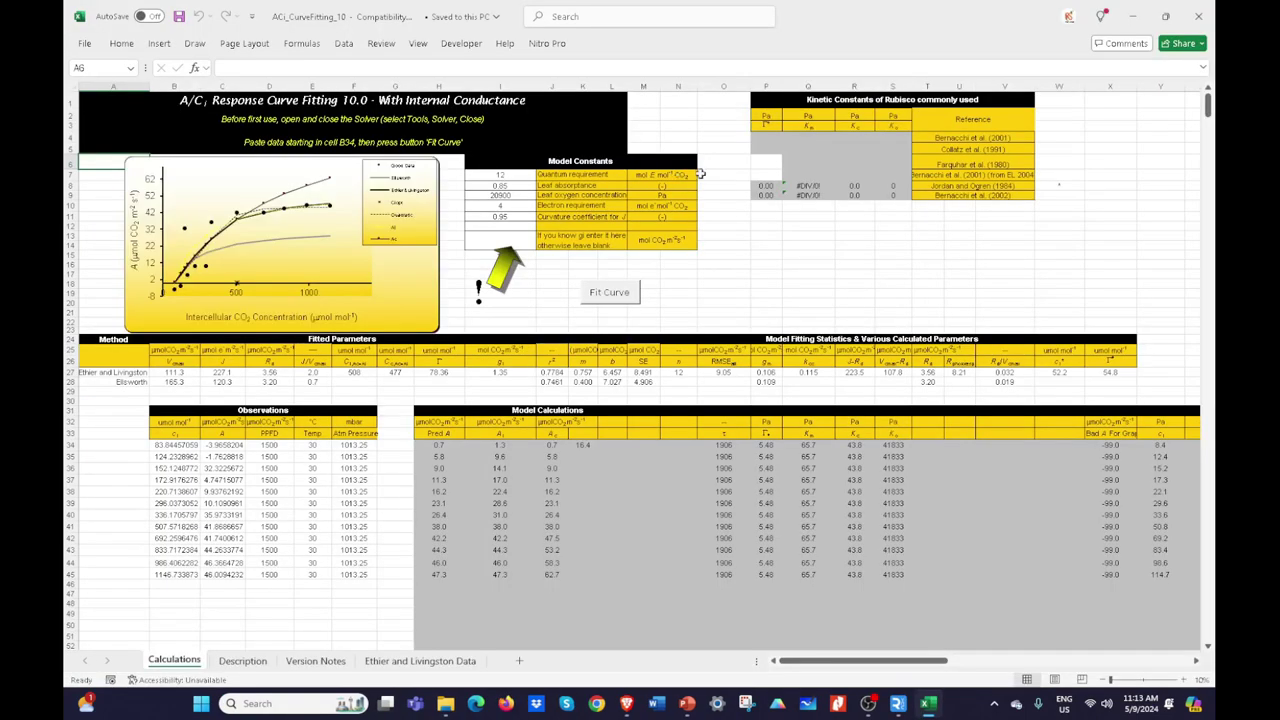
{"action": "left_click", "coordinate": [1132, 16]}
{"action": "left_click", "coordinate": [468, 12]}
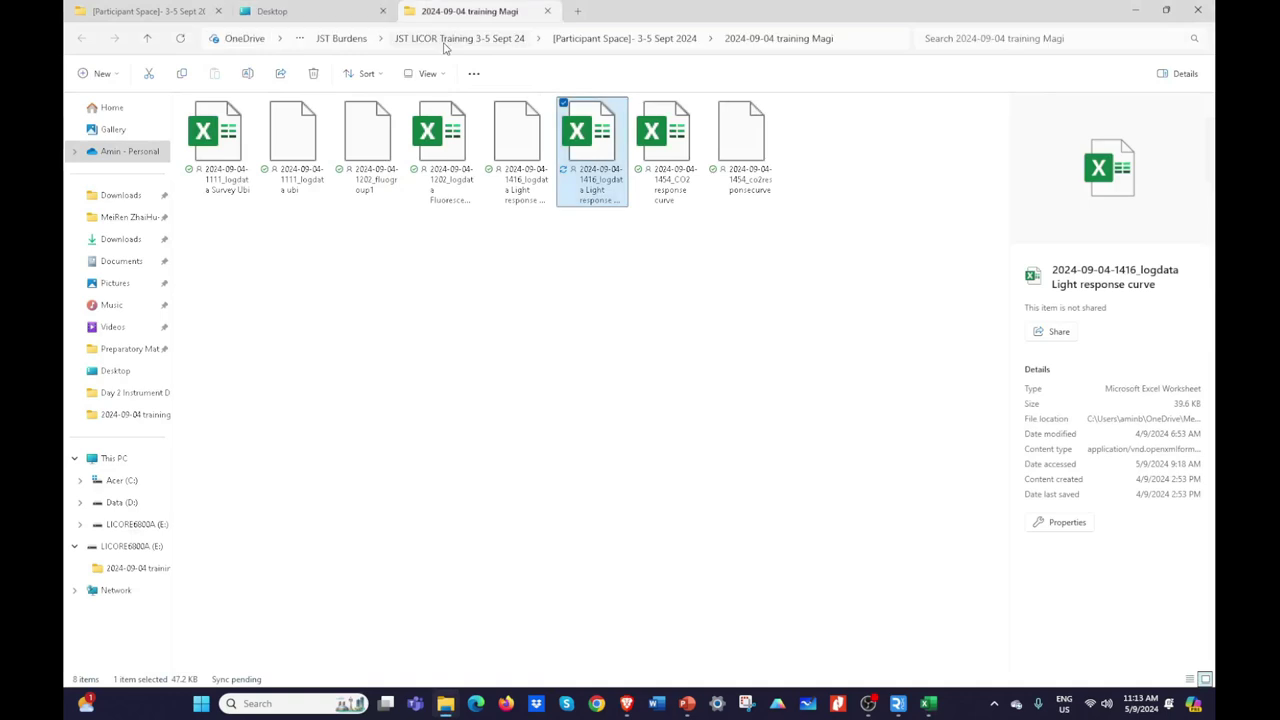
{"action": "double_click", "coordinate": [662, 124]}
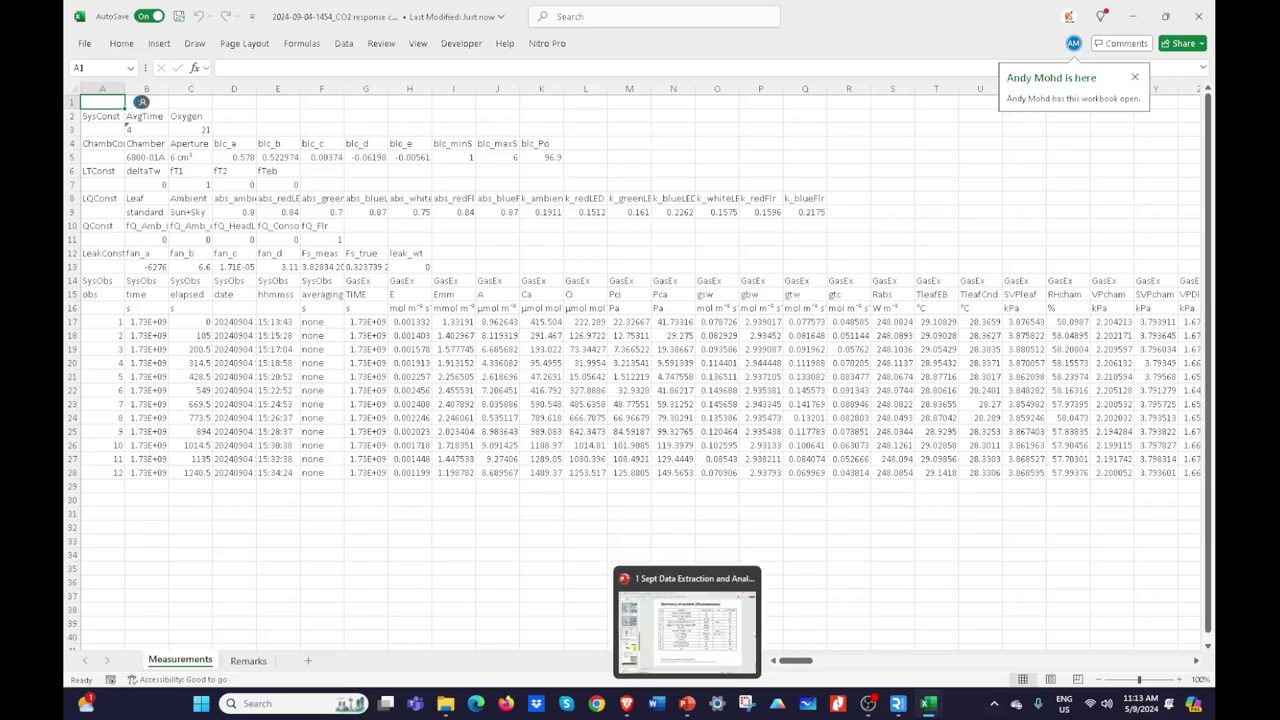
{"action": "mouse_move", "coordinate": [928, 703]}
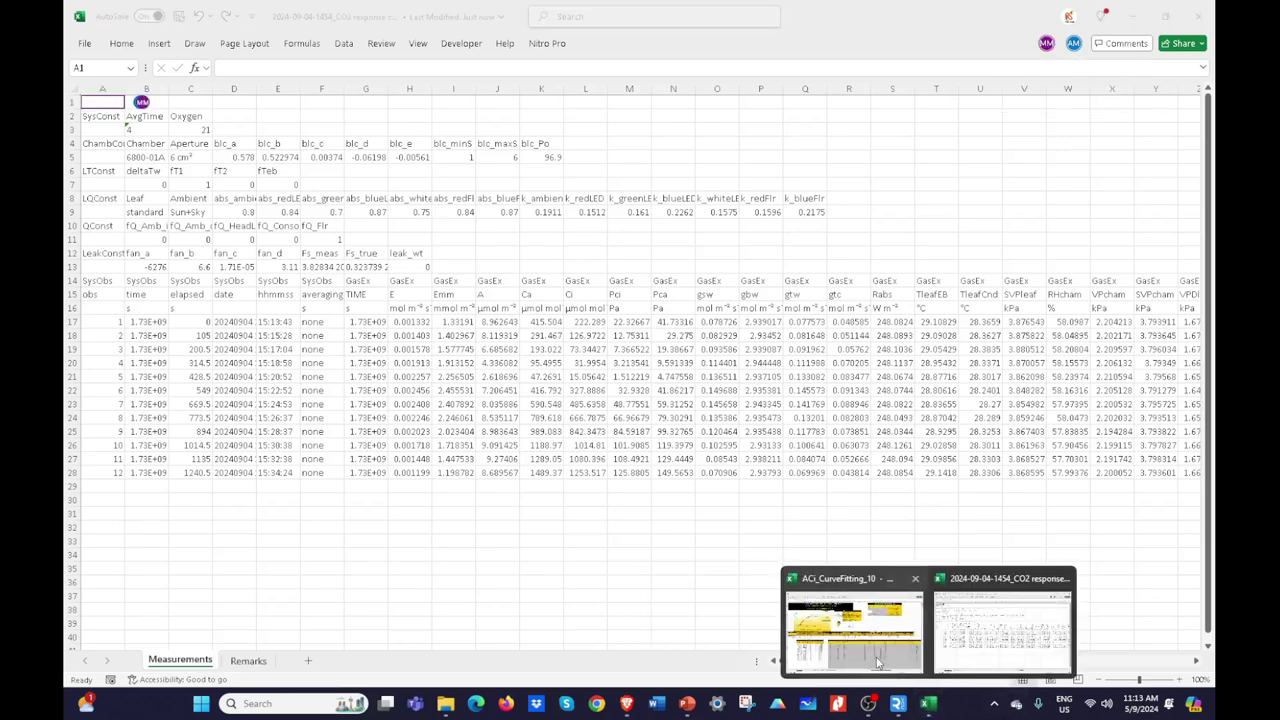
{"action": "left_click", "coordinate": [880, 668]}
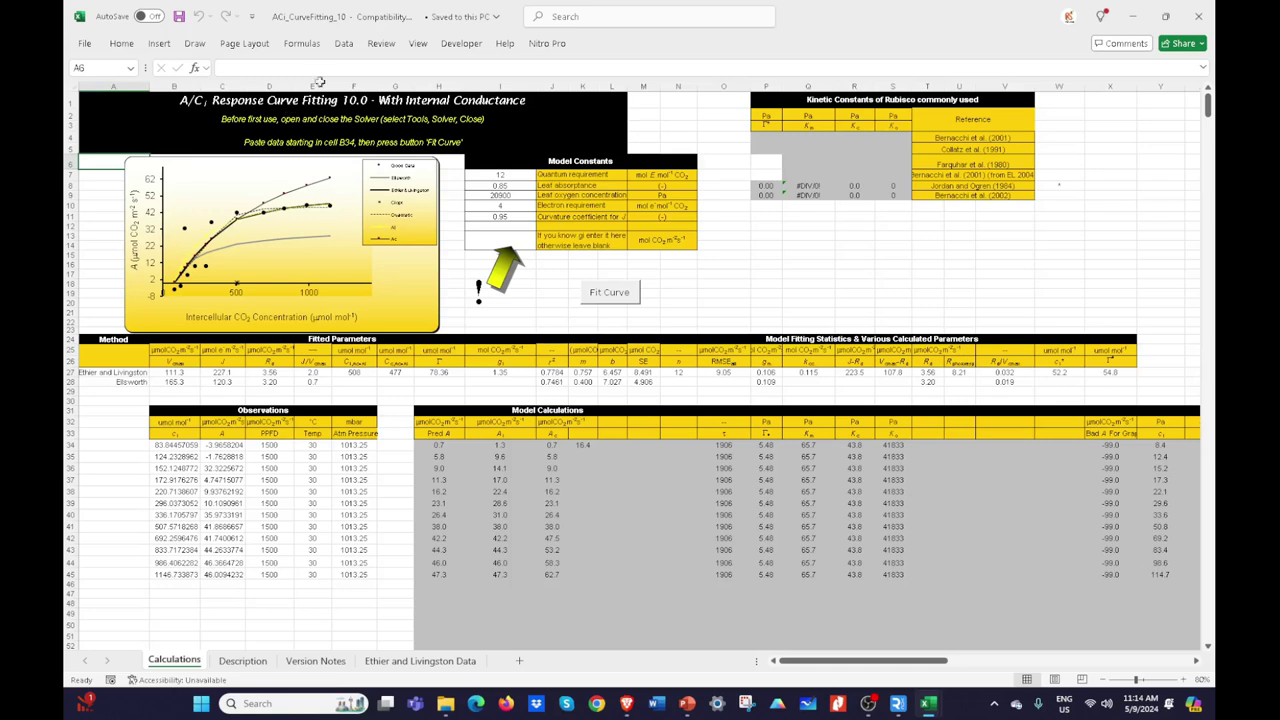
Step: Examine the Ci, A, PPFD, temperature and atmospheric pressure columns of the Observations table that need input data
{"action": "left_click", "coordinate": [168, 443]}
{"action": "left_click", "coordinate": [224, 435]}
{"action": "left_click", "coordinate": [270, 437]}
{"action": "left_click", "coordinate": [314, 433]}
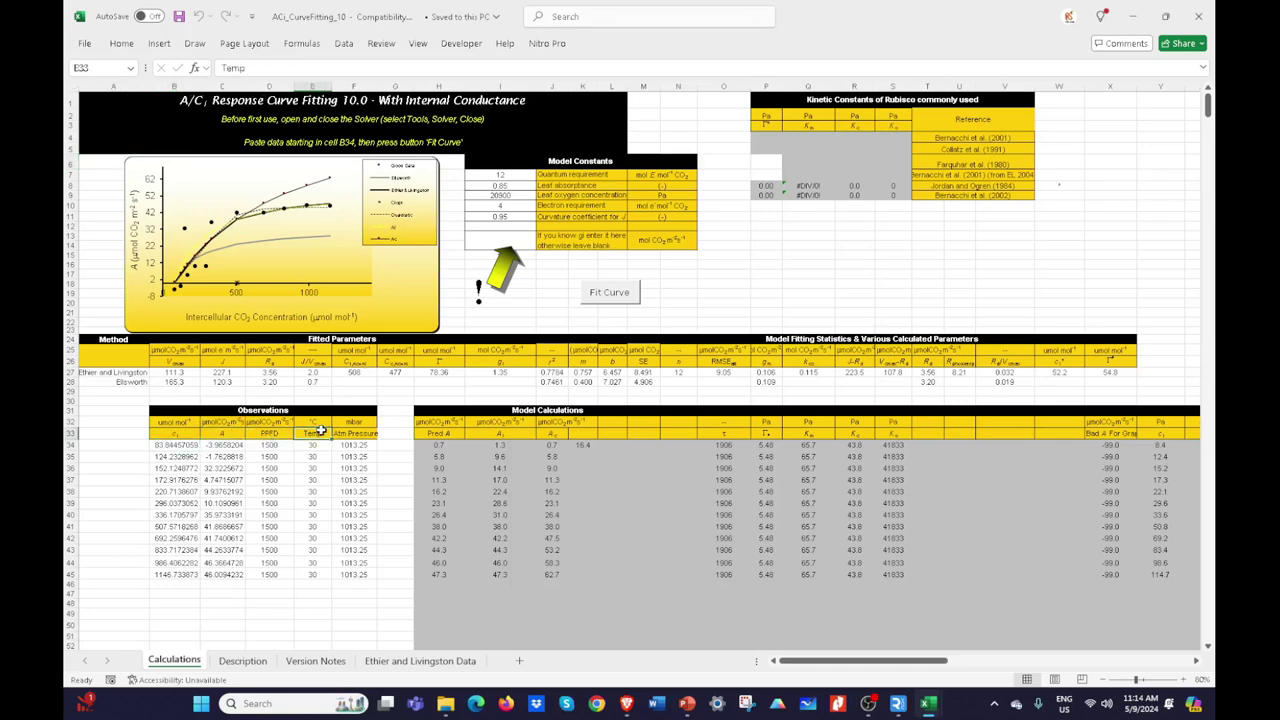
{"action": "left_click", "coordinate": [355, 433]}
{"action": "left_click", "coordinate": [381, 528]}
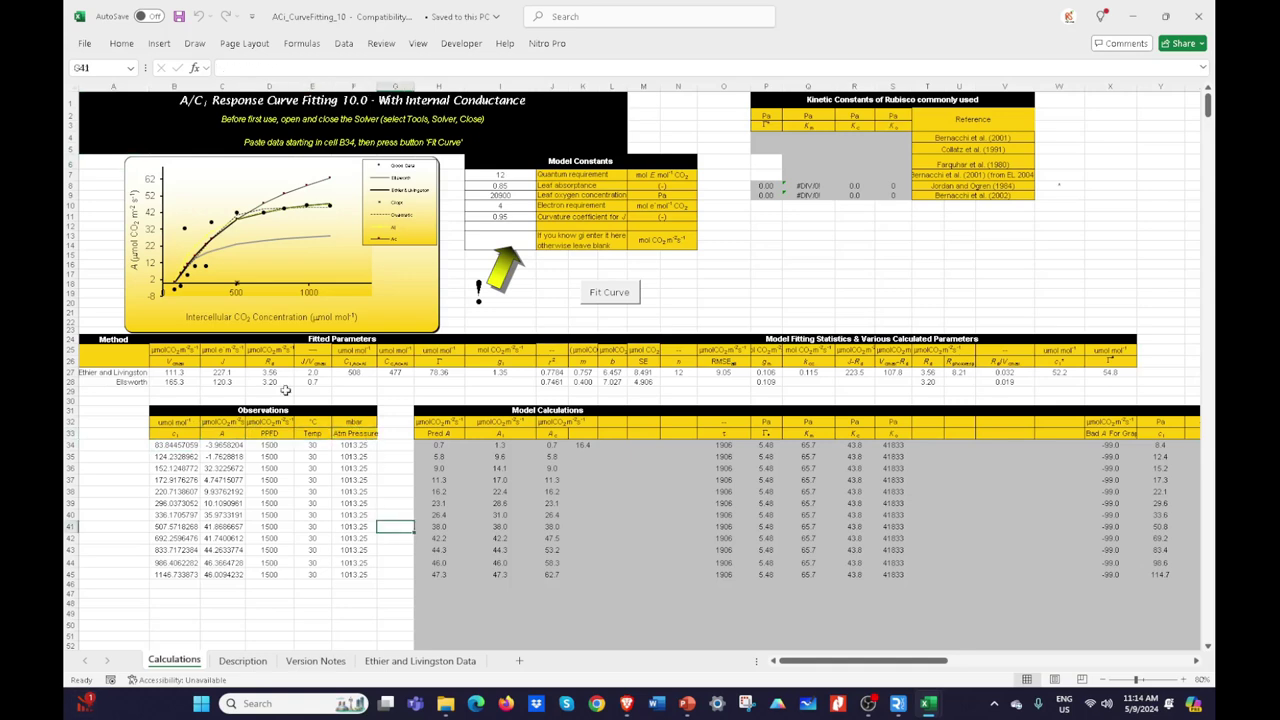
{"action": "left_click", "coordinate": [195, 399]}
{"action": "left_click", "coordinate": [313, 390]}
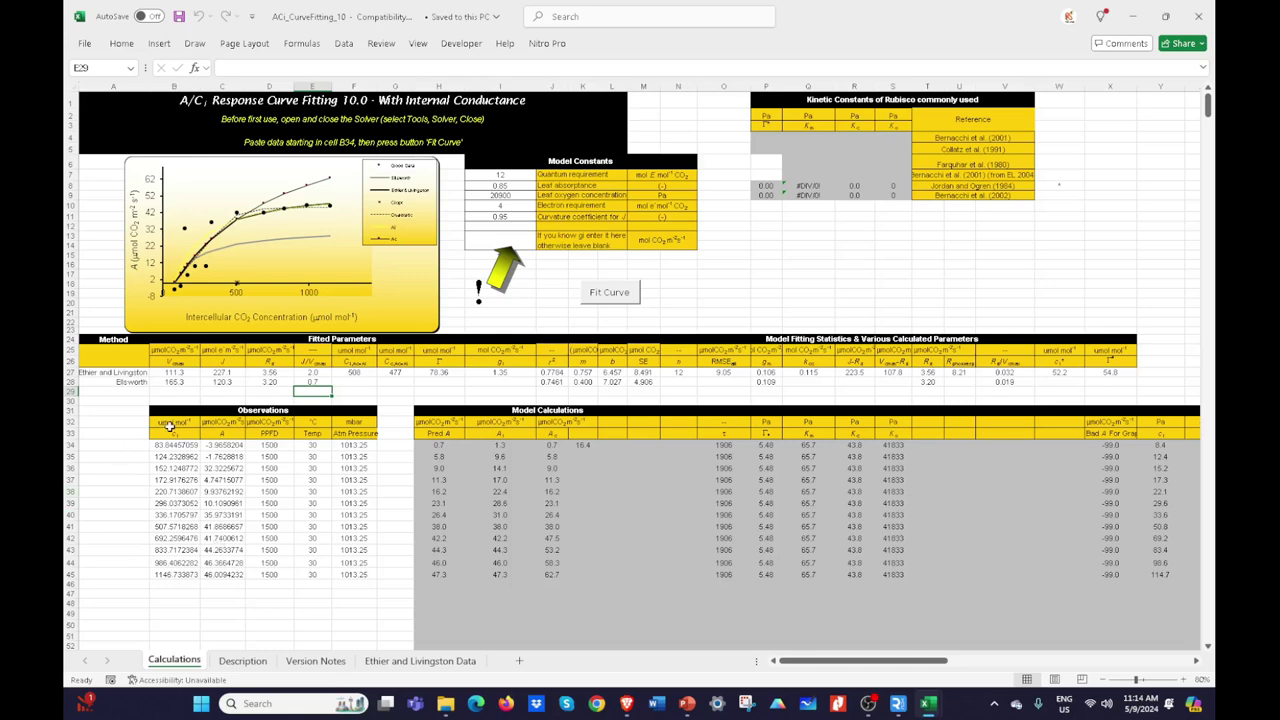
{"action": "left_click", "coordinate": [187, 399]}
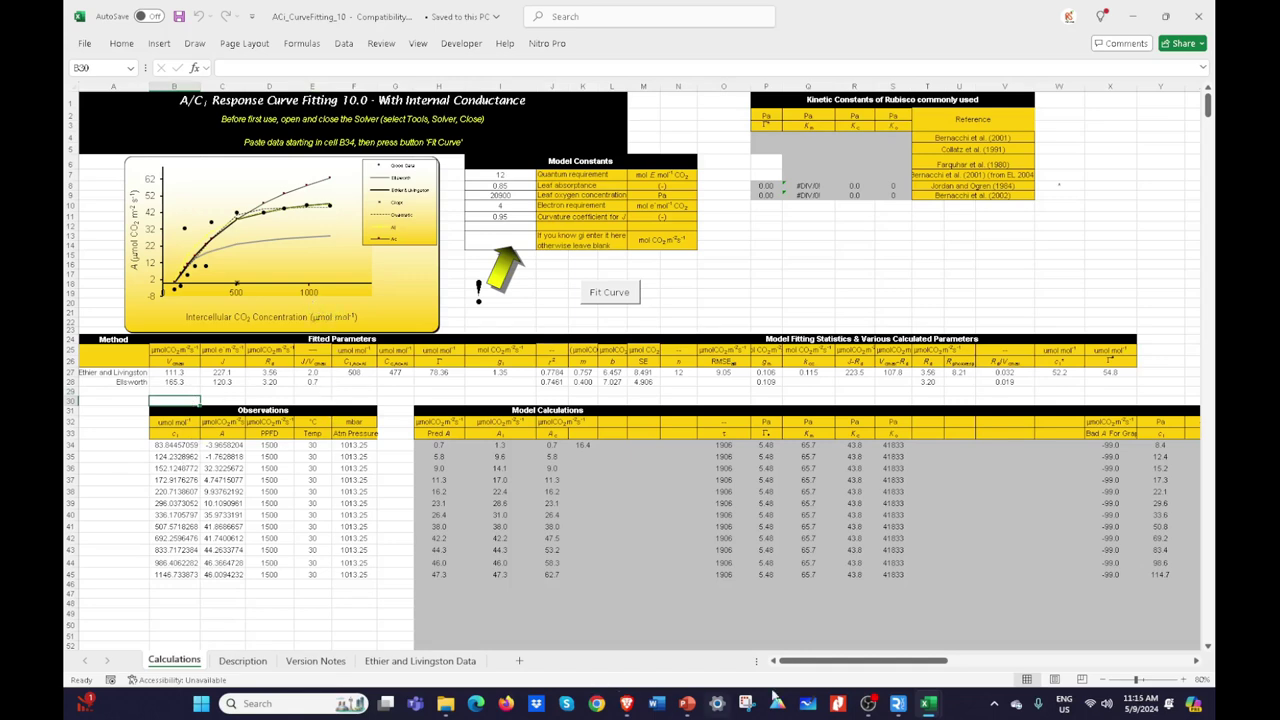
{"action": "mouse_move", "coordinate": [932, 705]}
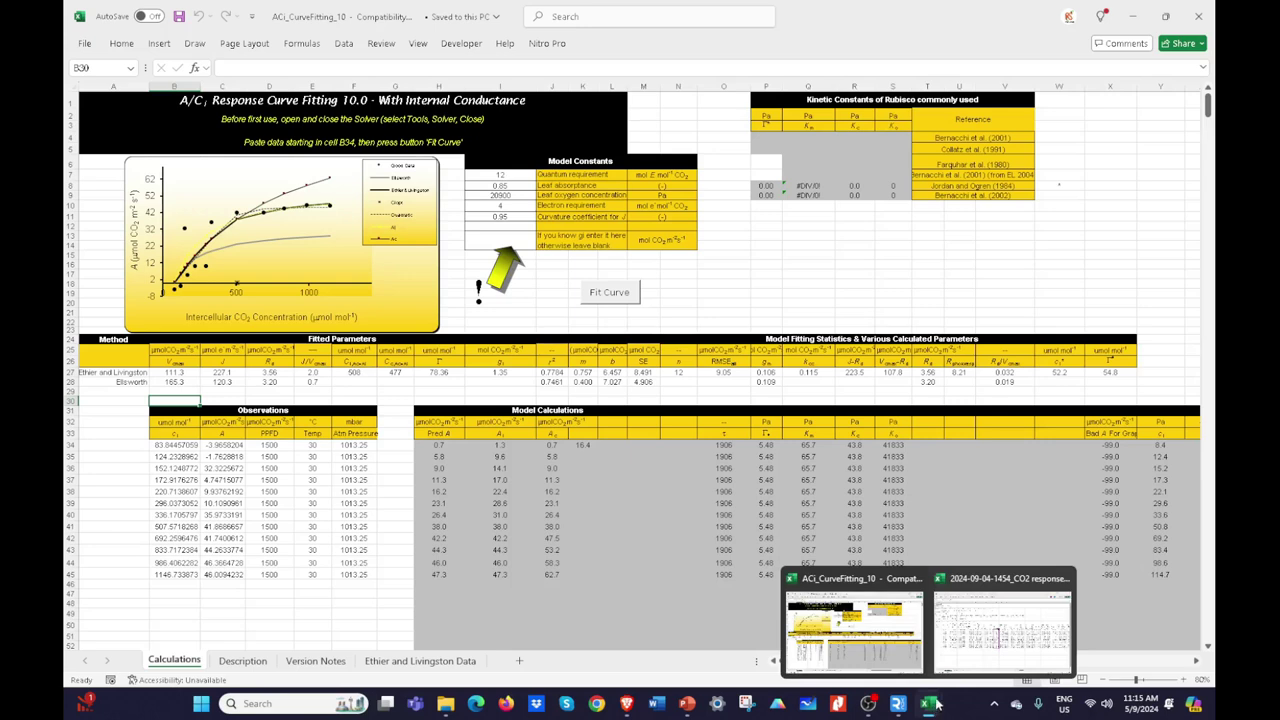
{"action": "left_click", "coordinate": [346, 450]}
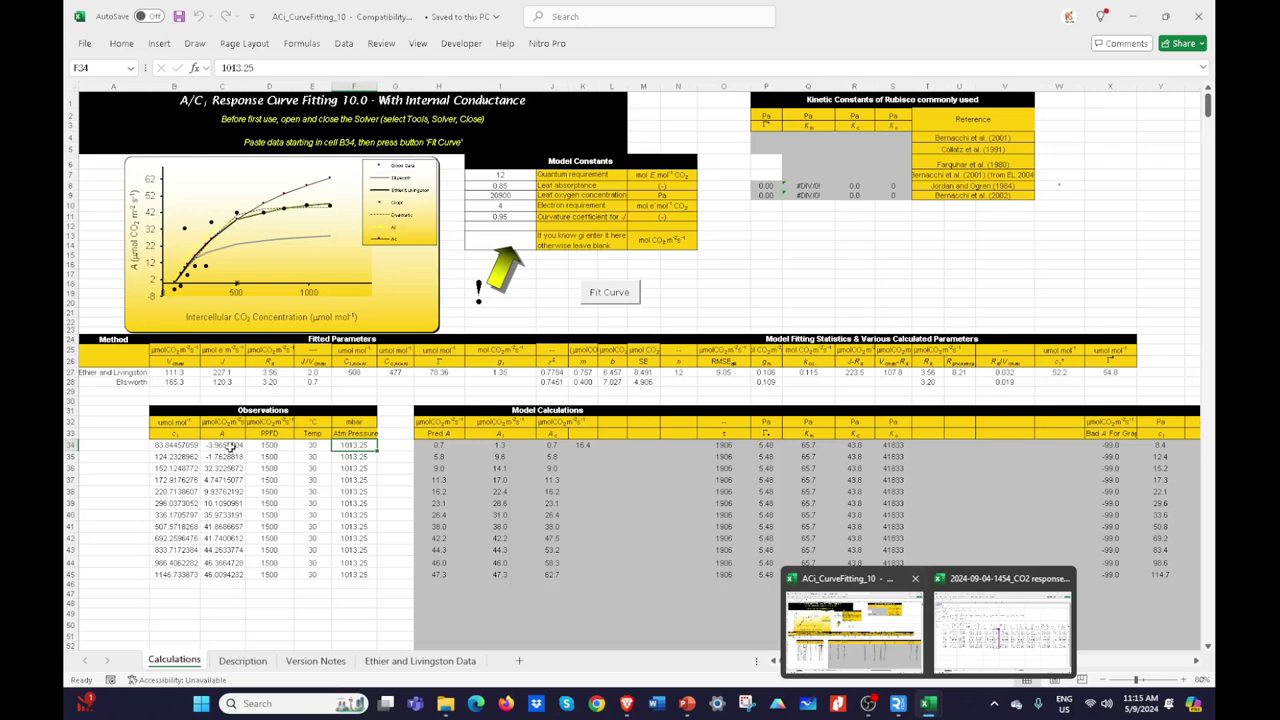
Step: Note the source column letters in row 30 above the Observations table: J above A and DF above PPFD
{"action": "left_click", "coordinate": [225, 400]}
{"action": "key", "text": "Caps_Lock"}
{"action": "type", "text": "J"}
{"action": "key", "text": "Caps_Lock"}
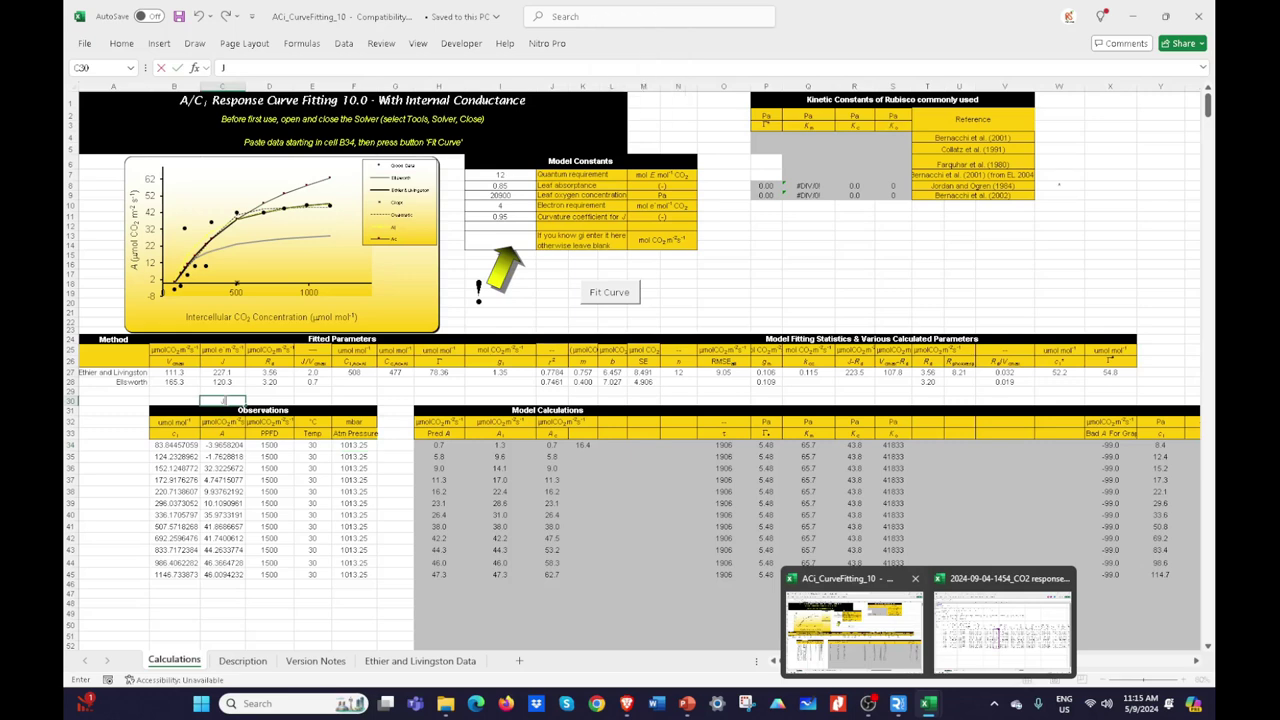
{"action": "left_click", "coordinate": [269, 402]}
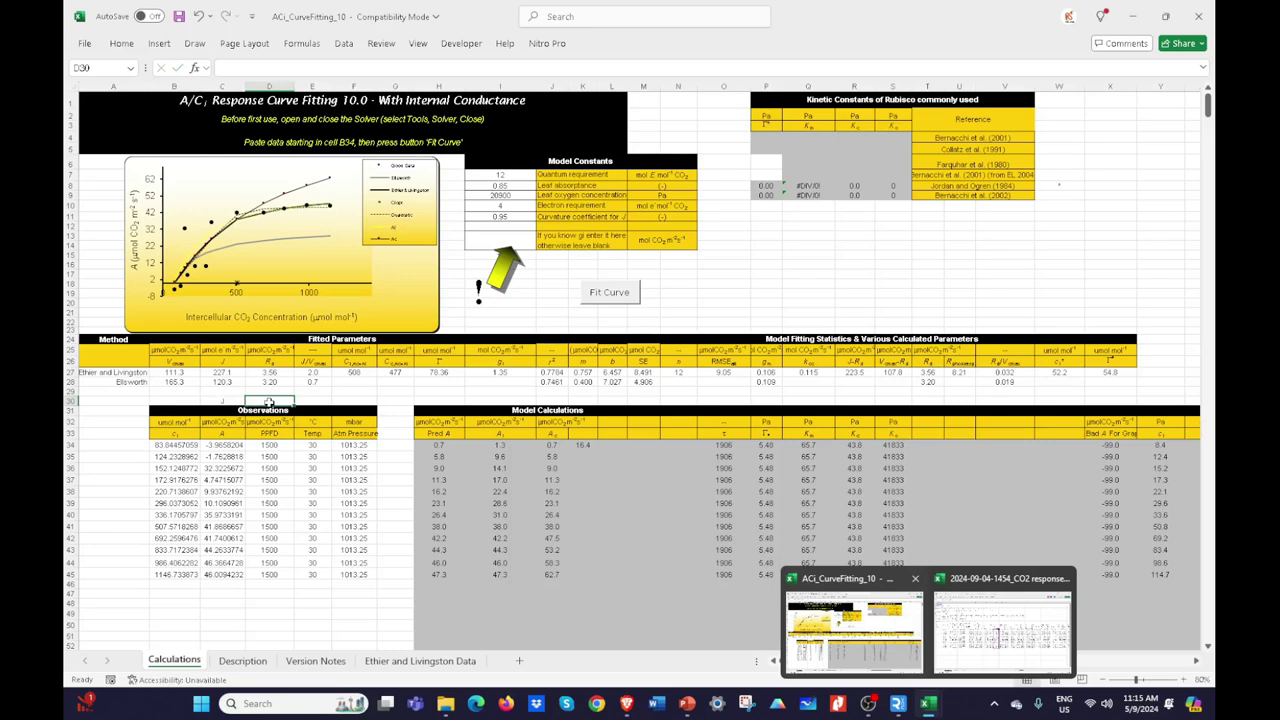
{"action": "key", "text": "Caps_Lock"}
{"action": "type", "text": "DF"}
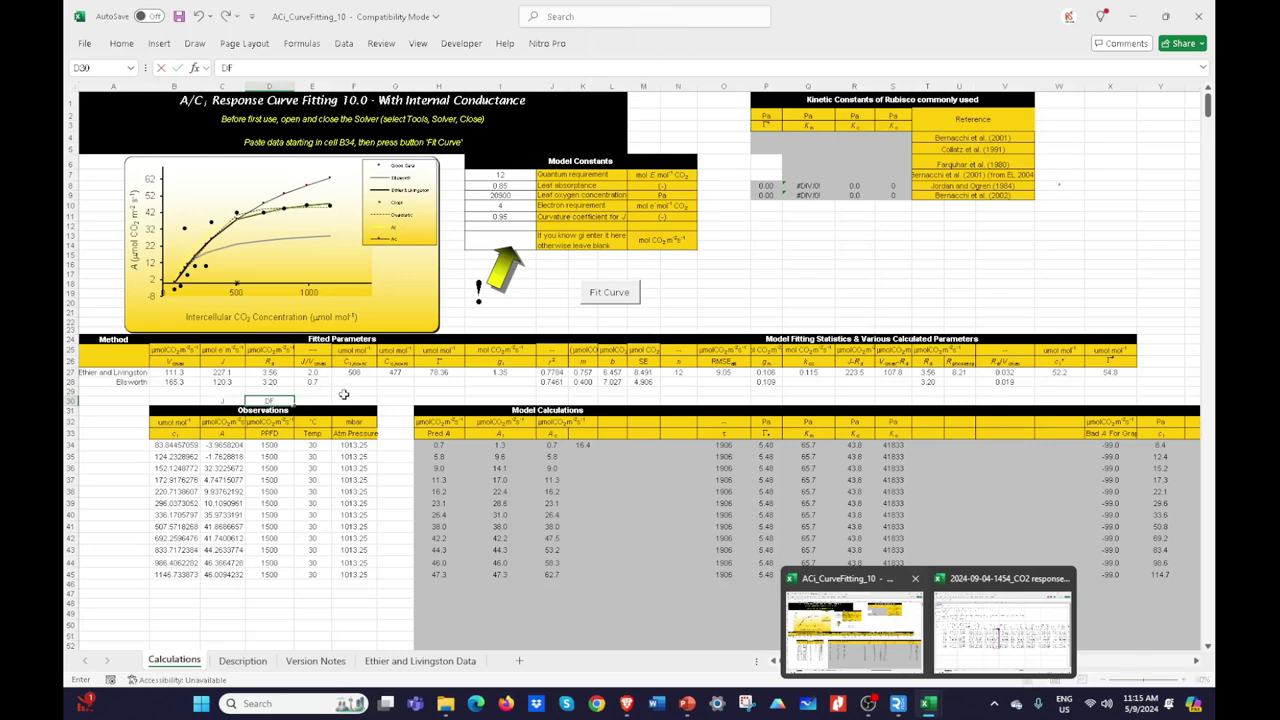
Step: Enter DX above the Temp column and DV above the Atm Pressure column in row 30
{"action": "left_click", "coordinate": [312, 404]}
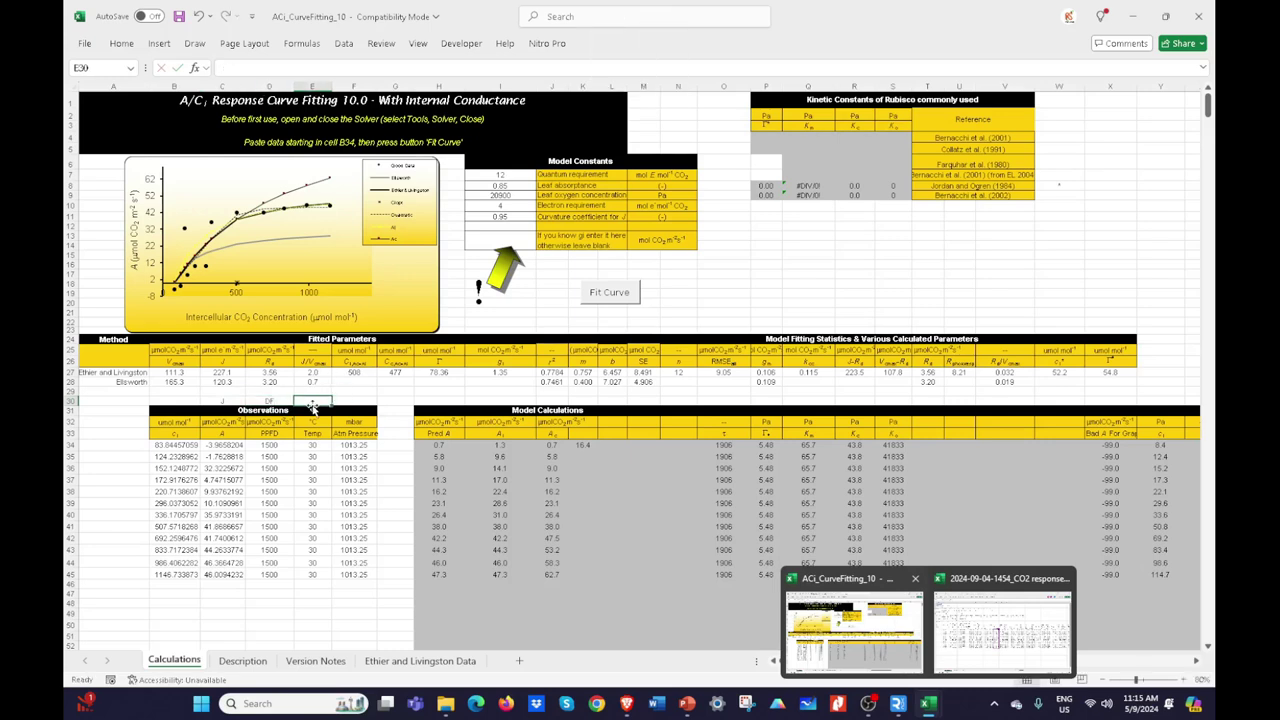
{"action": "key", "text": "Caps_Lock"}
{"action": "key", "text": "Caps_Lock"}
{"action": "type", "text": "DX"}
{"action": "left_click", "coordinate": [349, 401]}
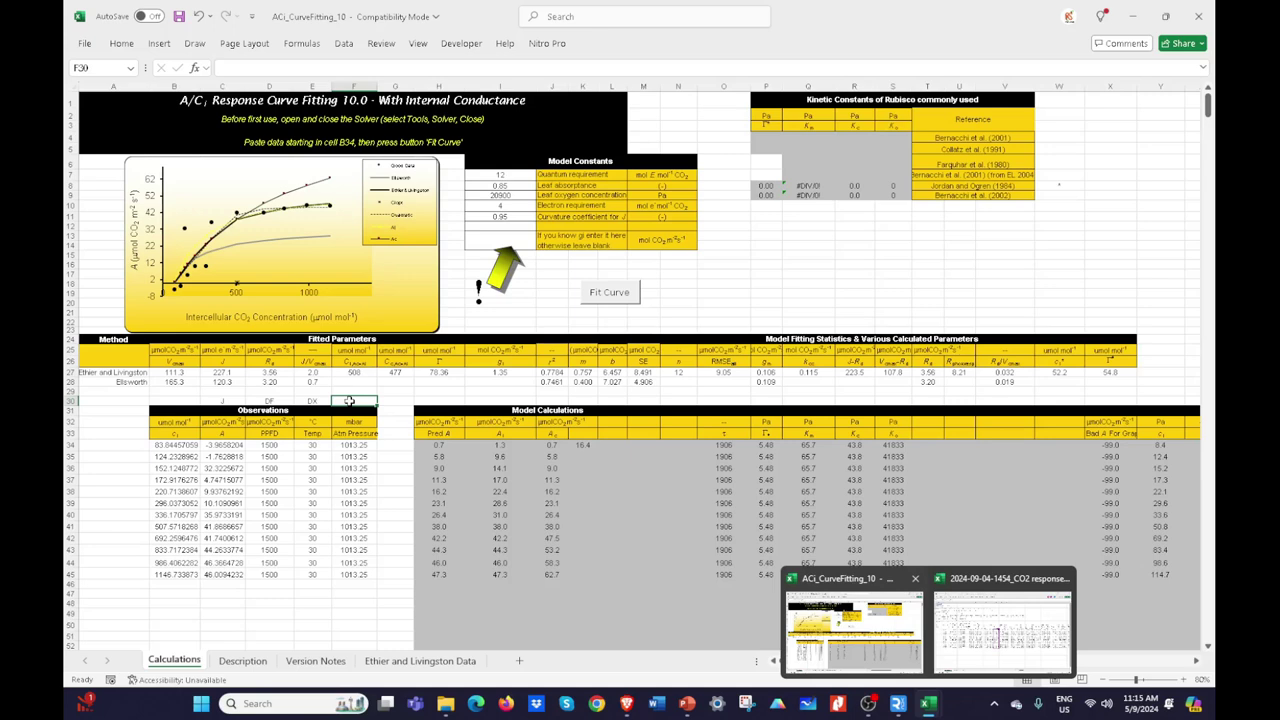
{"action": "type", "text": "DV"}
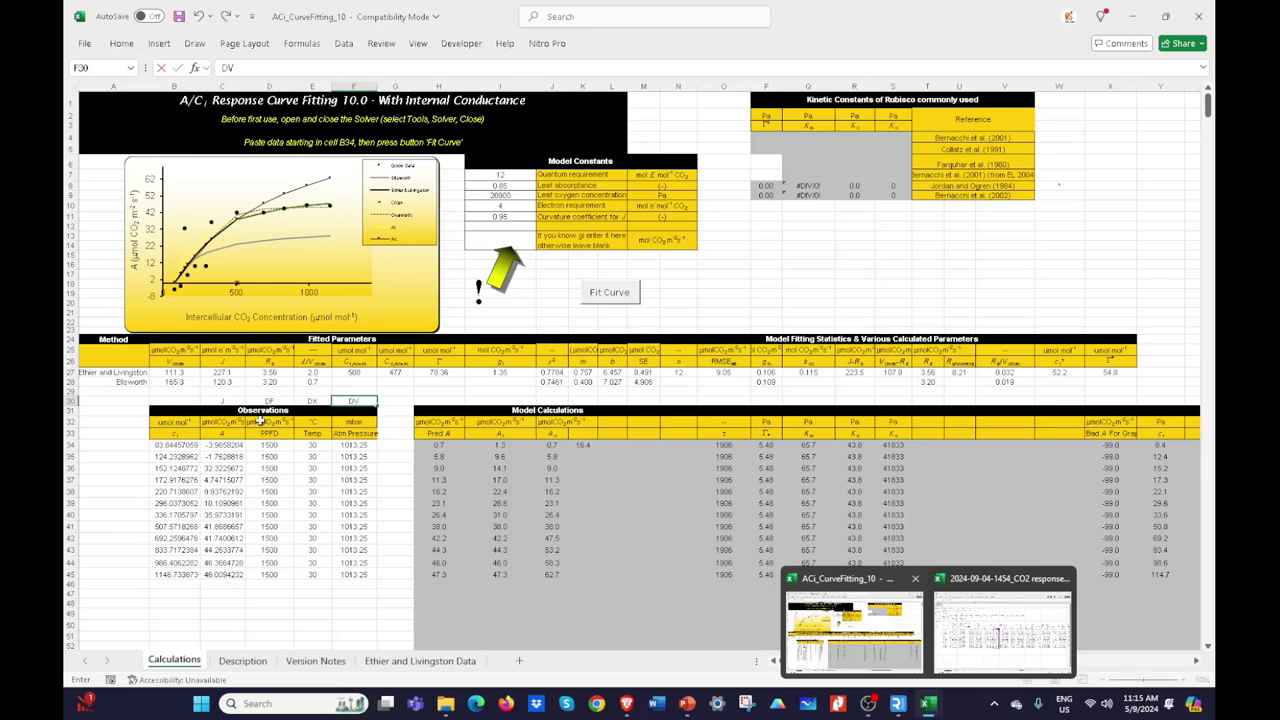
Step: Enter L as the source column letter above the Ci column in row 30
{"action": "left_click", "coordinate": [181, 400]}
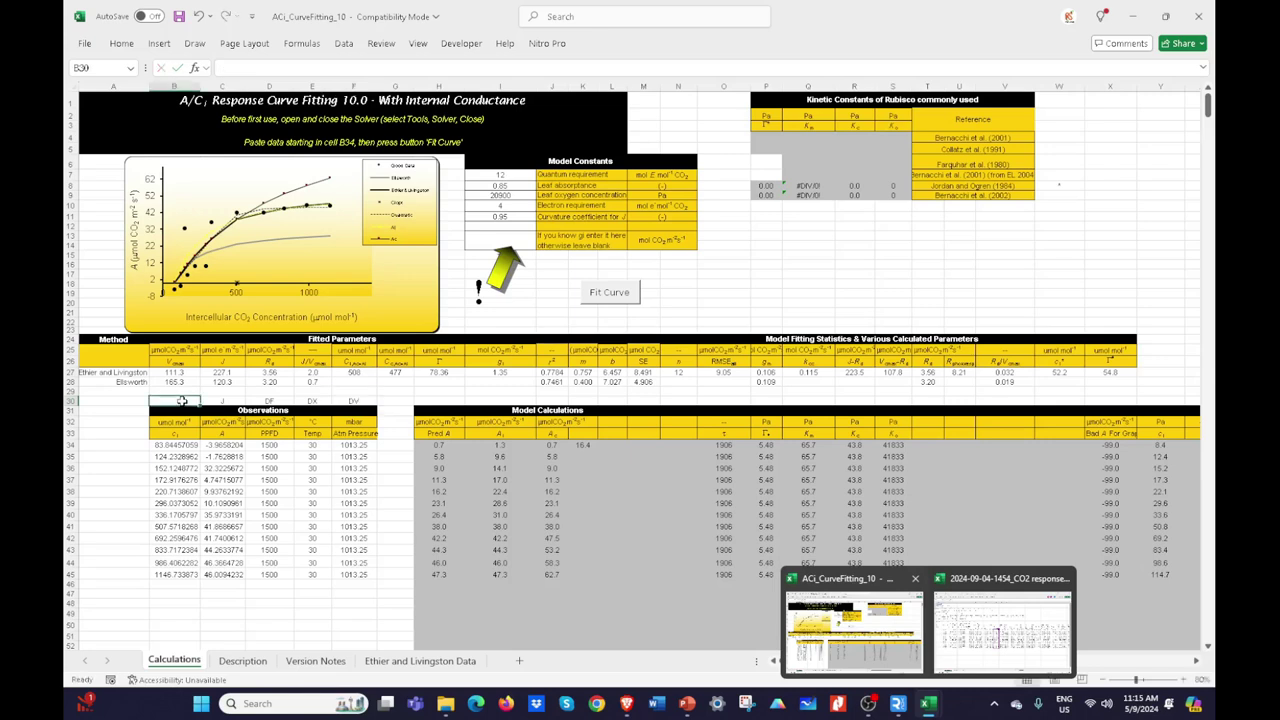
{"action": "type", "text": "I"}
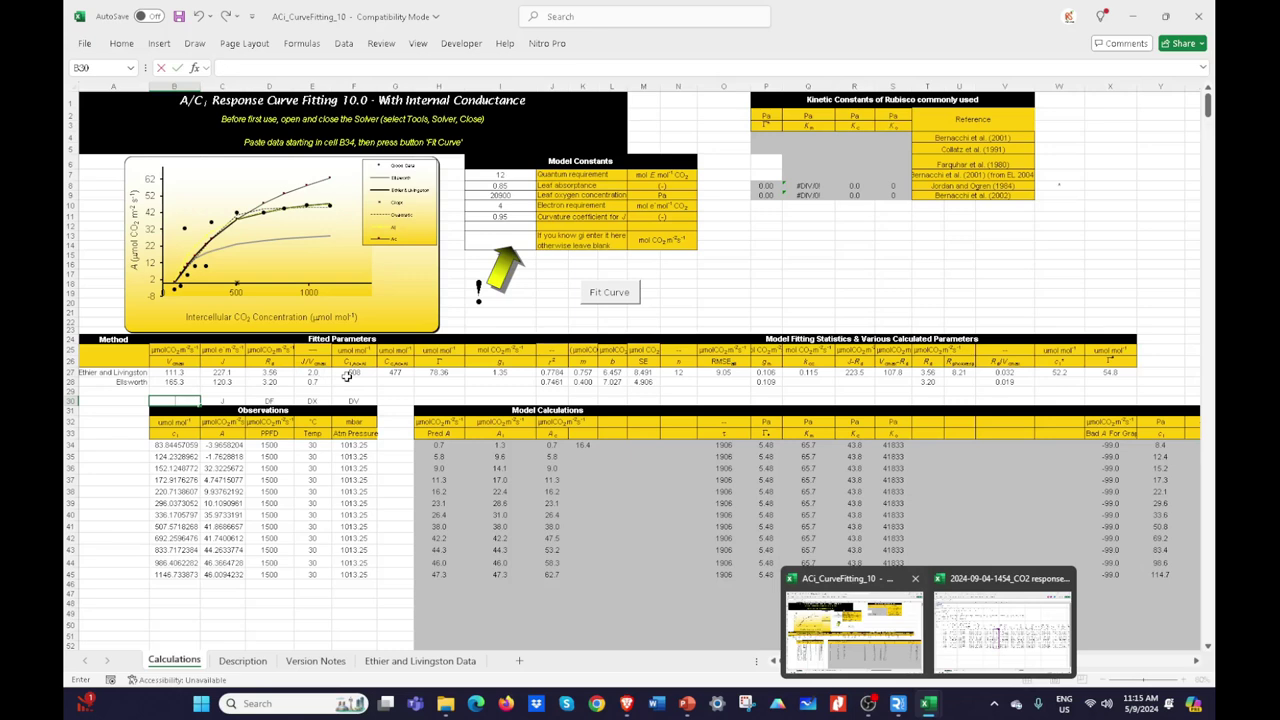
{"action": "type", "text": "L"}
{"action": "left_click", "coordinate": [390, 403]}
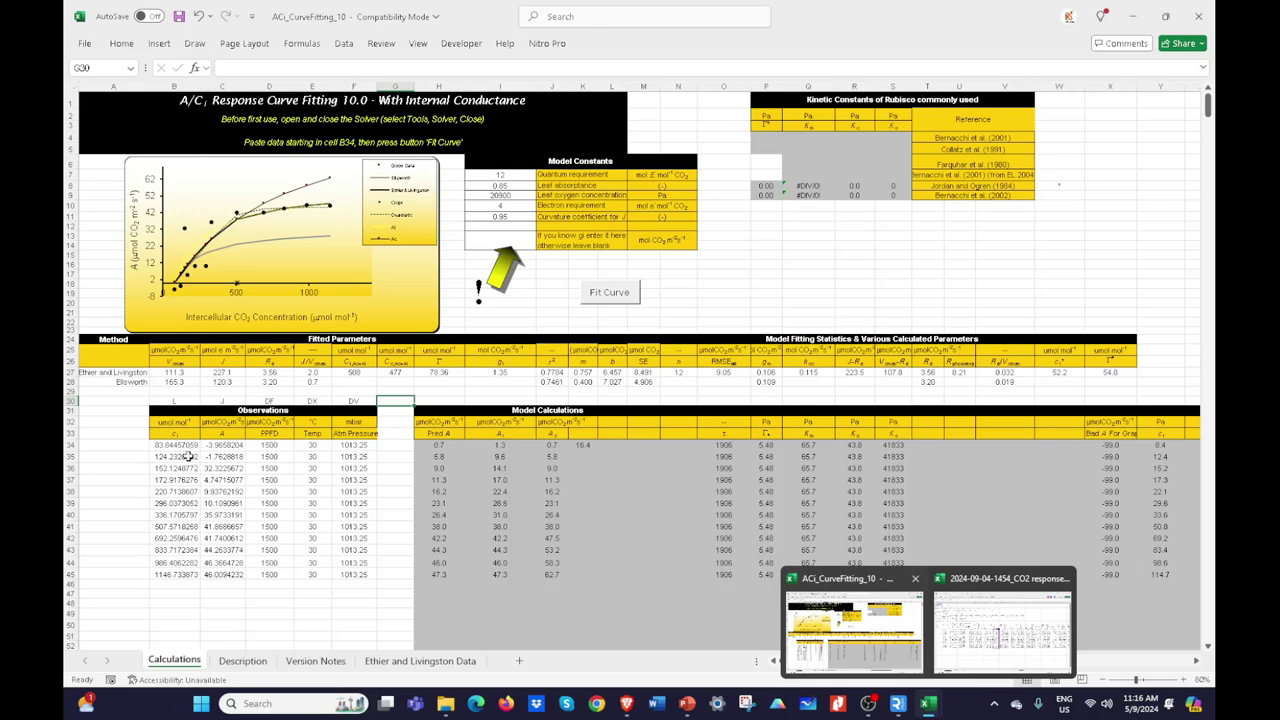
{"action": "left_click", "coordinate": [263, 445]}
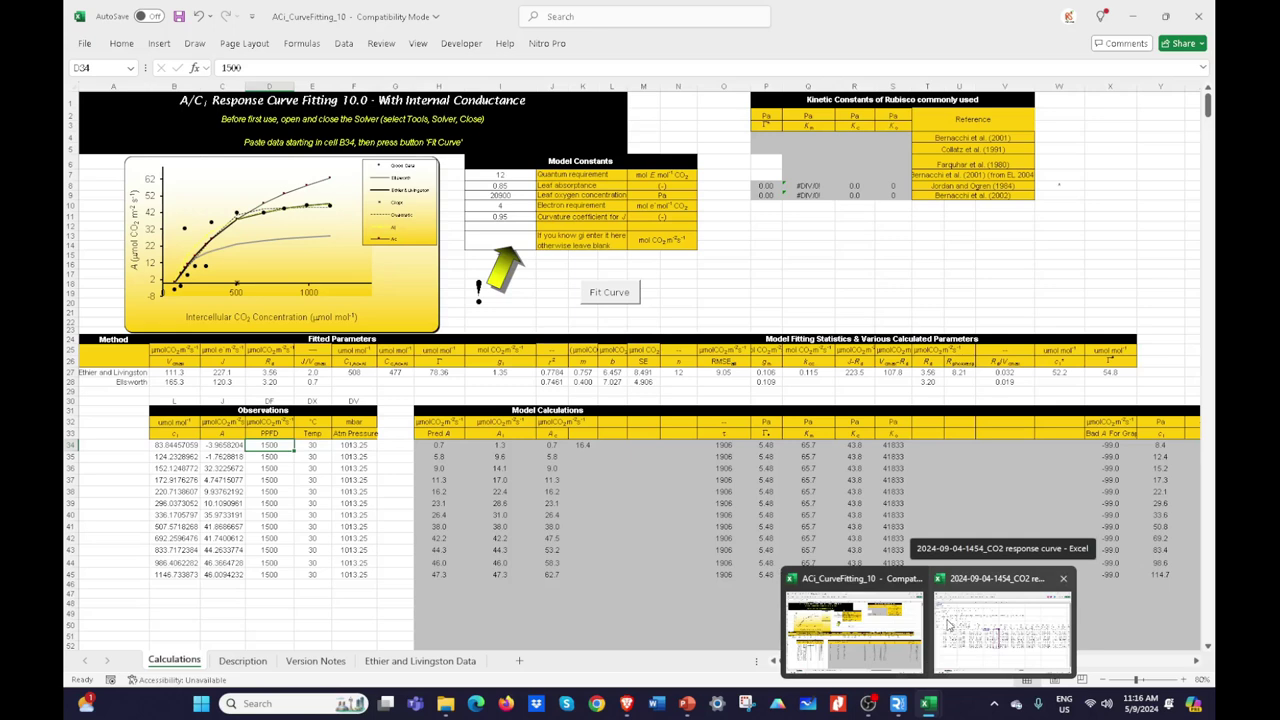
Step: Correct the source column letters above the Temp column to DY
{"action": "left_click", "coordinate": [343, 399]}
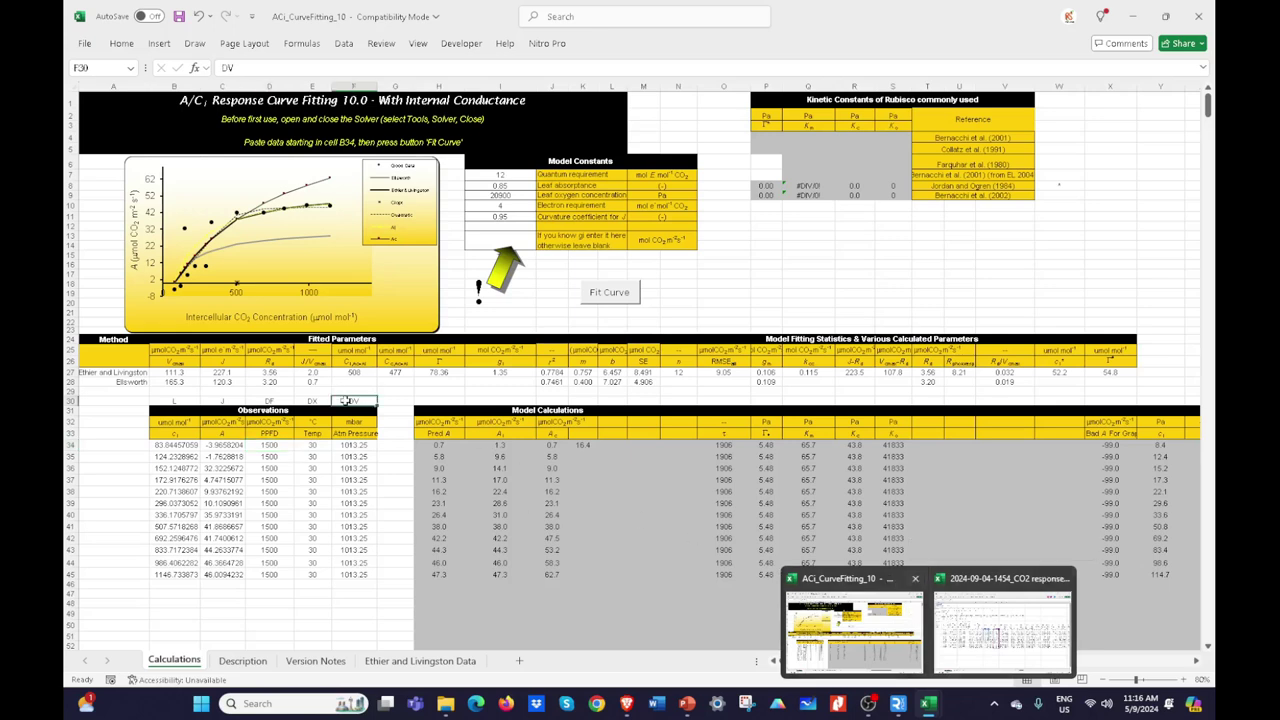
{"action": "left_click", "coordinate": [312, 421]}
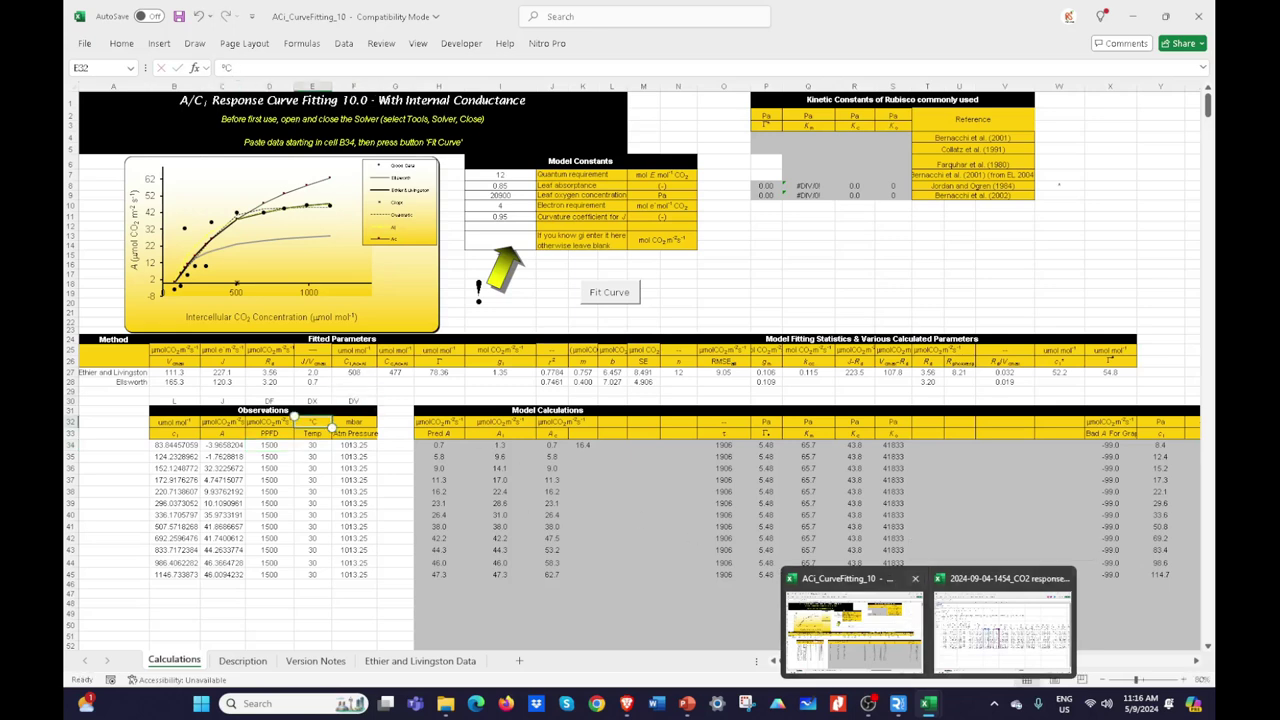
{"action": "key", "text": "Up"}
{"action": "key", "text": "Up"}
{"action": "key", "text": "Up"}
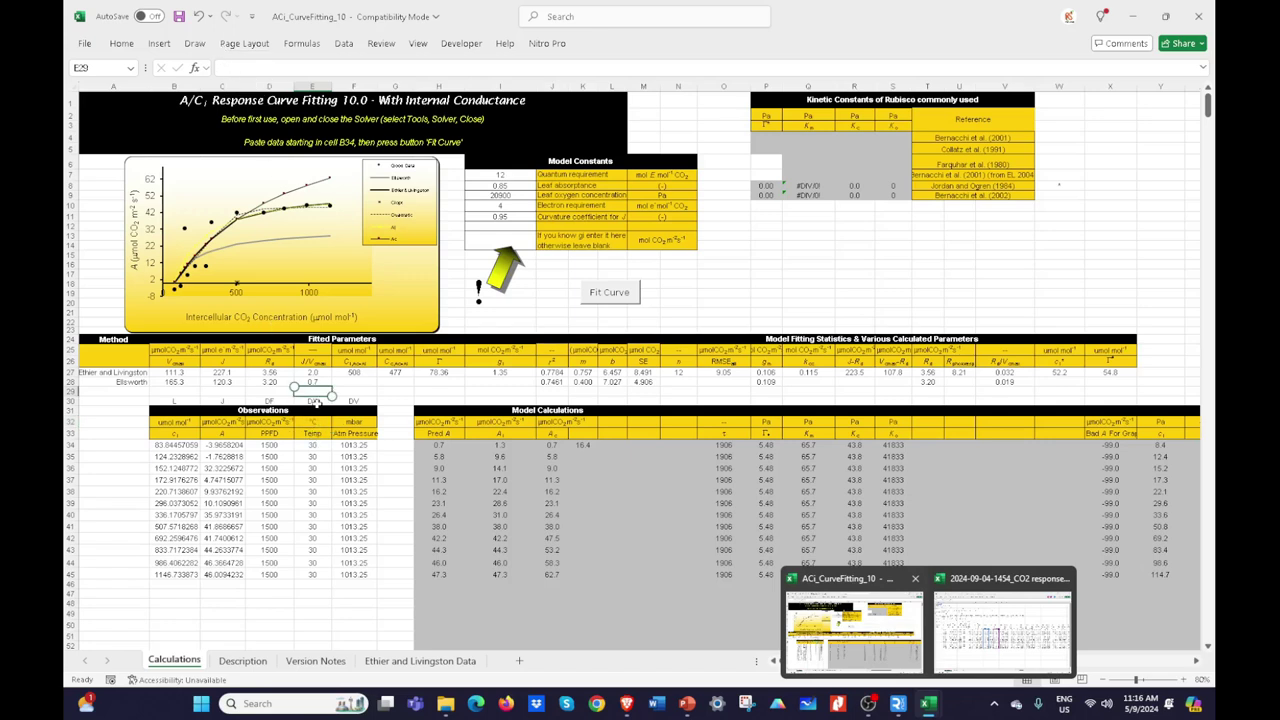
{"action": "left_click", "coordinate": [316, 399]}
{"action": "left_click", "coordinate": [236, 67]}
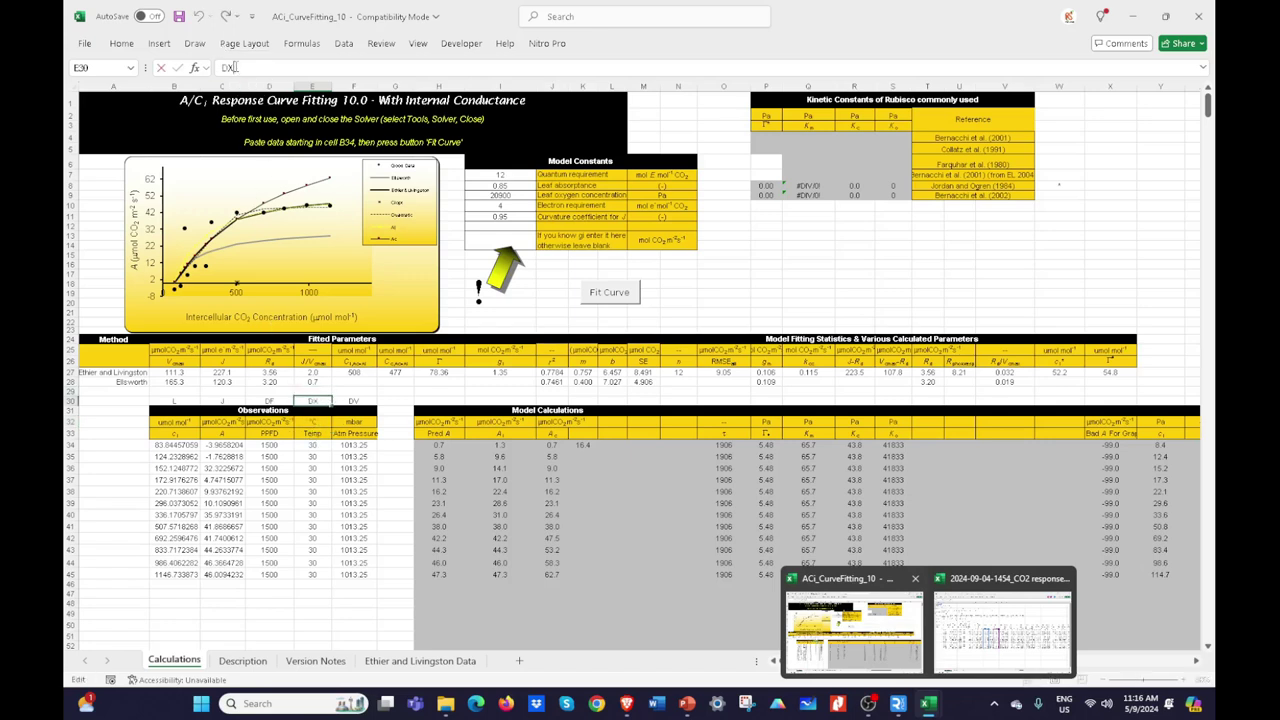
{"action": "type", "text": "Y"}
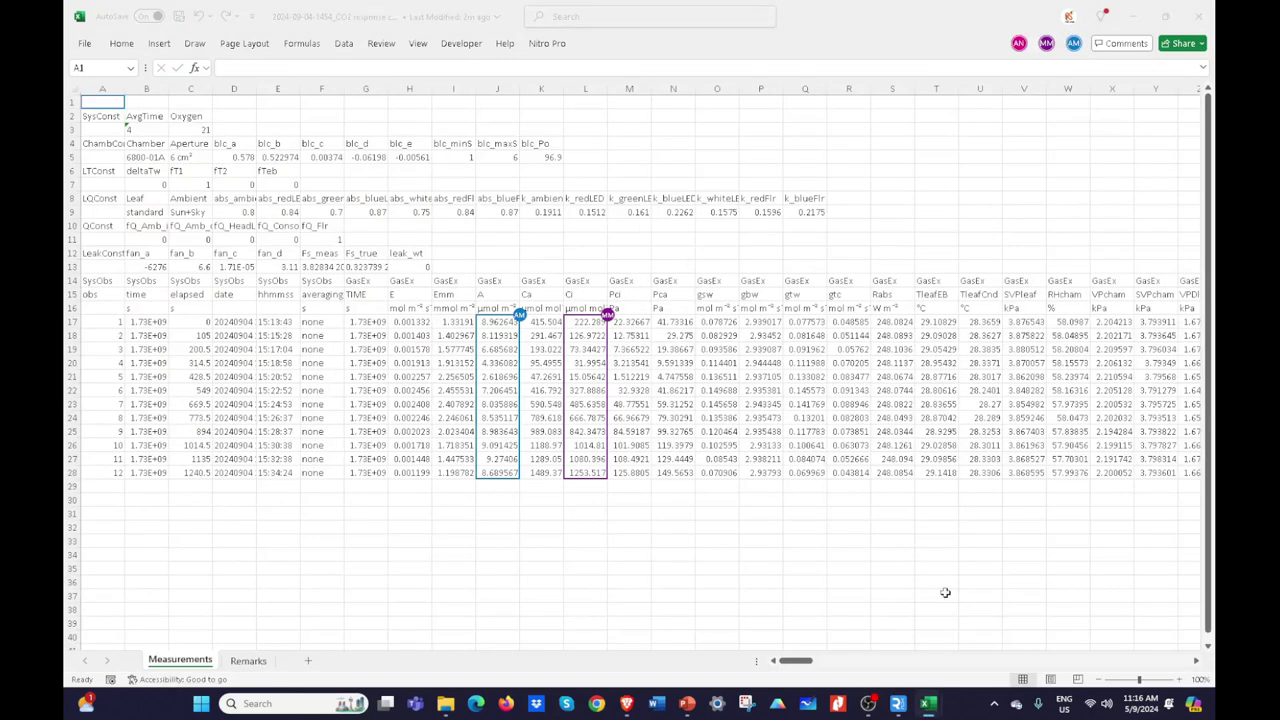
Step: Switch to the CO2 response curve workbook and copy the A values in J17:J28
{"action": "left_click", "coordinate": [1008, 627]}
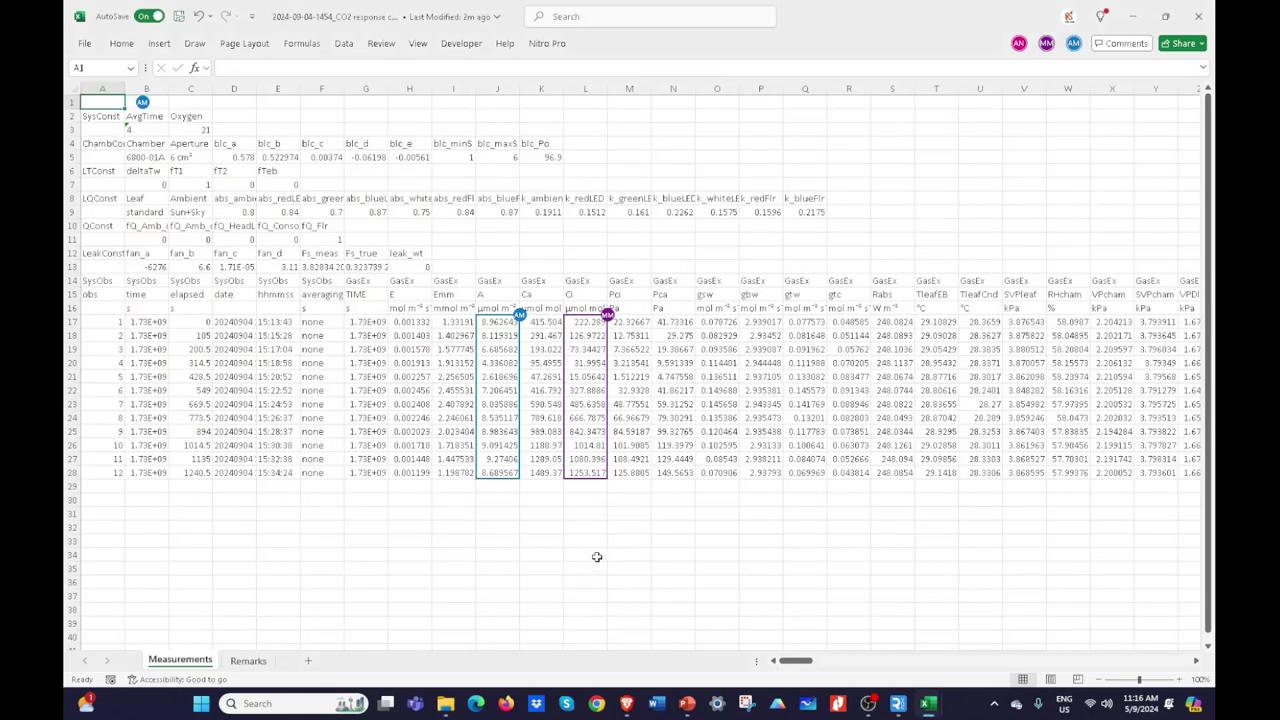
{"action": "left_click", "coordinate": [498, 321]}
{"action": "left_click_drag", "start_coordinate": [498, 321], "coordinate": [510, 390]}
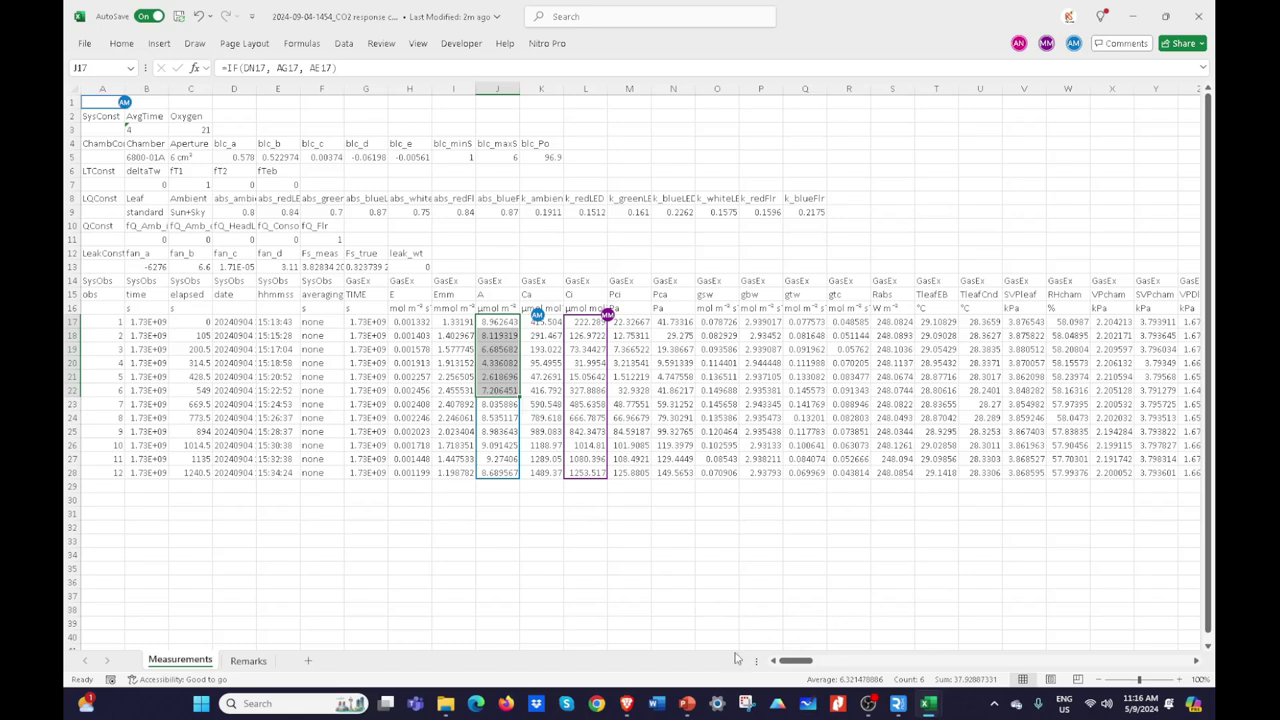
{"action": "mouse_move", "coordinate": [898, 703]}
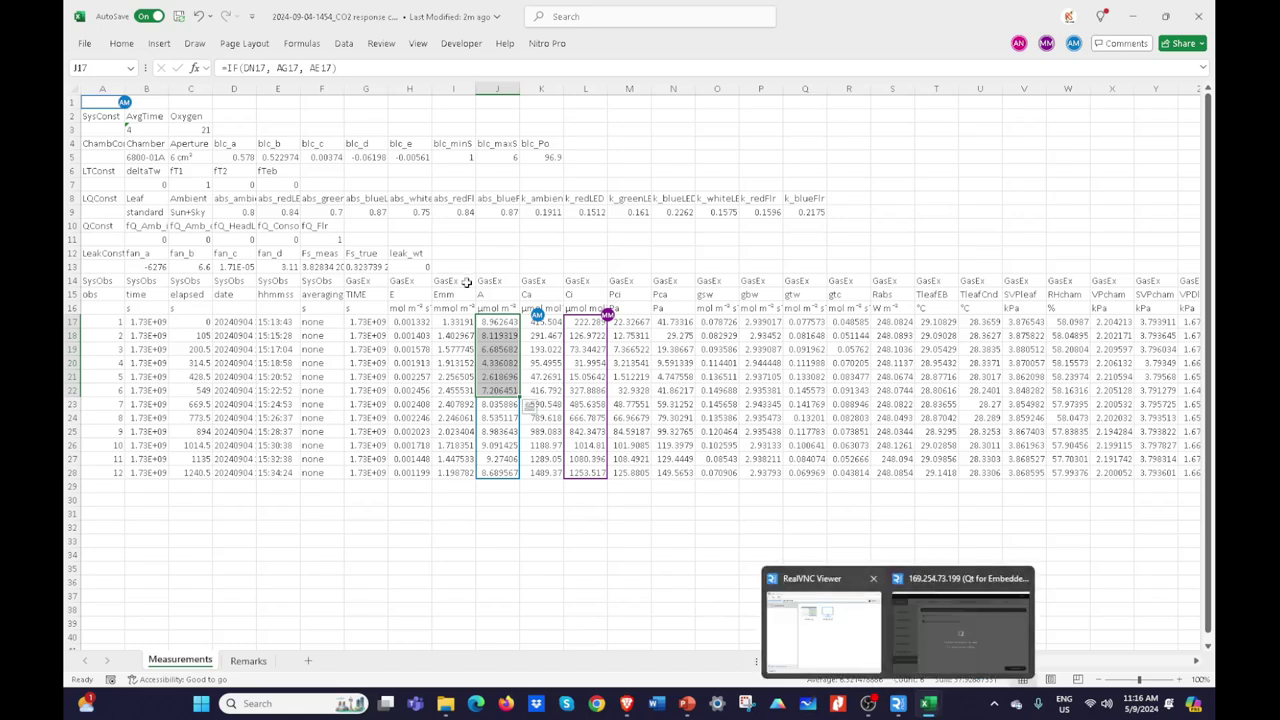
{"action": "left_click", "coordinate": [580, 553]}
{"action": "left_click_drag", "start_coordinate": [498, 322], "coordinate": [510, 478]}
{"action": "key", "text": "ctrl+c"}
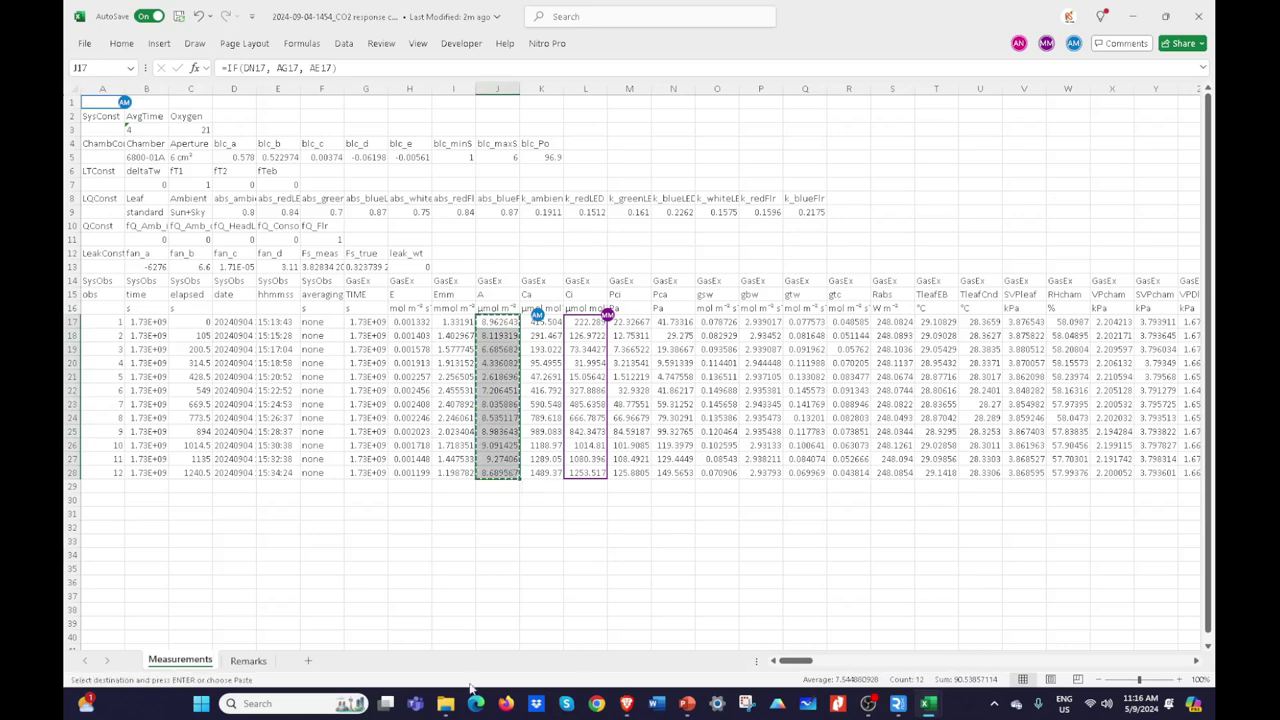
Step: Paste the copied A data as values only into the Observations table of ACi_CurveFitting_10, starting at cell C34
{"action": "mouse_move", "coordinate": [928, 703]}
{"action": "left_click", "coordinate": [880, 605]}
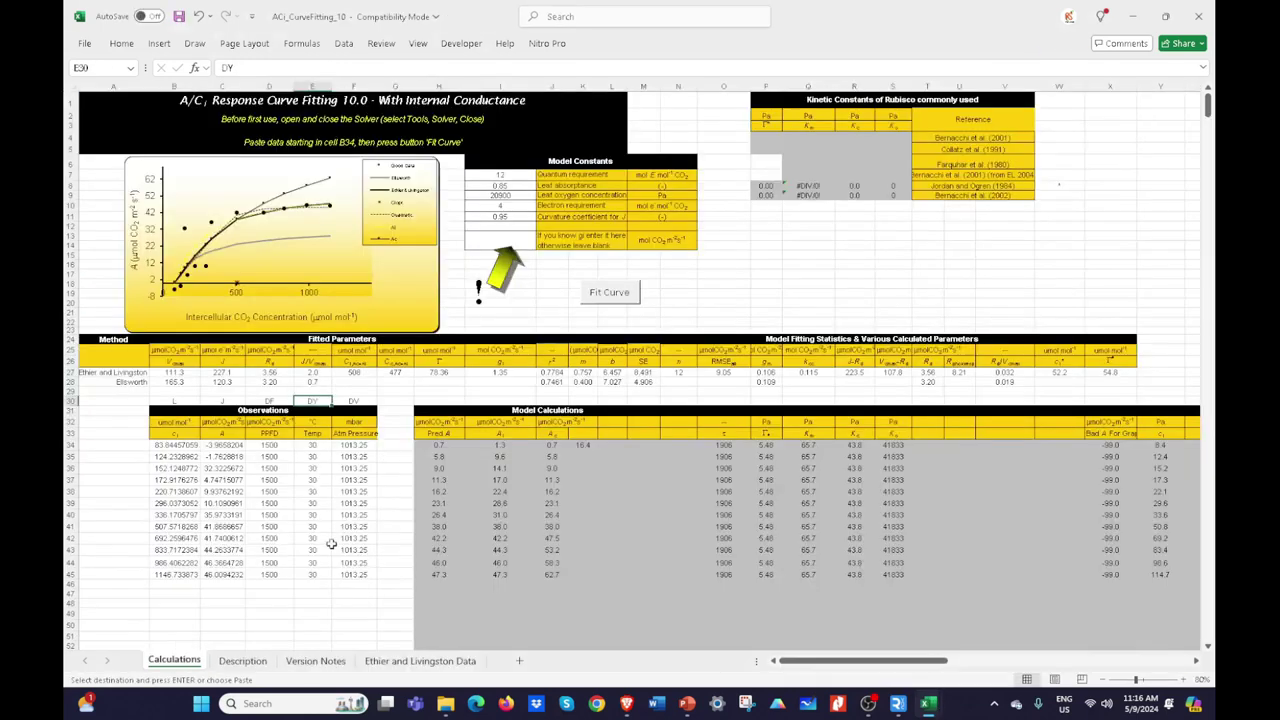
{"action": "right_click", "coordinate": [210, 445]}
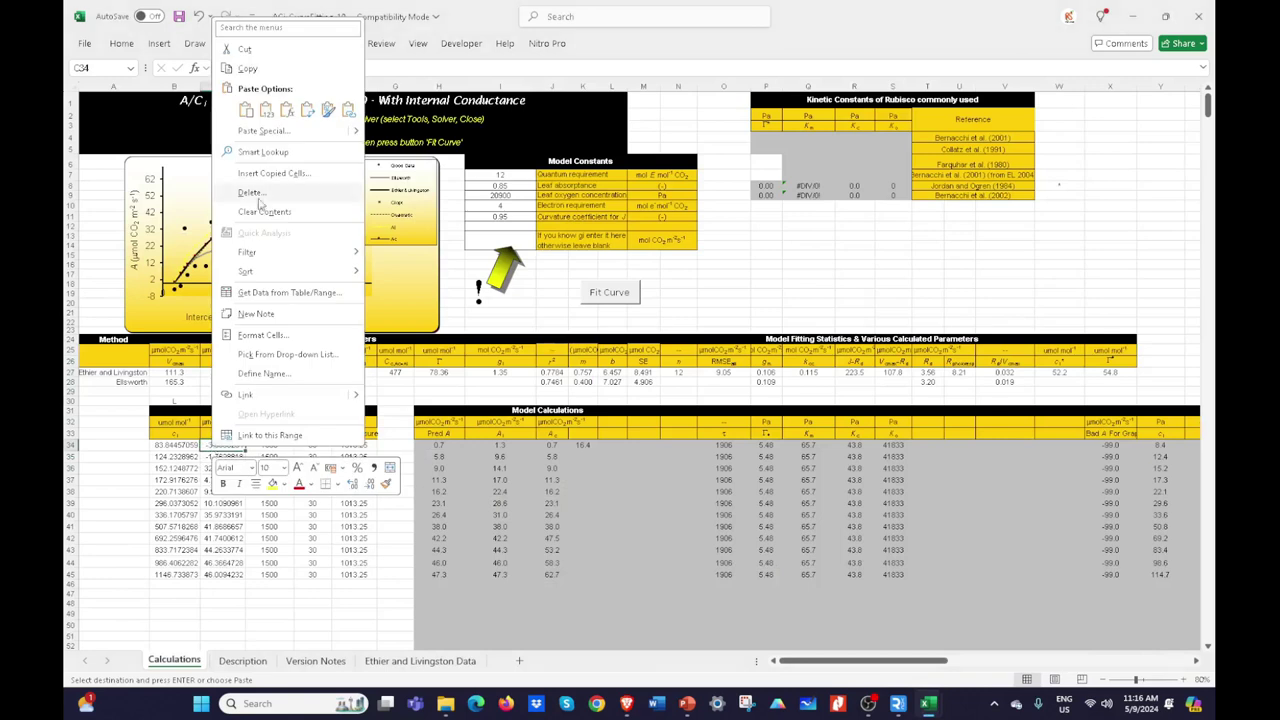
{"action": "left_click", "coordinate": [257, 110]}
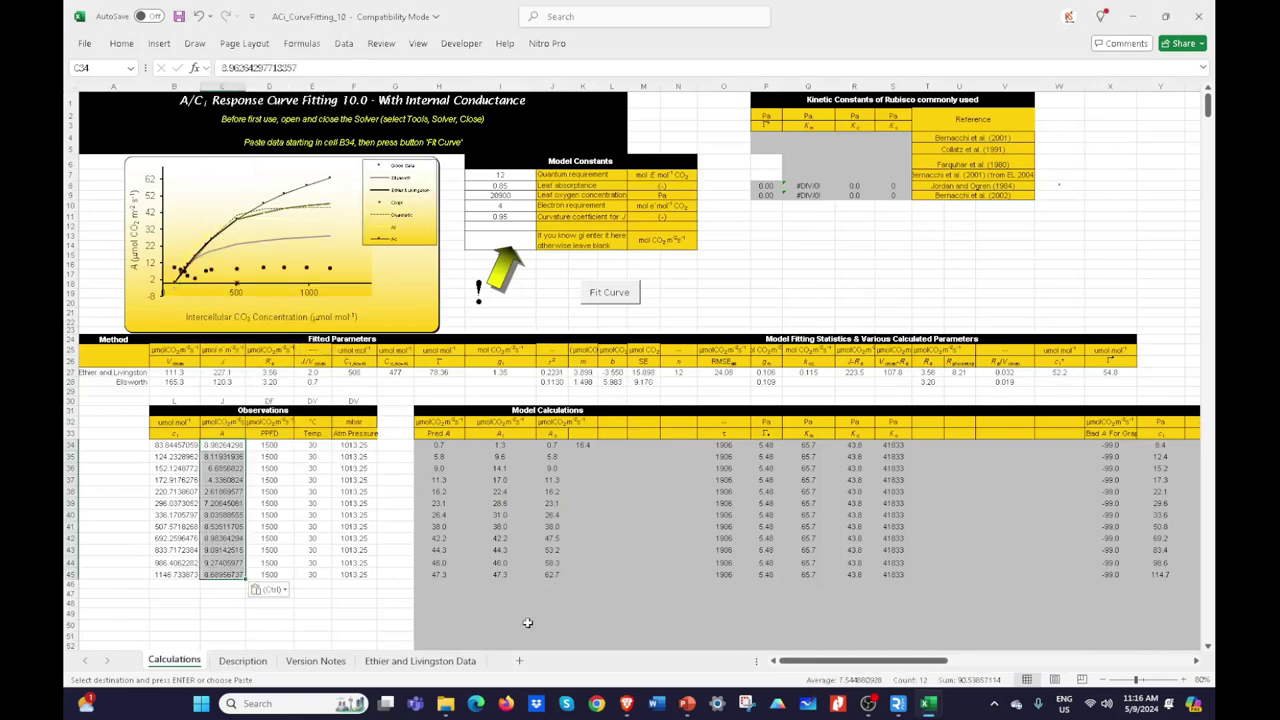
Step: Restore both workbooks from full screen and narrow their windows so they stand side by side
{"action": "left_click", "coordinate": [1165, 16]}
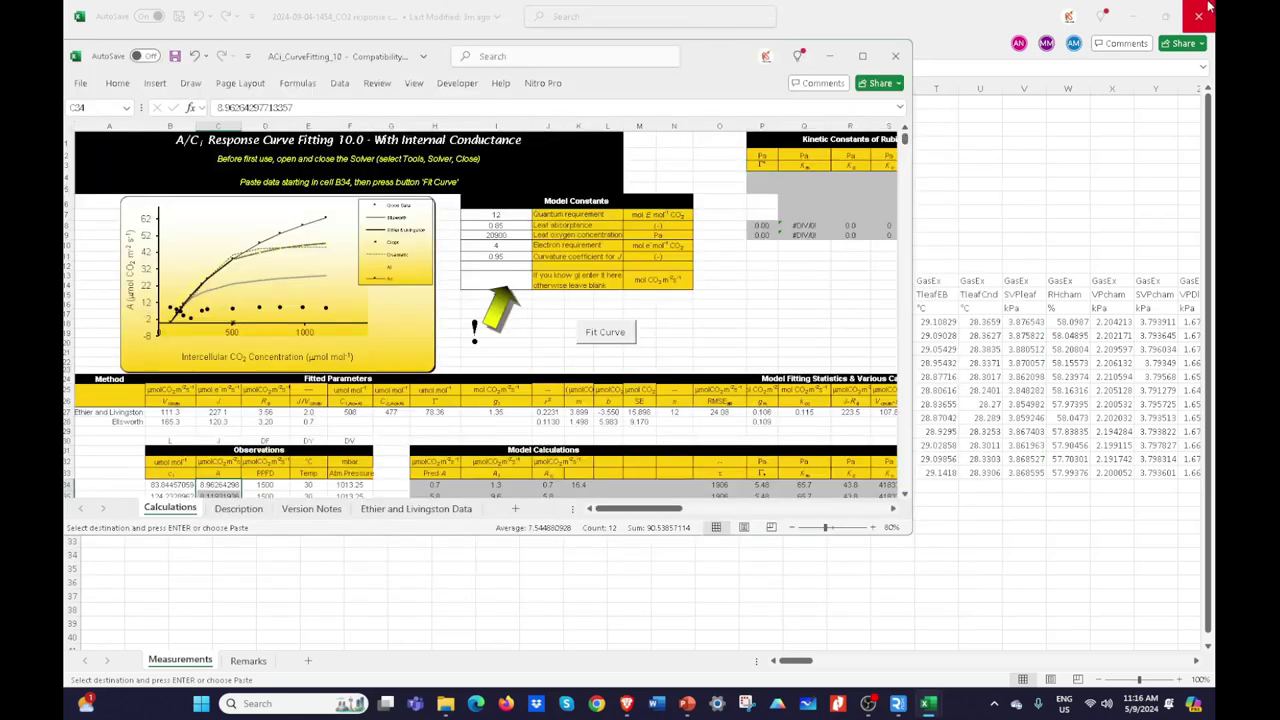
{"action": "left_click", "coordinate": [1165, 16]}
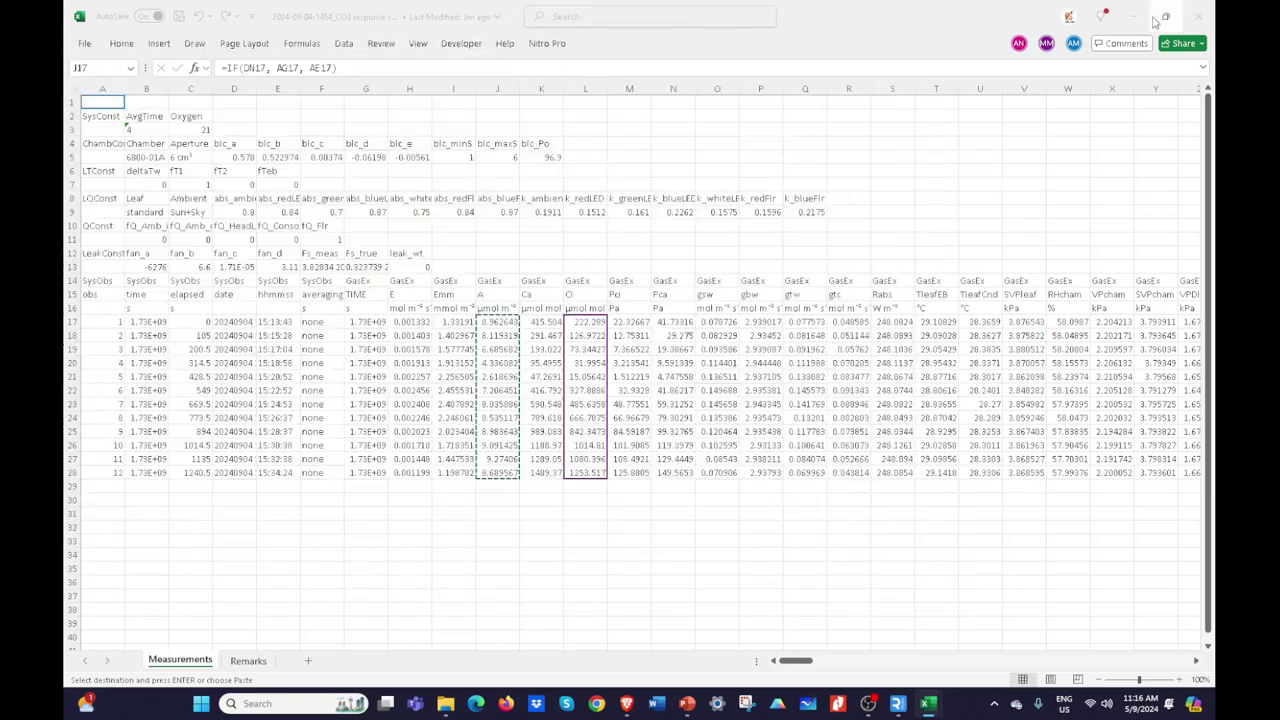
{"action": "left_click", "coordinate": [1165, 16]}
{"action": "left_click_drag", "start_coordinate": [815, 187], "coordinate": [950, 123]}
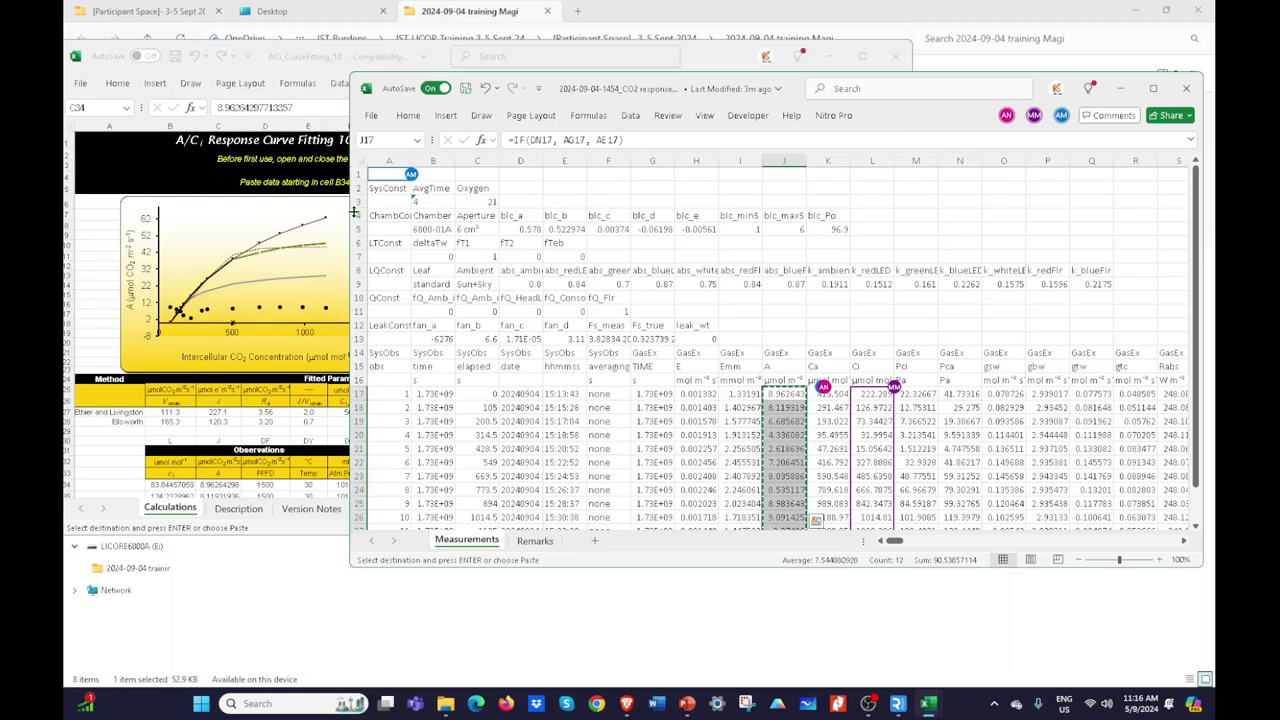
{"action": "left_click_drag", "start_coordinate": [348, 94], "coordinate": [670, 94]}
{"action": "left_click", "coordinate": [704, 60]}
{"action": "left_click_drag", "start_coordinate": [910, 100], "coordinate": [405, 175]}
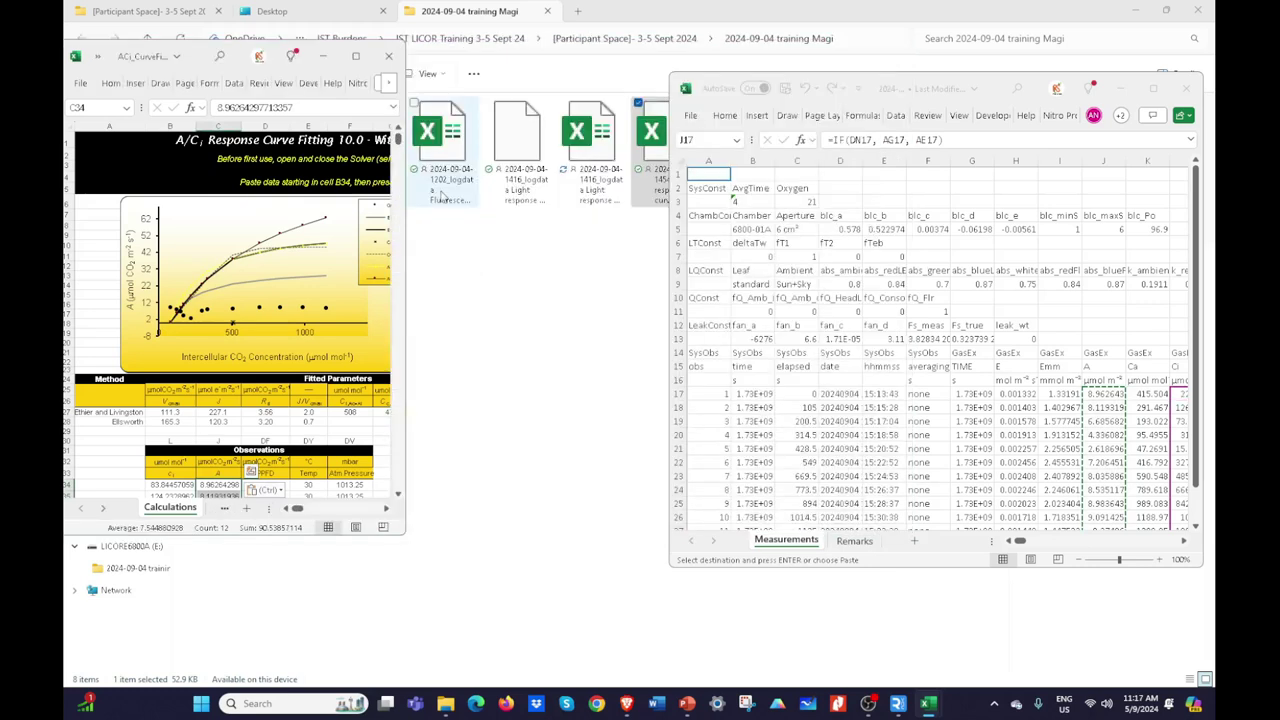
Step: Copy the Ci values in L17:L28 of the response curve workbook and paste them as values only into the Observations table from B34
{"action": "scroll", "coordinate": [255, 425], "scroll_direction": "down", "scroll_amount": 3}
{"action": "scroll", "coordinate": [255, 425], "scroll_direction": "down", "scroll_amount": 2}
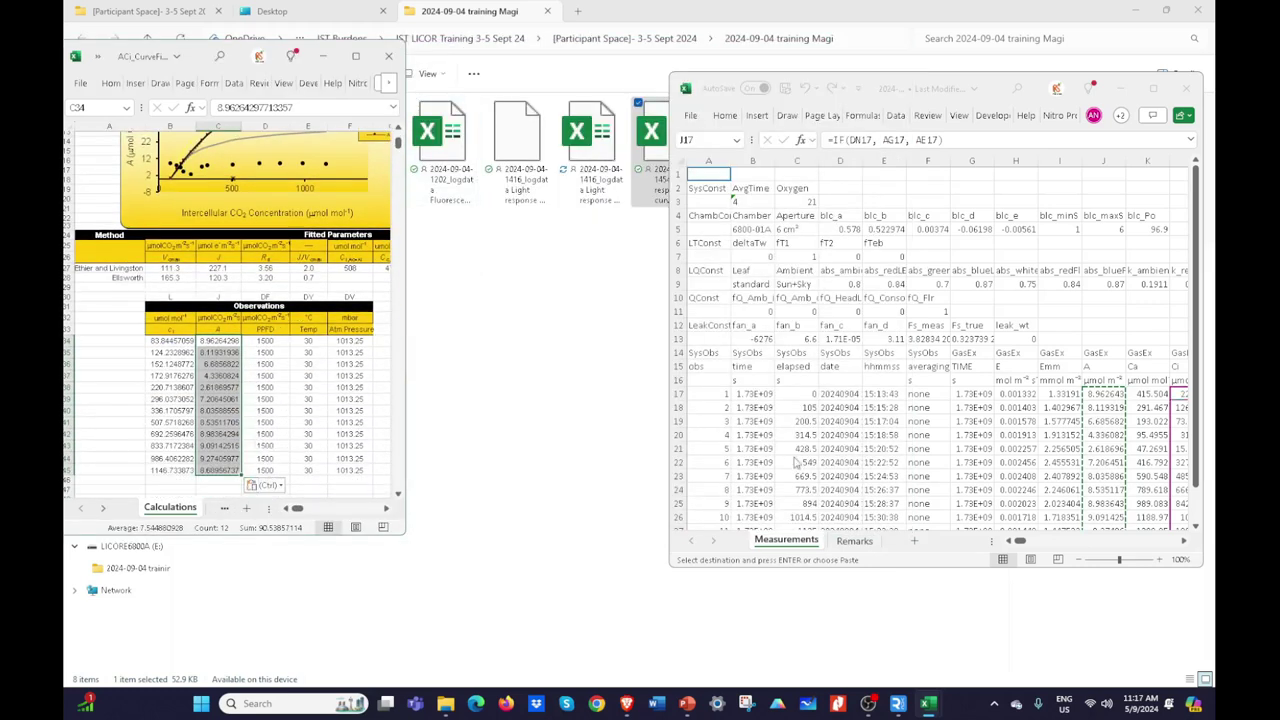
{"action": "left_click_drag", "start_coordinate": [1020, 541], "coordinate": [1023, 542]}
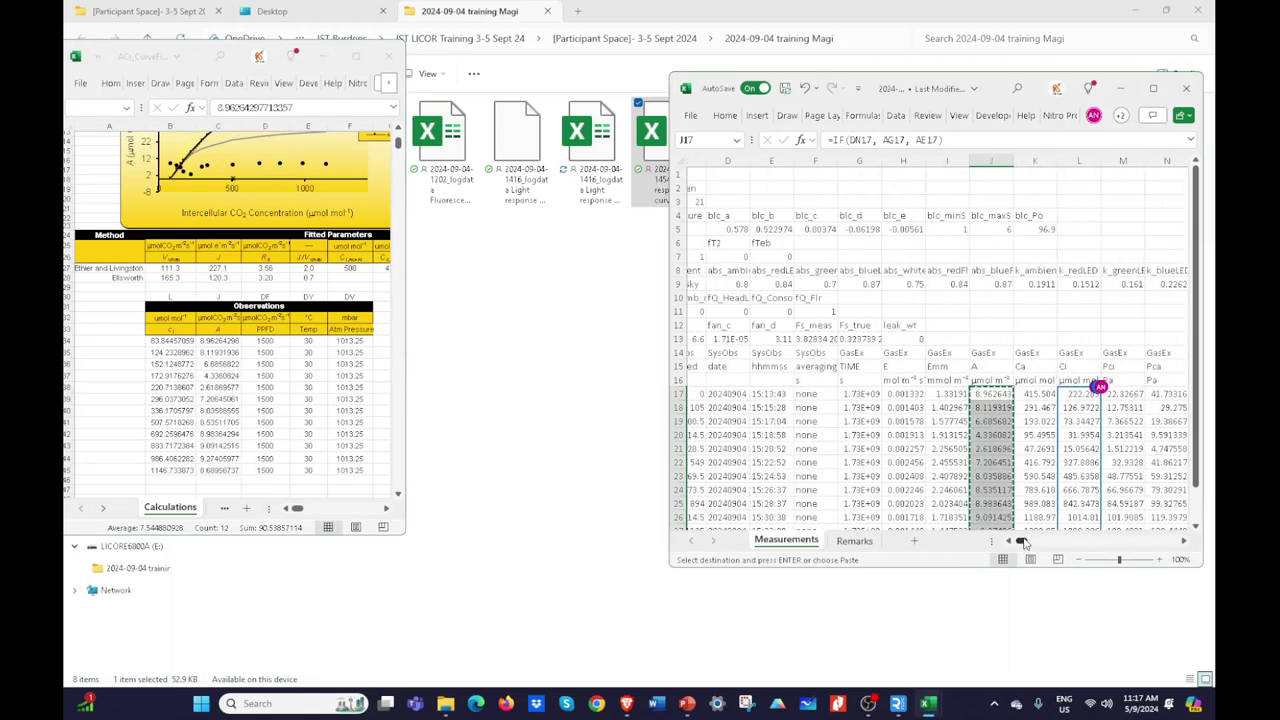
{"action": "scroll", "coordinate": [1090, 380], "scroll_direction": "down", "scroll_amount": 2}
{"action": "left_click", "coordinate": [1080, 311]}
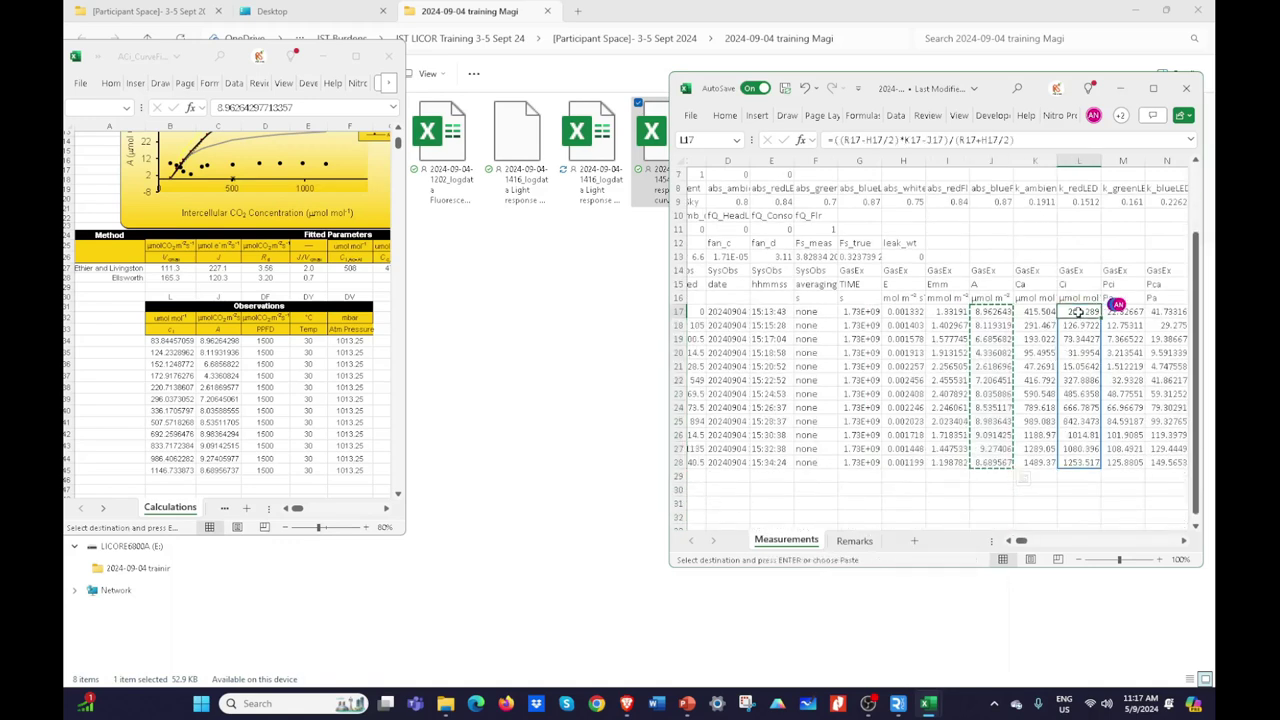
{"action": "left_click_drag", "start_coordinate": [1080, 311], "coordinate": [1085, 460]}
{"action": "key", "text": "ctrl+c"}
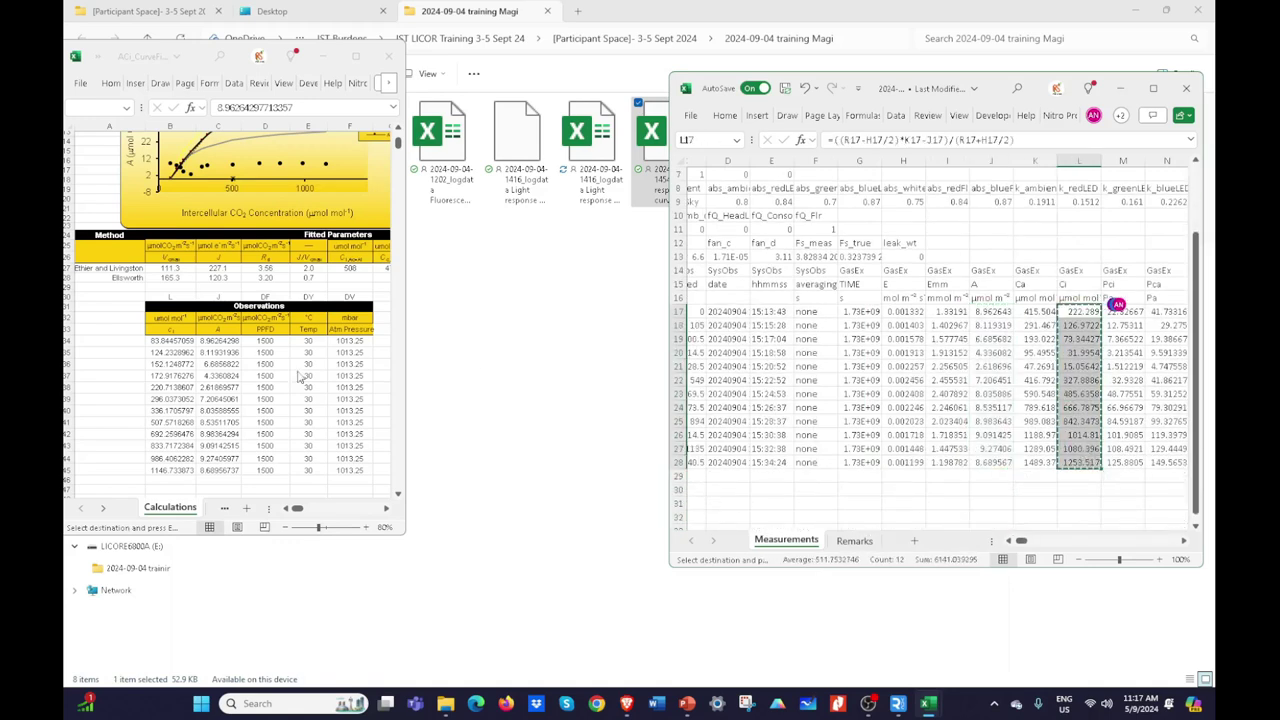
{"action": "right_click", "coordinate": [187, 341]}
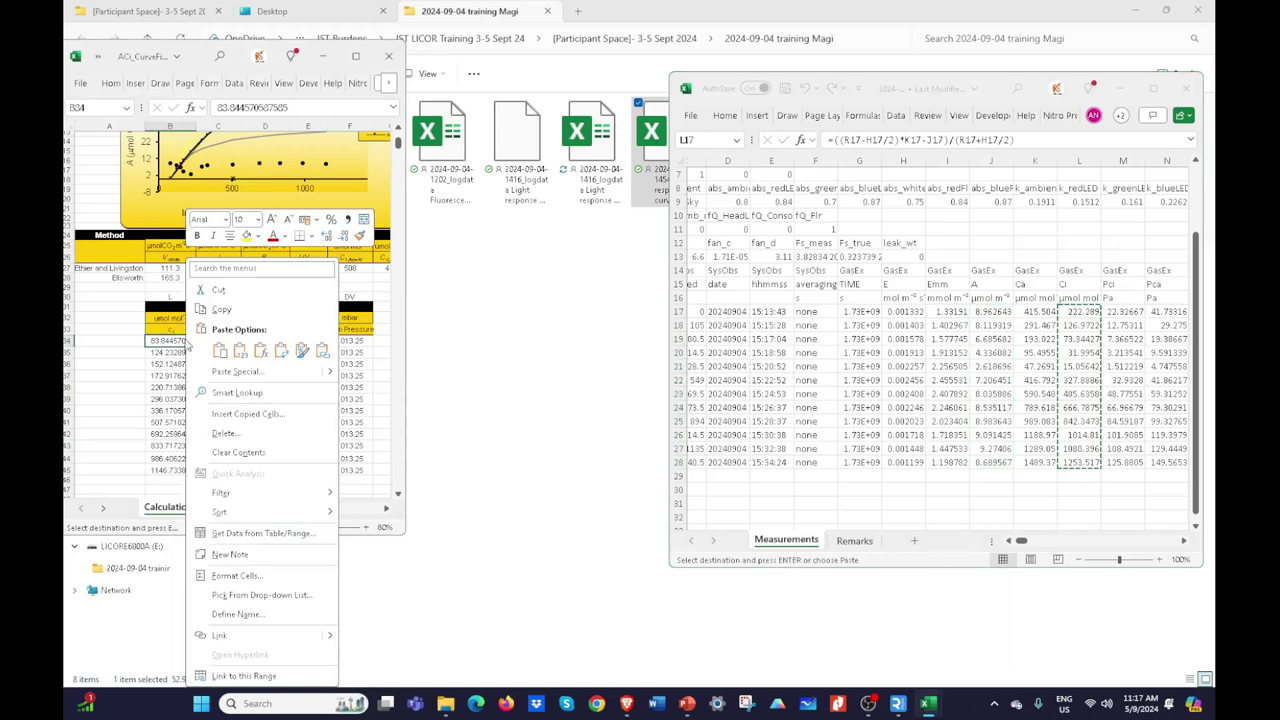
{"action": "left_click", "coordinate": [243, 352]}
Step: Copy the Qin values in DF17:DF28 and paste them as values only into the PPFD column of the Observations table, starting at D34
{"action": "left_click", "coordinate": [266, 341]}
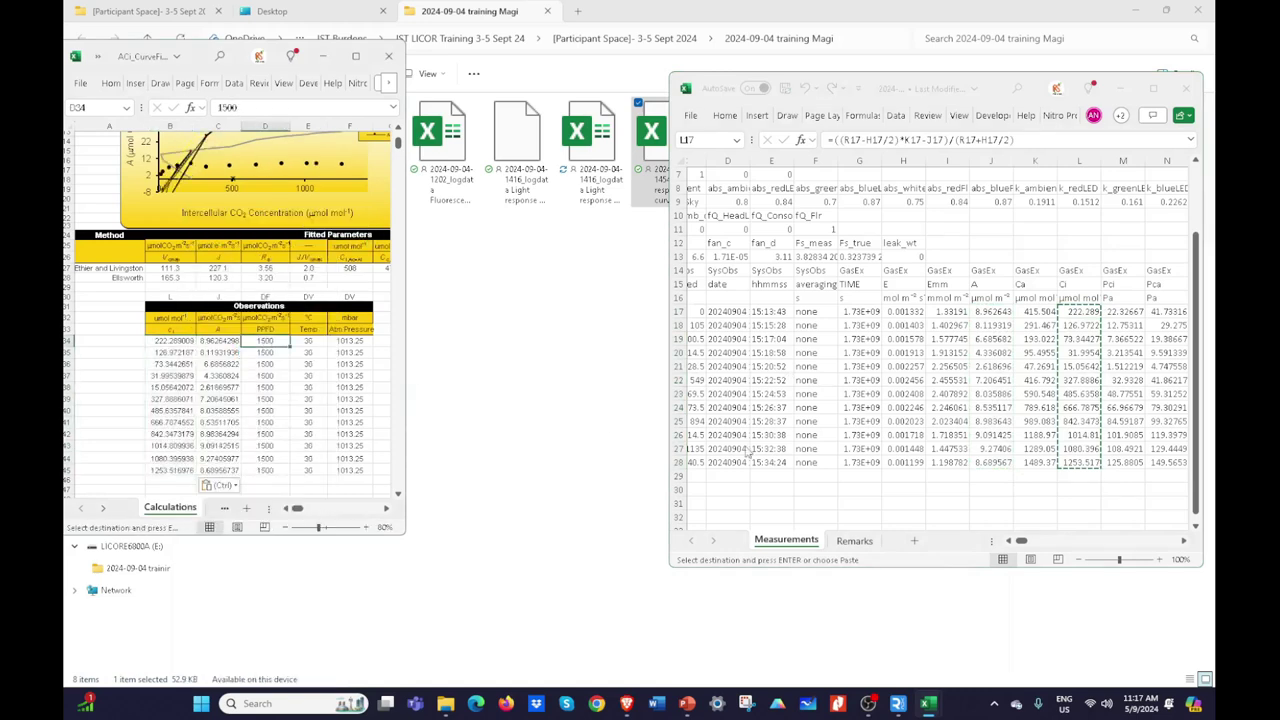
{"action": "left_click_drag", "start_coordinate": [1019, 543], "coordinate": [1072, 538]}
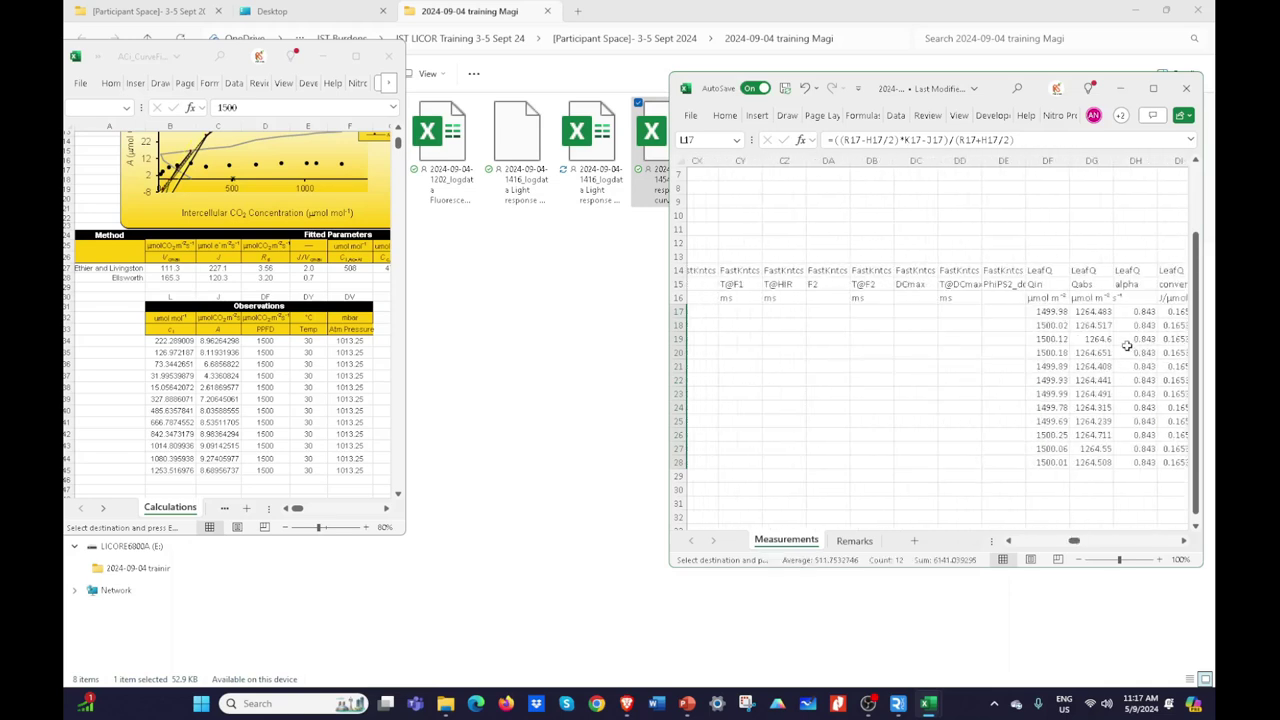
{"action": "left_click_drag", "start_coordinate": [1060, 312], "coordinate": [1065, 456]}
{"action": "key", "text": "ctrl+c"}
{"action": "left_click", "coordinate": [264, 341]}
{"action": "right_click", "coordinate": [264, 341]}
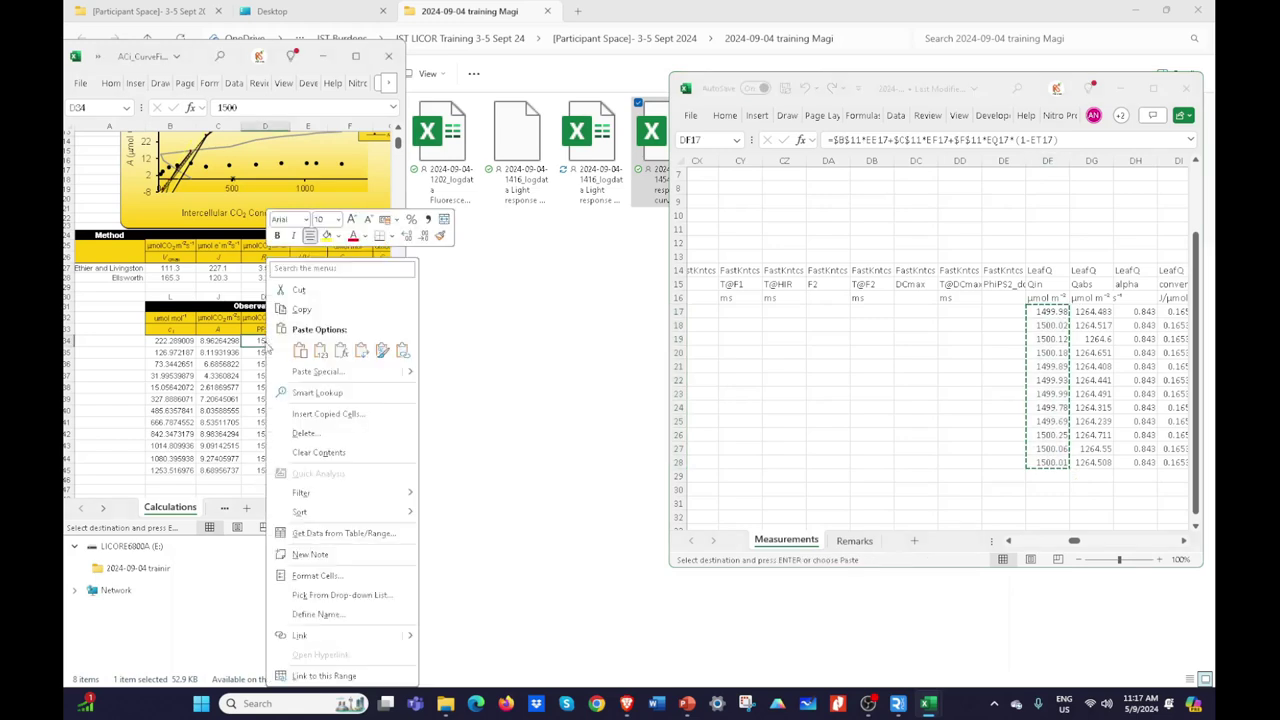
{"action": "left_click", "coordinate": [331, 353]}
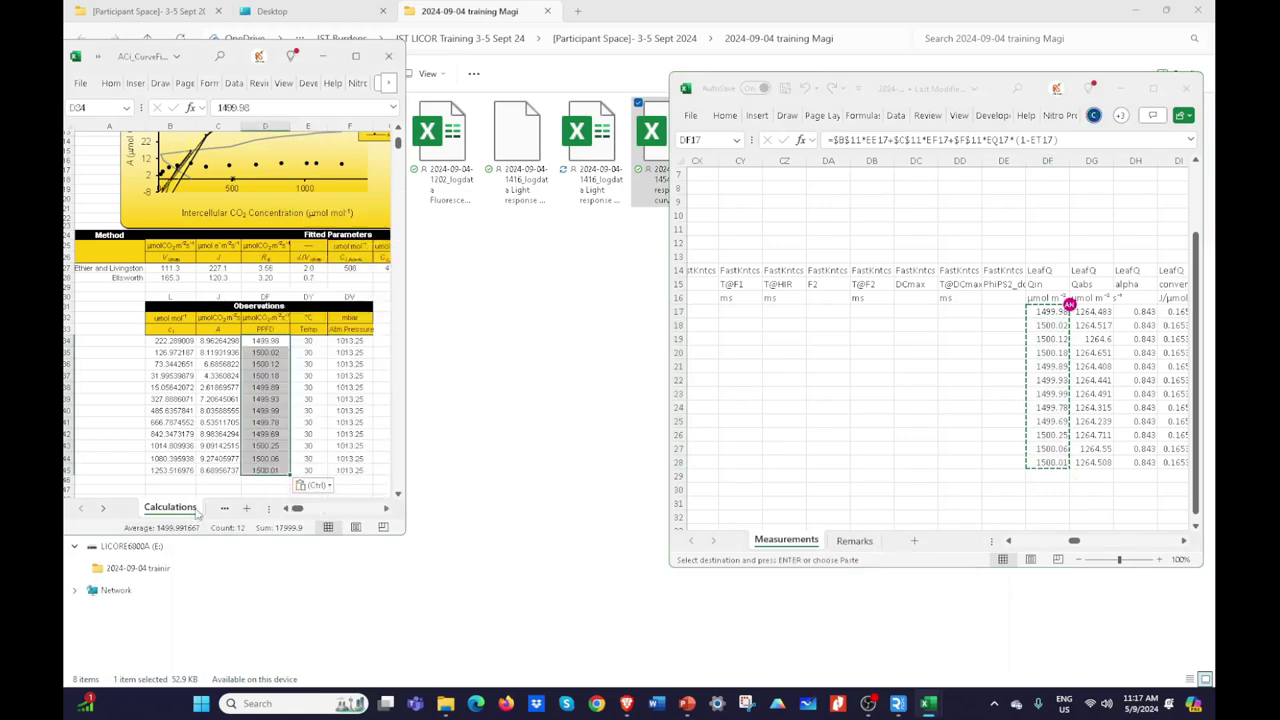
Step: Copy the Tair values in DY17:DY28 and paste them as values only into the Temp column of the Observations table, starting at E34
{"action": "left_click", "coordinate": [300, 510]}
{"action": "left_click_drag", "start_coordinate": [301, 513], "coordinate": [300, 514]}
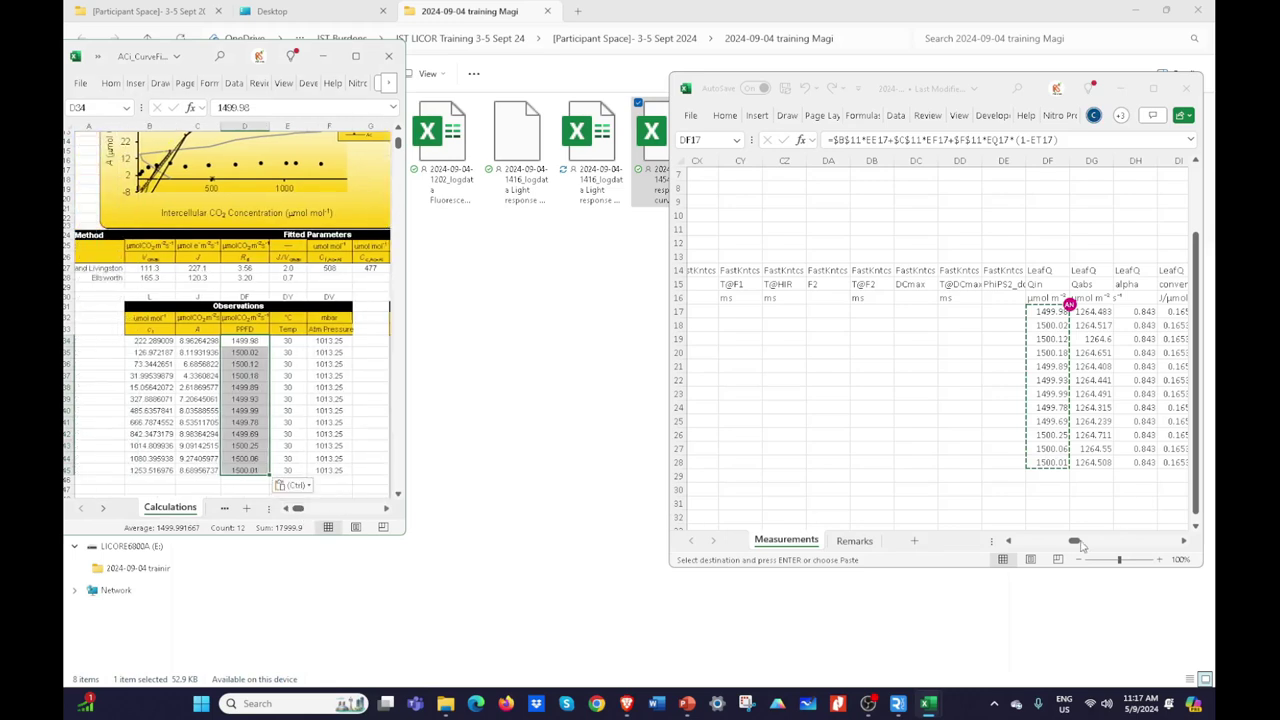
{"action": "left_click_drag", "start_coordinate": [1074, 543], "coordinate": [1085, 545]}
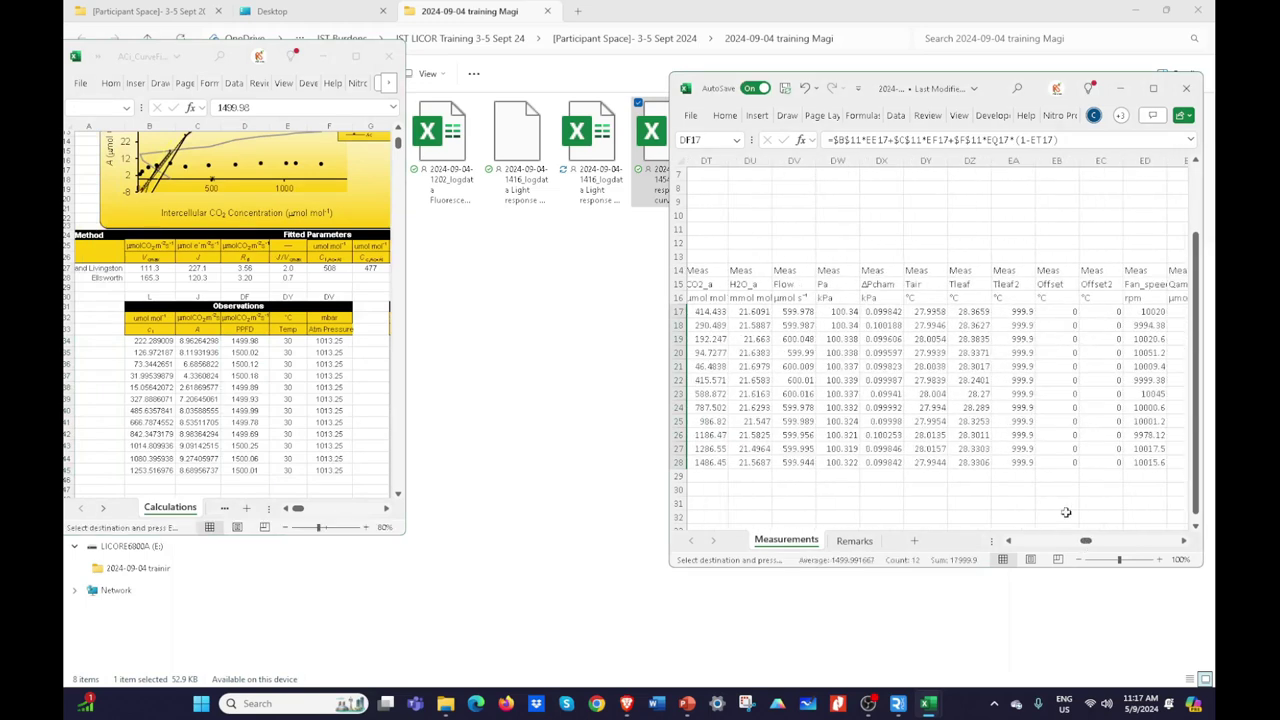
{"action": "left_click_drag", "start_coordinate": [928, 312], "coordinate": [930, 462]}
{"action": "key", "text": "ctrl+c"}
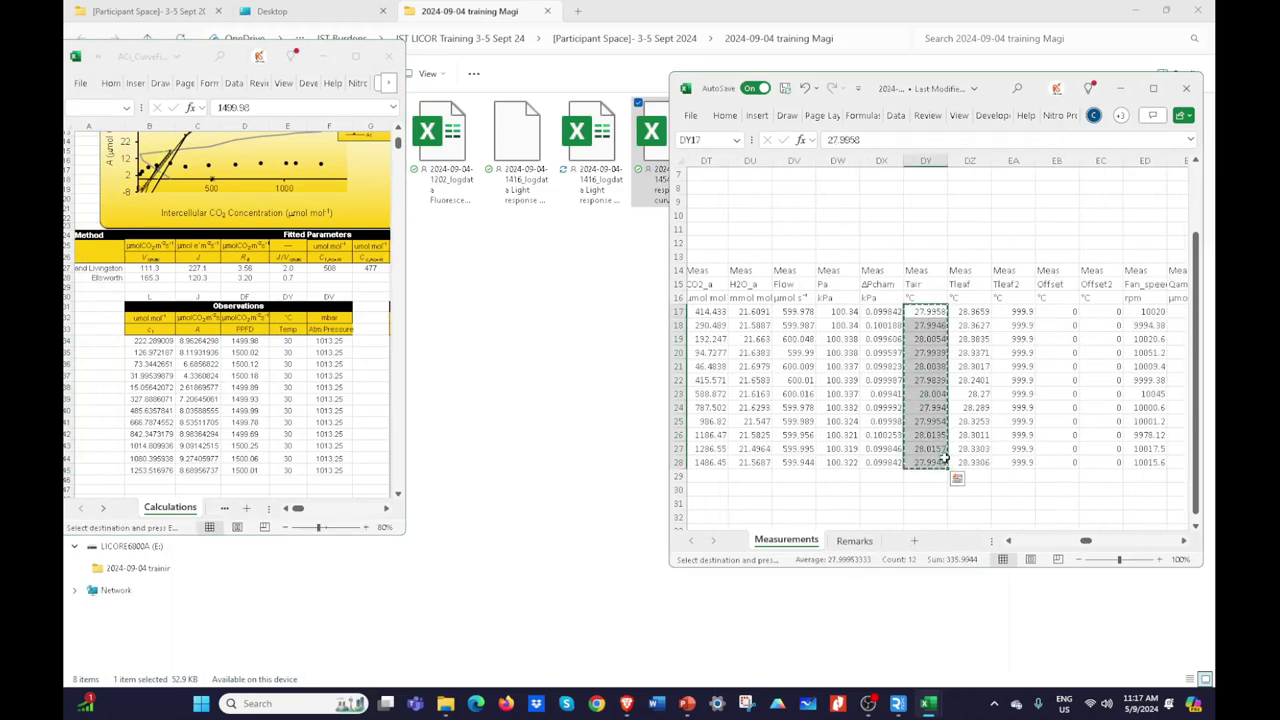
{"action": "left_click", "coordinate": [296, 340]}
{"action": "left_click", "coordinate": [296, 340]}
{"action": "right_click", "coordinate": [296, 340]}
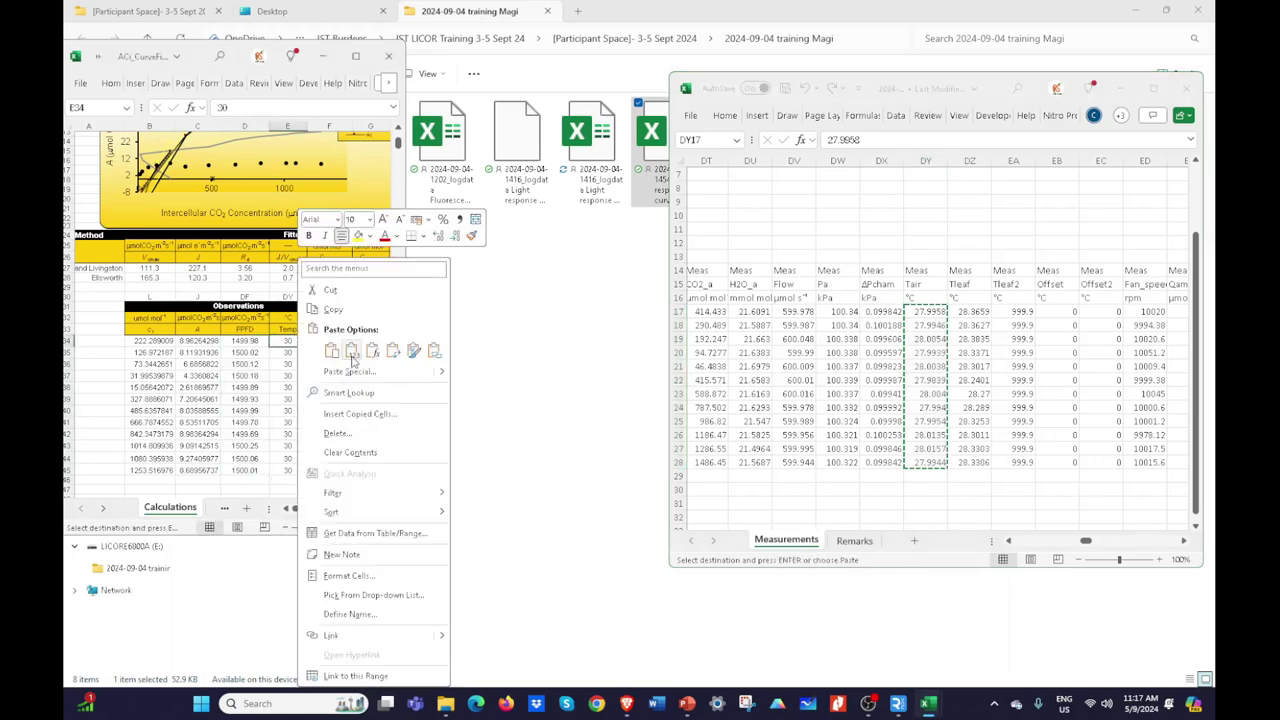
{"action": "left_click", "coordinate": [352, 358]}
Step: Correct the source column letters above the Atm Pressure column to DW
{"action": "left_click", "coordinate": [330, 340]}
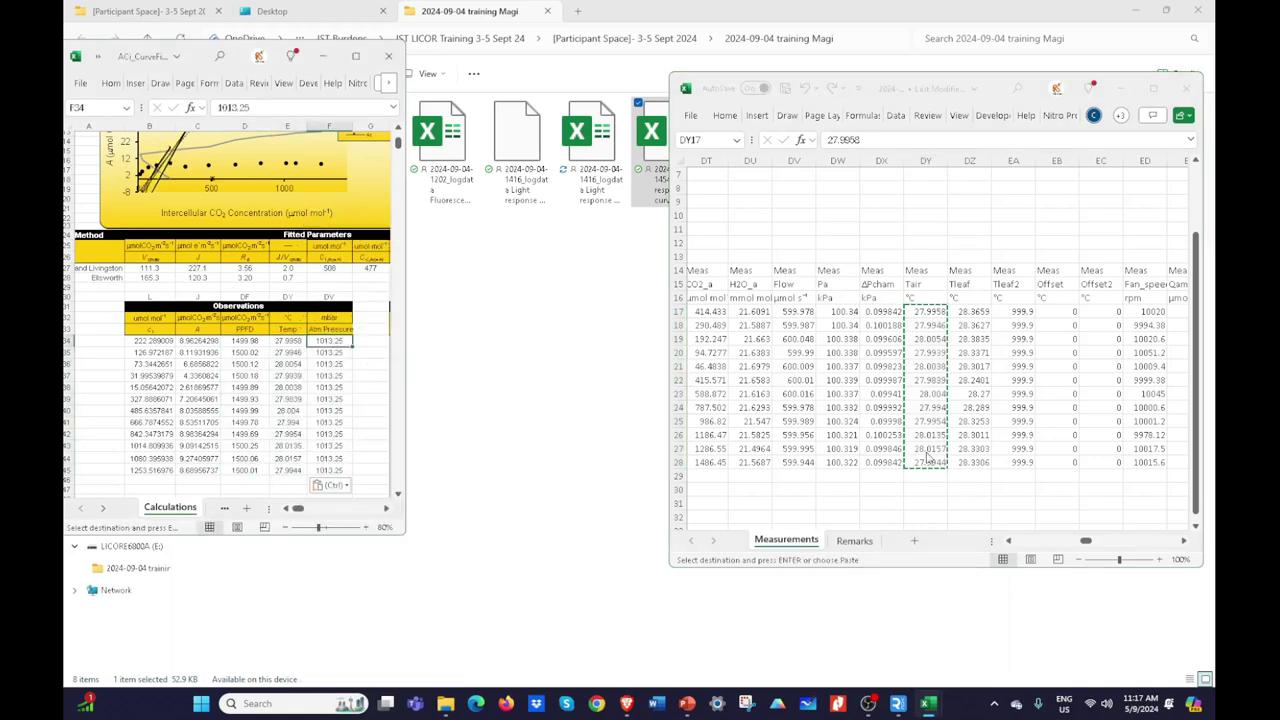
{"action": "left_click_drag", "start_coordinate": [1090, 545], "coordinate": [1087, 547]}
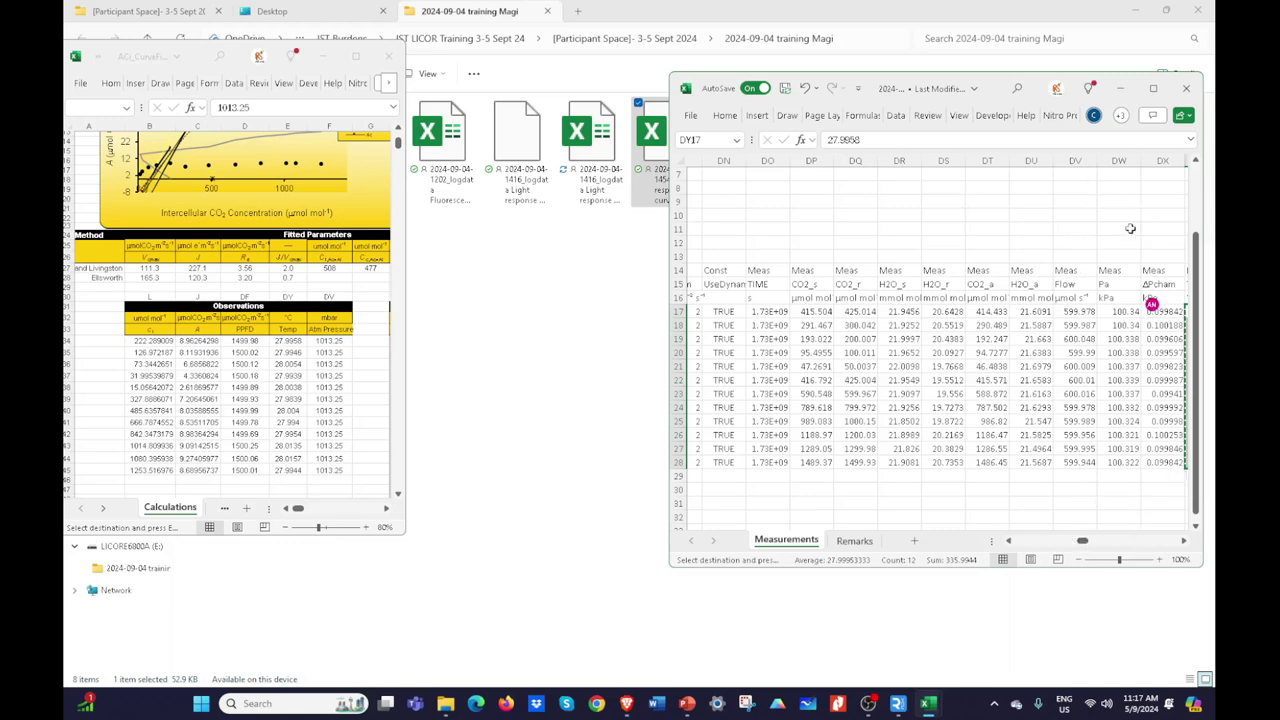
{"action": "left_click", "coordinate": [338, 298]}
{"action": "left_click", "coordinate": [253, 110]}
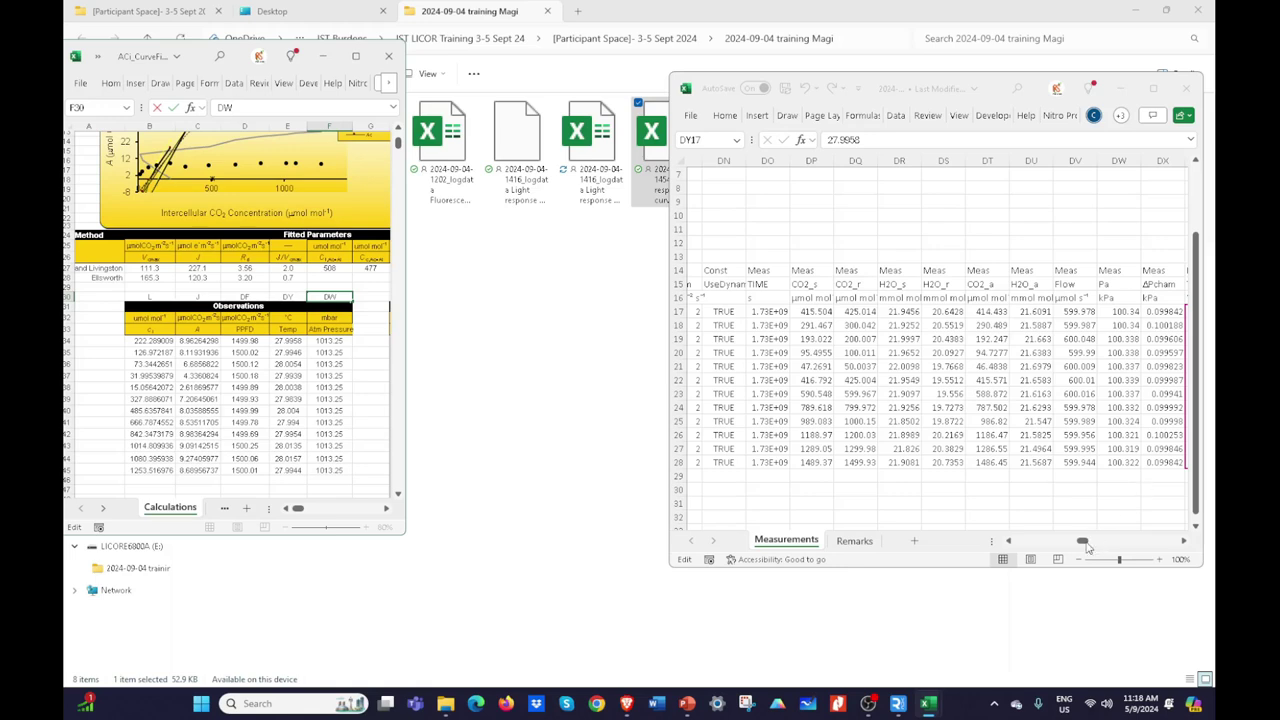
{"action": "scroll", "coordinate": [1092, 542], "scroll_direction": "left", "scroll_amount": 1}
{"action": "key", "text": "Escape"}
Step: Copy the Pa values in DW17:DW28 of the response curve workbook and maximize its window
{"action": "left_click", "coordinate": [1147, 314]}
{"action": "left_click_drag", "start_coordinate": [1147, 314], "coordinate": [1143, 459]}
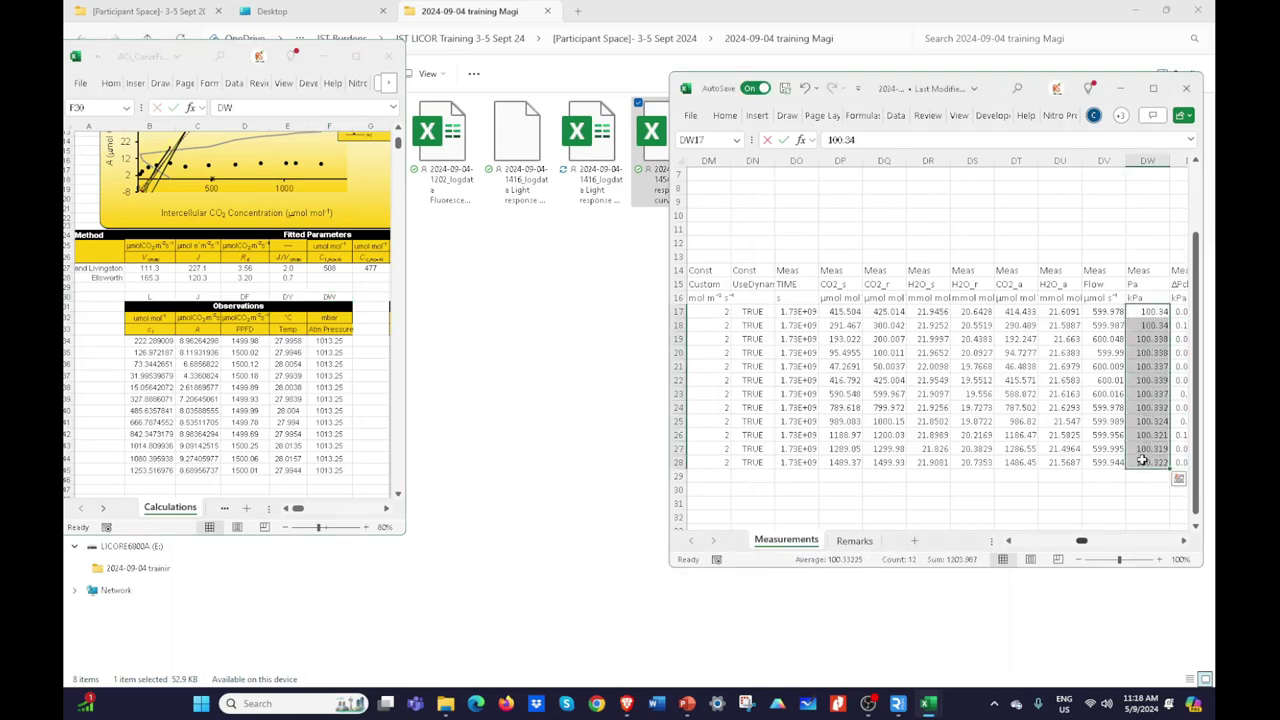
{"action": "key", "text": "ctrl+c"}
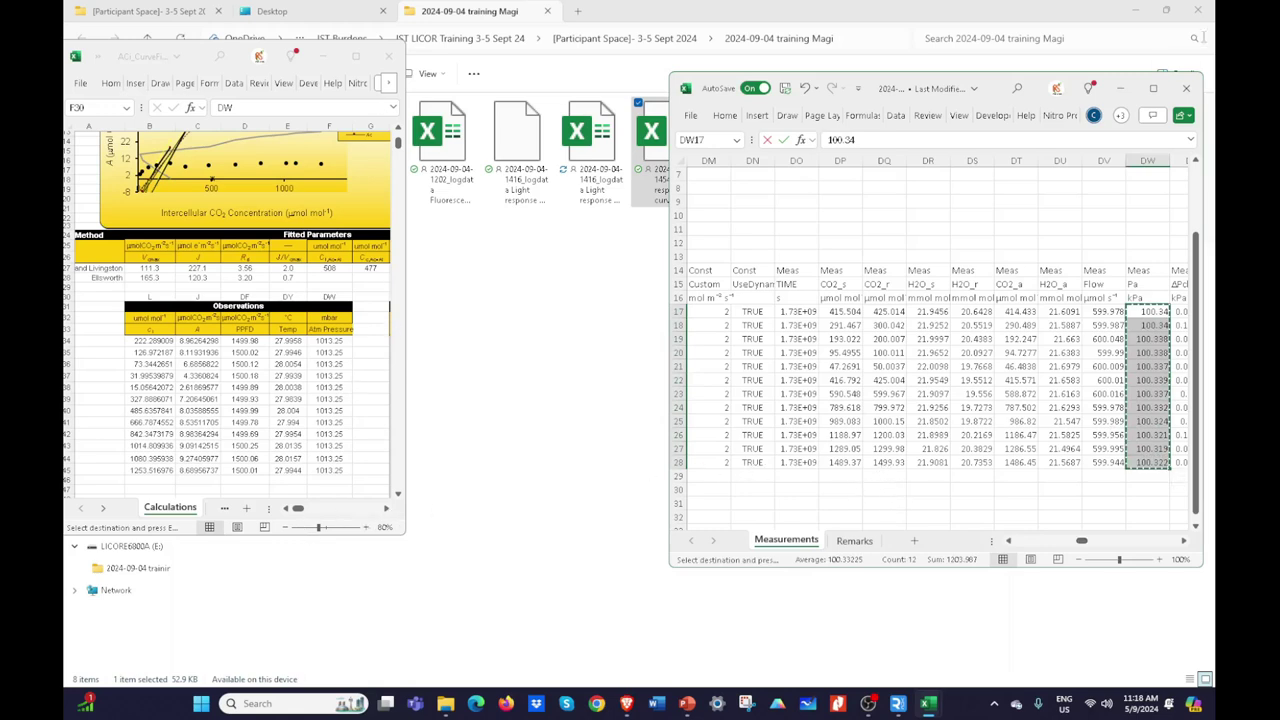
{"action": "left_click", "coordinate": [1153, 88]}
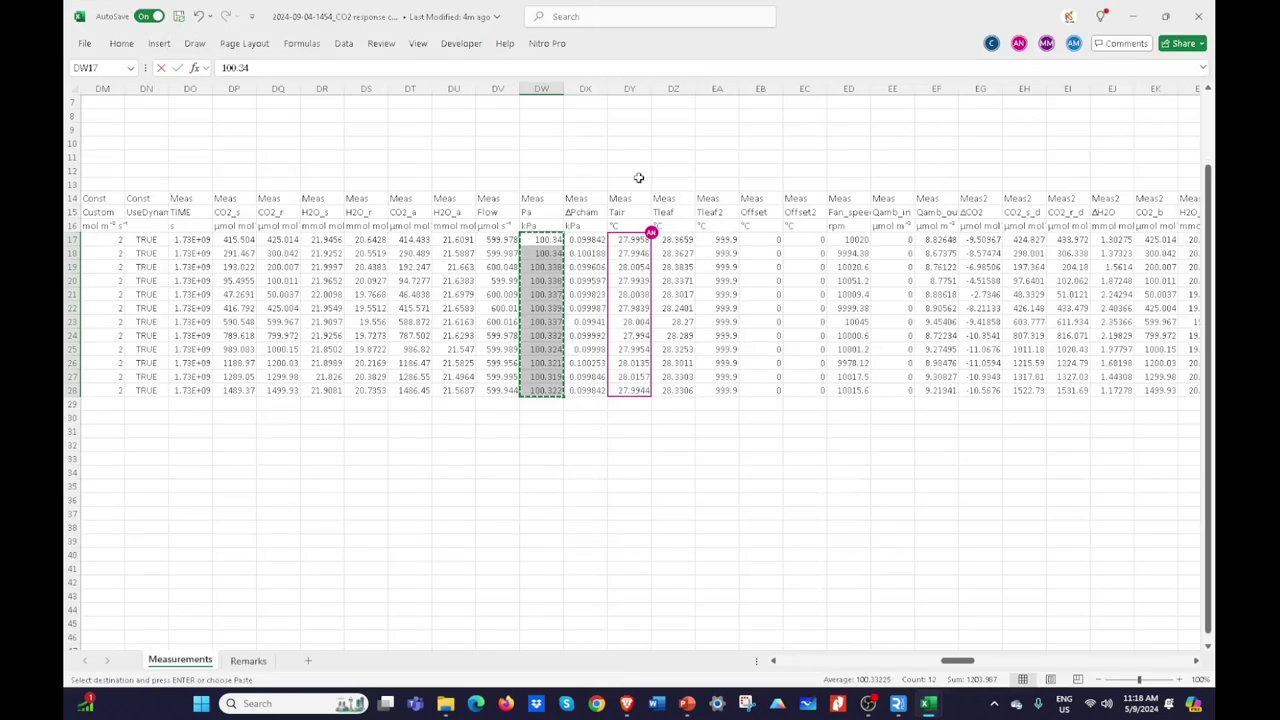
Step: Insert the copied pressure cells above the headers in column DW, shifting the existing cells right
{"action": "left_click", "coordinate": [576, 89]}
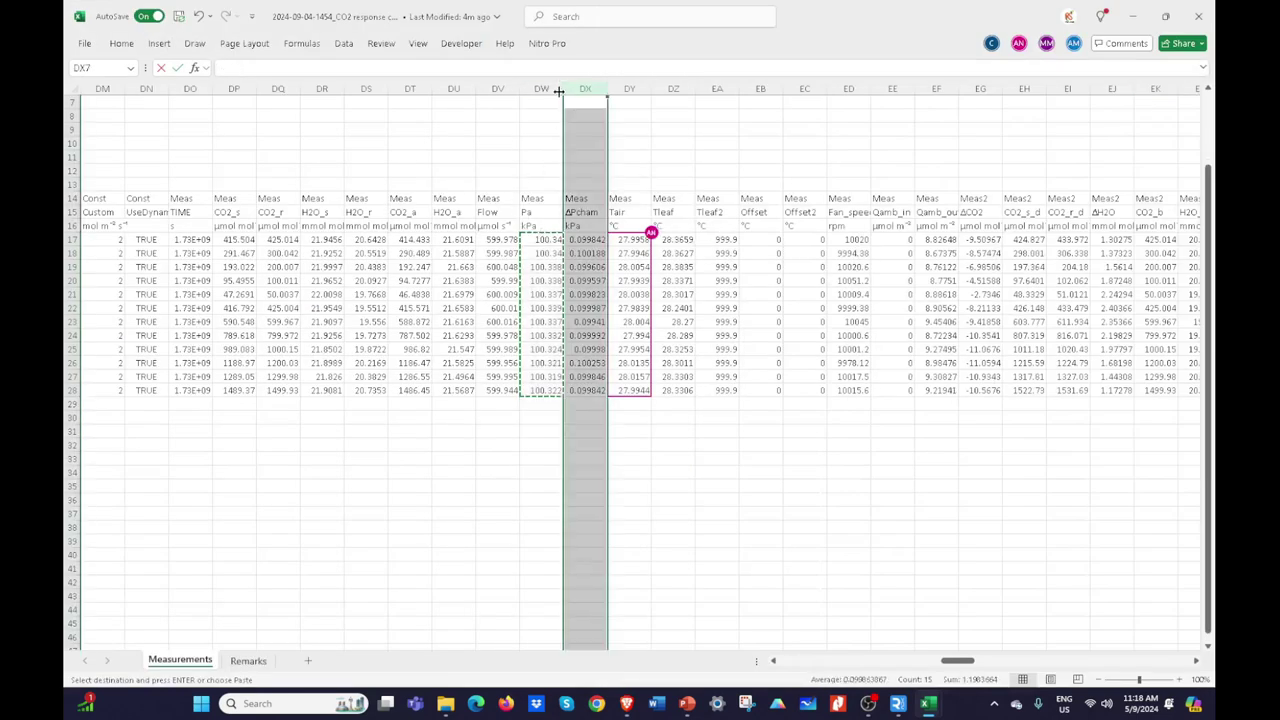
{"action": "right_click", "coordinate": [556, 90]}
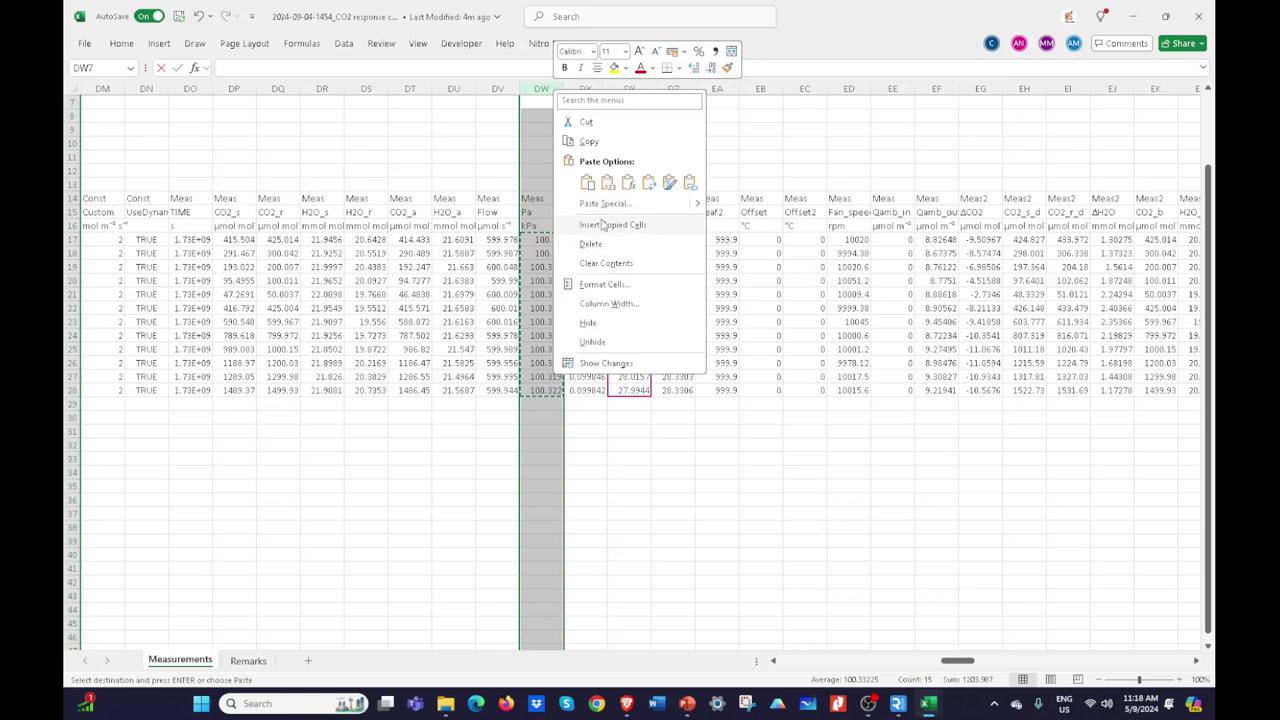
{"action": "key", "text": "Escape"}
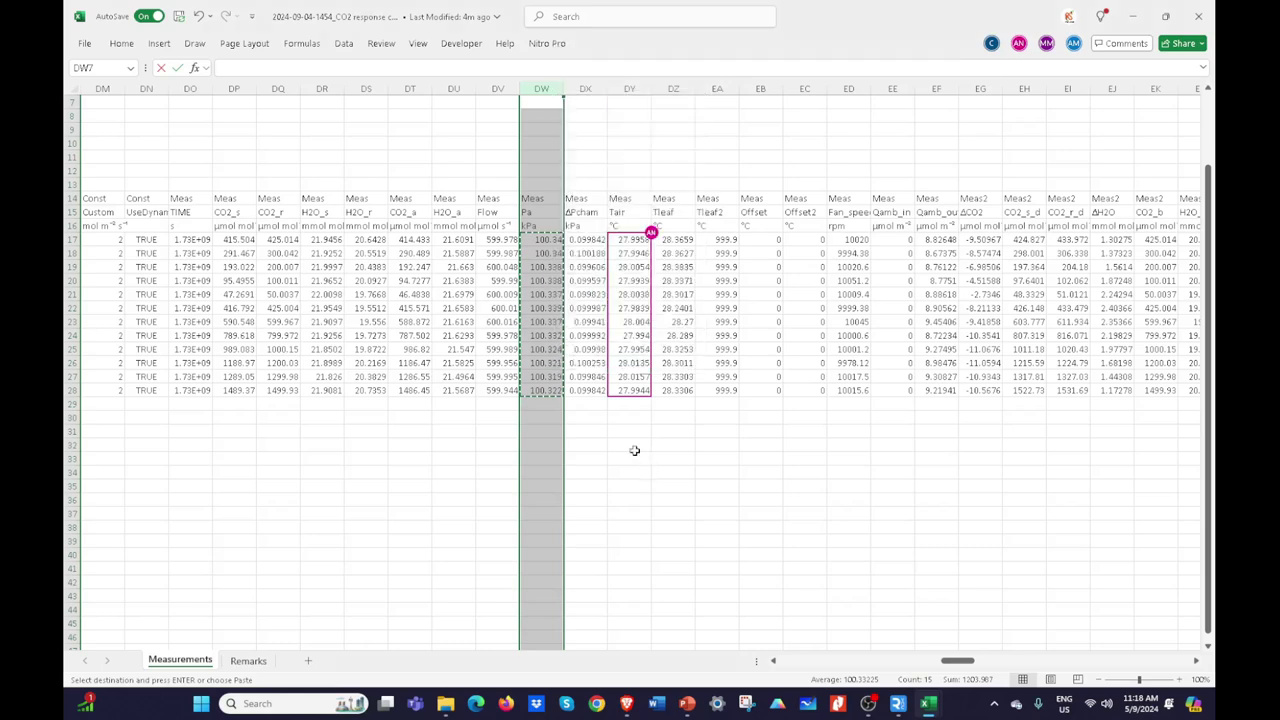
{"action": "right_click", "coordinate": [552, 89]}
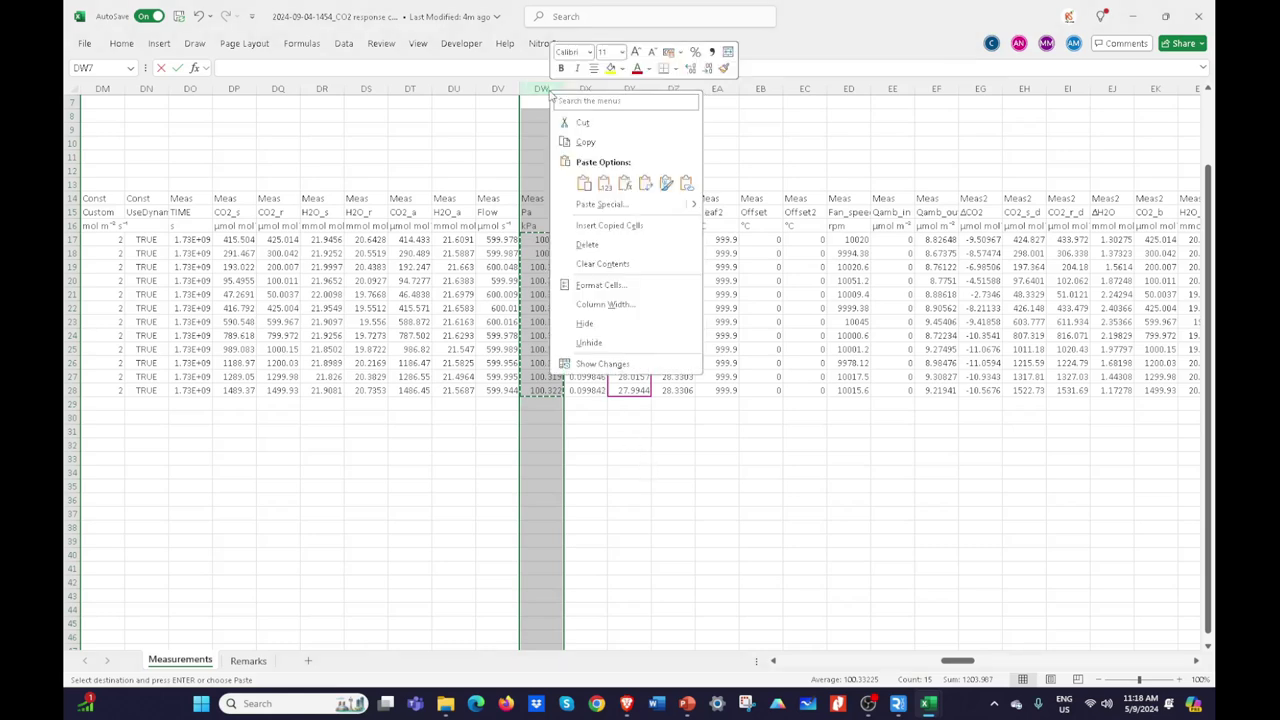
{"action": "left_click", "coordinate": [609, 225]}
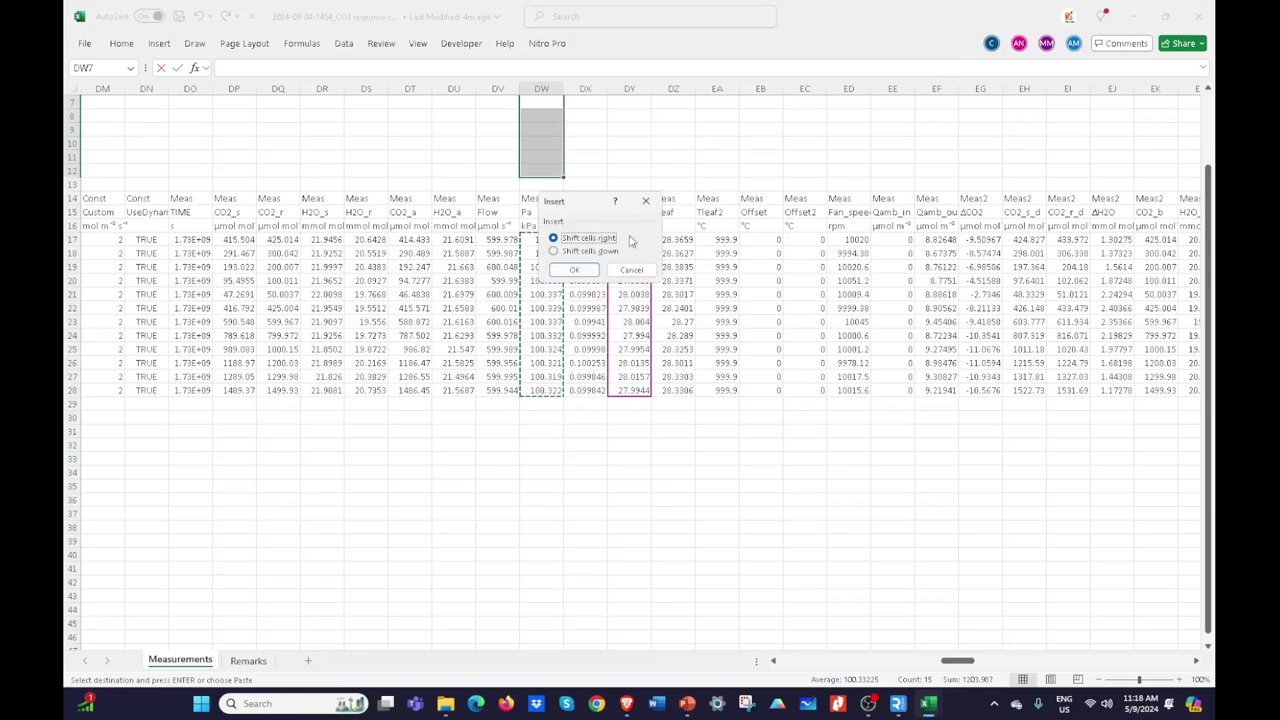
{"action": "left_click", "coordinate": [574, 270]}
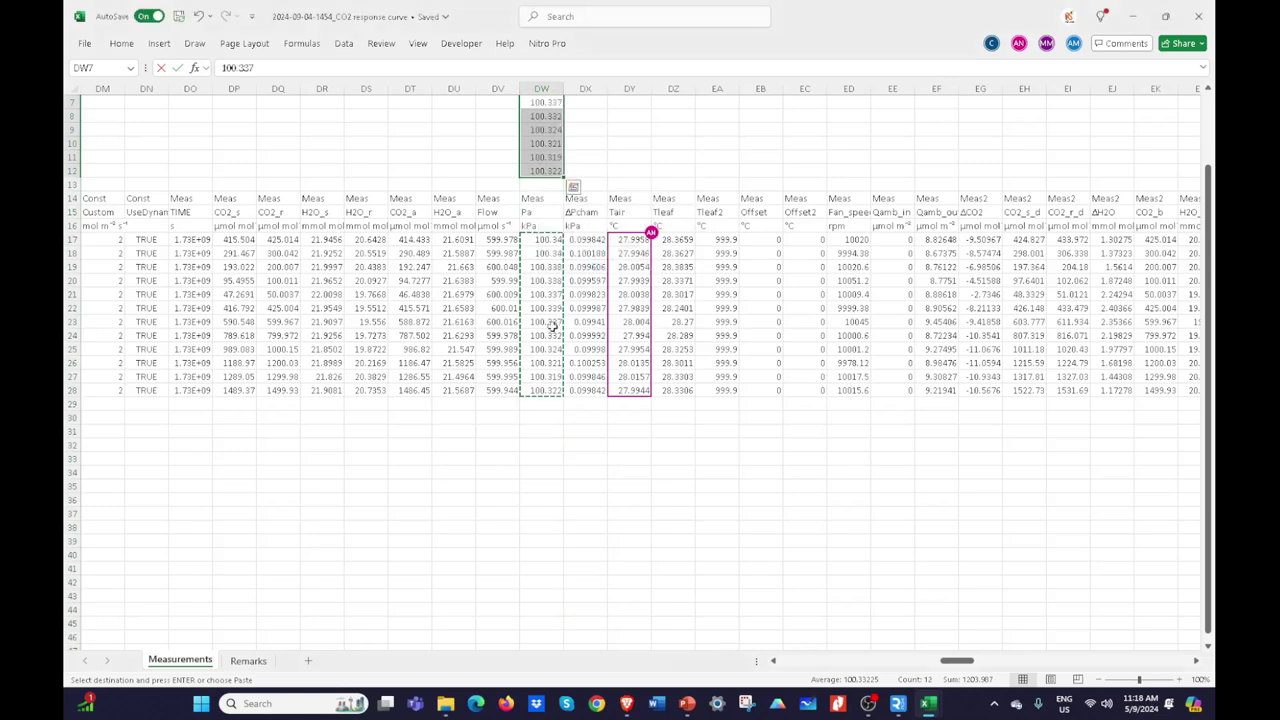
Step: End the macro halted by the Visual Basic run-time error and return to the pressure values in column DW
{"action": "scroll", "coordinate": [548, 287], "scroll_direction": "up", "scroll_amount": 2}
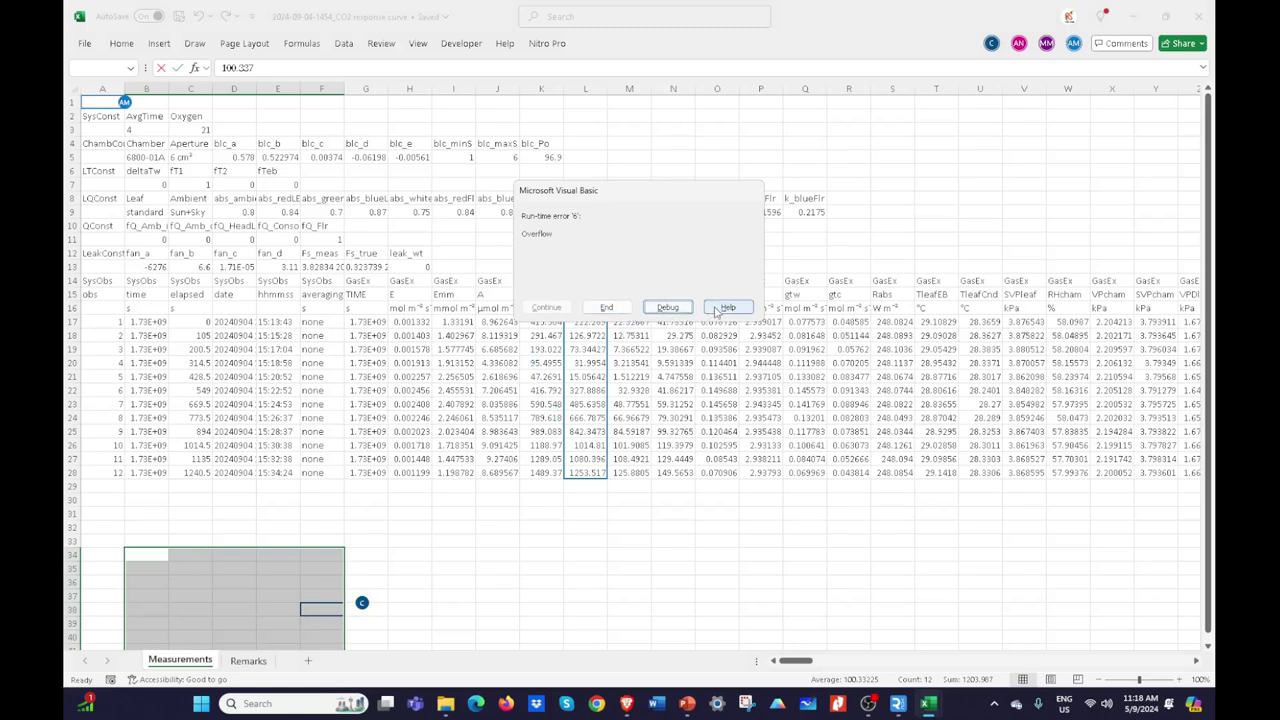
{"action": "left_click", "coordinate": [610, 309]}
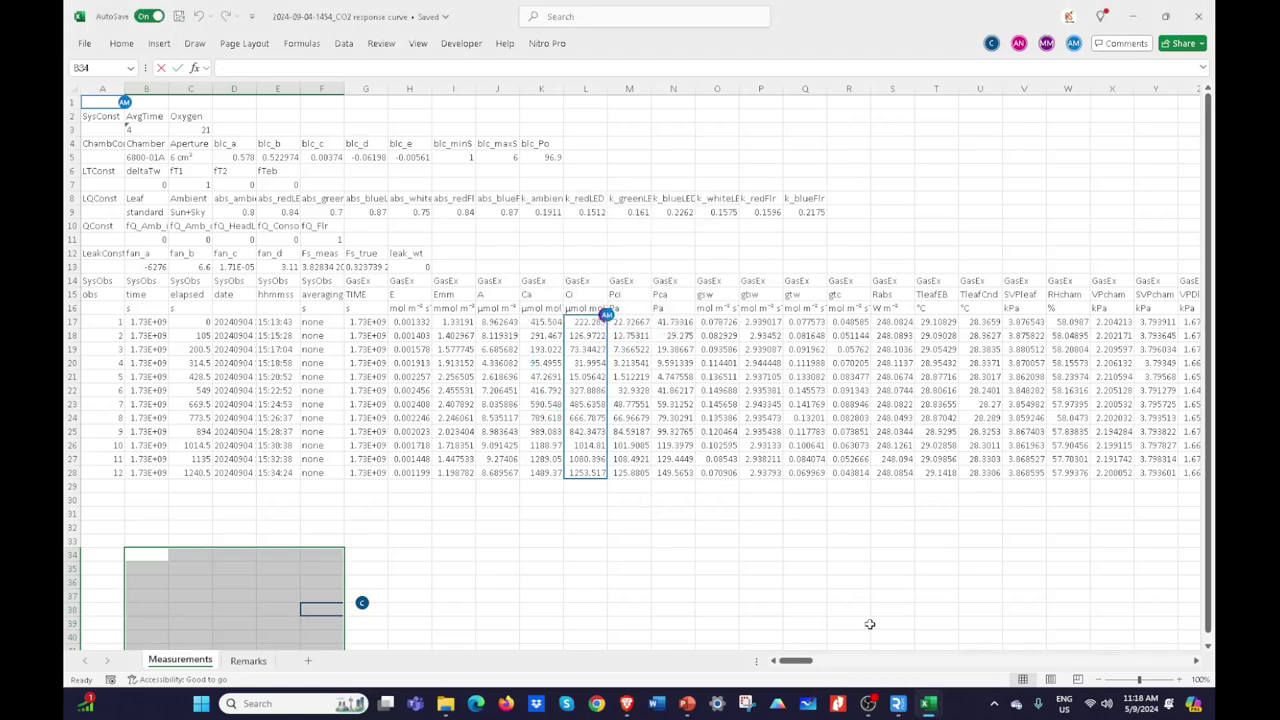
{"action": "left_click", "coordinate": [849, 582]}
{"action": "left_click_drag", "start_coordinate": [795, 661], "coordinate": [944, 650]}
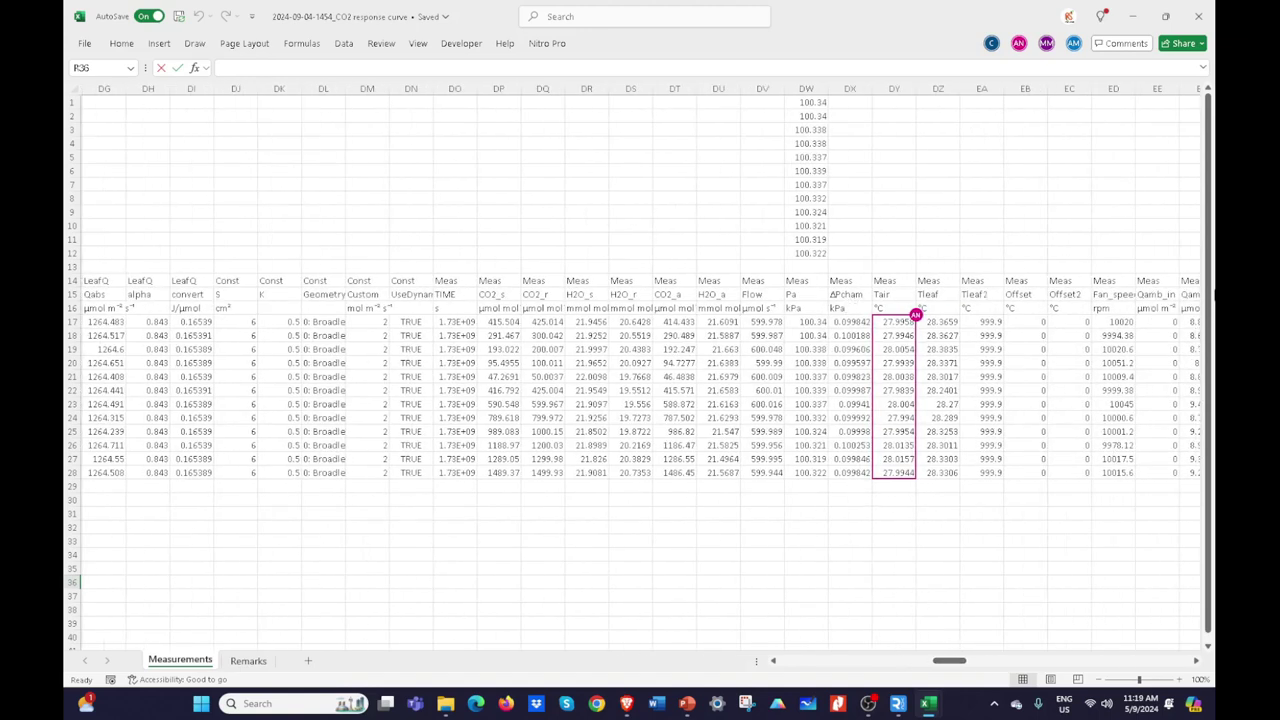
Step: Try out a formula in DX1 that multiplies the DW1 pressure by 10, and clear it again
{"action": "left_click", "coordinate": [851, 103]}
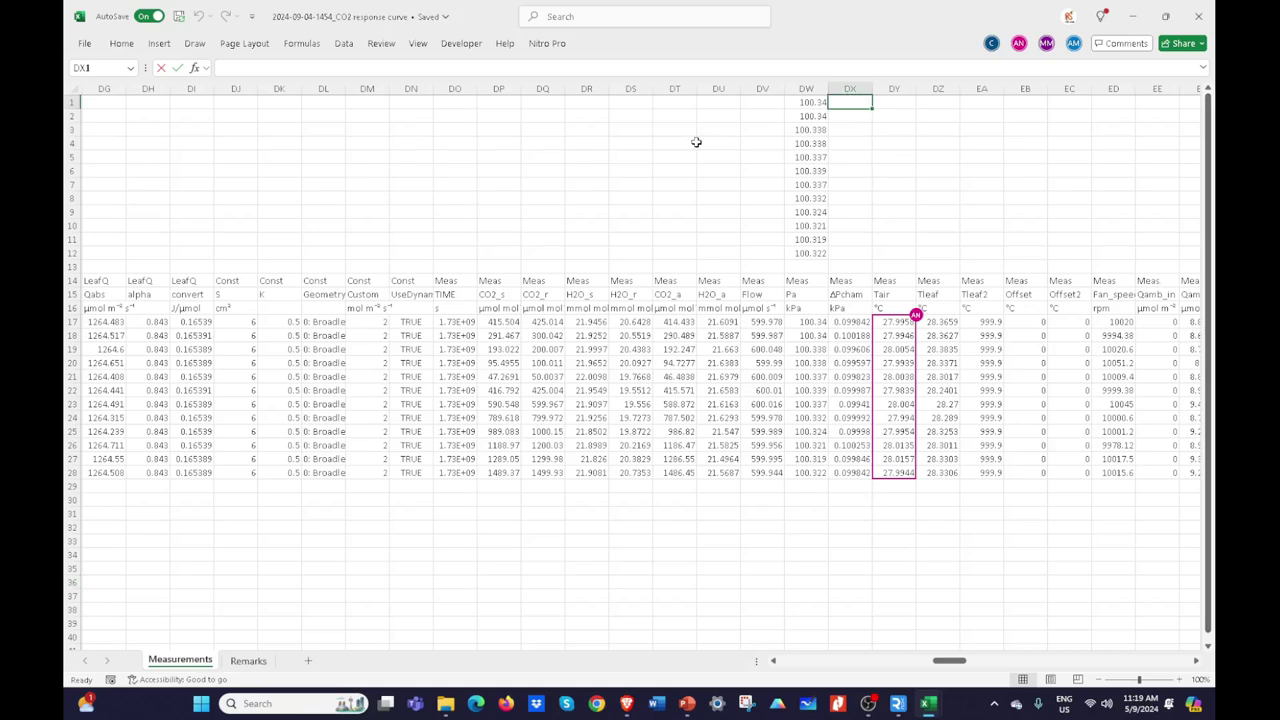
{"action": "type", "text": "="}
{"action": "left_click", "coordinate": [804, 103]}
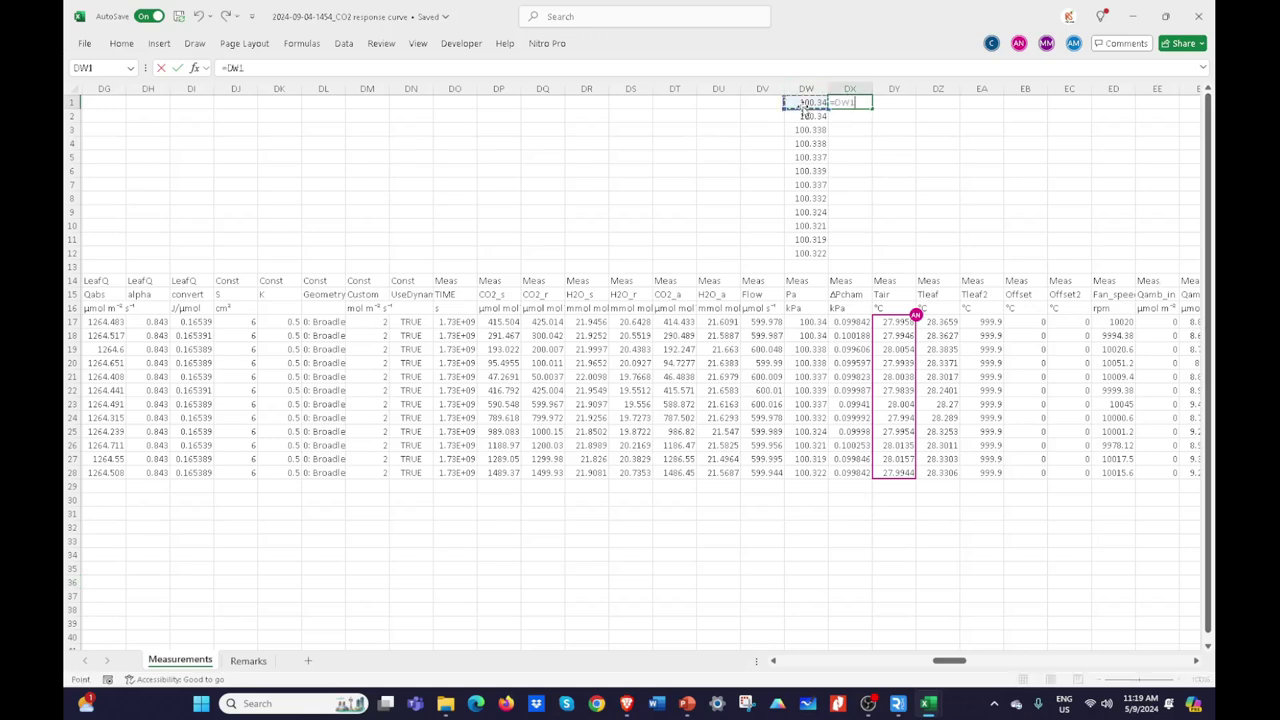
{"action": "key", "text": "Return"}
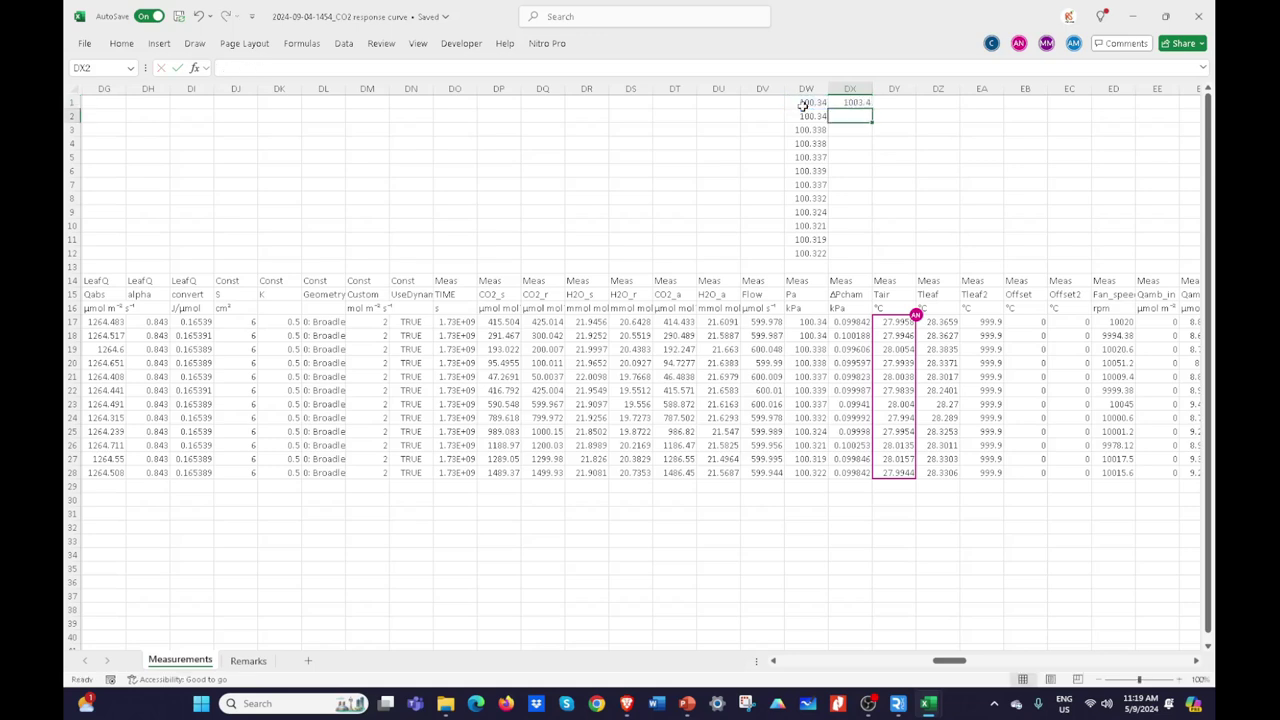
{"action": "left_click", "coordinate": [860, 103]}
{"action": "mouse_move", "coordinate": [872, 110]}
{"action": "left_mouse_down"}
{"action": "mouse_move", "coordinate": [872, 128]}
{"action": "mouse_move", "coordinate": [874, 104]}
{"action": "mouse_move", "coordinate": [903, 114]}
{"action": "mouse_move", "coordinate": [857, 105]}
{"action": "mouse_move", "coordinate": [852, 128]}
{"action": "mouse_move", "coordinate": [852, 104]}
{"action": "left_mouse_up"}
{"action": "left_click", "coordinate": [854, 147]}
{"action": "left_click", "coordinate": [854, 130]}
{"action": "key", "text": "Delete"}
Step: Convert the pressures from kPa to mbar with the formula =DW1*10 in DX1, filled down to DX12
{"action": "left_click", "coordinate": [858, 102]}
{"action": "type", "text": "="}
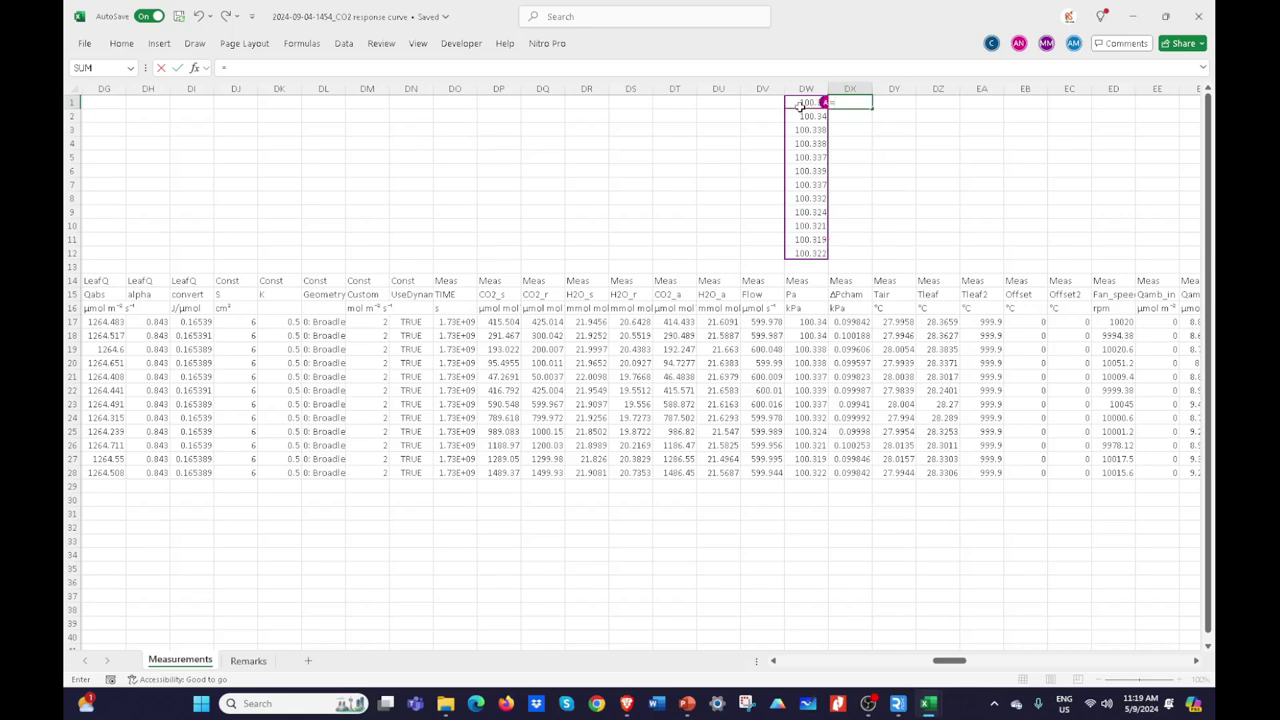
{"action": "left_click", "coordinate": [804, 104]}
{"action": "type", "text": "*10"}
{"action": "key", "text": "ctrl+Return"}
{"action": "left_click_drag", "start_coordinate": [874, 105], "coordinate": [877, 237]}
Step: Copy the converted pressures in DX1:DX12 and paste them as values only into the Atm Pressure column of ACi_CurveFitting_10, starting at F34
{"action": "key", "text": "ctrl+c"}
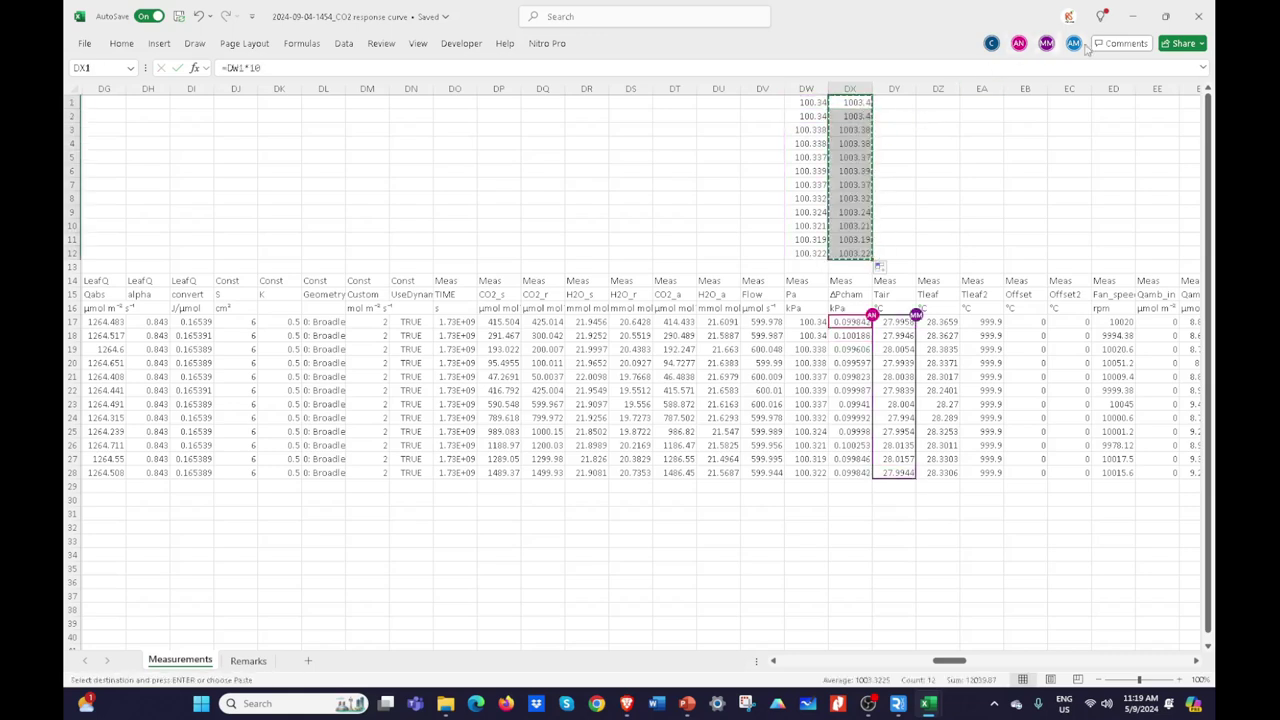
{"action": "left_click", "coordinate": [1133, 16]}
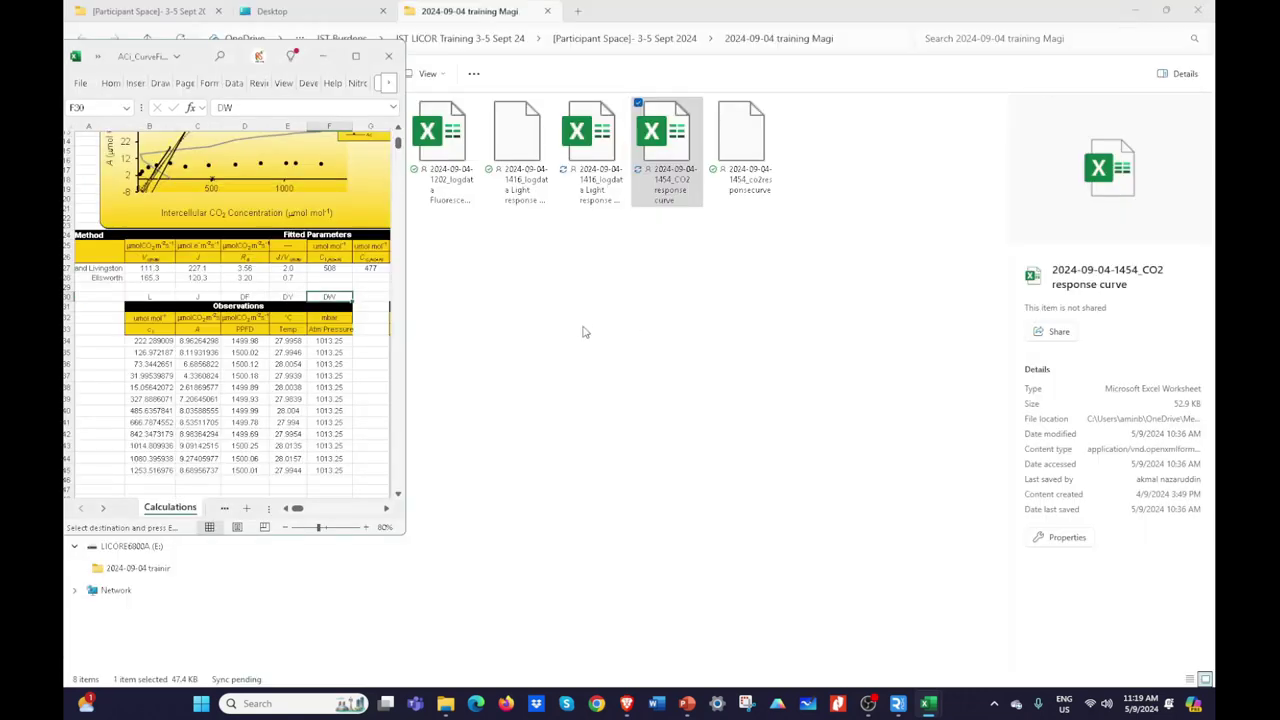
{"action": "key", "text": "alt+Tab"}
{"action": "right_click", "coordinate": [336, 306]}
{"action": "left_click", "coordinate": [392, 351]}
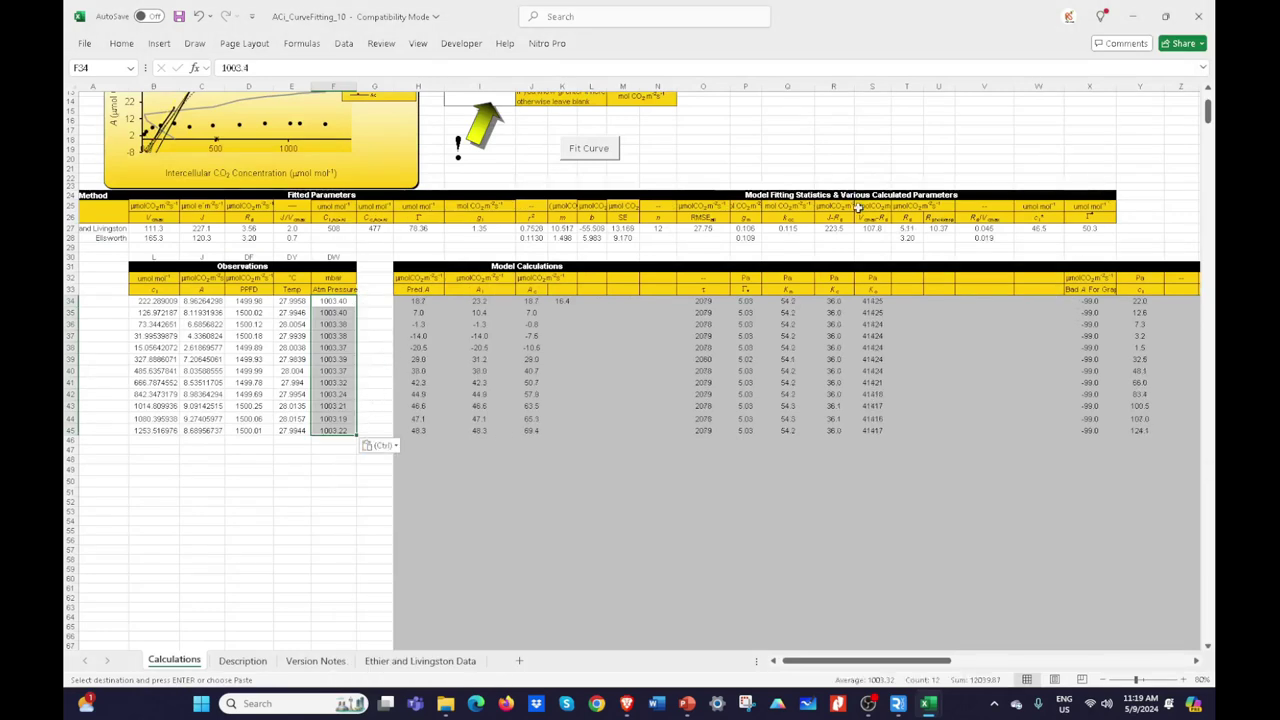
Step: Run Fit Curve on the pasted observations in the Calculations sheet and dismiss the clipboard error notice
{"action": "scroll", "coordinate": [848, 210], "scroll_direction": "up", "scroll_amount": 3}
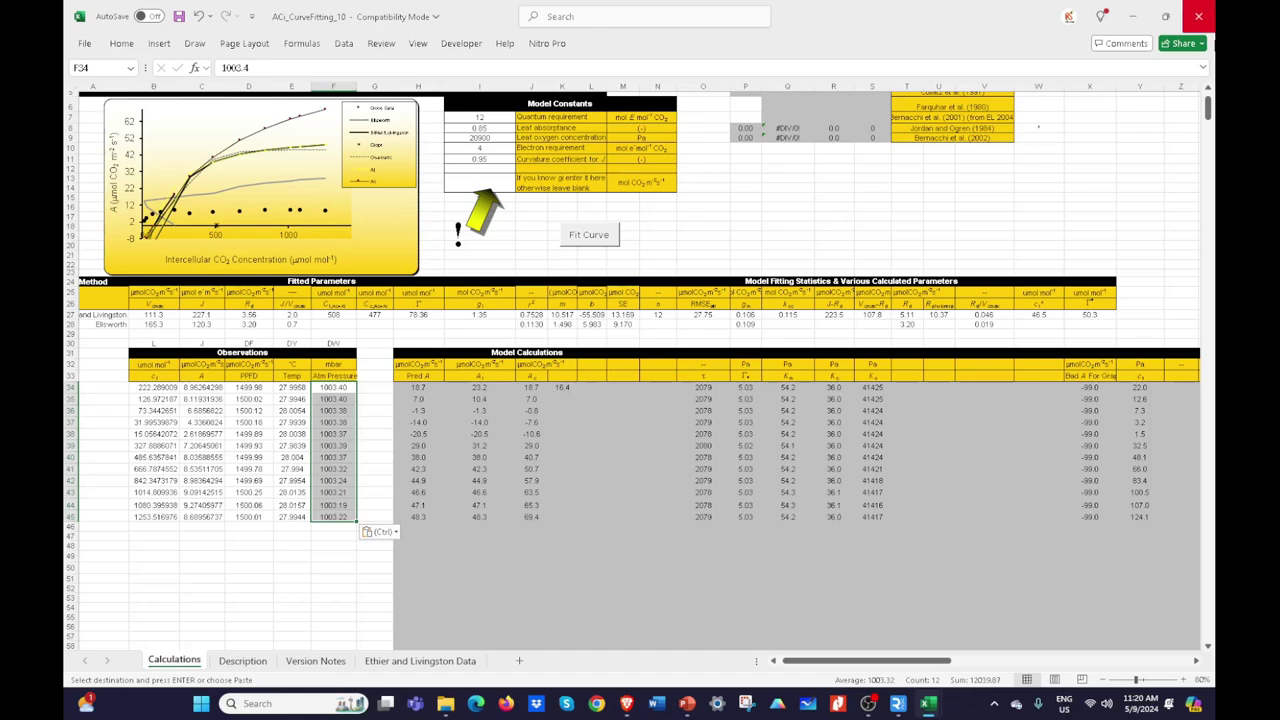
{"action": "scroll", "coordinate": [850, 440], "scroll_direction": "up", "scroll_amount": 2}
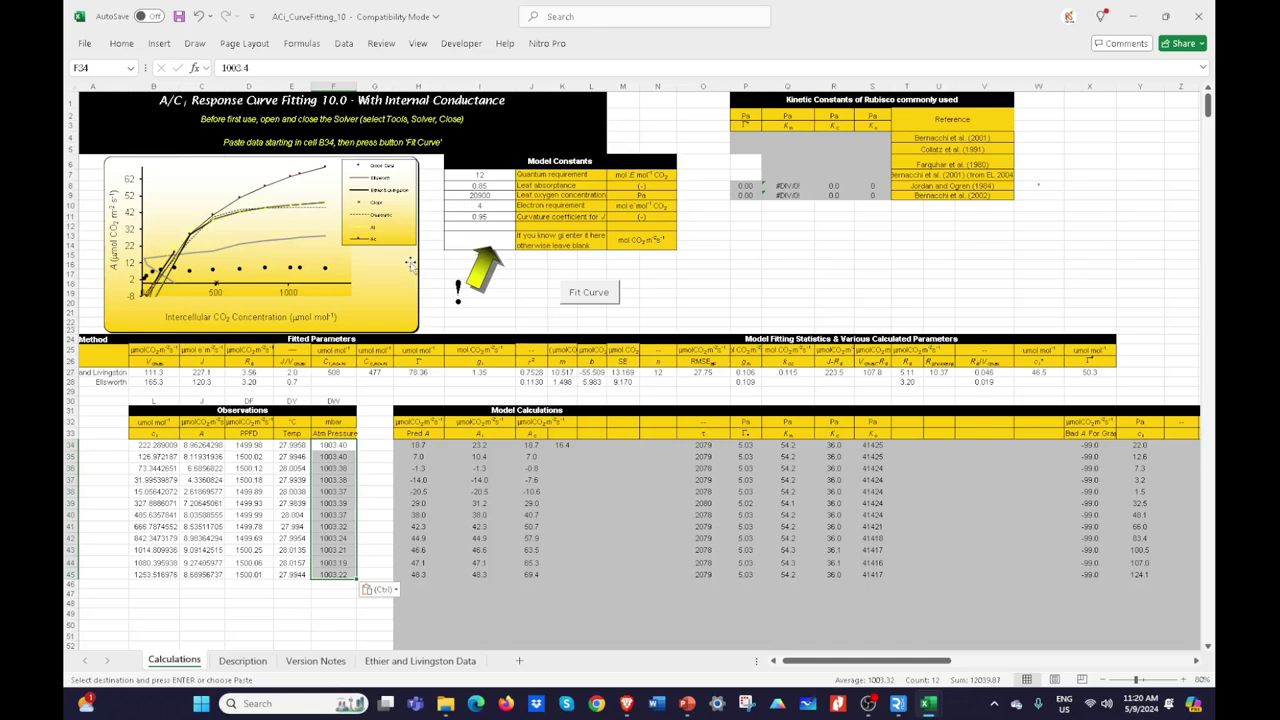
{"action": "left_click", "coordinate": [584, 299]}
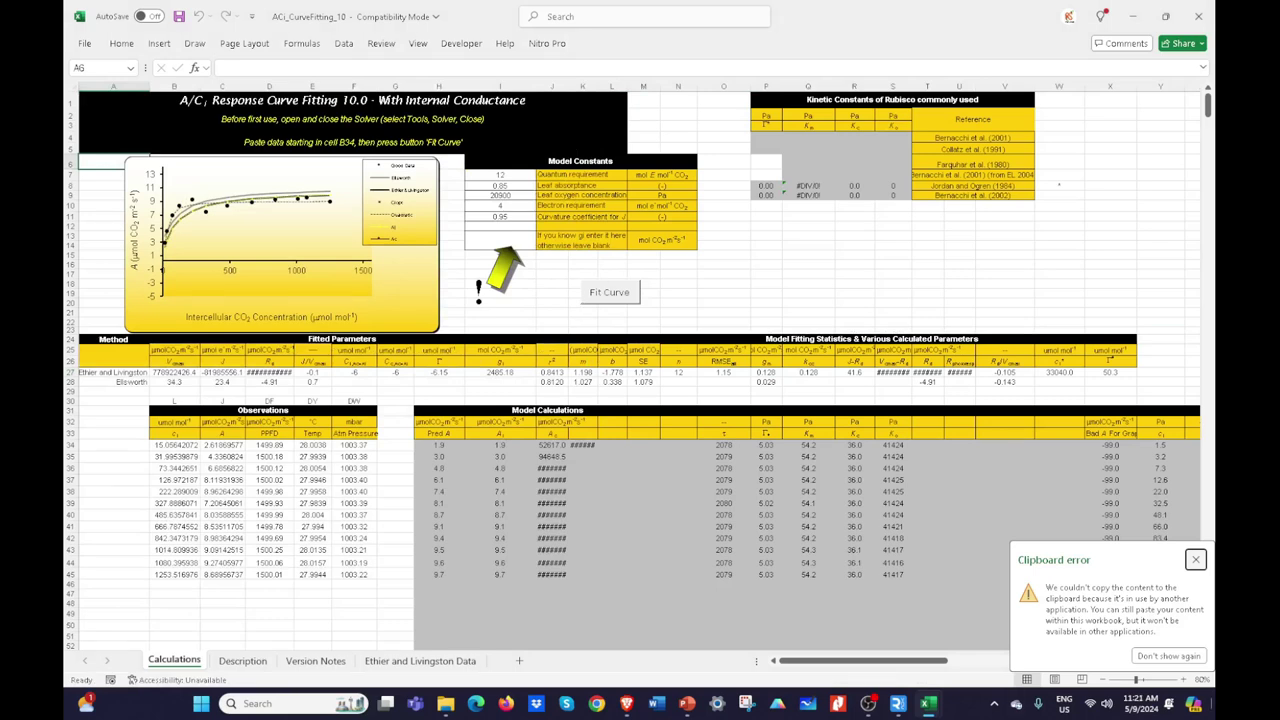
{"action": "left_click", "coordinate": [1195, 559]}
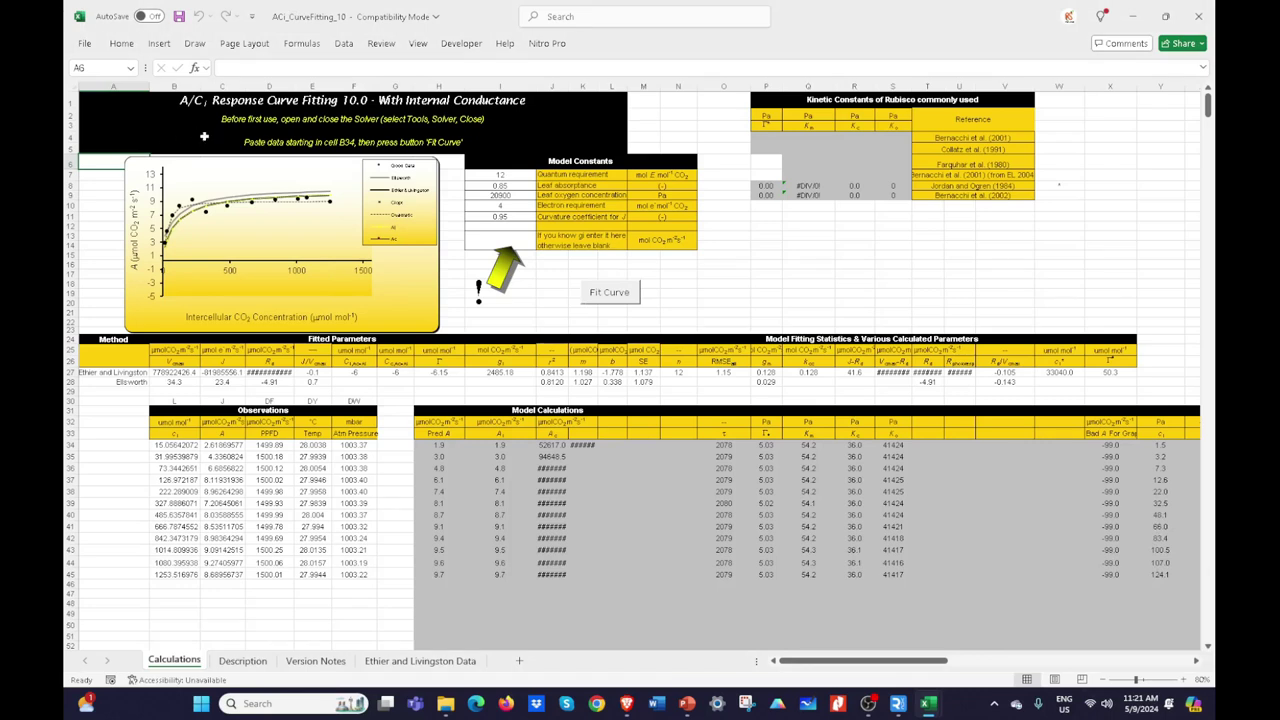
Step: Examine the fitted A/Ci chart up close, and look through the Version Notes and Description sheets
{"action": "scroll", "coordinate": [270, 266], "scroll_direction": "up", "scroll_amount": 7, "text": "ctrl"}
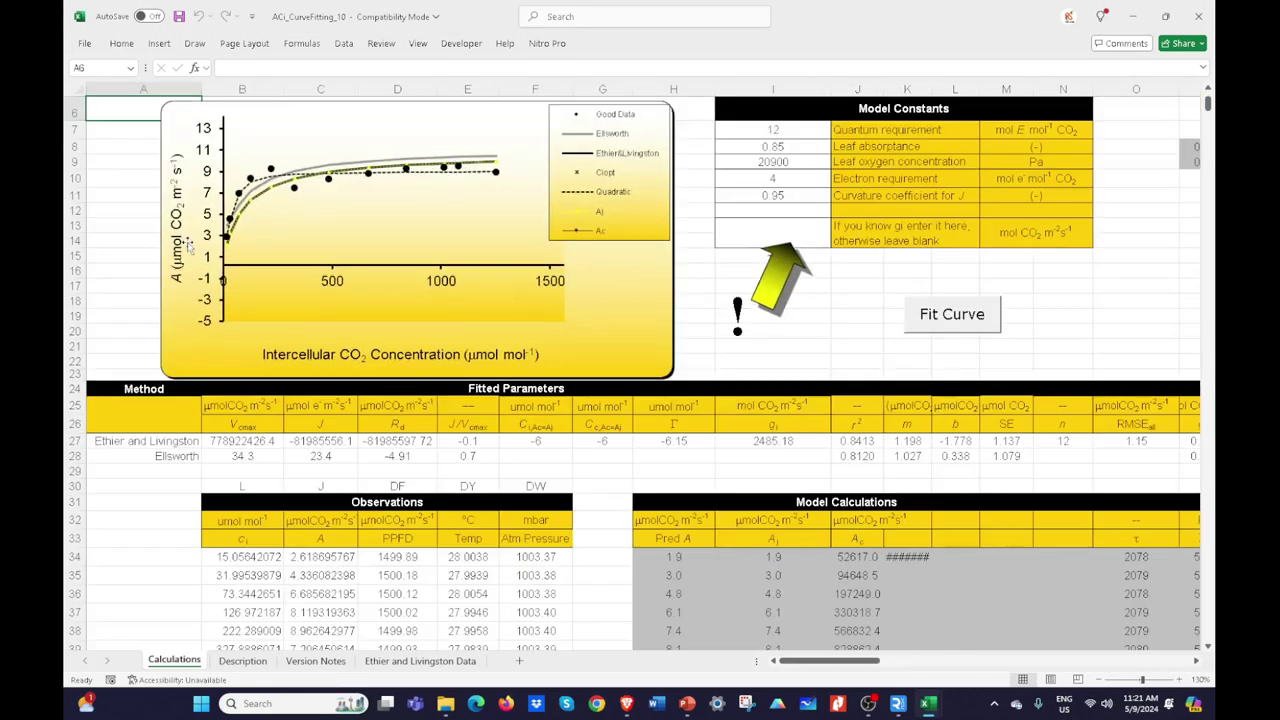
{"action": "scroll", "coordinate": [457, 277], "scroll_direction": "up", "scroll_amount": 2, "text": "ctrl"}
{"action": "scroll", "coordinate": [760, 351], "scroll_direction": "up", "scroll_amount": 2}
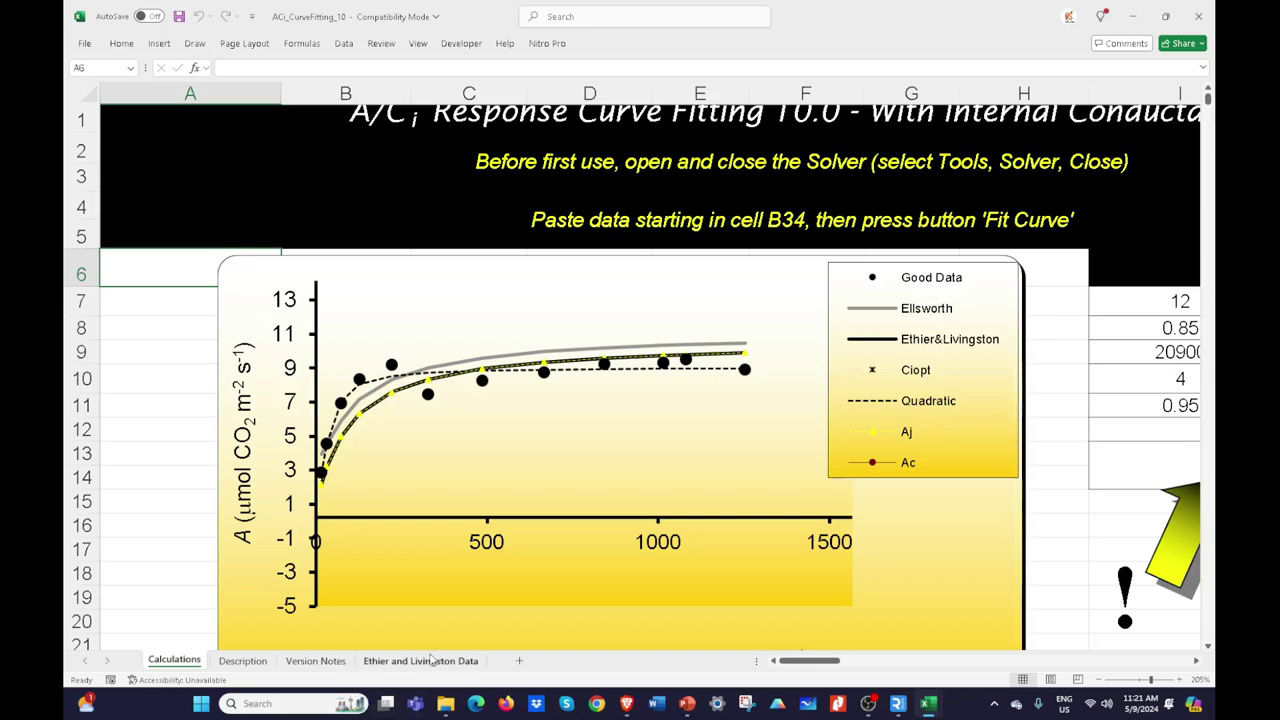
{"action": "left_click", "coordinate": [383, 664]}
{"action": "left_click", "coordinate": [338, 665]}
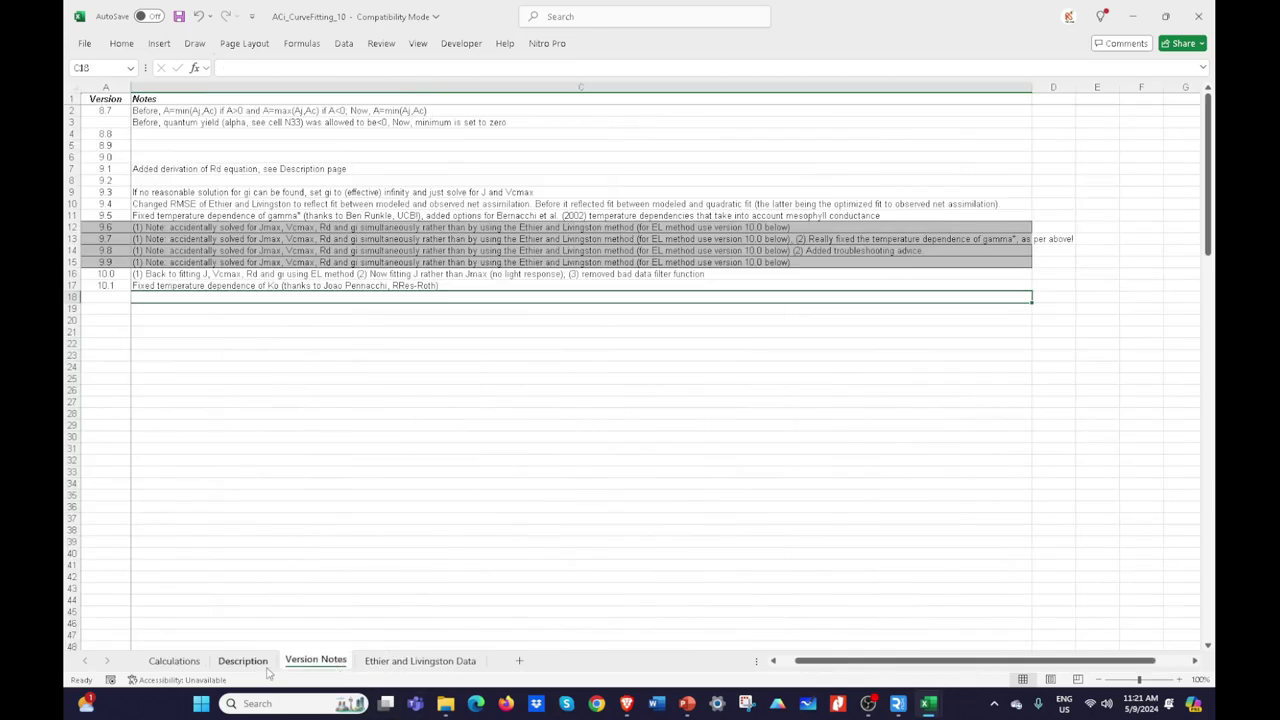
{"action": "left_click", "coordinate": [262, 664]}
{"action": "scroll", "coordinate": [344, 536], "scroll_direction": "down", "scroll_amount": 4}
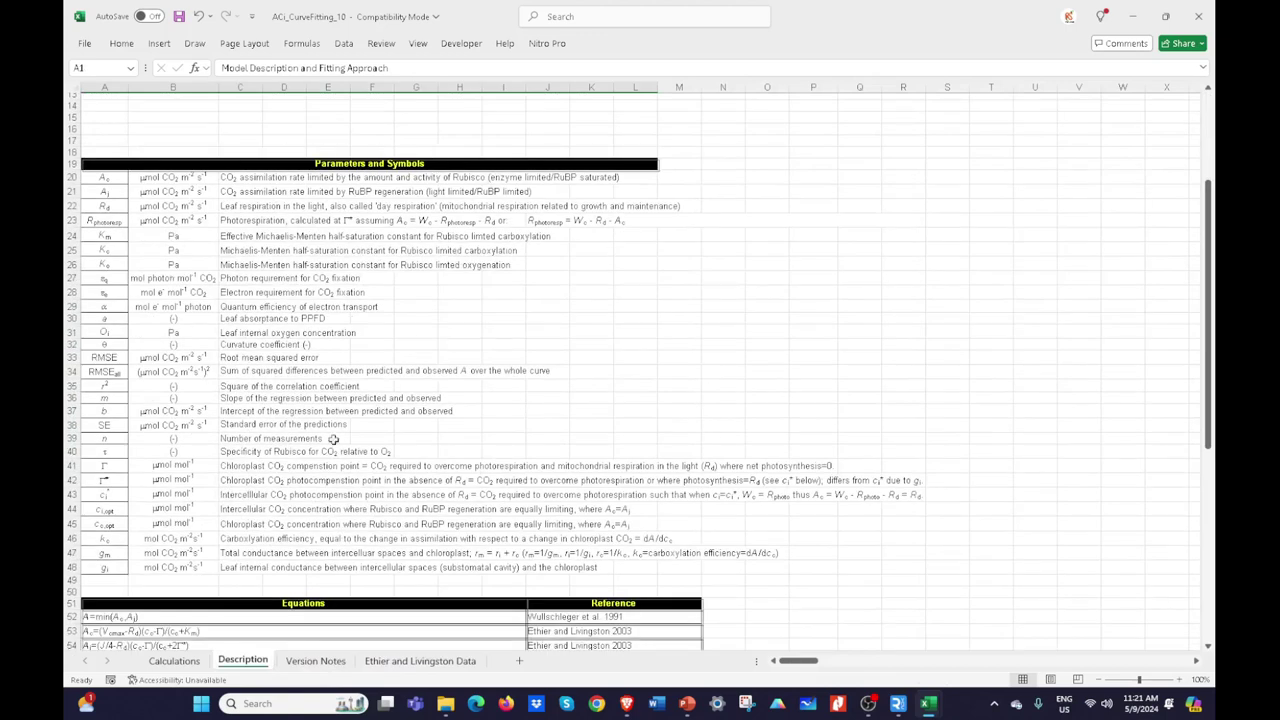
{"action": "scroll", "coordinate": [334, 440], "scroll_direction": "down", "scroll_amount": 5}
{"action": "scroll", "coordinate": [392, 530], "scroll_direction": "down", "scroll_amount": 4}
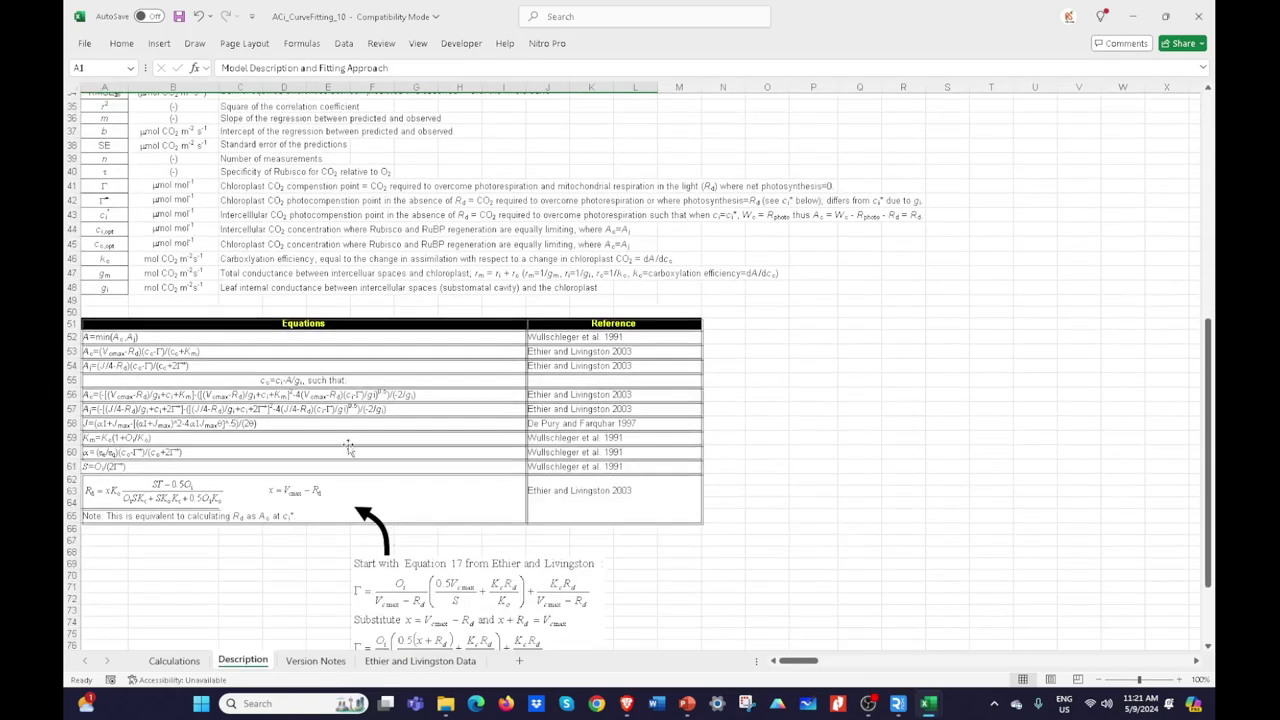
Step: Compare the Aj, Ac and Ethier&Livingston curves on the chart with the equations listed in the Description sheet
{"action": "left_click", "coordinate": [174, 661]}
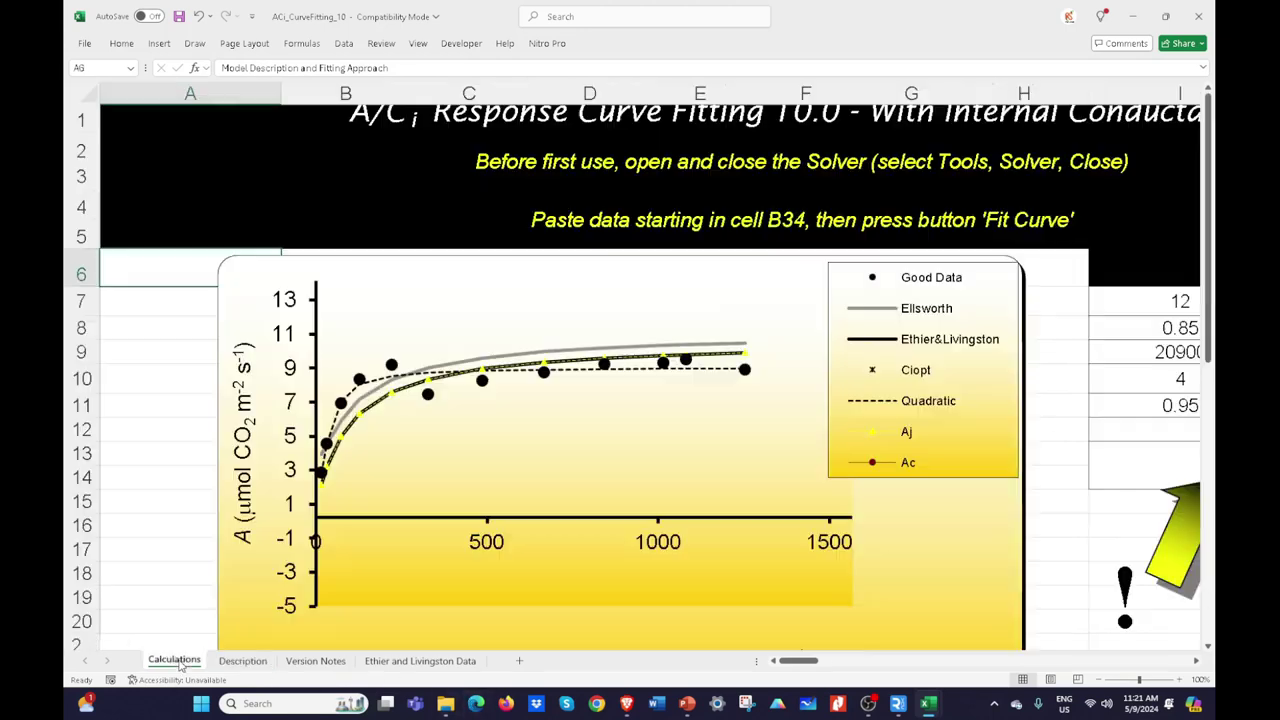
{"action": "left_click", "coordinate": [243, 661]}
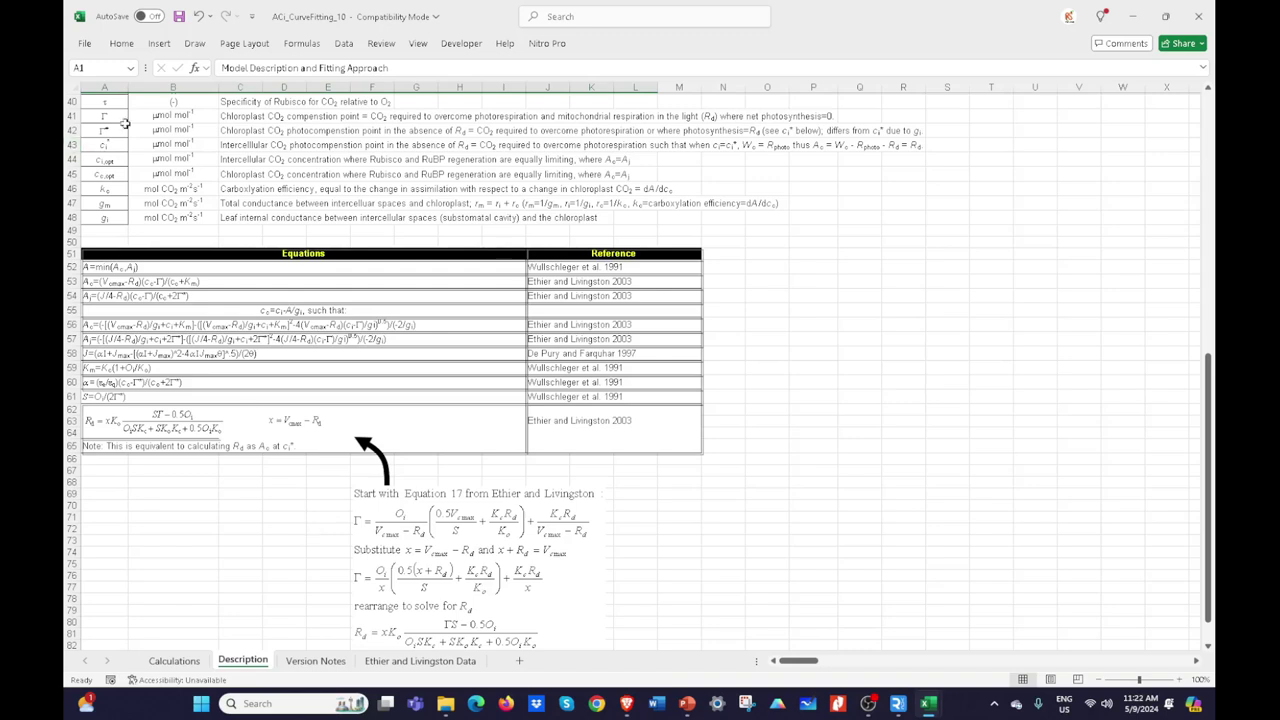
{"action": "scroll", "coordinate": [375, 320], "scroll_direction": "down", "scroll_amount": 1}
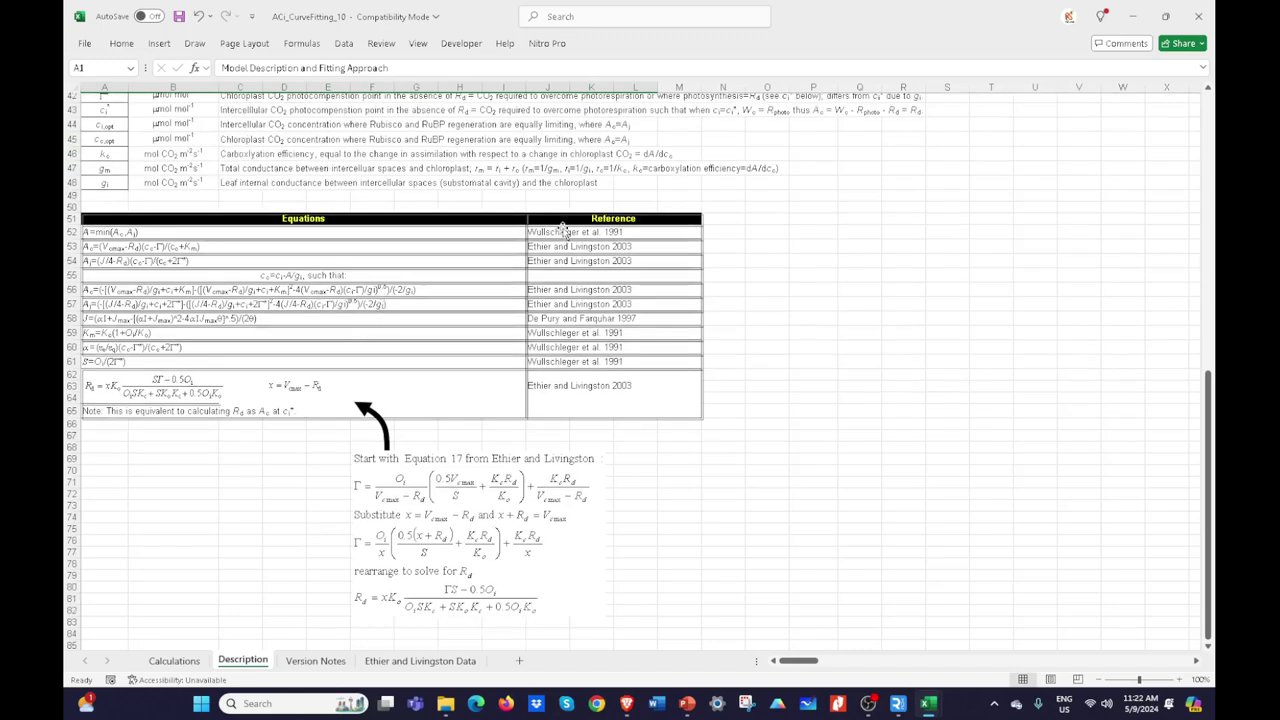
{"action": "left_click", "coordinate": [174, 660]}
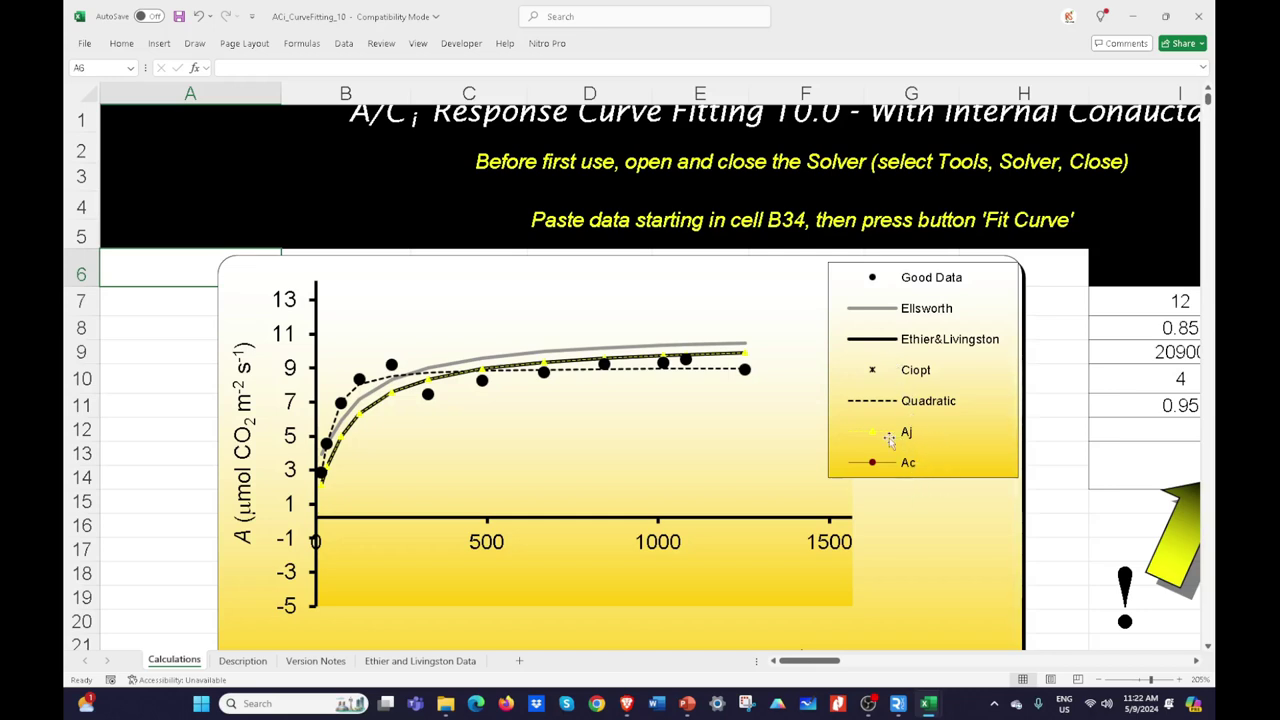
{"action": "mouse_move", "coordinate": [618, 369]}
{"action": "mouse_move", "coordinate": [372, 398]}
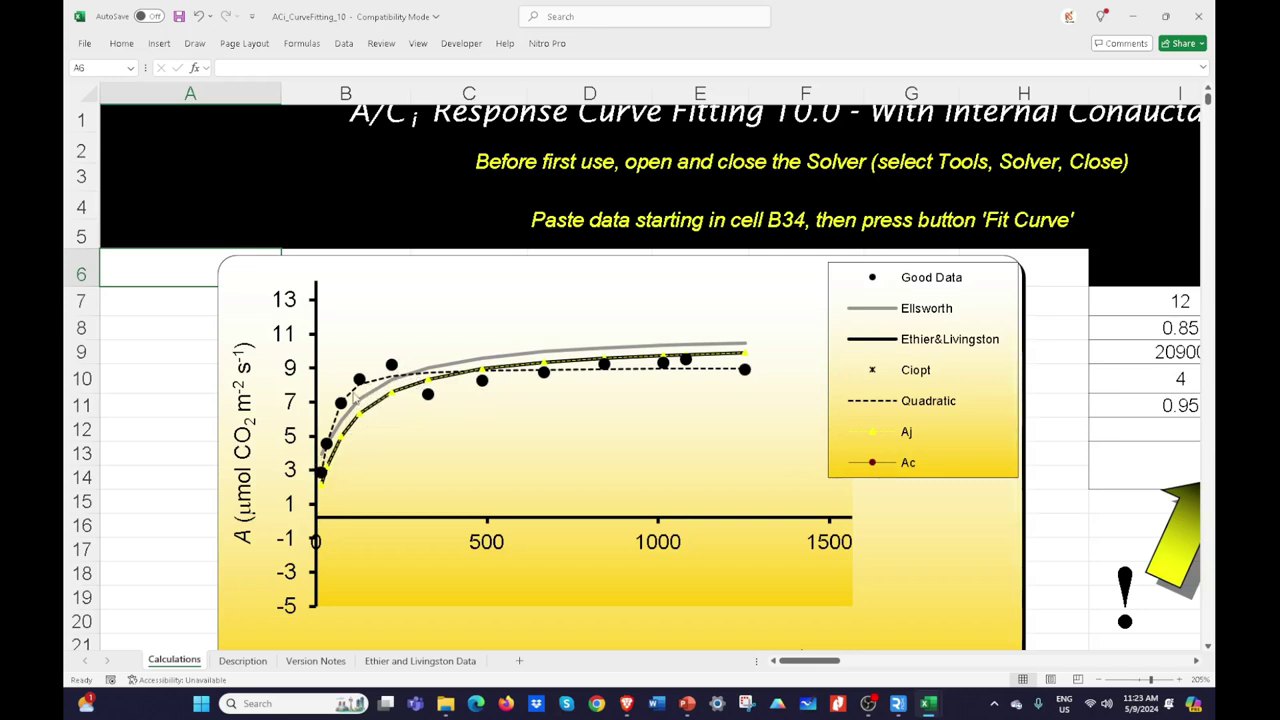
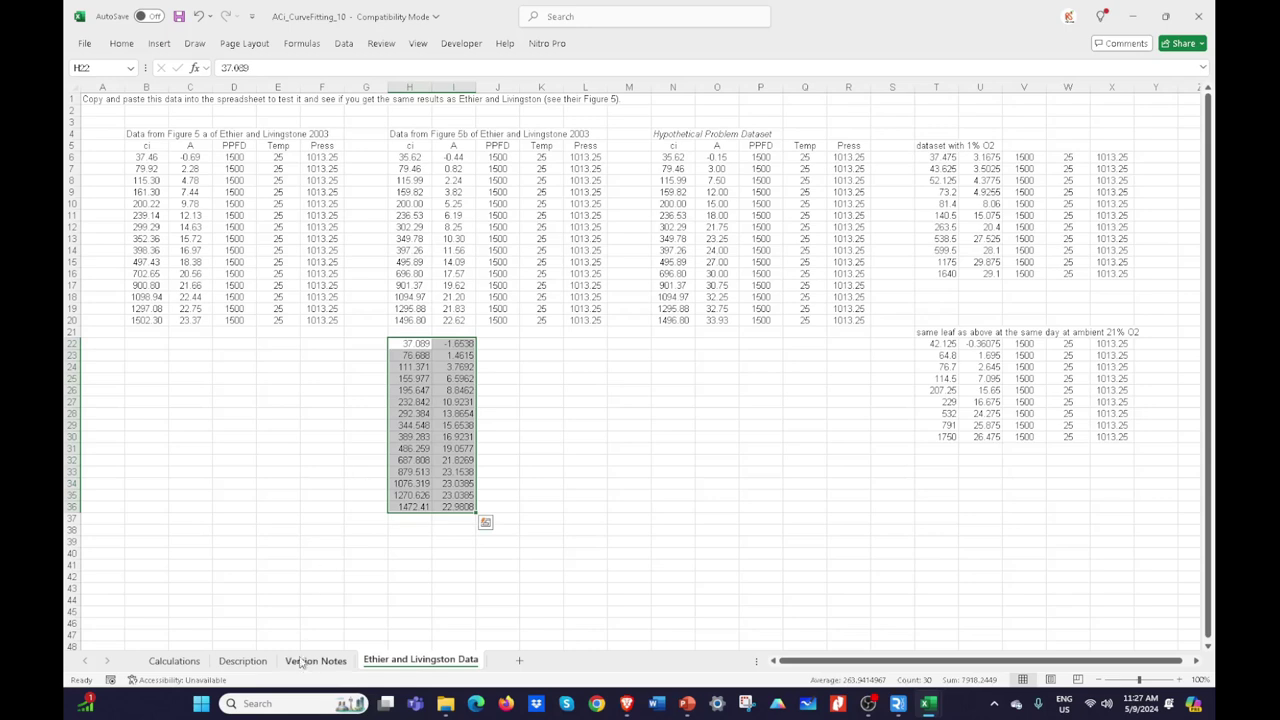
Step: Review the parameter and symbol definitions in the Description sheet against the Fitted Parameters table in Calculations
{"action": "left_click", "coordinate": [243, 661]}
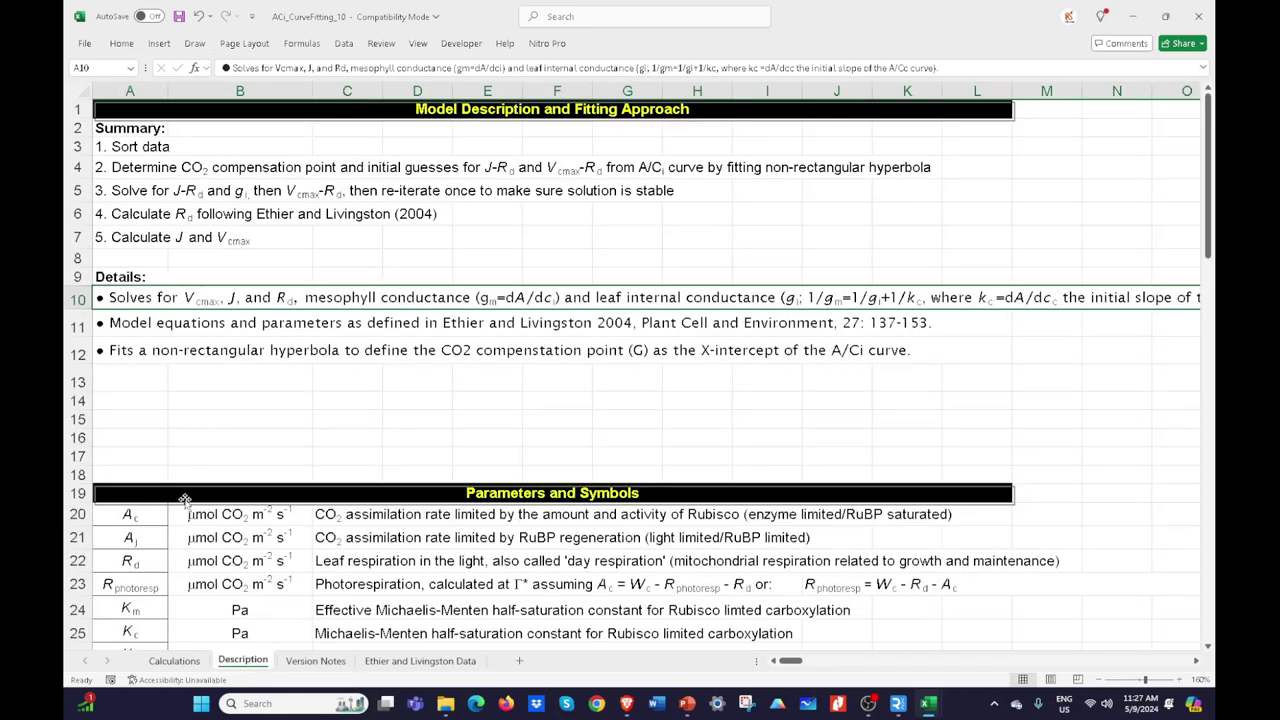
{"action": "scroll", "coordinate": [183, 500], "scroll_direction": "down", "scroll_amount": 4}
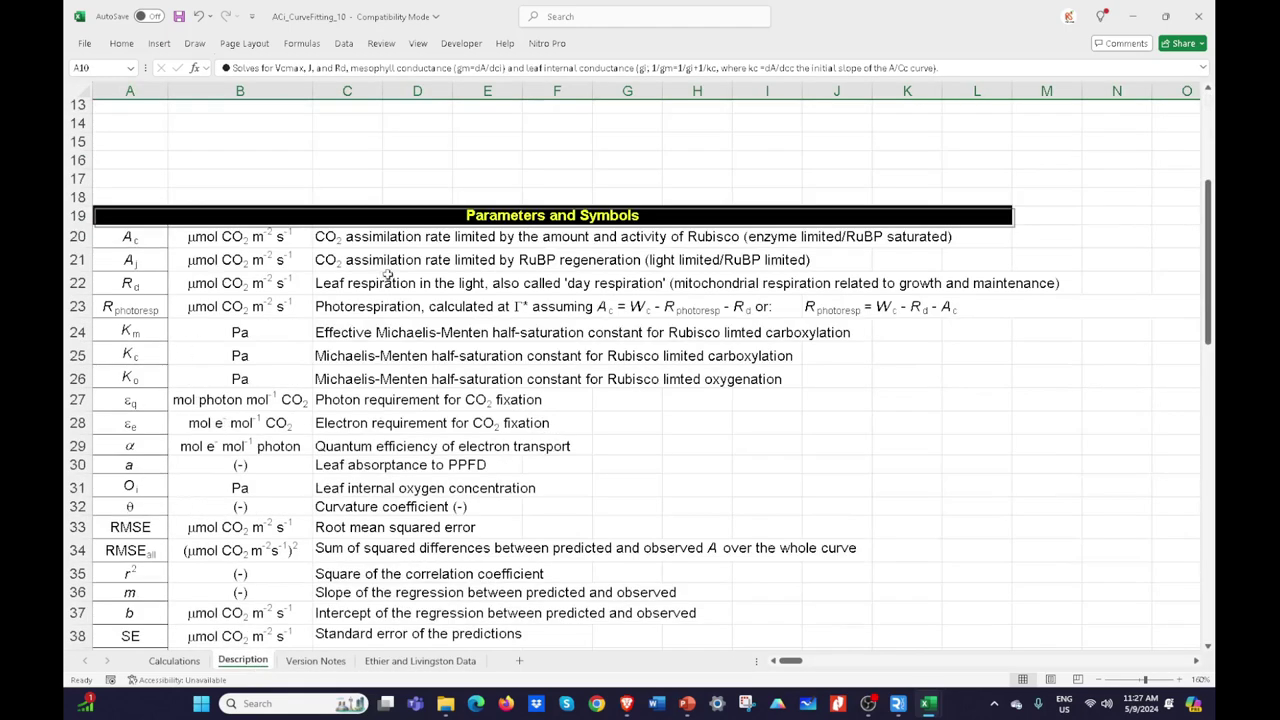
{"action": "scroll", "coordinate": [276, 490], "scroll_direction": "down", "scroll_amount": 4}
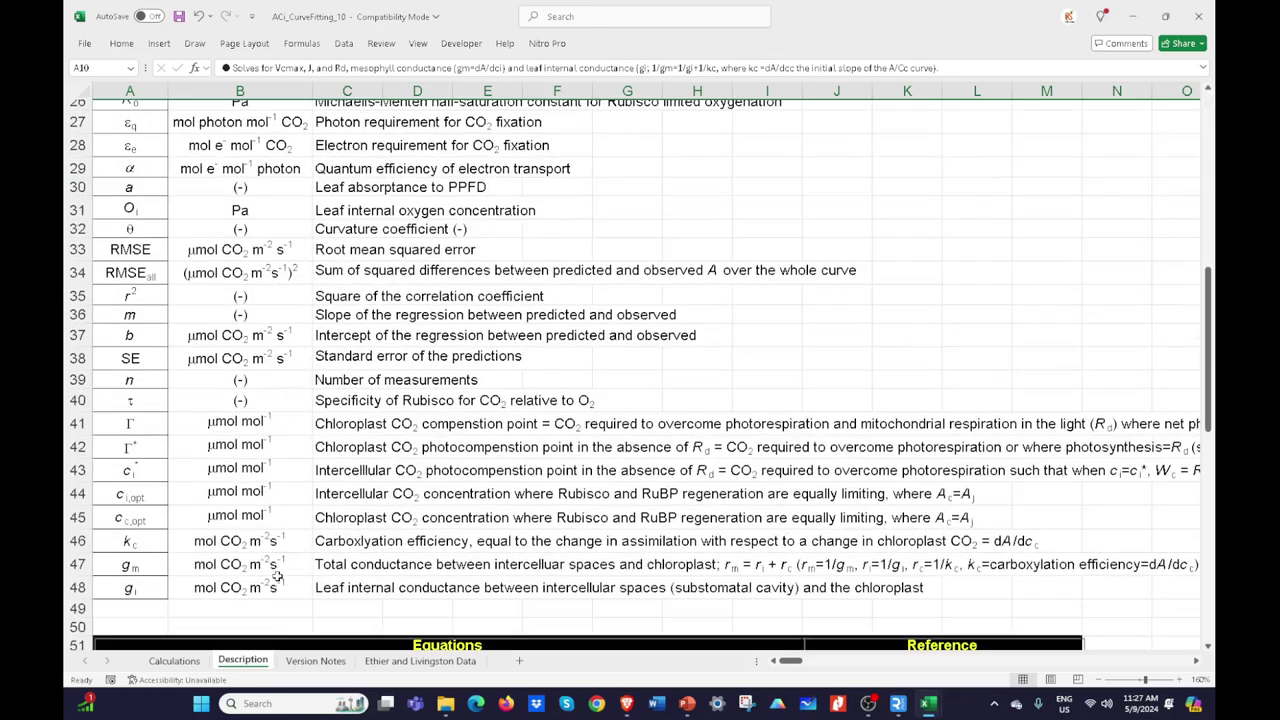
{"action": "left_click", "coordinate": [194, 662]}
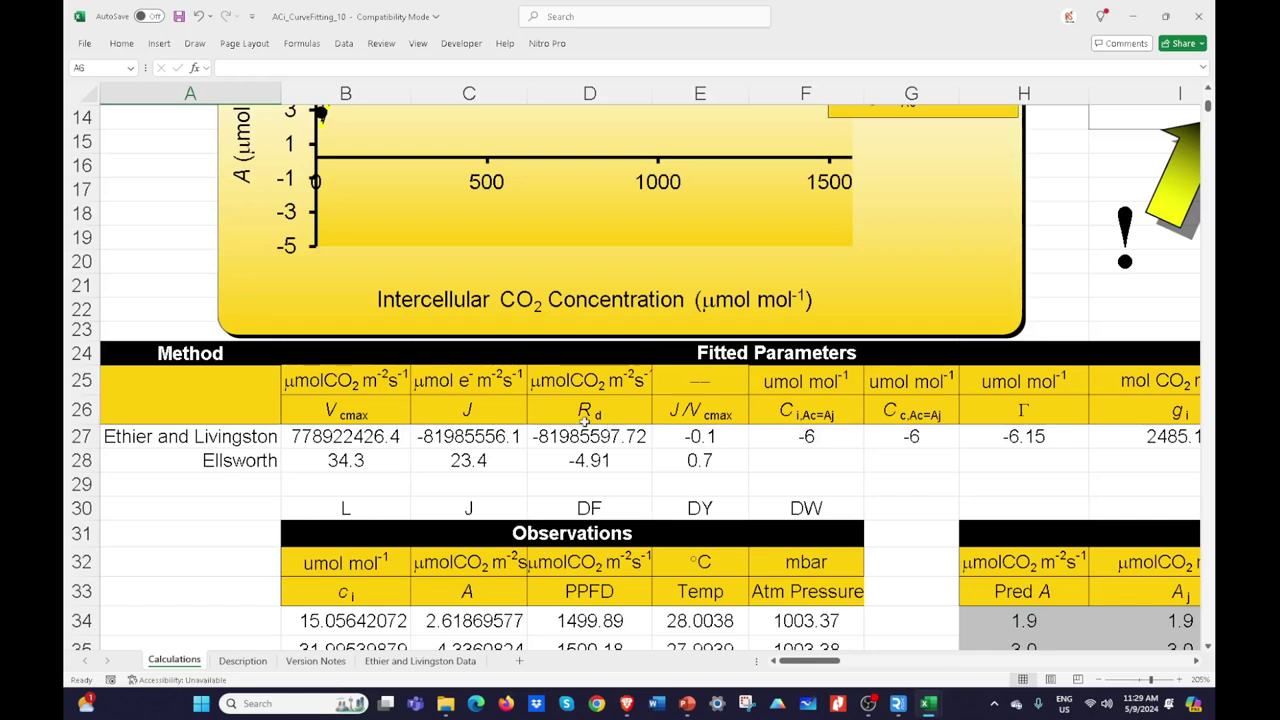
{"action": "scroll", "coordinate": [757, 470], "scroll_direction": "up", "scroll_amount": 1}
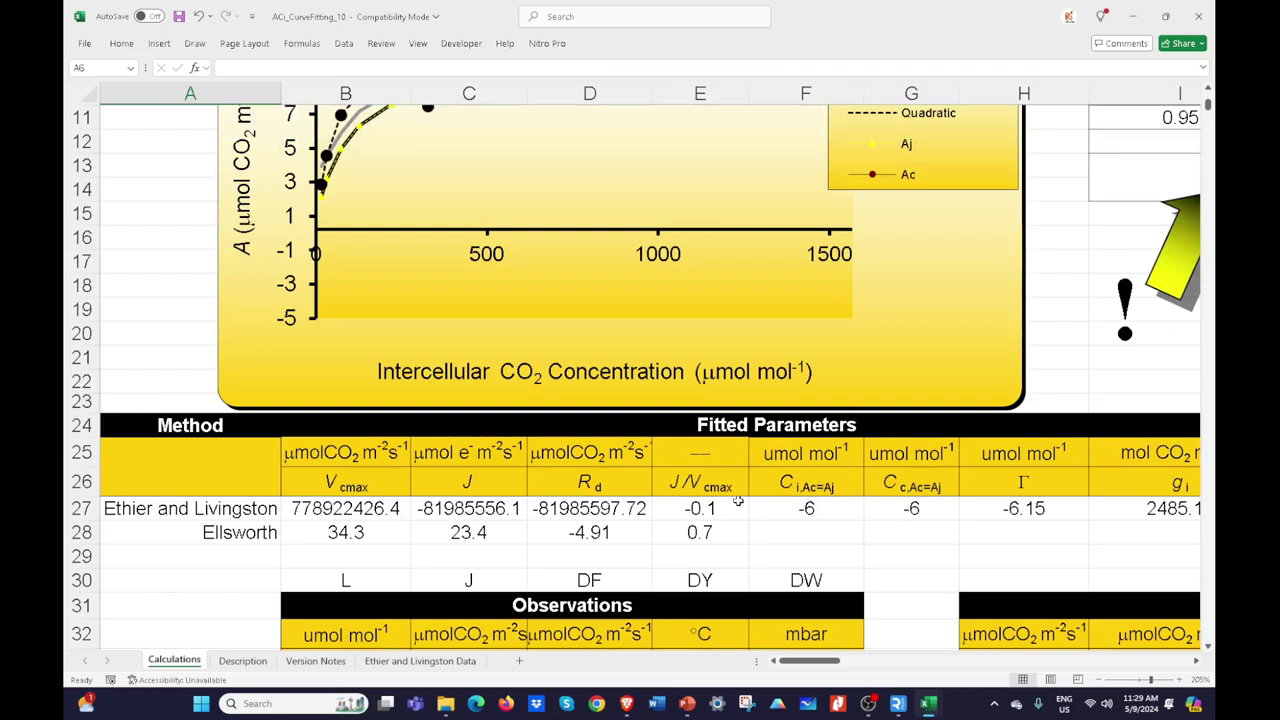
{"action": "scroll", "coordinate": [815, 578], "scroll_direction": "down", "scroll_amount": 2}
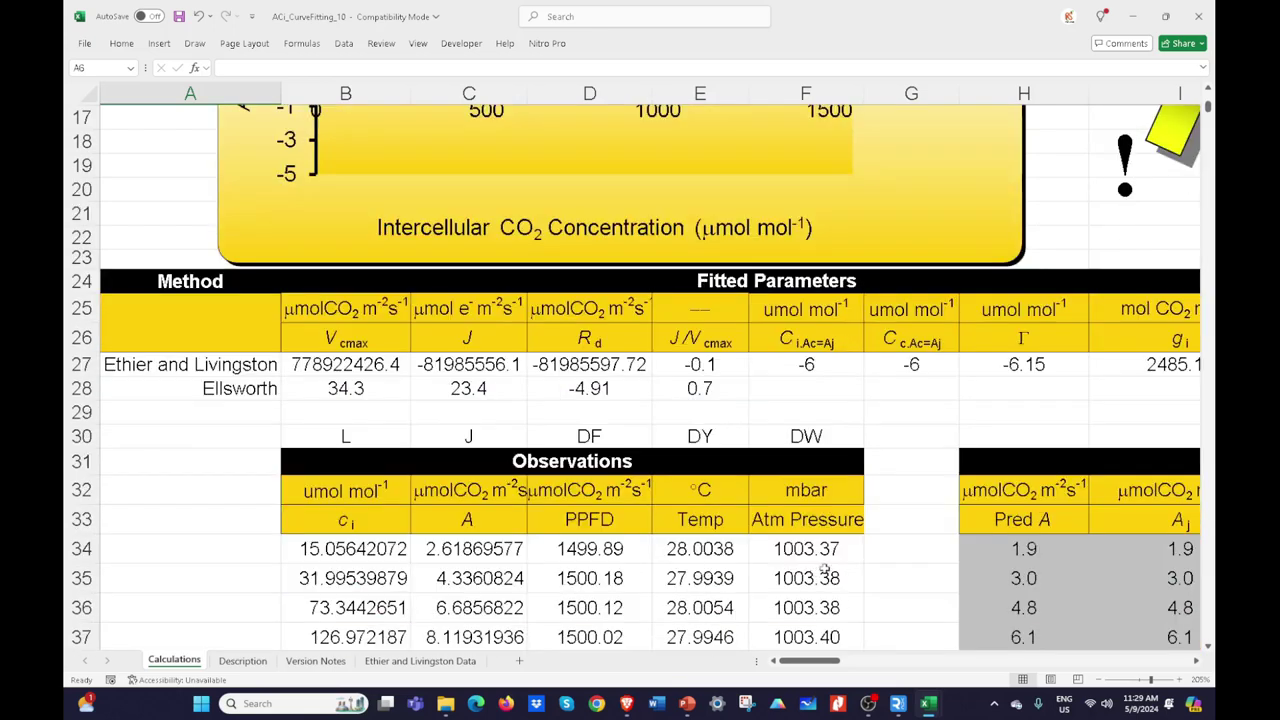
Step: Examine the supporting Calculations tables and graphs, including Ellsworth Predictions, Points for Low CO2 Graph and the Gap-Filled values
{"action": "left_click_drag", "start_coordinate": [826, 661], "coordinate": [912, 664]}
{"action": "scroll", "coordinate": [904, 518], "scroll_direction": "down", "scroll_amount": 4, "text": "ctrl"}
{"action": "scroll", "coordinate": [904, 518], "scroll_direction": "down", "scroll_amount": 5, "text": "ctrl"}
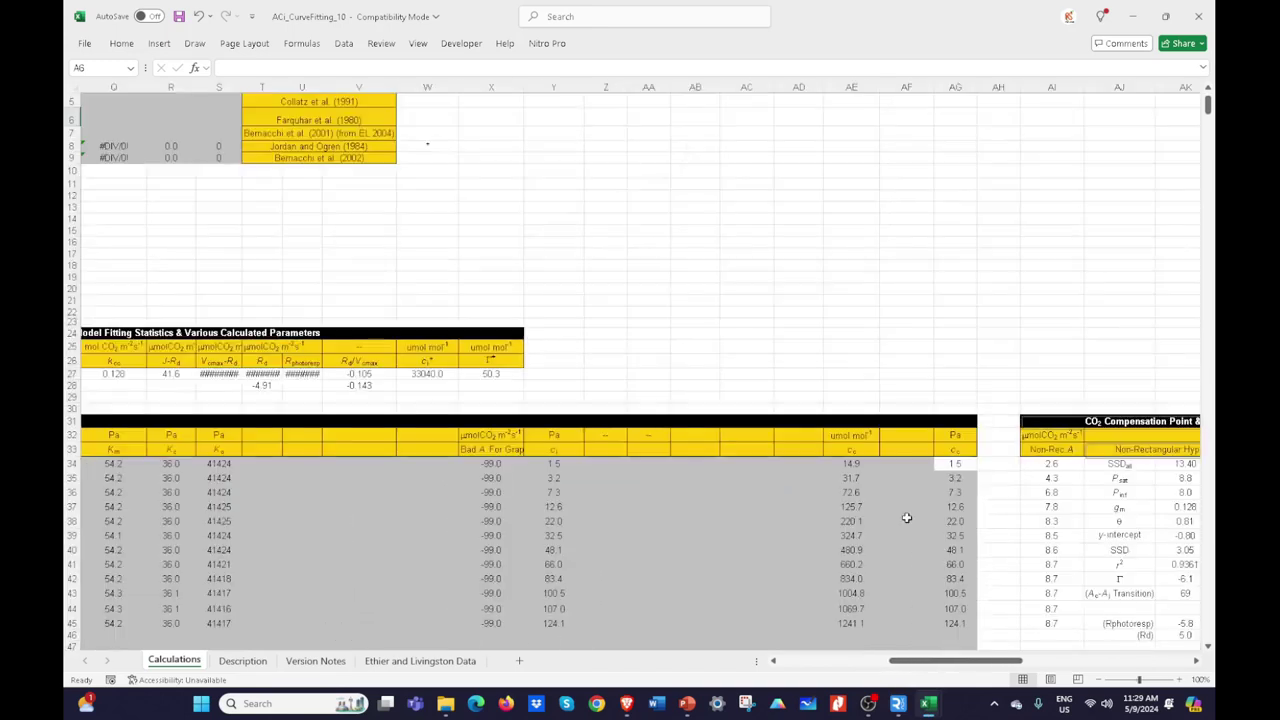
{"action": "left_click_drag", "start_coordinate": [906, 666], "coordinate": [1044, 666]}
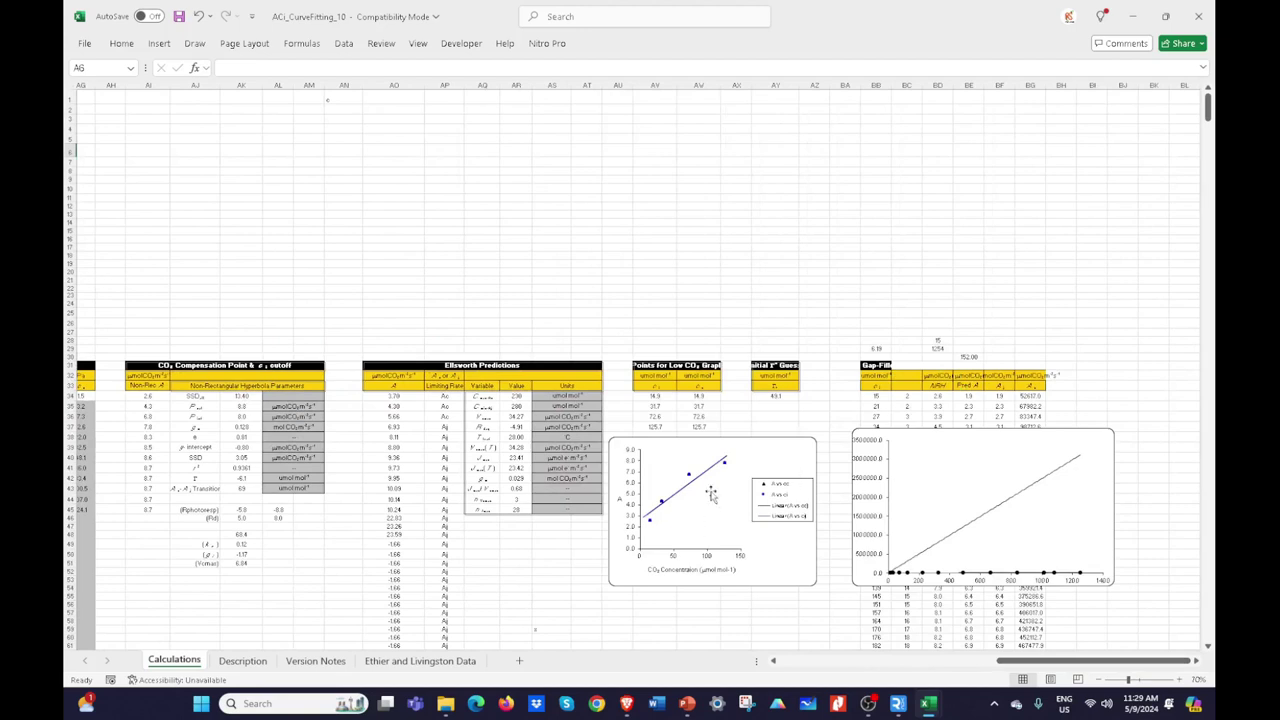
{"action": "scroll", "coordinate": [880, 505], "scroll_direction": "down", "scroll_amount": 7}
{"action": "scroll", "coordinate": [940, 540], "scroll_direction": "up", "scroll_amount": 2}
{"action": "scroll", "coordinate": [956, 568], "scroll_direction": "up", "scroll_amount": 1}
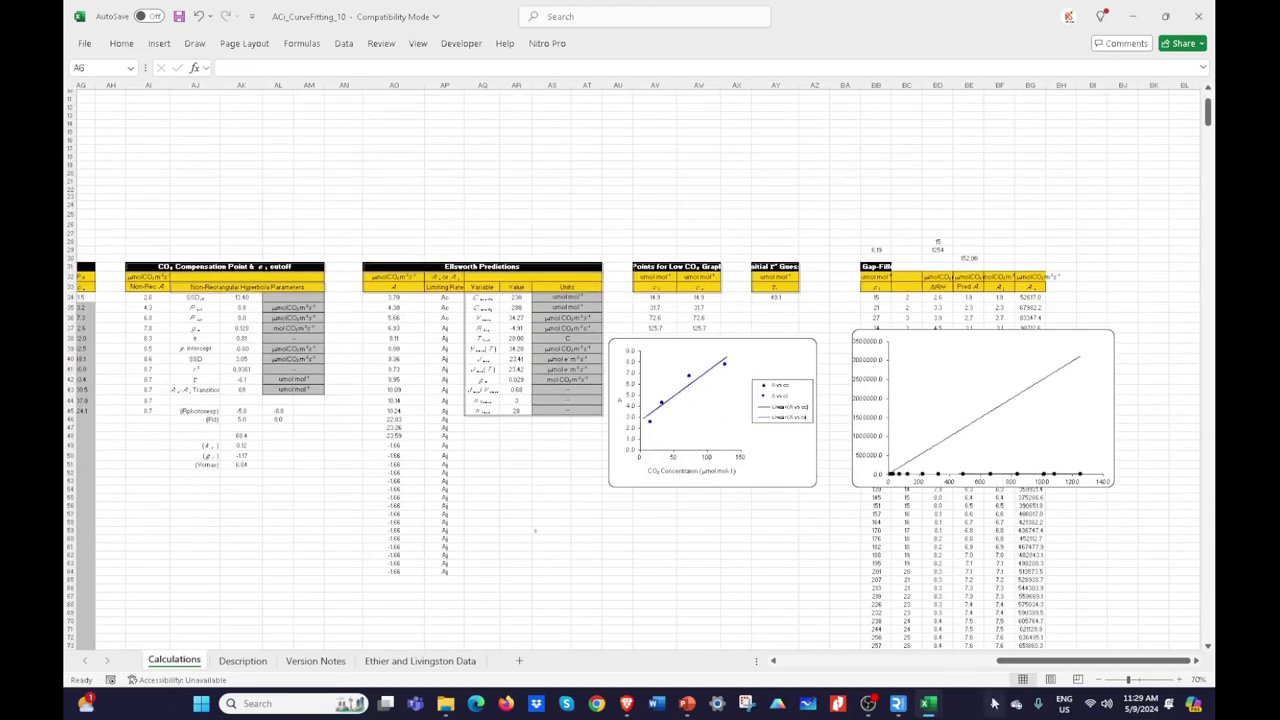
{"action": "mouse_move", "coordinate": [1033, 666]}
{"action": "left_mouse_down"}
{"action": "mouse_move", "coordinate": [995, 668]}
{"action": "mouse_move", "coordinate": [1040, 672]}
{"action": "left_mouse_up"}
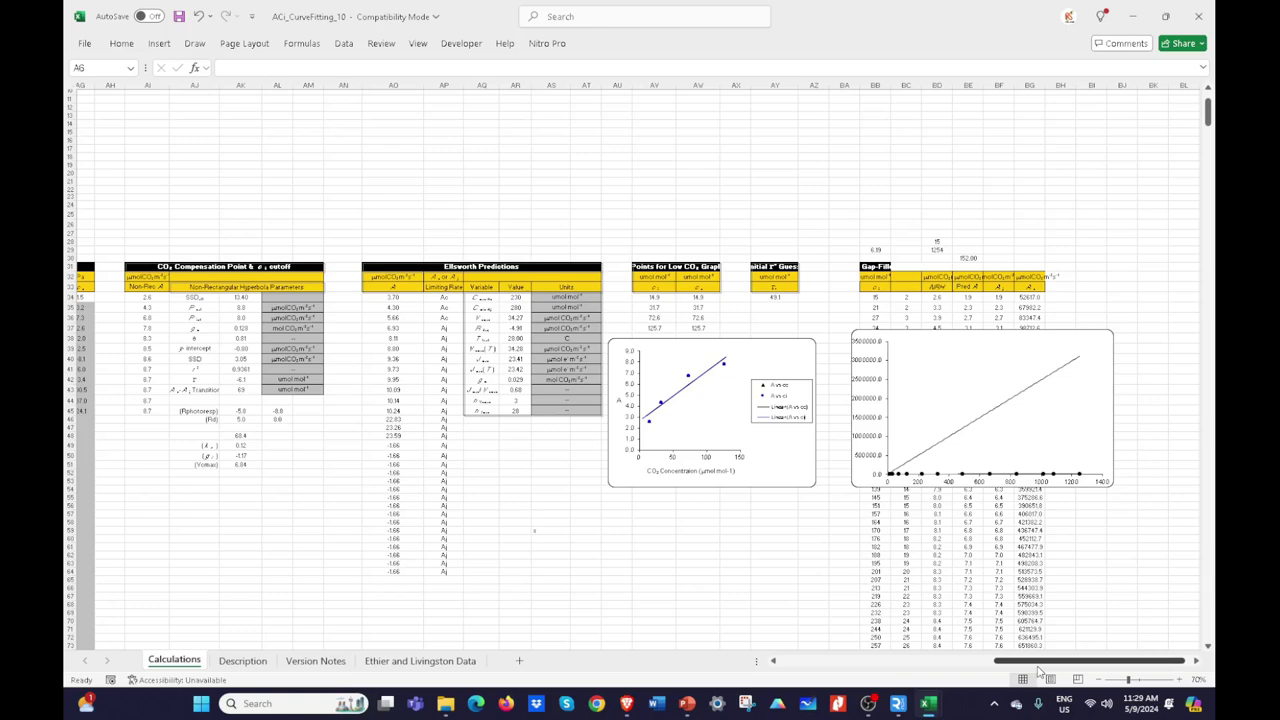
{"action": "scroll", "coordinate": [1040, 672], "scroll_direction": "up", "scroll_amount": 4}
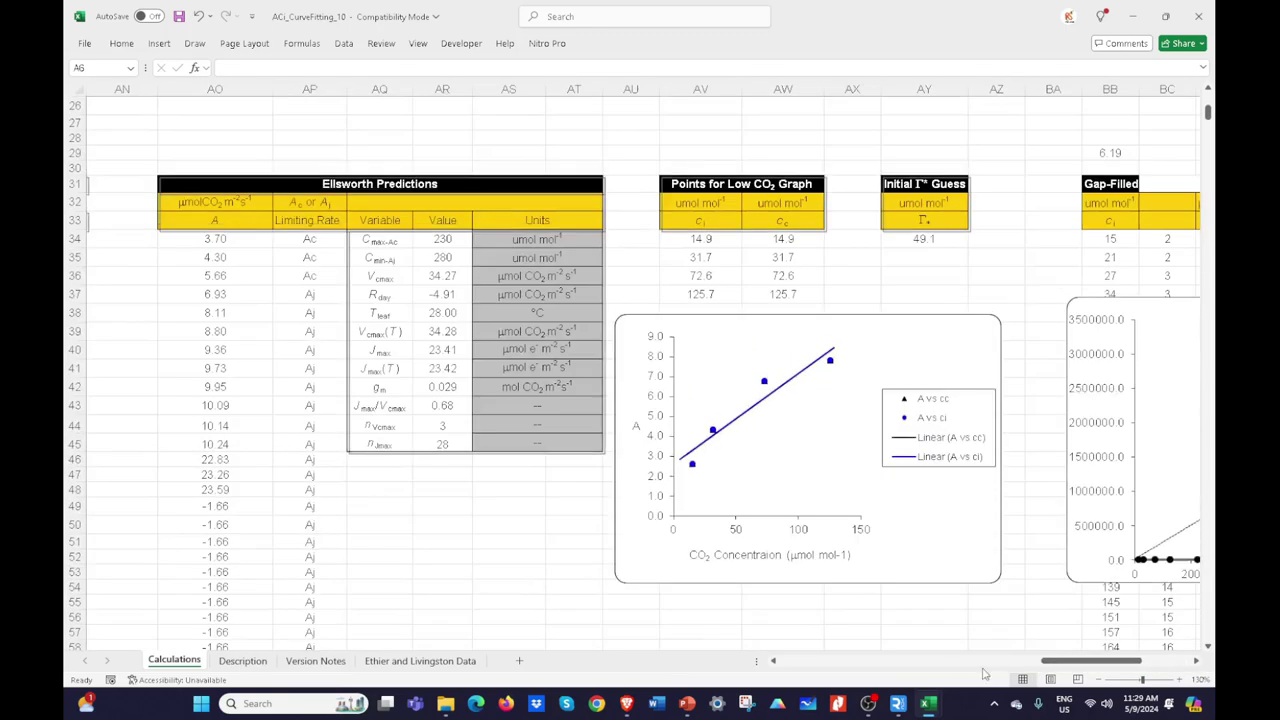
{"action": "left_click_drag", "start_coordinate": [1065, 661], "coordinate": [1115, 661]}
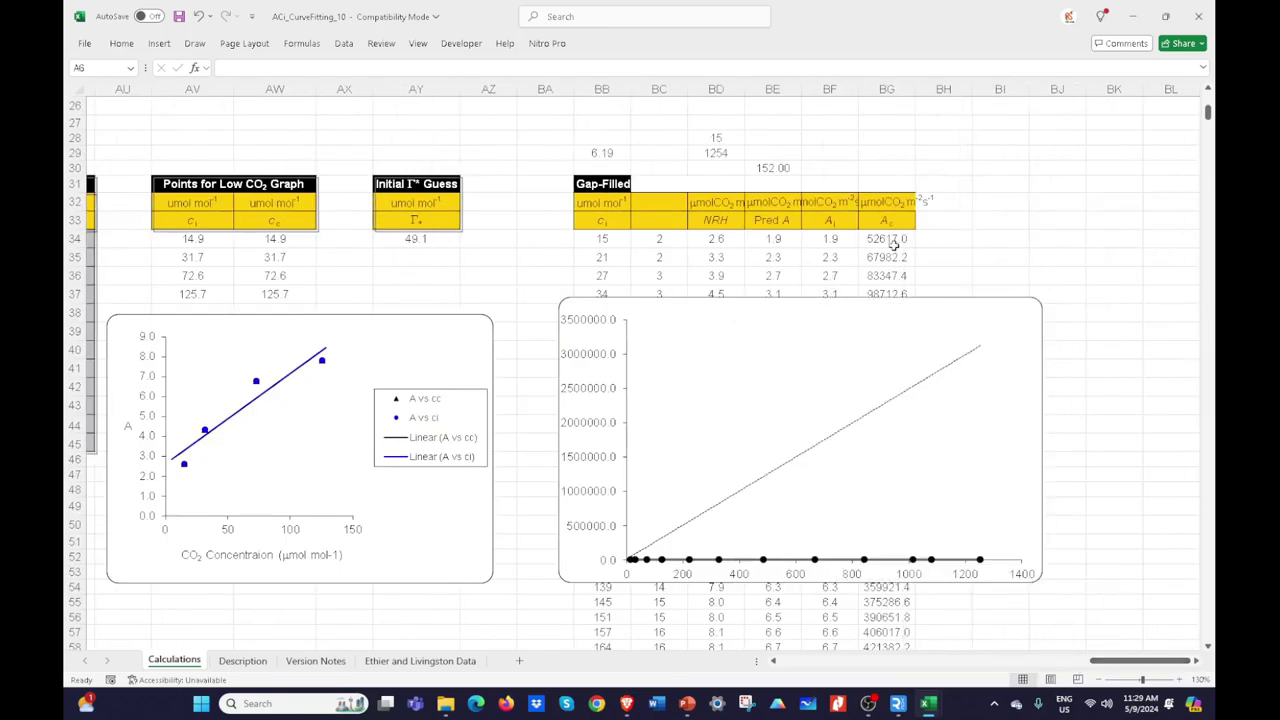
{"action": "scroll", "coordinate": [771, 471], "scroll_direction": "down", "scroll_amount": 20}
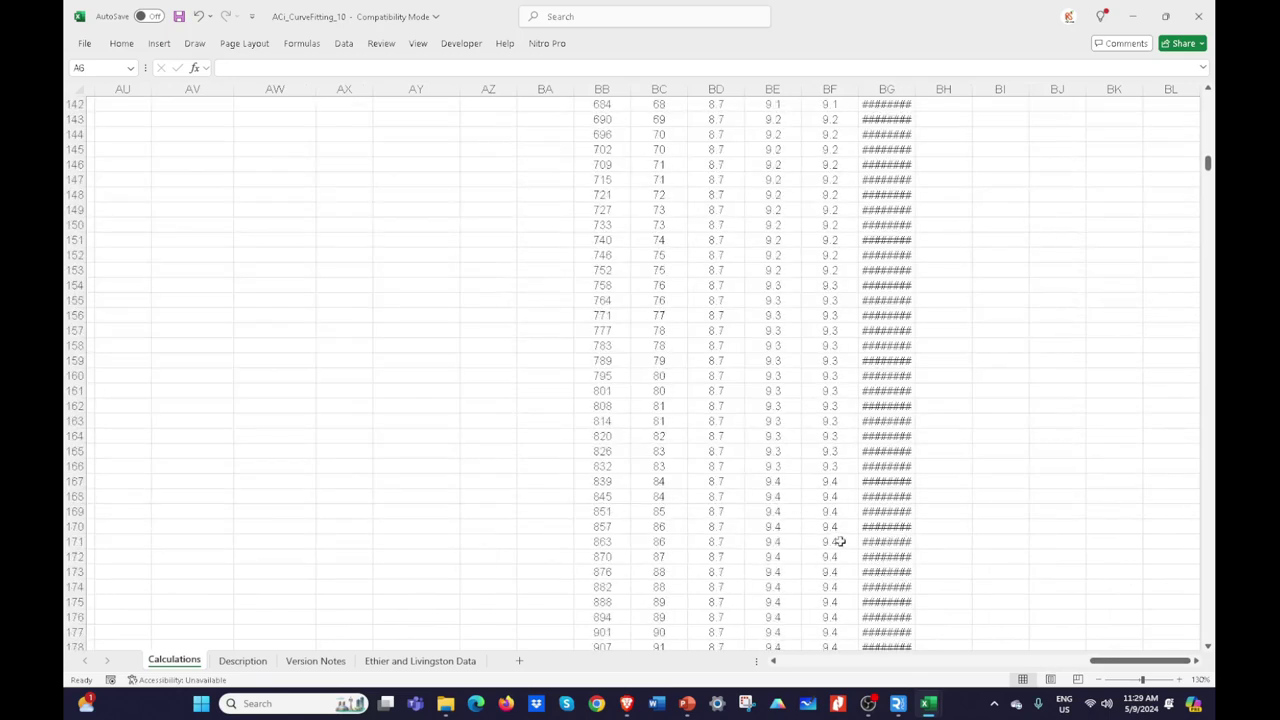
{"action": "scroll", "coordinate": [863, 557], "scroll_direction": "down", "scroll_amount": 20}
{"action": "scroll", "coordinate": [880, 560], "scroll_direction": "up", "scroll_amount": 20}
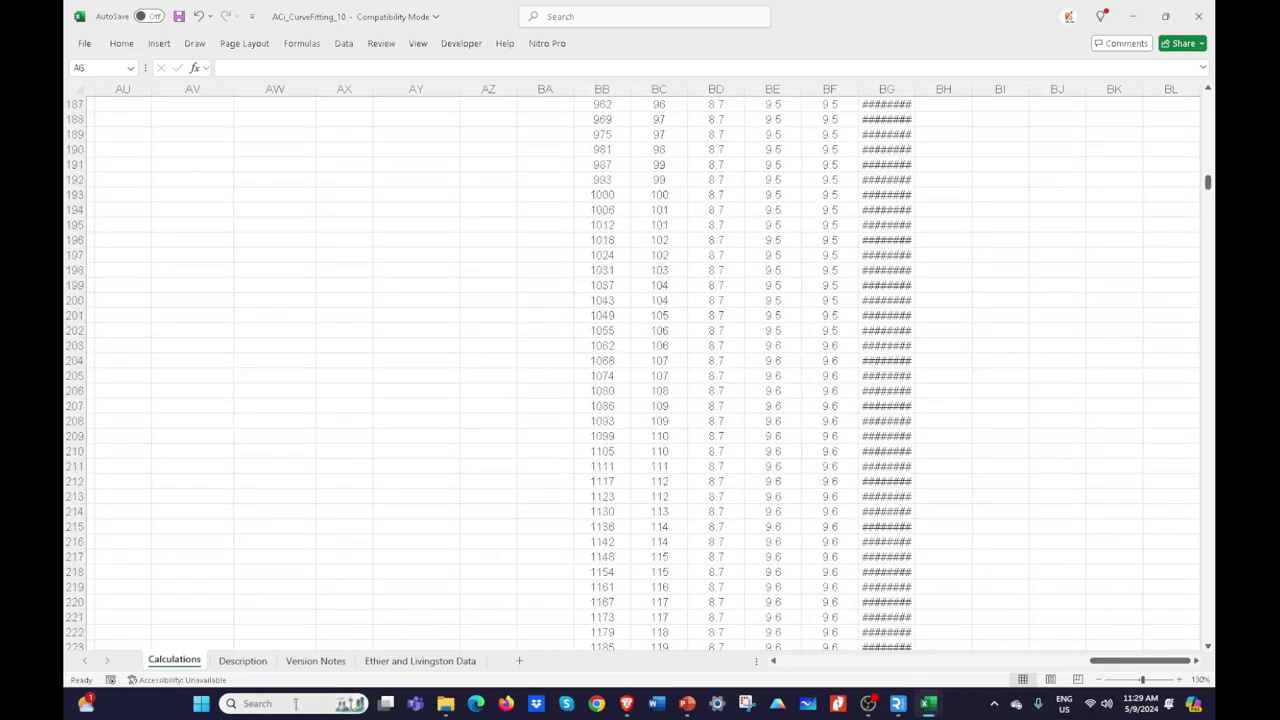
Step: Return to the start of the Calculations sheet and review the Ethier and Livingston fitted parameters alongside the A/Ci chart
{"action": "left_click_drag", "start_coordinate": [1094, 662], "coordinate": [780, 668]}
{"action": "scroll", "coordinate": [417, 557], "scroll_direction": "up", "scroll_amount": 20}
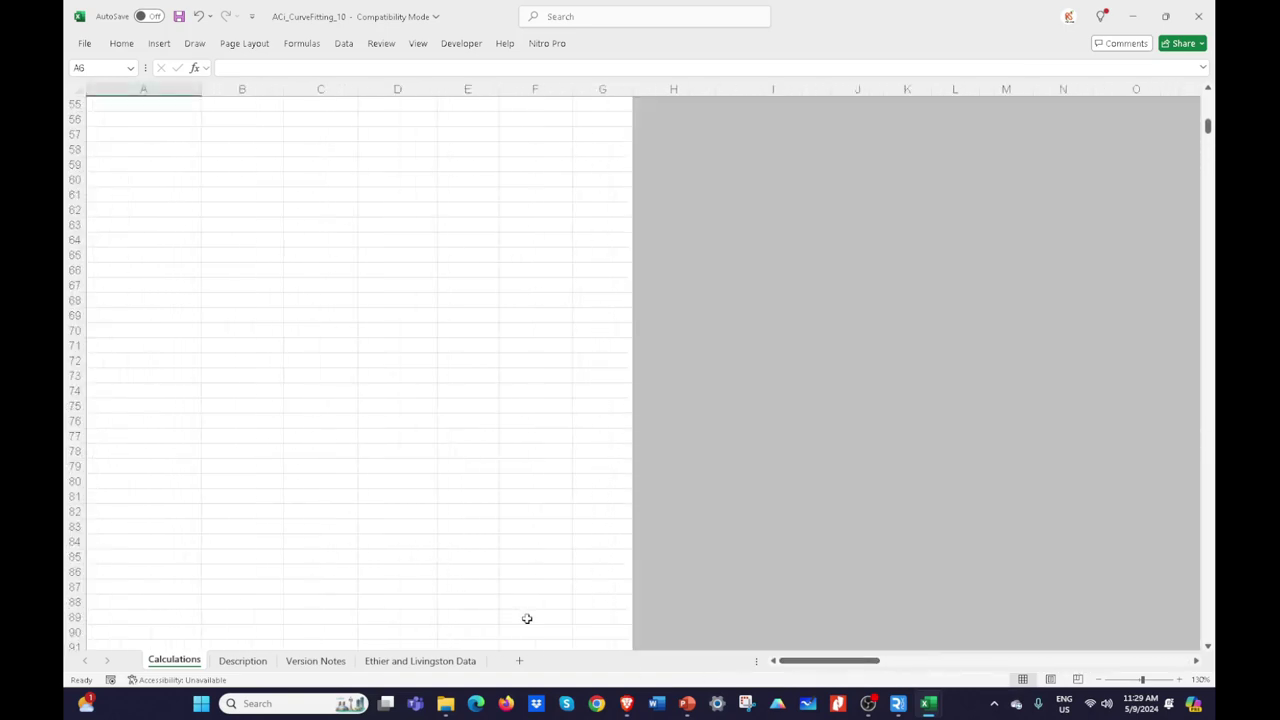
{"action": "scroll", "coordinate": [527, 600], "scroll_direction": "up", "scroll_amount": 18}
{"action": "scroll", "coordinate": [518, 510], "scroll_direction": "down", "scroll_amount": 4}
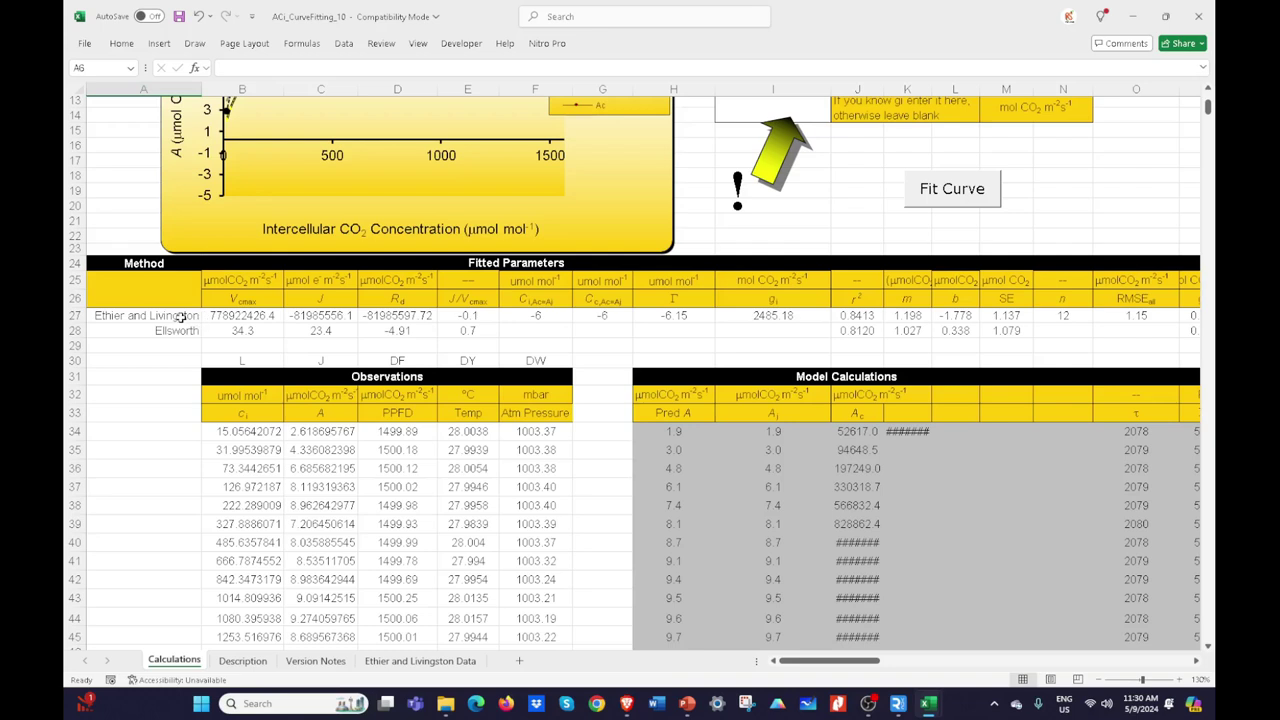
{"action": "left_click", "coordinate": [182, 316]}
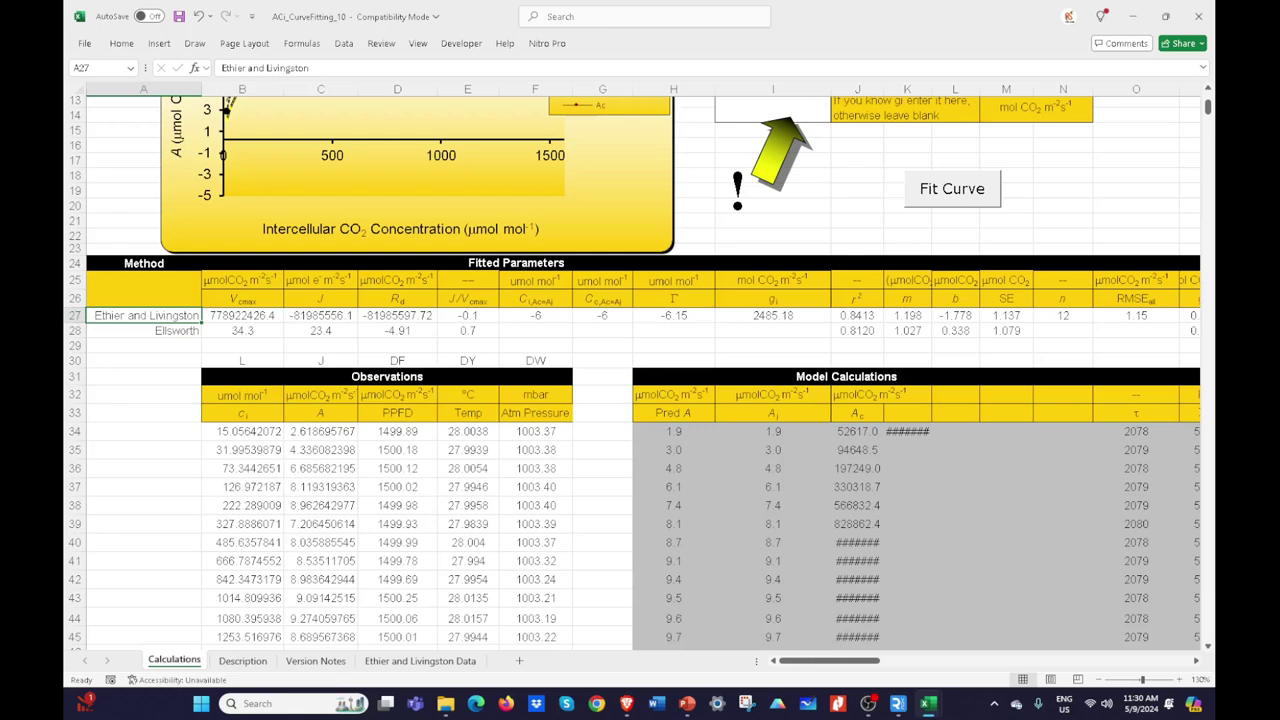
{"action": "scroll", "coordinate": [820, 485], "scroll_direction": "down", "scroll_amount": 3}
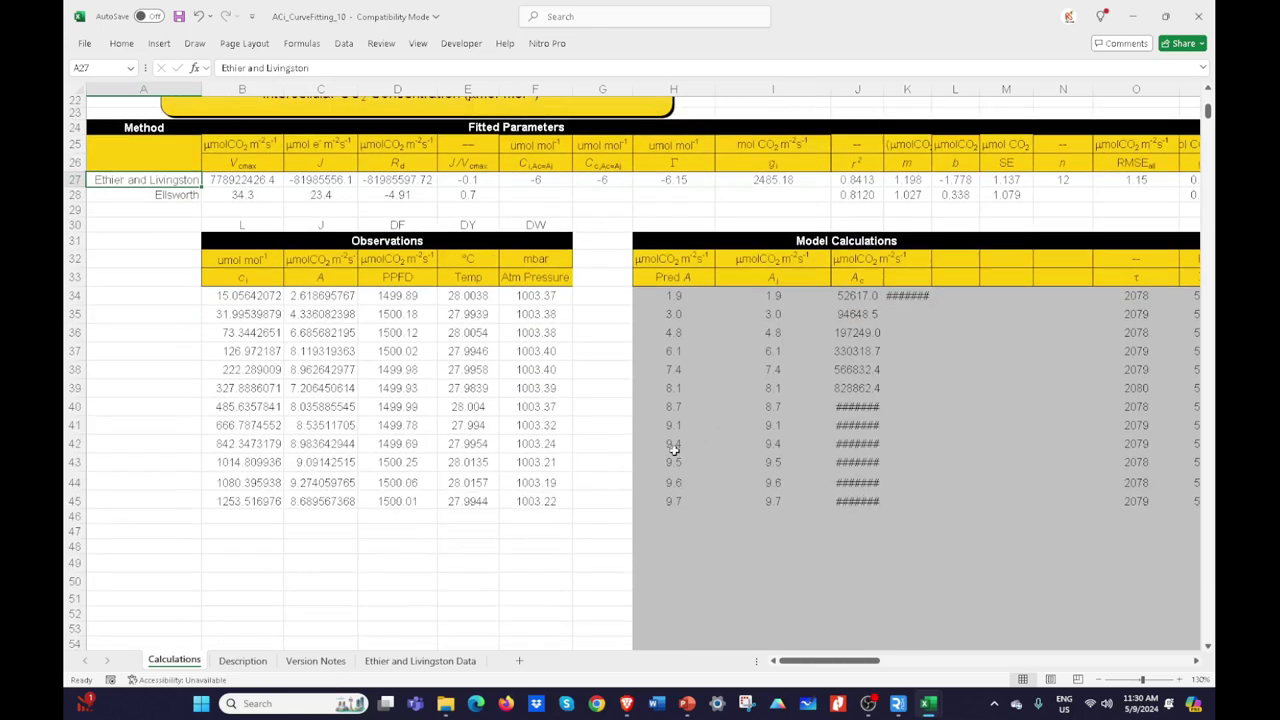
{"action": "scroll", "coordinate": [670, 446], "scroll_direction": "up", "scroll_amount": 4}
{"action": "scroll", "coordinate": [679, 440], "scroll_direction": "down", "scroll_amount": 3, "text": "ctrl"}
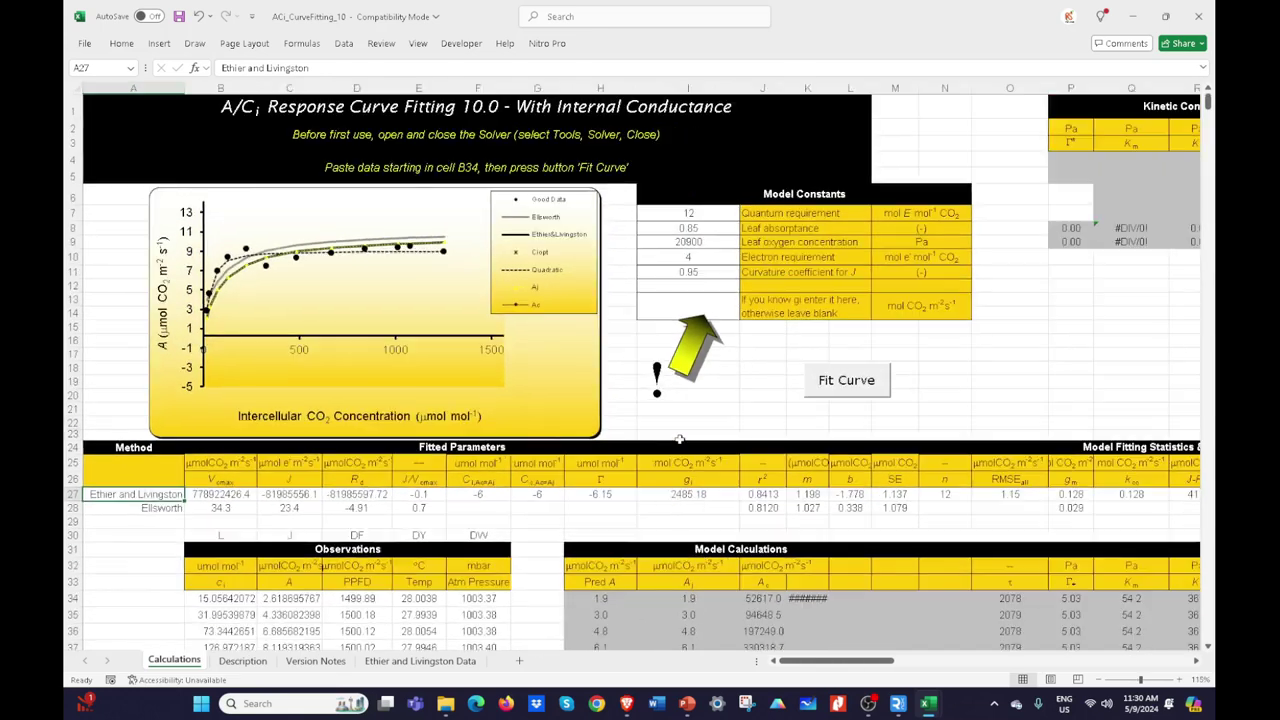
{"action": "scroll", "coordinate": [679, 440], "scroll_direction": "up", "scroll_amount": 2, "text": "ctrl"}
{"action": "scroll", "coordinate": [679, 440], "scroll_direction": "up", "scroll_amount": 1}
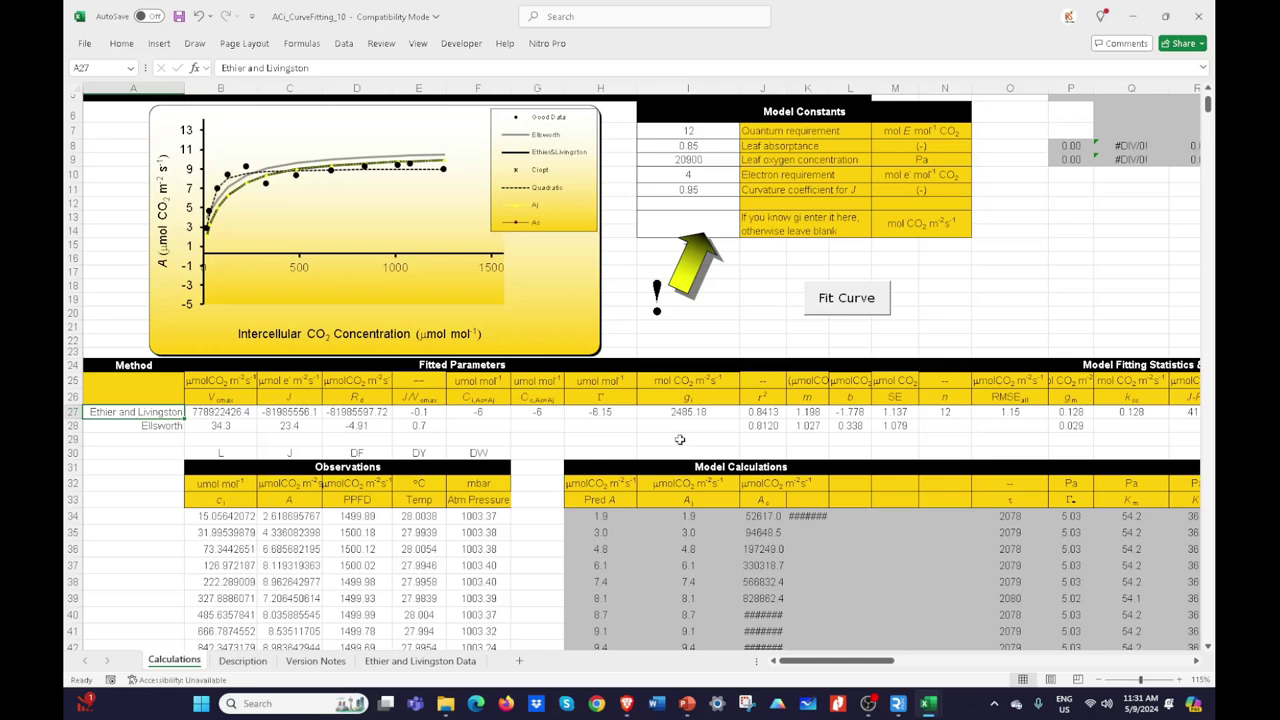
Step: Change the column reference in cell F30, above the Atm Pressure observations, to DV
{"action": "left_click", "coordinate": [481, 453]}
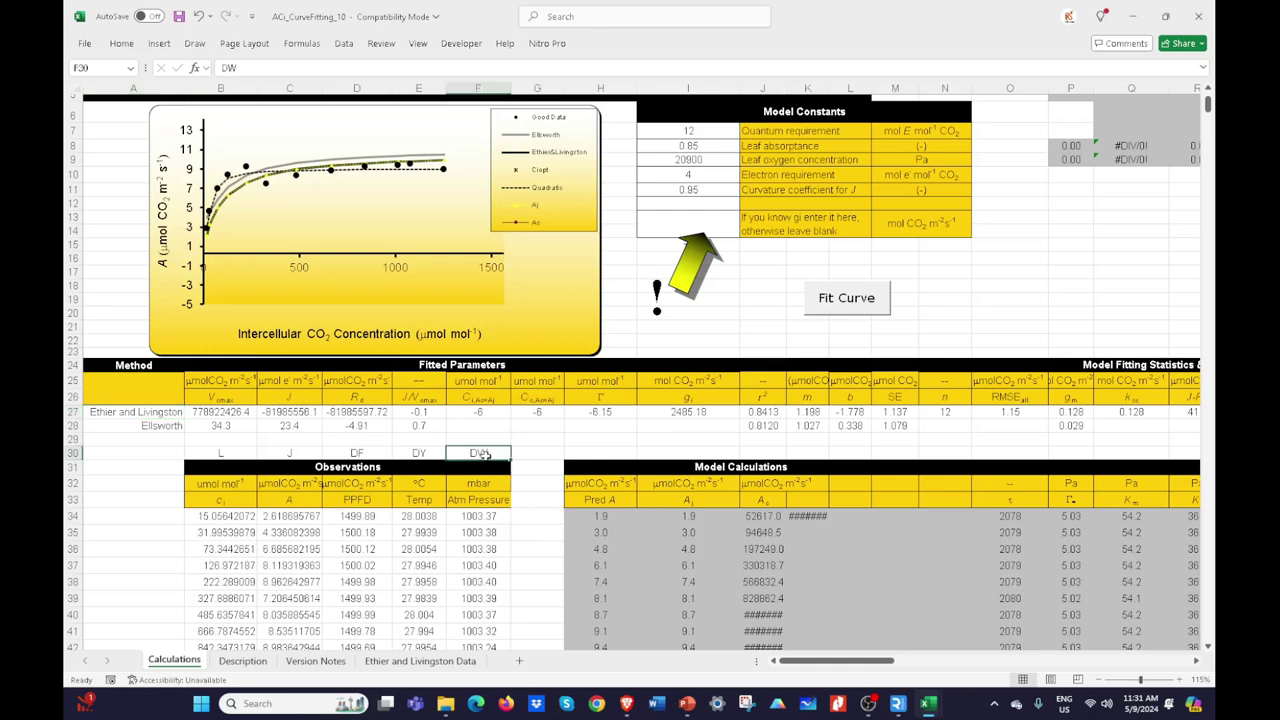
{"action": "type", "text": "d"}
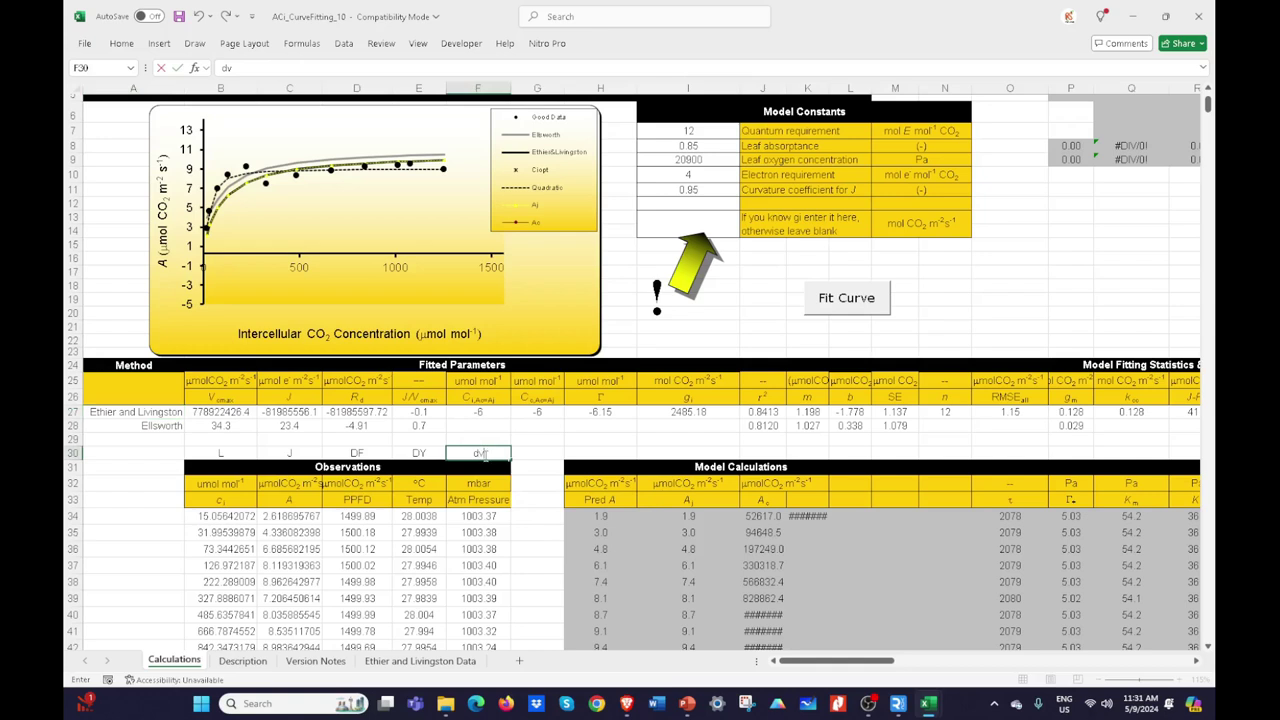
{"action": "left_click", "coordinate": [533, 486]}
Step: Highlight the Observations table in Calculations from its heading to the last data row, 45
{"action": "scroll", "coordinate": [533, 490], "scroll_direction": "down", "scroll_amount": 1}
{"action": "scroll", "coordinate": [533, 490], "scroll_direction": "down", "scroll_amount": 1}
{"action": "mouse_move", "coordinate": [487, 370]}
{"action": "left_mouse_down"}
{"action": "mouse_move", "coordinate": [496, 600]}
{"action": "mouse_move", "coordinate": [477, 370]}
{"action": "mouse_move", "coordinate": [490, 380]}
{"action": "left_mouse_up"}
{"action": "left_click", "coordinate": [515, 555]}
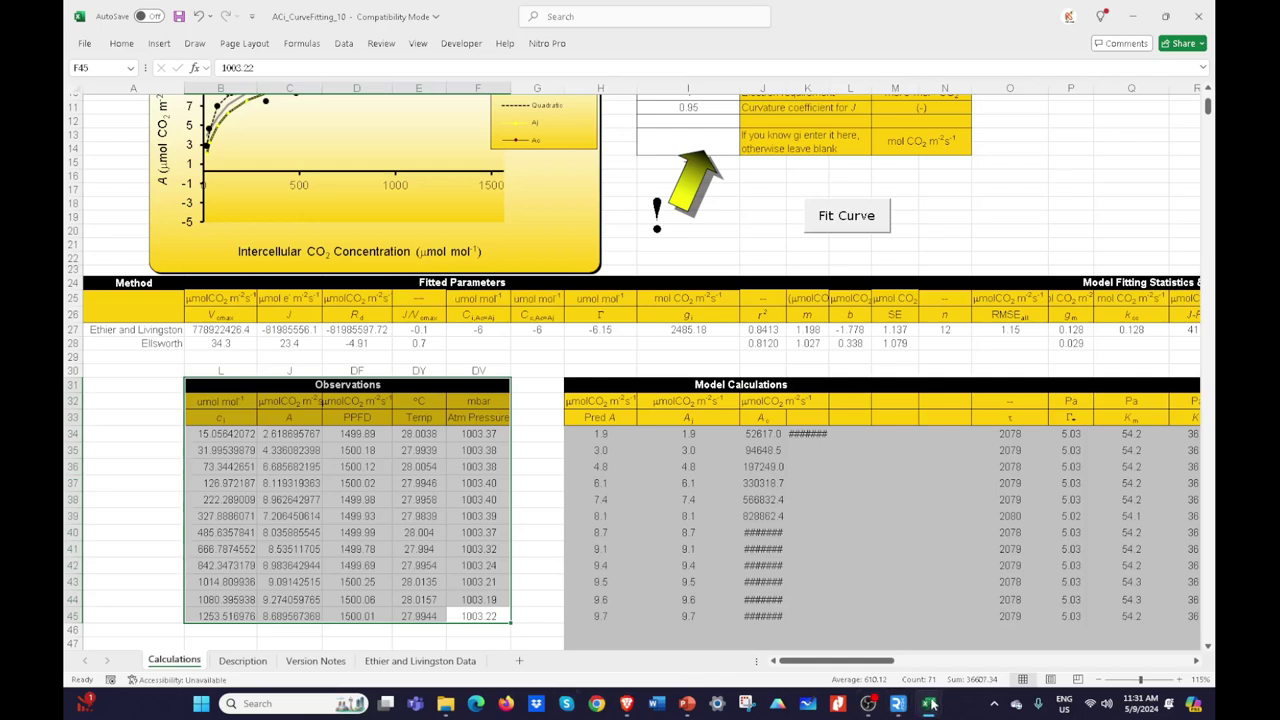
Step: Switch to the CO2 response curve workbook and inspect the measured Pa values in kPa in column DW, rows 17 to 28
{"action": "mouse_move", "coordinate": [928, 703]}
{"action": "left_click", "coordinate": [978, 620]}
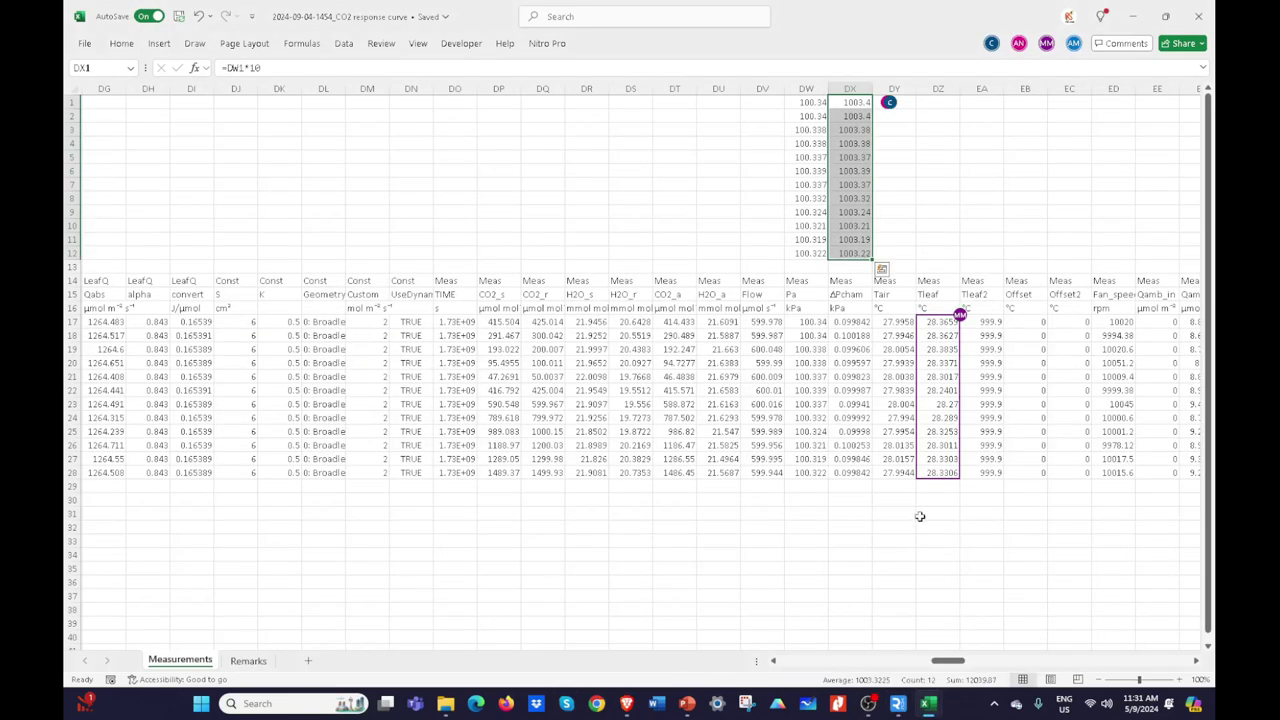
{"action": "left_click", "coordinate": [920, 514]}
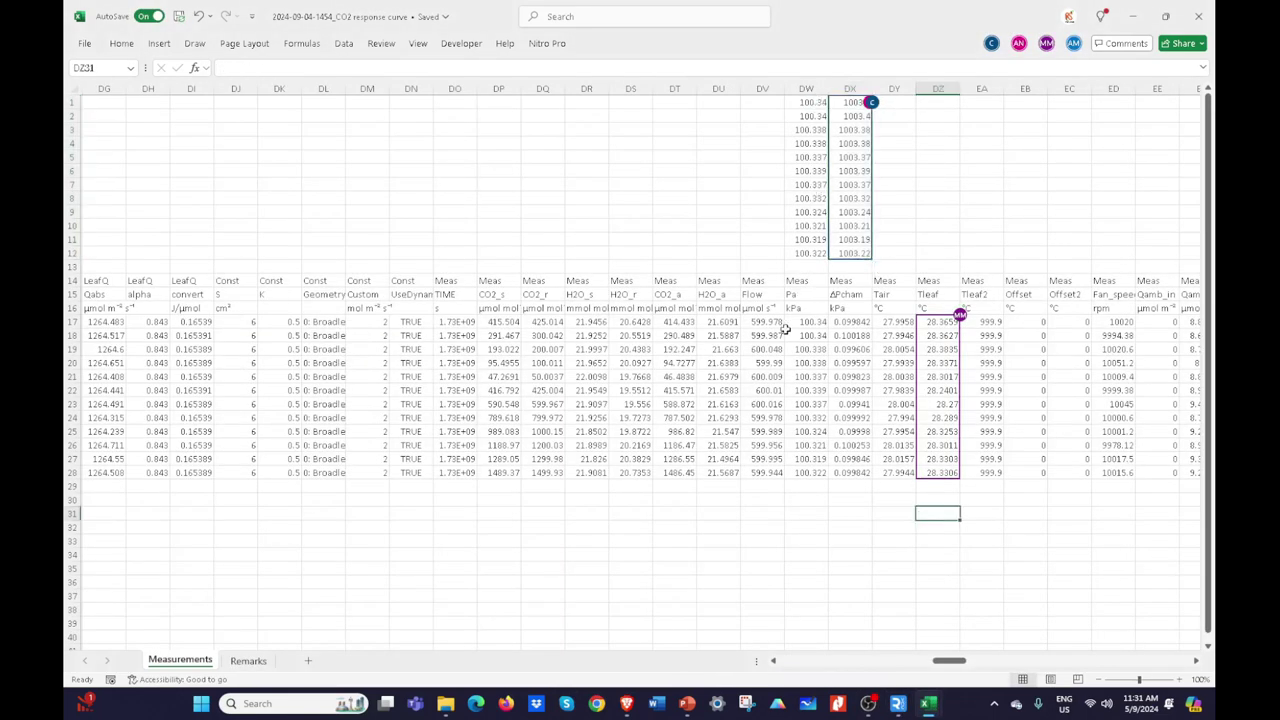
{"action": "left_click", "coordinate": [806, 280]}
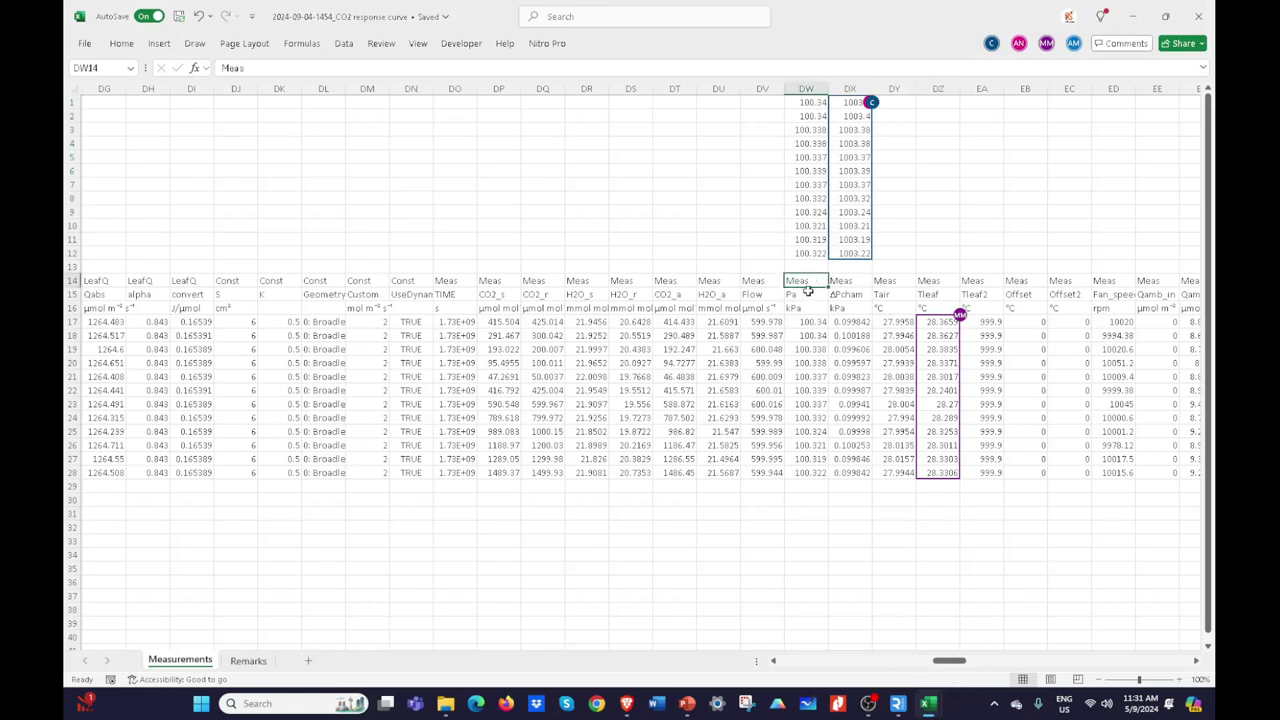
{"action": "left_click", "coordinate": [802, 310]}
{"action": "left_click_drag", "start_coordinate": [810, 322], "coordinate": [820, 472]}
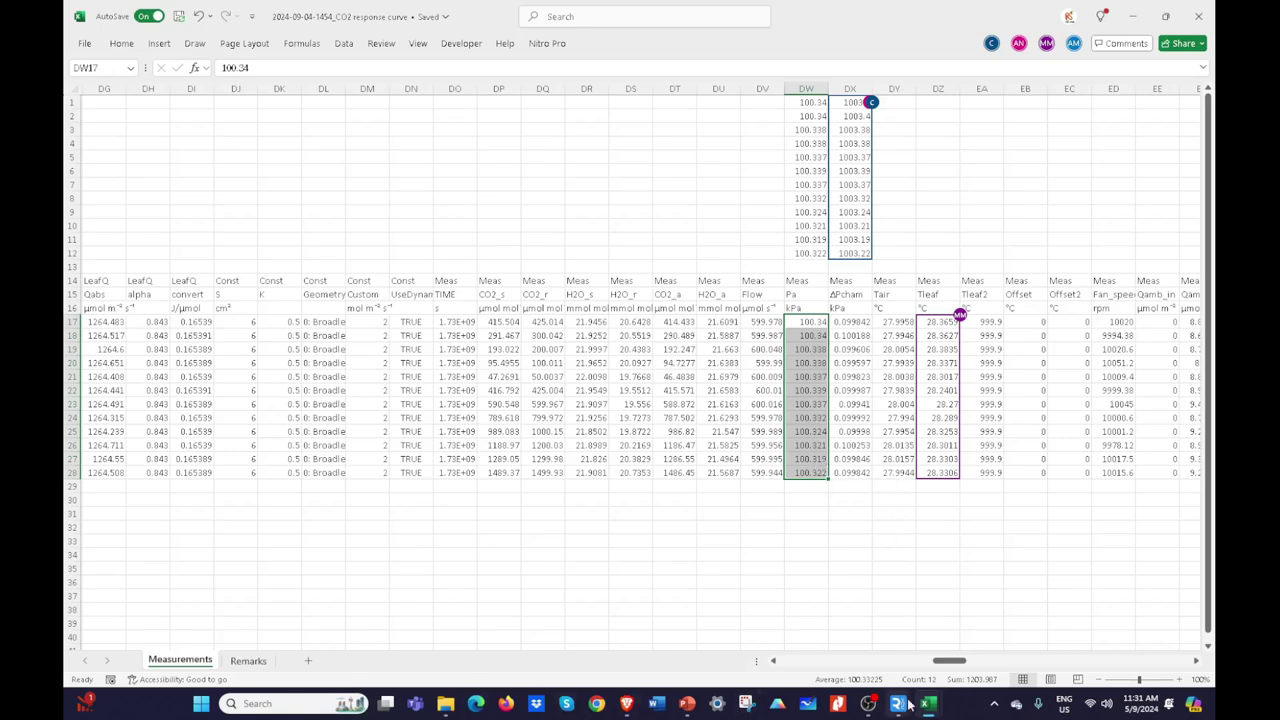
Step: Return to ACi_CurveFitting_10 and review the Observations and Fitted Parameters together with the chart and Model Constants
{"action": "mouse_move", "coordinate": [926, 705]}
{"action": "left_click", "coordinate": [843, 600]}
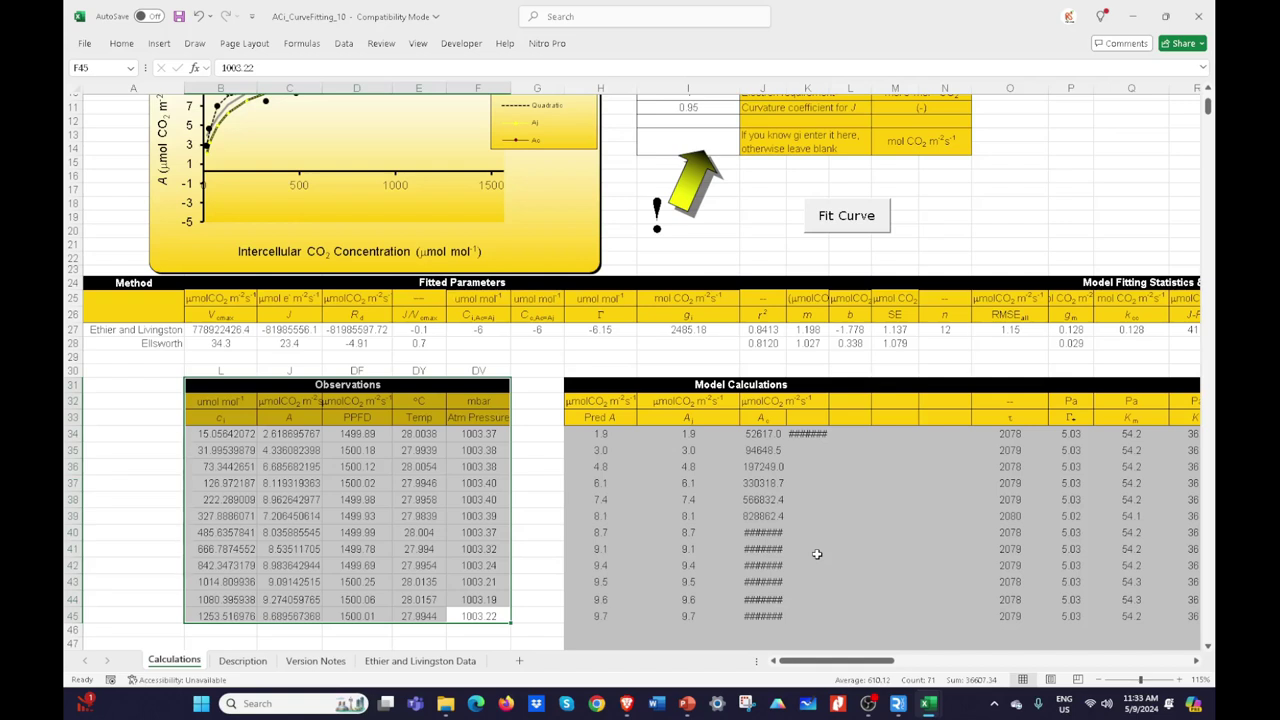
{"action": "scroll", "coordinate": [817, 554], "scroll_direction": "up", "scroll_amount": 4}
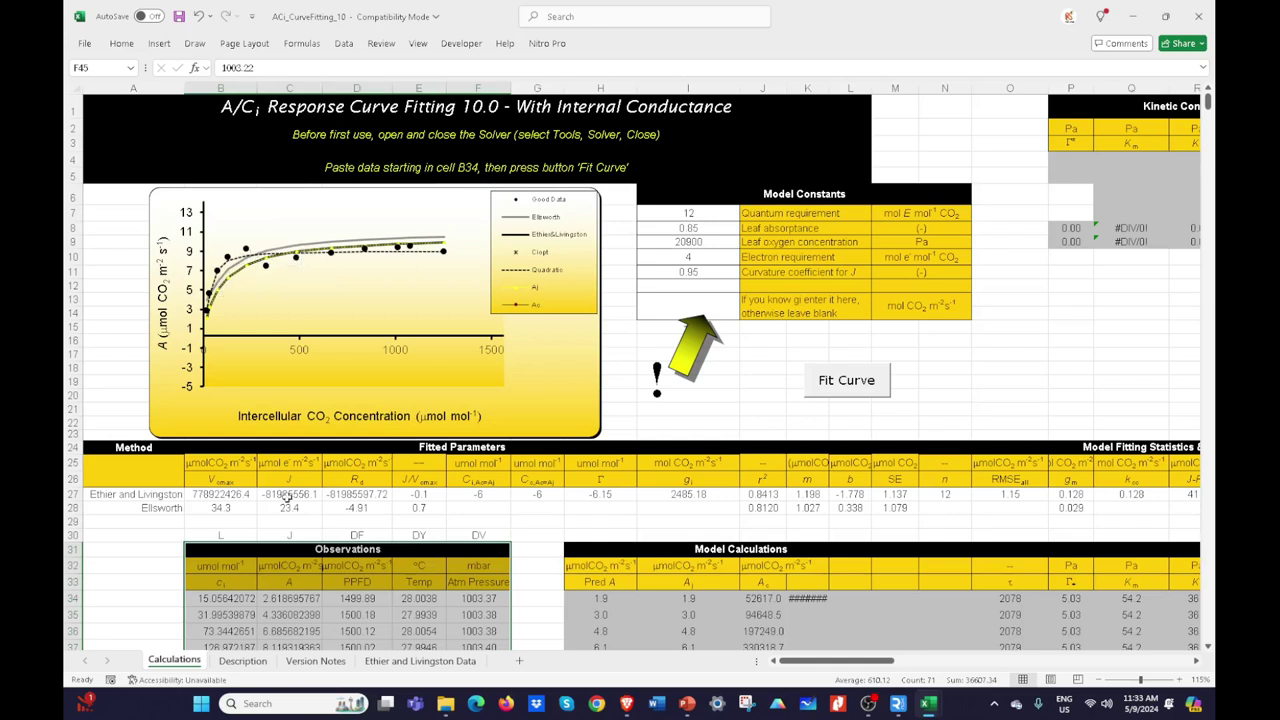
{"action": "scroll", "coordinate": [288, 505], "scroll_direction": "down", "scroll_amount": 2}
{"action": "left_click", "coordinate": [536, 549]}
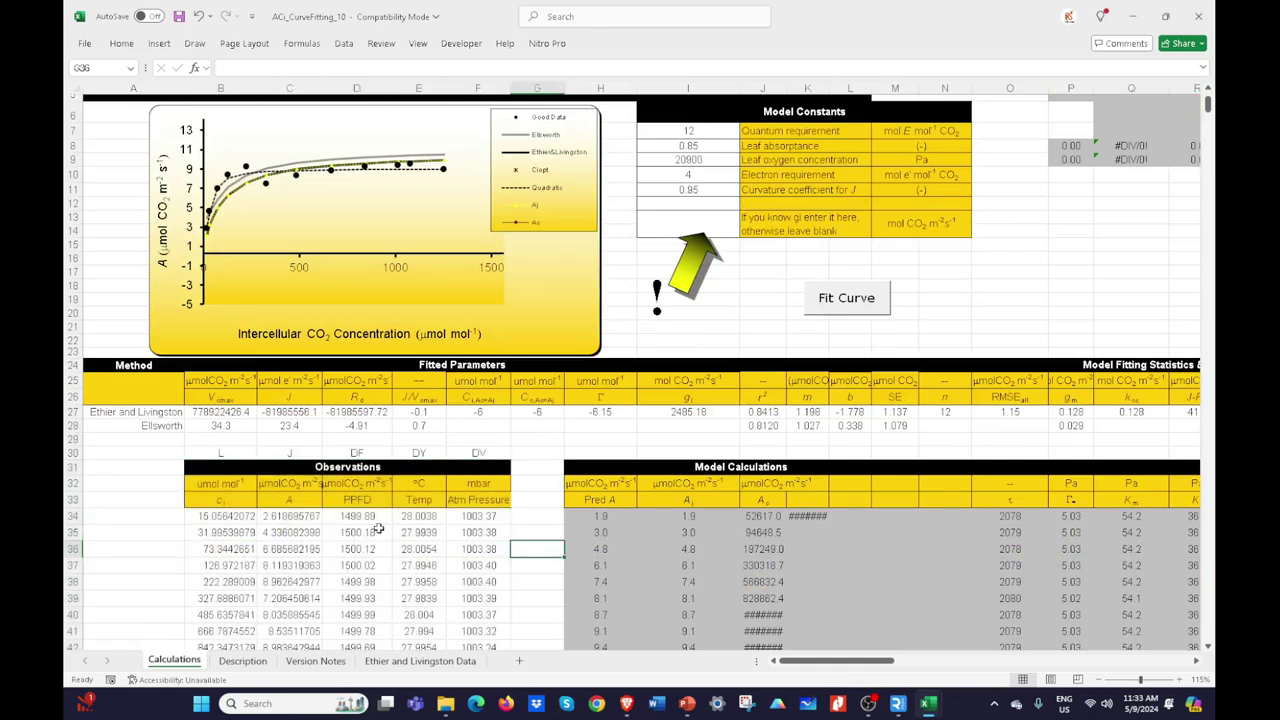
{"action": "scroll", "coordinate": [330, 540], "scroll_direction": "down", "scroll_amount": 1}
{"action": "scroll", "coordinate": [330, 540], "scroll_direction": "down", "scroll_amount": 1}
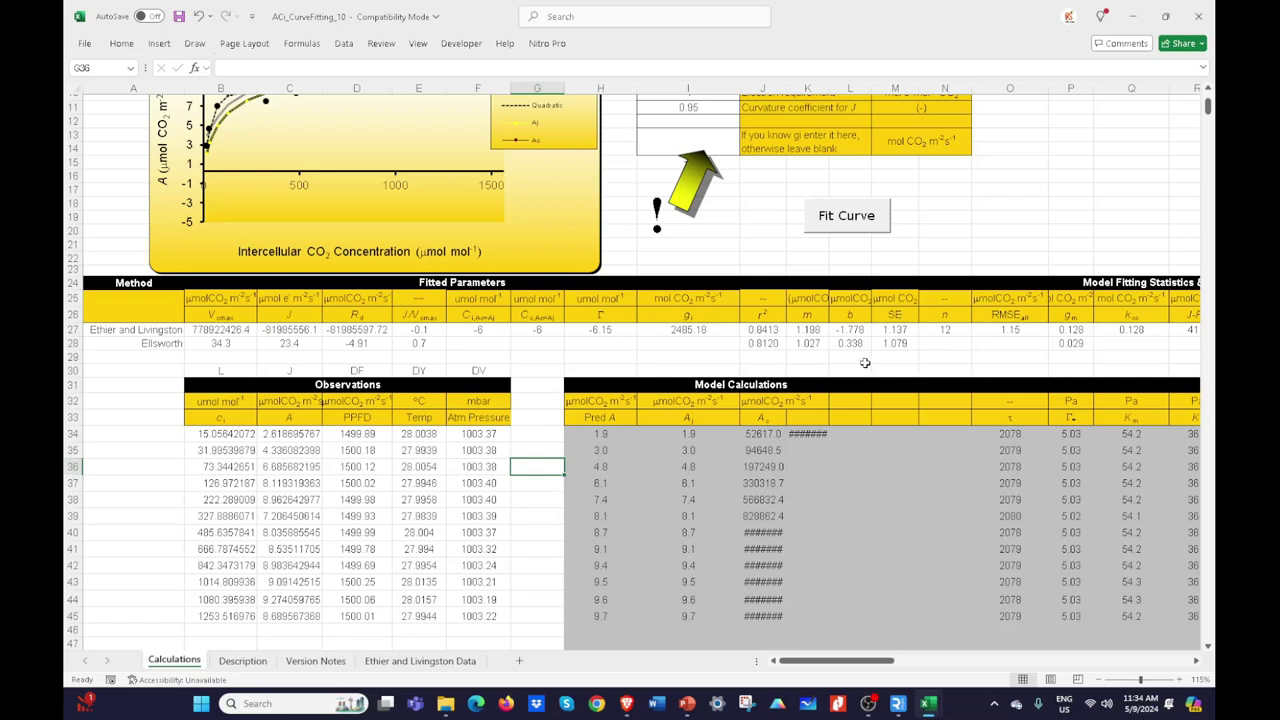
{"action": "scroll", "coordinate": [866, 361], "scroll_direction": "up", "scroll_amount": 3}
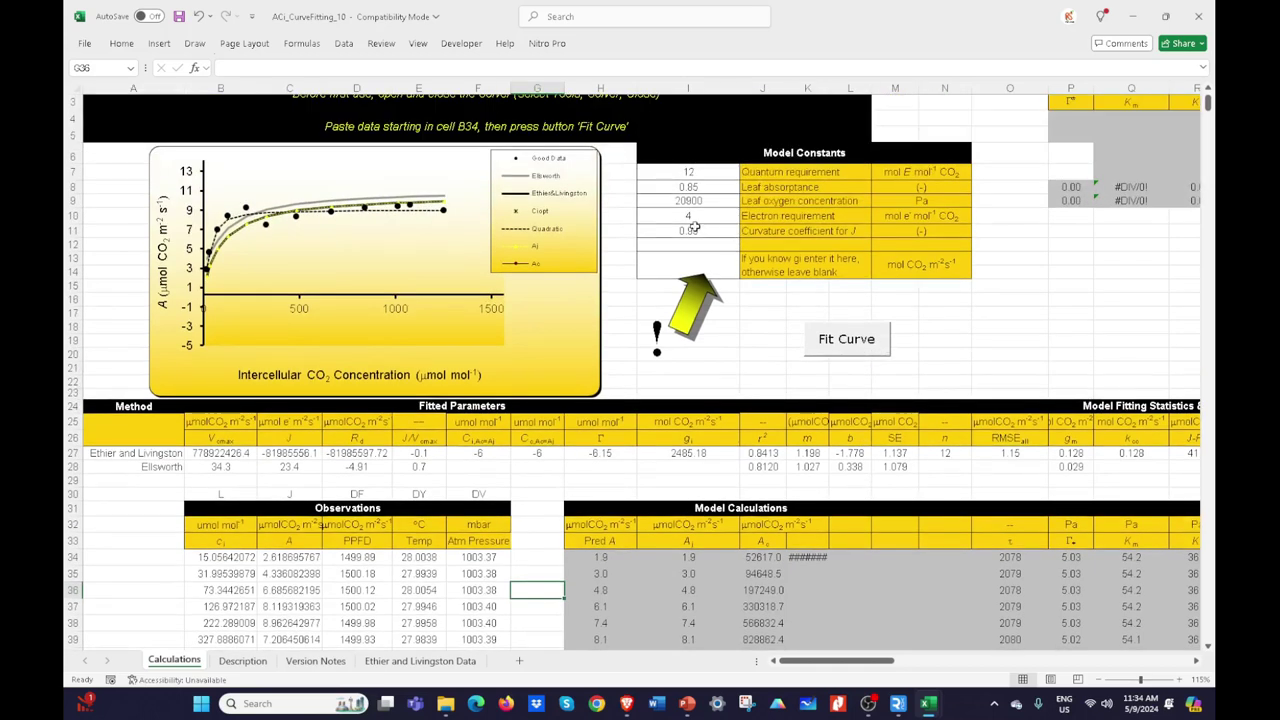
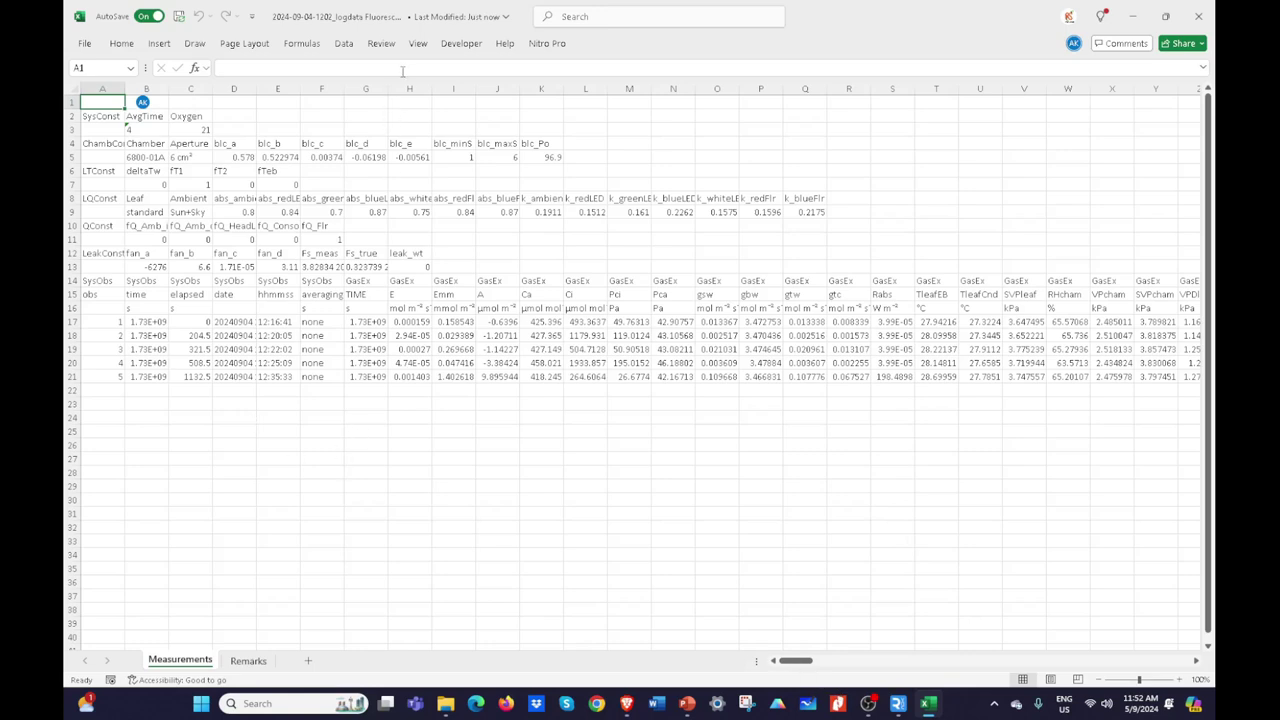
{"action": "left_click", "coordinate": [383, 22]}
{"action": "left_click", "coordinate": [708, 159]}
{"action": "left_click", "coordinate": [742, 511]}
{"action": "left_click_drag", "start_coordinate": [796, 666], "coordinate": [872, 662]}
{"action": "scroll", "coordinate": [857, 470], "scroll_direction": "up", "scroll_amount": 2, "text": "ctrl"}
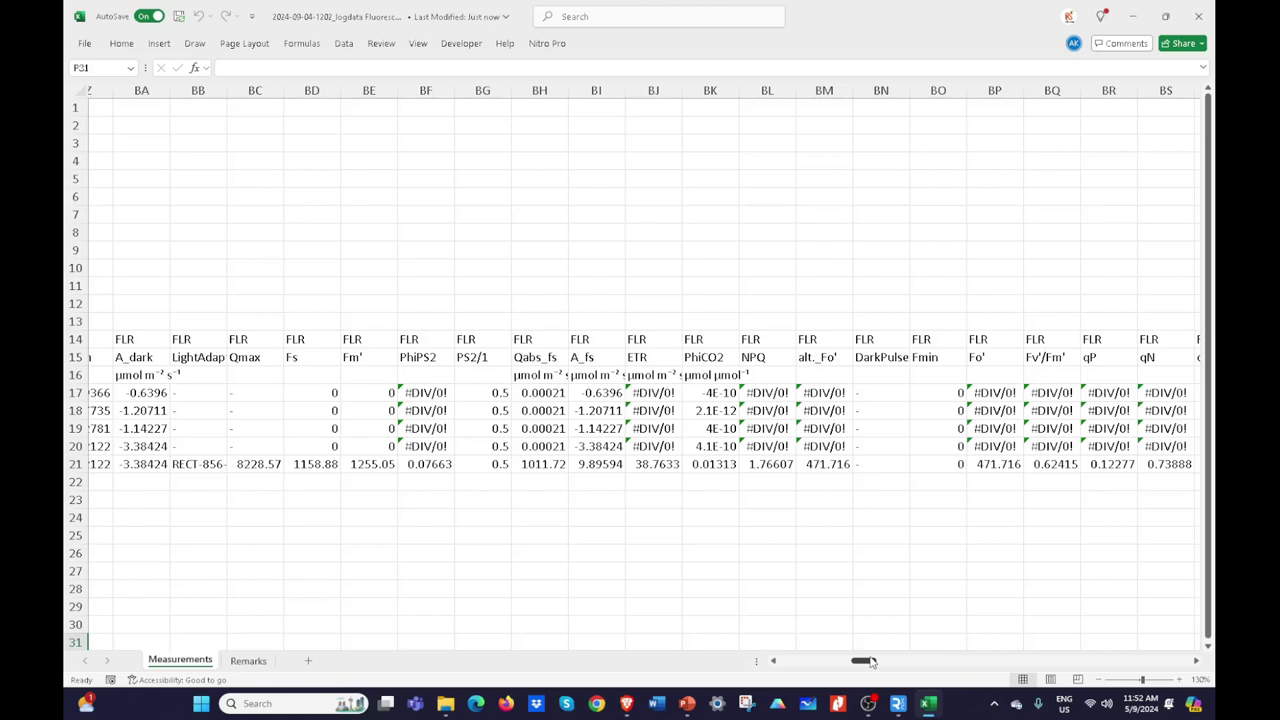
{"action": "left_click_drag", "start_coordinate": [872, 662], "coordinate": [798, 662]}
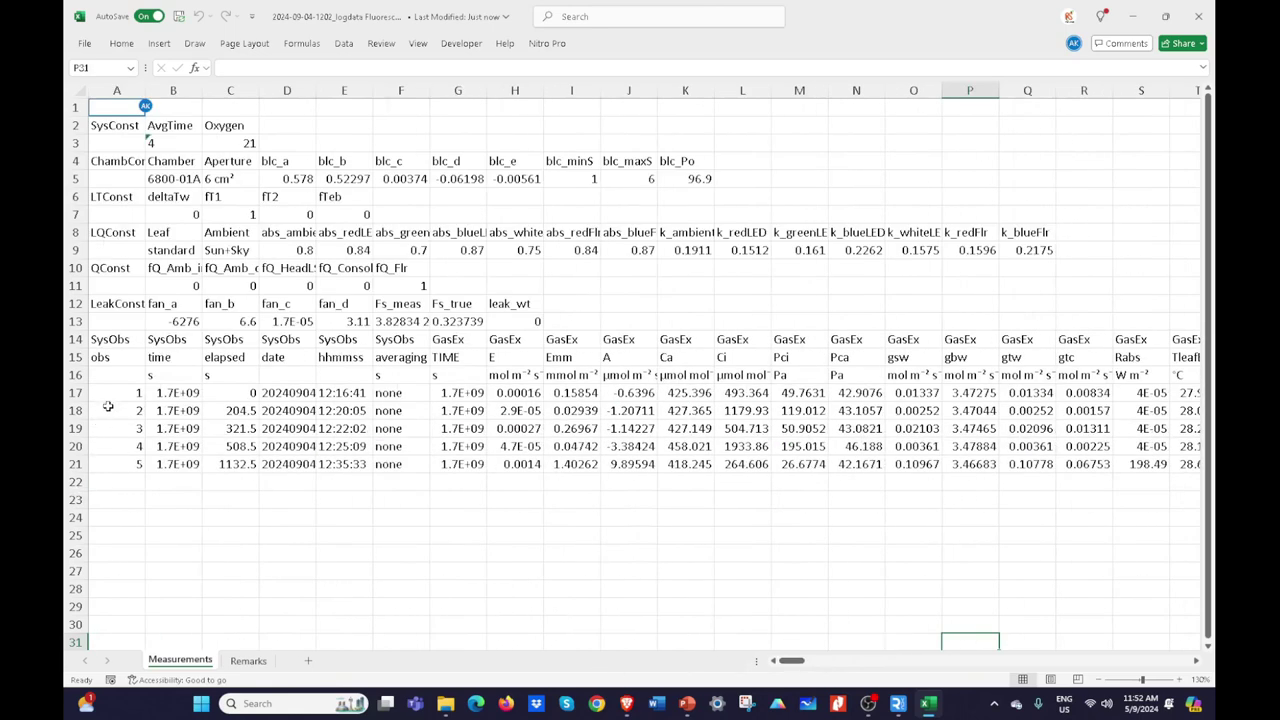
Step: Insert an empty column before column A in the Measurements sheet
{"action": "left_click", "coordinate": [115, 91]}
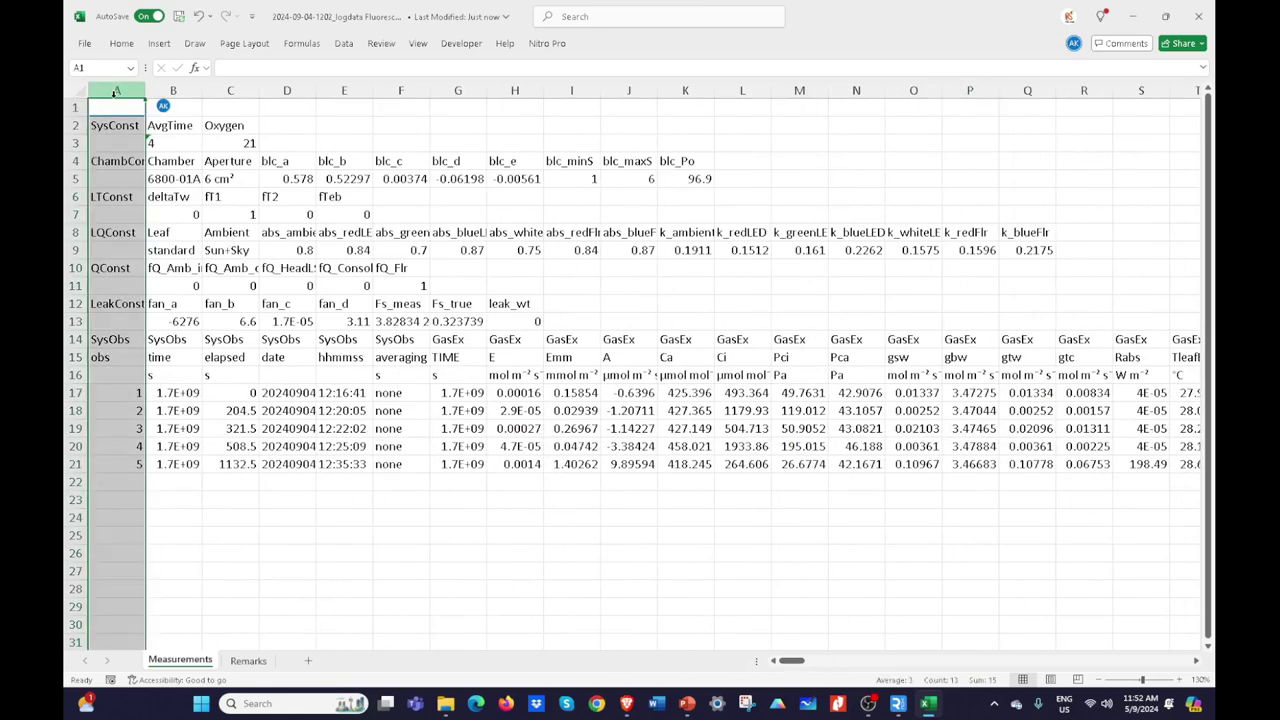
{"action": "right_click", "coordinate": [116, 94]}
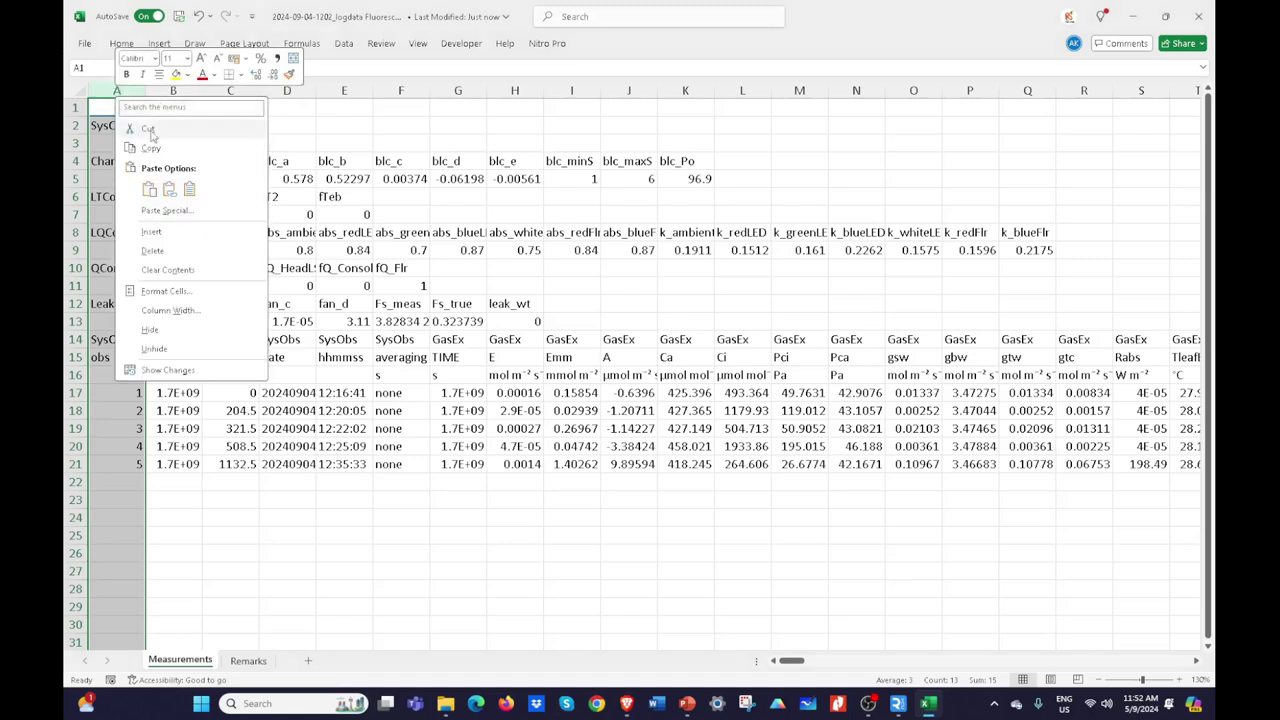
{"action": "left_click", "coordinate": [165, 232]}
Step: Enter the label "Corn FVfm" for observation 1 in cell A17
{"action": "left_click", "coordinate": [122, 392]}
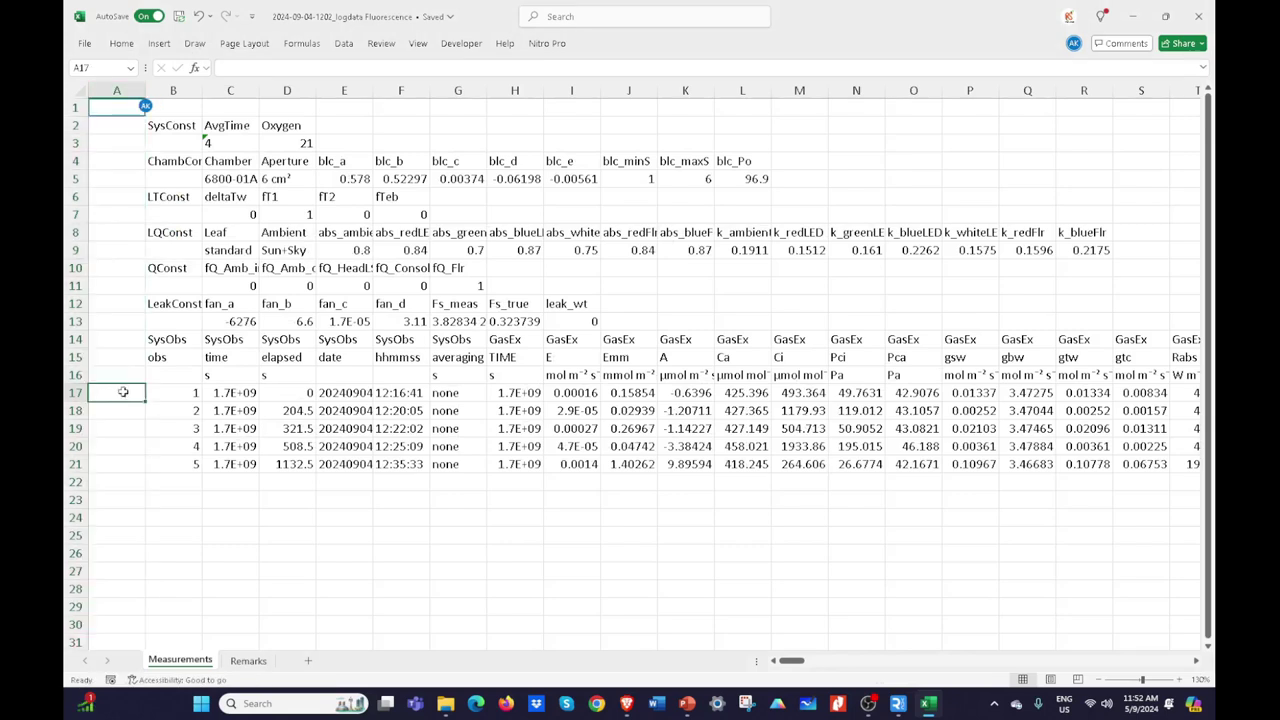
{"action": "key", "text": "Caps_Lock"}
{"action": "type", "text": "c"}
{"action": "key", "text": "BackSpace"}
{"action": "type", "text": "C"}
{"action": "key", "text": "Caps_Lock"}
{"action": "type", "text": "orn"}
{"action": "key", "text": "Caps_Lock"}
{"action": "type", "text": "FV"}
{"action": "key", "text": "Caps_Lock"}
{"action": "type", "text": "fm"}
{"action": "left_click", "coordinate": [120, 393]}
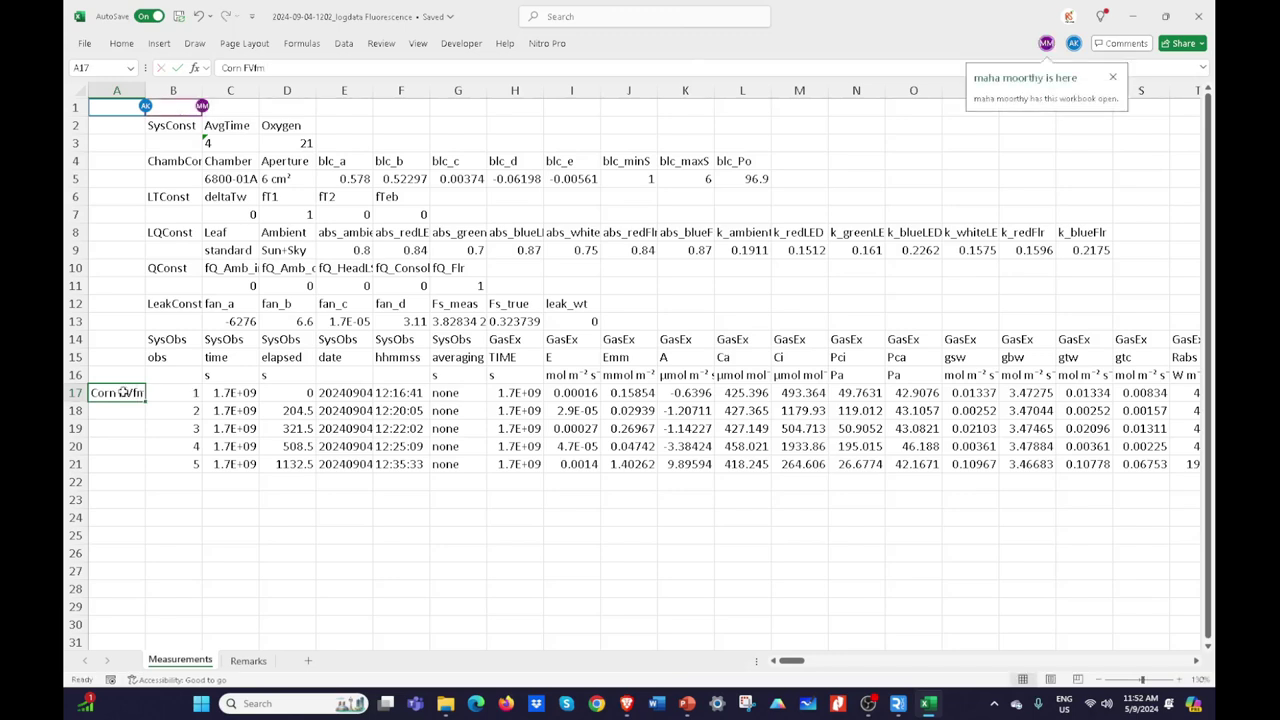
Step: Change the label in cell A17 to "Corn 1 FVfm"
{"action": "left_click", "coordinate": [101, 404]}
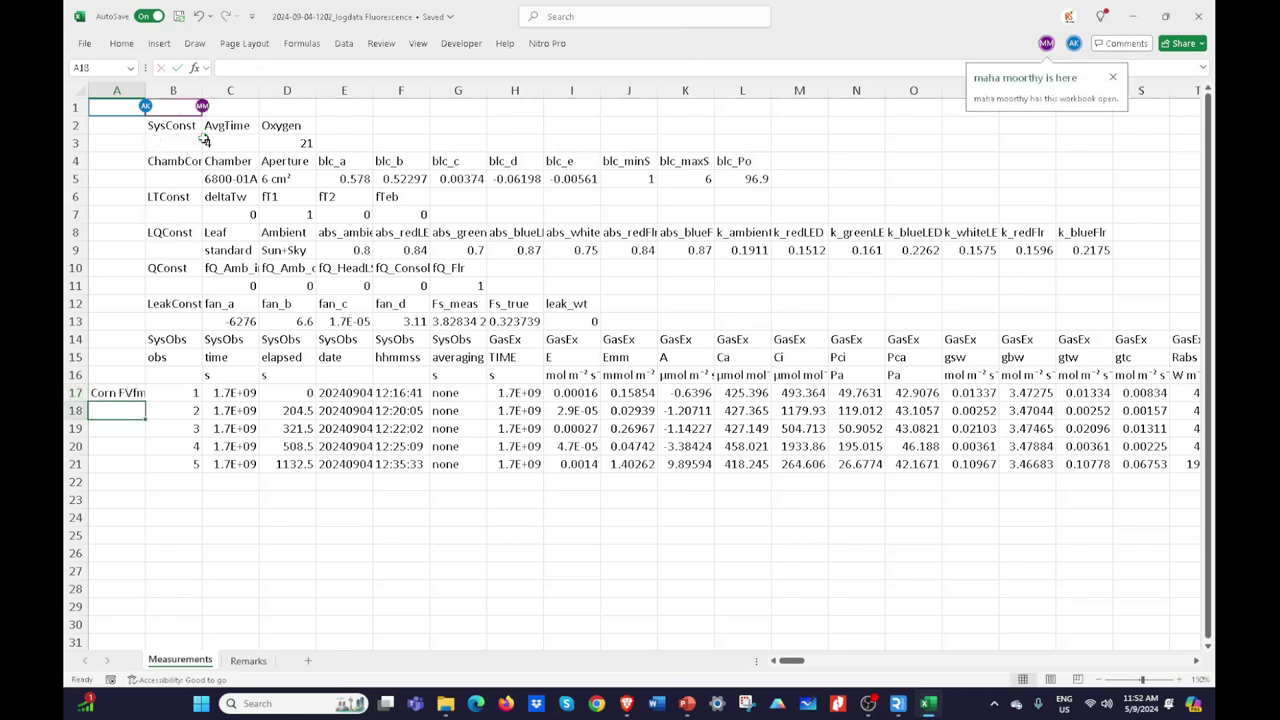
{"action": "left_click", "coordinate": [103, 393]}
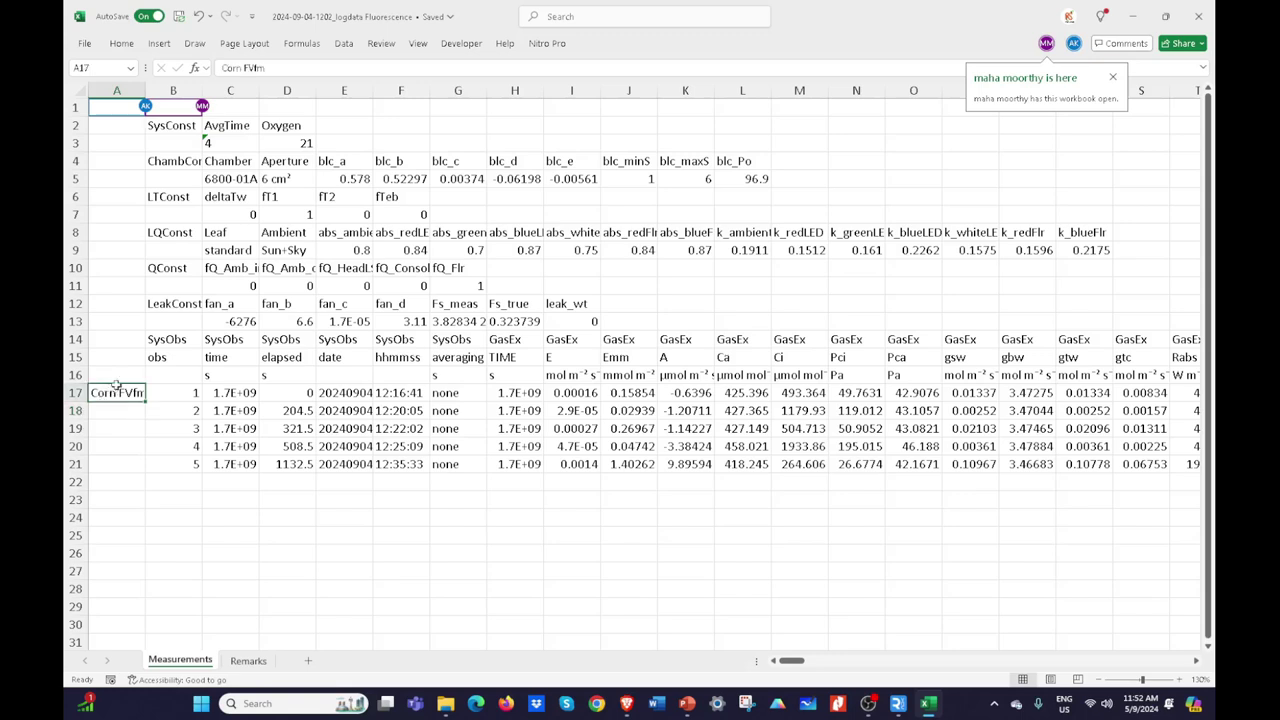
{"action": "left_click", "coordinate": [243, 67]}
{"action": "type", "text": "1"}
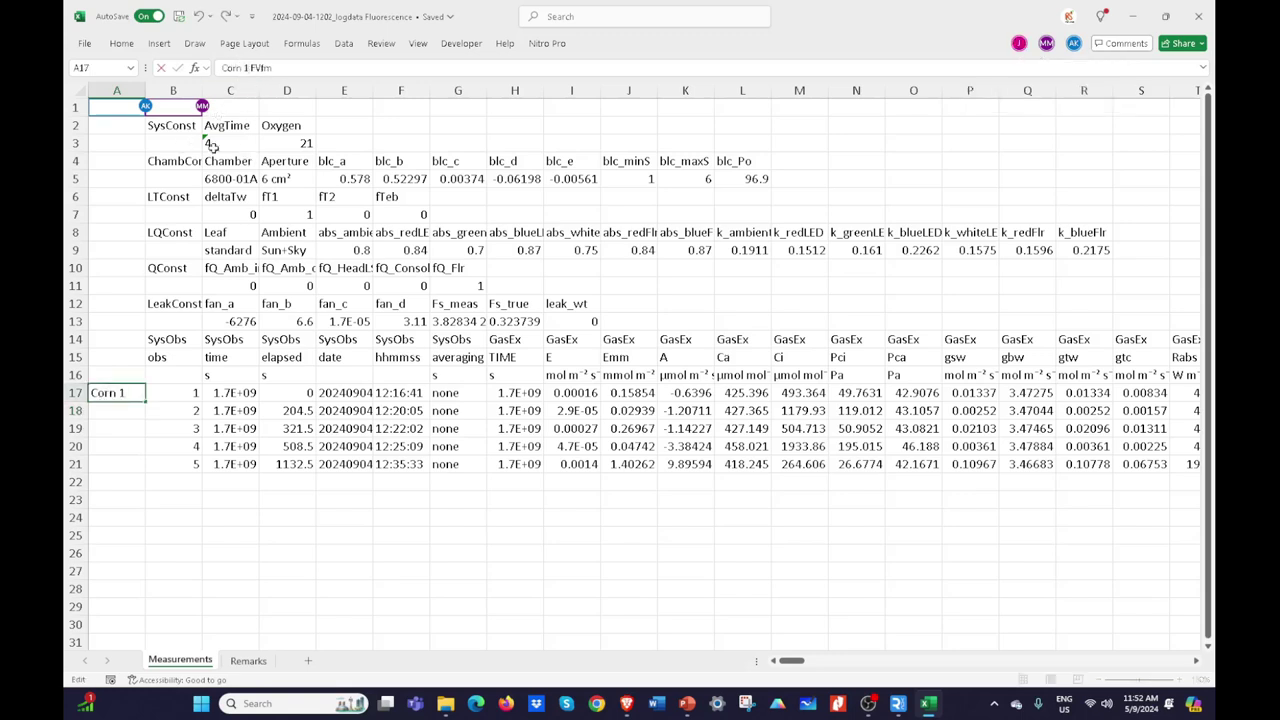
{"action": "key", "text": "Return"}
Step: Label observation 2 as "Corn 2 FvFm" in cell A18
{"action": "key", "text": "Caps_Lock"}
{"action": "type", "text": "C"}
{"action": "key", "text": "Caps_Lock"}
{"action": "type", "text": "orn 2"}
{"action": "key", "text": "Caps_Lock"}
{"action": "type", "text": "F"}
{"action": "key", "text": "Caps_Lock"}
{"action": "type", "text": "vfm"}
{"action": "key", "text": "Caps_Lock"}
{"action": "key", "text": "BackSpace"}
{"action": "key", "text": "BackSpace"}
{"action": "type", "text": "F"}
{"action": "key", "text": "Caps_Lock"}
{"action": "type", "text": "m"}
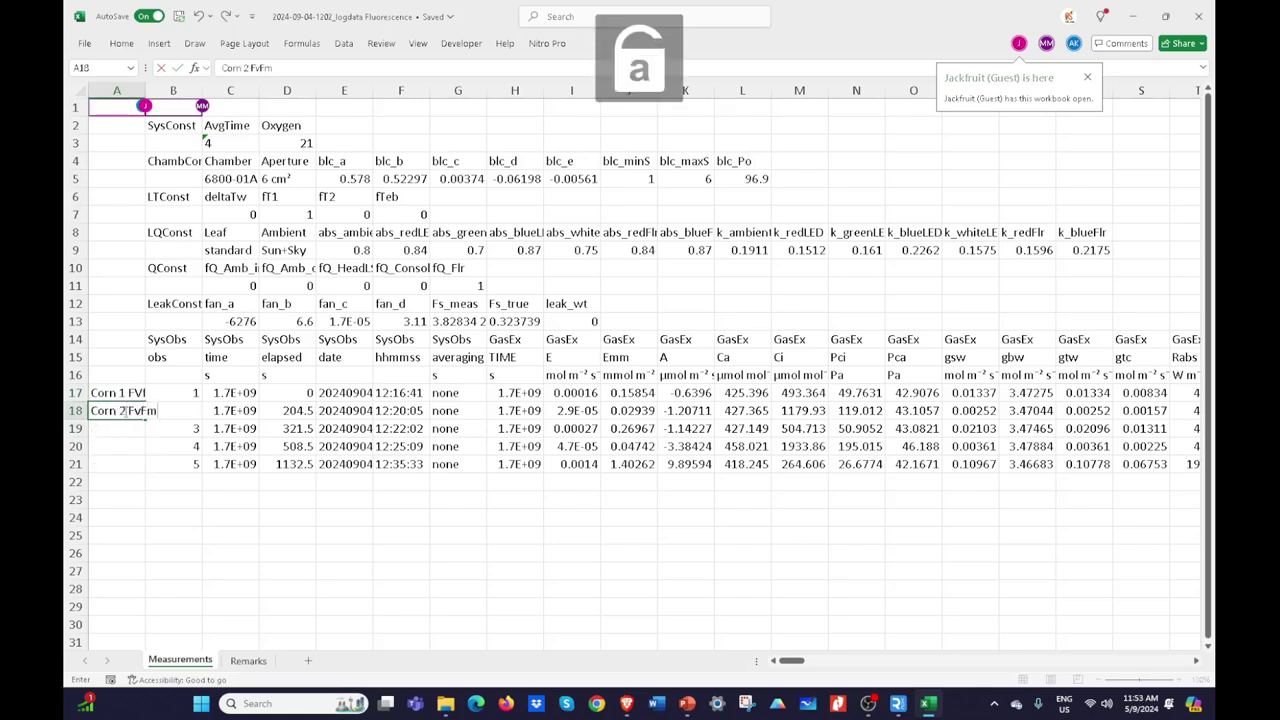
{"action": "key", "text": "Return"}
{"action": "key", "text": "Up"}
Step: Label observation 3 as "Corn 3 FvFm" in cell A19
{"action": "left_click", "coordinate": [128, 423]}
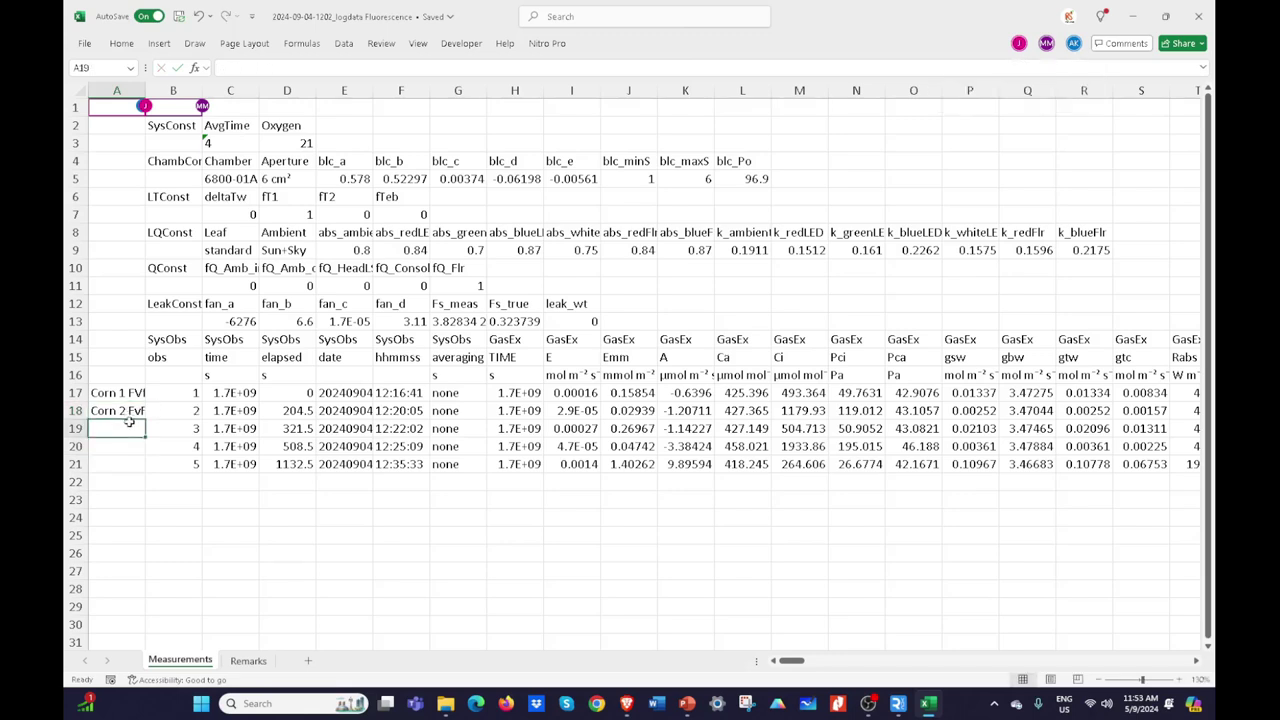
{"action": "key", "text": "Caps_Lock"}
{"action": "type", "text": "C"}
{"action": "key", "text": "Caps_Lock"}
{"action": "type", "text": "orn 3"}
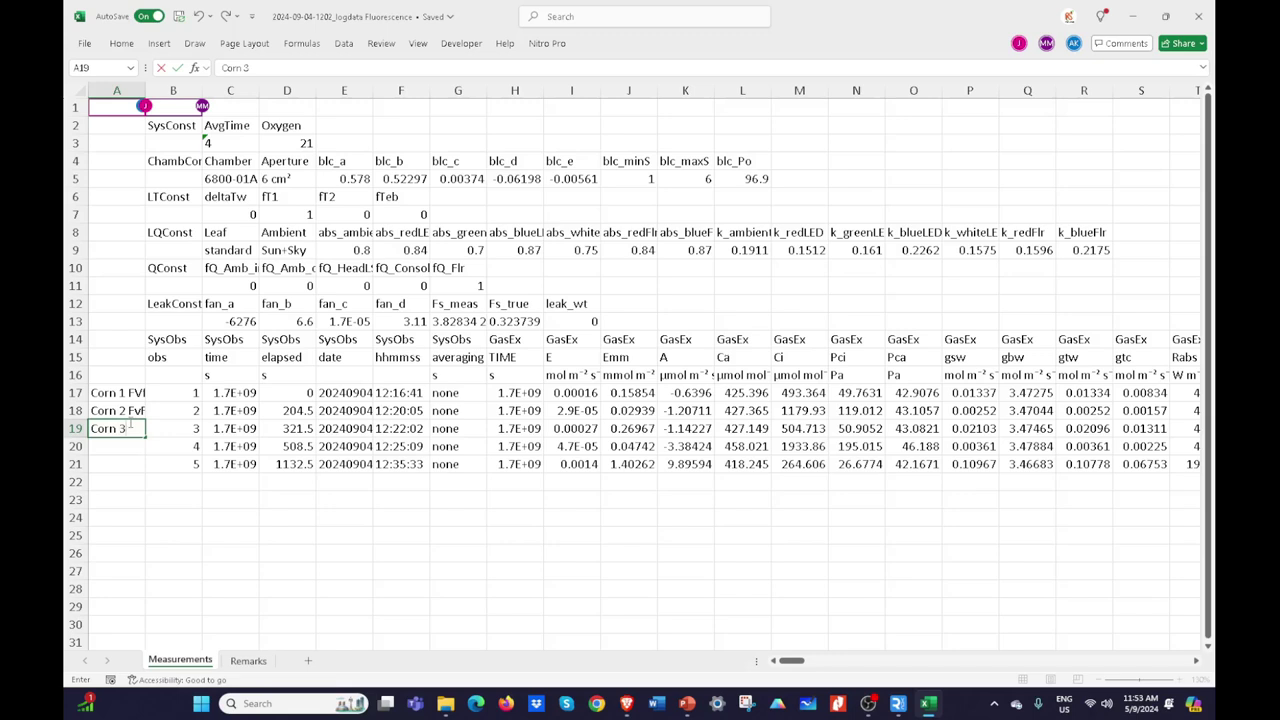
{"action": "type", "text": "FvFm"}
{"action": "key", "text": "Caps_Lock"}
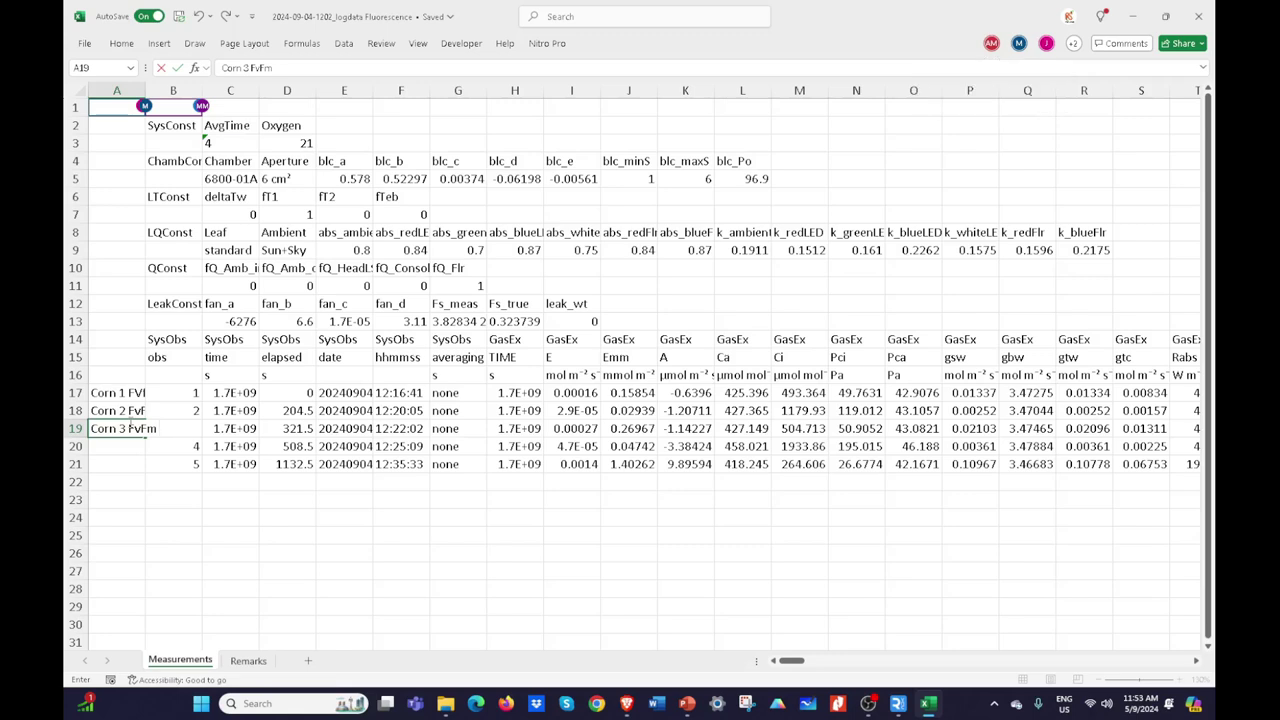
{"action": "key", "text": "Return"}
Step: Label observation 4 as "Senduduk FvFm" in cell A20
{"action": "type", "text": "S"}
{"action": "key", "text": "Caps_Lock"}
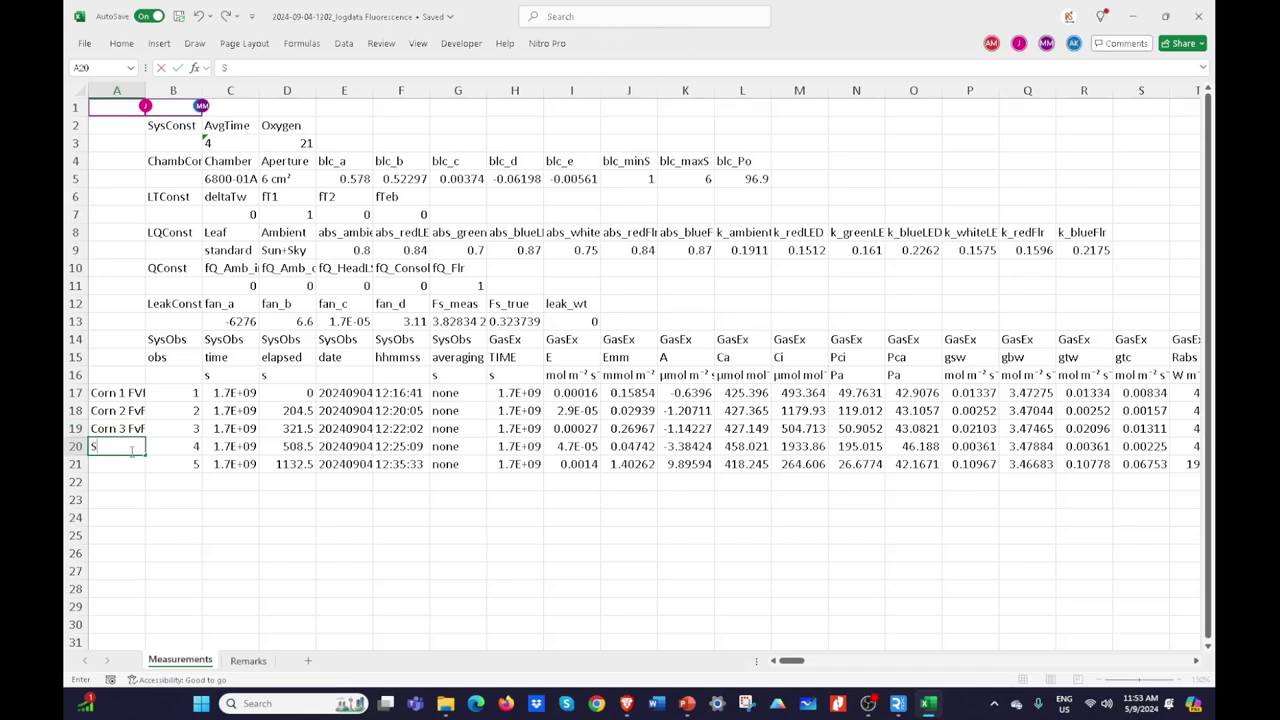
{"action": "type", "text": "enduduk FvFm"}
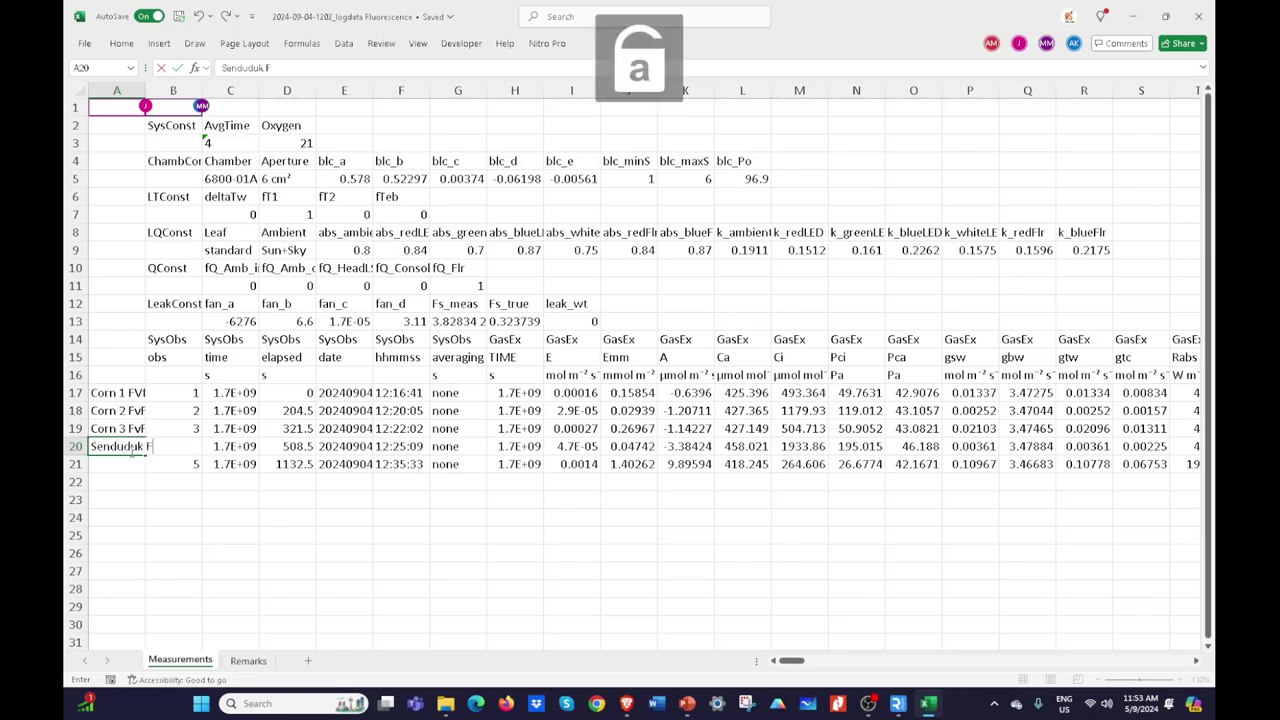
Step: Label observation 5 as "Senduduk PhiPS2" in cell A21
{"action": "double_click", "coordinate": [126, 464]}
{"action": "key", "text": "Caps_Lock"}
{"action": "key", "text": "Caps_Lock"}
{"action": "type", "text": "Senduduk FvFm"}
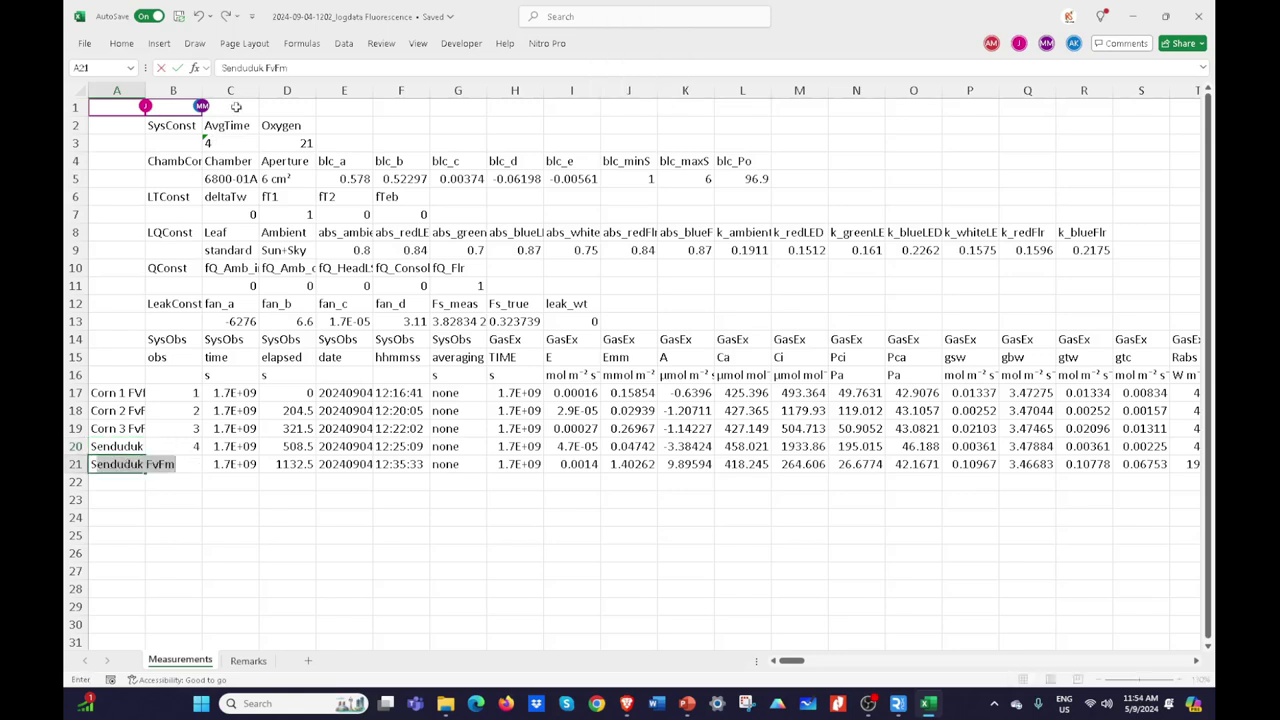
{"action": "left_click", "coordinate": [291, 68]}
{"action": "key", "text": "BackSpace"}
{"action": "key", "text": "BackSpace"}
{"action": "key", "text": "BackSpace"}
{"action": "key", "text": "BackSpace"}
{"action": "key", "text": "BackSpace"}
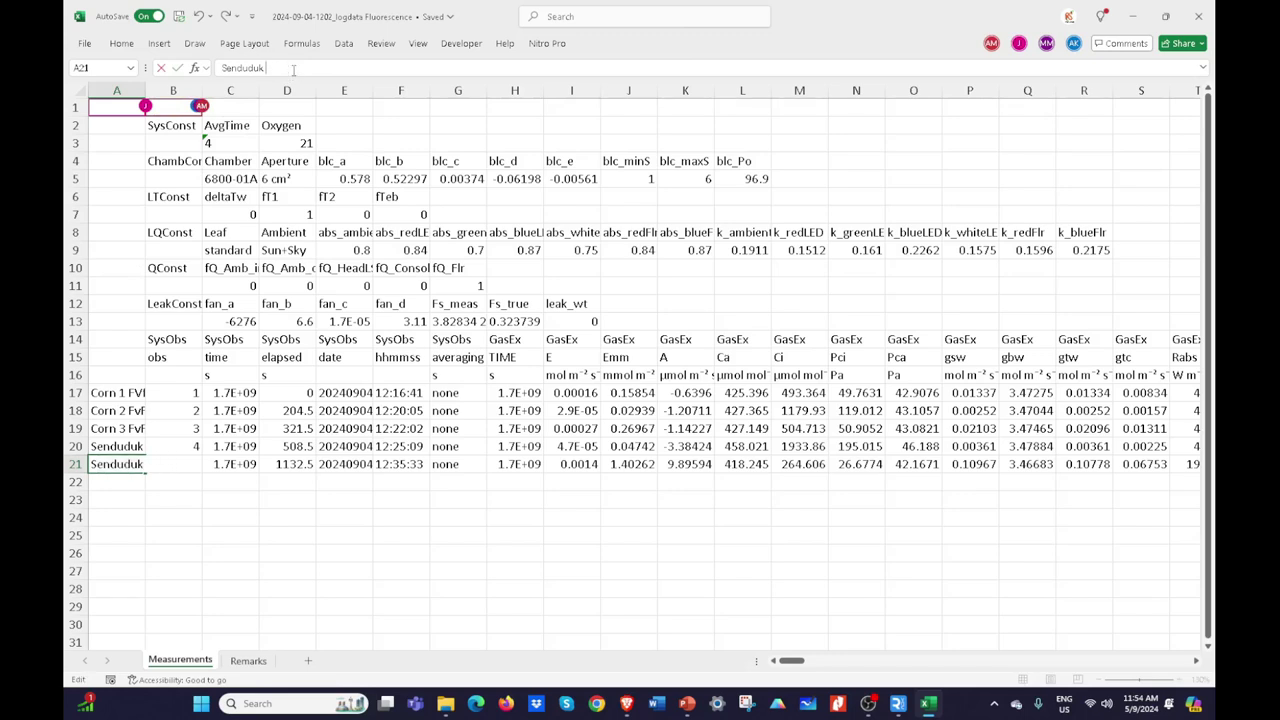
{"action": "key", "text": "Caps_Lock"}
{"action": "type", "text": "P"}
{"action": "key", "text": "Caps_Lock"}
{"action": "type", "text": "hi"}
{"action": "key", "text": "Caps_Lock"}
{"action": "type", "text": "PS2"}
{"action": "key", "text": "Caps_Lock"}
{"action": "left_click", "coordinate": [193, 550]}
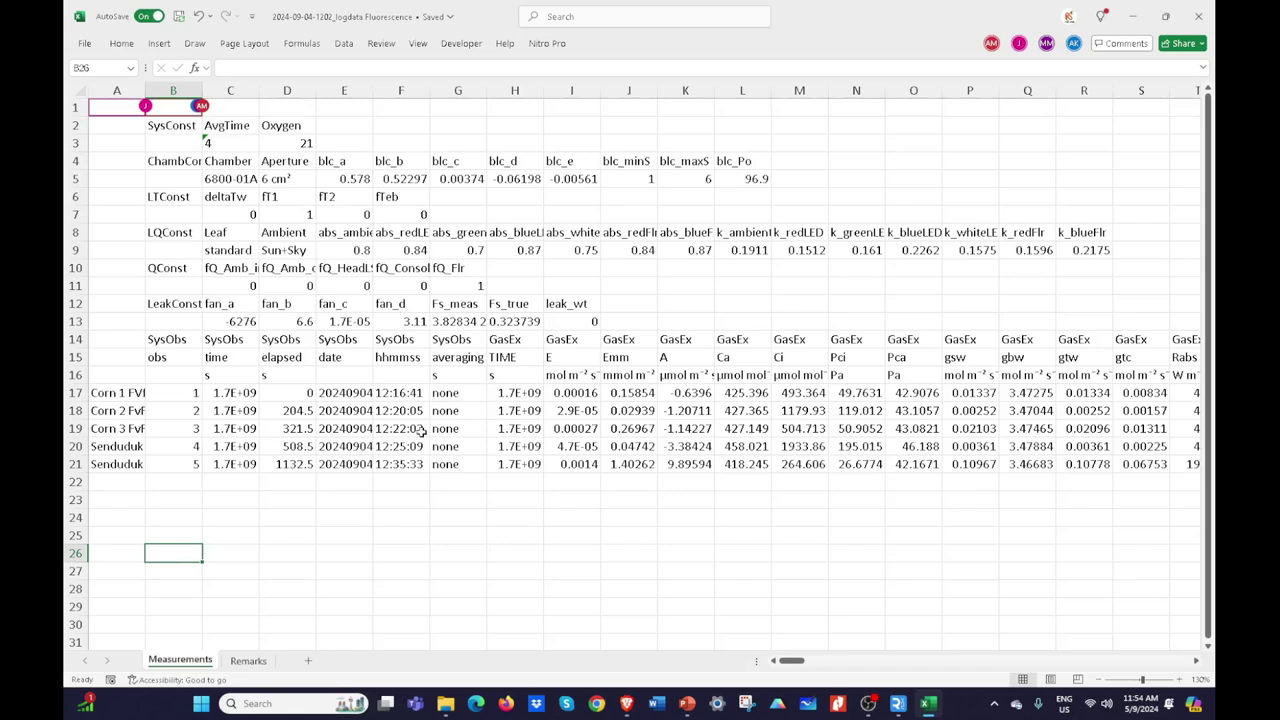
Step: Wrap the text in column A so the sample labels fit within the column width
{"action": "left_click", "coordinate": [118, 88]}
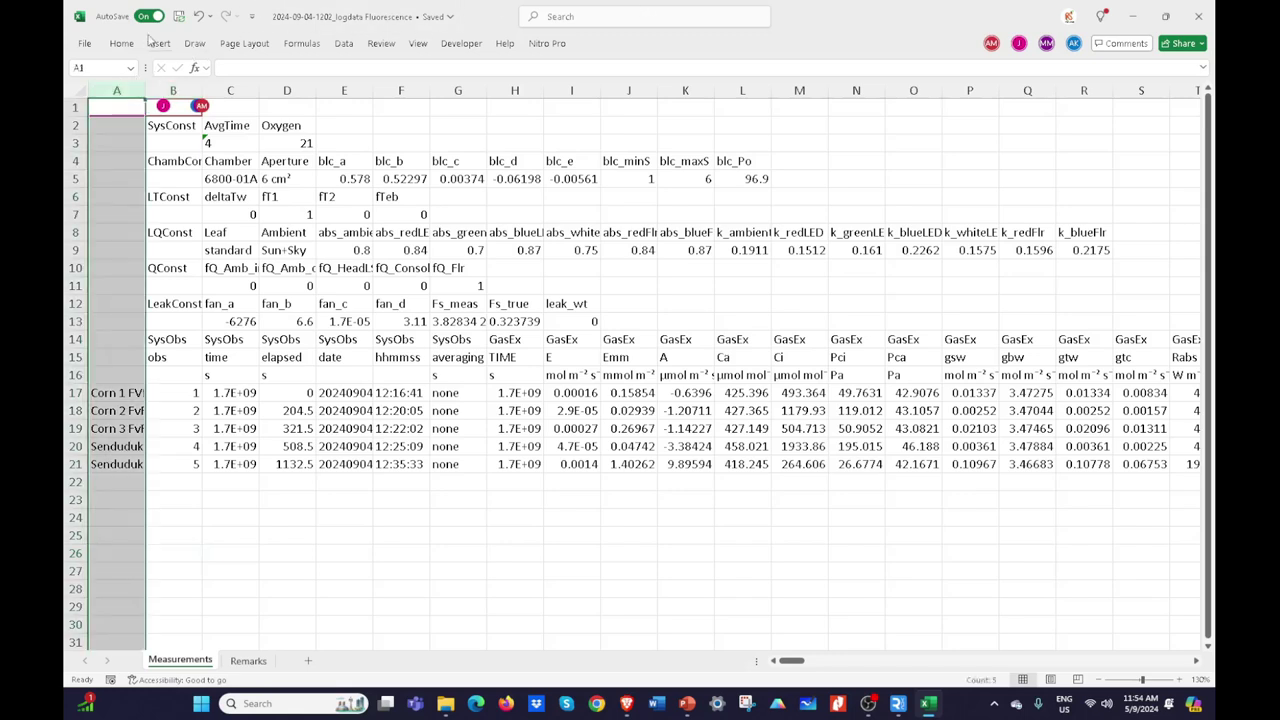
{"action": "left_click", "coordinate": [121, 44]}
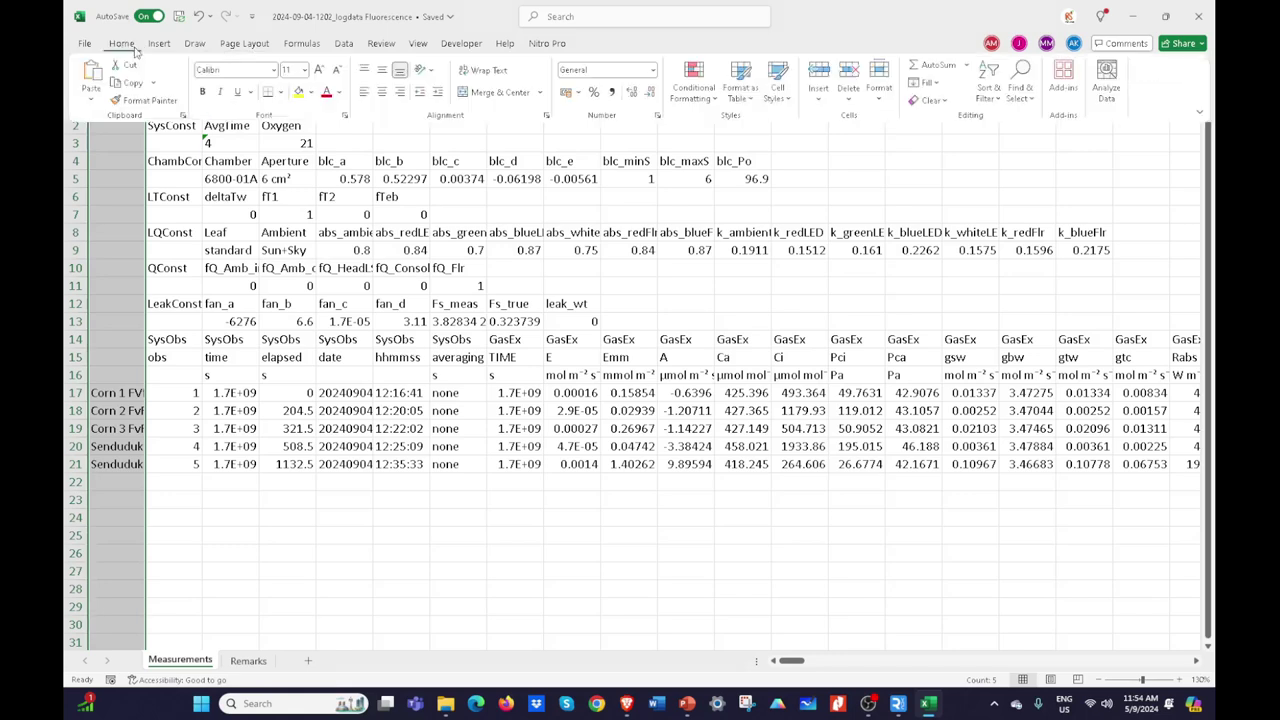
{"action": "left_click", "coordinate": [485, 70]}
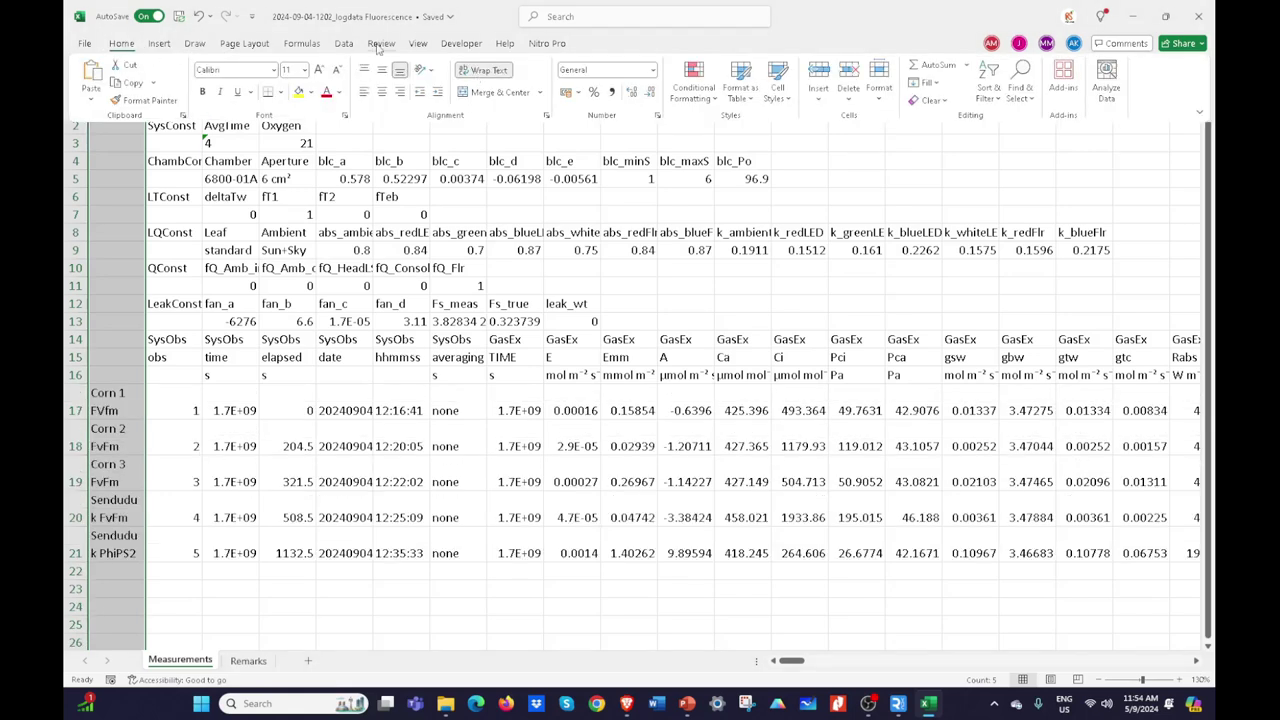
Step: Freeze the first column so the sample labels stay in view across the worksheet
{"action": "left_click", "coordinate": [420, 44]}
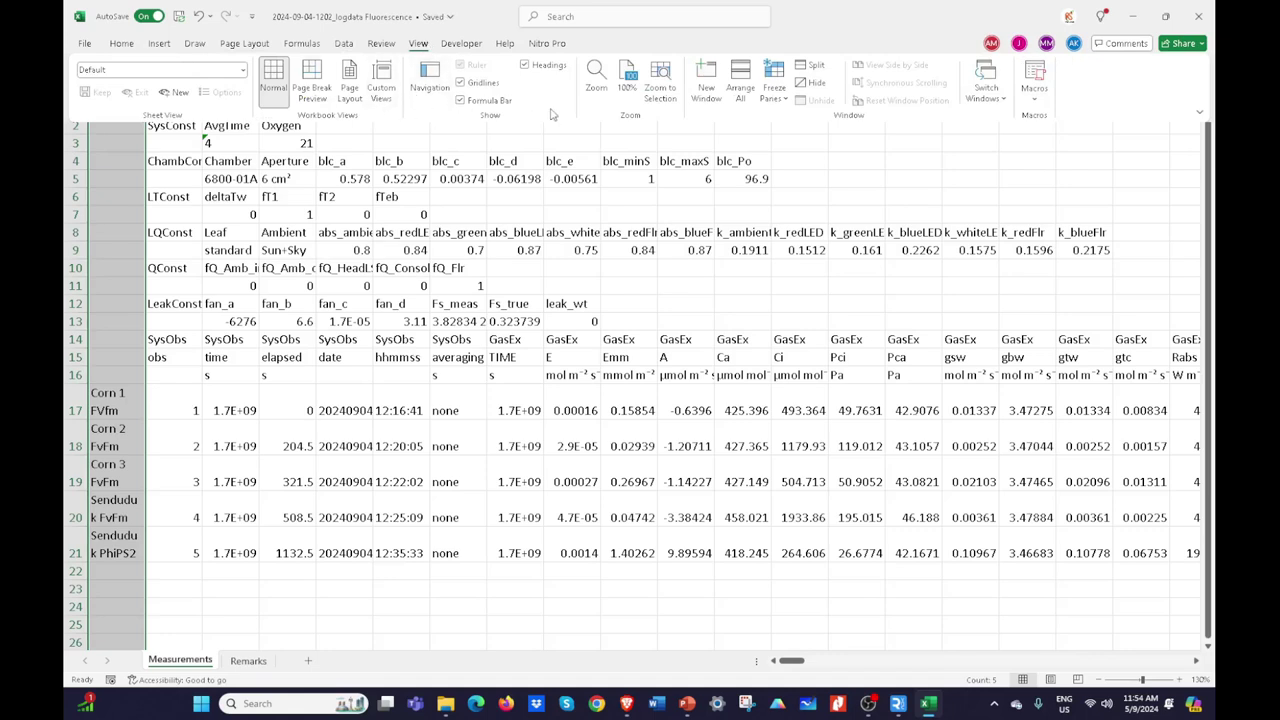
{"action": "left_click", "coordinate": [780, 100]}
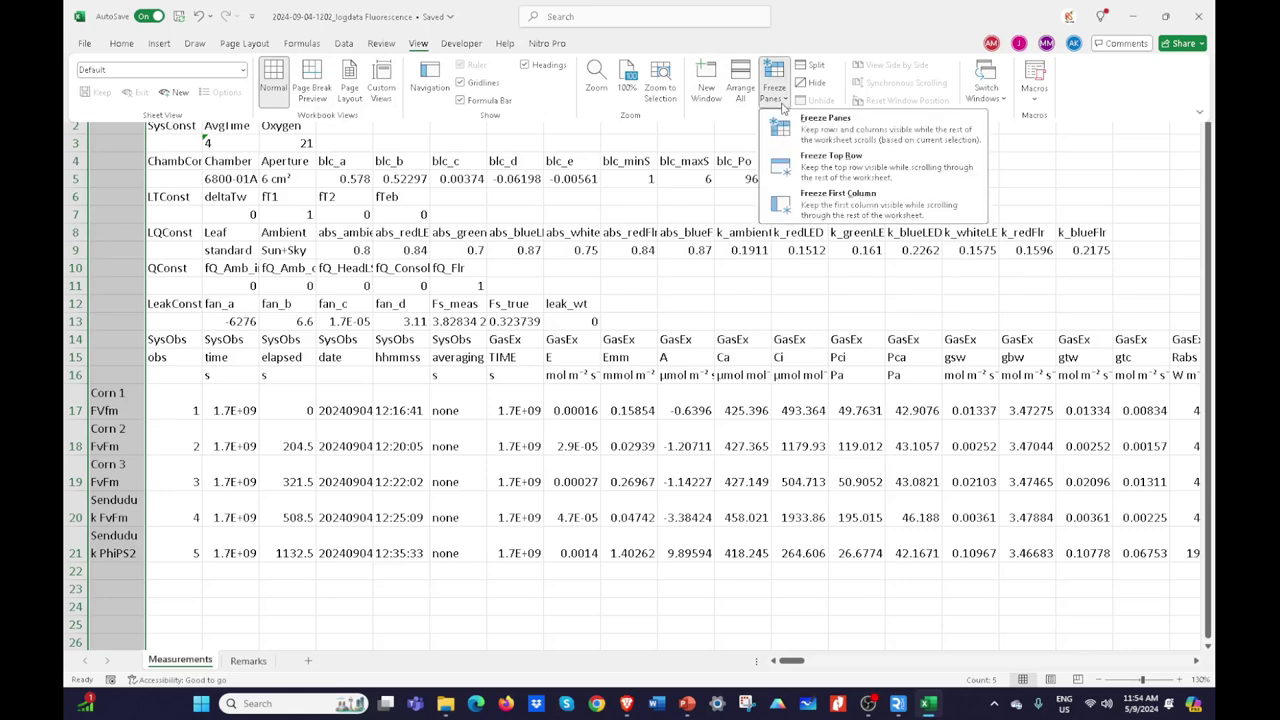
{"action": "left_click", "coordinate": [855, 203]}
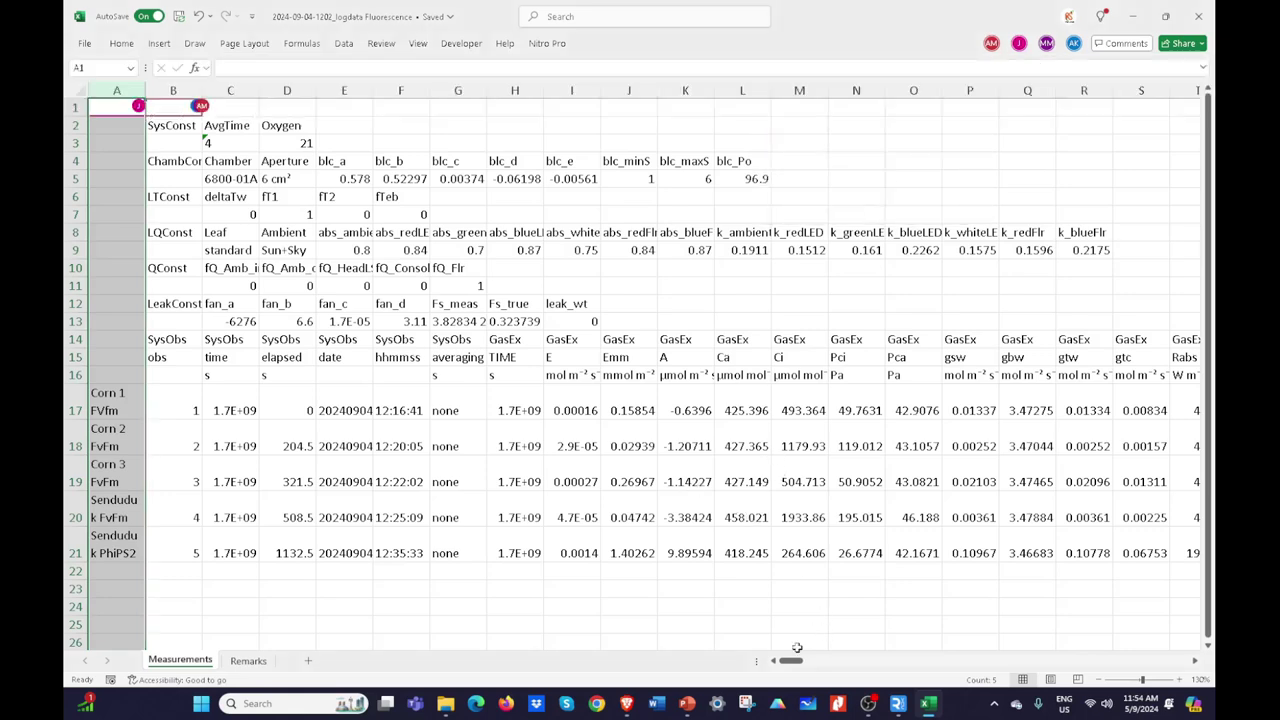
Step: Fill the three corn rows, 17 to 19, with blue
{"action": "left_click_drag", "start_coordinate": [804, 664], "coordinate": [868, 670]}
{"action": "left_click_drag", "start_coordinate": [64, 402], "coordinate": [75, 478]}
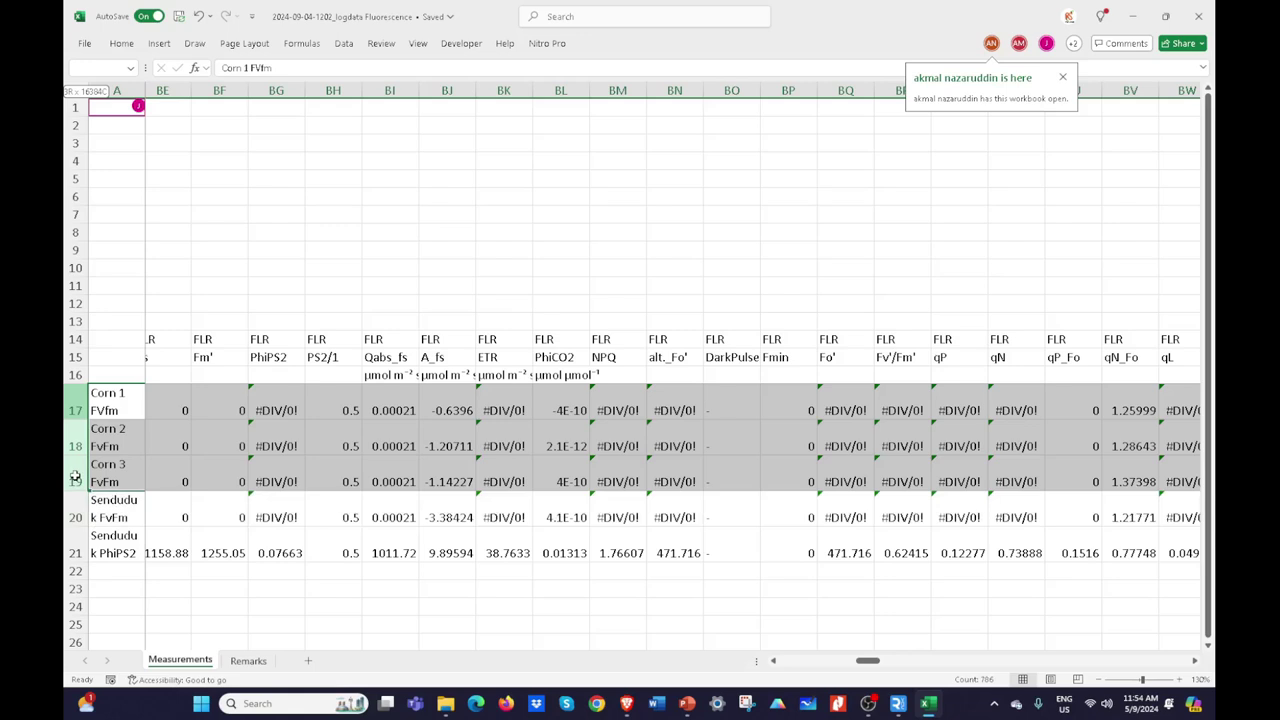
{"action": "left_click_drag", "start_coordinate": [75, 478], "coordinate": [75, 478]}
{"action": "left_click", "coordinate": [124, 45]}
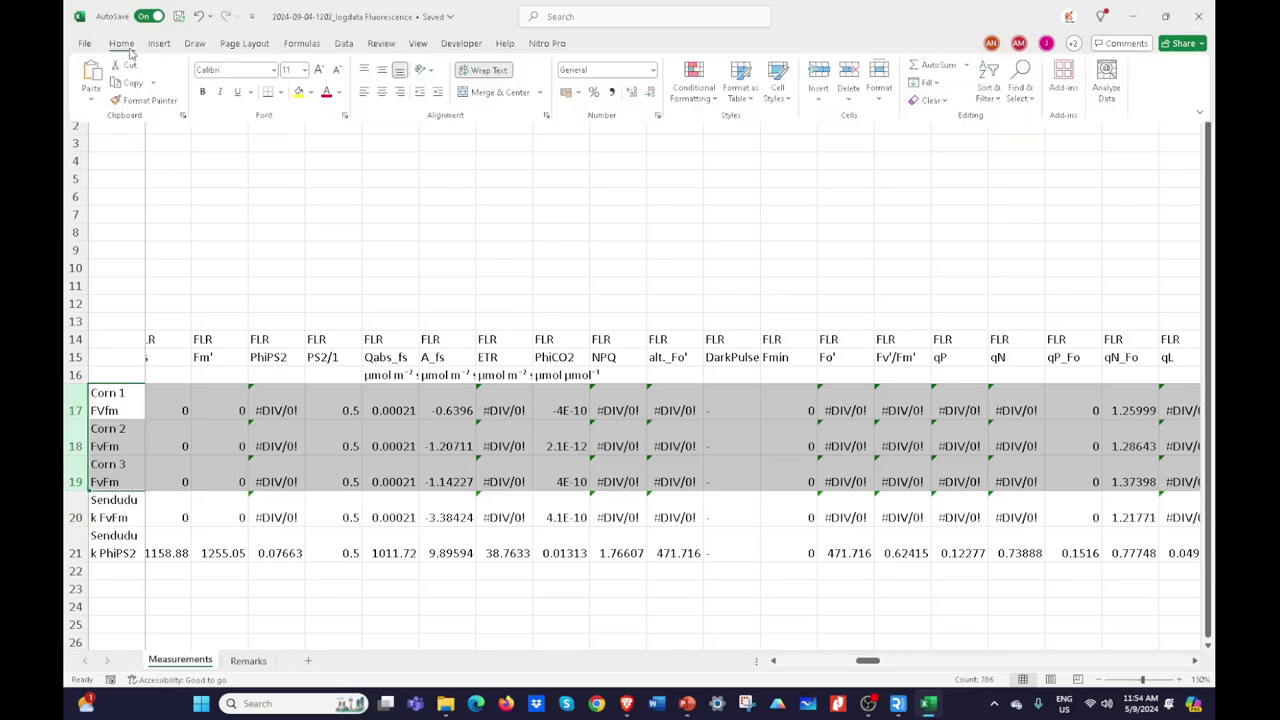
{"action": "left_click", "coordinate": [311, 93]}
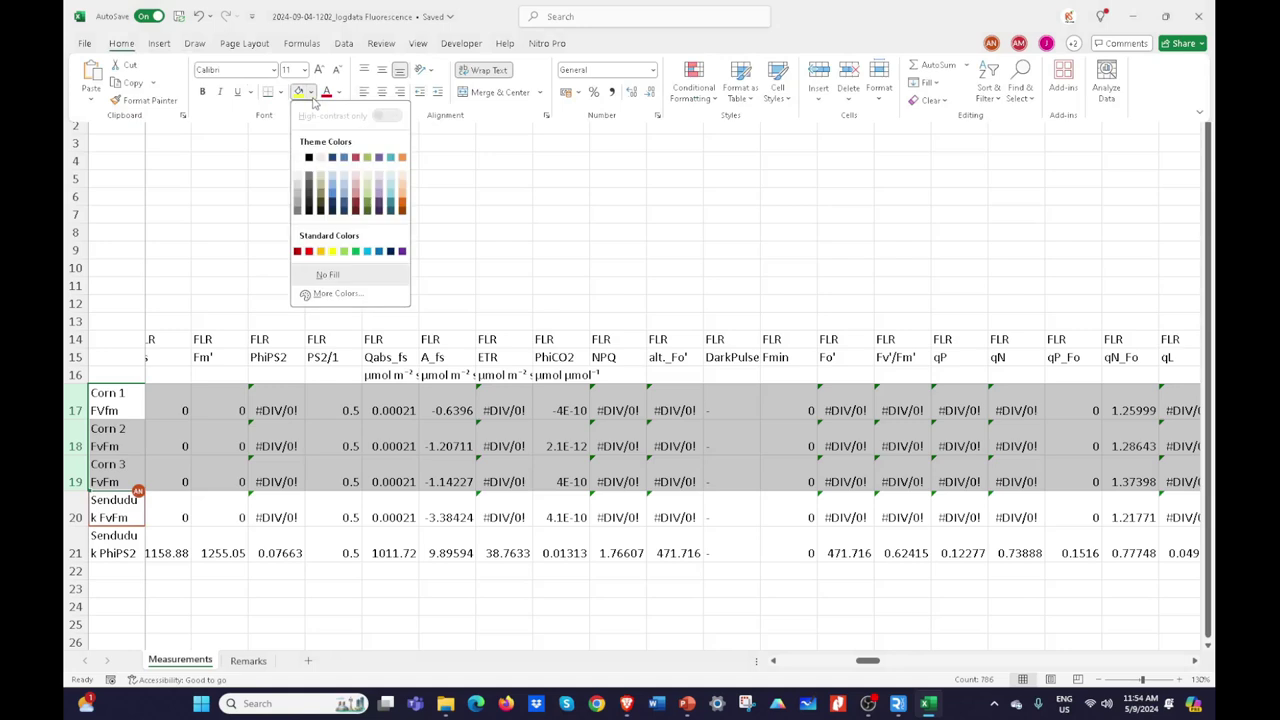
{"action": "left_click", "coordinate": [341, 162]}
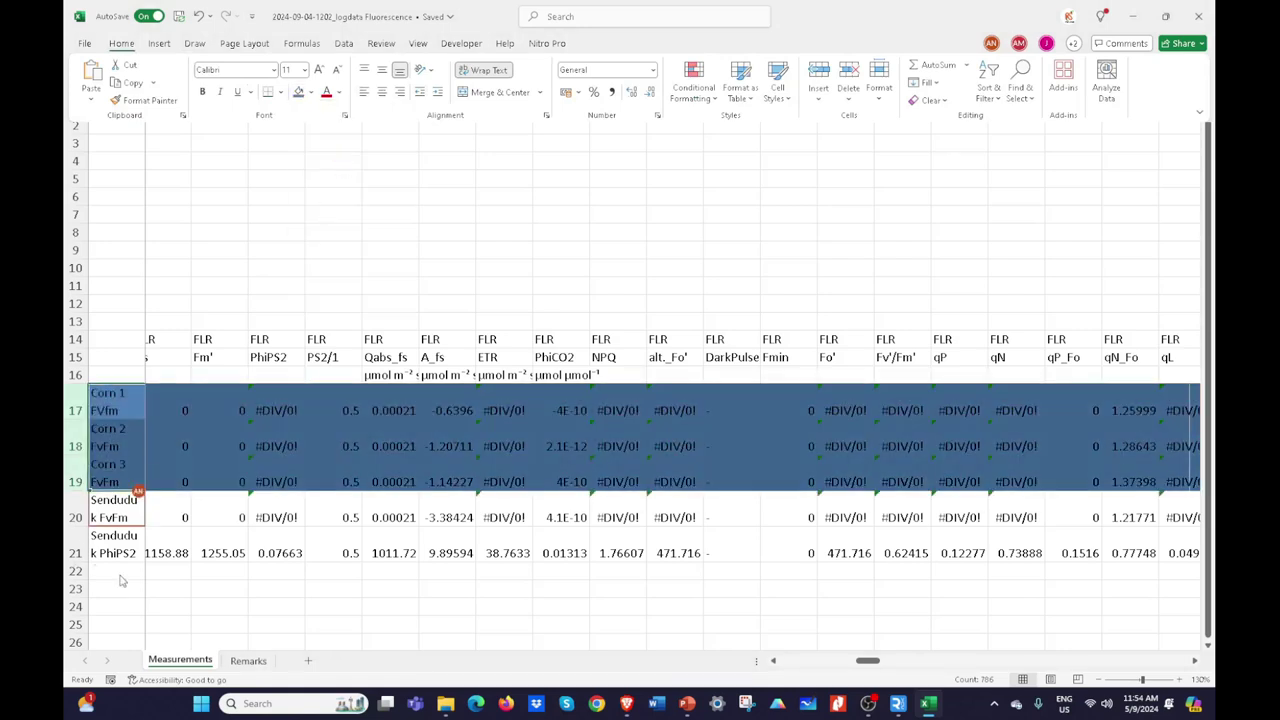
Step: Fill the two Senduduk rows, 20 and 21, with yellow
{"action": "left_click", "coordinate": [75, 517]}
{"action": "left_click_drag", "start_coordinate": [75, 517], "coordinate": [75, 548]}
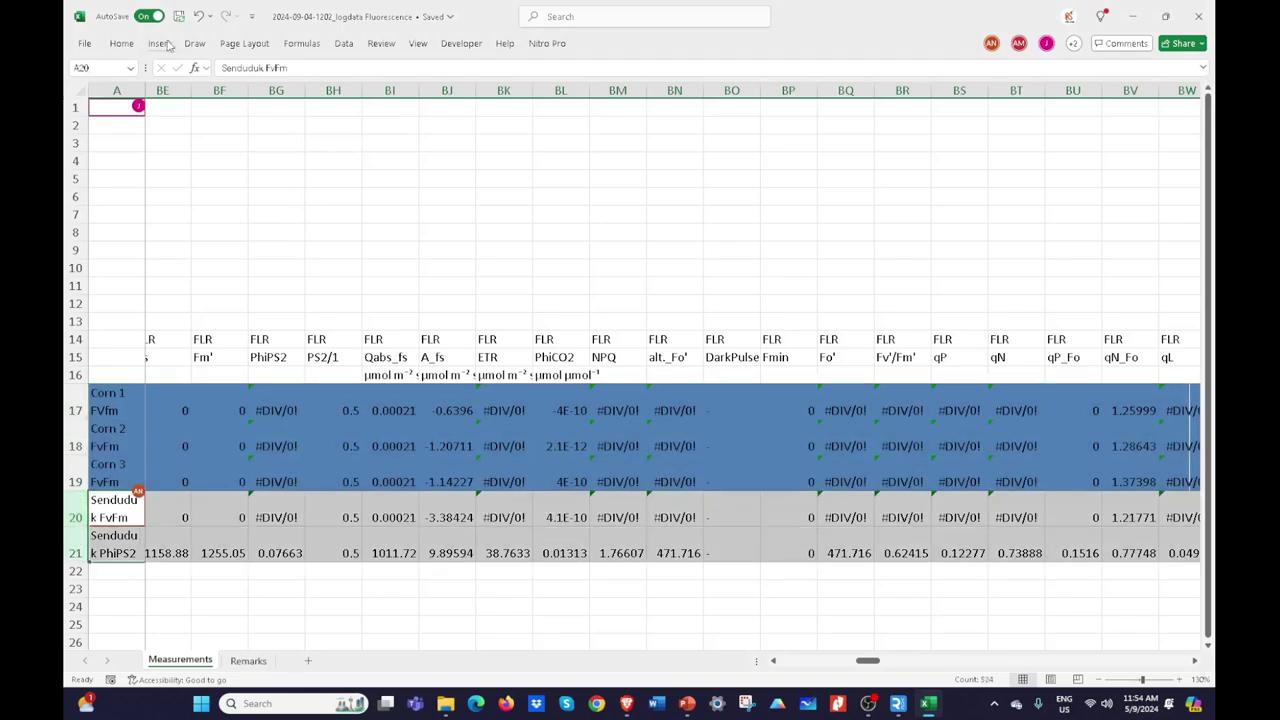
{"action": "left_click", "coordinate": [152, 46]}
{"action": "left_click", "coordinate": [121, 43]}
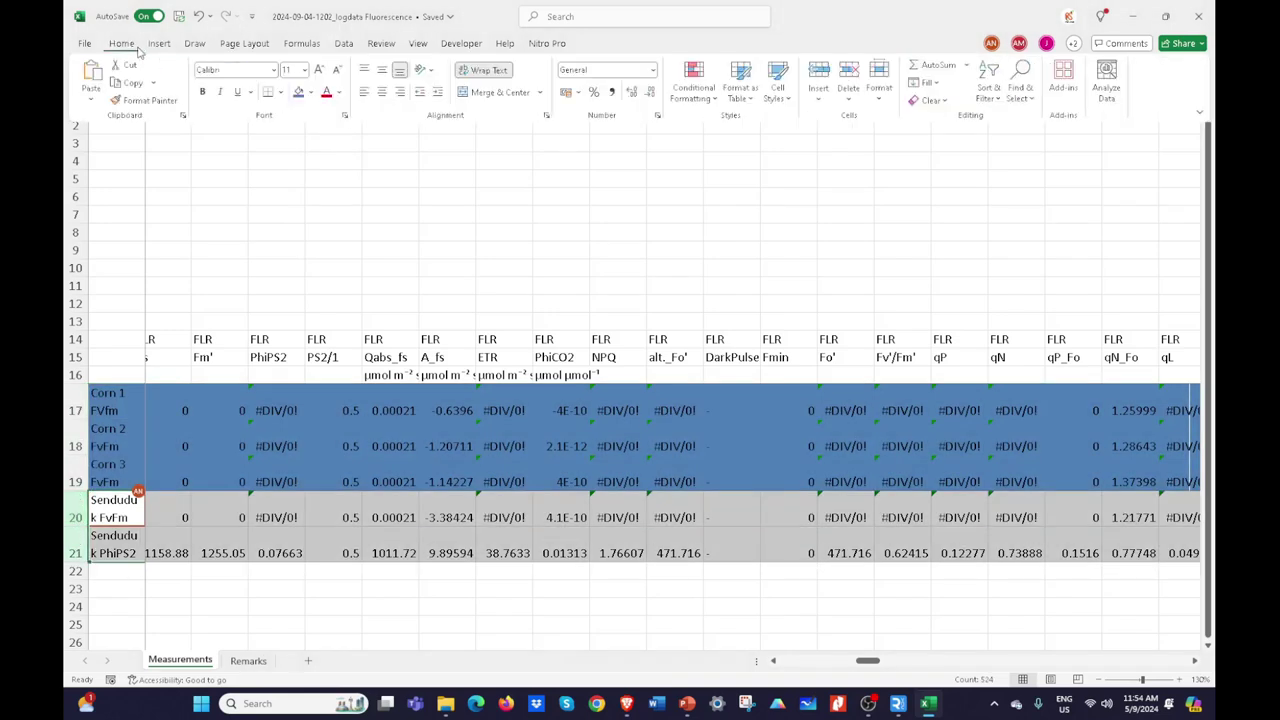
{"action": "scroll", "coordinate": [250, 250], "scroll_direction": "left", "scroll_amount": 10}
{"action": "left_click", "coordinate": [310, 92]}
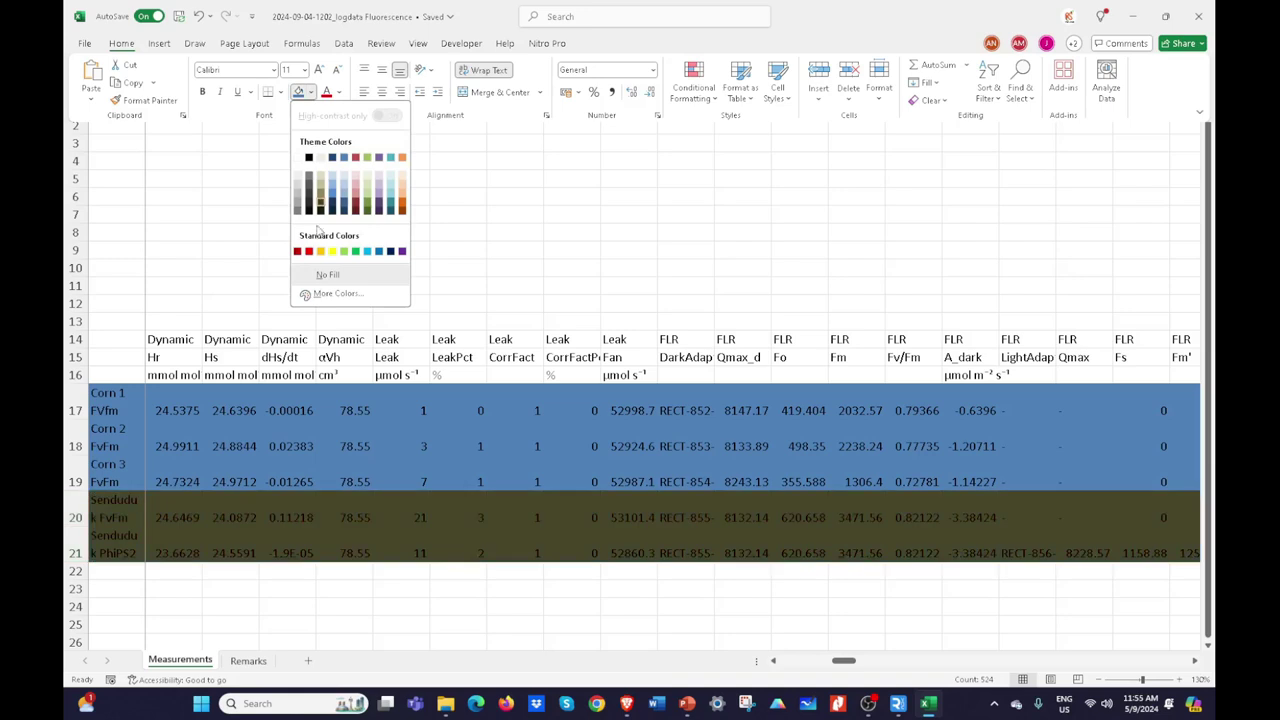
{"action": "left_click", "coordinate": [333, 253]}
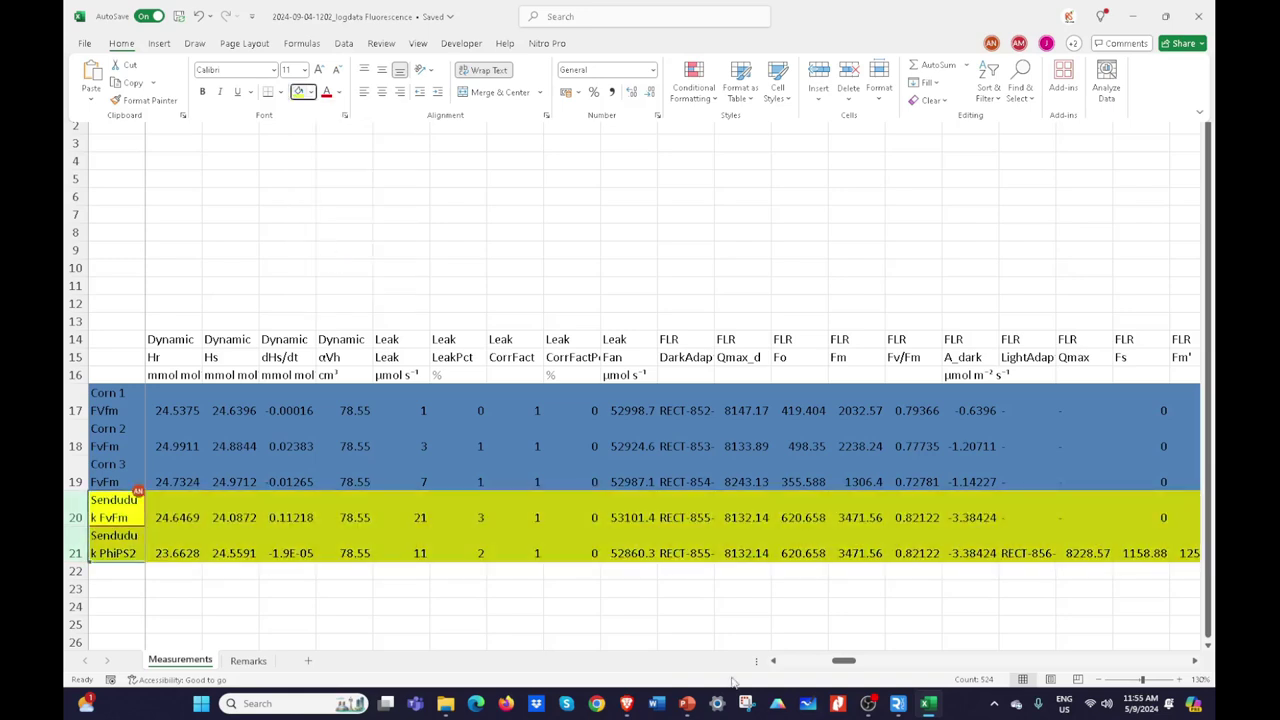
Step: Examine the Fv/Fm values of the three corn samples in column BA
{"action": "mouse_move", "coordinate": [845, 662]}
{"action": "left_mouse_down"}
{"action": "mouse_move", "coordinate": [866, 665]}
{"action": "mouse_move", "coordinate": [855, 662]}
{"action": "left_mouse_up"}
{"action": "left_click", "coordinate": [386, 289]}
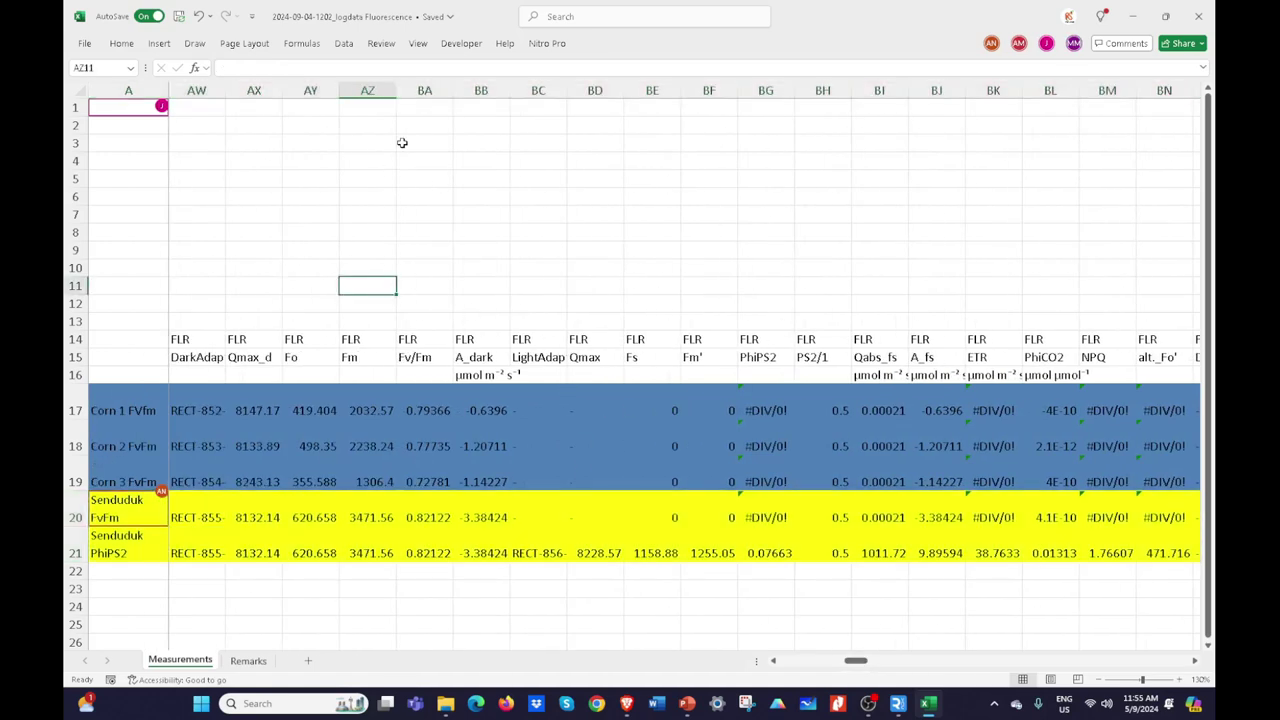
{"action": "left_click", "coordinate": [424, 90]}
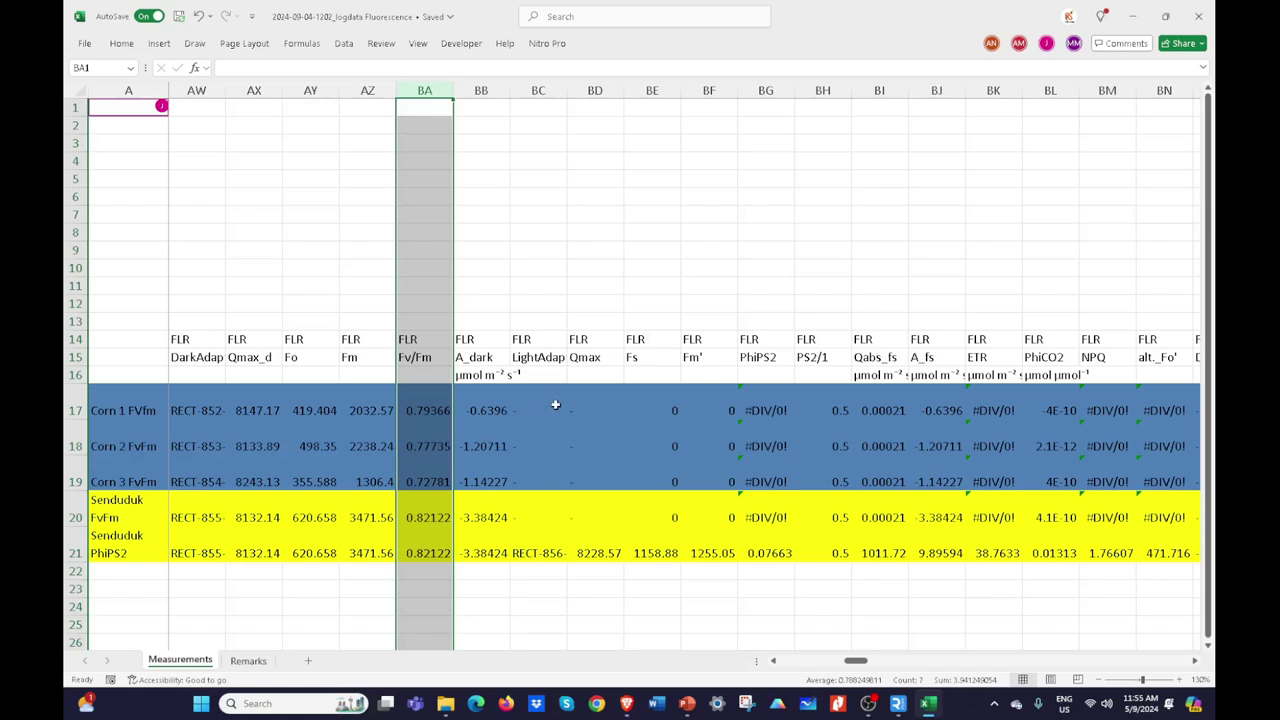
{"action": "left_click", "coordinate": [571, 471]}
{"action": "left_click_drag", "start_coordinate": [411, 410], "coordinate": [424, 466]}
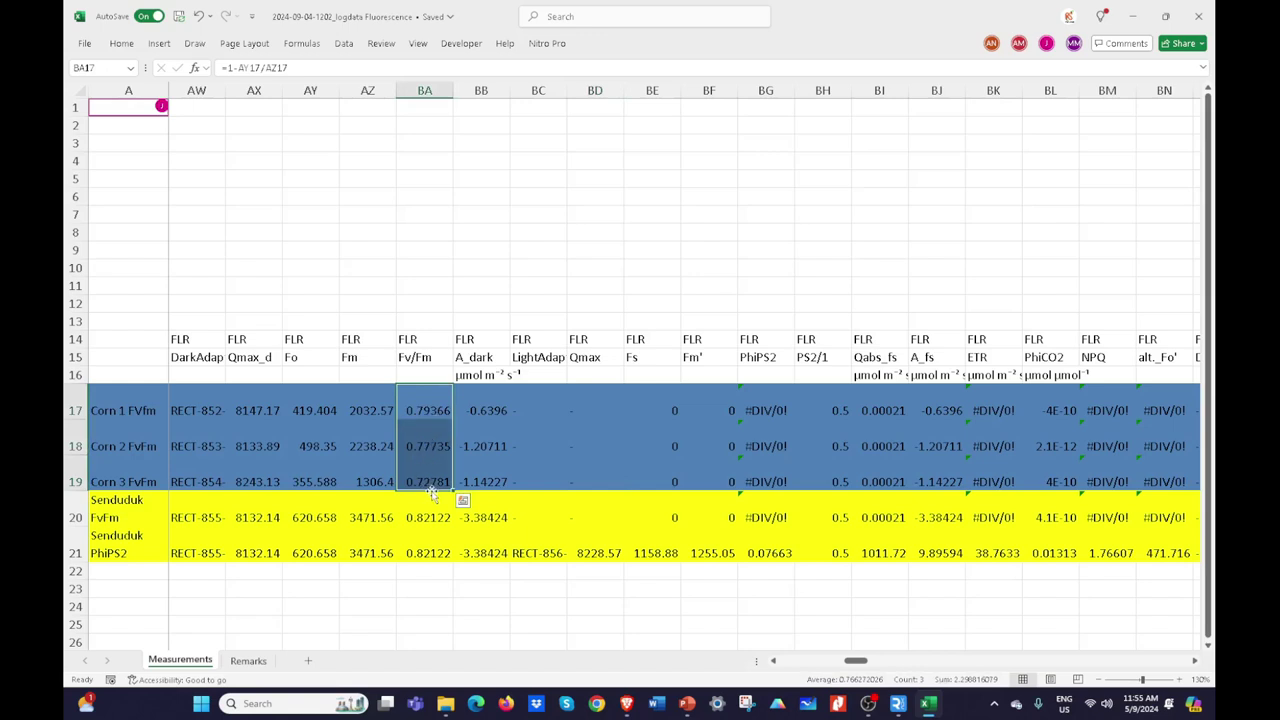
{"action": "left_click", "coordinate": [441, 421]}
{"action": "left_click_drag", "start_coordinate": [441, 421], "coordinate": [437, 466]}
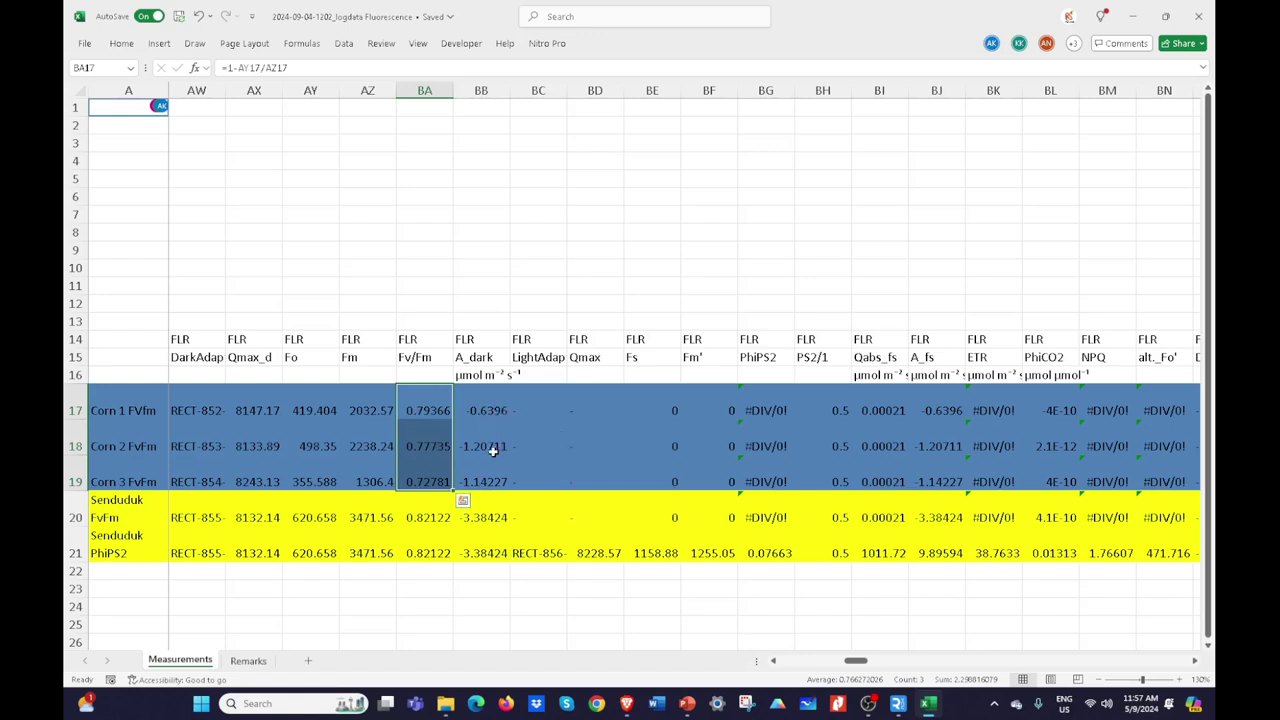
Step: Fill the corn samples' A_dark cells, BB17 to BB19, with a light blue shade
{"action": "left_click_drag", "start_coordinate": [484, 403], "coordinate": [491, 464]}
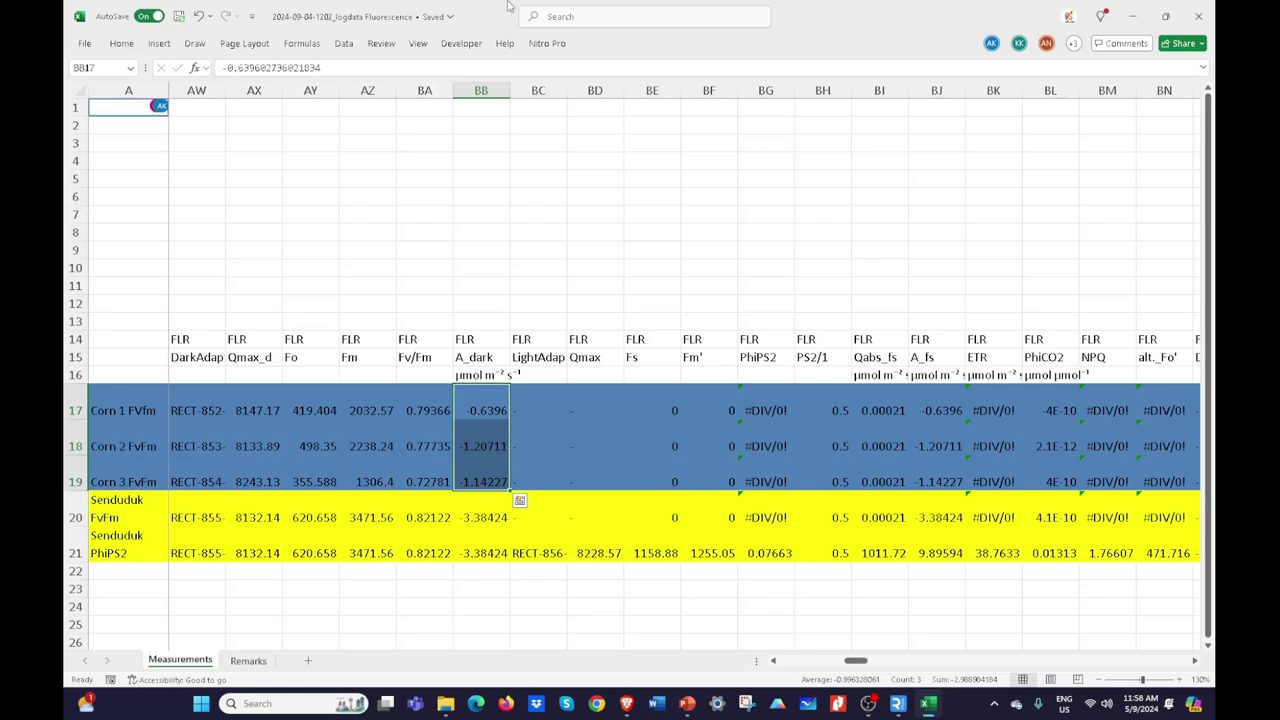
{"action": "left_click", "coordinate": [124, 46]}
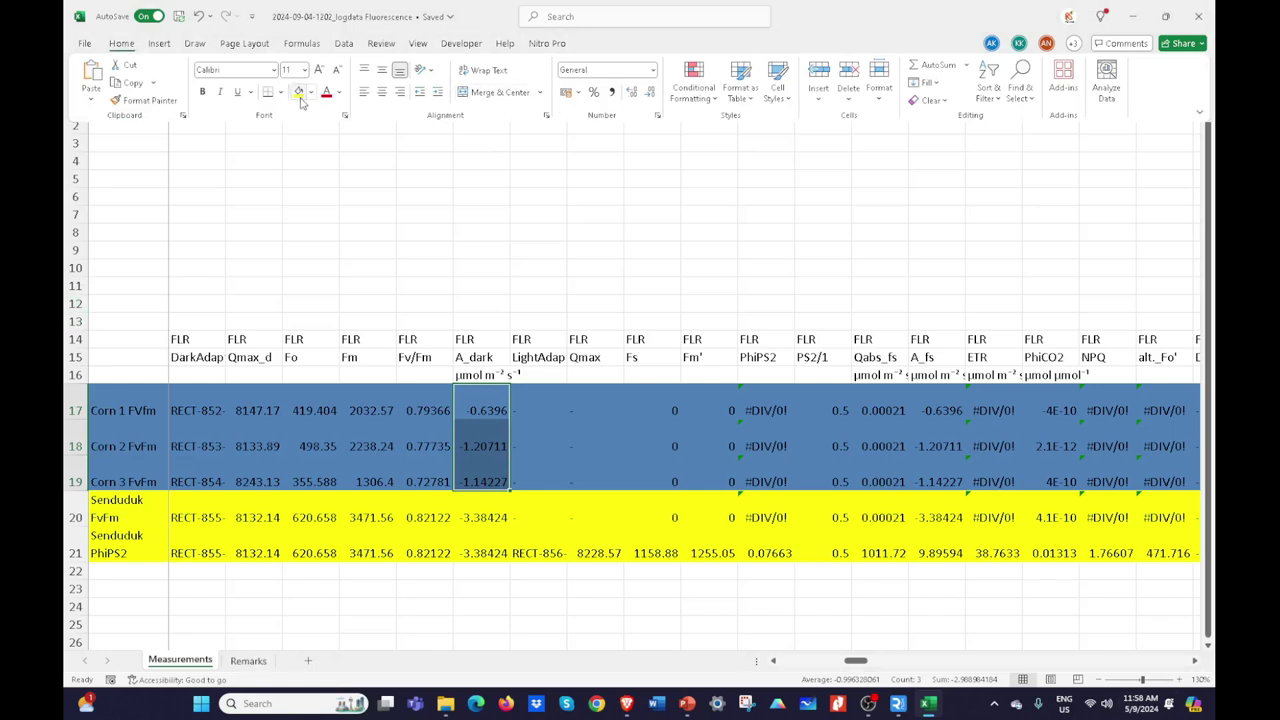
{"action": "left_click", "coordinate": [311, 92]}
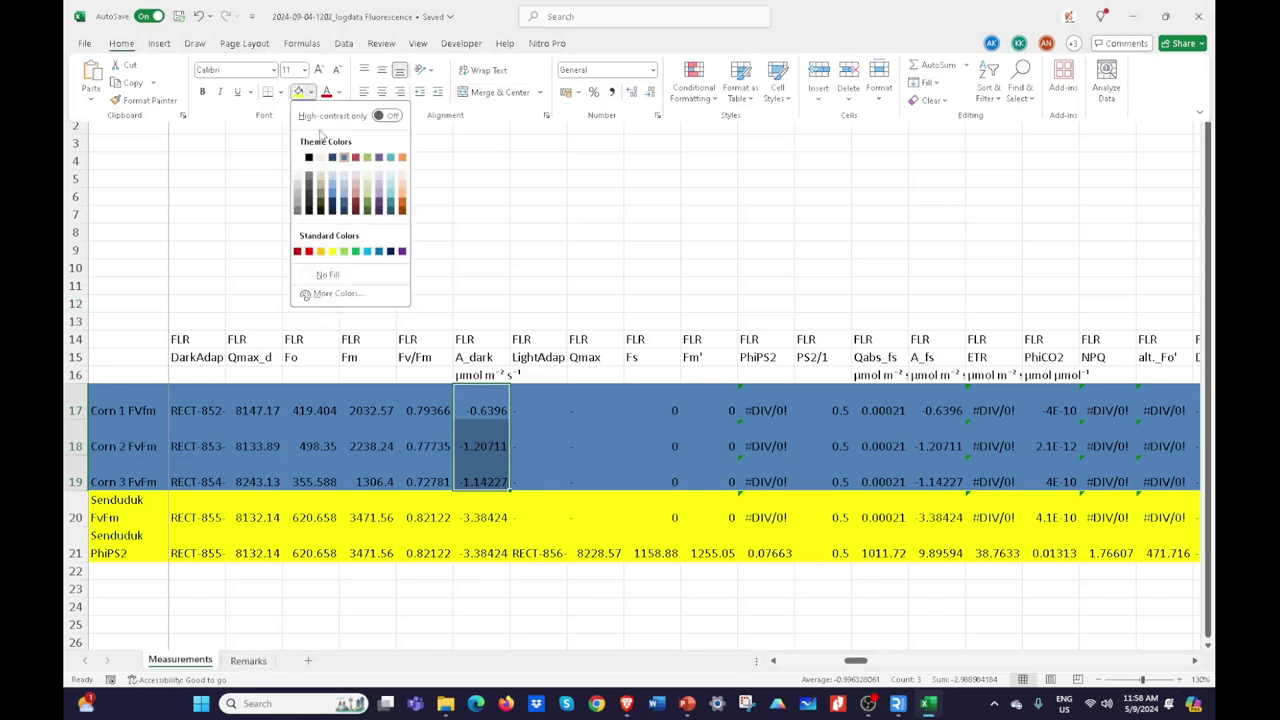
{"action": "left_click", "coordinate": [344, 187]}
{"action": "scroll", "coordinate": [458, 372], "scroll_direction": "up", "scroll_amount": 1, "text": "ctrl"}
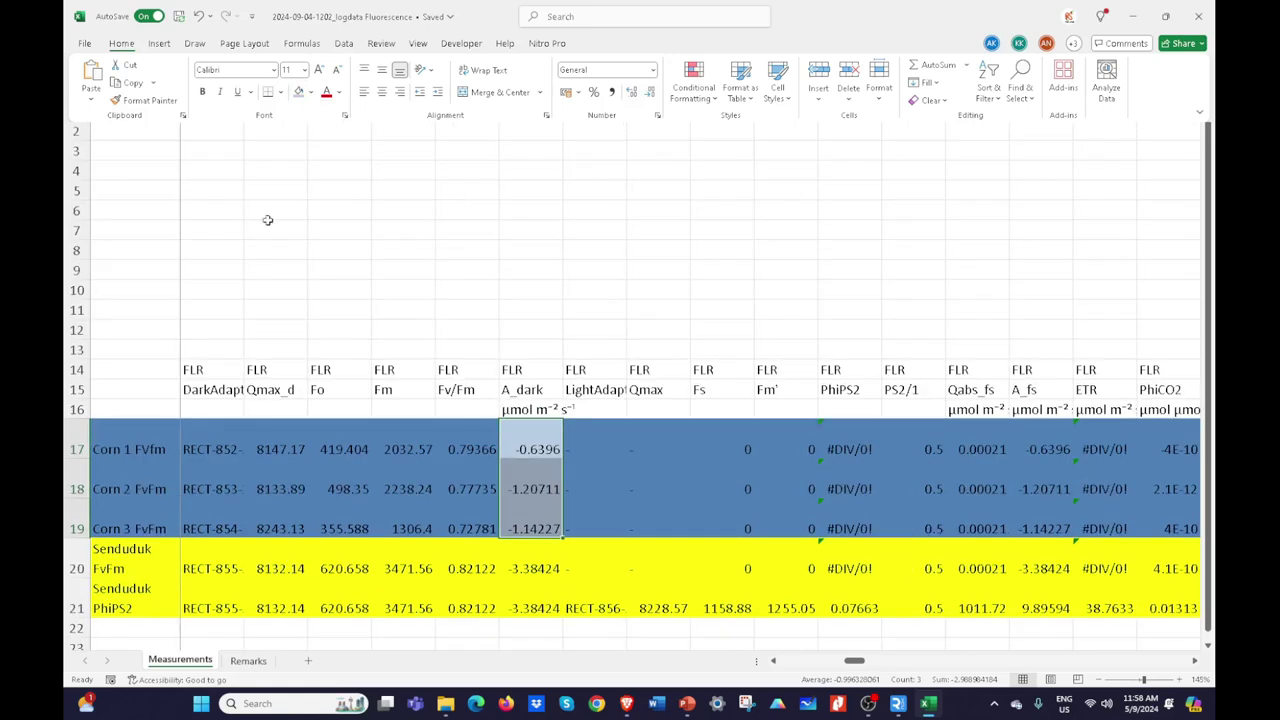
Step: Make the whole A_dark column, BB, bold
{"action": "left_click", "coordinate": [538, 130]}
{"action": "left_click", "coordinate": [522, 92]}
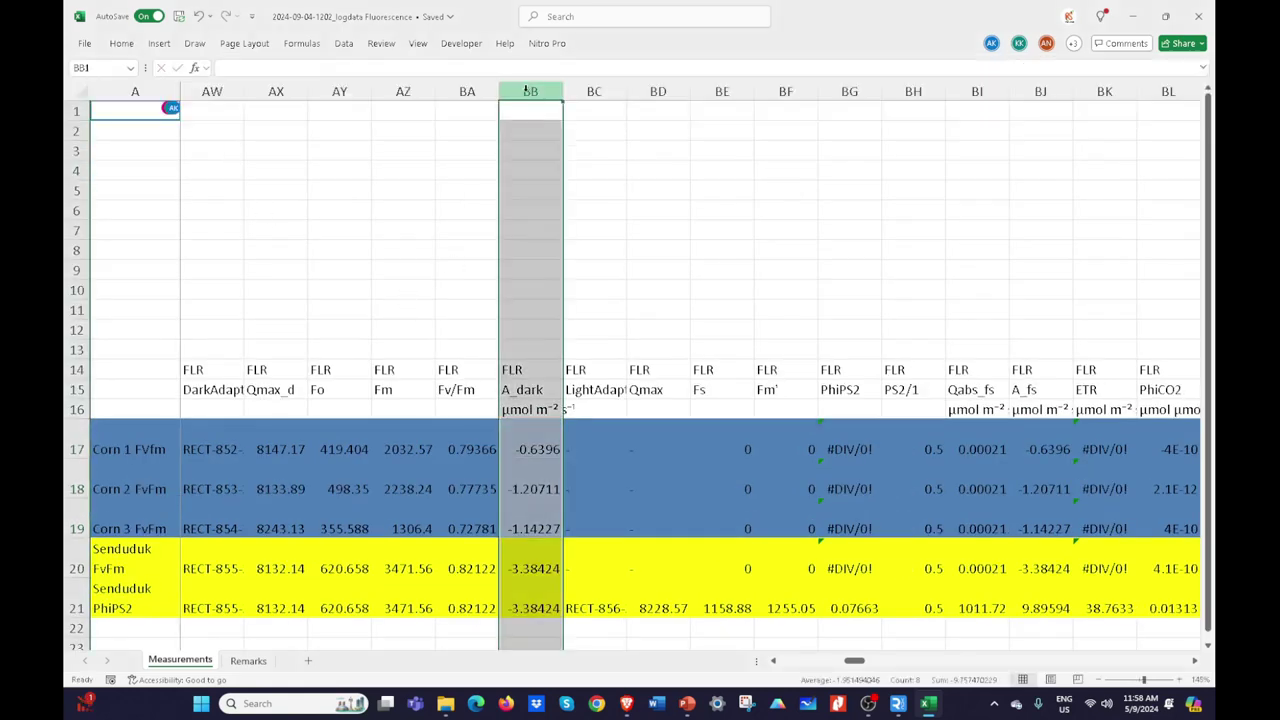
{"action": "key", "text": "ctrl+b"}
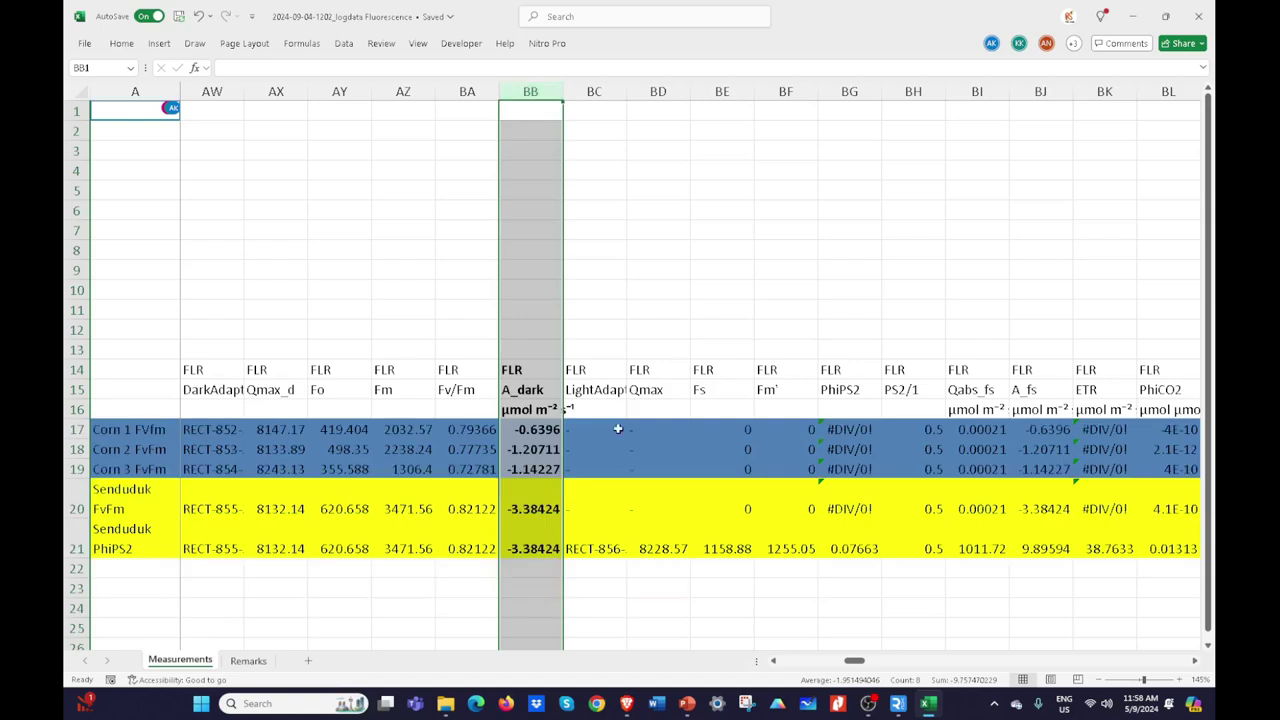
{"action": "left_click", "coordinate": [668, 333]}
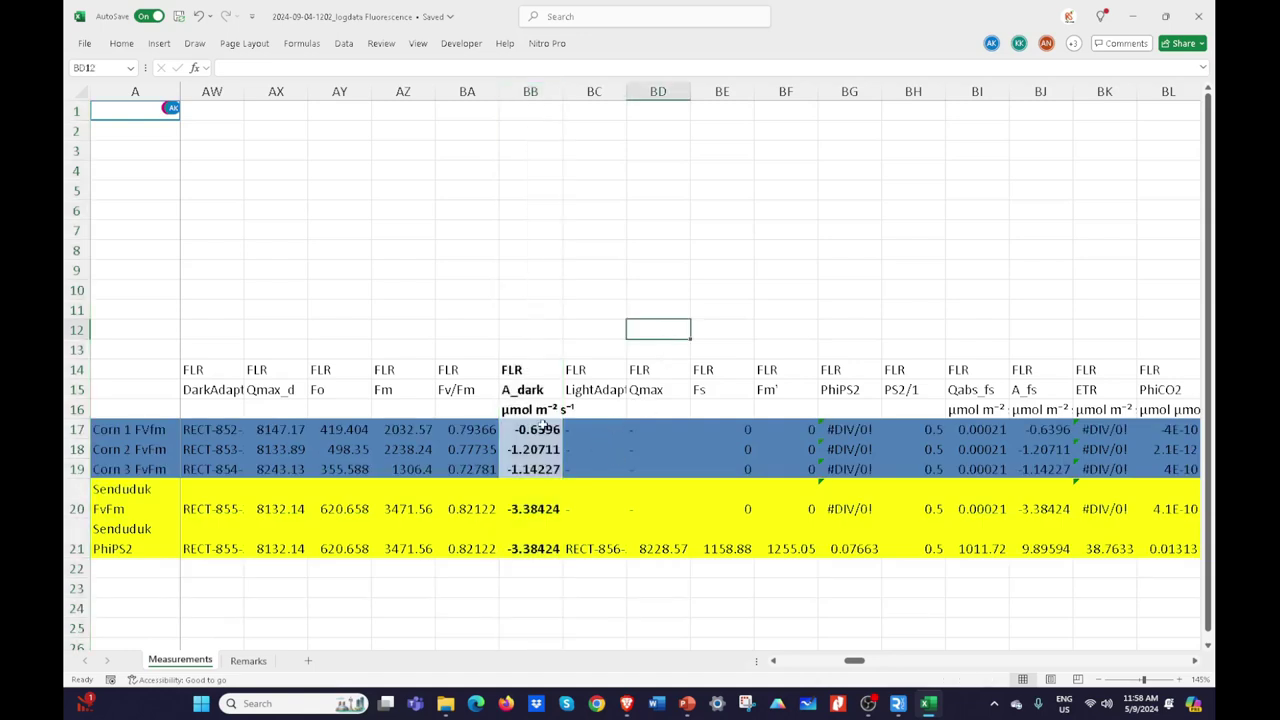
Step: Examine the A_dark values of the corn samples and then of the Senduduk samples
{"action": "left_click_drag", "start_coordinate": [543, 423], "coordinate": [550, 514]}
{"action": "left_click_drag", "start_coordinate": [540, 469], "coordinate": [540, 469]}
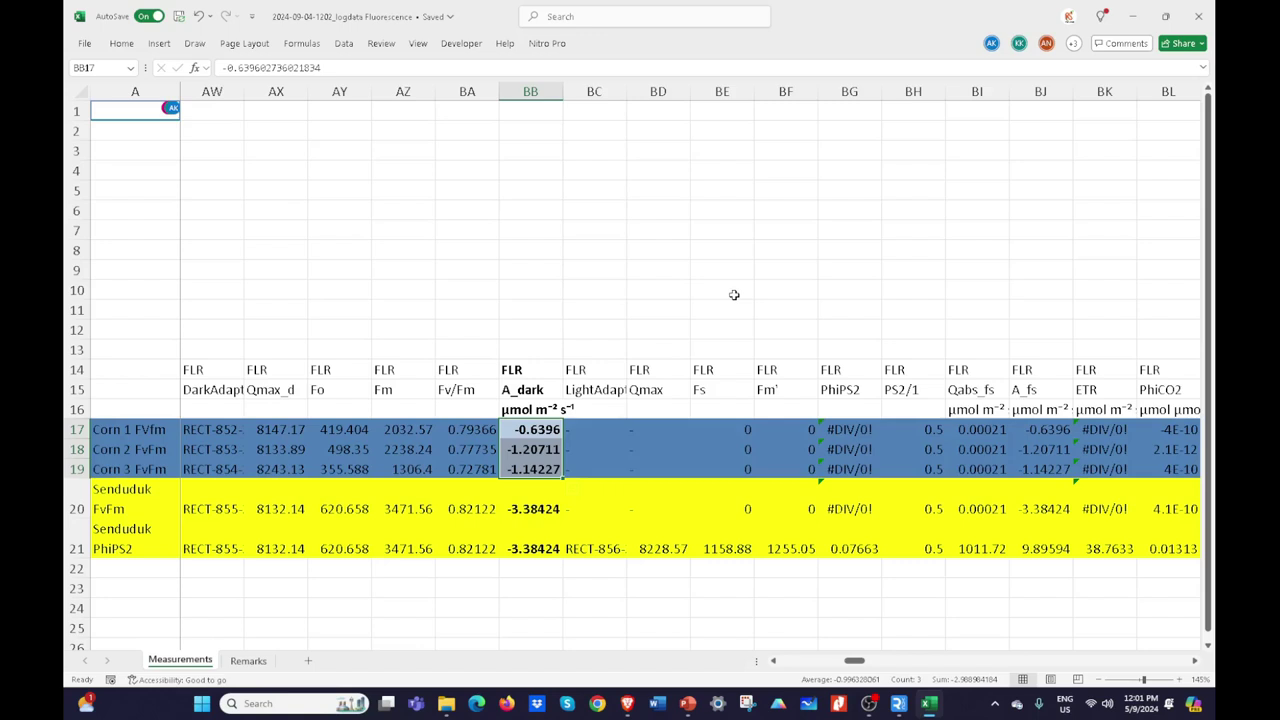
{"action": "left_click", "coordinate": [508, 637]}
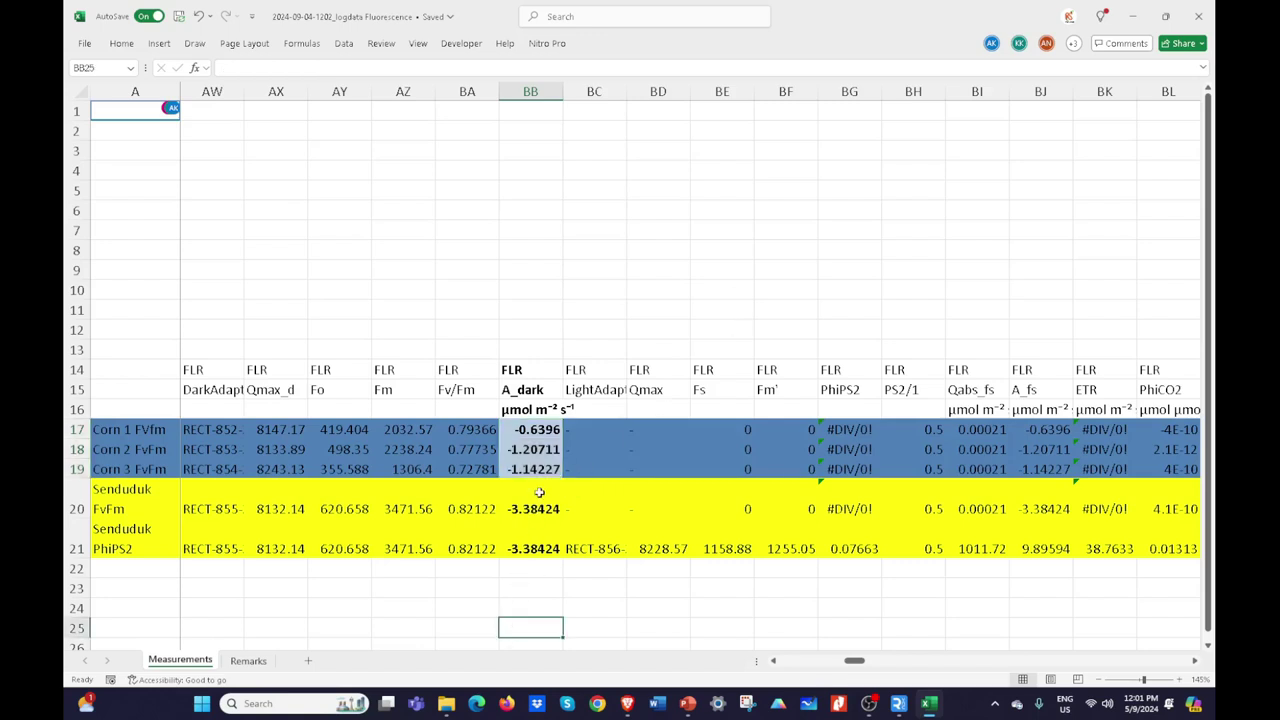
{"action": "left_click_drag", "start_coordinate": [539, 492], "coordinate": [550, 540]}
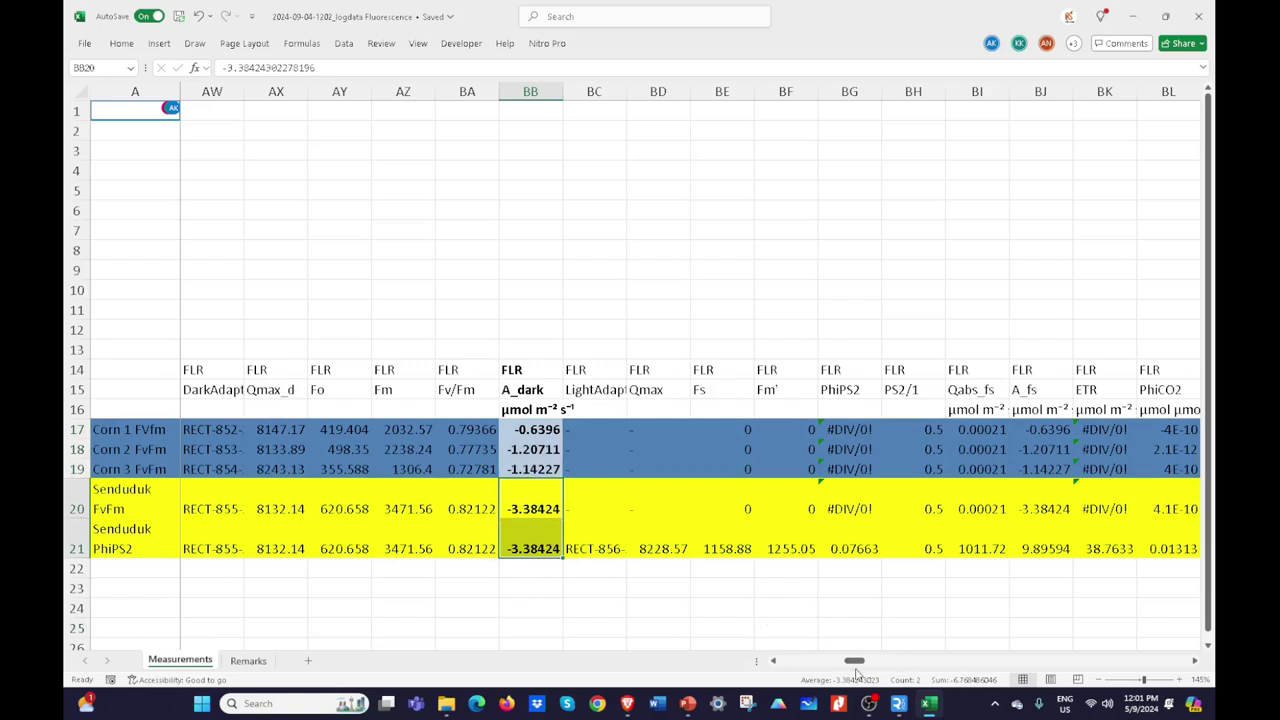
Step: Inspect the Senduduk PhiPS2 formulas in BG20 and BG21 and the Fs and Fm' cells that BG20 refers to
{"action": "left_click_drag", "start_coordinate": [855, 662], "coordinate": [868, 662]}
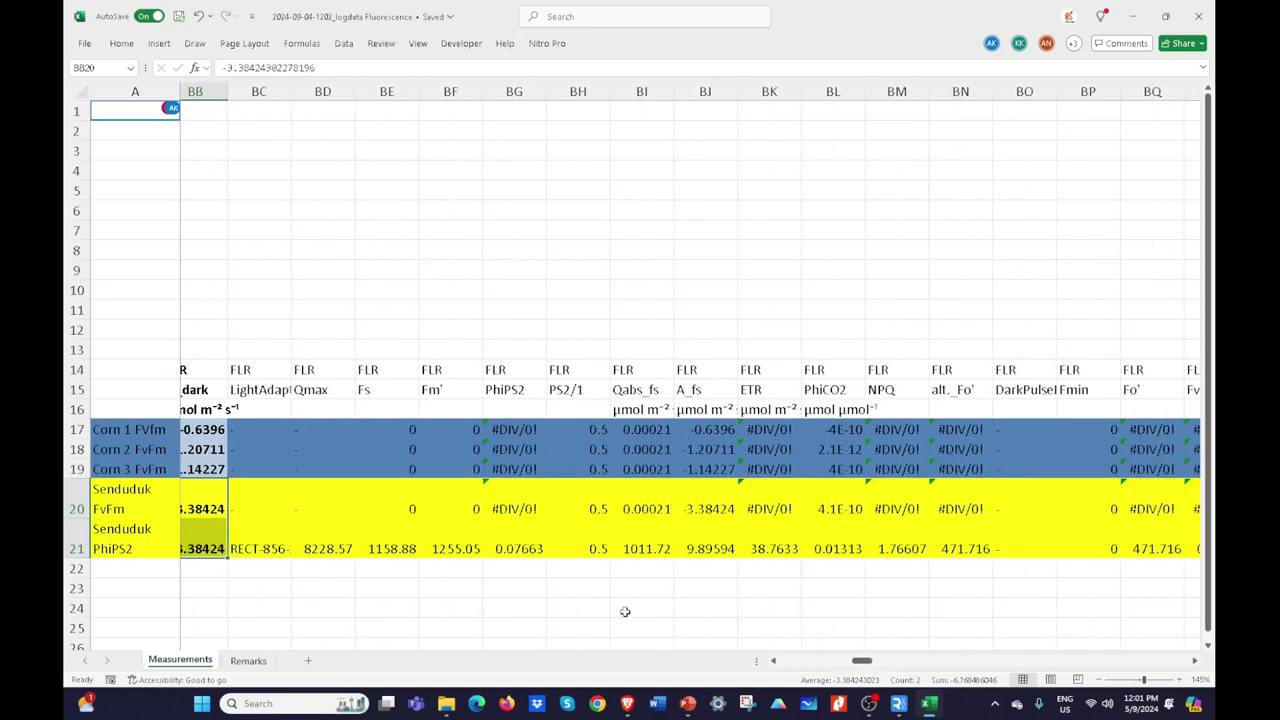
{"action": "left_click", "coordinate": [508, 609]}
{"action": "left_click", "coordinate": [510, 509]}
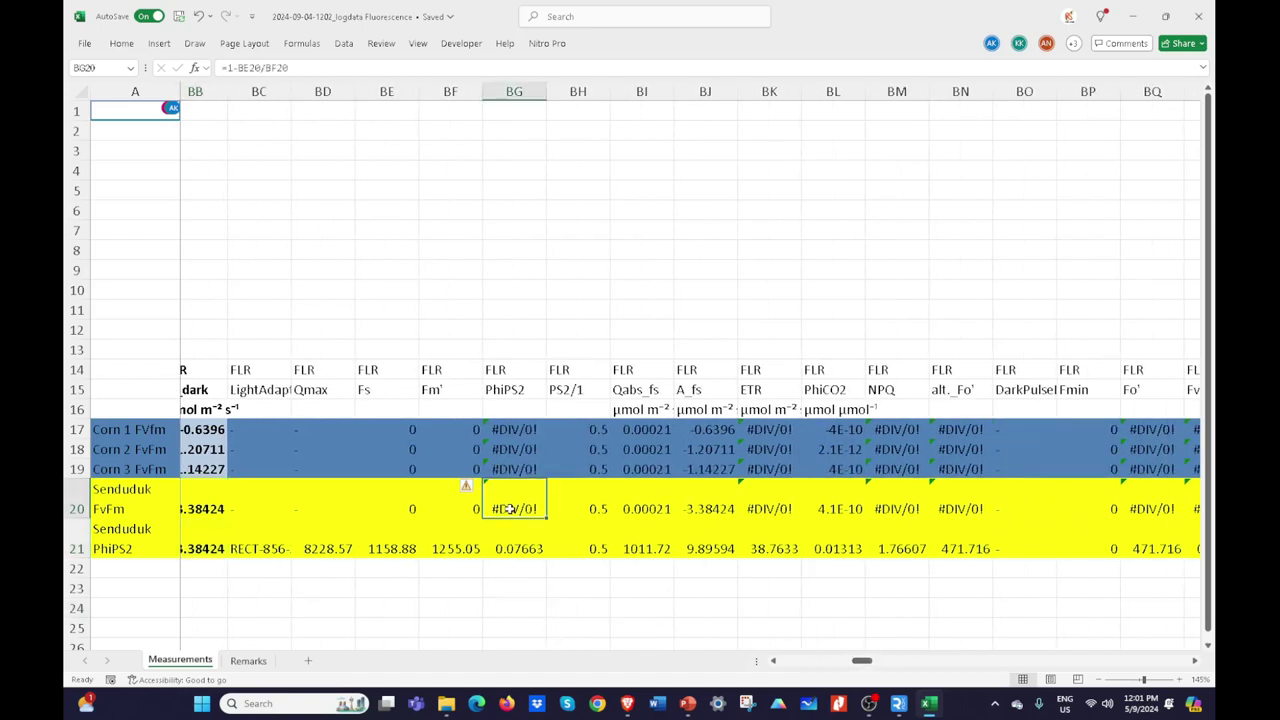
{"action": "left_click", "coordinate": [520, 545]}
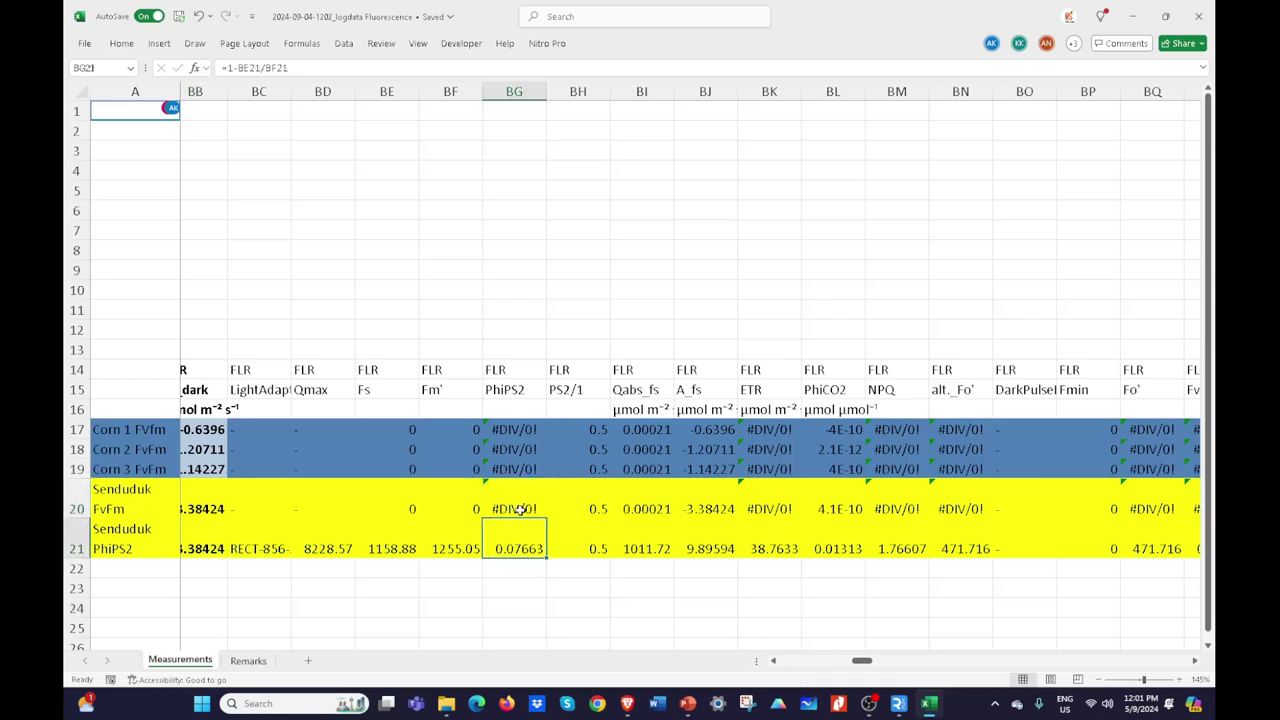
{"action": "left_click", "coordinate": [520, 509]}
{"action": "double_click", "coordinate": [520, 509]}
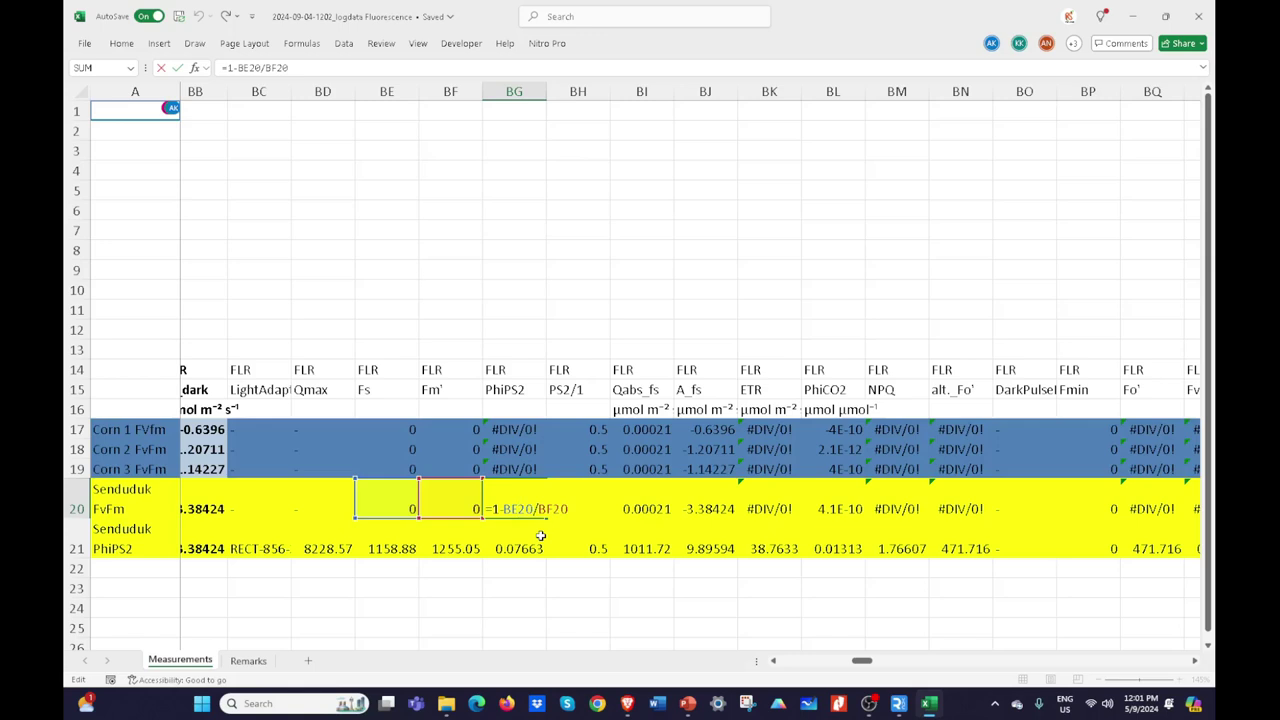
{"action": "key", "text": "Escape"}
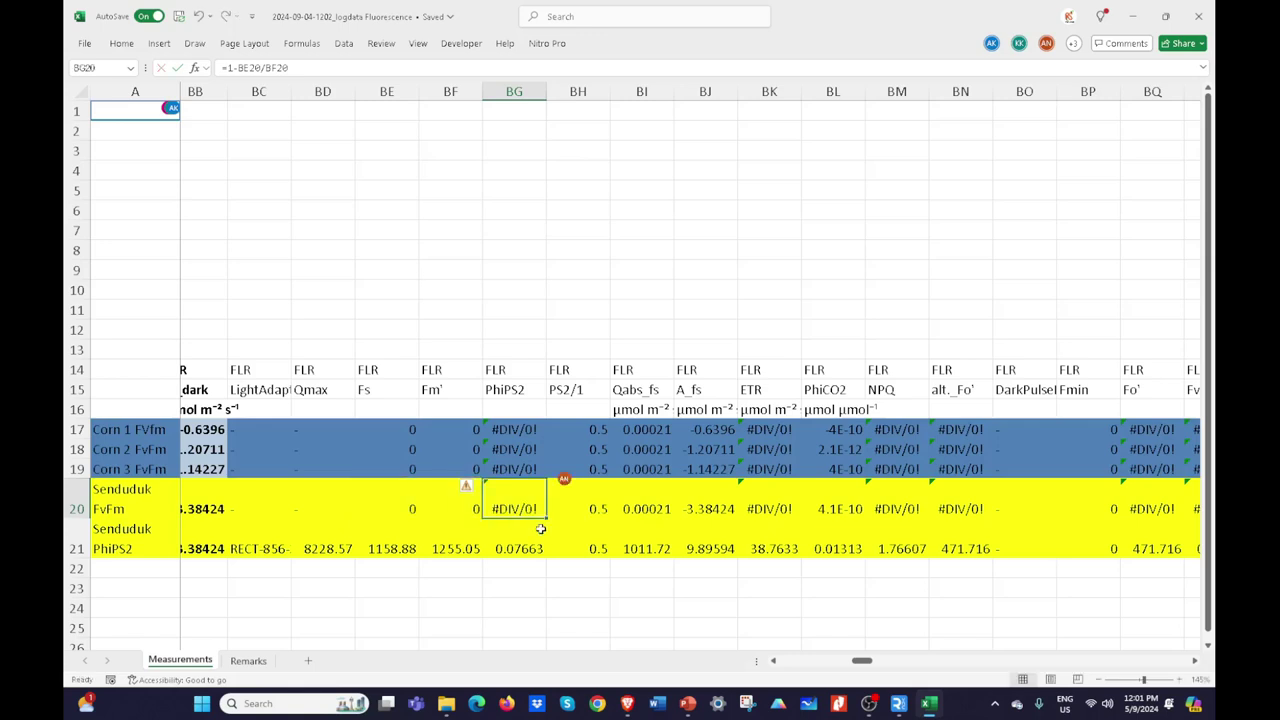
{"action": "left_click_drag", "start_coordinate": [392, 516], "coordinate": [430, 516]}
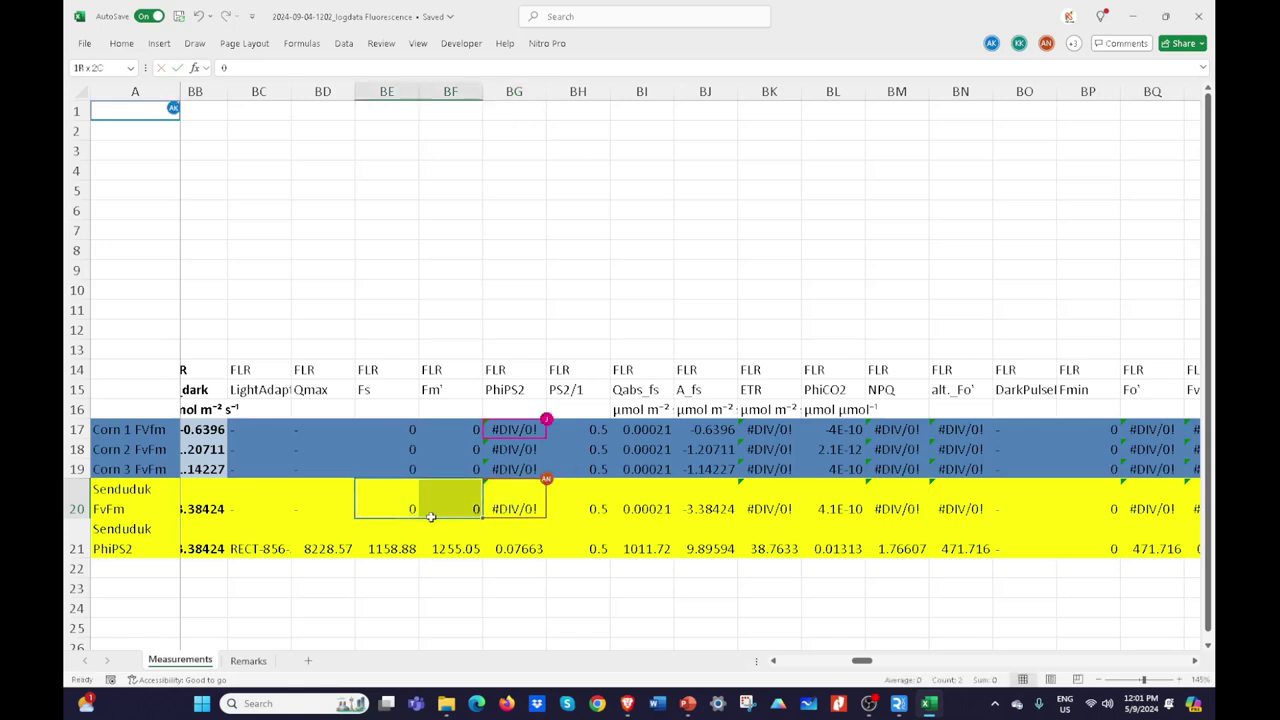
{"action": "left_click", "coordinate": [553, 544]}
{"action": "left_click", "coordinate": [514, 510]}
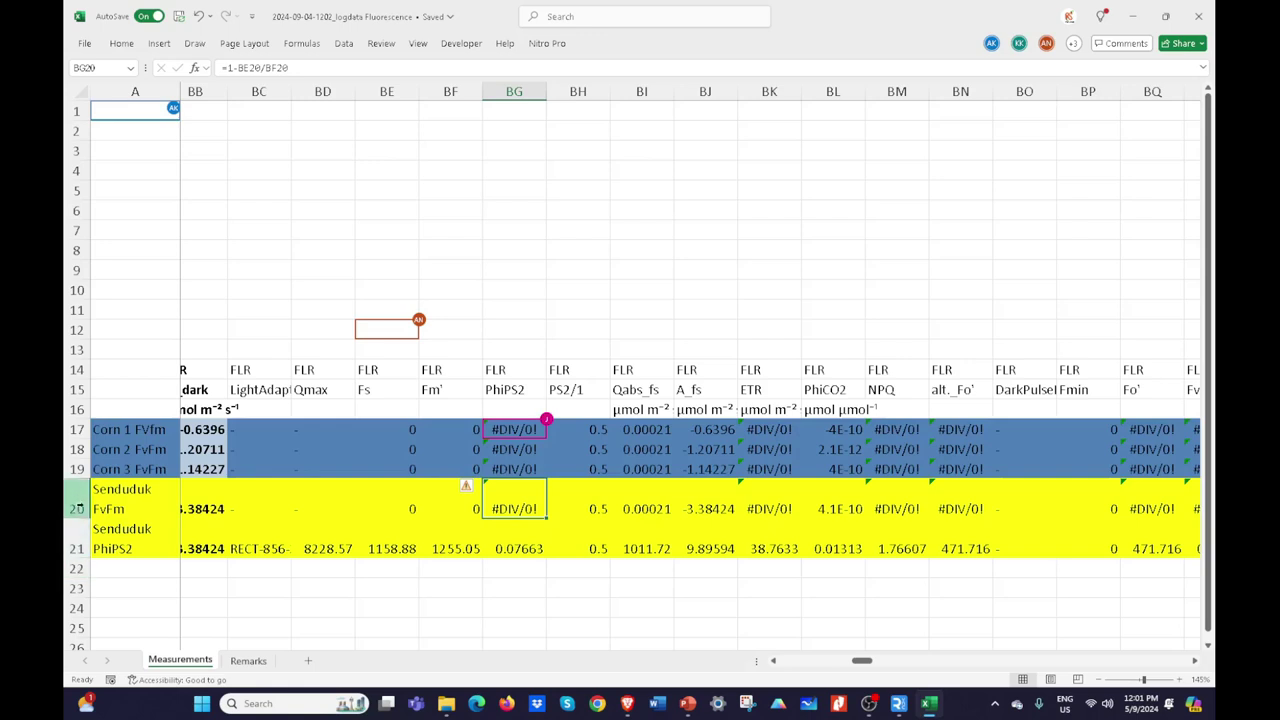
Step: Fill the Senduduk FvFm row, row 20, with the colour Blue, Accent 1, Lighter 60%
{"action": "left_click", "coordinate": [76, 509]}
{"action": "right_click", "coordinate": [76, 509]}
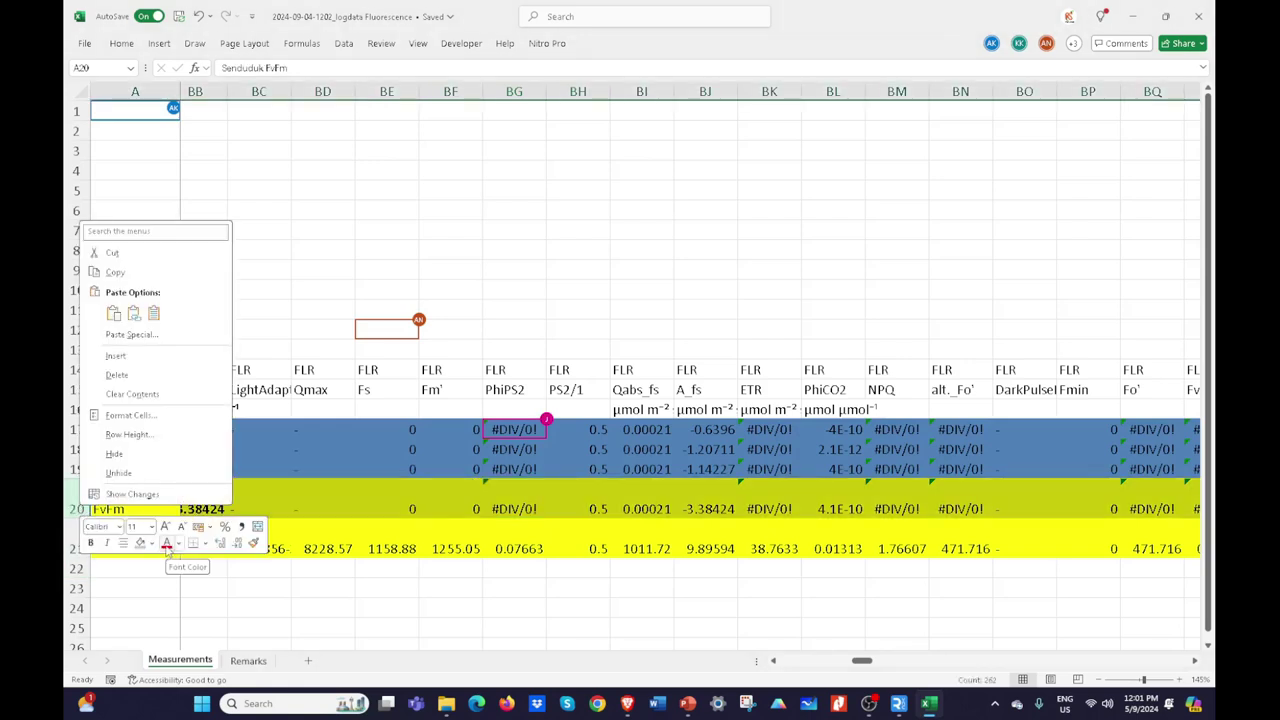
{"action": "key", "text": "Escape"}
{"action": "left_click", "coordinate": [883, 646]}
{"action": "left_click_drag", "start_coordinate": [855, 664], "coordinate": [790, 668]}
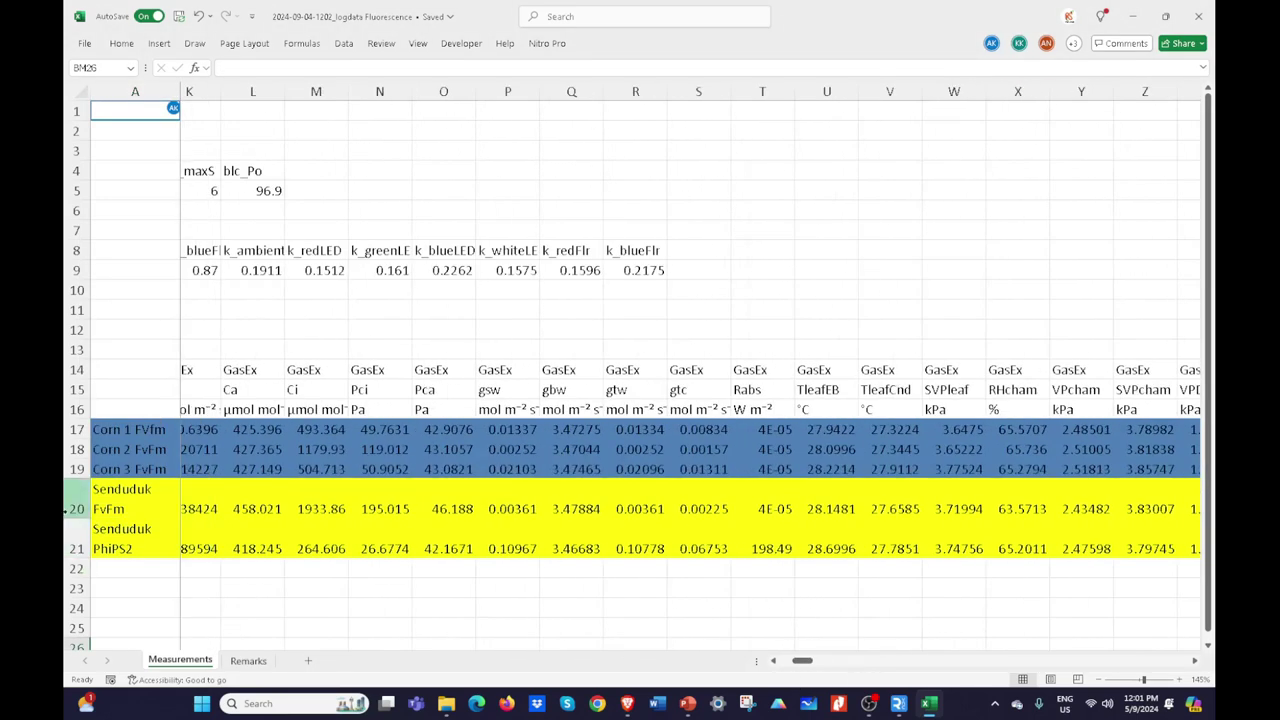
{"action": "left_click", "coordinate": [66, 509]}
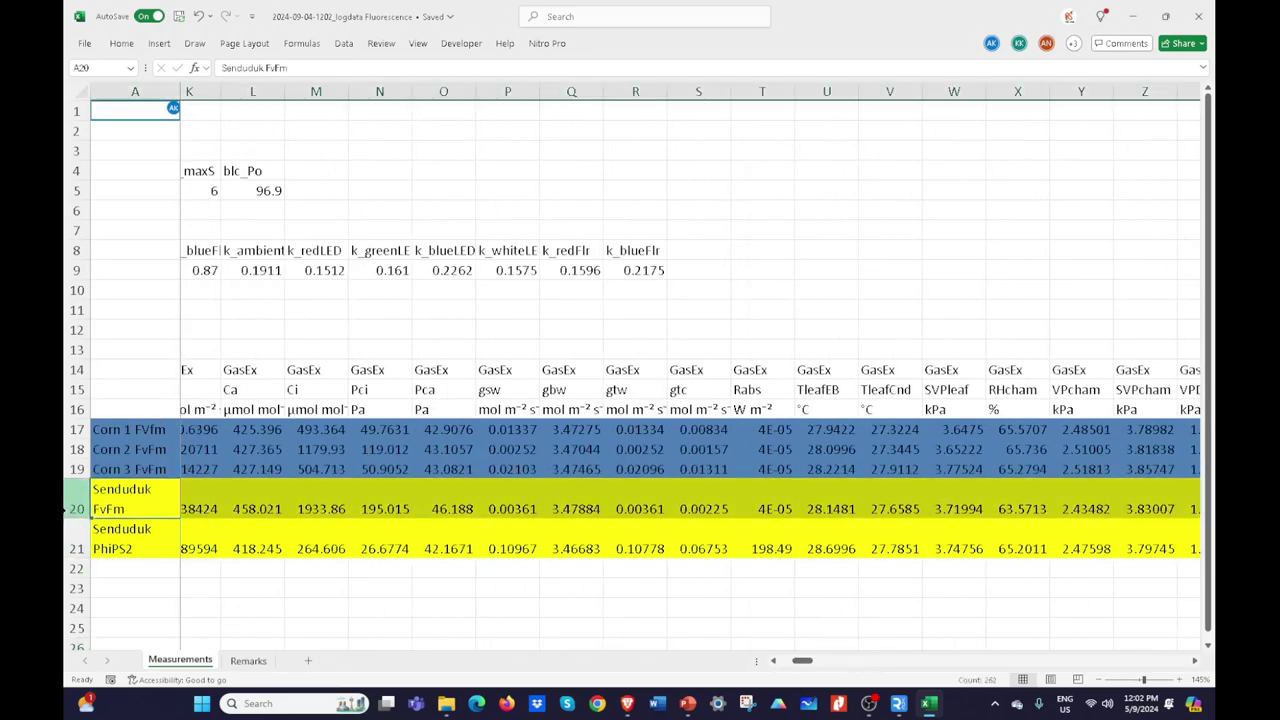
{"action": "left_click", "coordinate": [121, 44]}
{"action": "left_click", "coordinate": [310, 92]}
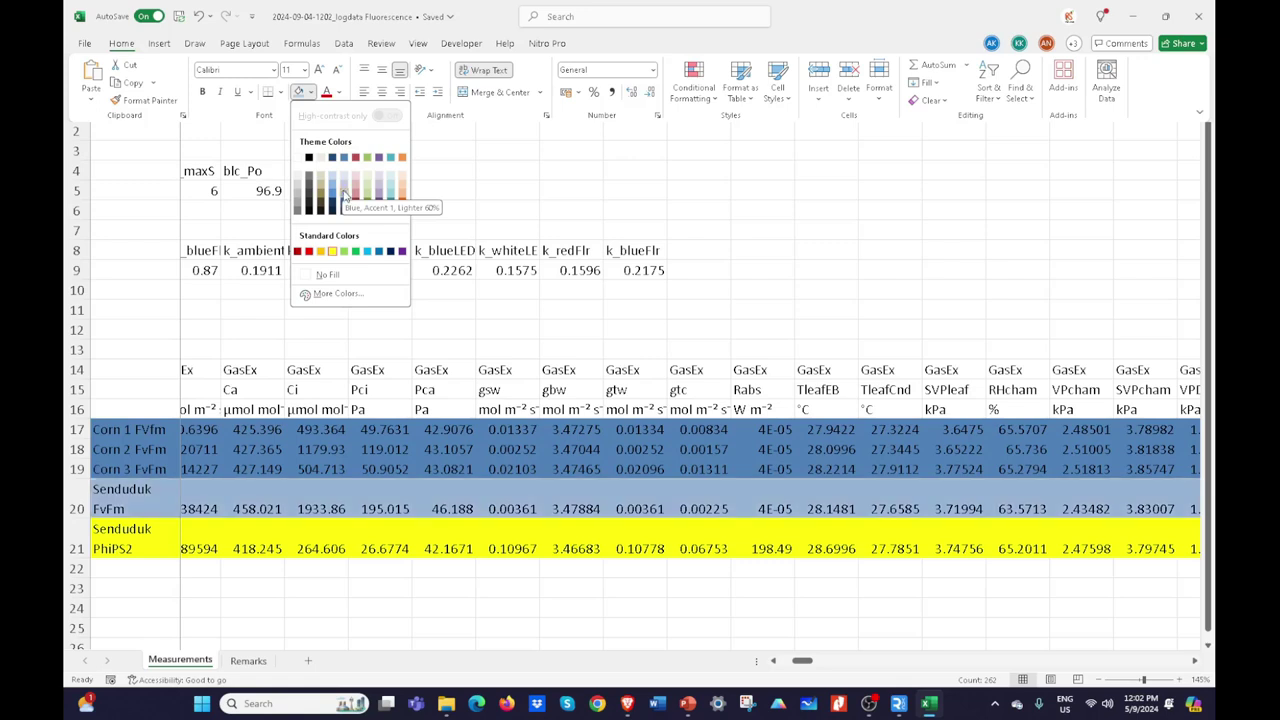
{"action": "left_click", "coordinate": [344, 196]}
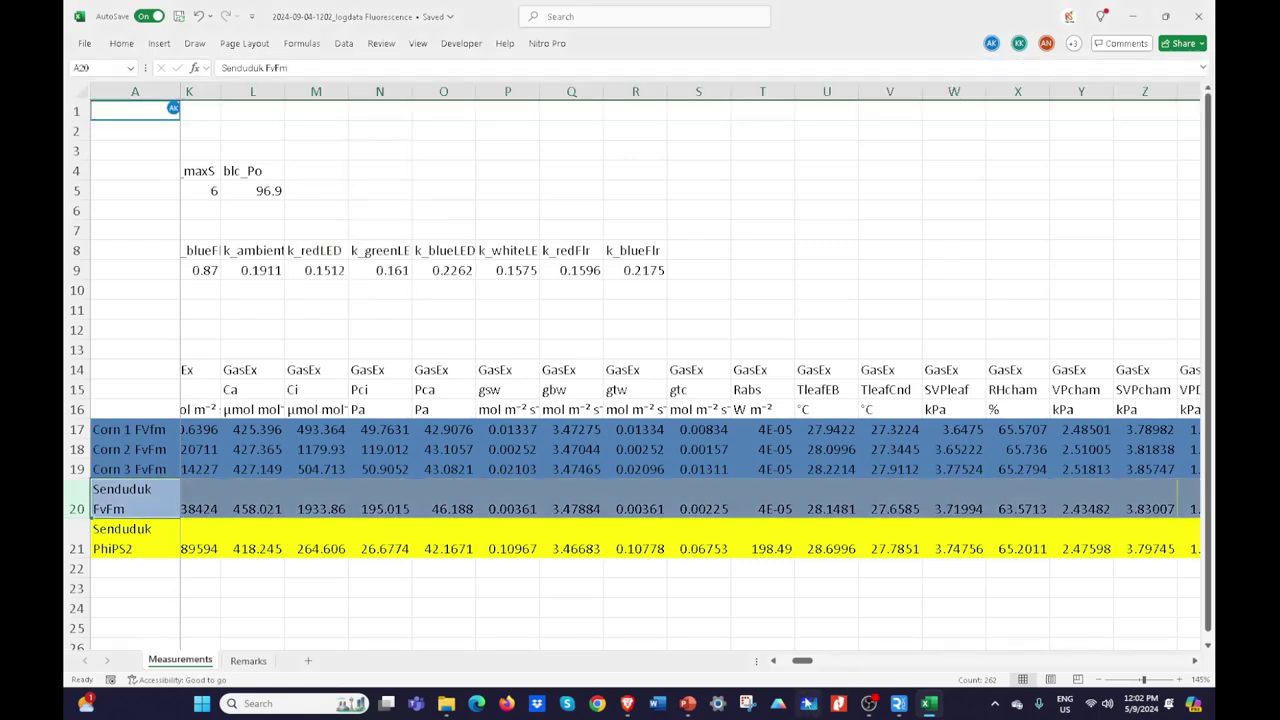
Step: Review the recoloured Senduduk FvFm row across the fluorescence columns, then inspect the Senduduk PhiPS2 formula in BG21
{"action": "left_click_drag", "start_coordinate": [806, 662], "coordinate": [808, 665]}
{"action": "left_click_drag", "start_coordinate": [822, 668], "coordinate": [828, 670]}
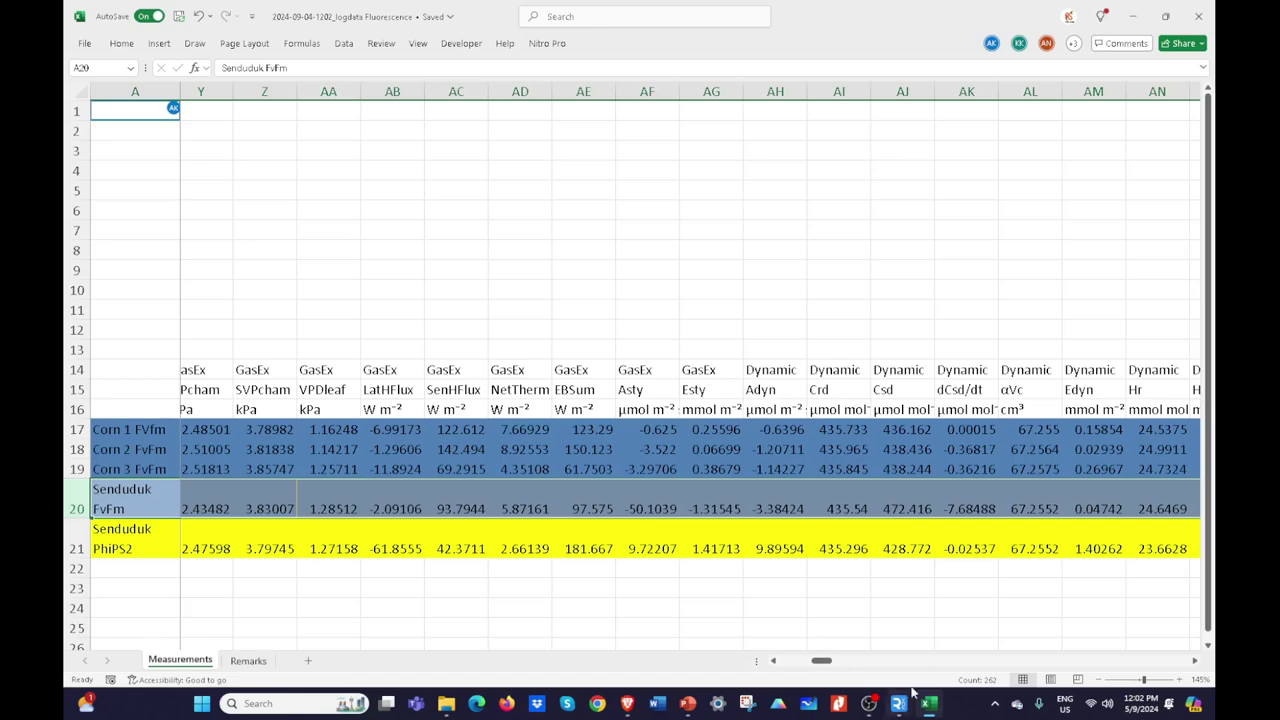
{"action": "left_click_drag", "start_coordinate": [823, 665], "coordinate": [860, 663]}
{"action": "left_click", "coordinate": [570, 630]}
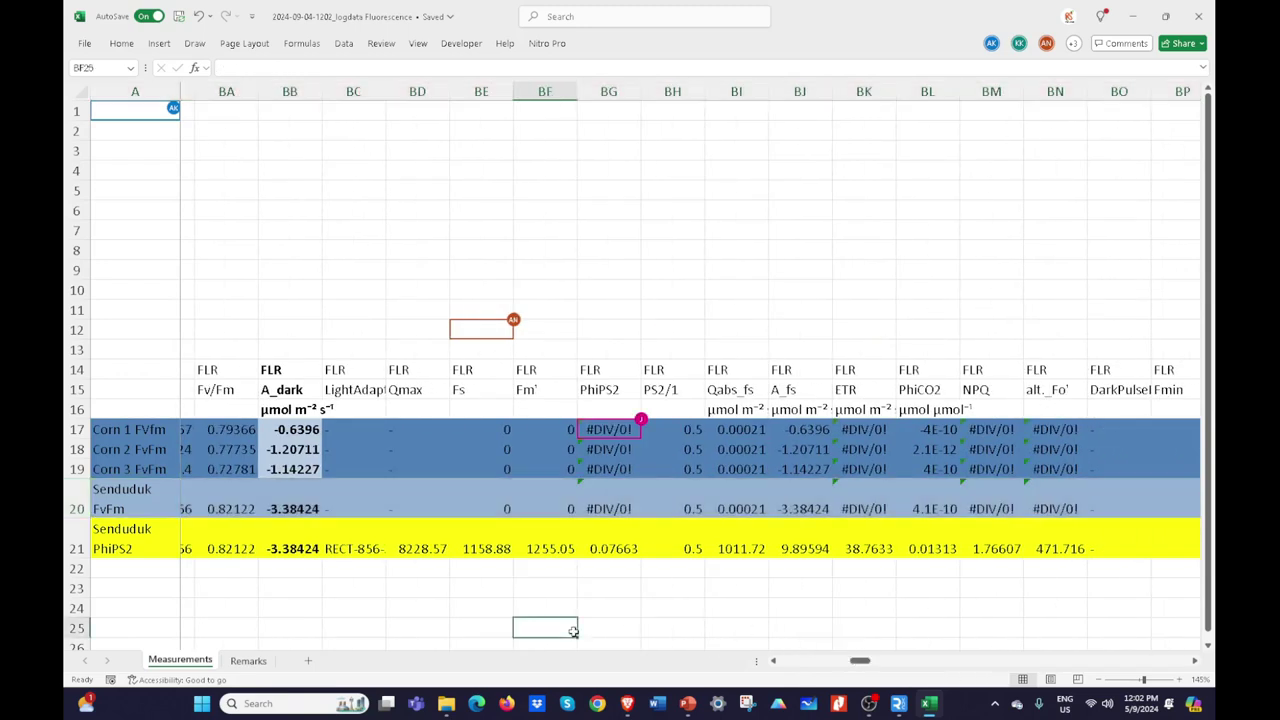
{"action": "left_click", "coordinate": [630, 556]}
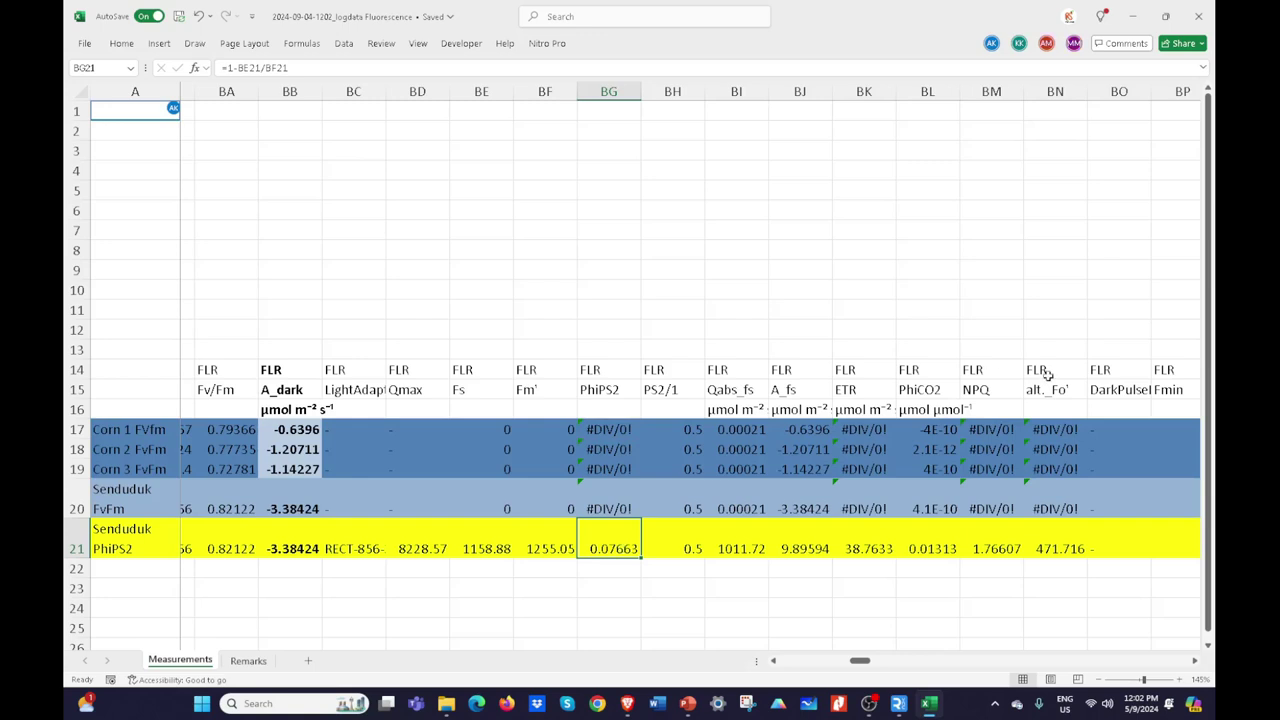
{"action": "left_click", "coordinate": [1132, 16]}
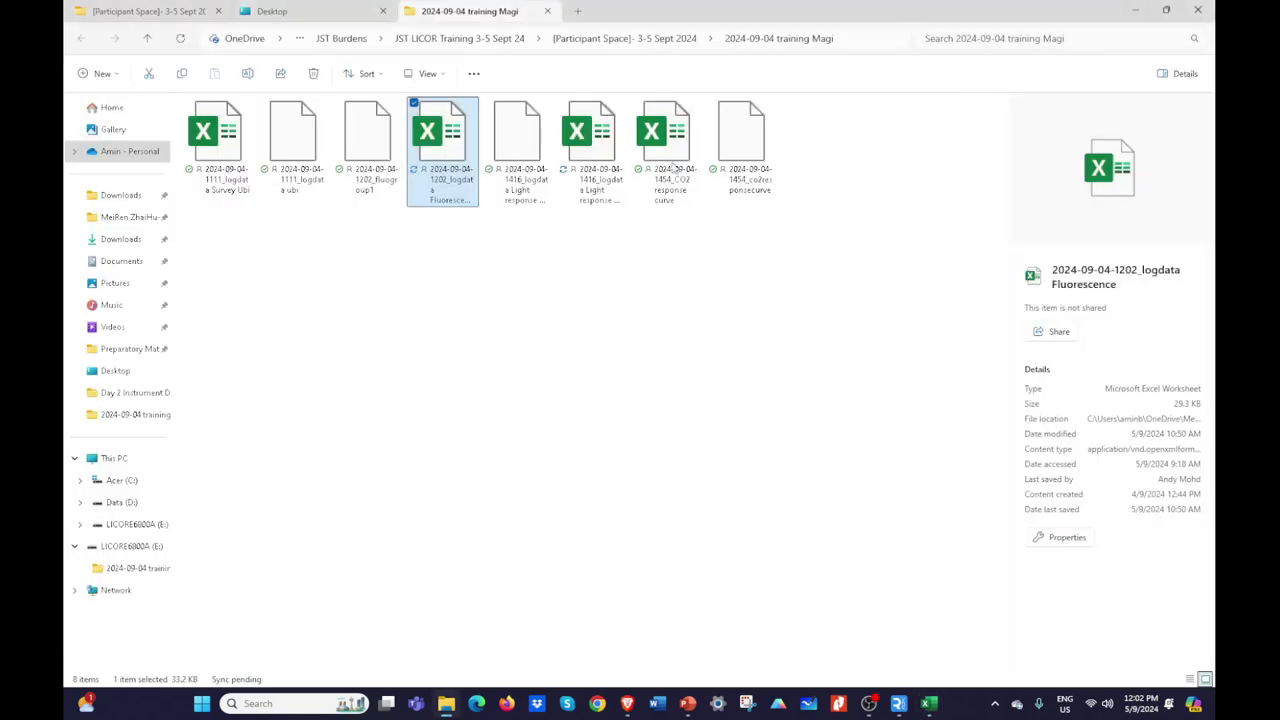
{"action": "left_click", "coordinate": [147, 38]}
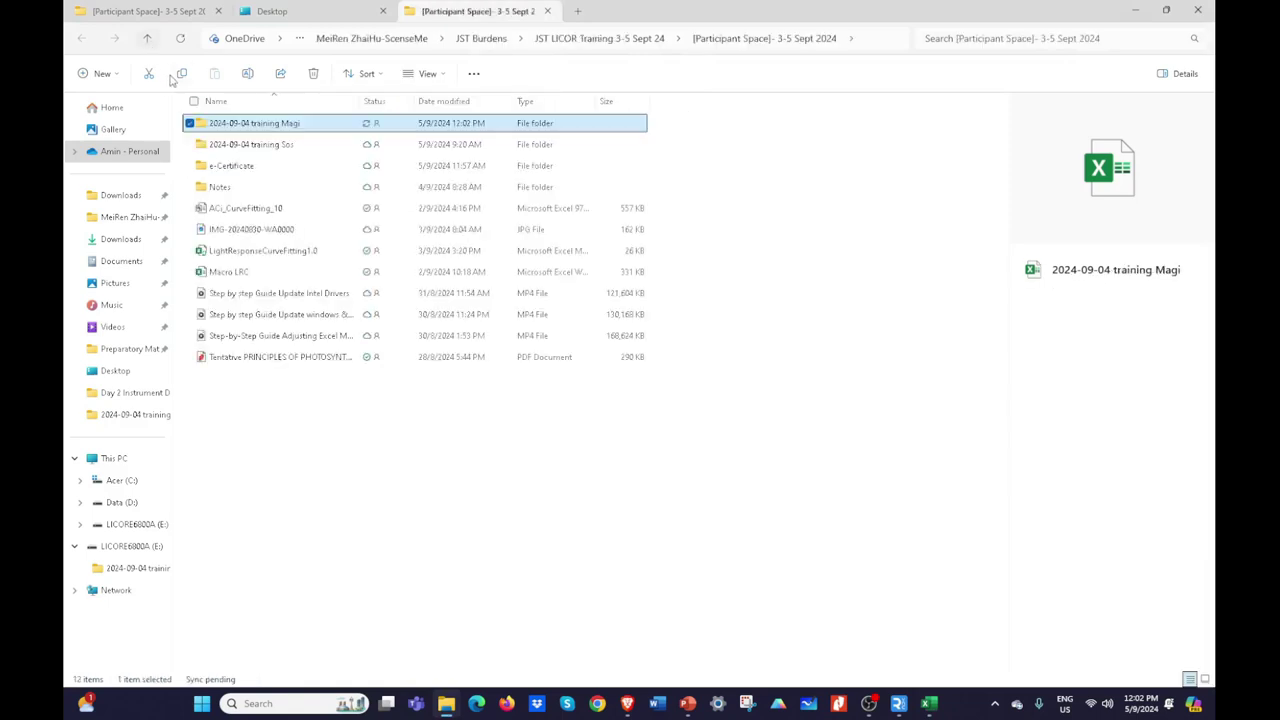
{"action": "left_click", "coordinate": [225, 150]}
{"action": "double_click", "coordinate": [225, 147]}
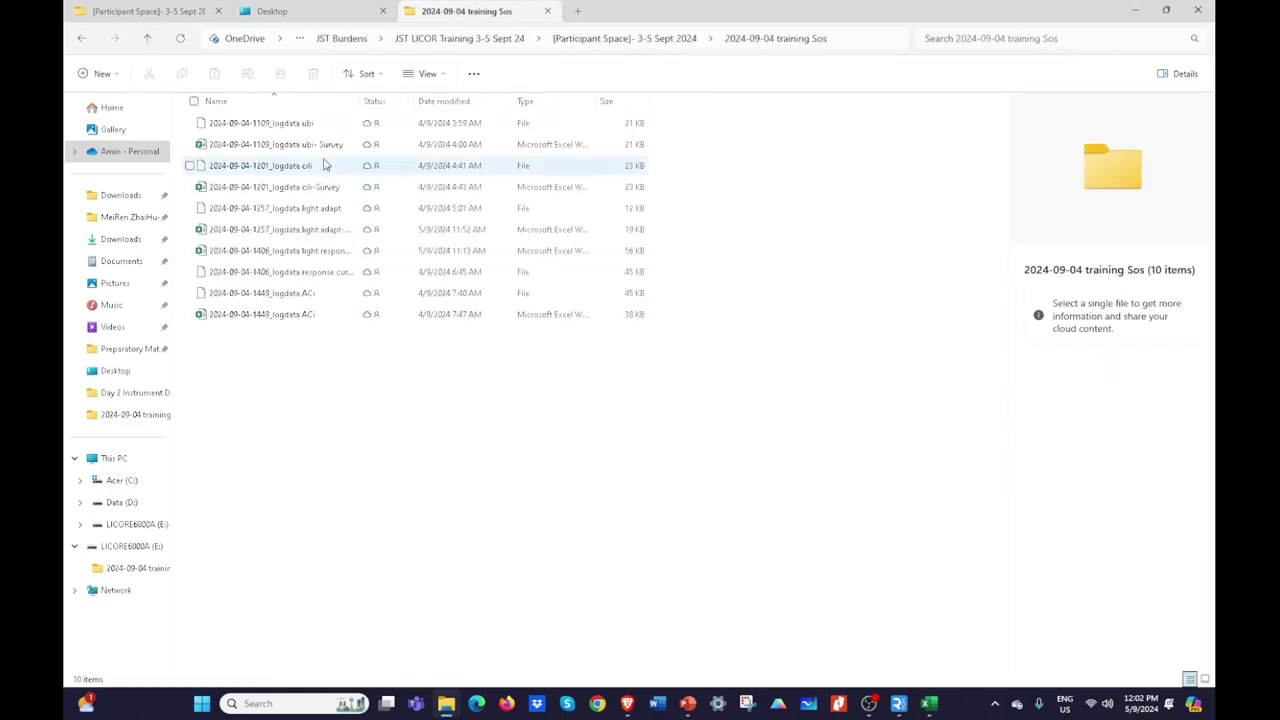
{"action": "left_click_drag", "start_coordinate": [358, 100], "coordinate": [447, 101]}
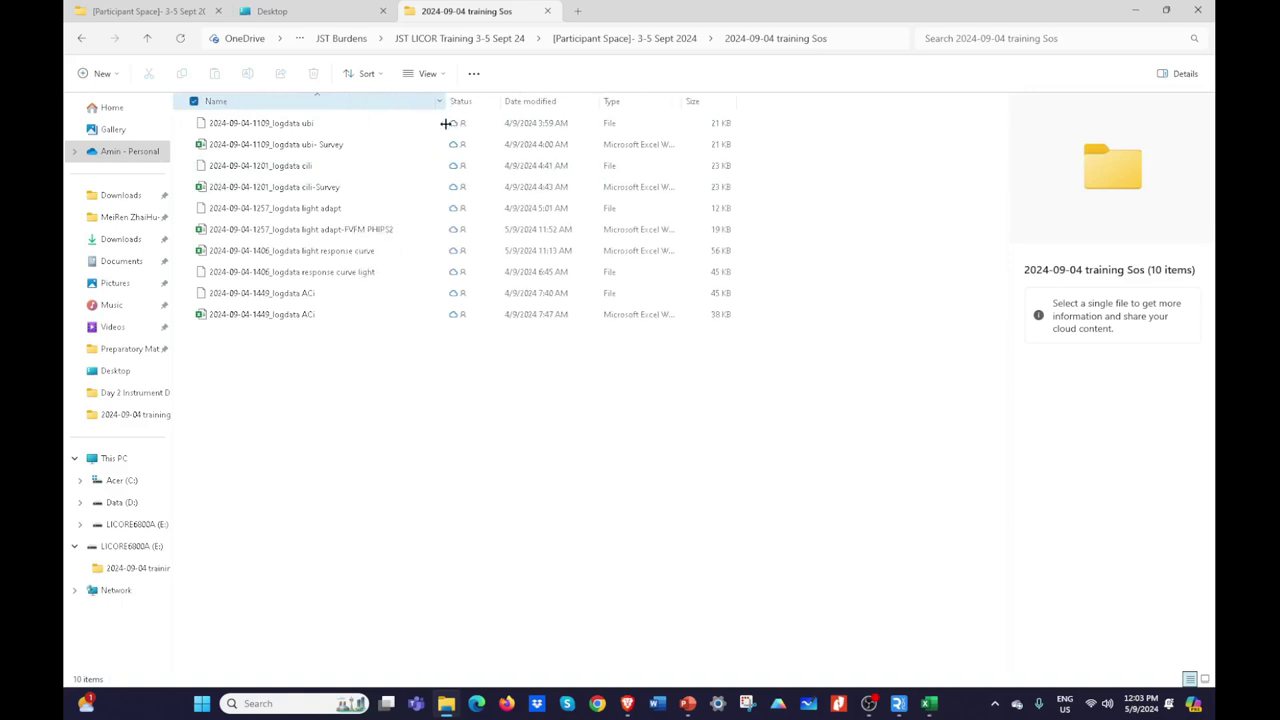
{"action": "left_click", "coordinate": [352, 229]}
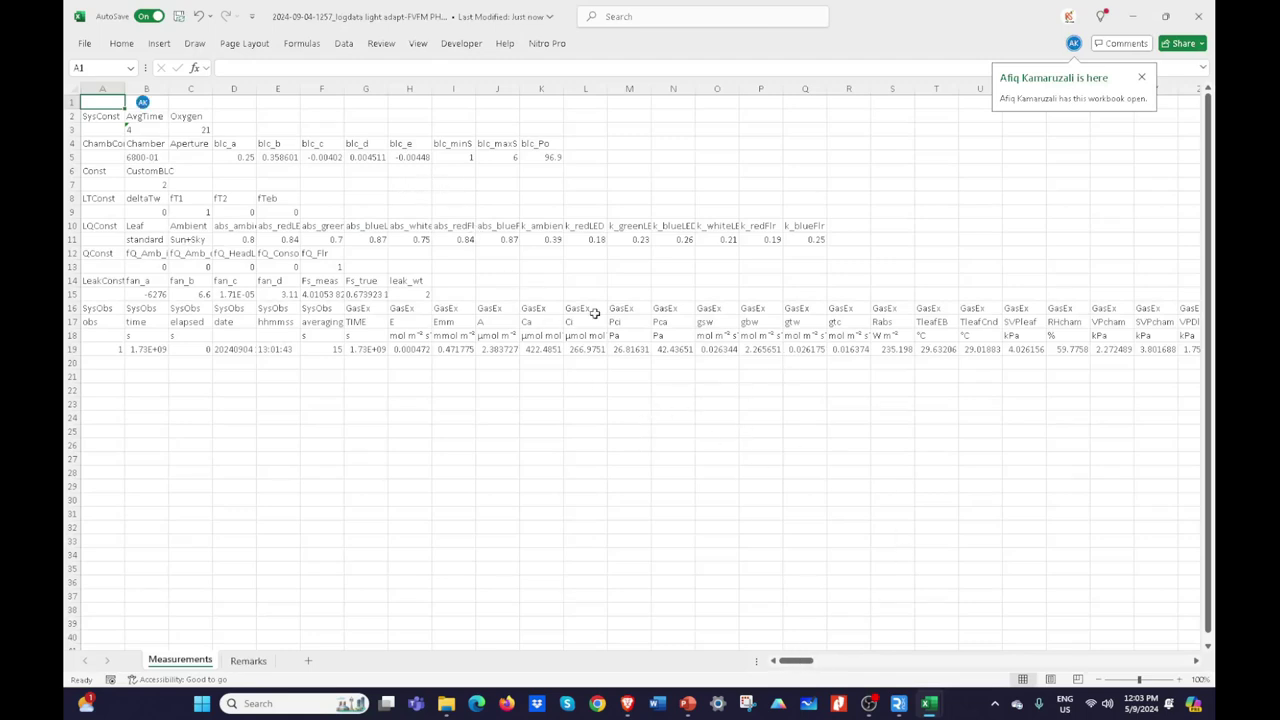
{"action": "left_click", "coordinate": [1128, 18]}
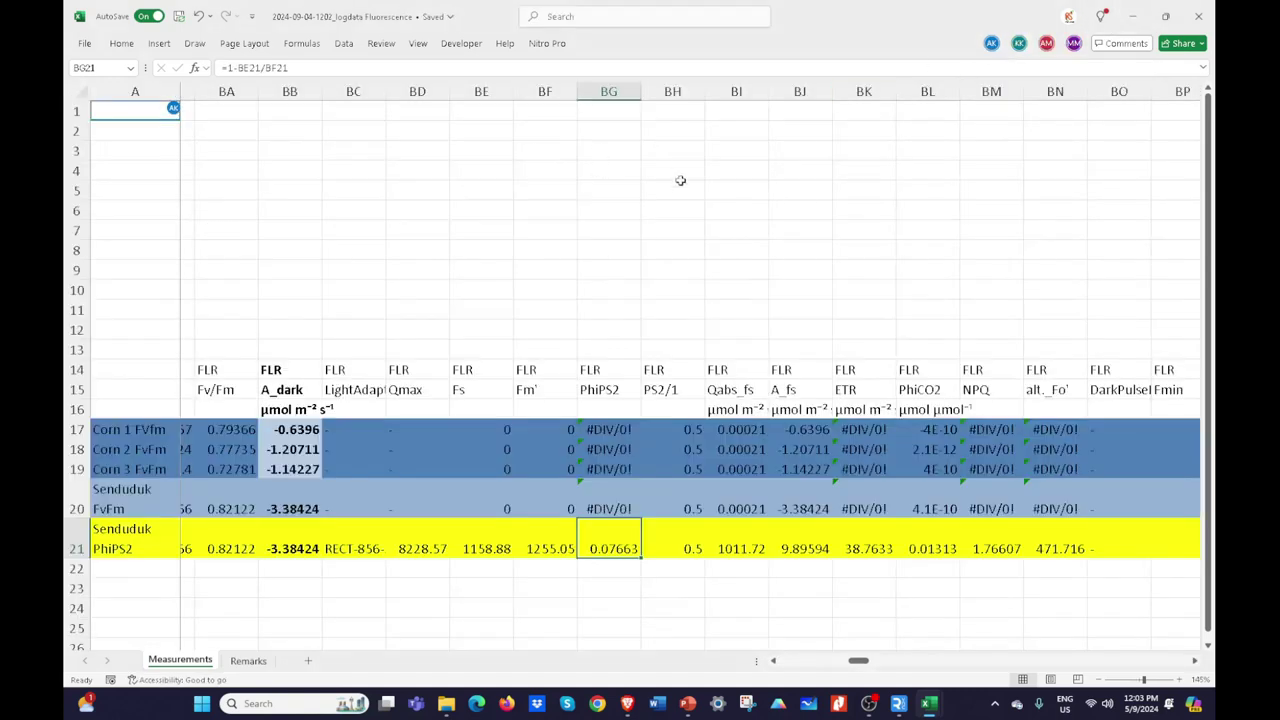
{"action": "left_click", "coordinate": [1132, 16]}
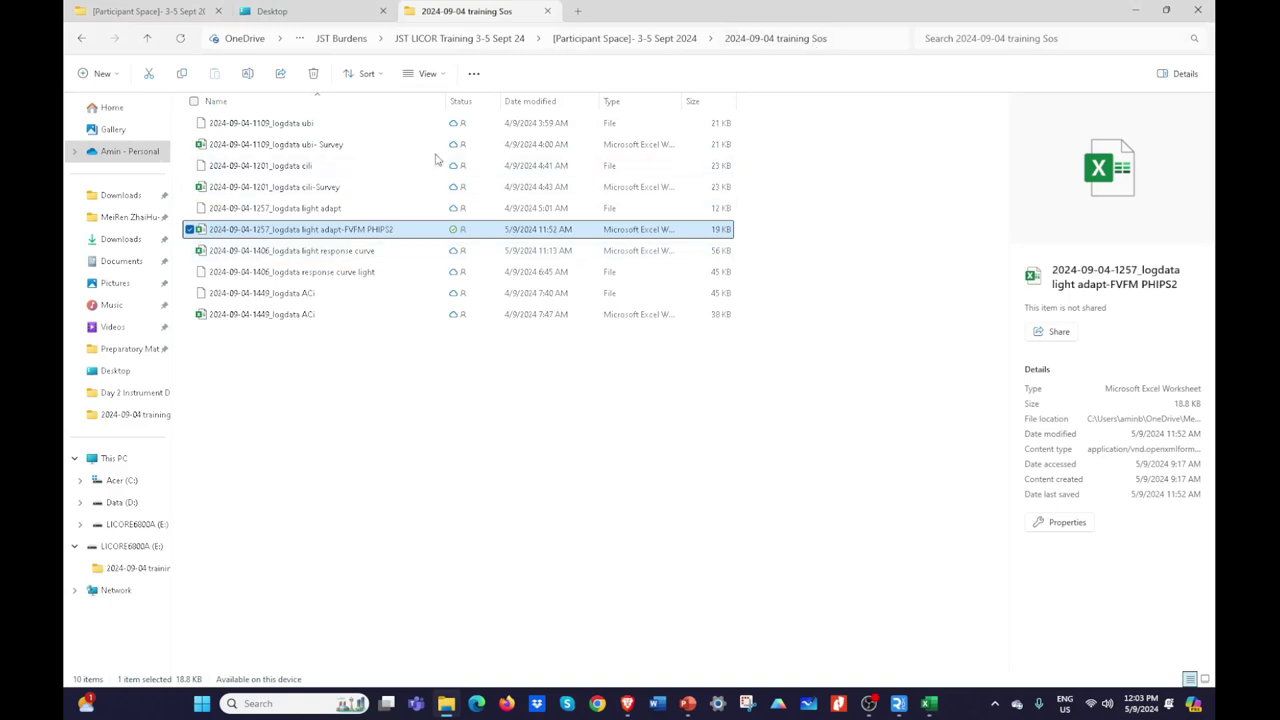
{"action": "left_click_drag", "start_coordinate": [444, 101], "coordinate": [525, 101]}
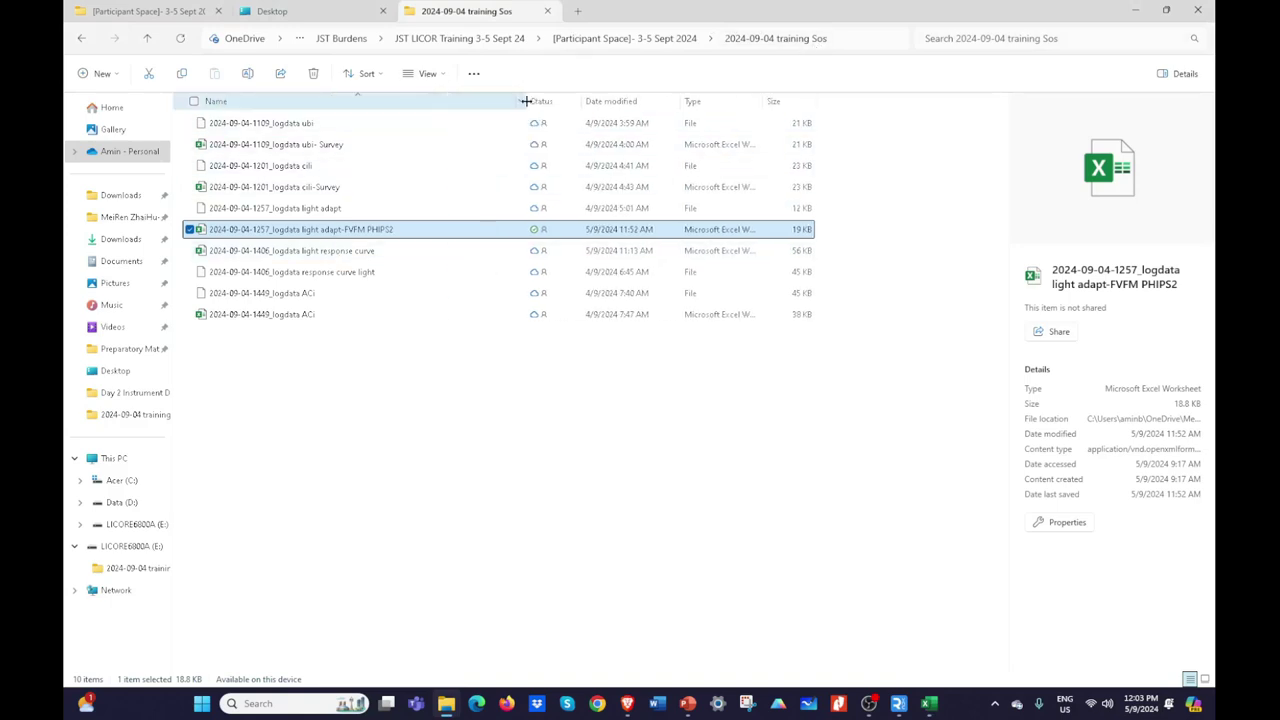
{"action": "left_click", "coordinate": [336, 196]}
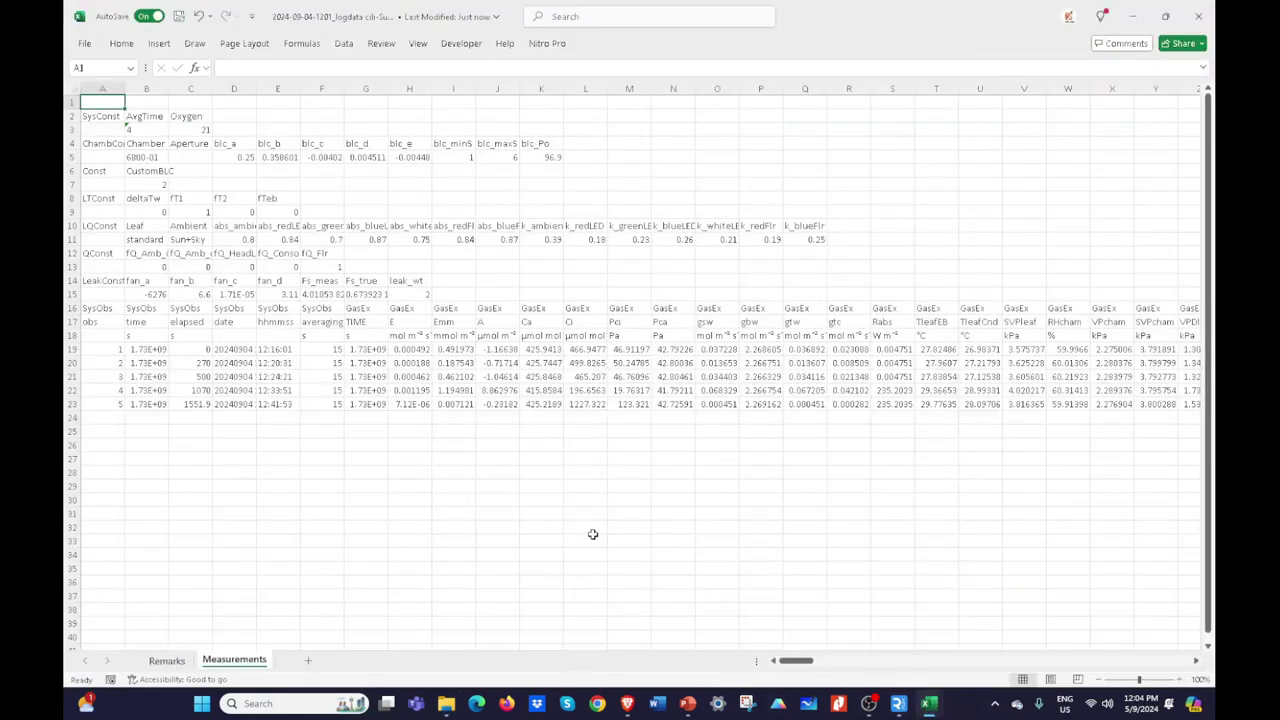
Step: Examine the fluorescence values of the last observation, row 23, including its A_dark, Fm and light-adapted record cells
{"action": "left_click_drag", "start_coordinate": [797, 668], "coordinate": [847, 672]}
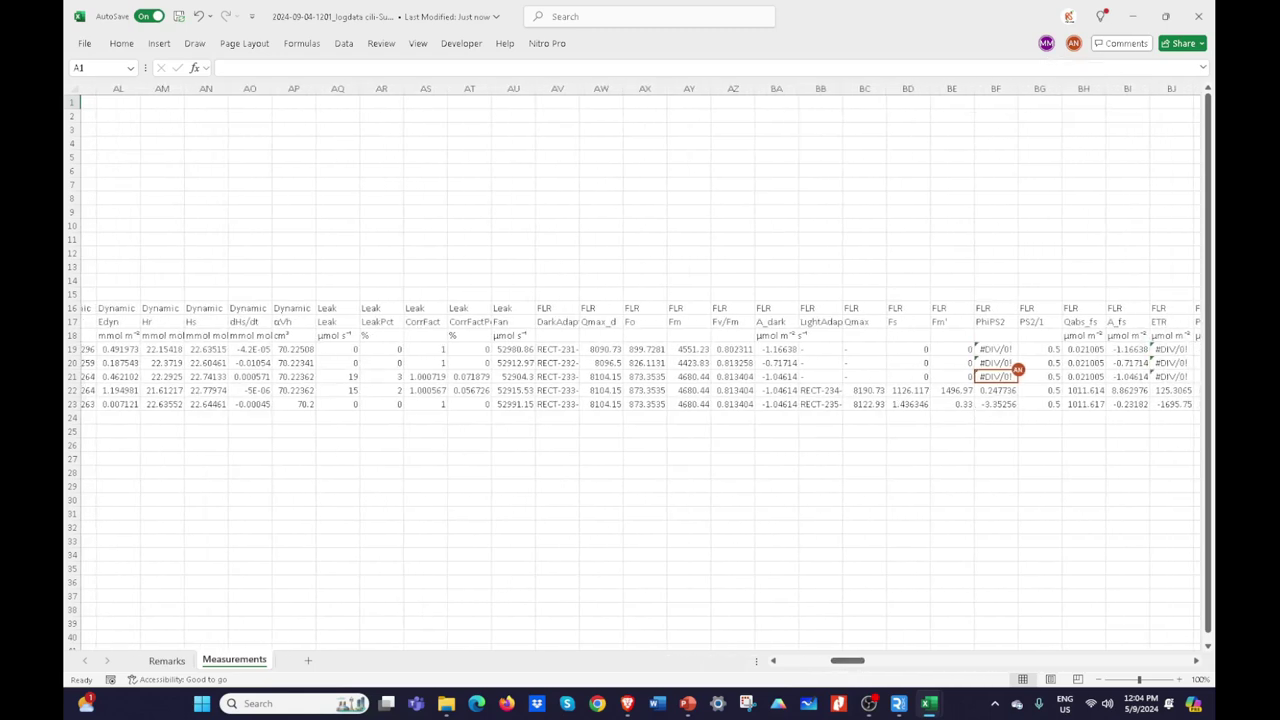
{"action": "left_click", "coordinate": [785, 404]}
{"action": "left_click", "coordinate": [688, 405]}
{"action": "double_click", "coordinate": [836, 405]}
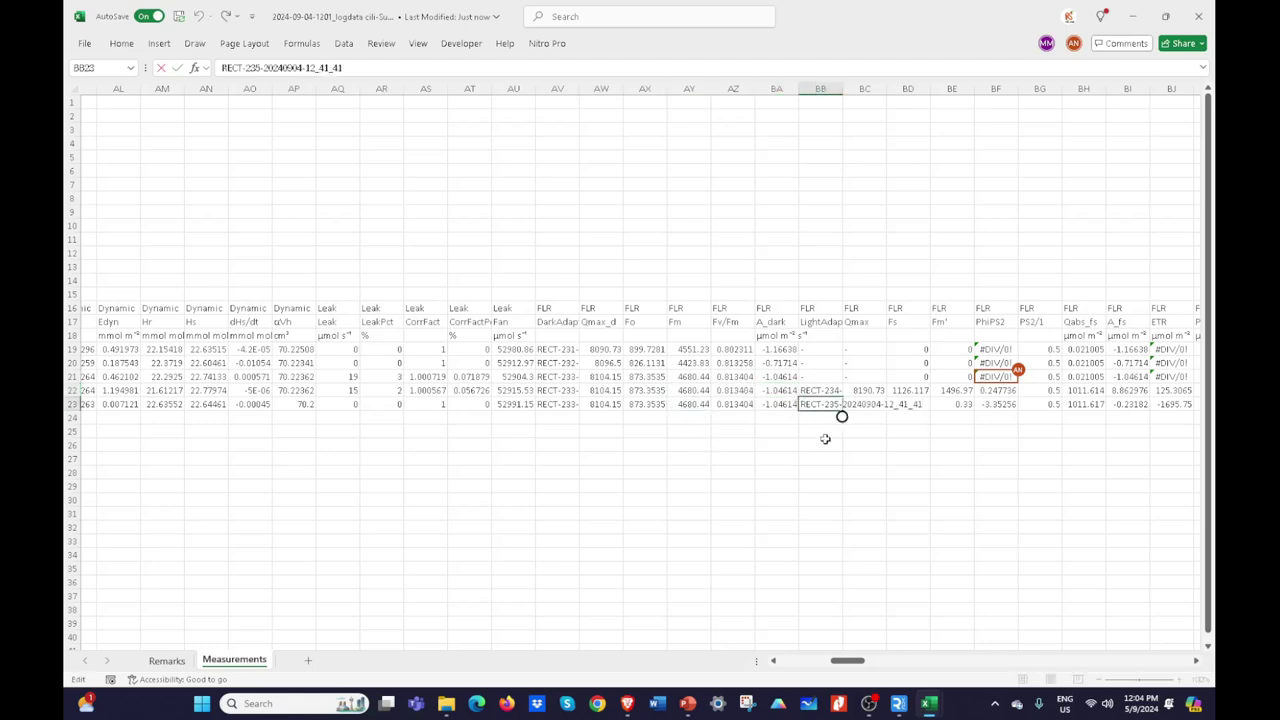
{"action": "left_click", "coordinate": [820, 442]}
Step: Insert an empty column before column A of the Measurements sheet
{"action": "left_click_drag", "start_coordinate": [825, 658], "coordinate": [771, 663]}
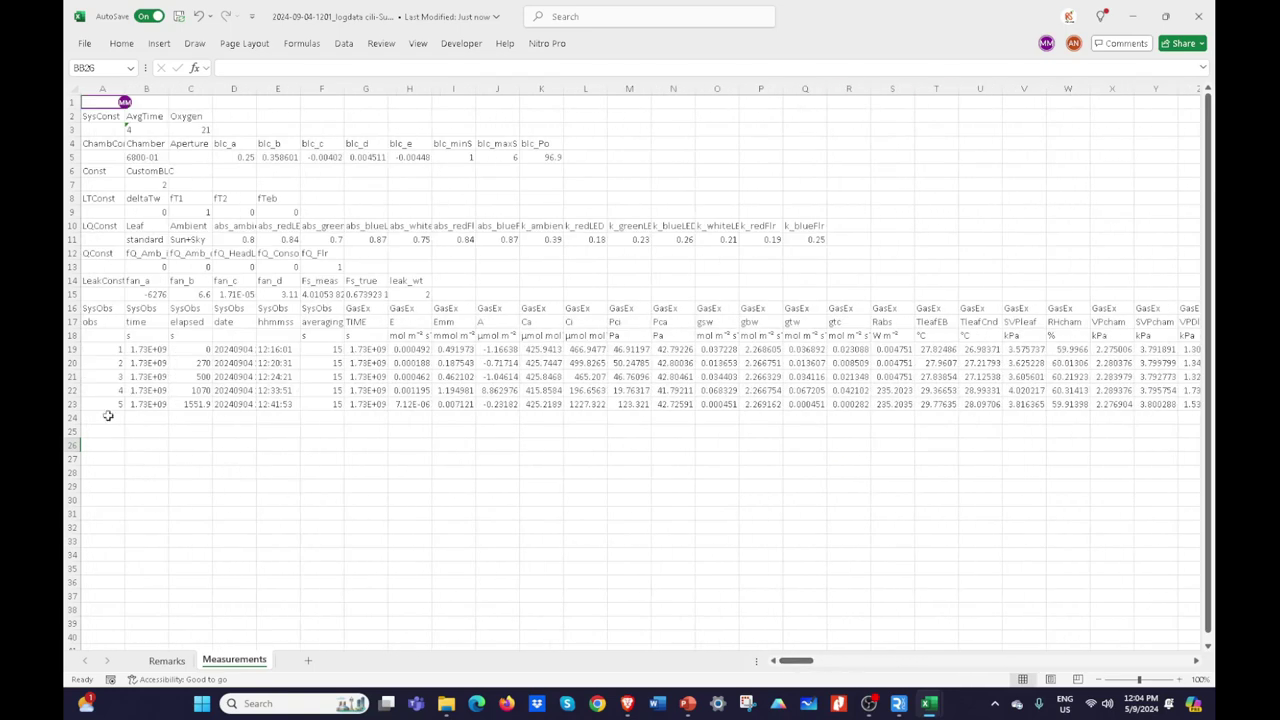
{"action": "left_click", "coordinate": [102, 89]}
{"action": "right_click", "coordinate": [100, 90]}
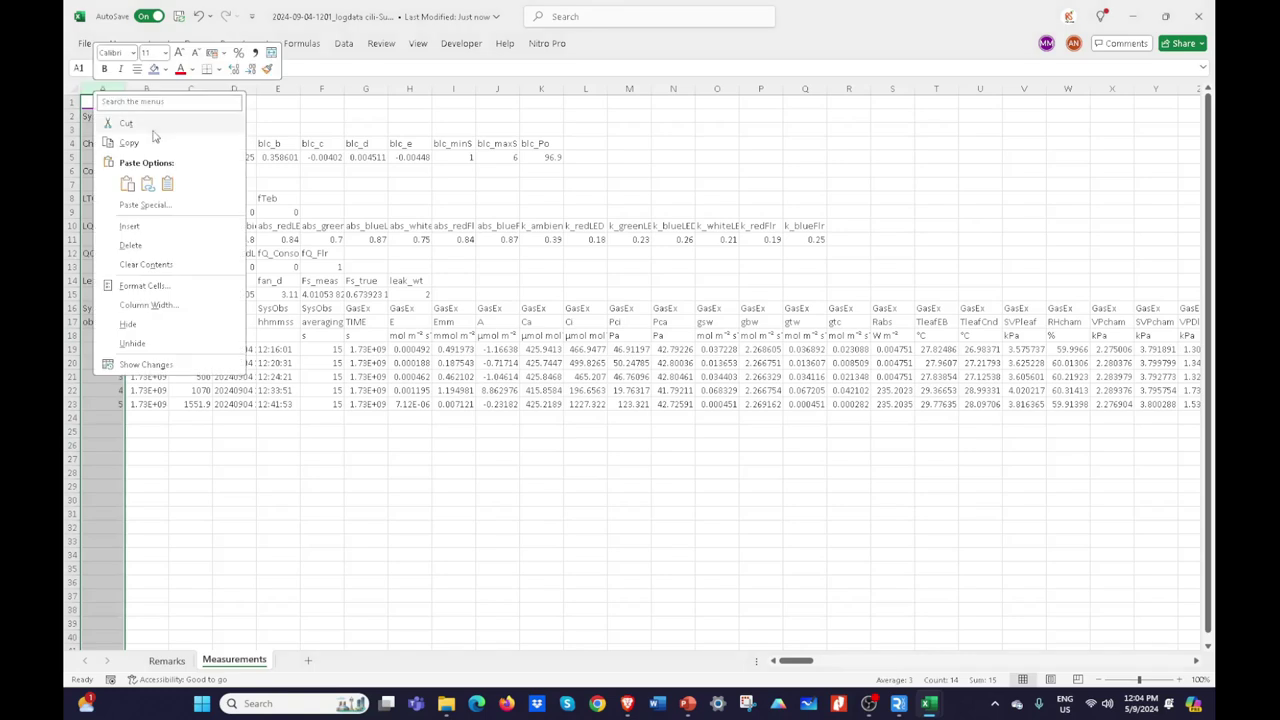
{"action": "left_click", "coordinate": [130, 226]}
{"action": "left_click", "coordinate": [141, 420]}
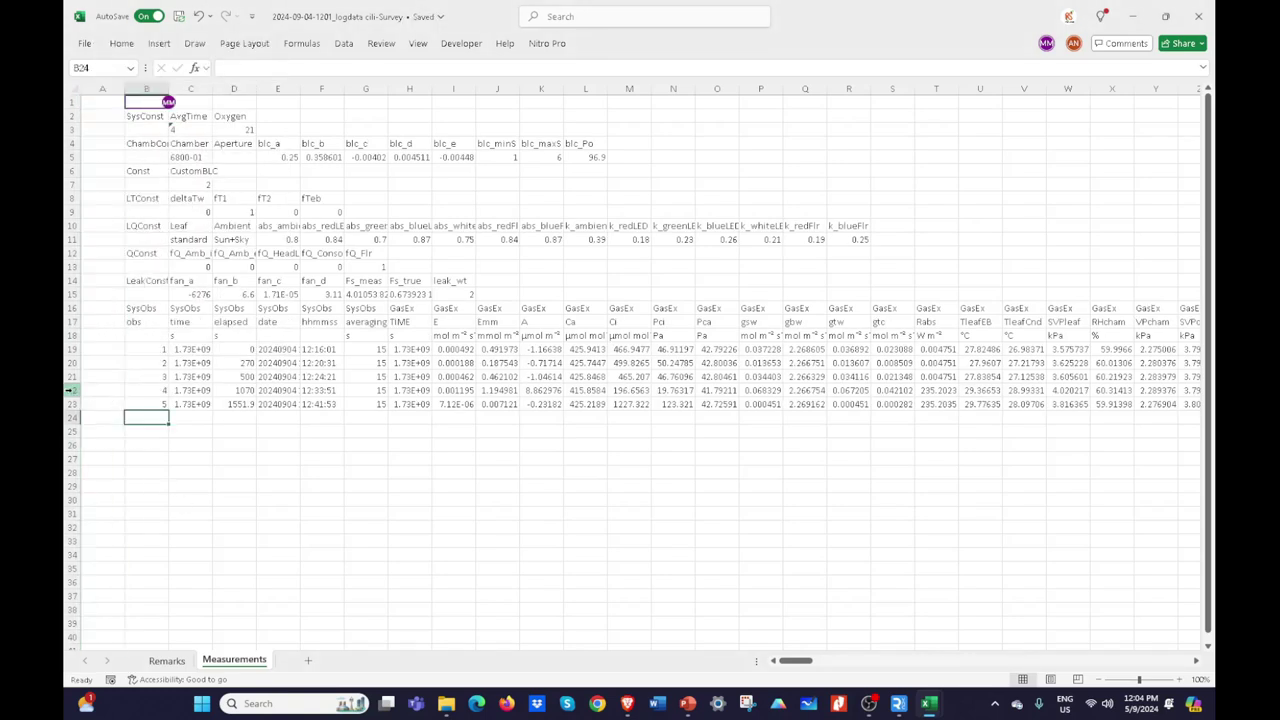
Step: Label observation 4 as Chilli in cell A22
{"action": "left_click", "coordinate": [94, 394]}
{"action": "key", "text": "Caps_Lock"}
{"action": "type", "text": "Chi"}
{"action": "key", "text": "Caps_Lock"}
{"action": "type", "text": "L"}
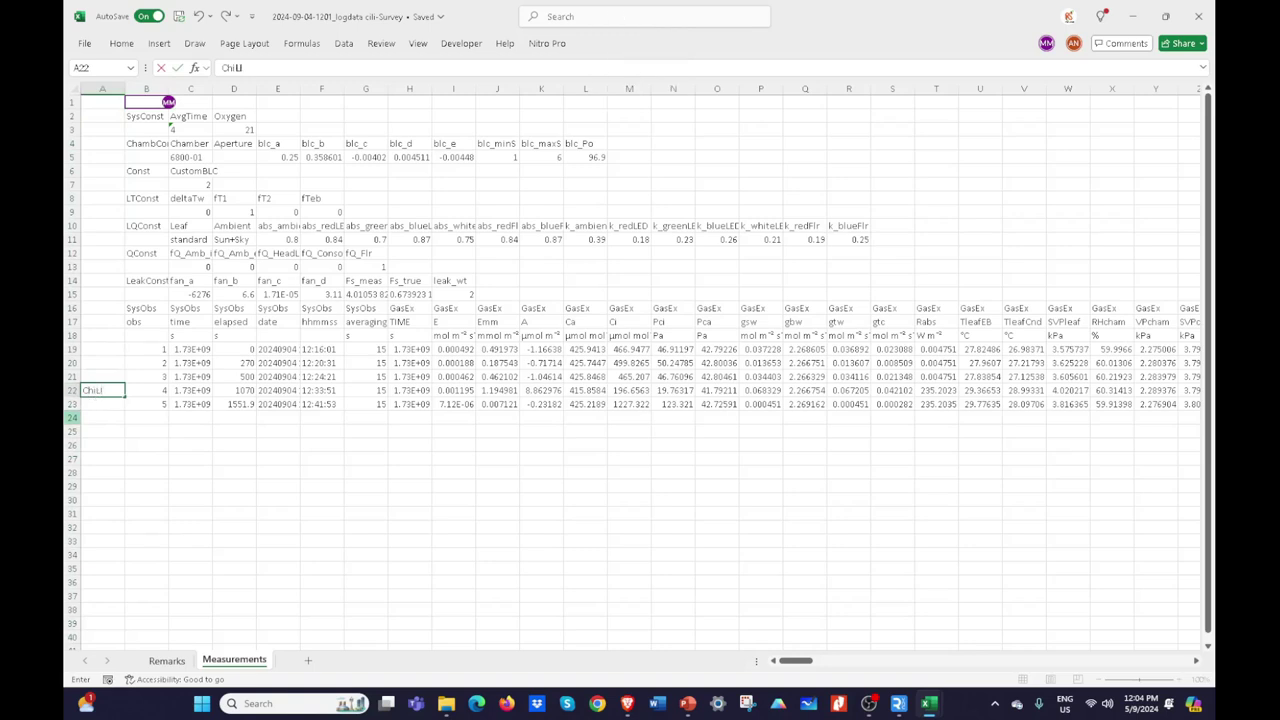
{"action": "key", "text": "Caps_Lock"}
{"action": "key", "text": "BackSpace"}
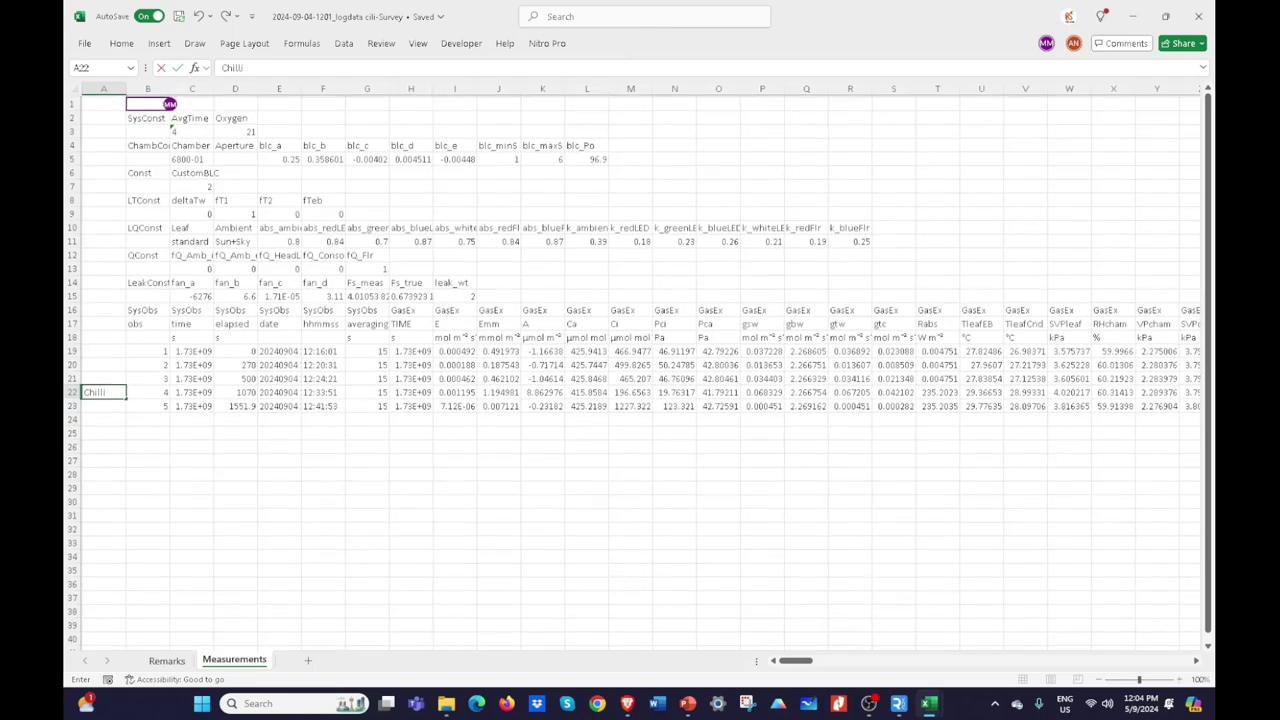
{"action": "double_click", "coordinate": [87, 390]}
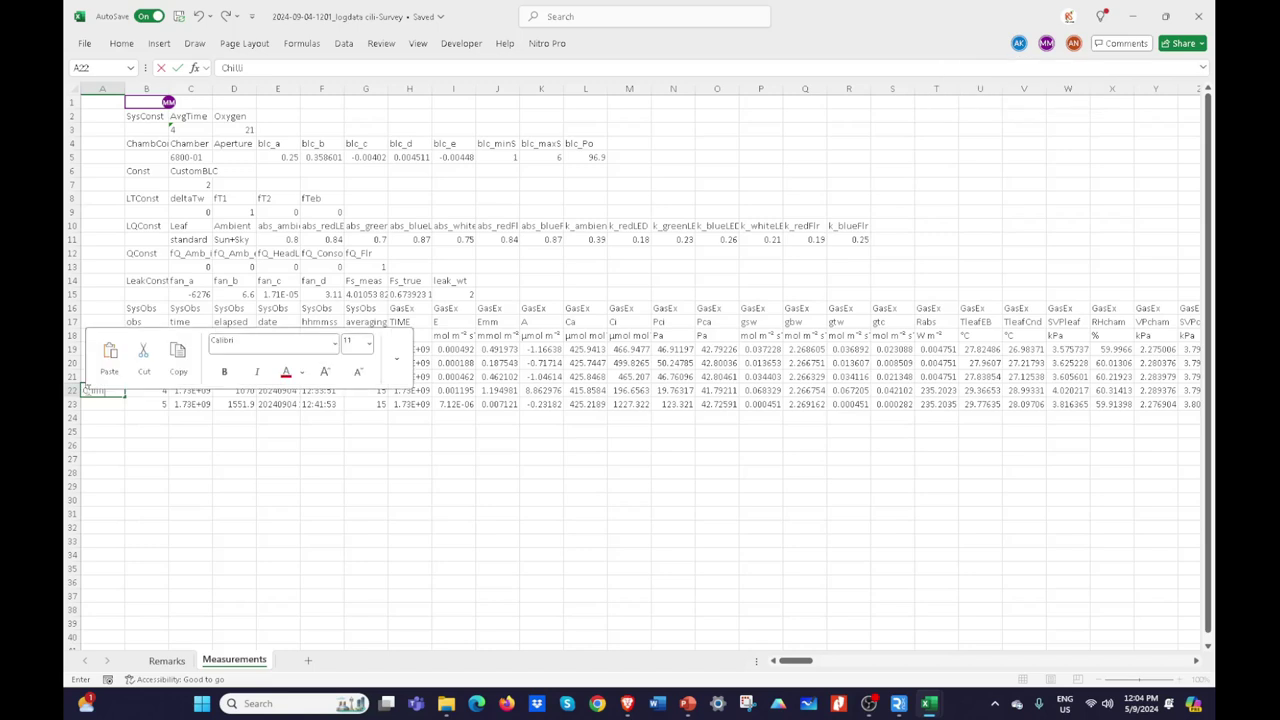
{"action": "left_click", "coordinate": [139, 448]}
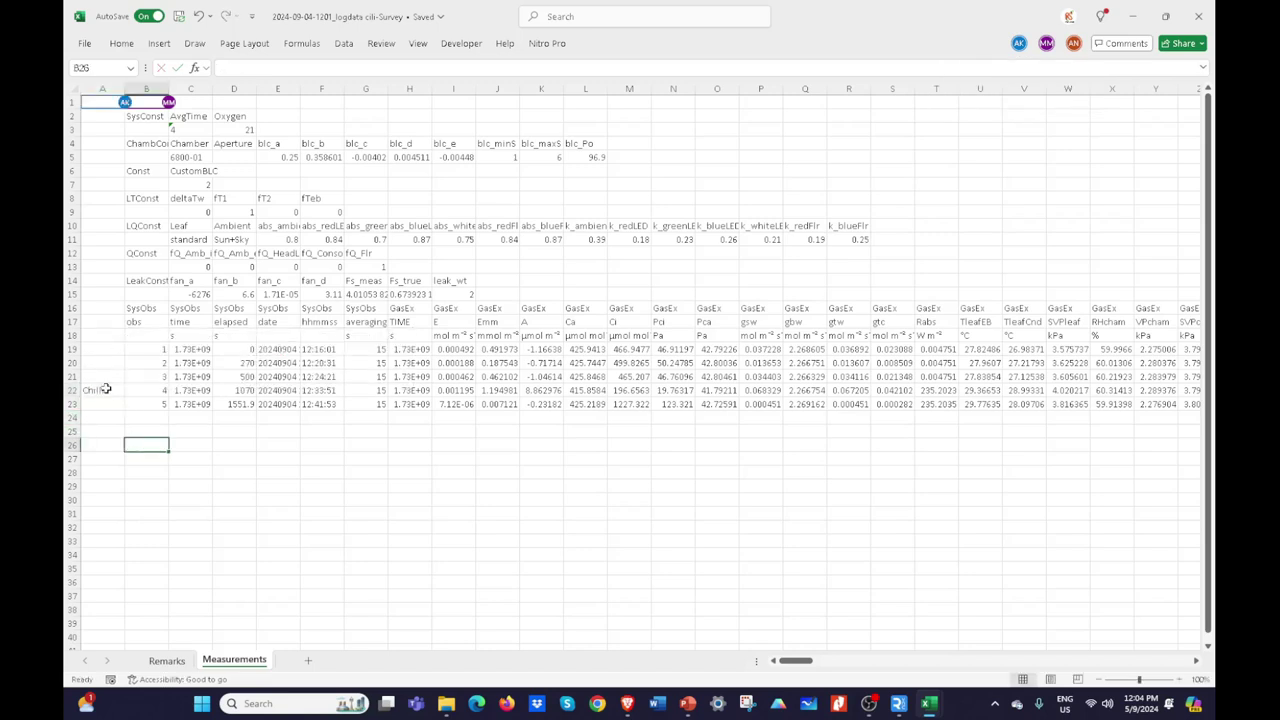
Step: Copy the Chilli label from A22 into A19 for observation 1
{"action": "left_click", "coordinate": [104, 392]}
{"action": "key", "text": "ctrl+c"}
{"action": "left_click", "coordinate": [107, 347]}
{"action": "key", "text": "ctrl+v"}
Step: Extend the label in A19 to read Chilli FV/Fm
{"action": "left_click", "coordinate": [270, 67]}
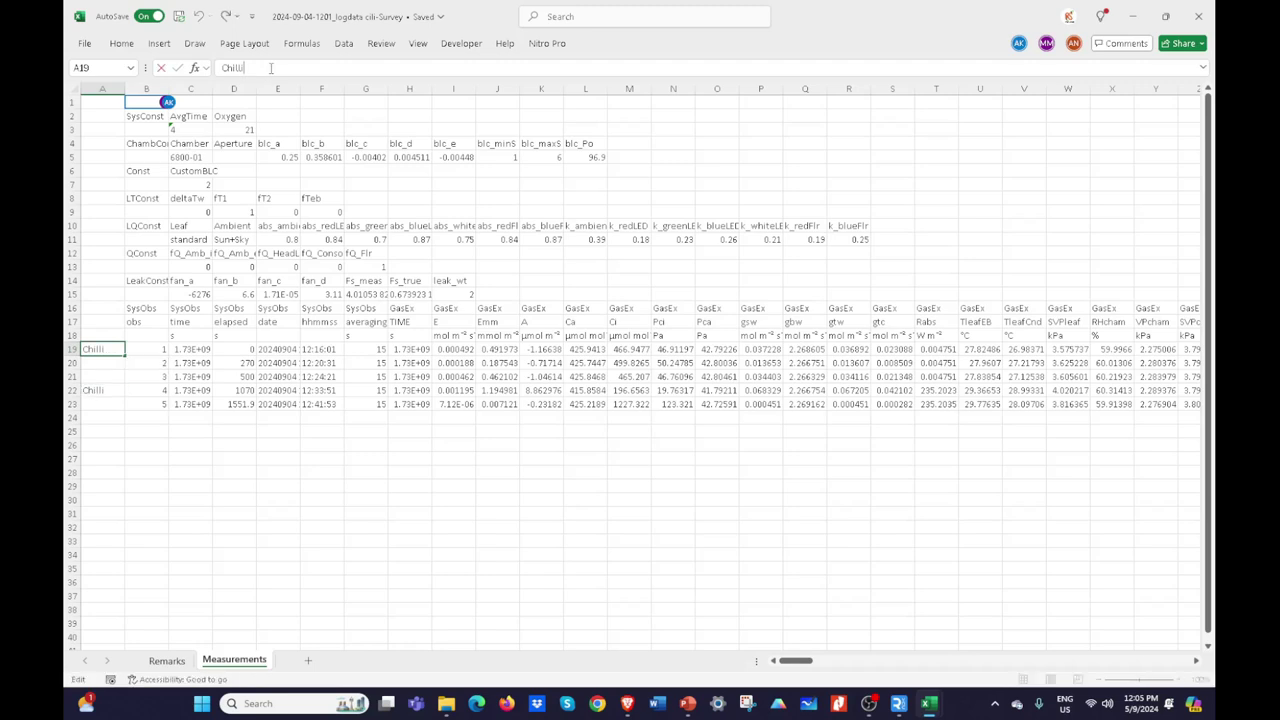
{"action": "key", "text": "Caps_Lock"}
{"action": "type", "text": "FV/"}
{"action": "key", "text": "Caps_Lock"}
{"action": "type", "text": "FM"}
{"action": "key", "text": "BackSpace"}
{"action": "key", "text": "BackSpace"}
{"action": "key", "text": "Caps_Lock"}
{"action": "type", "text": "f"}
{"action": "key", "text": "Caps_Lock"}
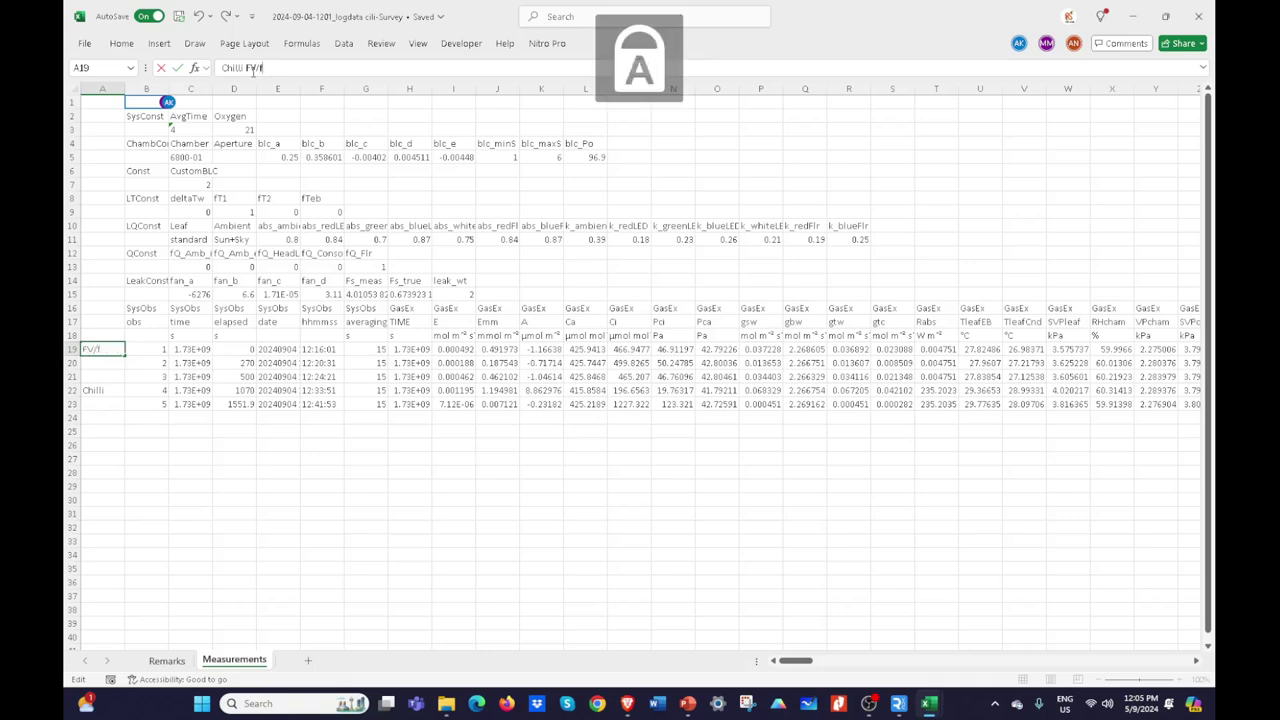
{"action": "key", "text": "Caps_Lock"}
{"action": "type", "text": "m"}
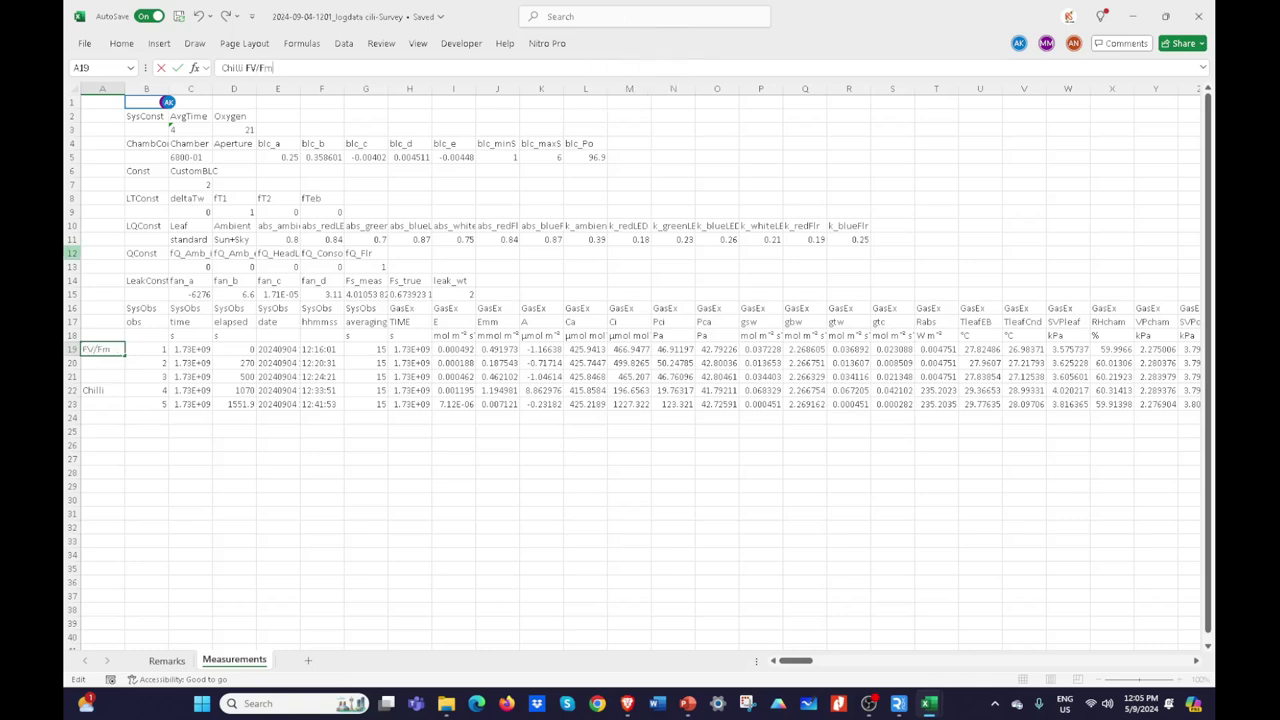
Step: Copy the Chilli FV/Fm label down to A20 and A21, and widen column A to fit it
{"action": "left_click_drag", "start_coordinate": [124, 355], "coordinate": [126, 382]}
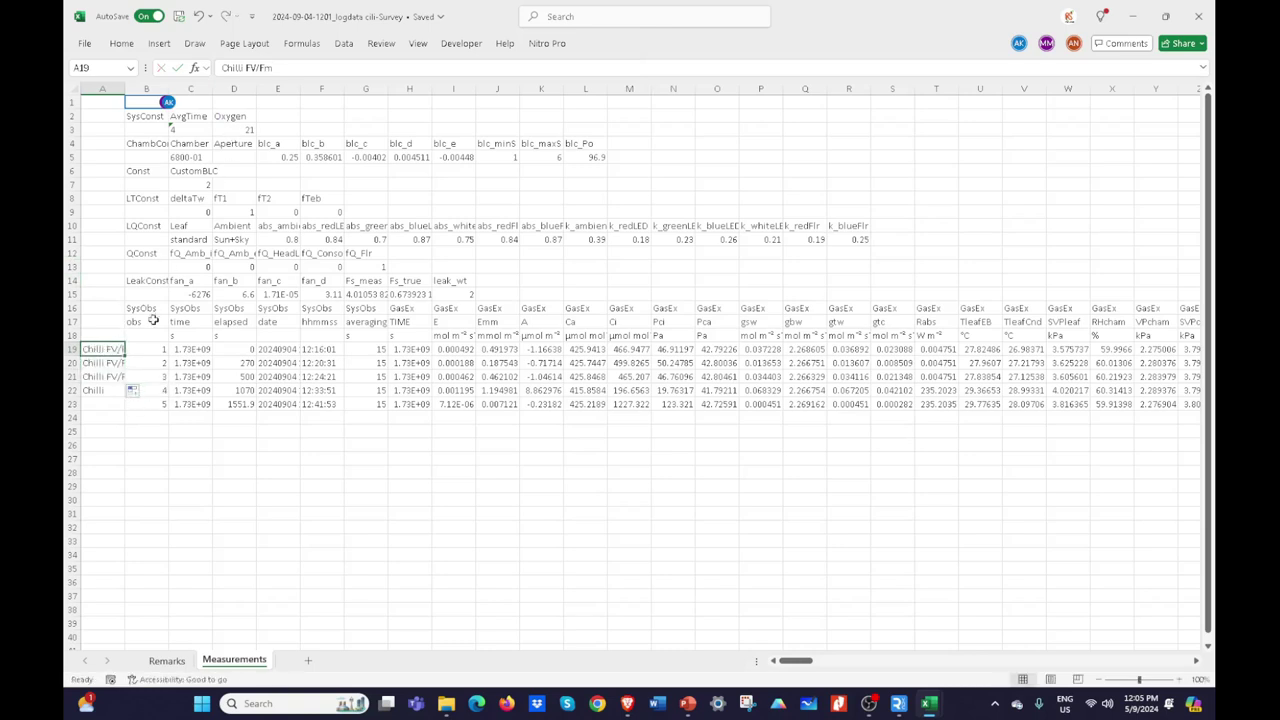
{"action": "left_click_drag", "start_coordinate": [125, 89], "coordinate": [143, 90]}
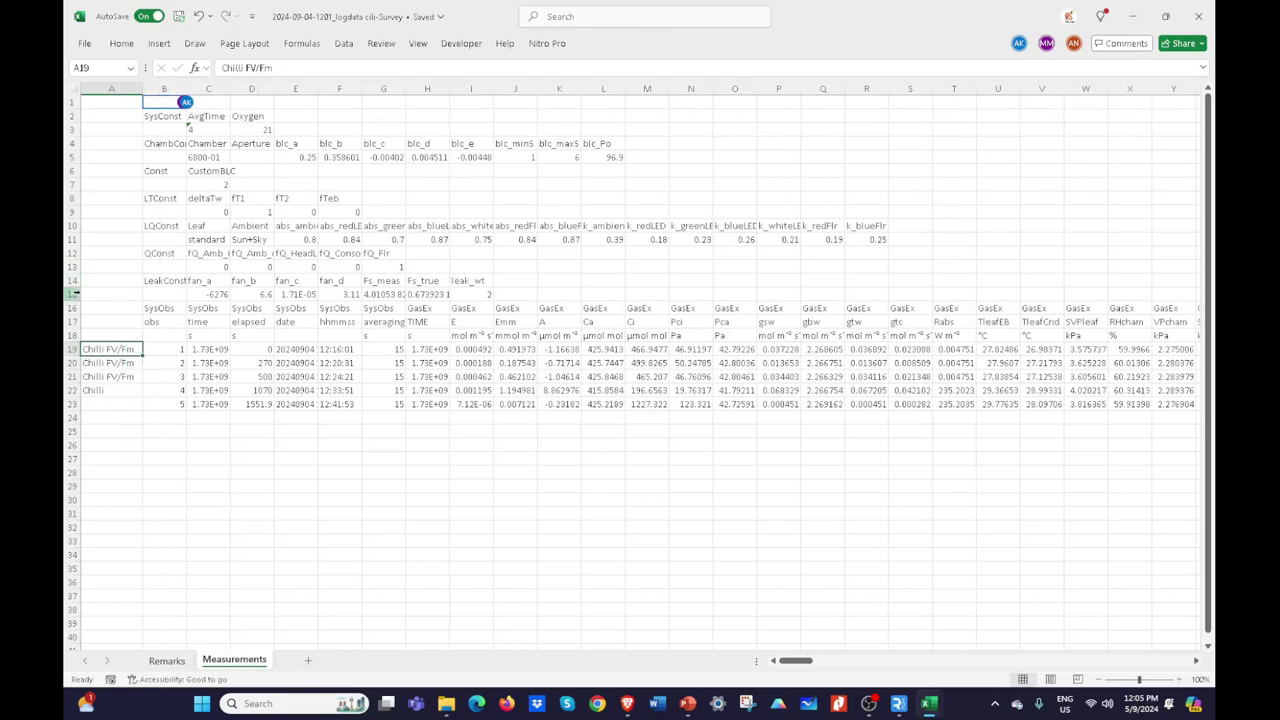
Step: Number the labels in A19, A20 and A21 so they read Chilli 1 FV/Fm, Chilli 2 FV/Fm and Chilli 3 FV/Fm
{"action": "left_click", "coordinate": [247, 67]}
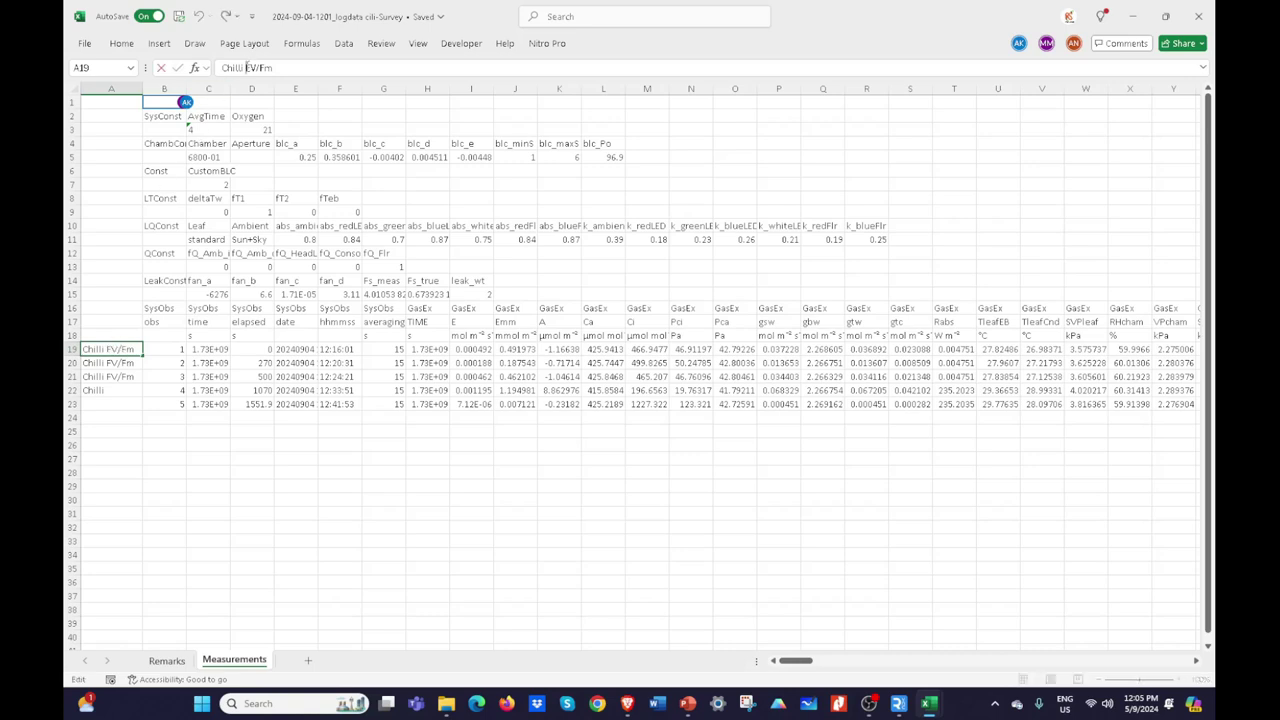
{"action": "type", "text": "1"}
{"action": "key", "text": "Return"}
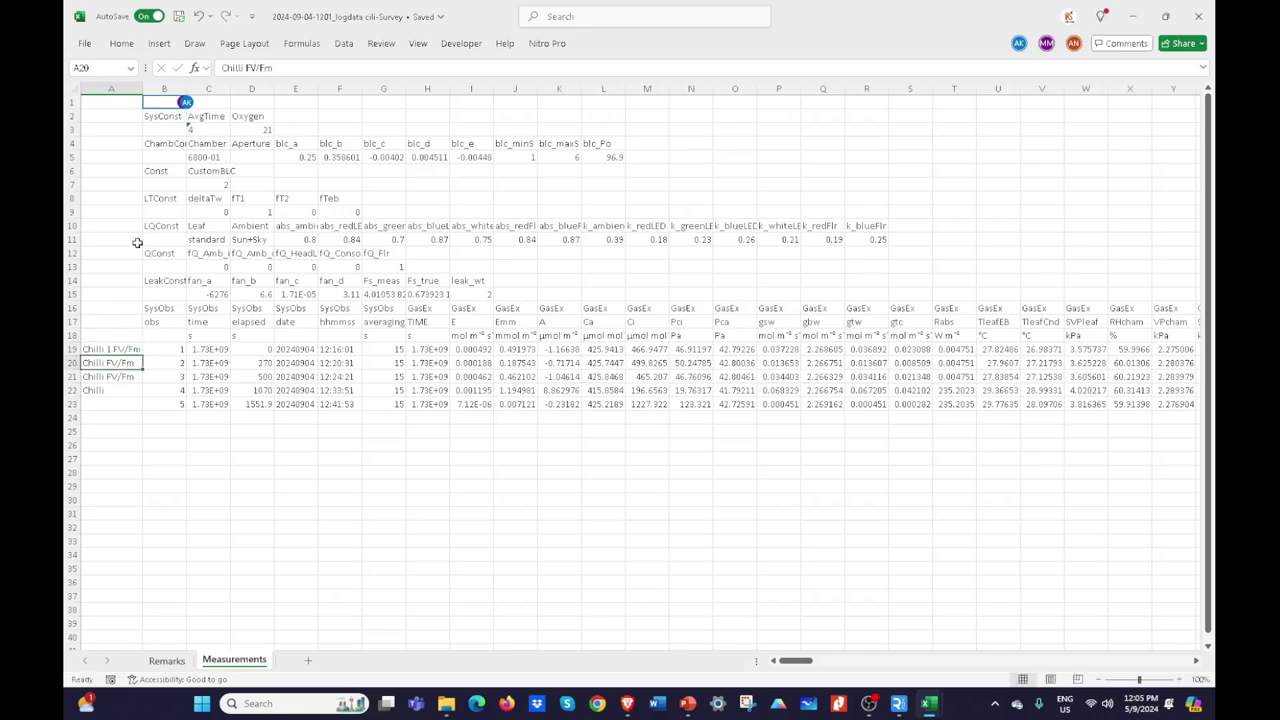
{"action": "left_click", "coordinate": [245, 67]}
{"action": "type", "text": "2"}
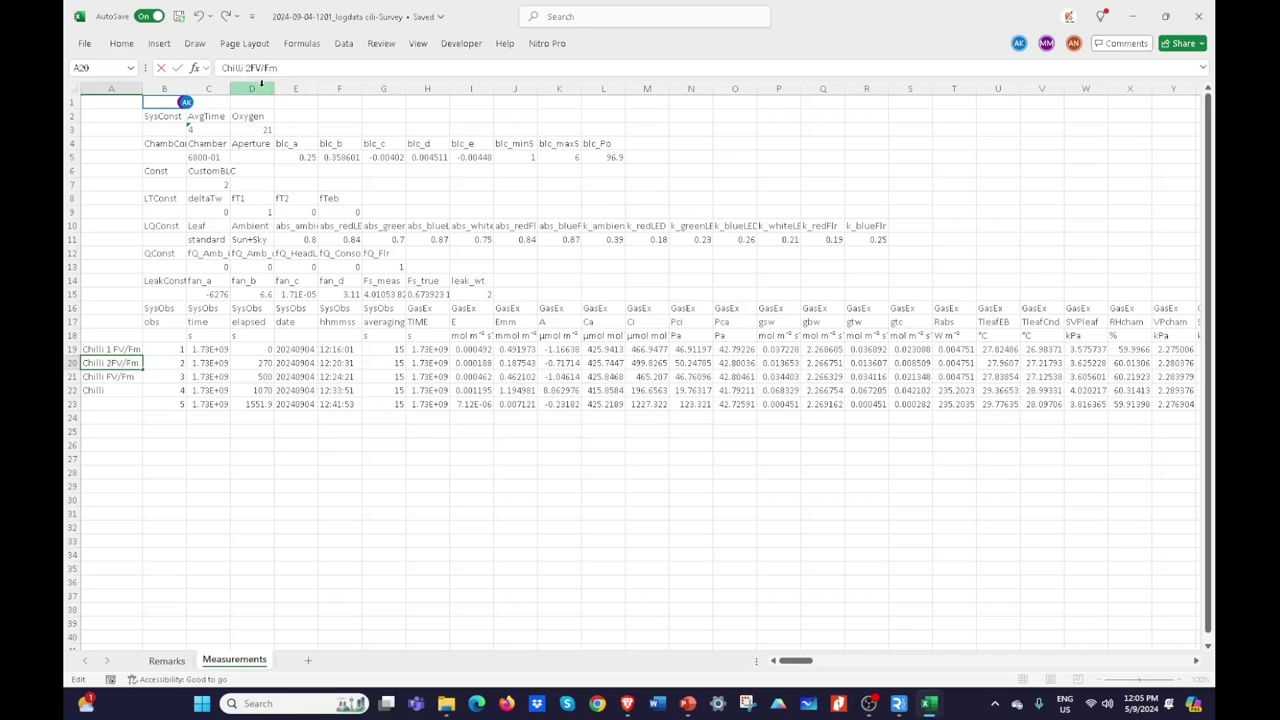
{"action": "key", "text": "ctrl+Return"}
{"action": "left_click", "coordinate": [127, 376]}
{"action": "left_click", "coordinate": [245, 67]}
{"action": "type", "text": "3"}
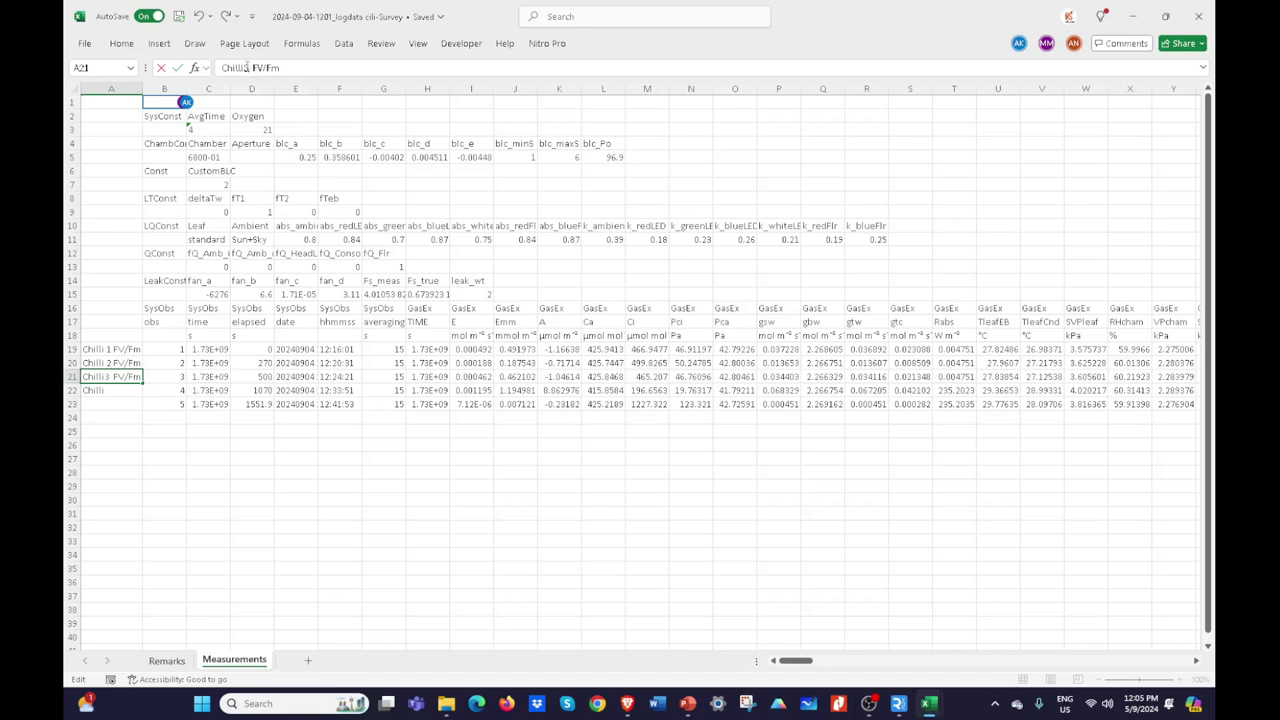
{"action": "key", "text": "BackSpace"}
{"action": "type", "text": "3"}
{"action": "key", "text": "Return"}
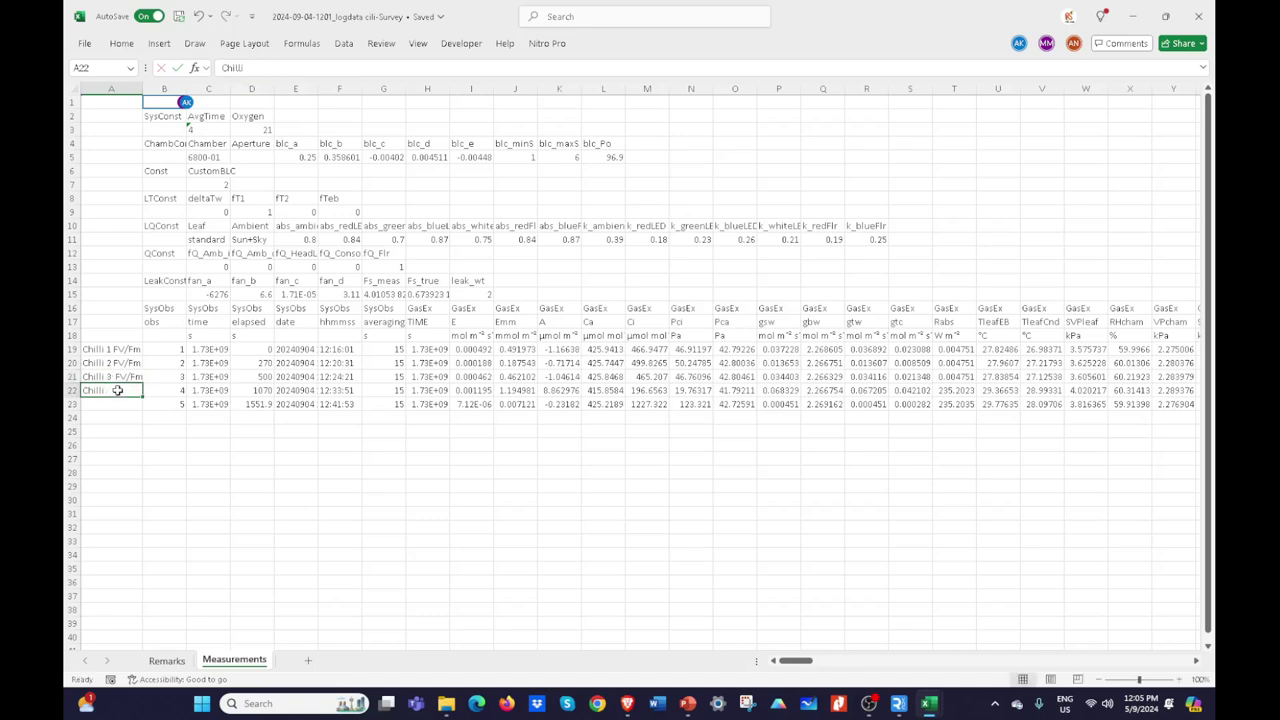
Step: Extend the label in A22 for observation 4 to read Chilli PhiPS2
{"action": "left_click", "coordinate": [257, 67]}
{"action": "key", "text": "Caps_Lock"}
{"action": "type", "text": "Phi"}
{"action": "key", "text": "Caps_Lock"}
{"action": "type", "text": "PS2"}
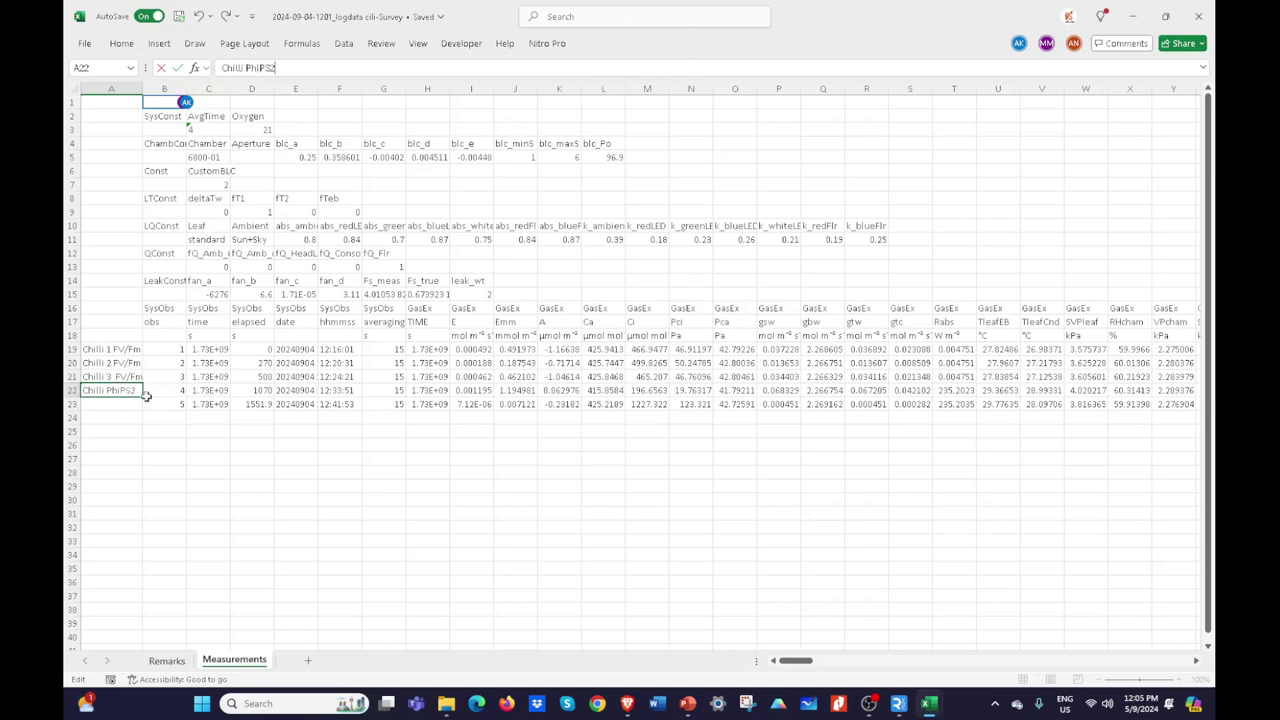
Step: Fill the PhiPS2 label down from A22 to A23 and correct the copy to read Chilli PhiPS2
{"action": "left_click_drag", "start_coordinate": [143, 397], "coordinate": [139, 407]}
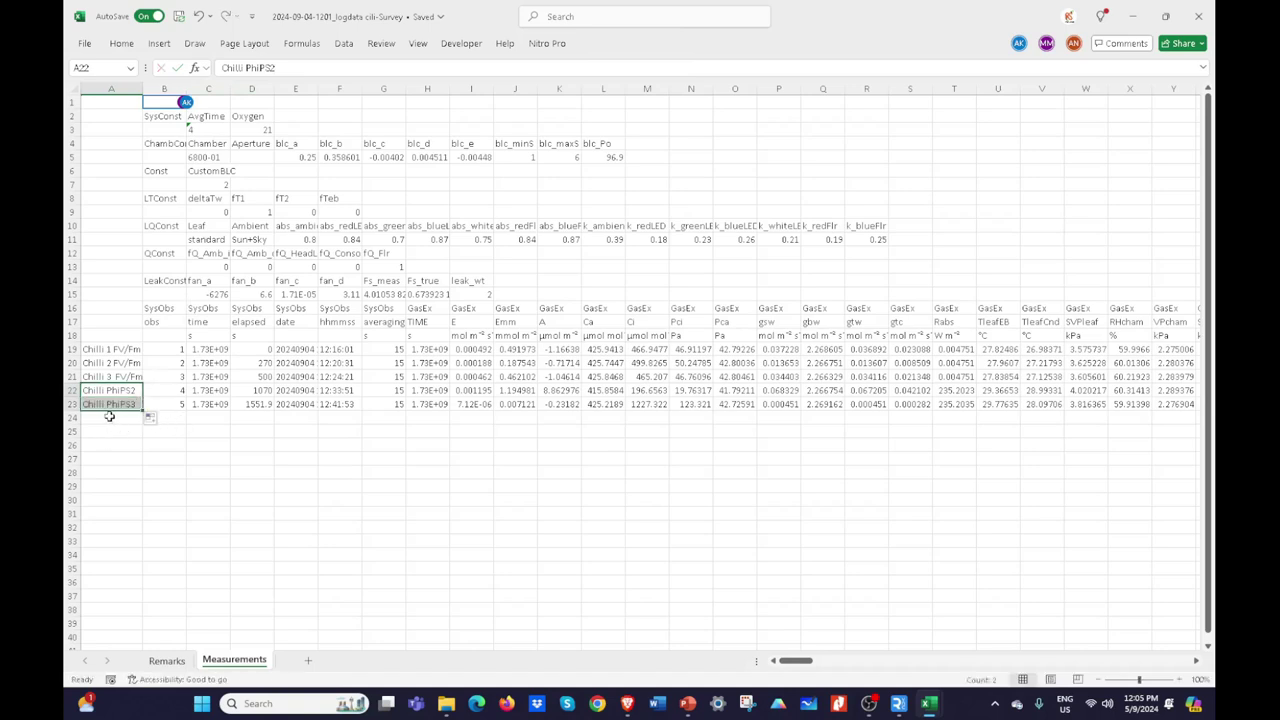
{"action": "left_click", "coordinate": [113, 405]}
{"action": "left_click", "coordinate": [287, 64]}
{"action": "key", "text": "BackSpace"}
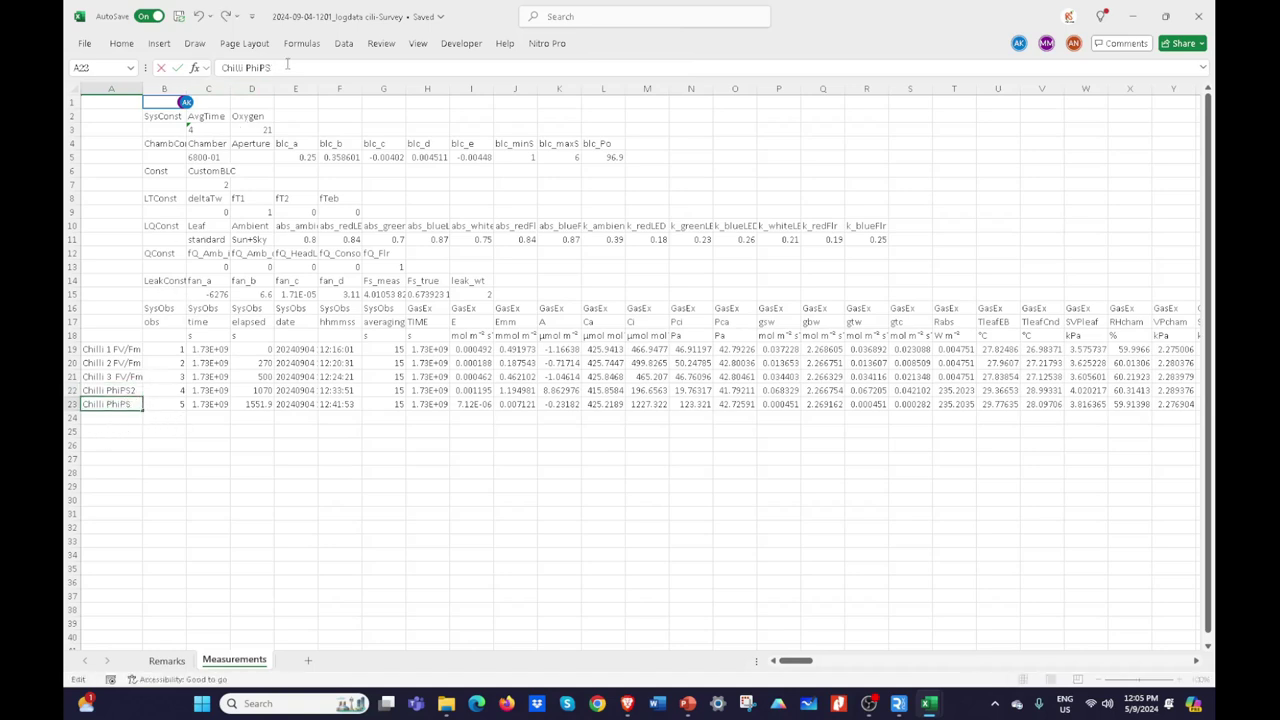
{"action": "type", "text": "2"}
{"action": "key", "text": "Caps_Lock"}
{"action": "left_click", "coordinate": [102, 440]}
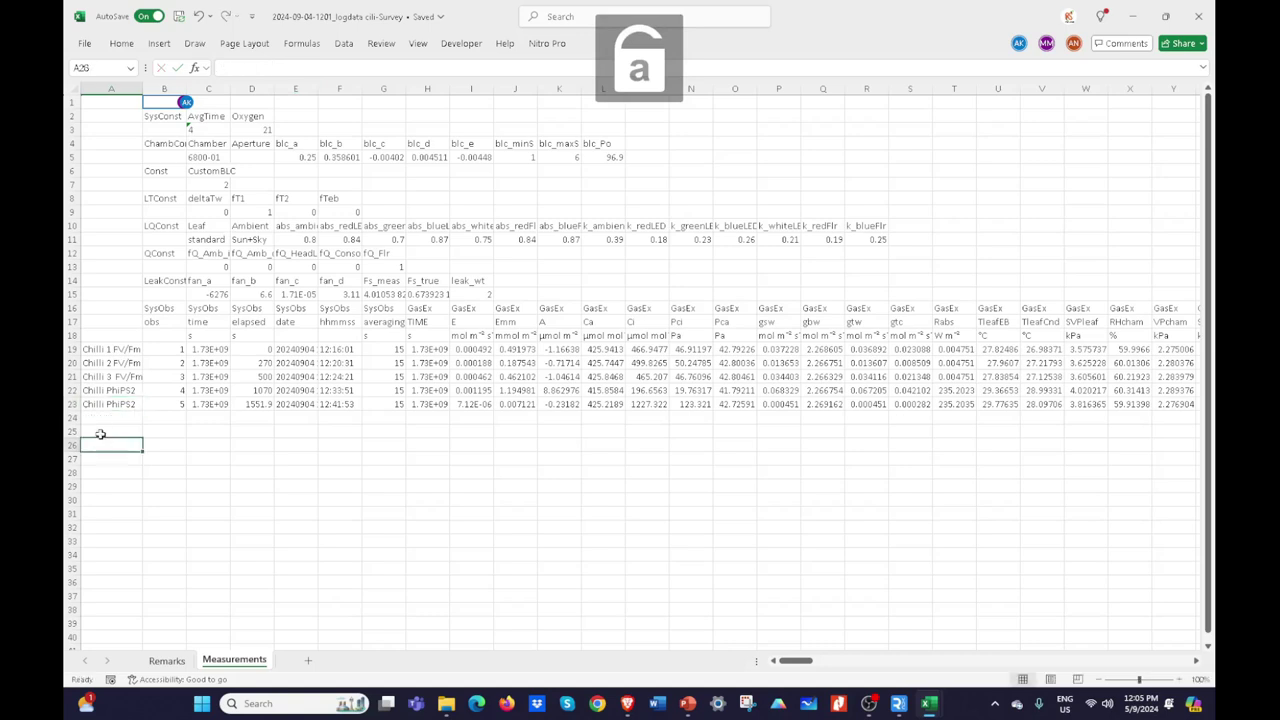
Step: Freeze the first column so the sample labels stay in view
{"action": "left_click", "coordinate": [111, 89]}
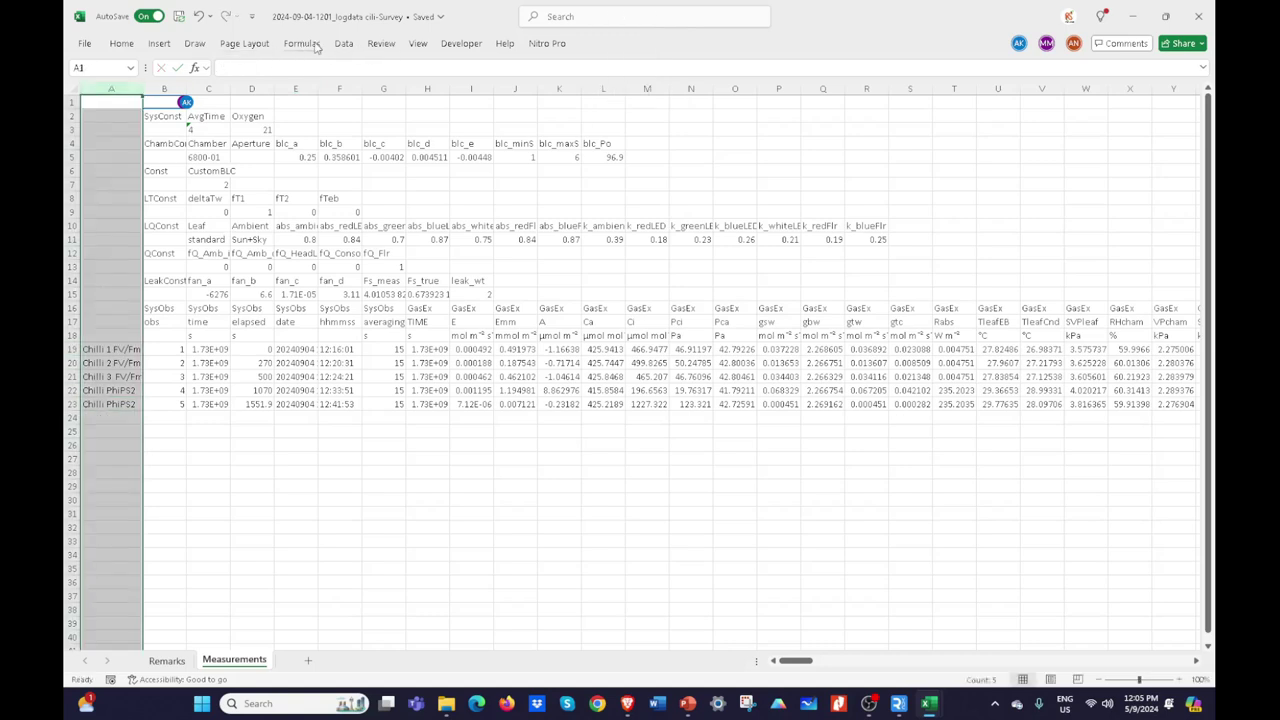
{"action": "left_click", "coordinate": [296, 48]}
{"action": "left_click", "coordinate": [245, 45]}
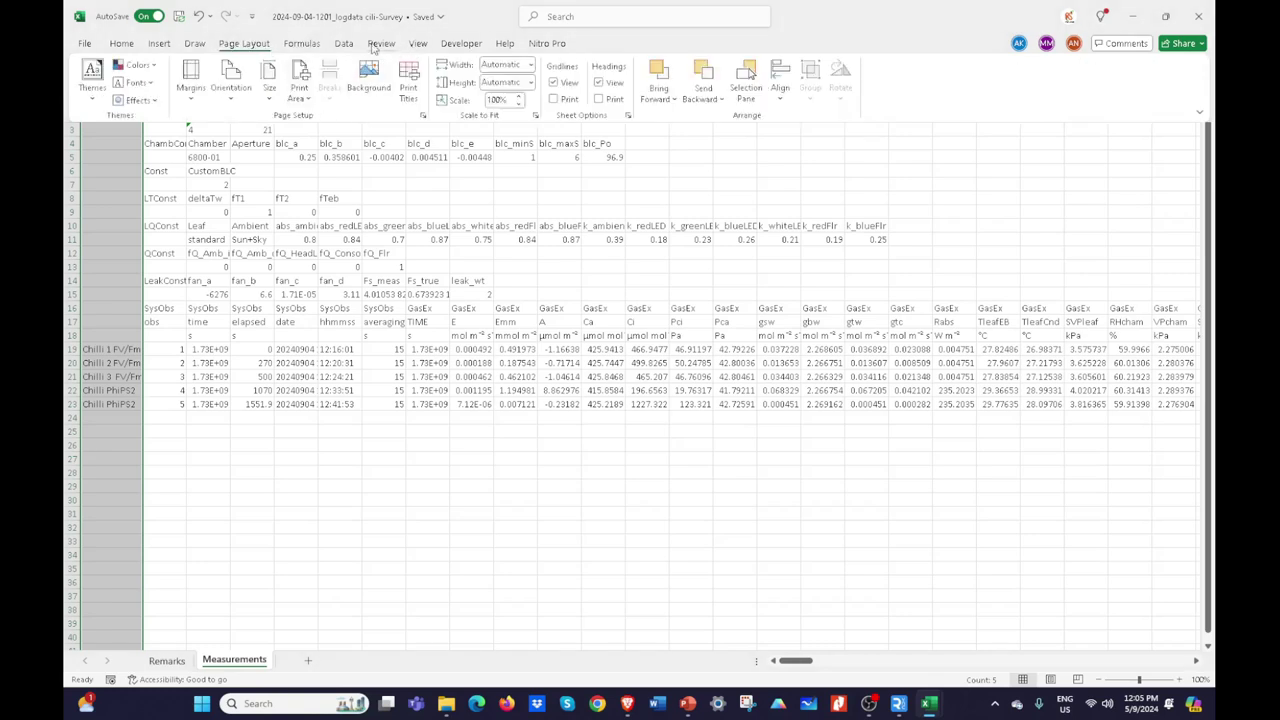
{"action": "left_click", "coordinate": [418, 46]}
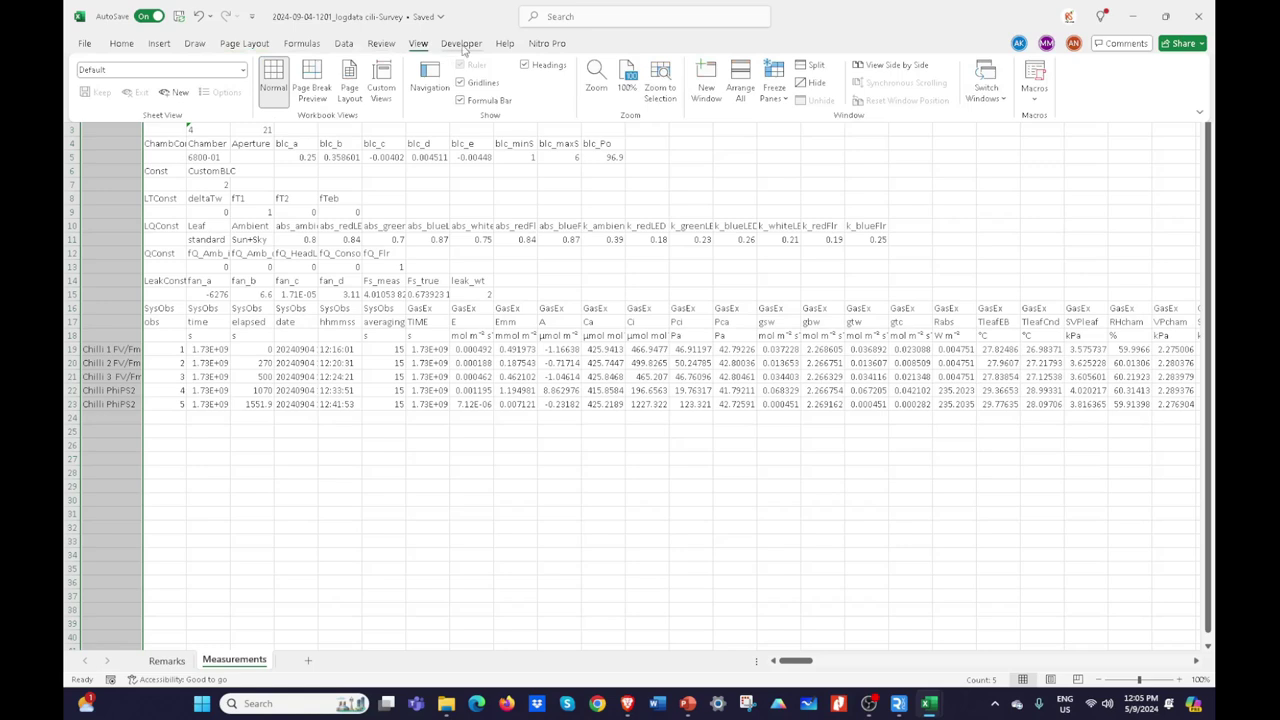
{"action": "left_click", "coordinate": [775, 88]}
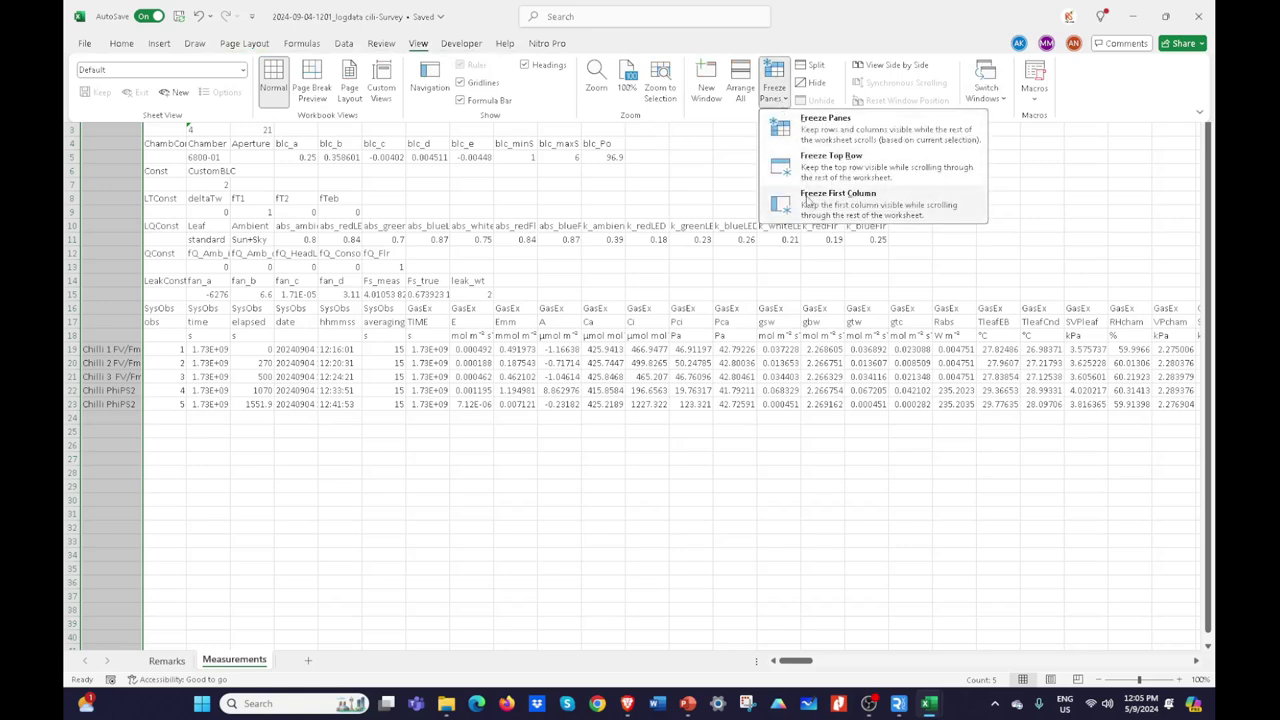
{"action": "left_click", "coordinate": [772, 207]}
Step: Fill the three Chilli FV/Fm rows, 19 to 21, with blue
{"action": "left_click_drag", "start_coordinate": [71, 349], "coordinate": [71, 377]}
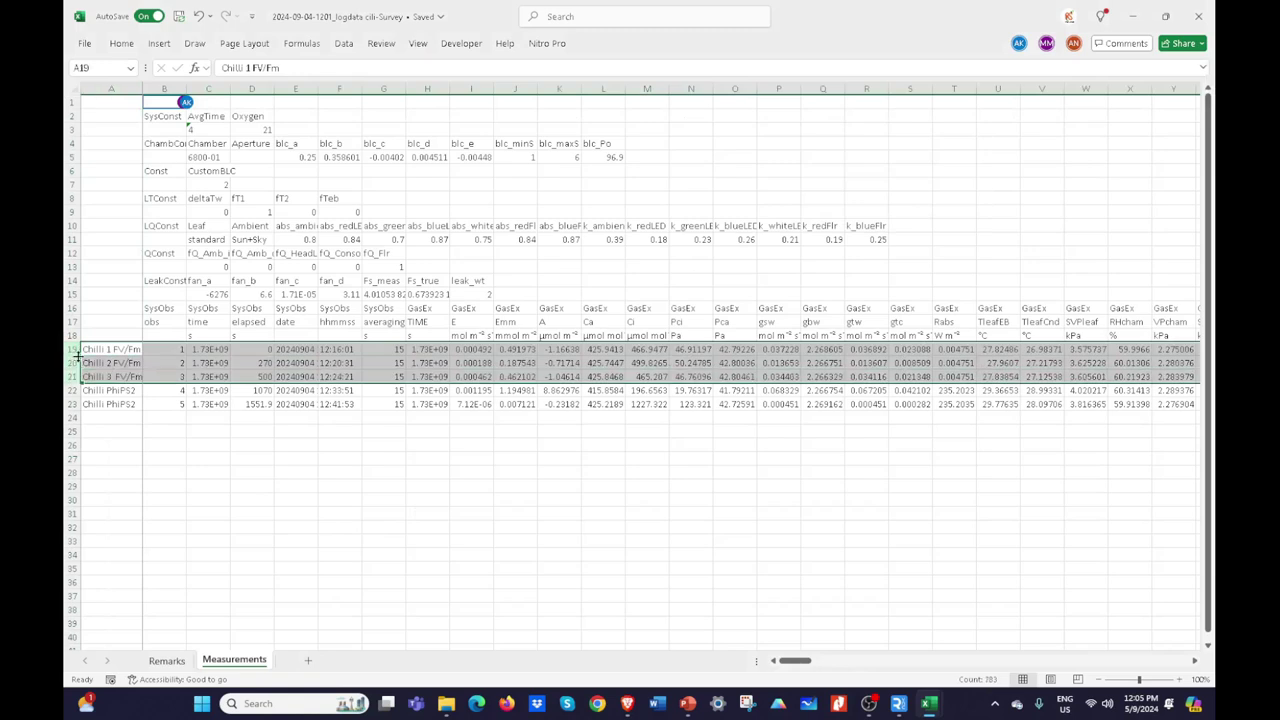
{"action": "left_click", "coordinate": [121, 43]}
{"action": "left_click", "coordinate": [299, 92]}
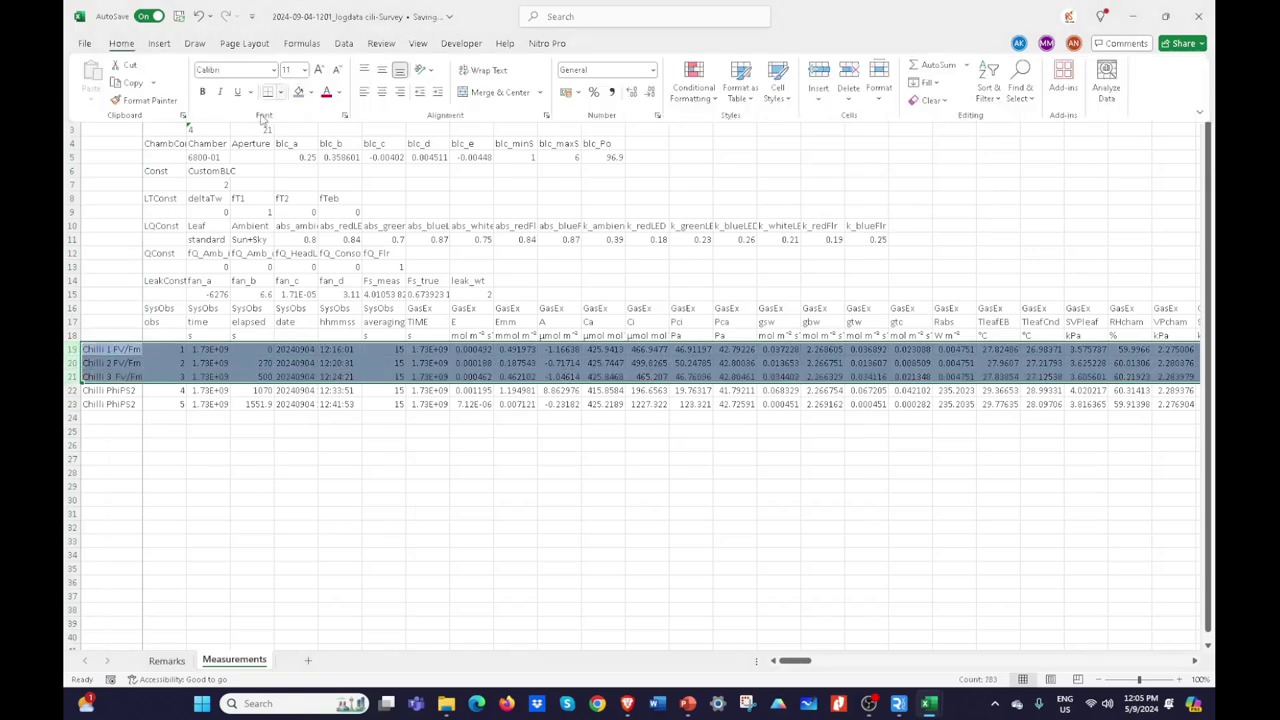
Step: Fill the two Chilli PhiPS2 rows, 22 and 23, with yellow
{"action": "left_click", "coordinate": [72, 395]}
{"action": "left_click_drag", "start_coordinate": [70, 390], "coordinate": [70, 404]}
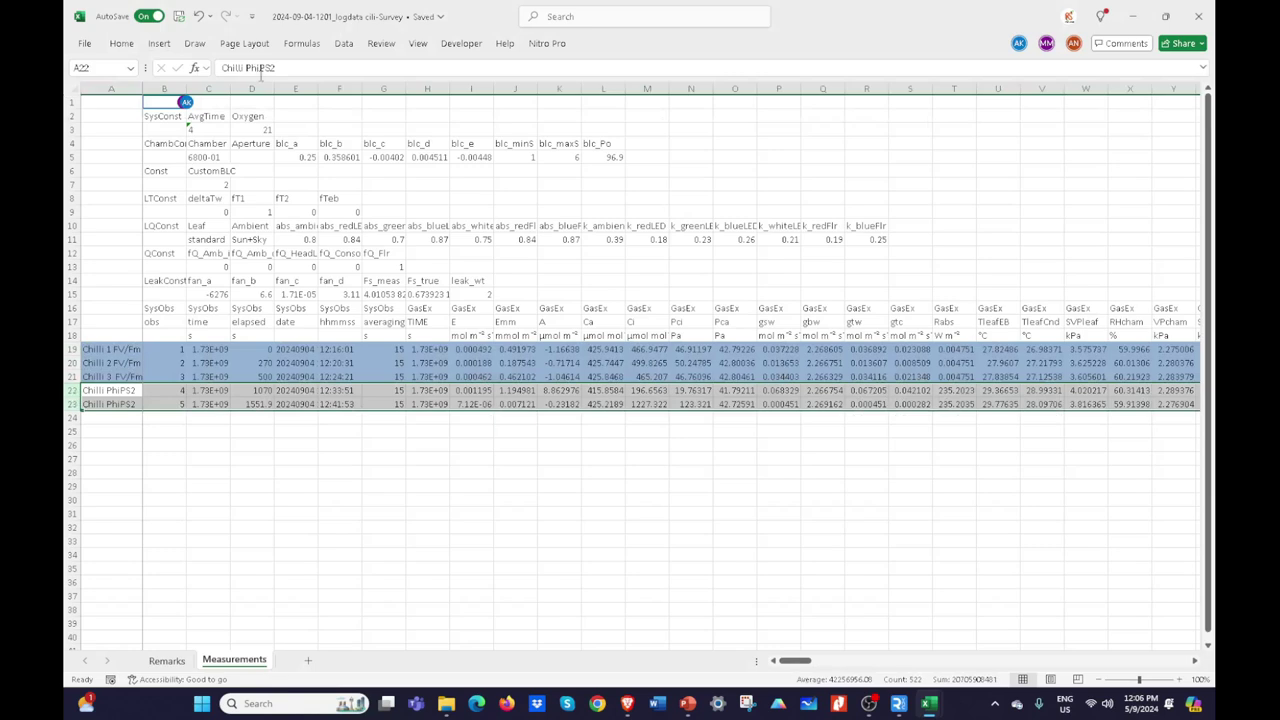
{"action": "left_click", "coordinate": [121, 43]}
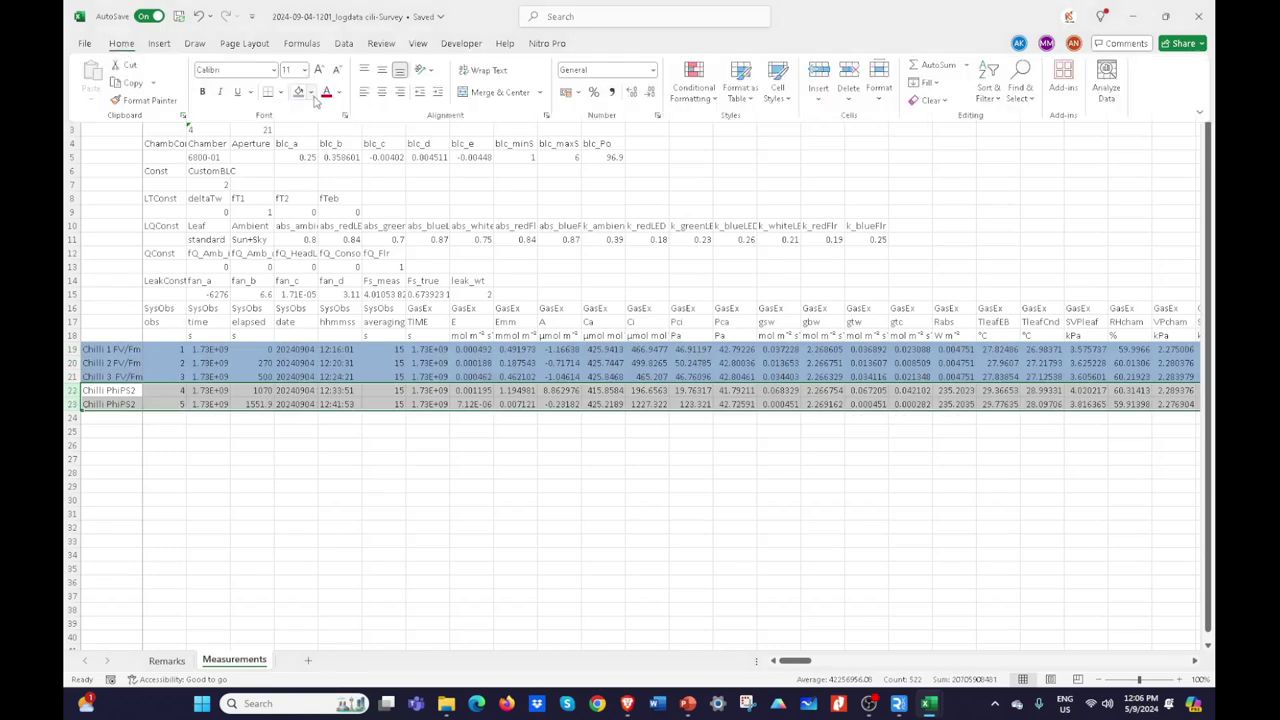
{"action": "left_click", "coordinate": [311, 92]}
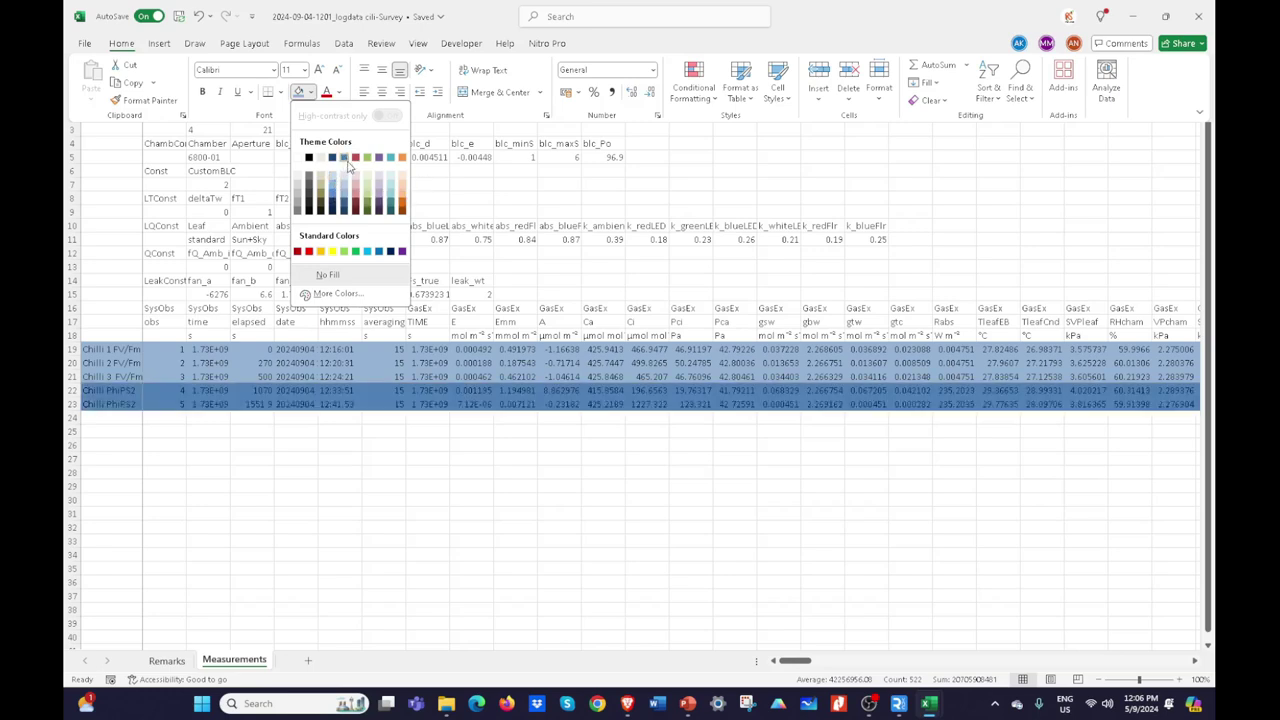
{"action": "left_click", "coordinate": [349, 160]}
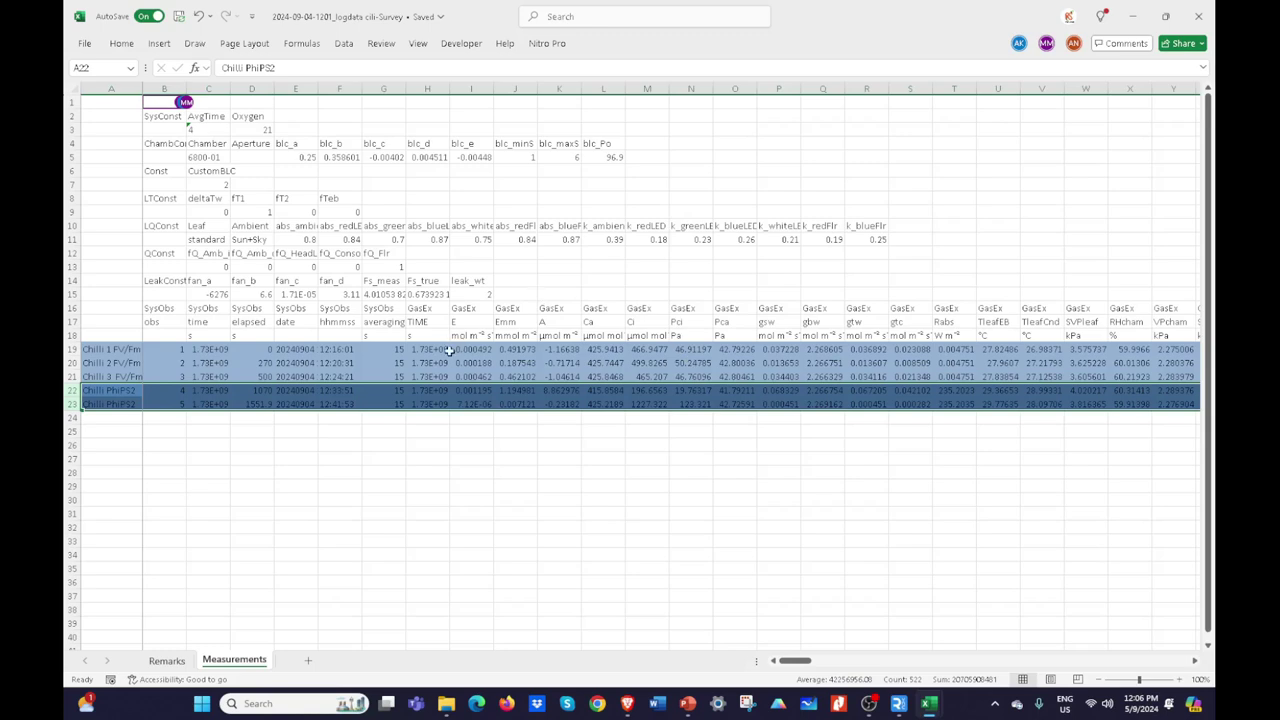
{"action": "right_click", "coordinate": [443, 408]}
{"action": "left_click", "coordinate": [515, 443]}
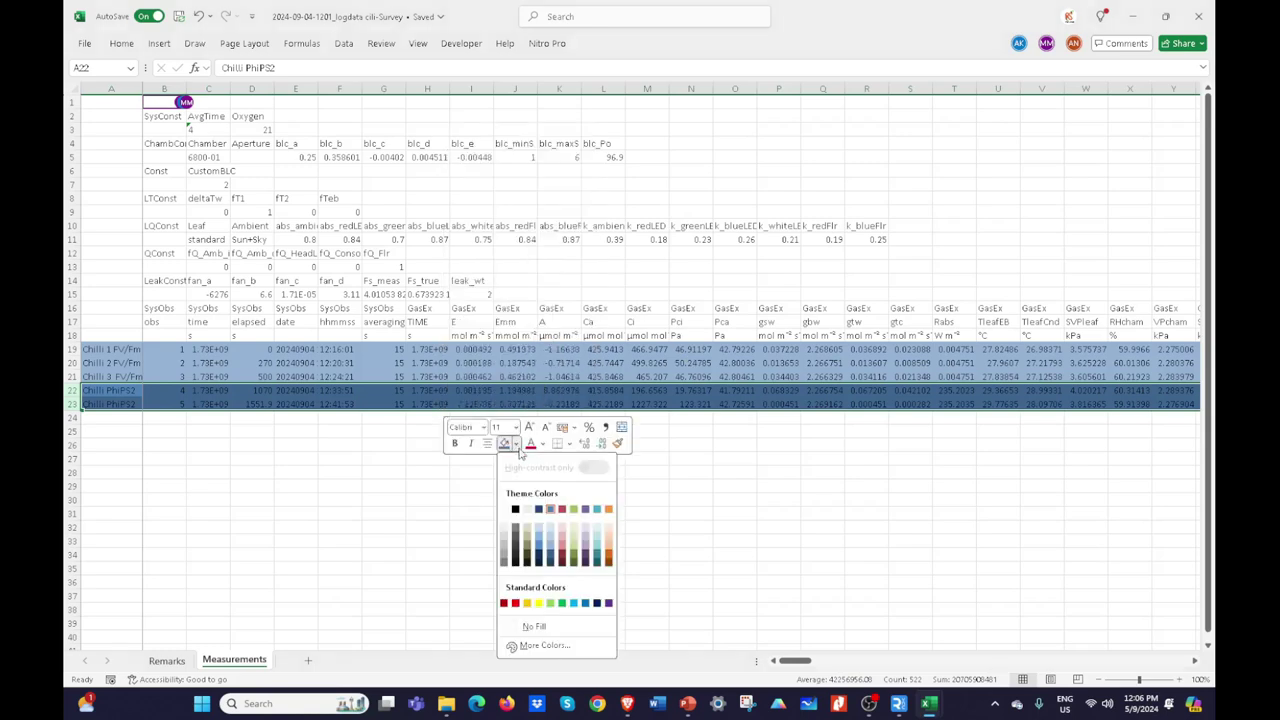
{"action": "left_click", "coordinate": [538, 605]}
{"action": "left_click", "coordinate": [810, 488]}
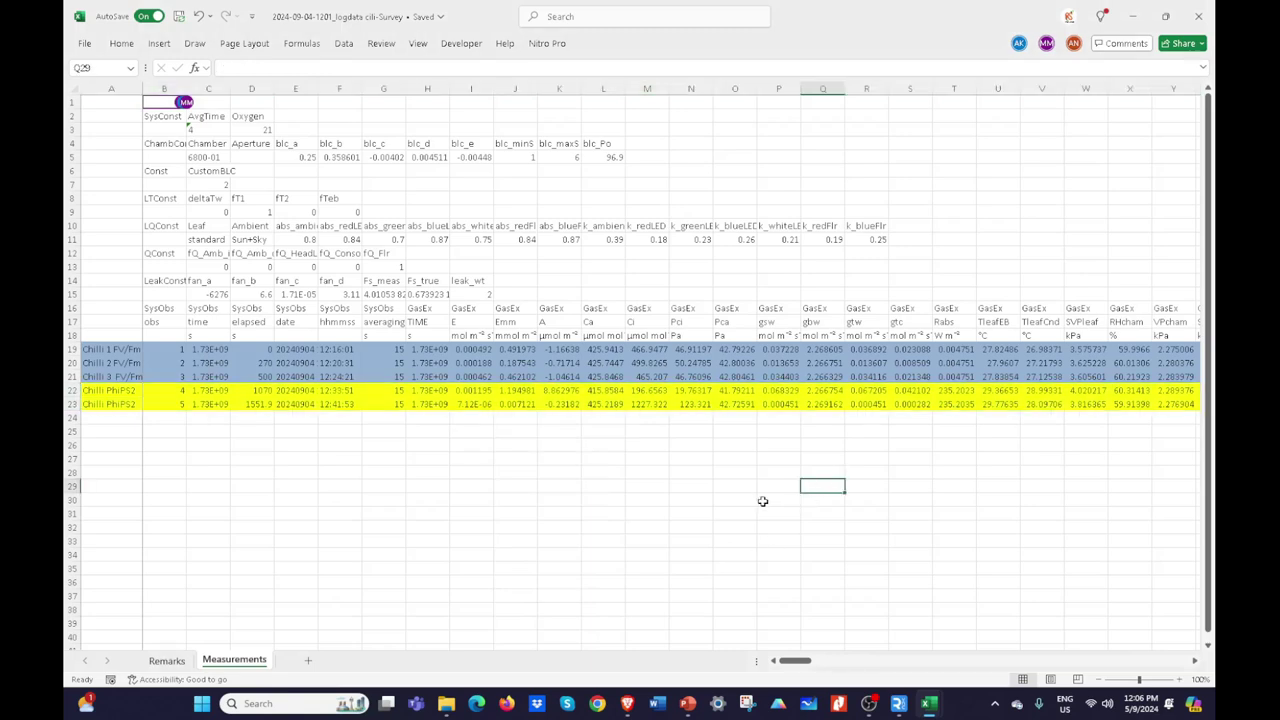
Step: Examine the Fv/Fm values of the three blue chilli rows and the PhiPS2 values of the two yellow rows
{"action": "scroll", "coordinate": [829, 400], "scroll_direction": "up", "scroll_amount": 3}
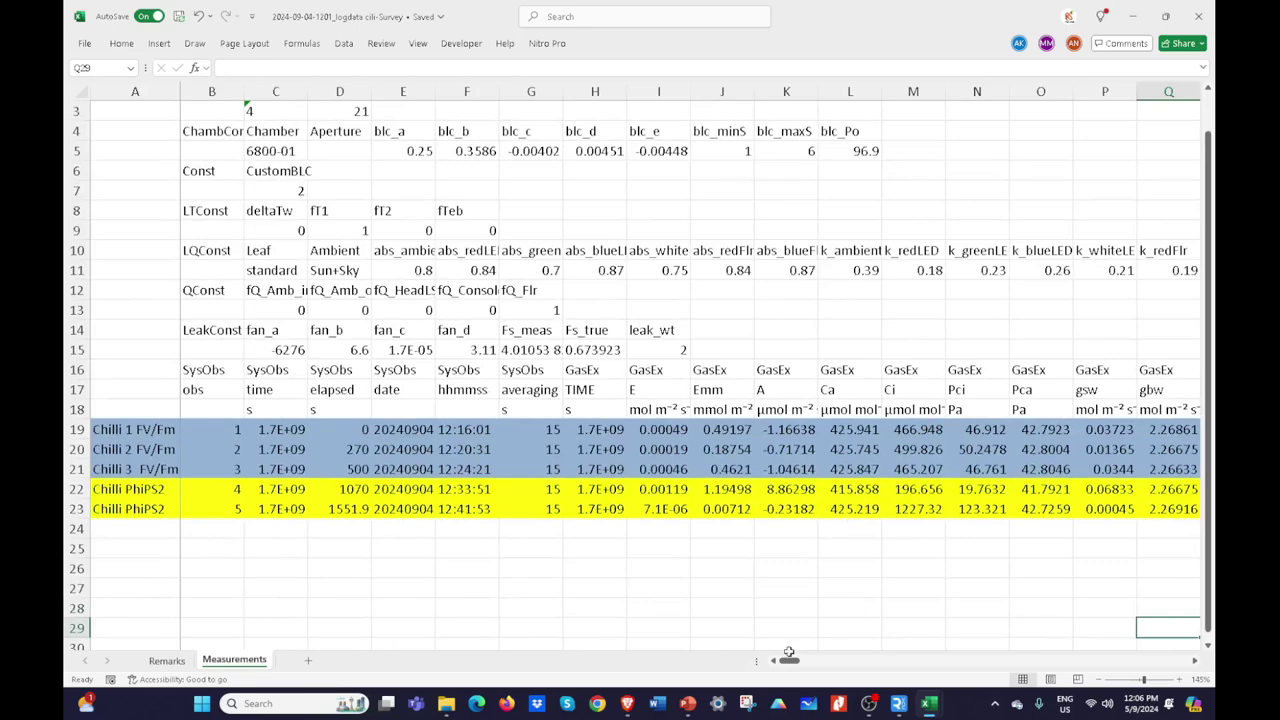
{"action": "left_click_drag", "start_coordinate": [792, 661], "coordinate": [864, 680]}
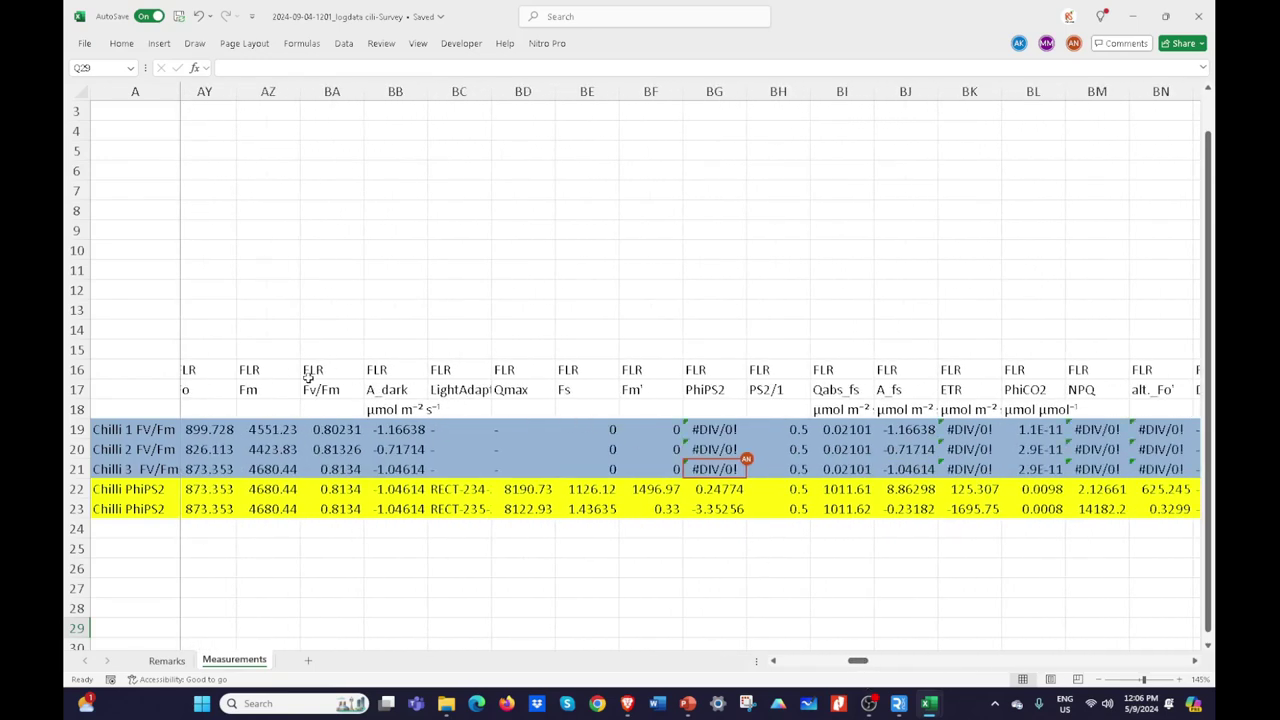
{"action": "left_click", "coordinate": [343, 533]}
{"action": "left_click", "coordinate": [139, 430]}
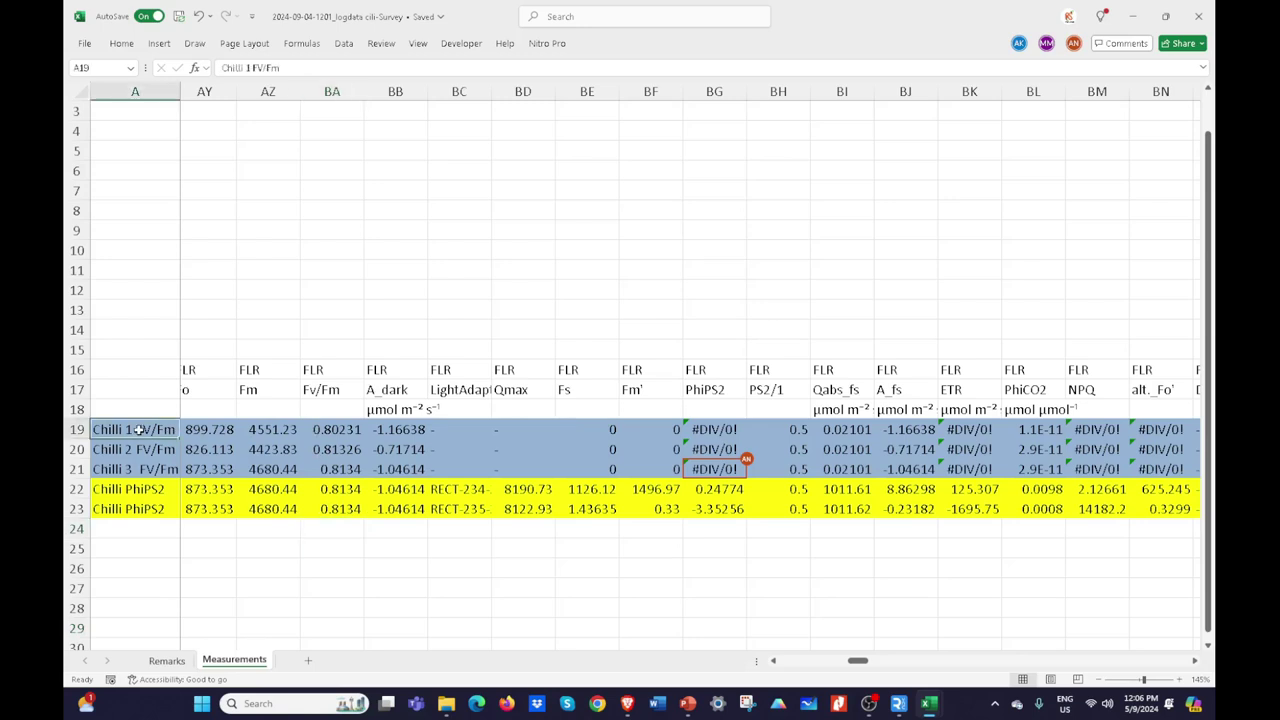
{"action": "left_click_drag", "start_coordinate": [340, 428], "coordinate": [350, 467]}
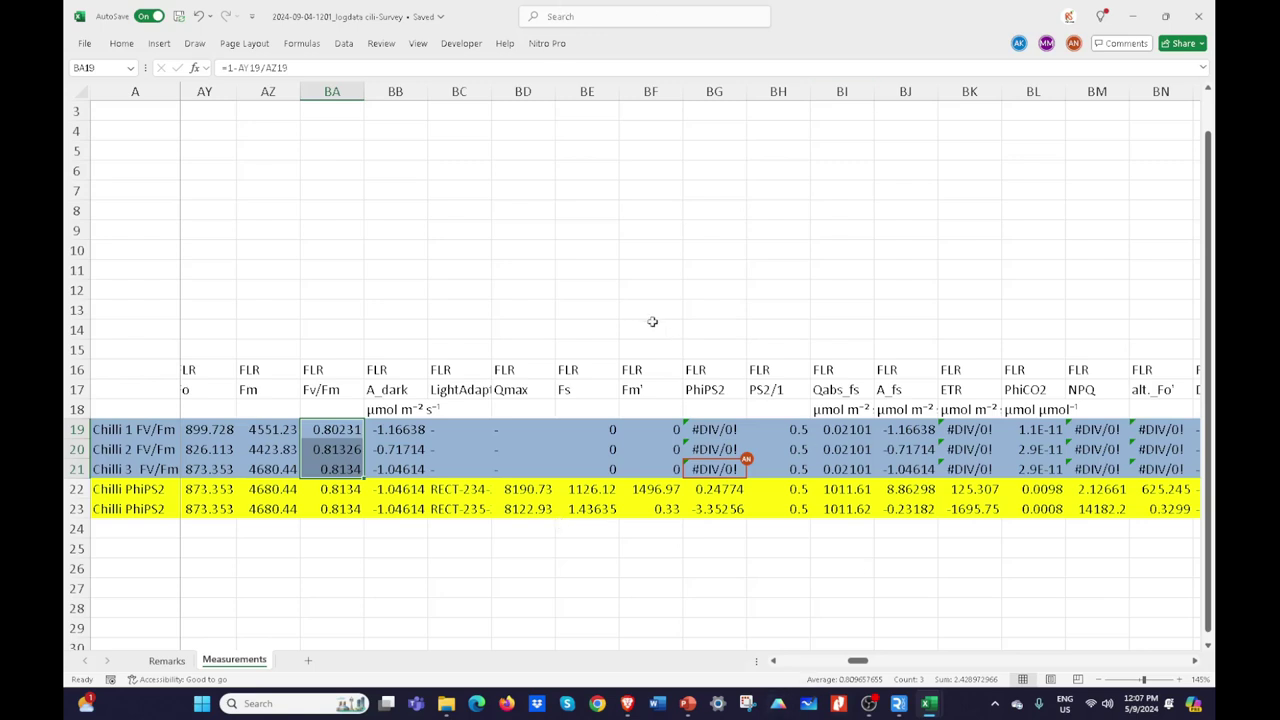
{"action": "left_click_drag", "start_coordinate": [720, 489], "coordinate": [730, 508]}
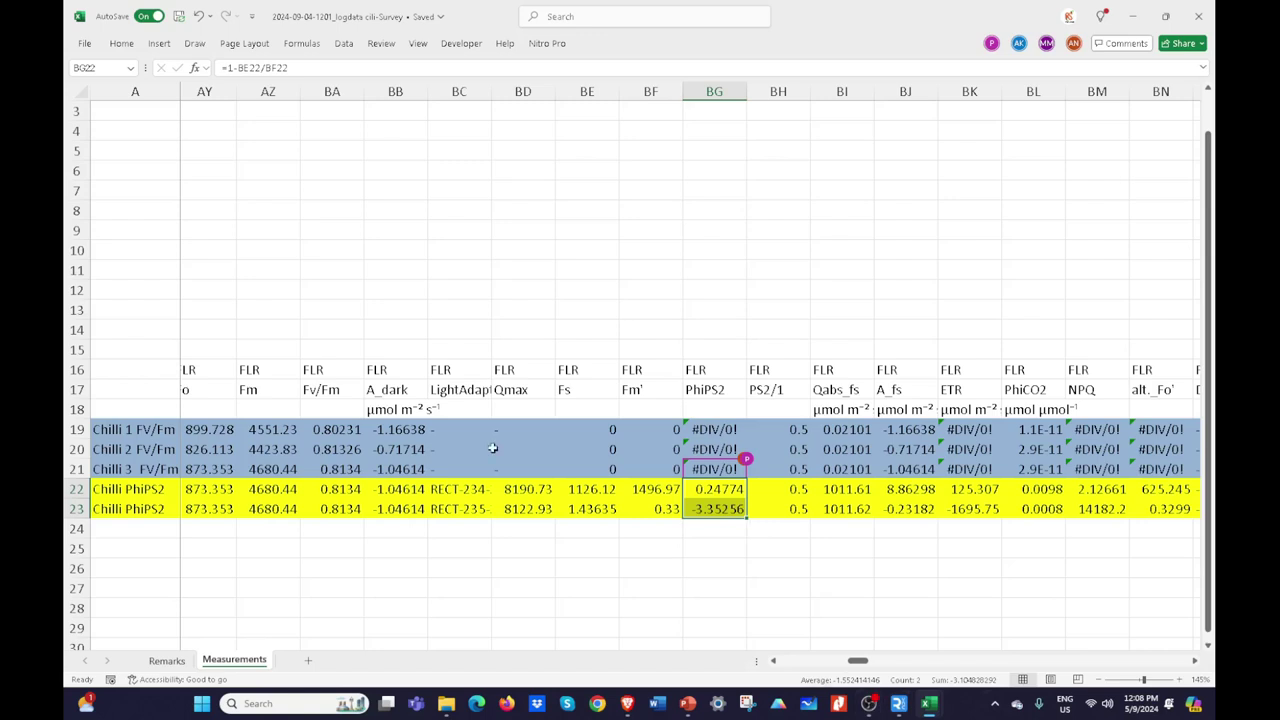
Step: Examine the LeafQ, Meas2, FlrLS and FLR quenching columns for the five chilli observations
{"action": "left_click_drag", "start_coordinate": [858, 663], "coordinate": [937, 667]}
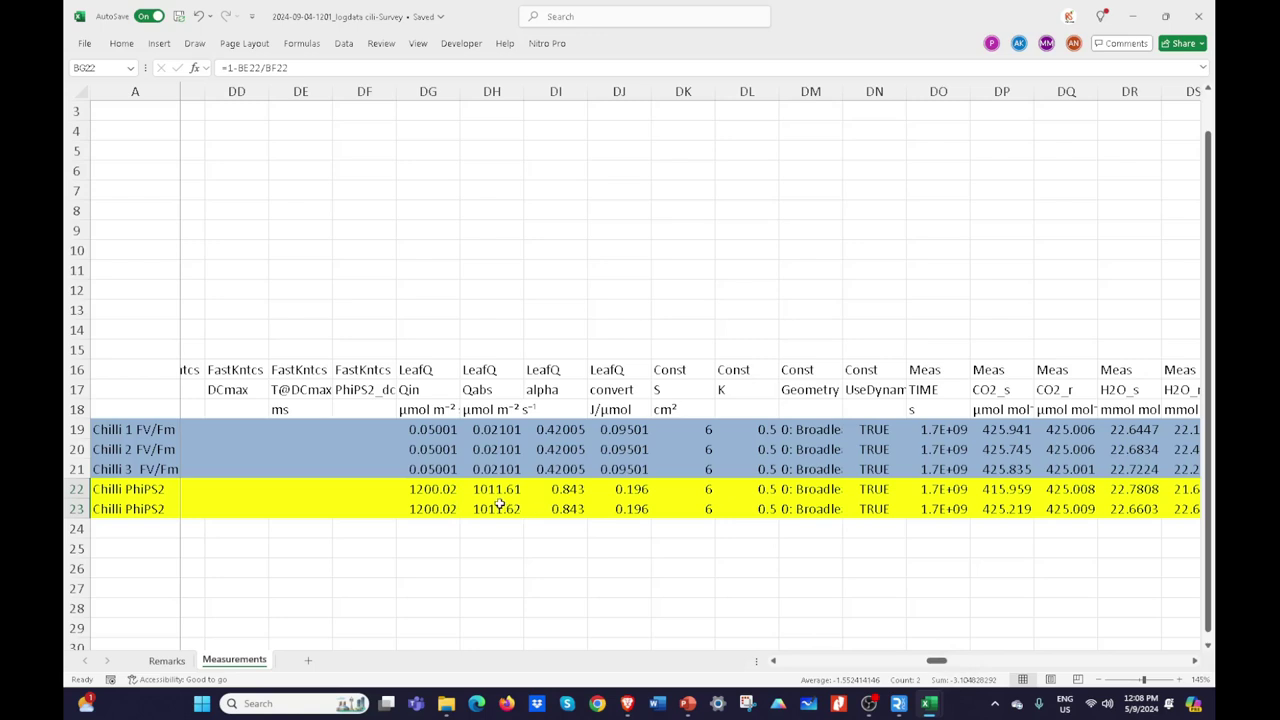
{"action": "left_click_drag", "start_coordinate": [938, 662], "coordinate": [991, 667]}
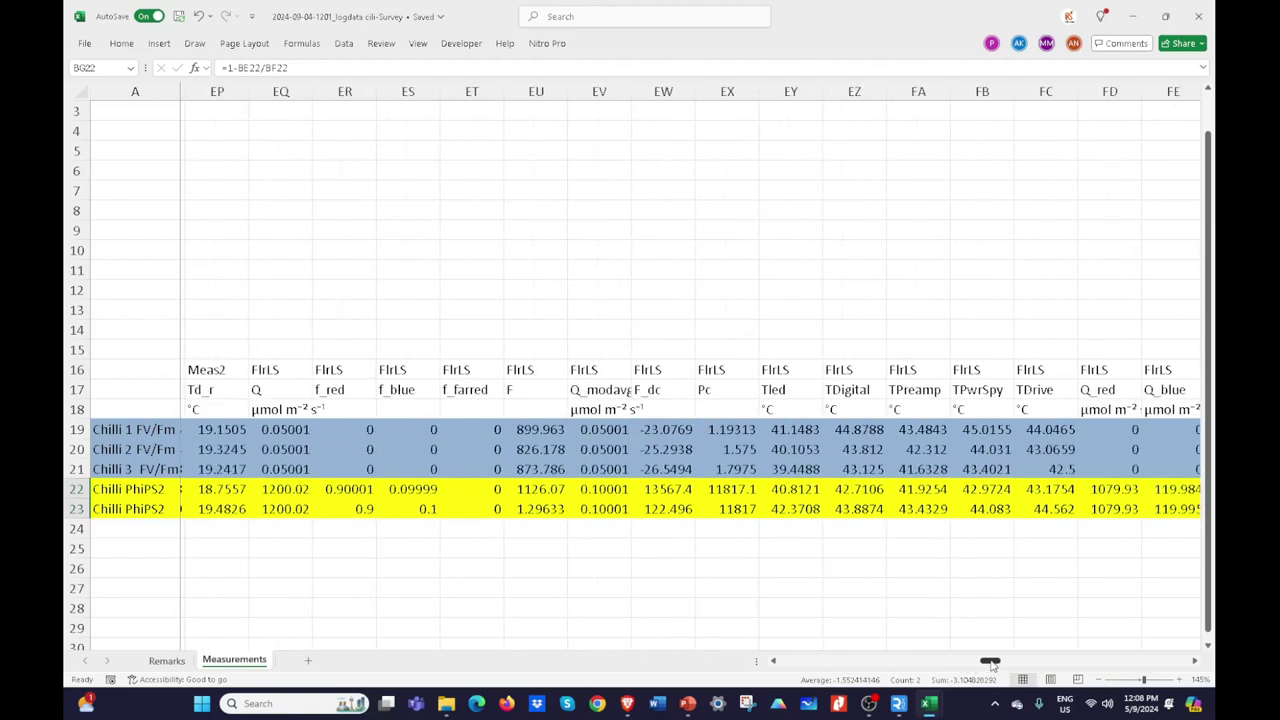
{"action": "left_click_drag", "start_coordinate": [991, 663], "coordinate": [987, 662]}
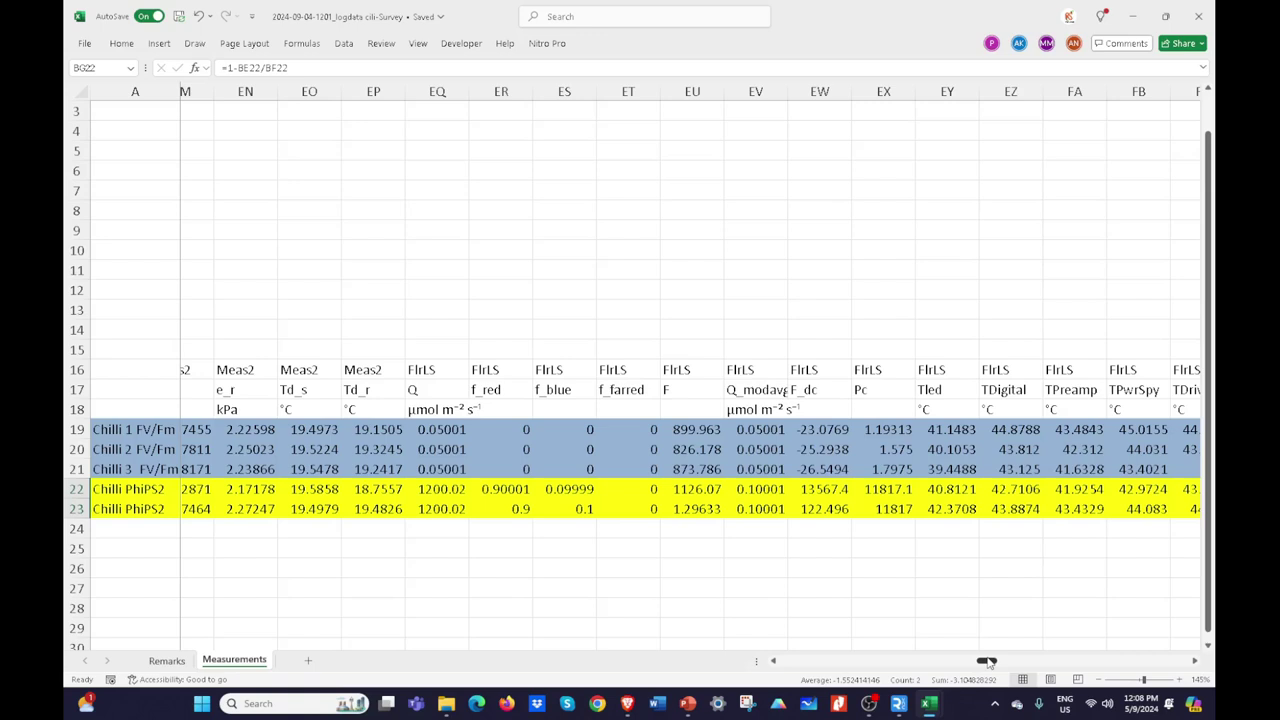
{"action": "left_click_drag", "start_coordinate": [987, 662], "coordinate": [980, 663]}
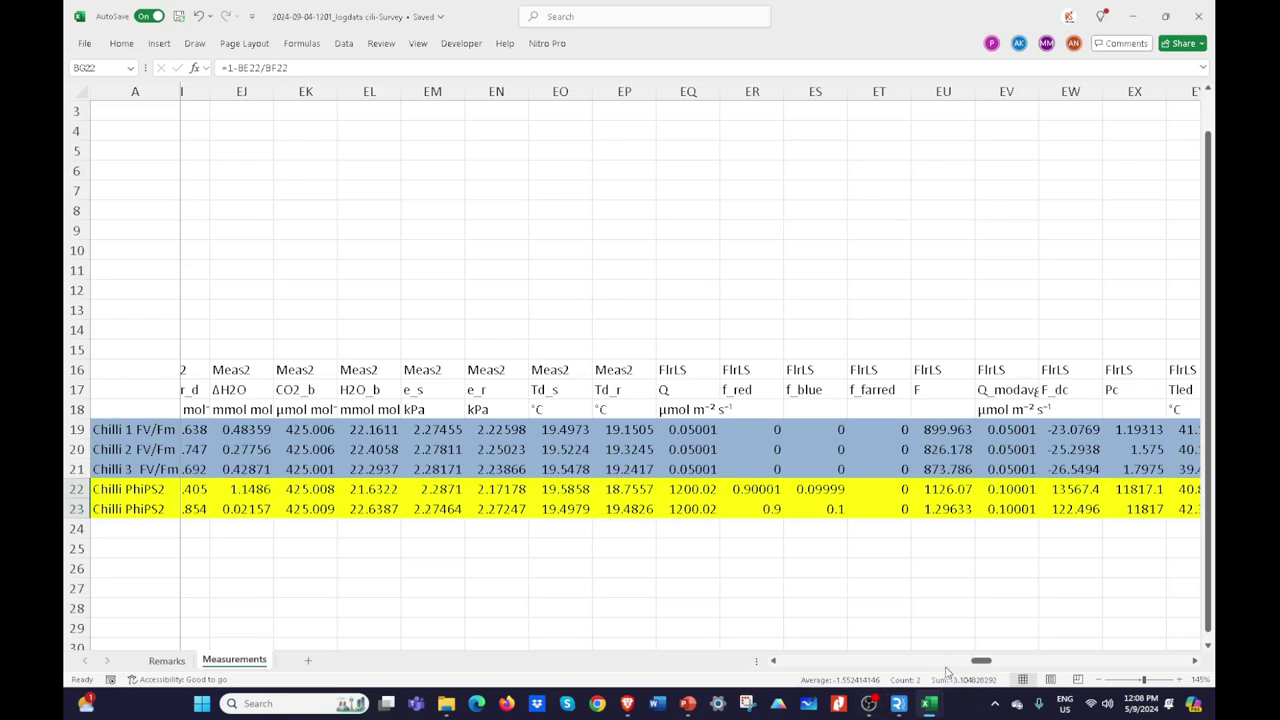
{"action": "left_click_drag", "start_coordinate": [990, 661], "coordinate": [953, 676]}
{"action": "left_click_drag", "start_coordinate": [950, 676], "coordinate": [891, 683]}
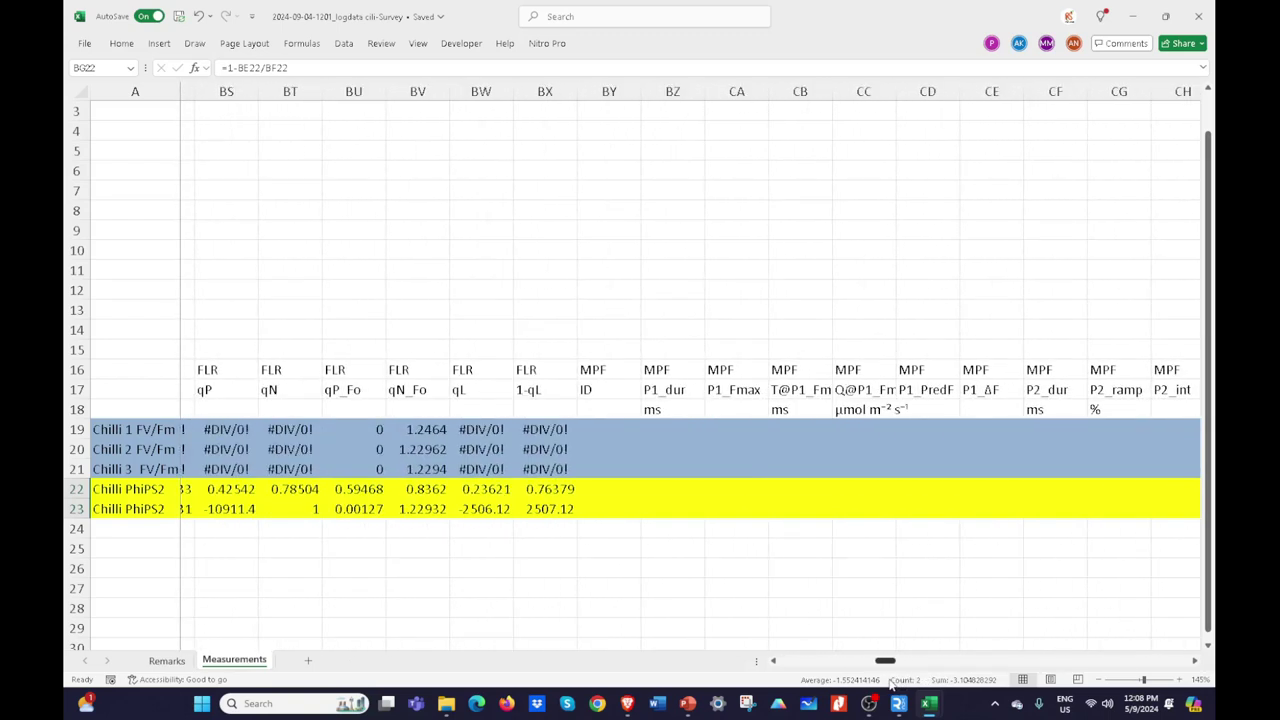
Step: Search the sheet for 8190.7 and select the FLR group header in BD16 above Qmax
{"action": "left_click", "coordinate": [755, 627]}
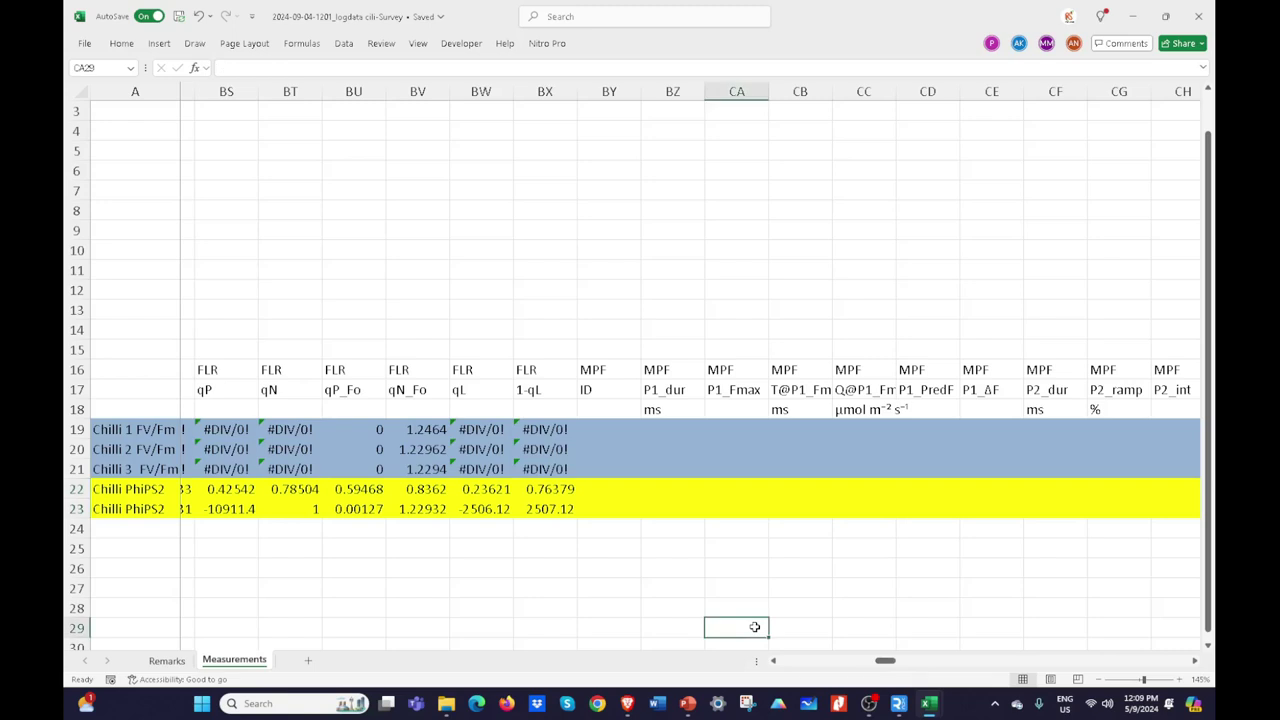
{"action": "key", "text": "ctrl+f"}
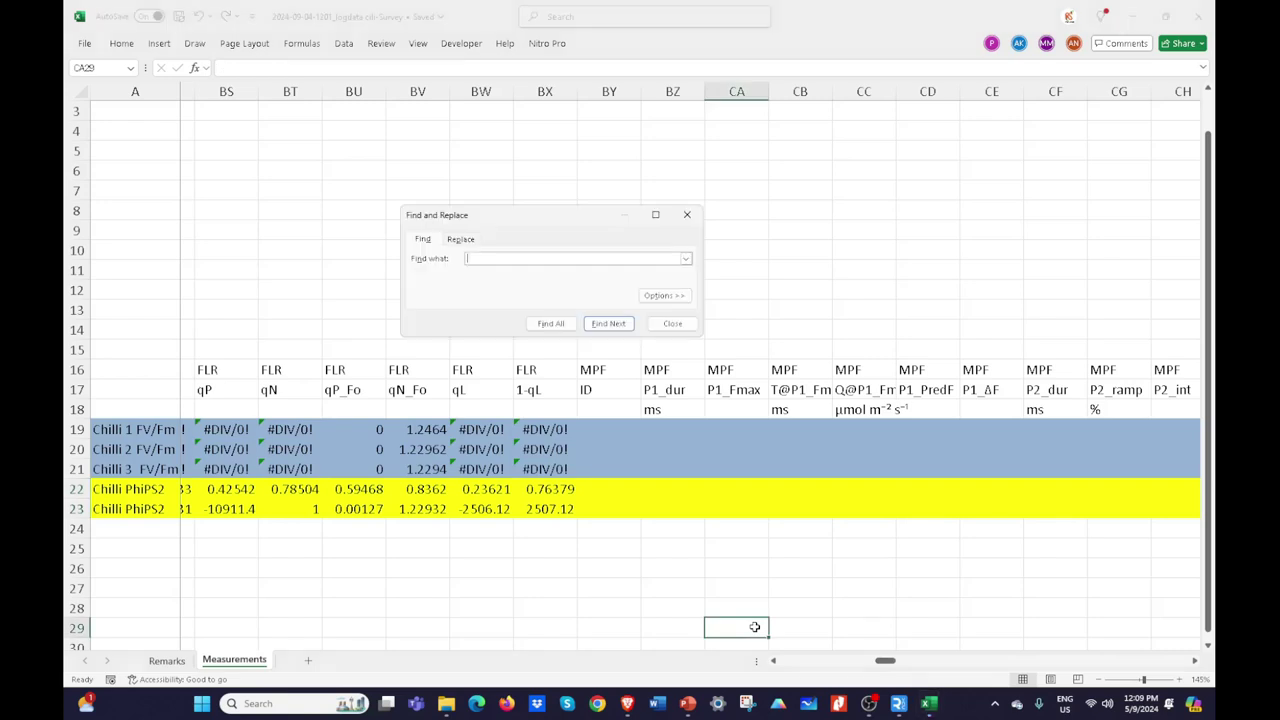
{"action": "type", "text": "8190.7"}
{"action": "key", "text": "Return"}
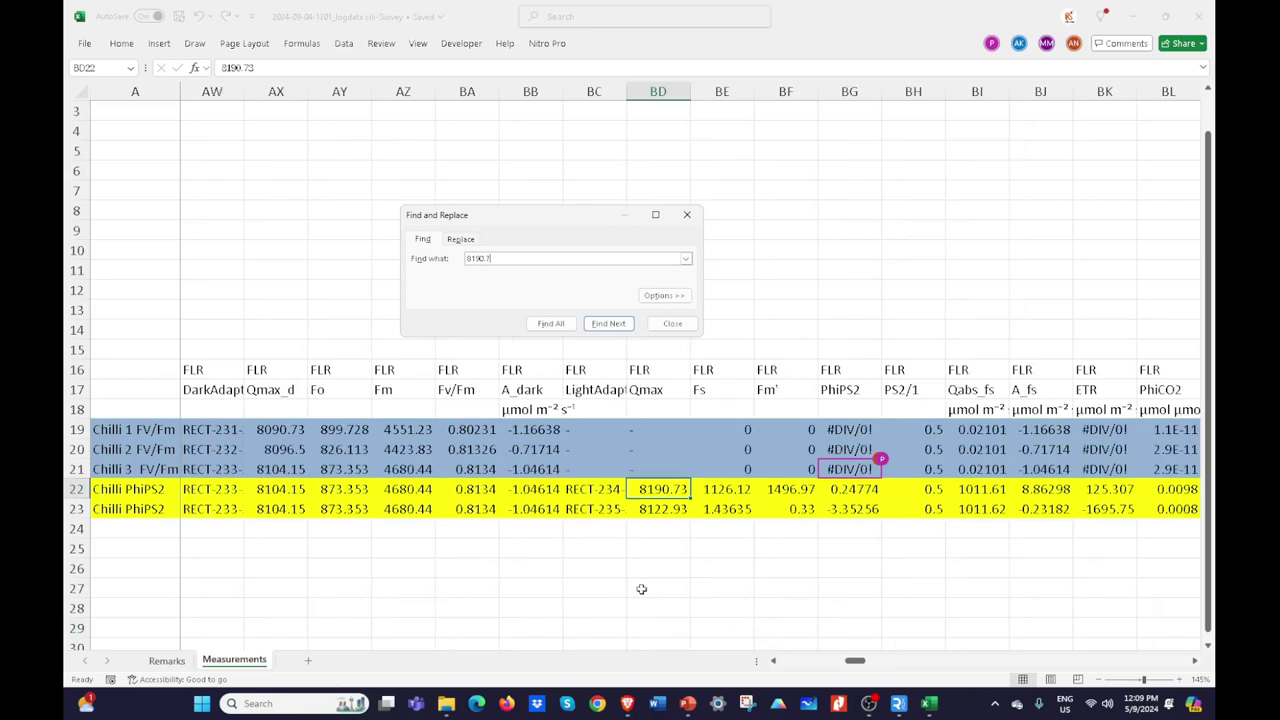
{"action": "key", "text": "Escape"}
{"action": "left_click", "coordinate": [641, 375]}
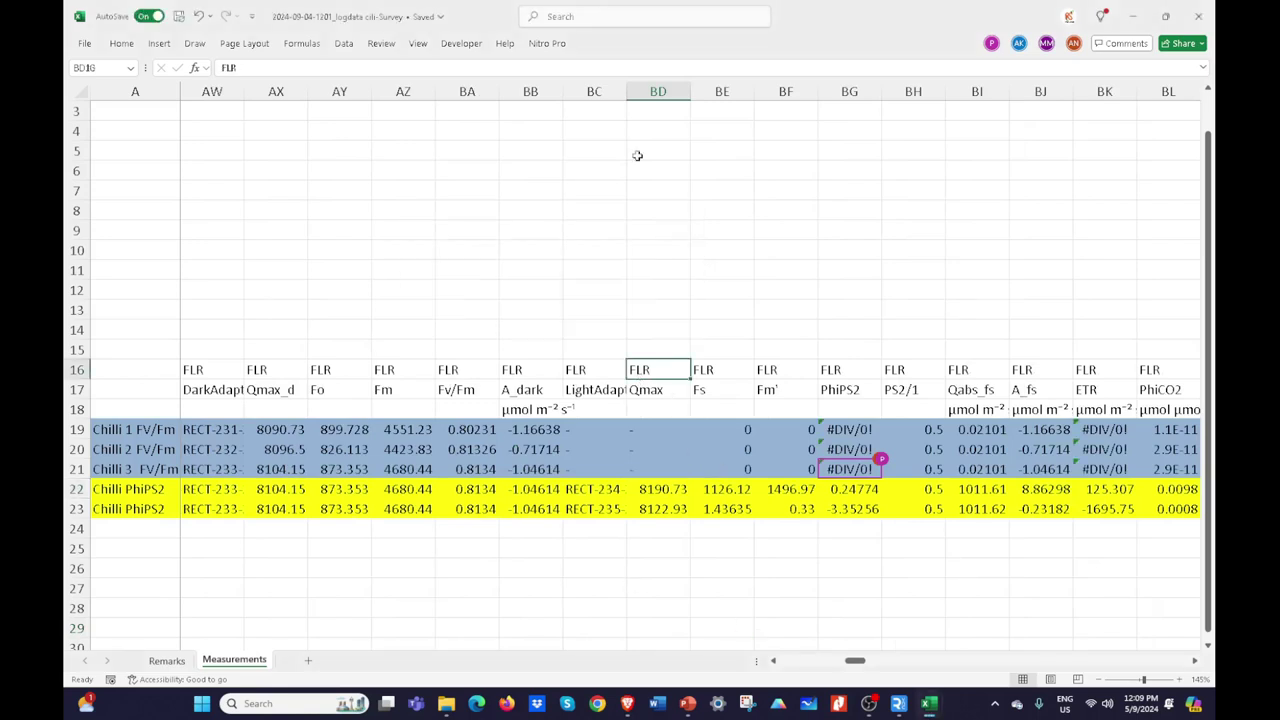
Step: Fill the entire Qmax column BD with orange and select the first Chilli PhiPS2 value in BG22
{"action": "left_click", "coordinate": [657, 92]}
{"action": "right_click", "coordinate": [657, 95]}
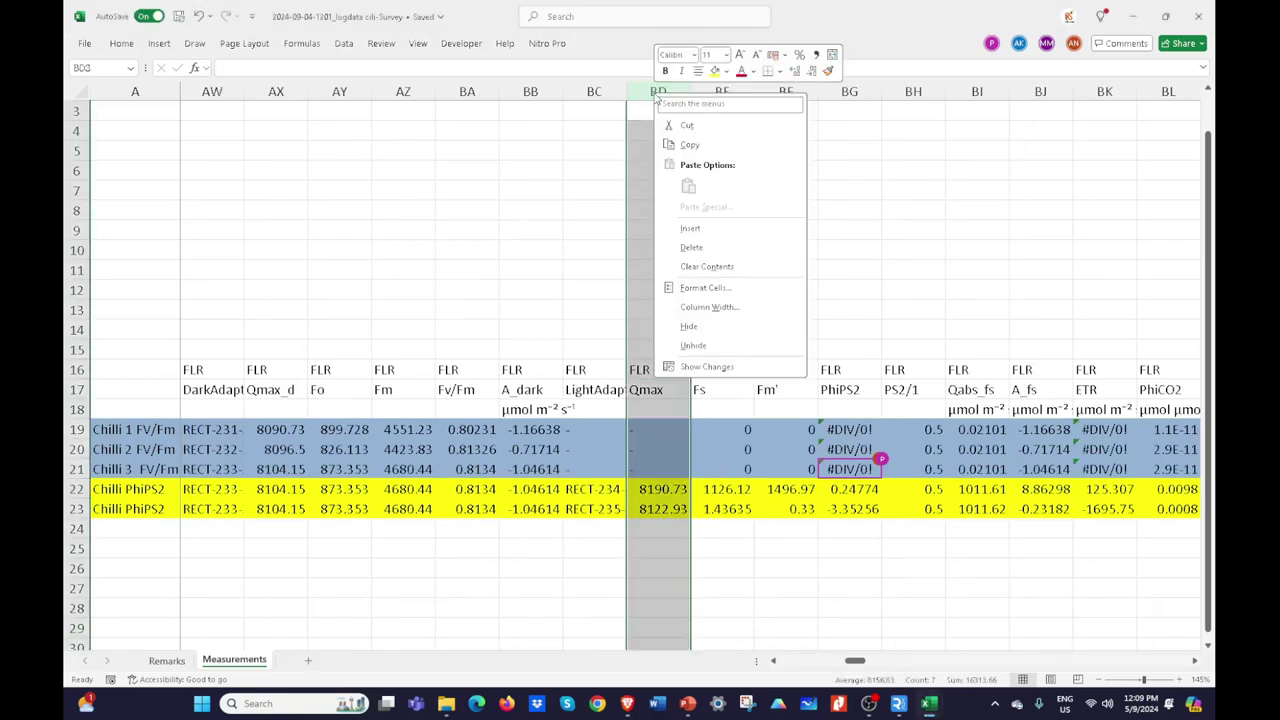
{"action": "left_click", "coordinate": [726, 72]}
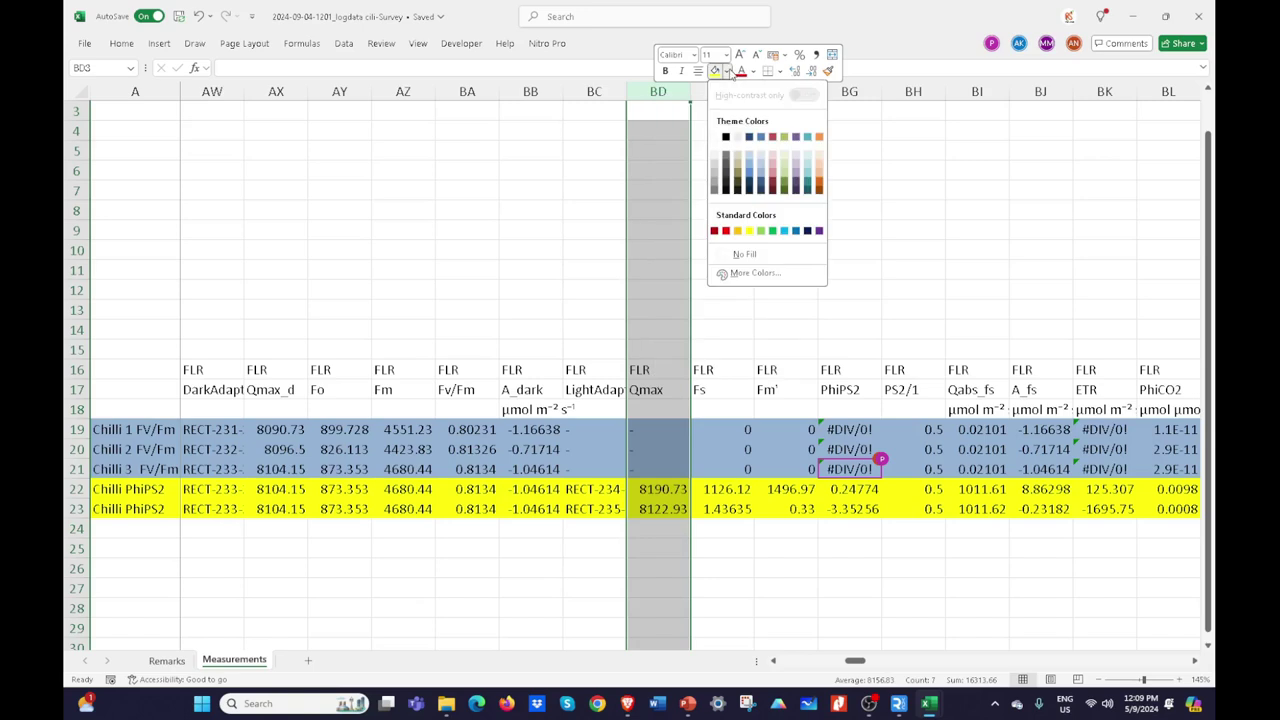
{"action": "left_click", "coordinate": [821, 139]}
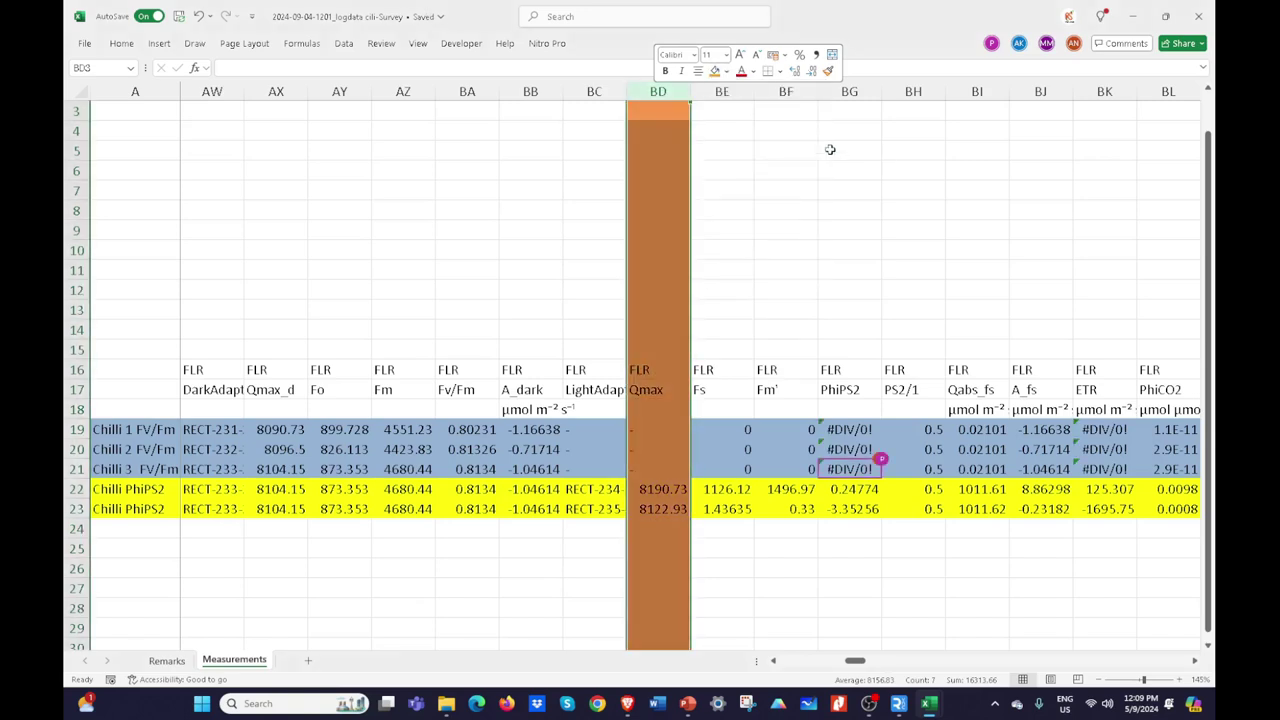
{"action": "left_click", "coordinate": [774, 533]}
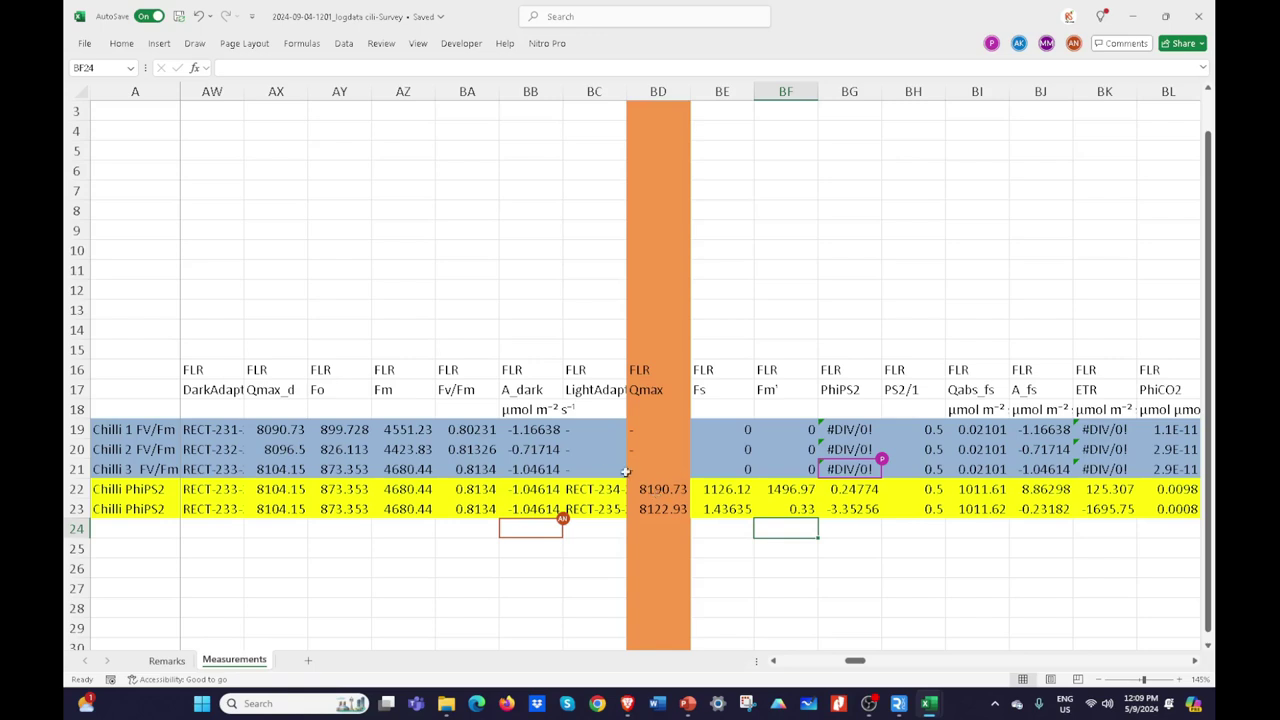
{"action": "left_click", "coordinate": [581, 543]}
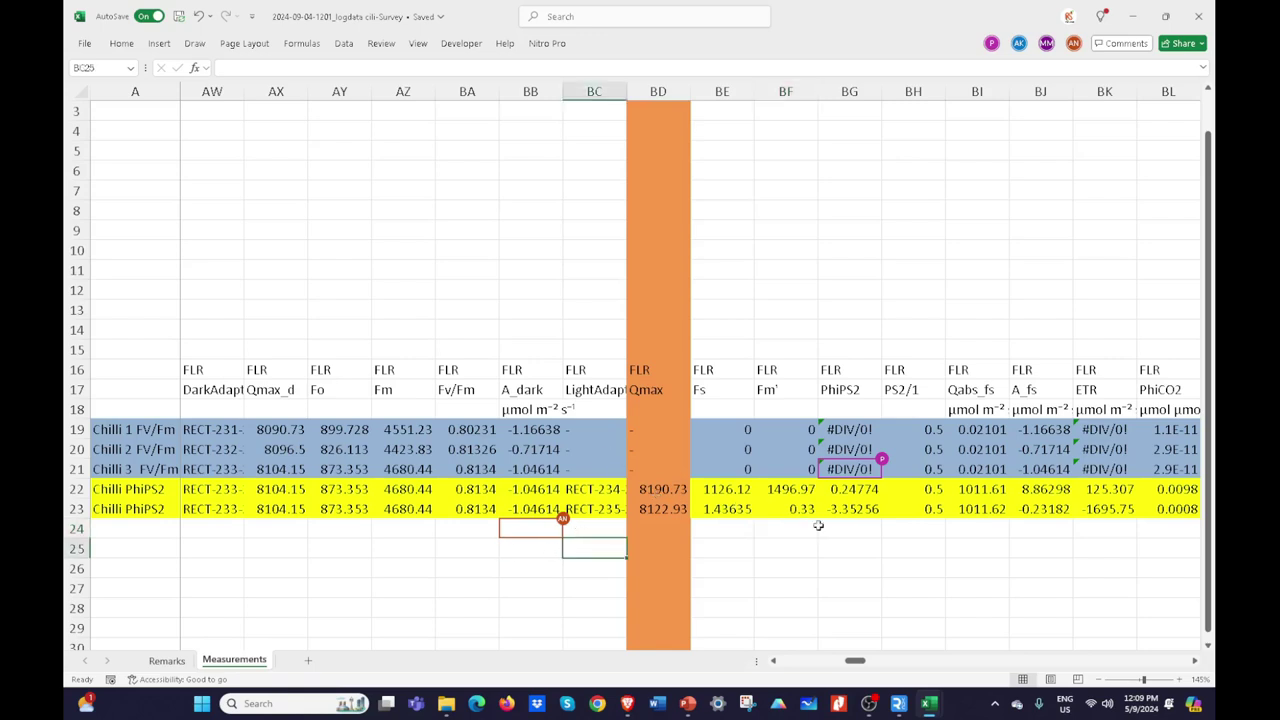
{"action": "left_click", "coordinate": [856, 493]}
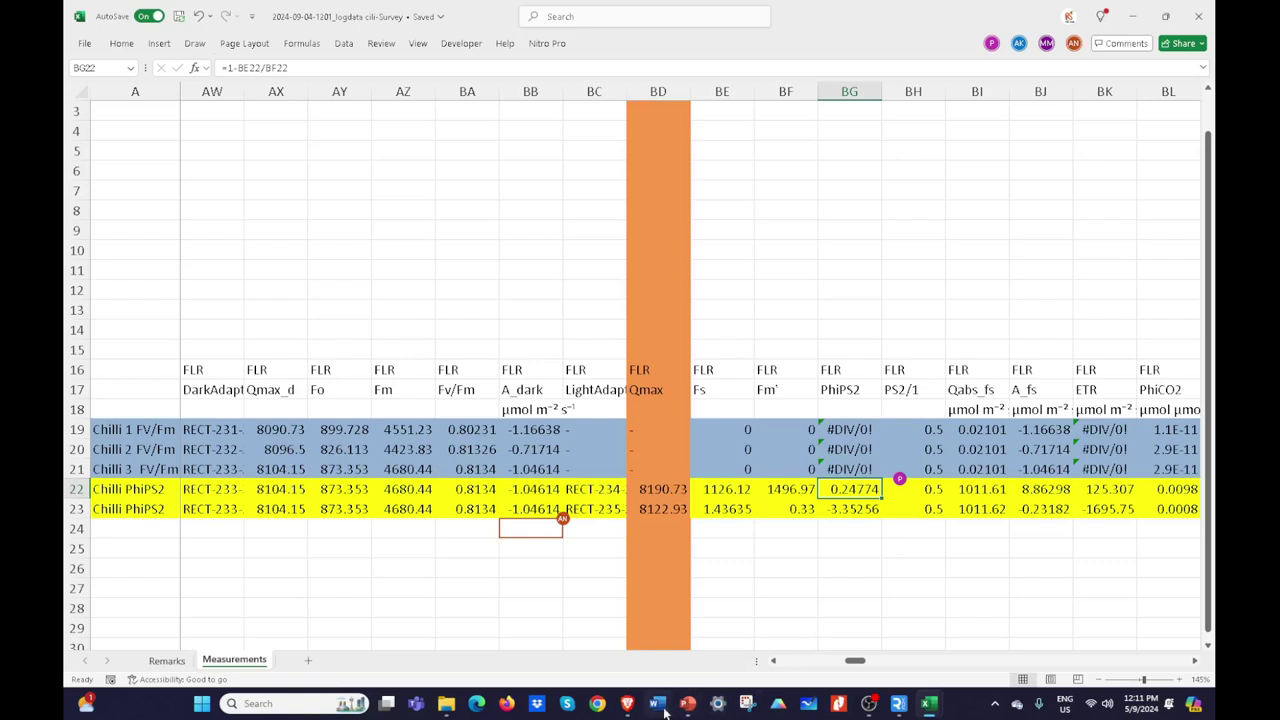
Step: Switch to File Explorer and go up to the JST LICOR Training 3-5 Sept 24 folder
{"action": "mouse_move", "coordinate": [687, 705]}
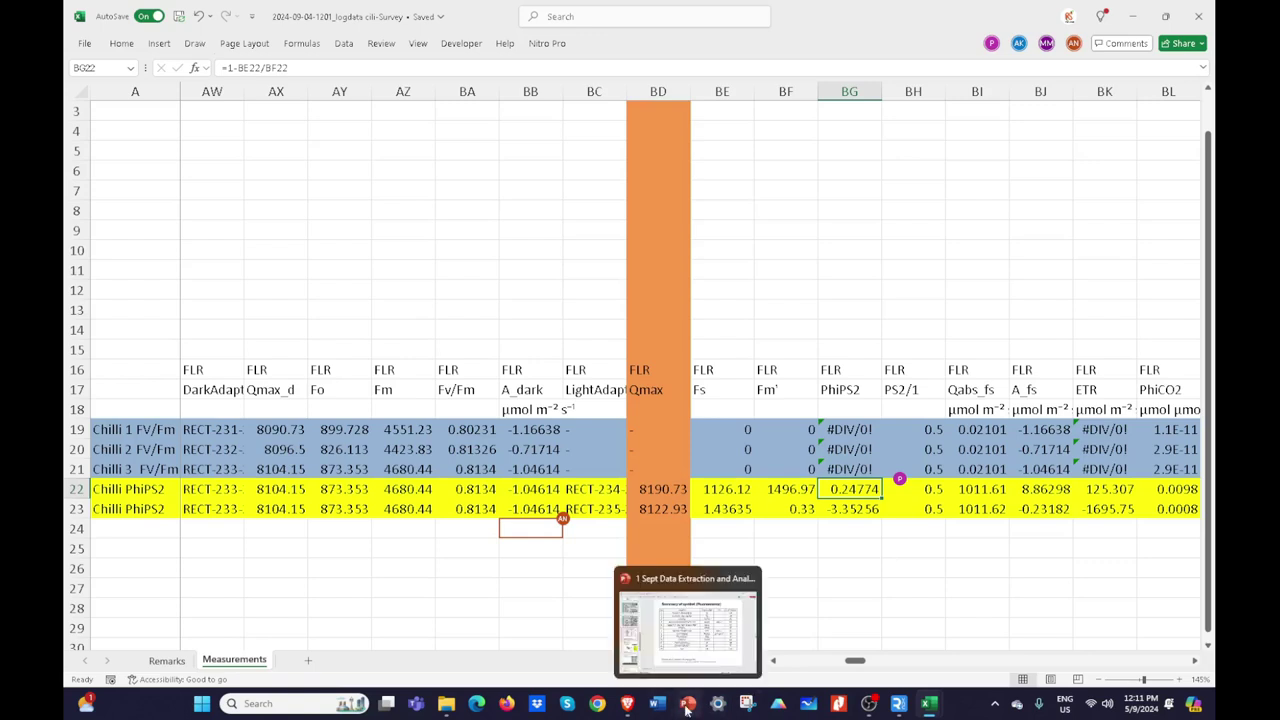
{"action": "left_click", "coordinate": [443, 707]}
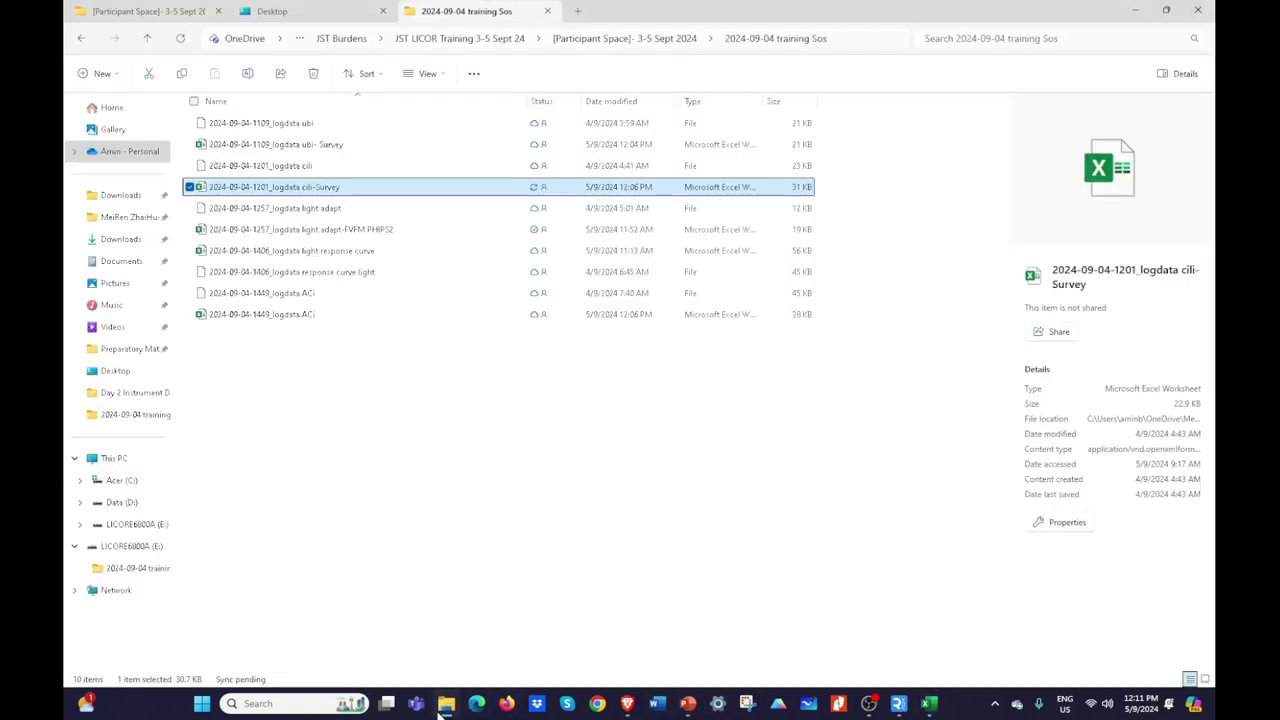
{"action": "left_click", "coordinate": [76, 44]}
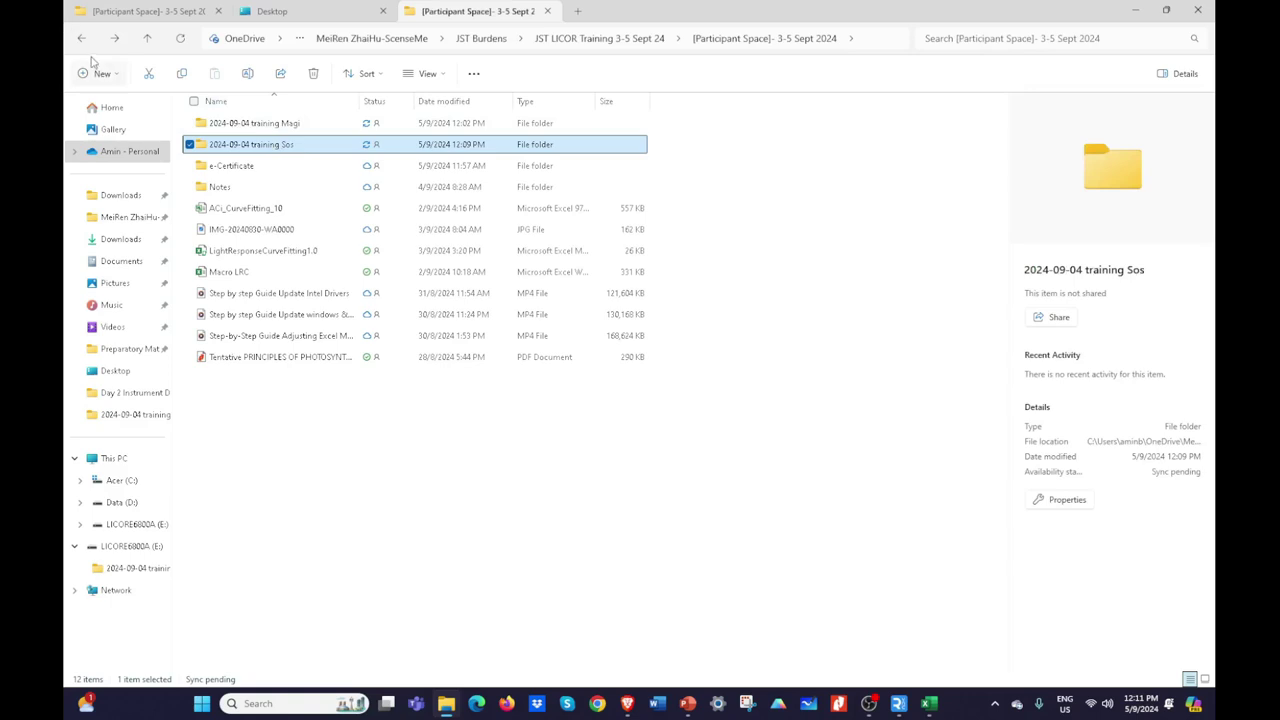
{"action": "left_click", "coordinate": [82, 42]}
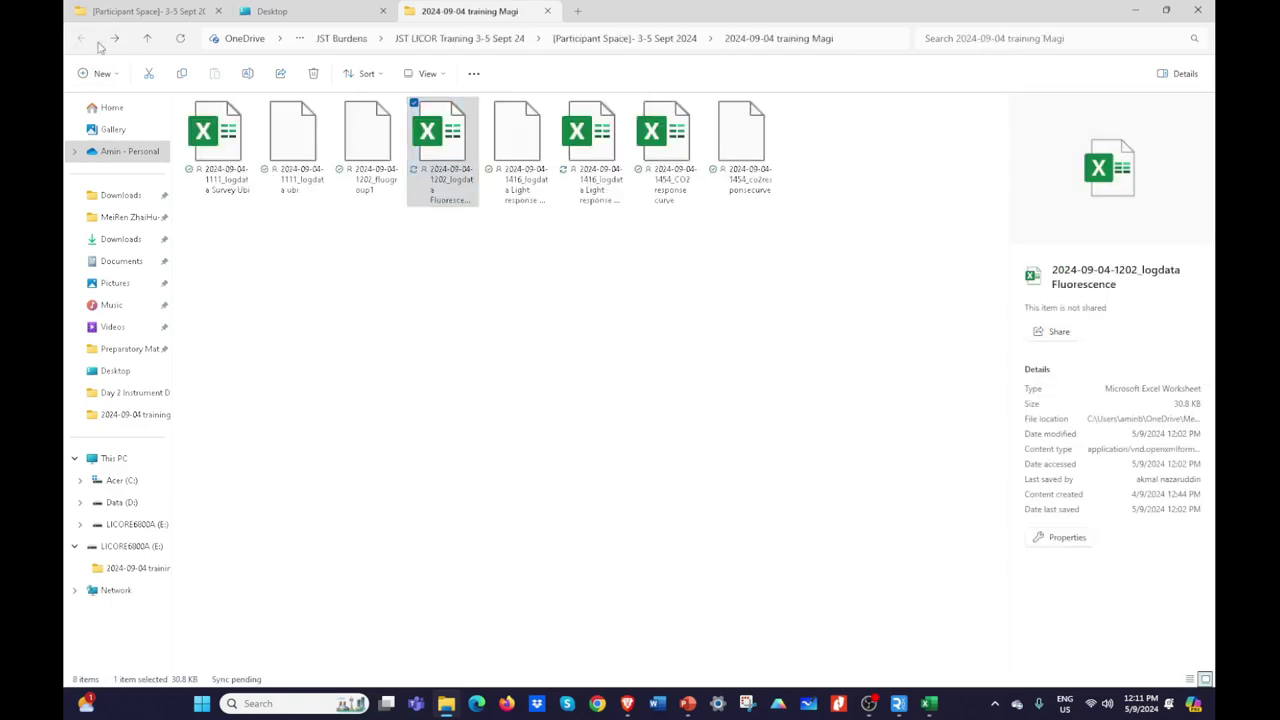
{"action": "left_click", "coordinate": [147, 42]}
{"action": "left_click", "coordinate": [148, 42]}
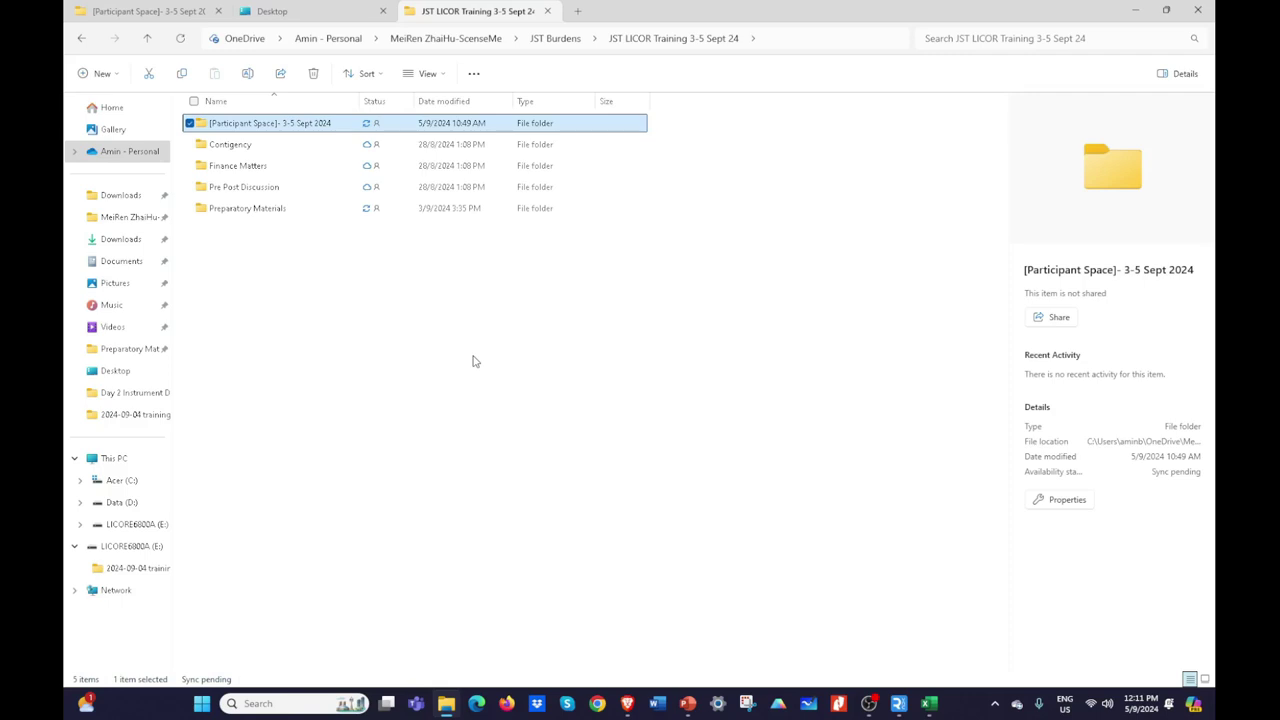
Step: Open the presentation 1 Sept Protocols Measurements LI-6800- DAY 2 from Preparatory Materials, Day 2 Instrument Demonstration
{"action": "double_click", "coordinate": [262, 207]}
{"action": "double_click", "coordinate": [267, 155]}
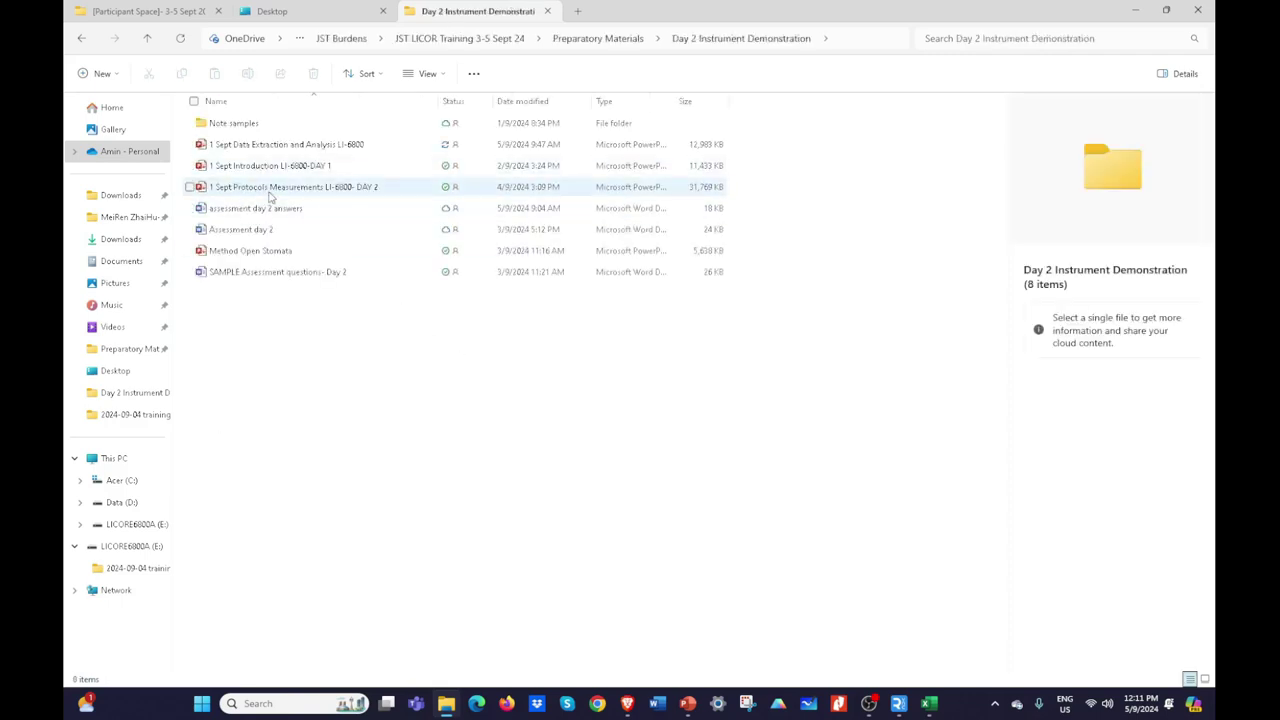
{"action": "left_click", "coordinate": [200, 189]}
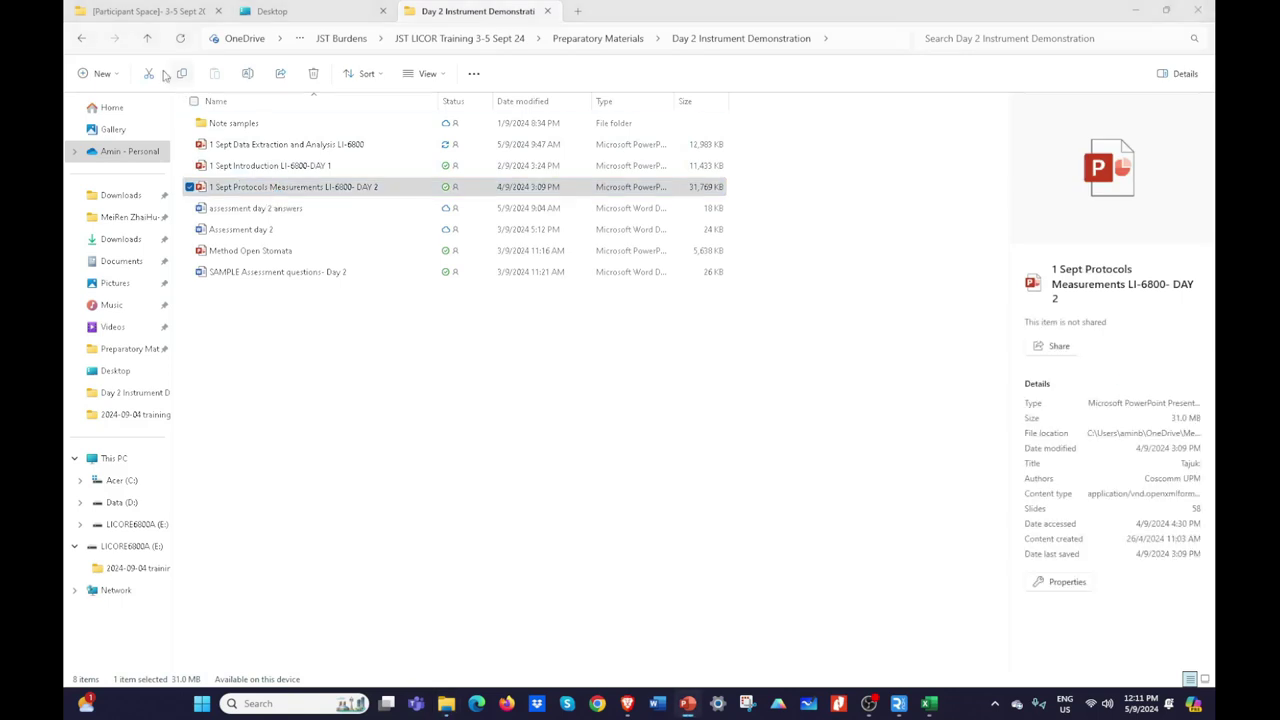
{"action": "key", "text": "Return"}
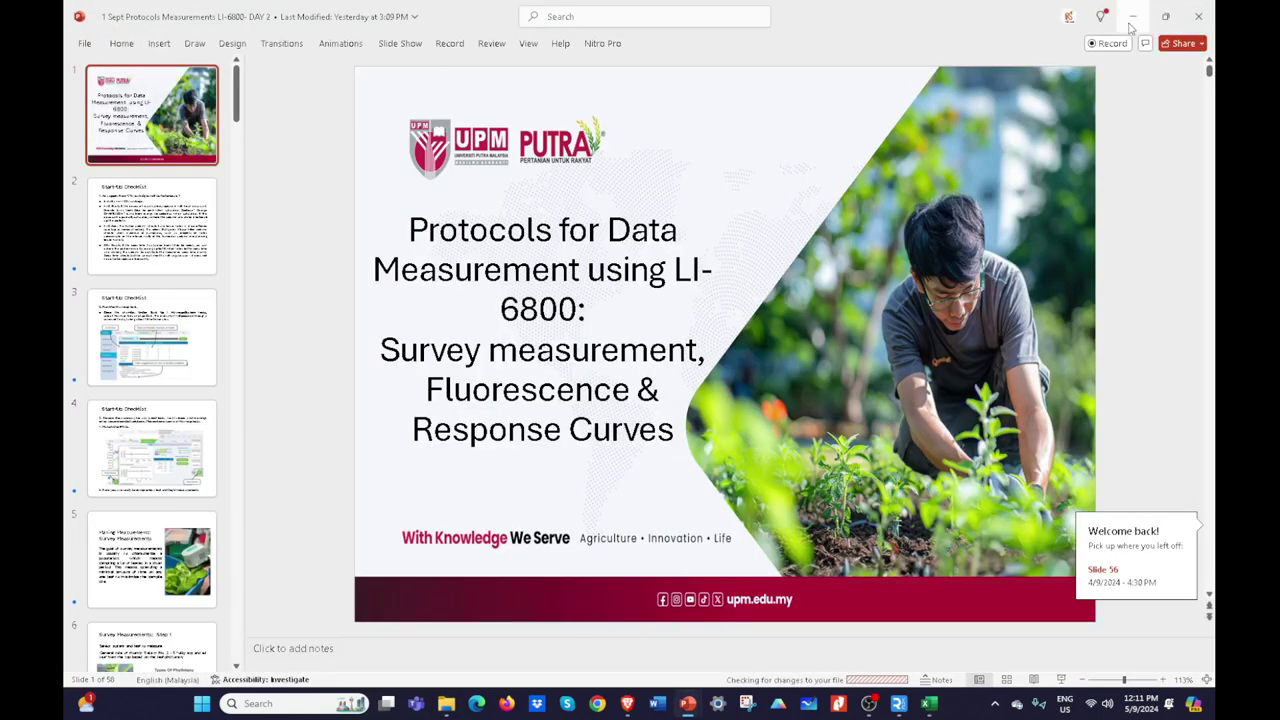
Step: Minimize the presentation and return File Explorer to the [Participant Space]- 3-5 Sept 2024 folder
{"action": "left_click", "coordinate": [1131, 16]}
{"action": "left_click", "coordinate": [150, 39]}
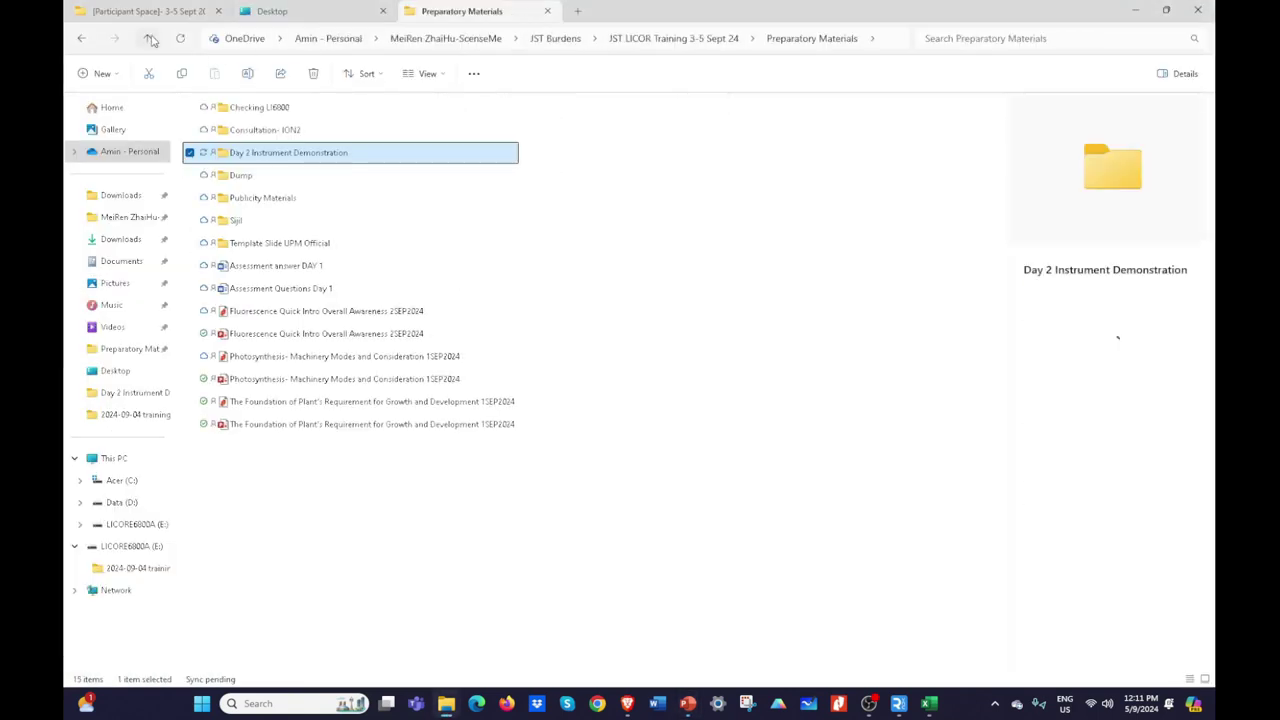
{"action": "left_click", "coordinate": [150, 39]}
{"action": "double_click", "coordinate": [251, 123]}
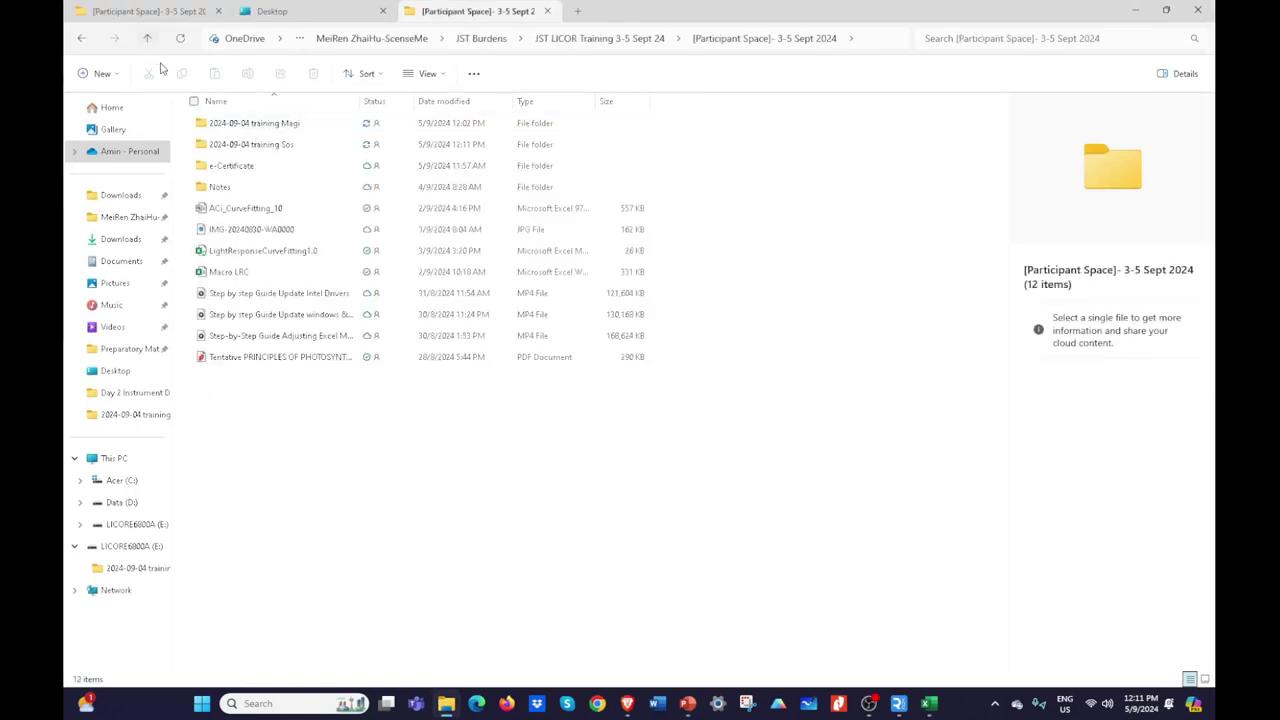
Step: Switch back to the Protocols Measurements presentation and show slide 42, Determine PSII efficiency: Step 7
{"action": "left_click", "coordinate": [687, 703]}
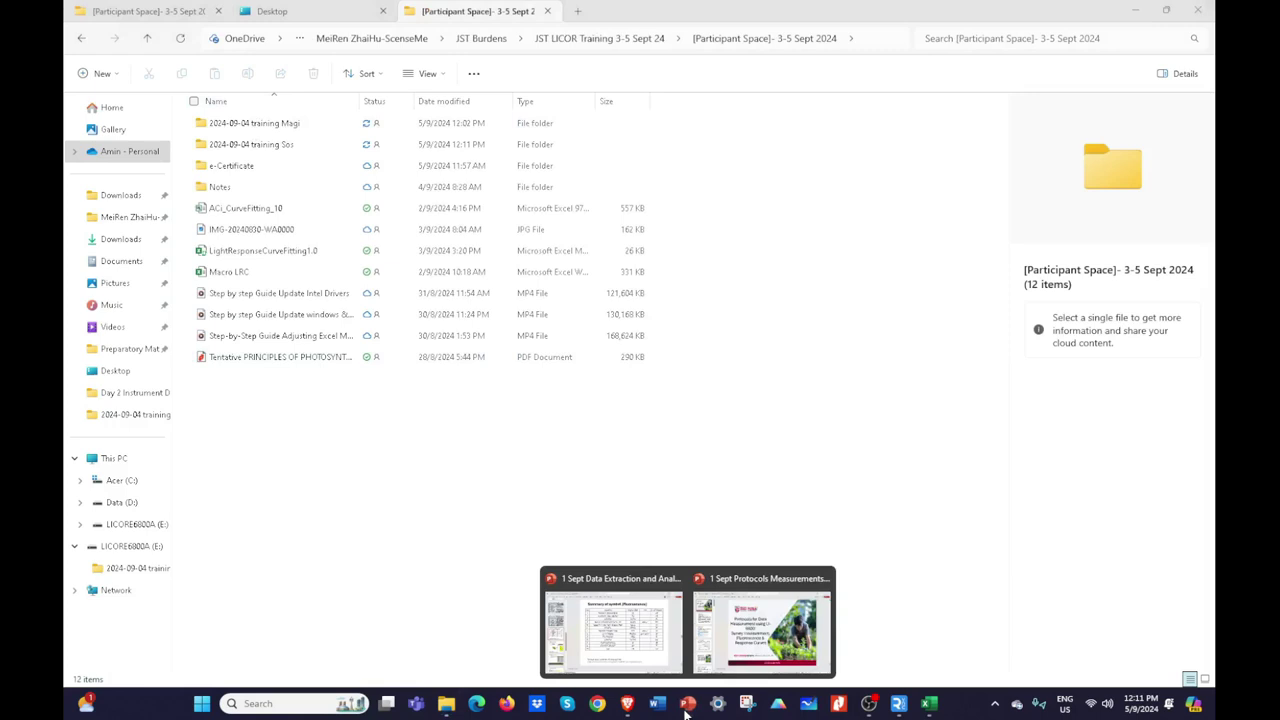
{"action": "left_click", "coordinate": [750, 626]}
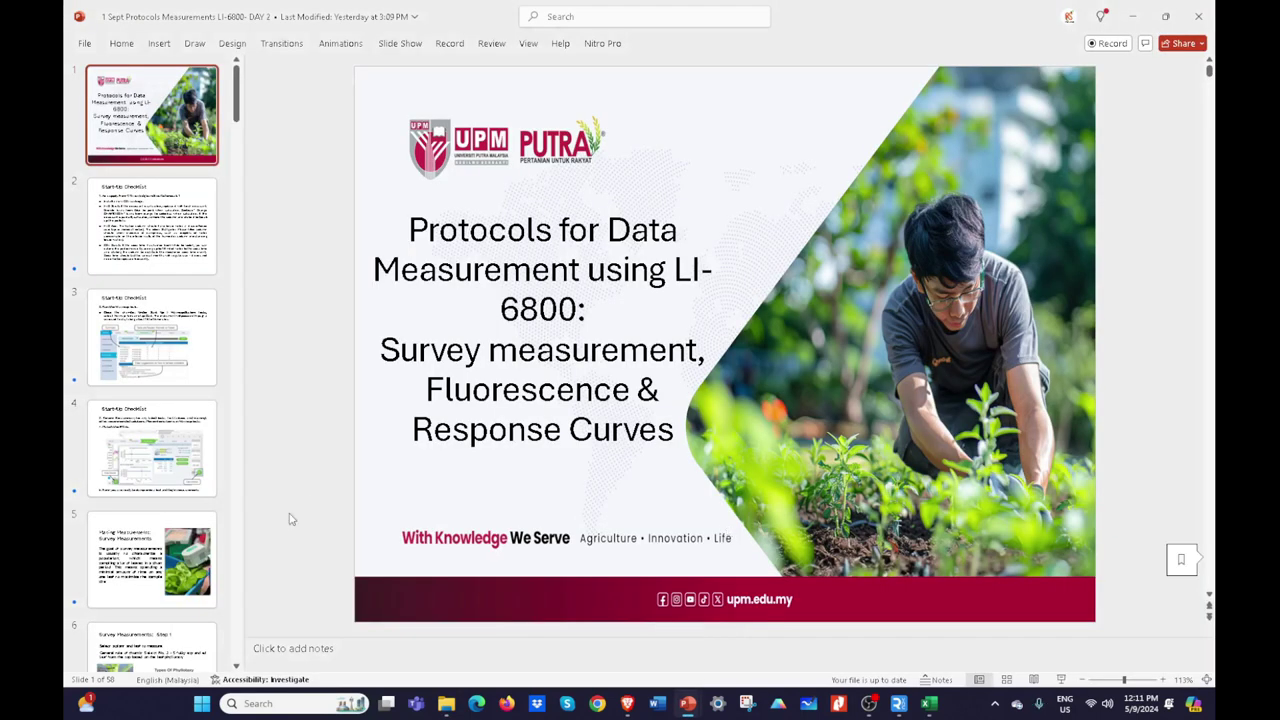
{"action": "scroll", "coordinate": [186, 480], "scroll_direction": "down", "scroll_amount": 2}
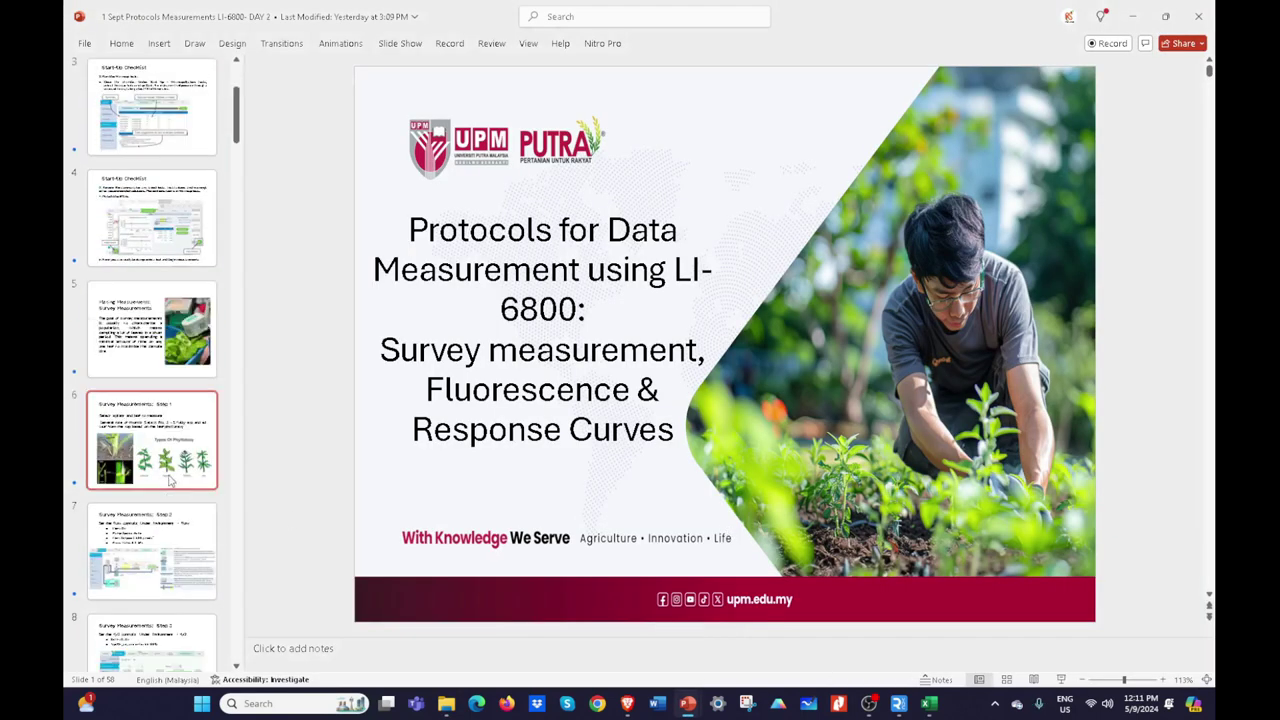
{"action": "scroll", "coordinate": [170, 482], "scroll_direction": "down", "scroll_amount": 14}
{"action": "scroll", "coordinate": [170, 484], "scroll_direction": "down", "scroll_amount": 10}
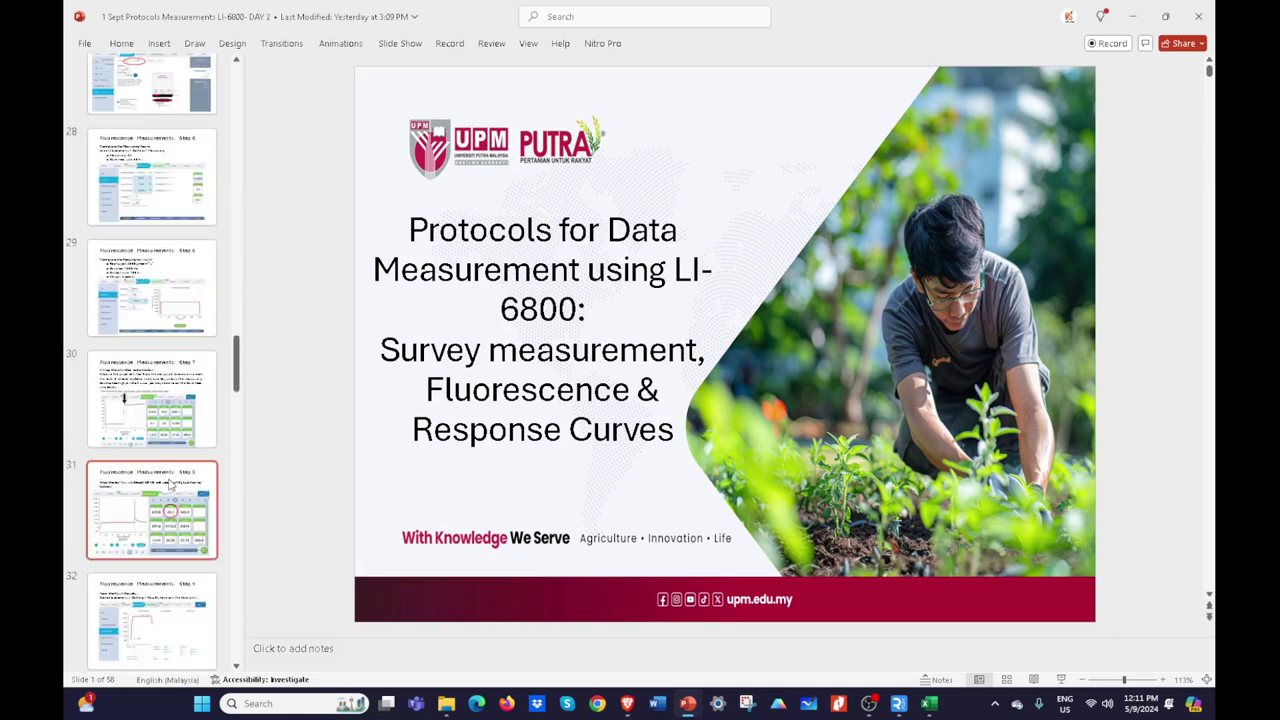
{"action": "scroll", "coordinate": [170, 484], "scroll_direction": "down", "scroll_amount": 7}
{"action": "scroll", "coordinate": [184, 497], "scroll_direction": "down", "scroll_amount": 4}
{"action": "scroll", "coordinate": [184, 497], "scroll_direction": "down", "scroll_amount": 1}
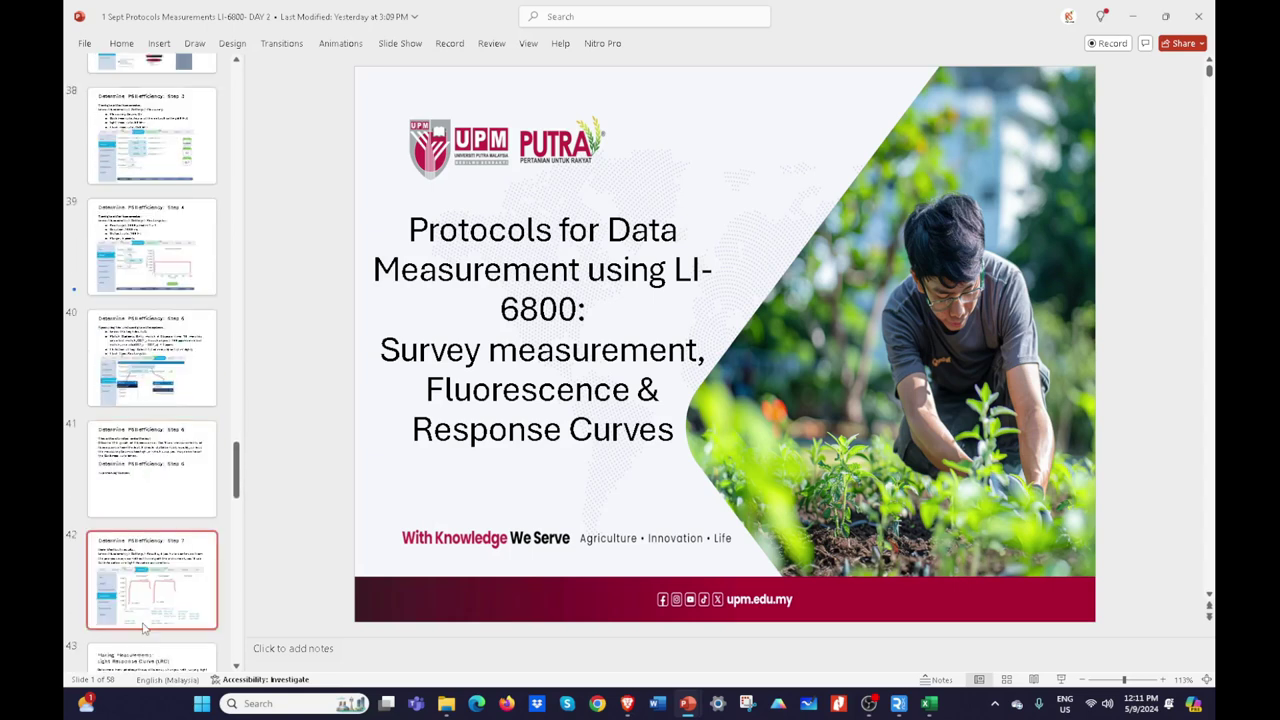
{"action": "left_click", "coordinate": [172, 585]}
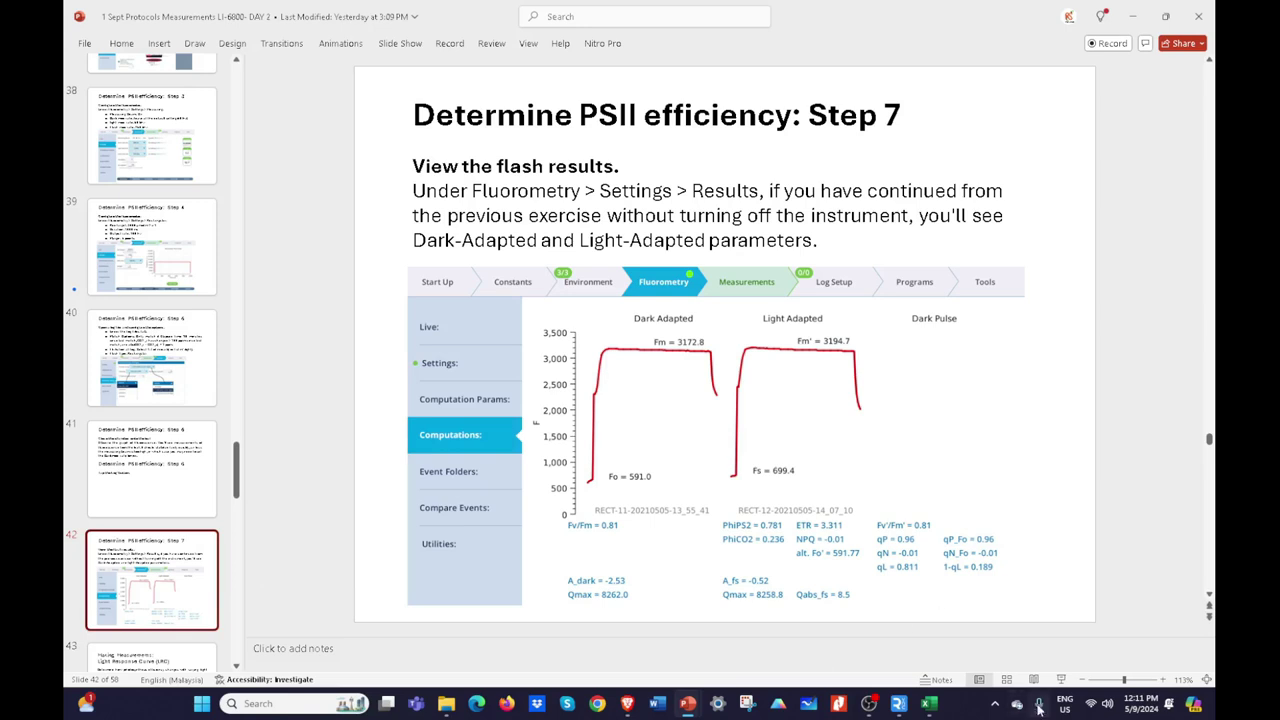
Step: Present slide 42 as a slide show and enlarge the dark-adapted and light-adapted flash results
{"action": "left_click", "coordinate": [1063, 682]}
{"action": "scroll", "coordinate": [816, 549], "scroll_direction": "down", "scroll_amount": 1}
{"action": "scroll", "coordinate": [816, 549], "scroll_direction": "up", "scroll_amount": 1}
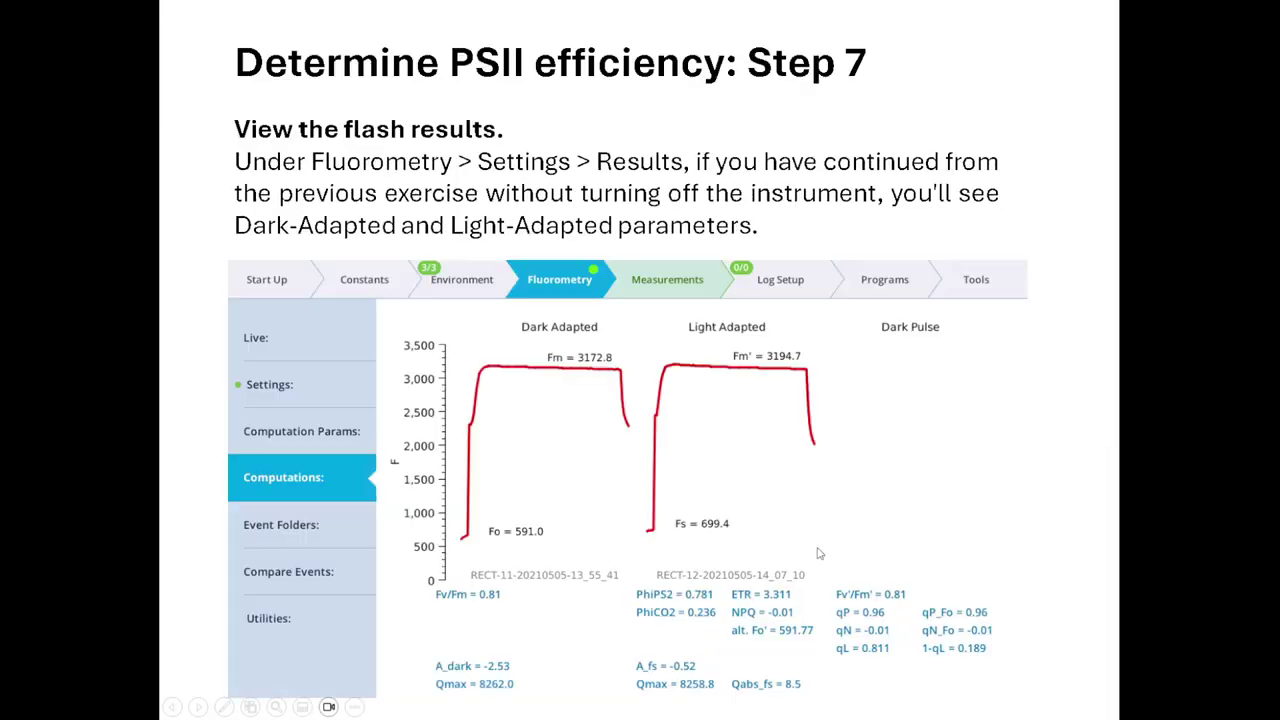
{"action": "scroll", "coordinate": [816, 549], "scroll_direction": "up", "scroll_amount": 2}
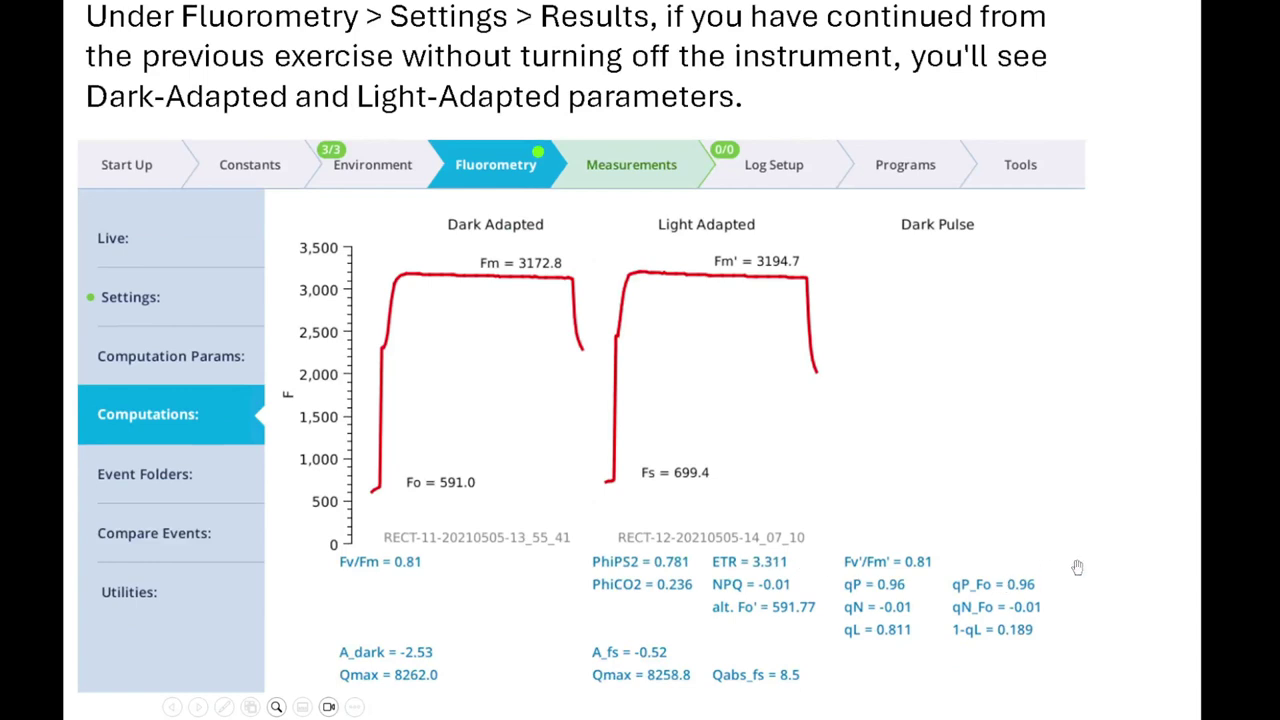